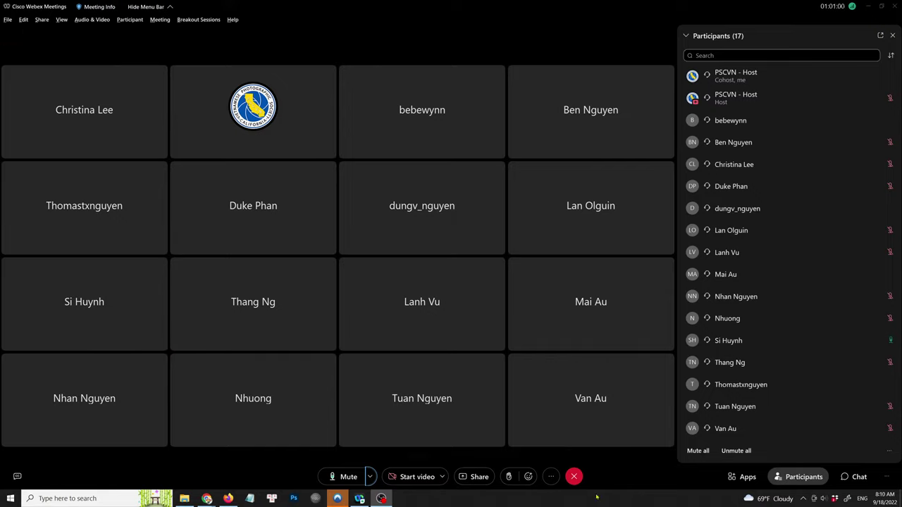
Step: Check the meeting's speaker and microphone options and bring up the screen recorder
click(370, 477)
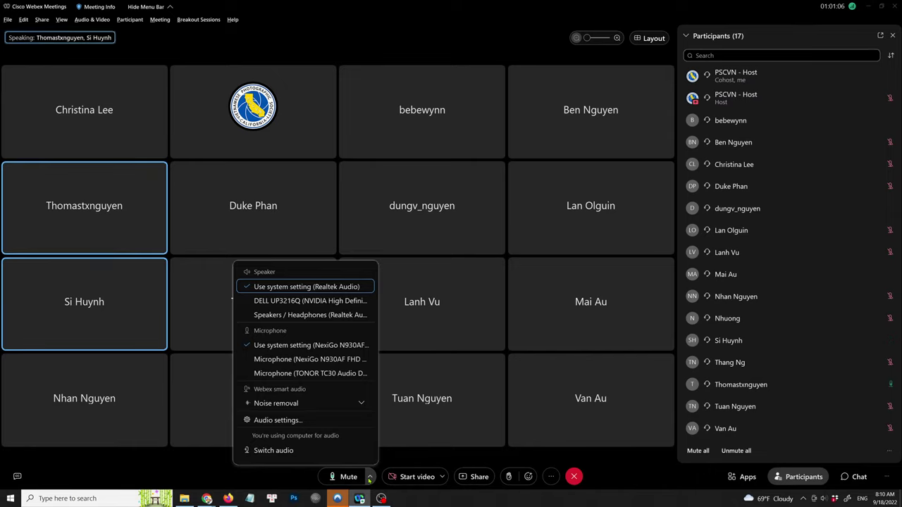
click(369, 478)
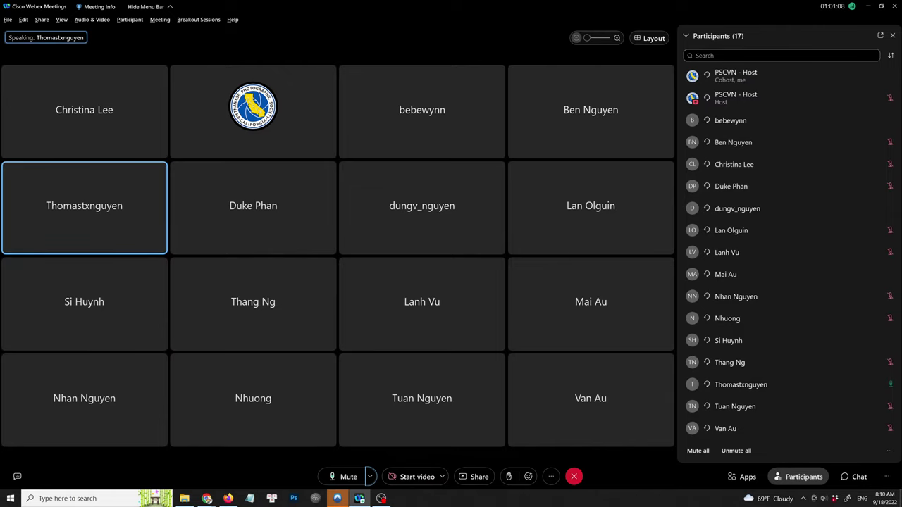
click(381, 498)
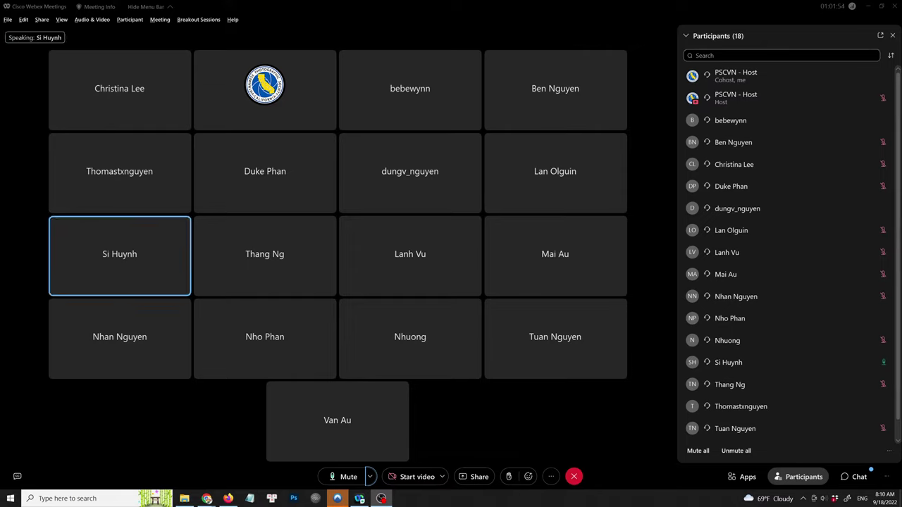
Step: Mute the meeting microphone for a while, look down the participant list, and unmute the microphone
click(337, 477)
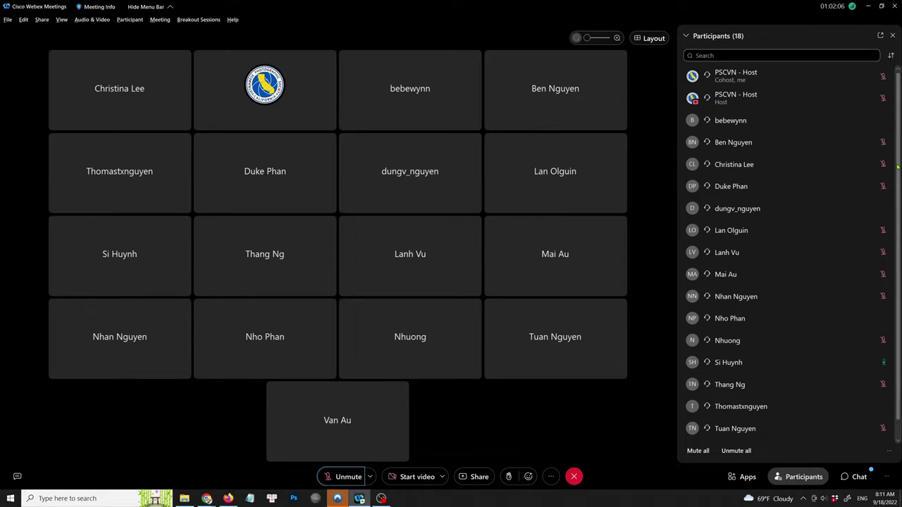
scroll(880, 211, down, 1)
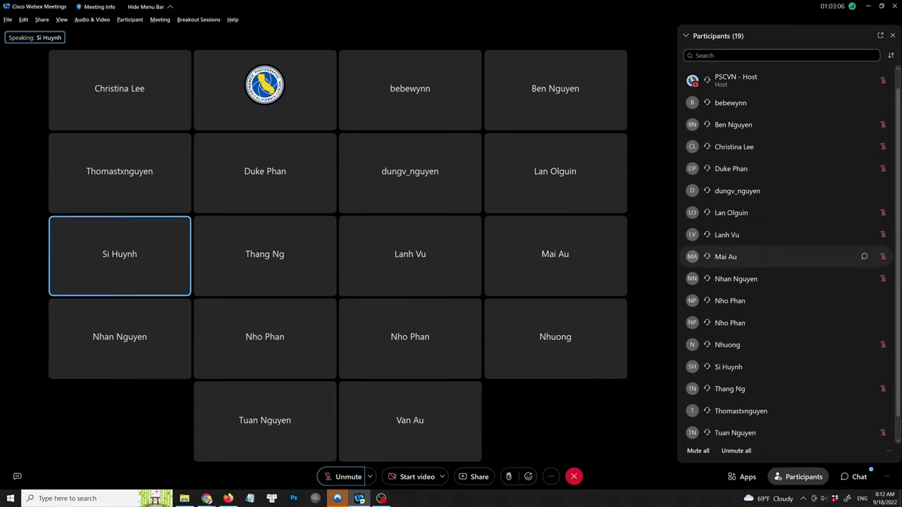
click(345, 476)
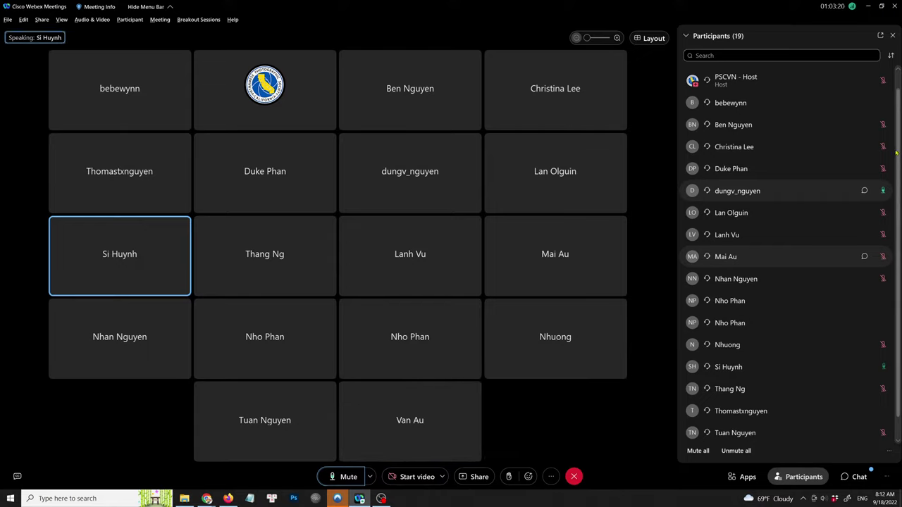
Step: Look through the meeting's participant list from top to bottom, checking attendees and their microphone status
scroll(897, 151, down, 1)
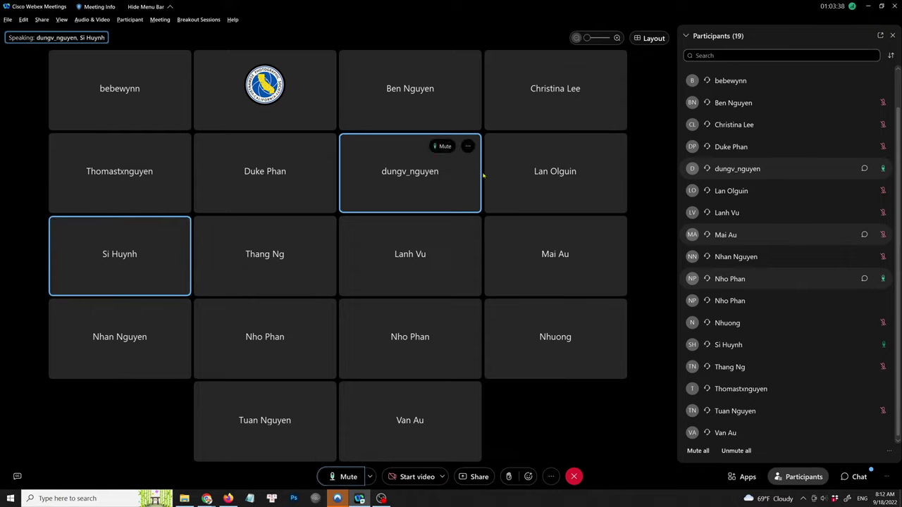
scroll(792, 120, up, 2)
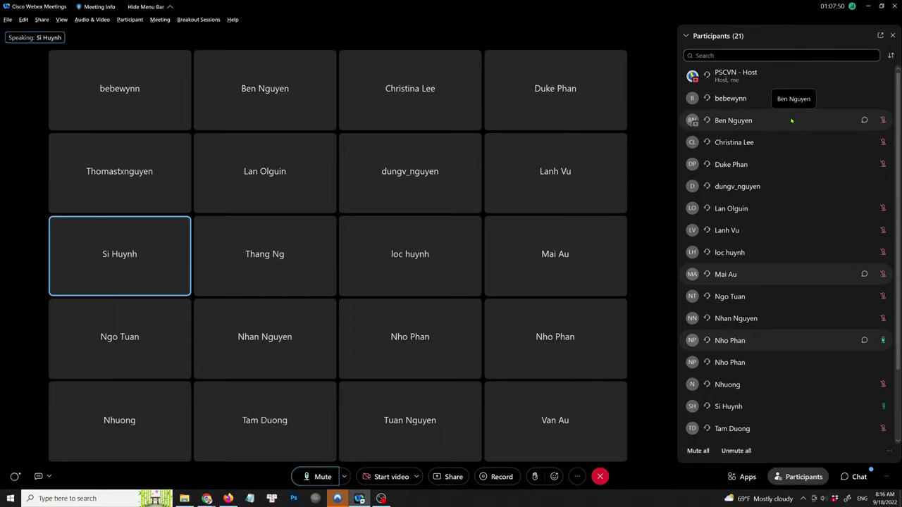
scroll(899, 92, down, 3)
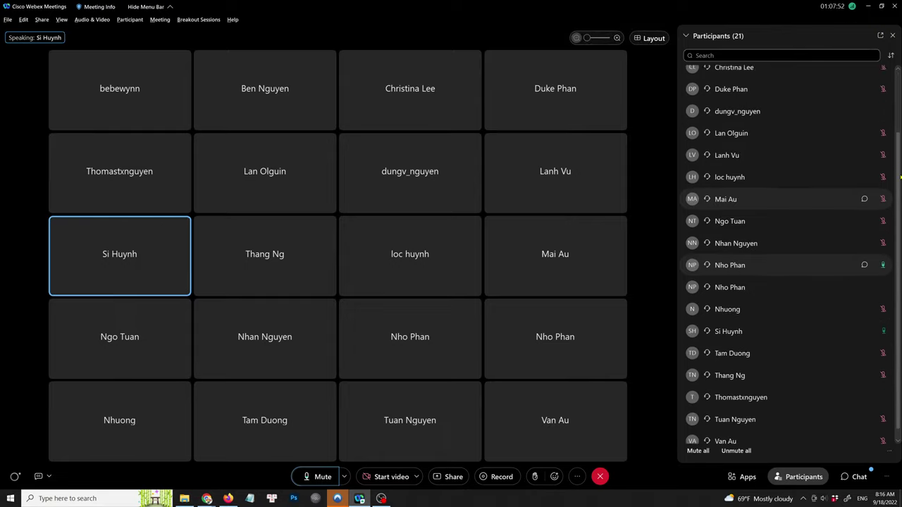
scroll(899, 78, up, 4)
scroll(900, 70, down, 3)
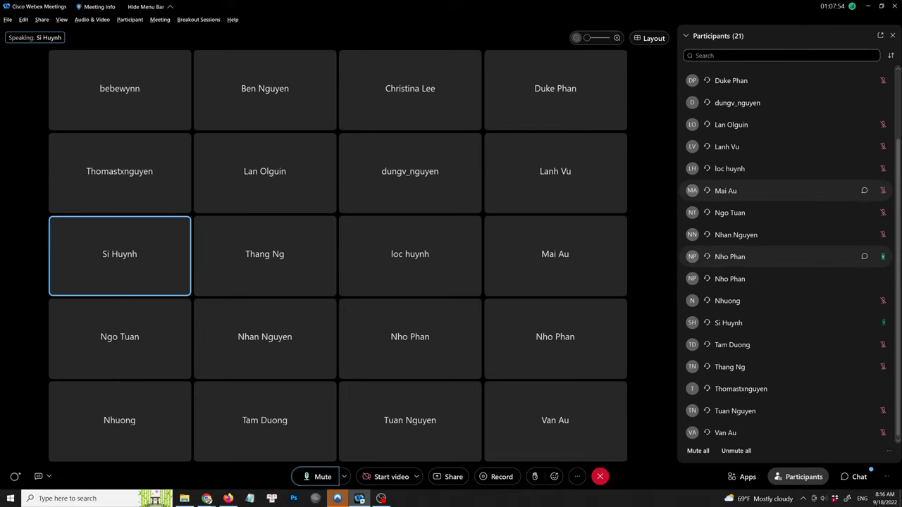
scroll(900, 104, up, 3)
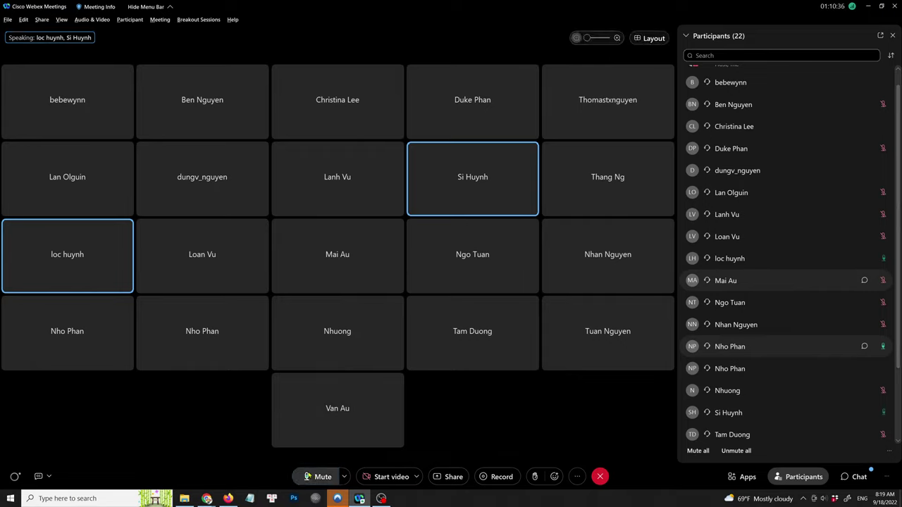
Step: Toggle the host's microphone mute off and on, leaving the microphone unmuted
click(308, 476)
click(309, 472)
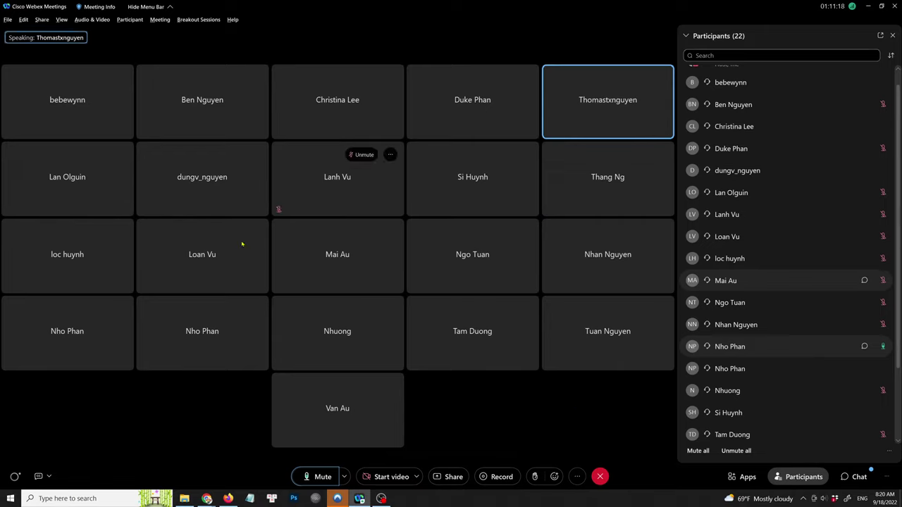
click(317, 477)
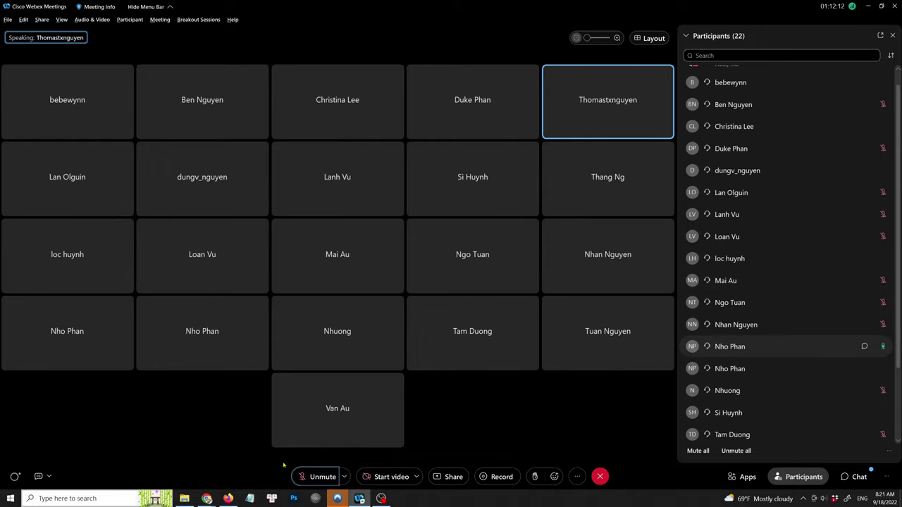
click(319, 477)
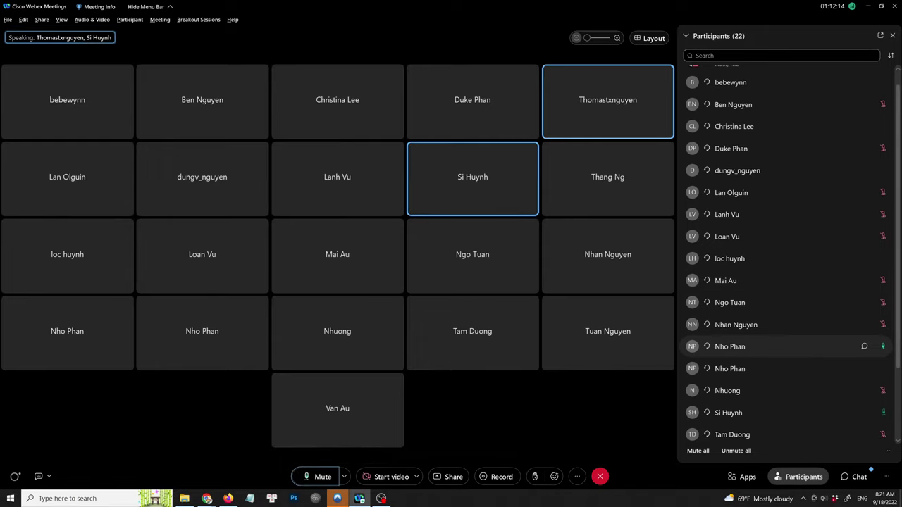
Step: Close the participant list and turn on full-screen view for the meeting layout
mouse_move(758, 499)
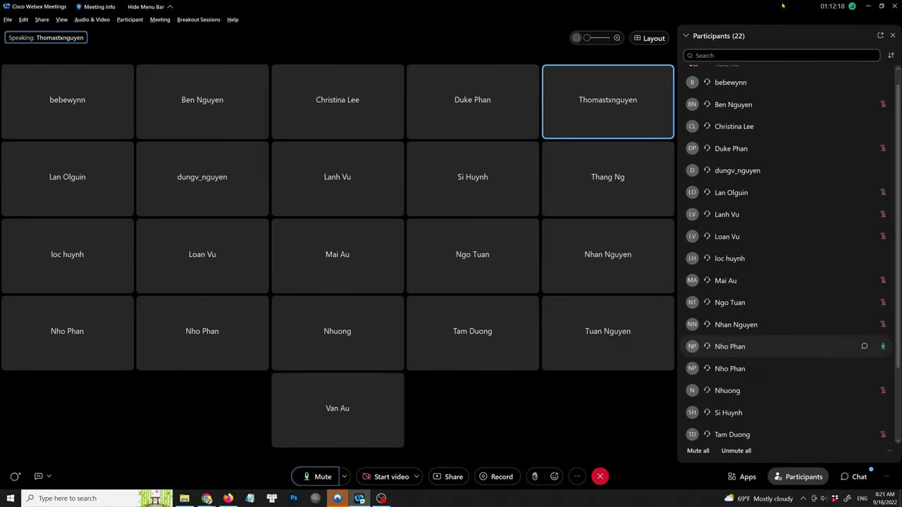
click(893, 35)
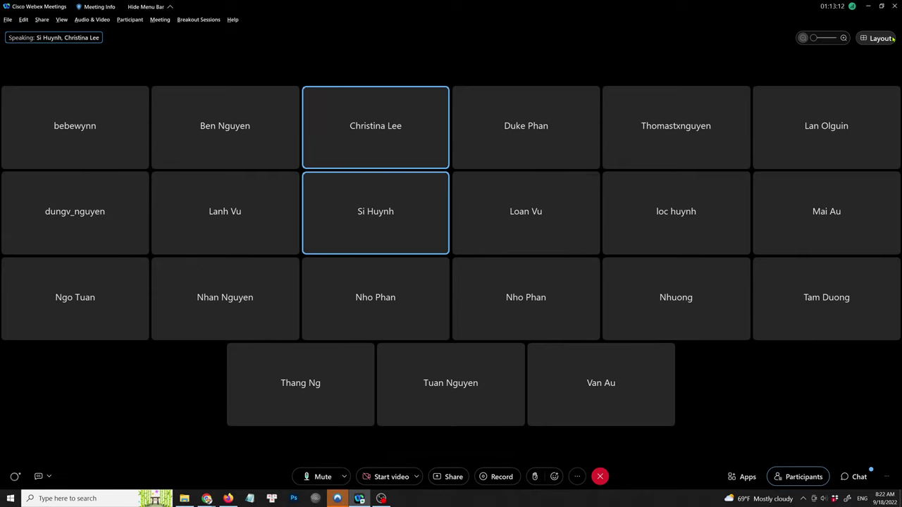
click(891, 39)
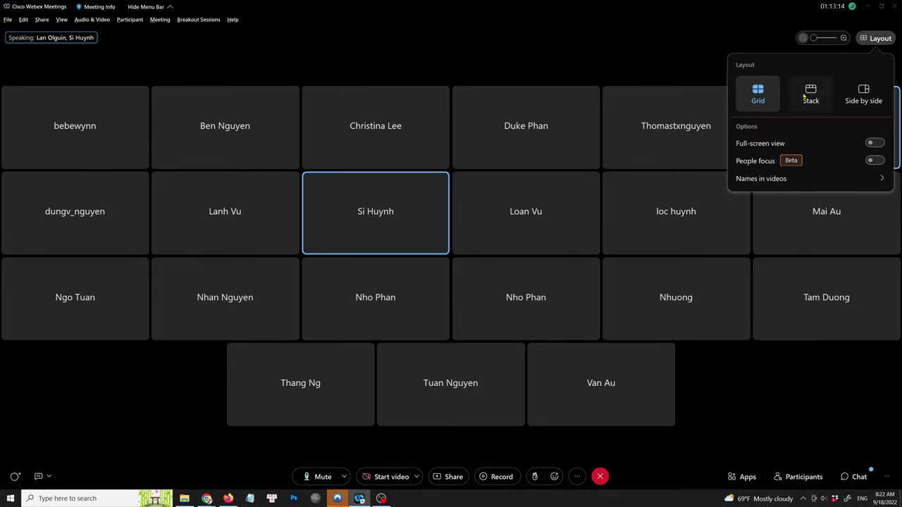
click(874, 143)
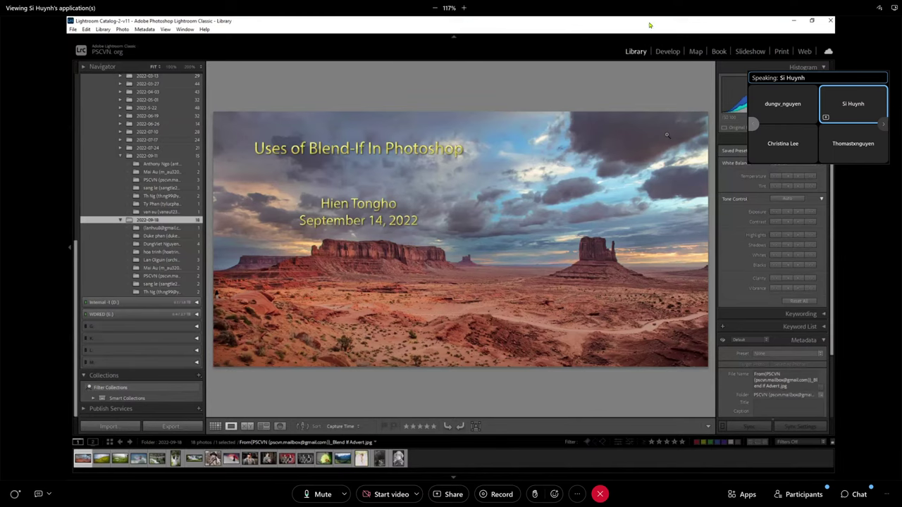
Step: Move the floating participant thumbnails out of the way of the shared photo
mouse_move(782, 76)
drag(782, 76, 900, 106)
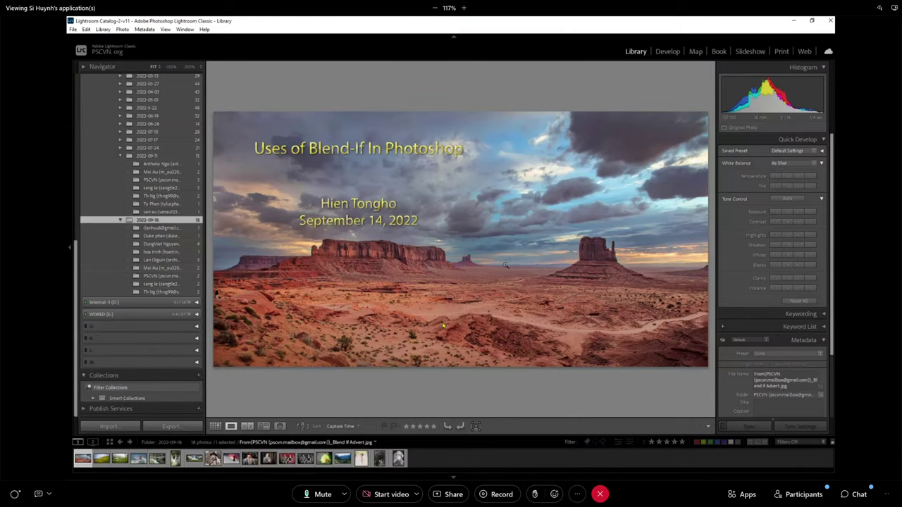
Step: Examine the edges of the butte on the photo's right side at 200% zoom, comparing with the fitted view
click(587, 268)
drag(535, 181, 589, 381)
drag(570, 306, 439, 153)
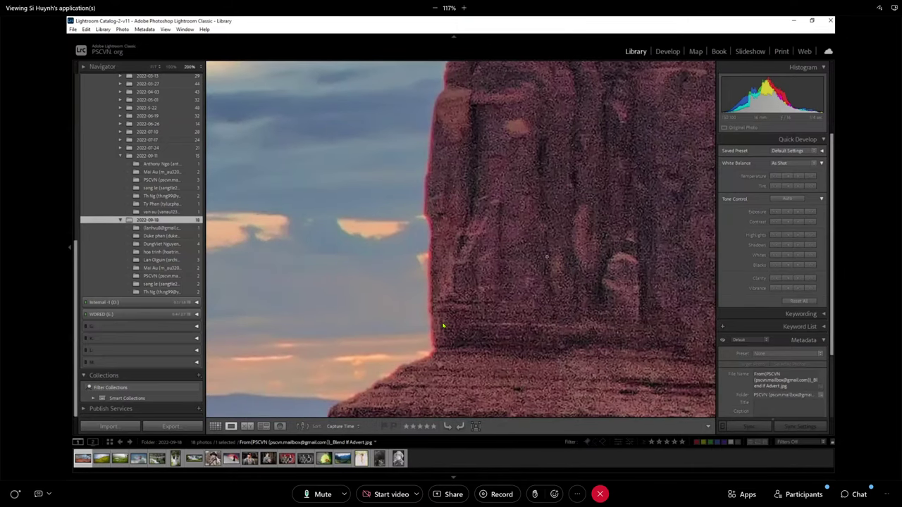
click(541, 254)
click(618, 248)
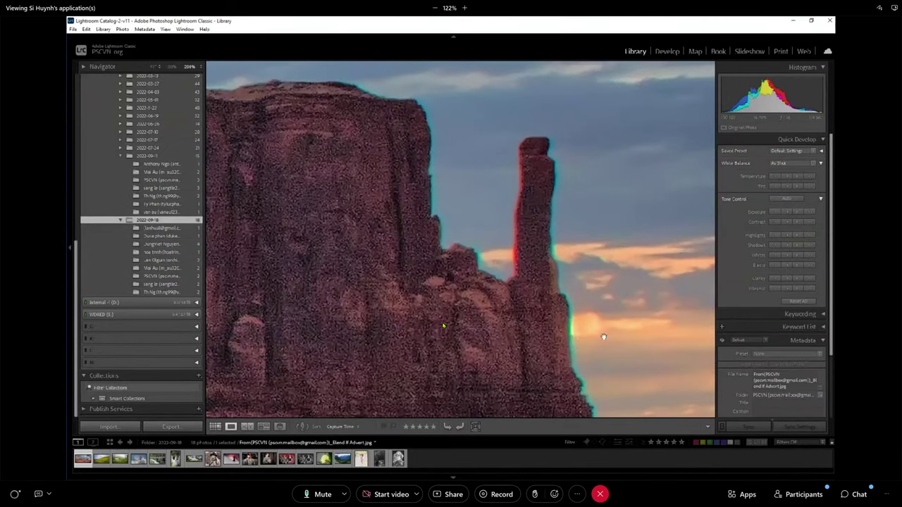
click(563, 325)
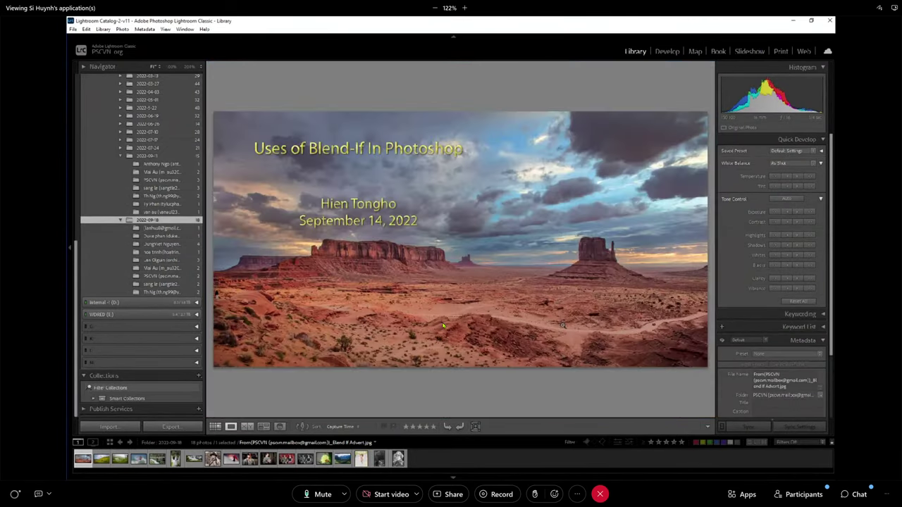
click(620, 256)
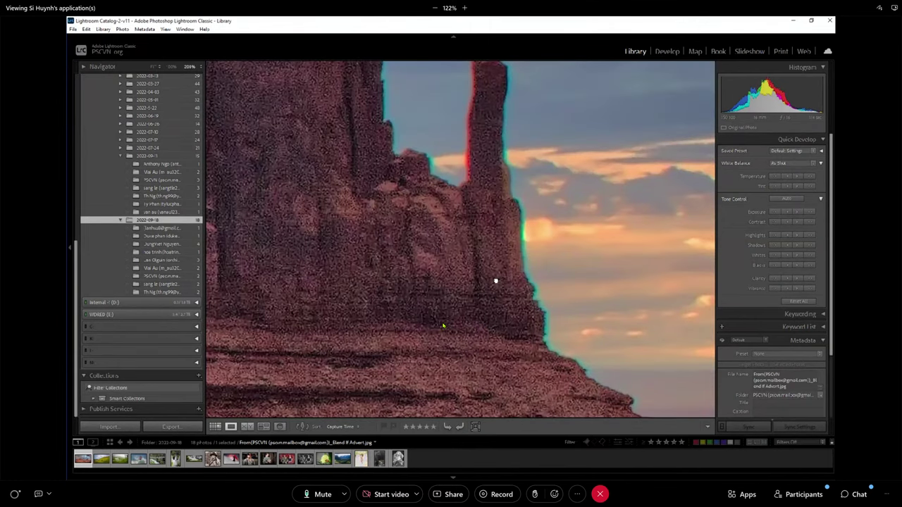
click(495, 281)
Step: Examine the edges of the long mesa on the photo's left side at 200% zoom and return to the fitted view
click(311, 258)
drag(358, 184, 502, 301)
click(592, 234)
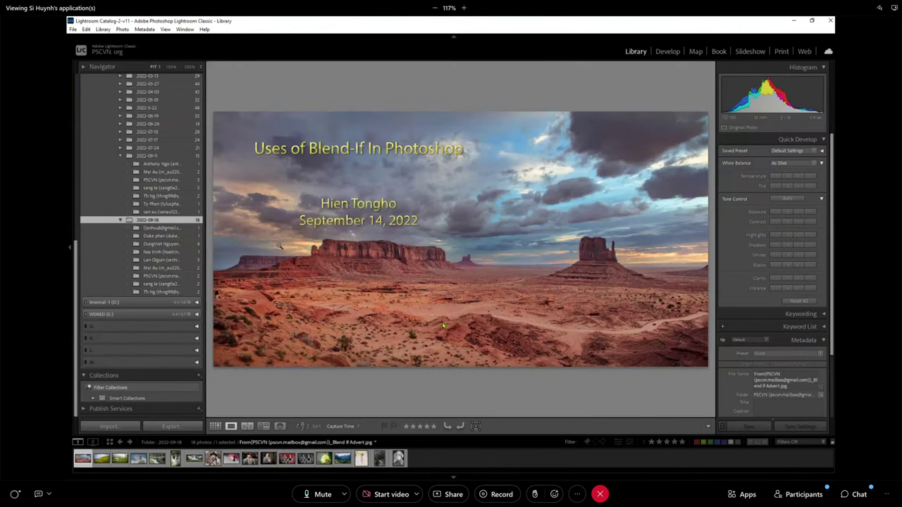
click(341, 246)
drag(338, 247, 434, 258)
drag(791, 308, 711, 293)
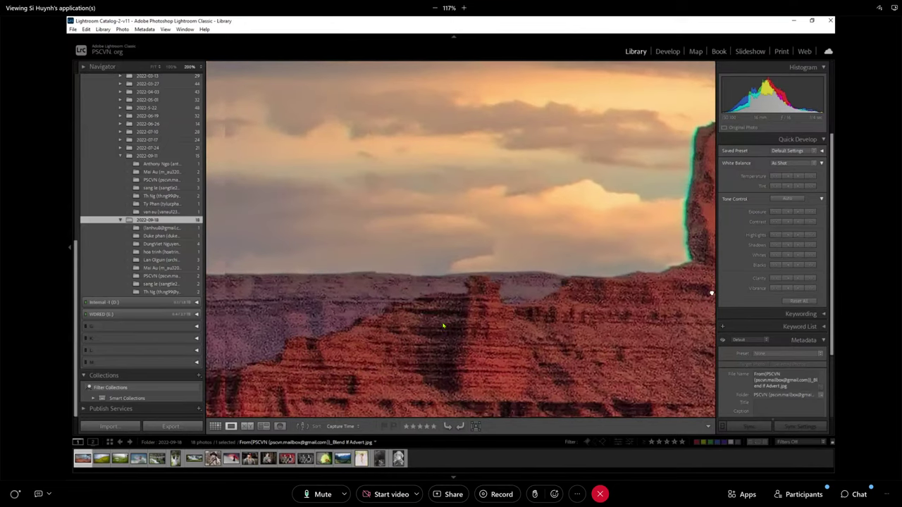
click(711, 292)
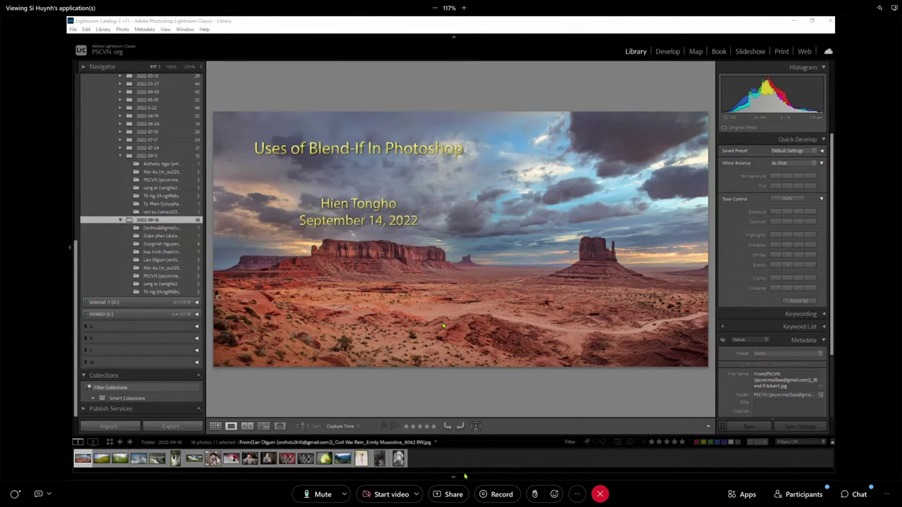
Step: Display the lighthouse photo and the photo in the first subfolder of 2022-09-18
click(100, 464)
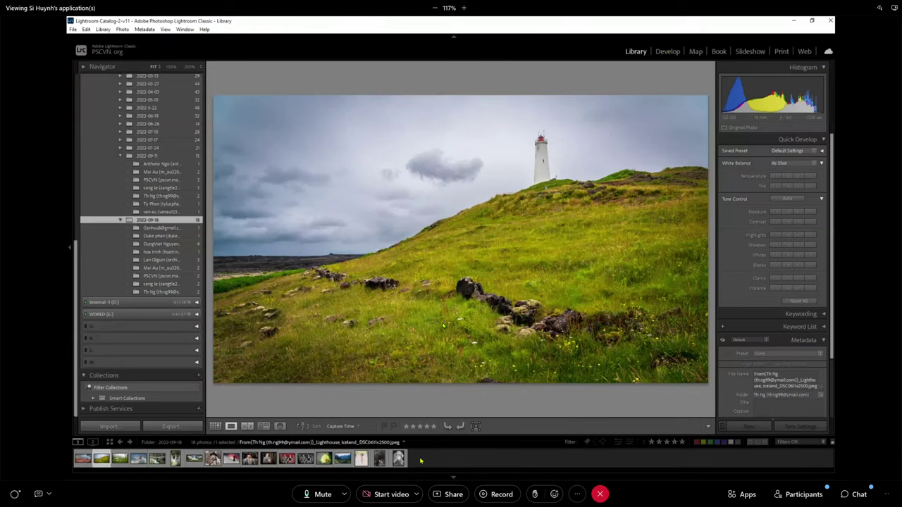
click(162, 227)
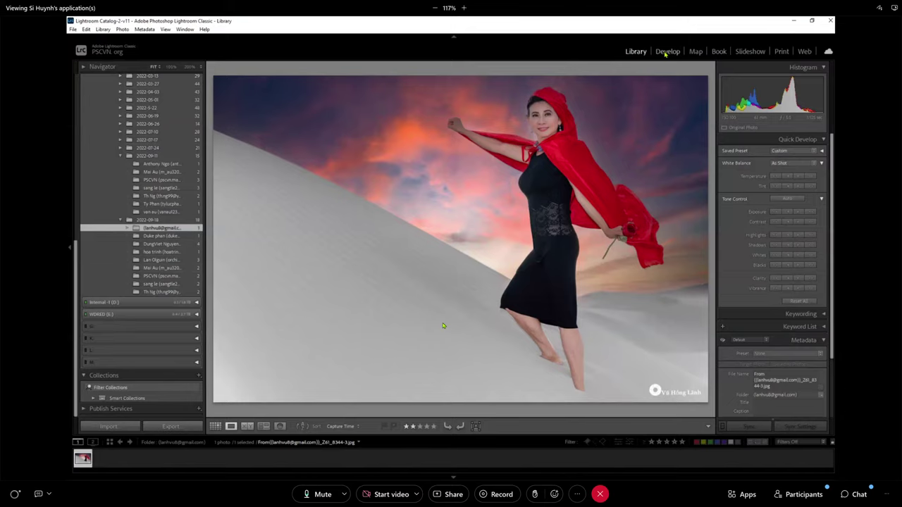
Step: Show the red-cape photo in Develop without the before/after comparison, and open the meeting's participant list
click(667, 51)
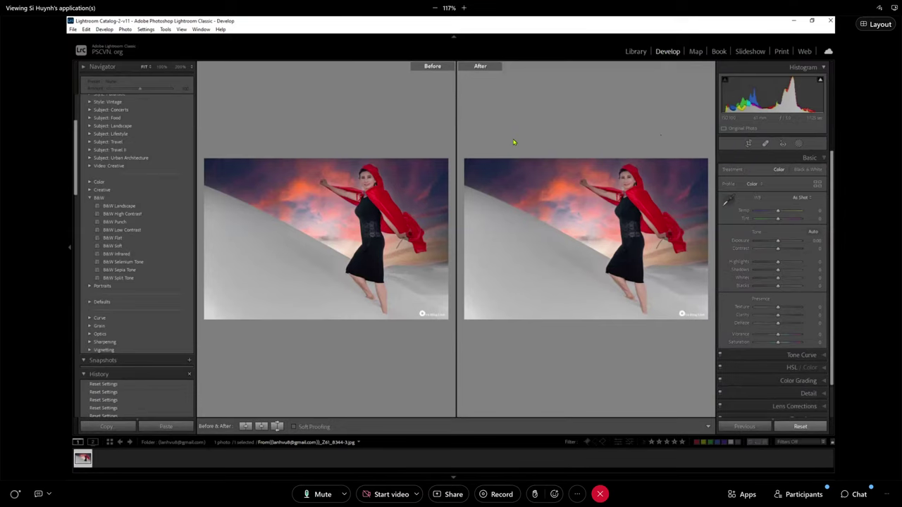
key(y)
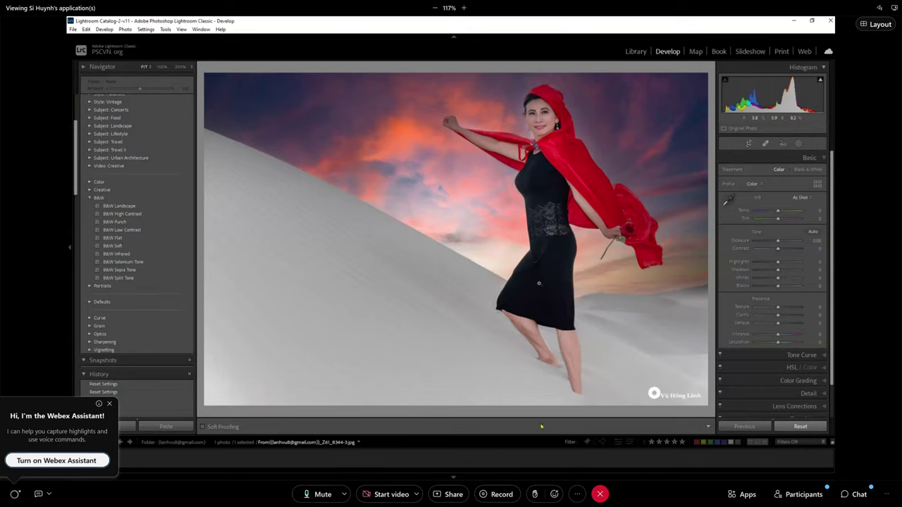
click(804, 495)
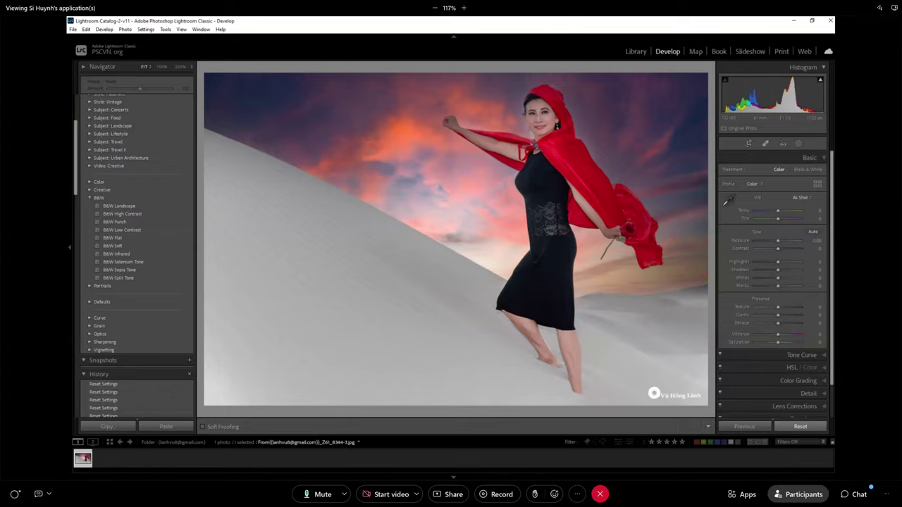
Step: Review the red-cape photo's edit history and return to the Library module
scroll(169, 355, down, 5)
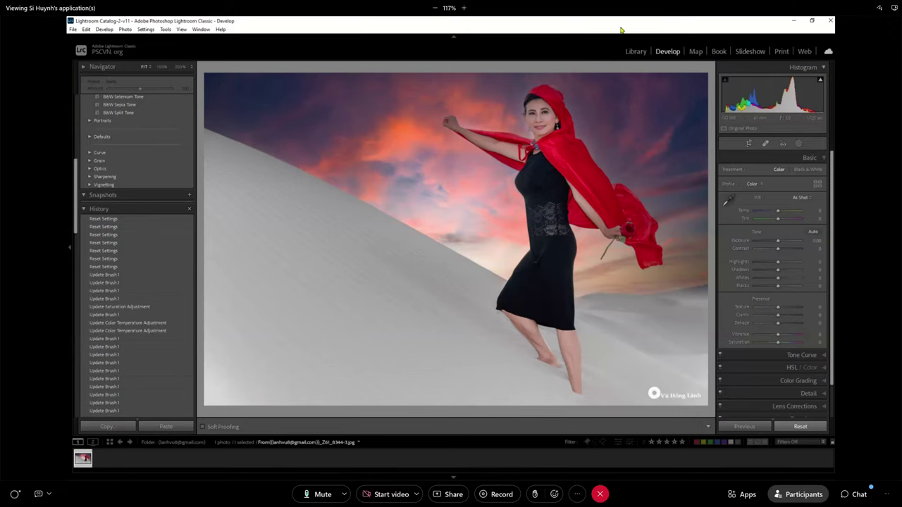
click(634, 51)
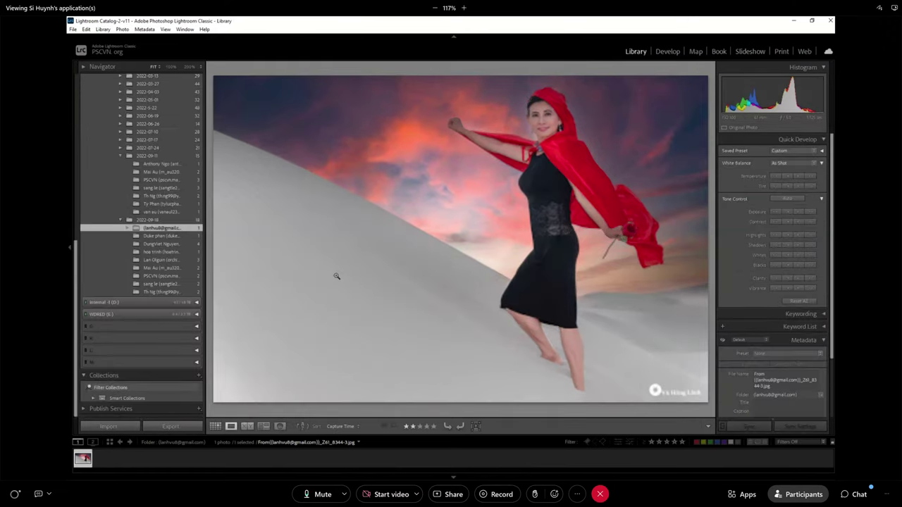
Step: Open the mountain valley photo from the second subfolder of 2022-09-18 and examine its rocky foreground slope at 200% zoom
click(169, 236)
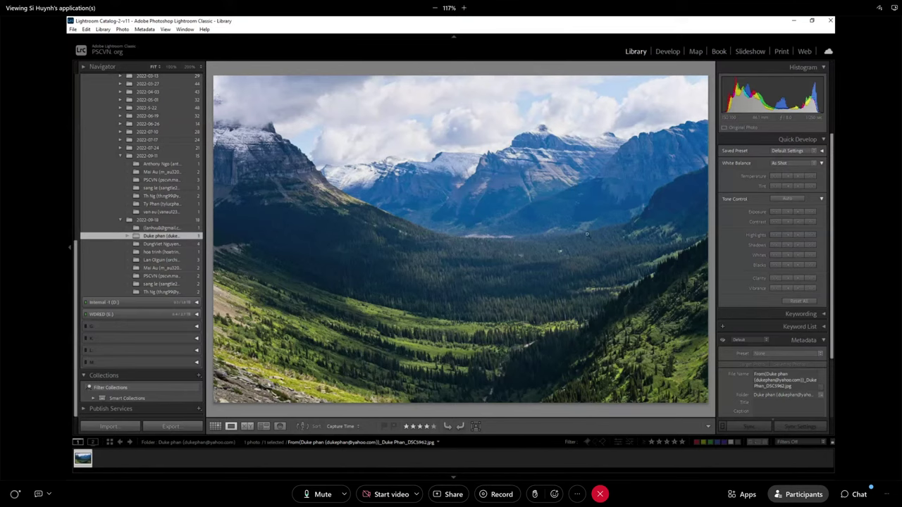
click(554, 282)
click(555, 282)
click(252, 377)
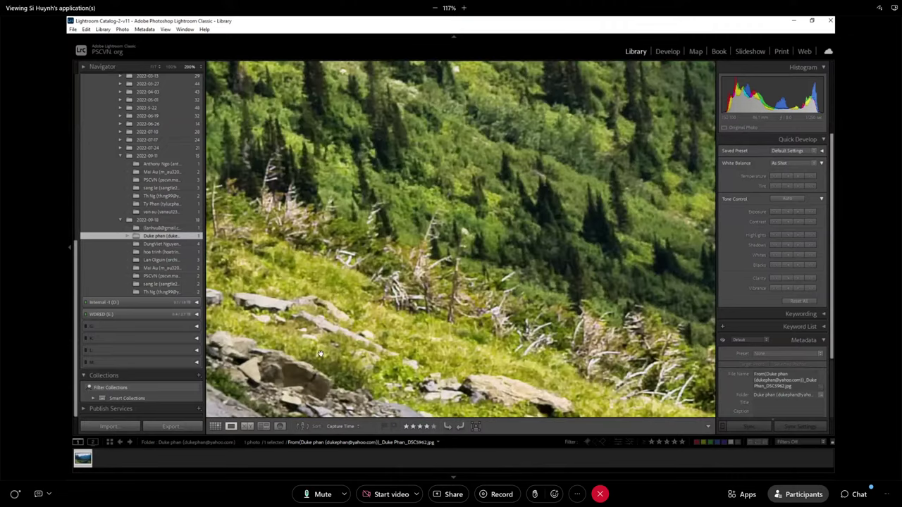
Step: Open the valley photo in Develop and darken its rocky lower-left corner with a linear gradient mask at -0.57 exposure
click(320, 354)
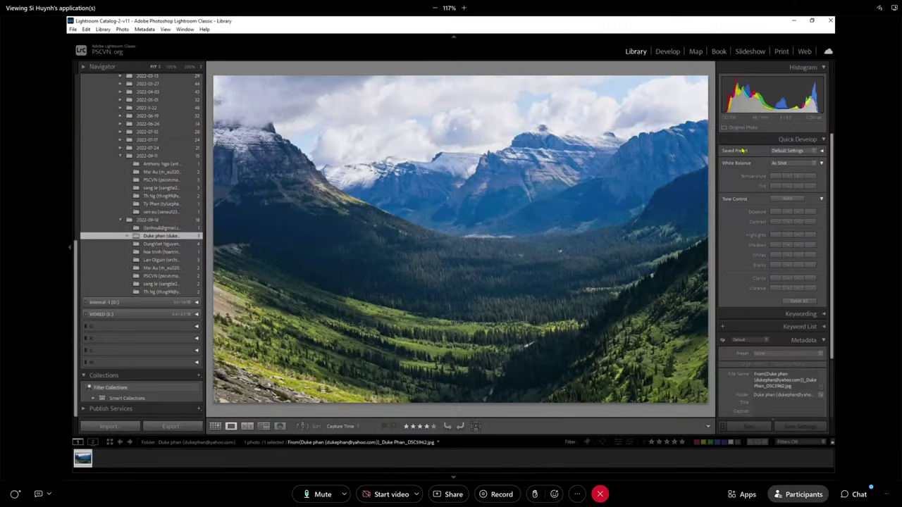
click(668, 52)
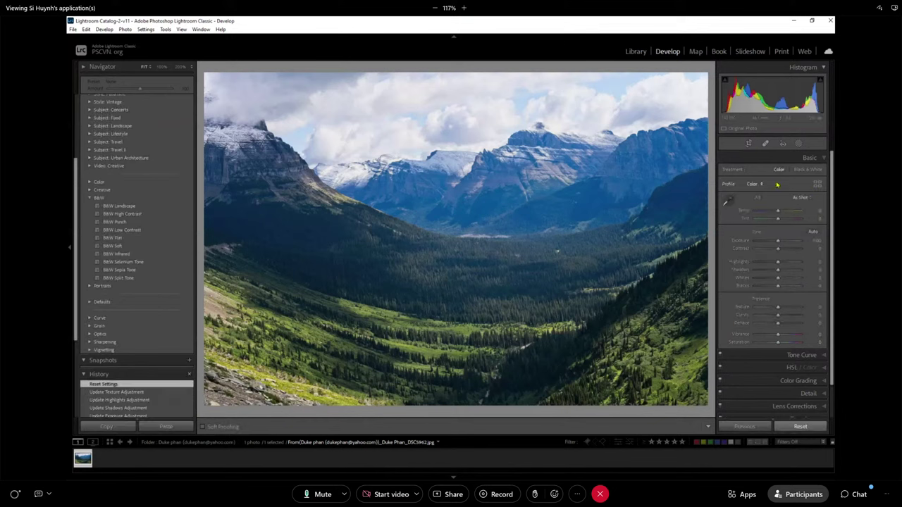
click(766, 144)
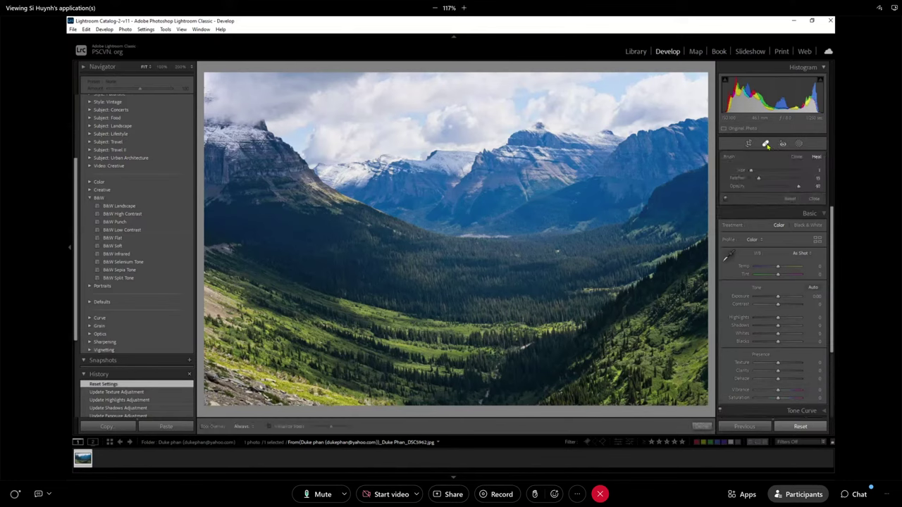
click(767, 144)
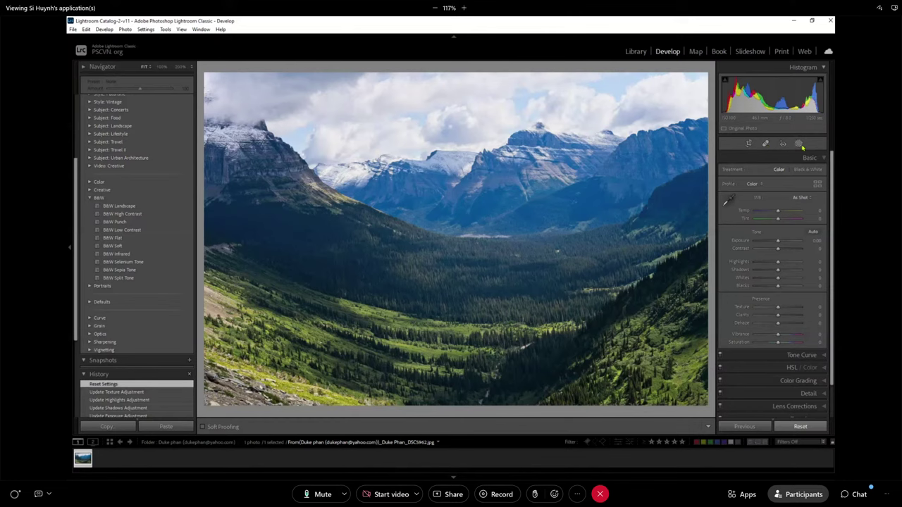
click(799, 144)
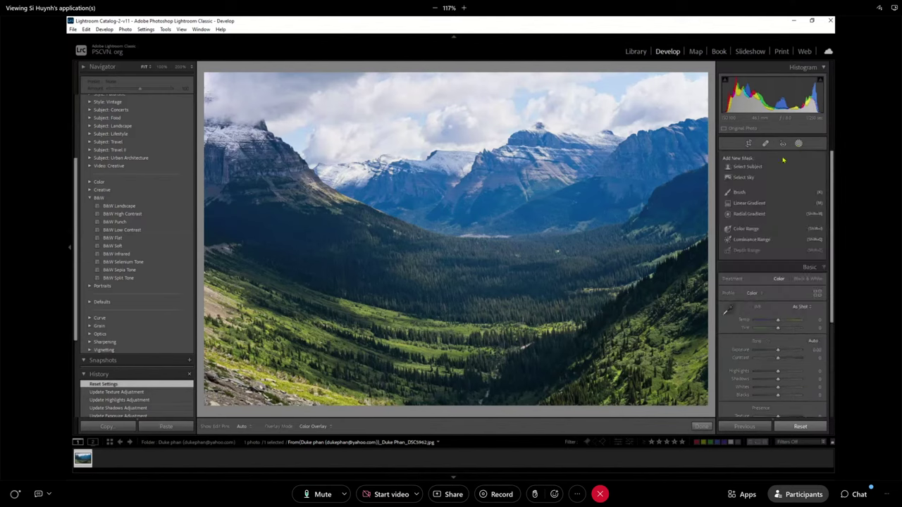
click(749, 203)
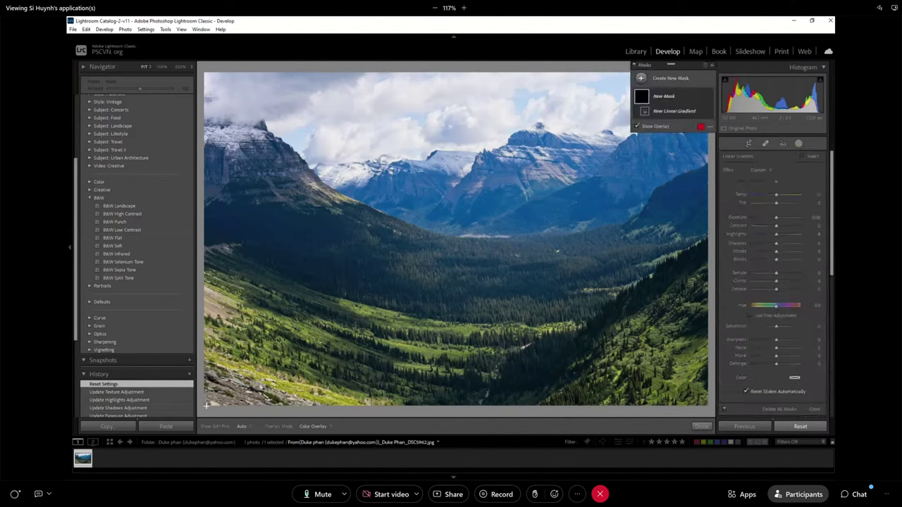
drag(206, 405, 272, 289)
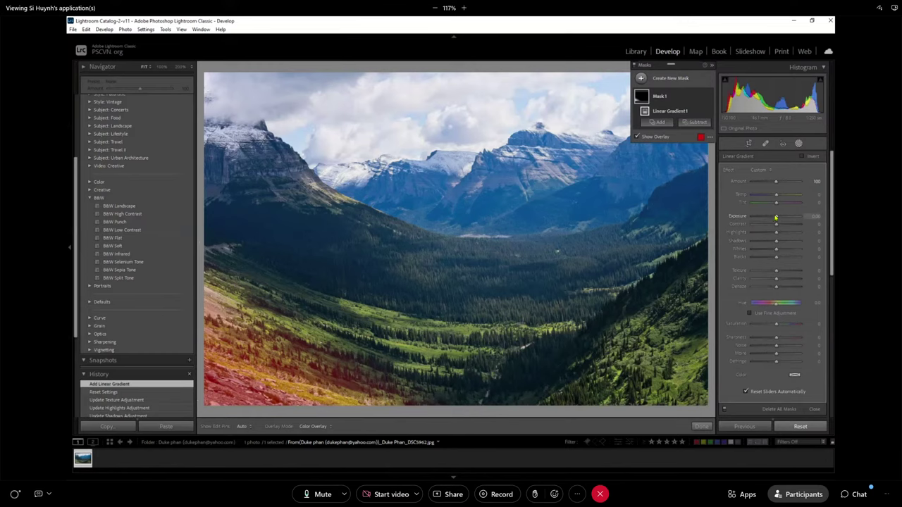
drag(776, 218, 772, 218)
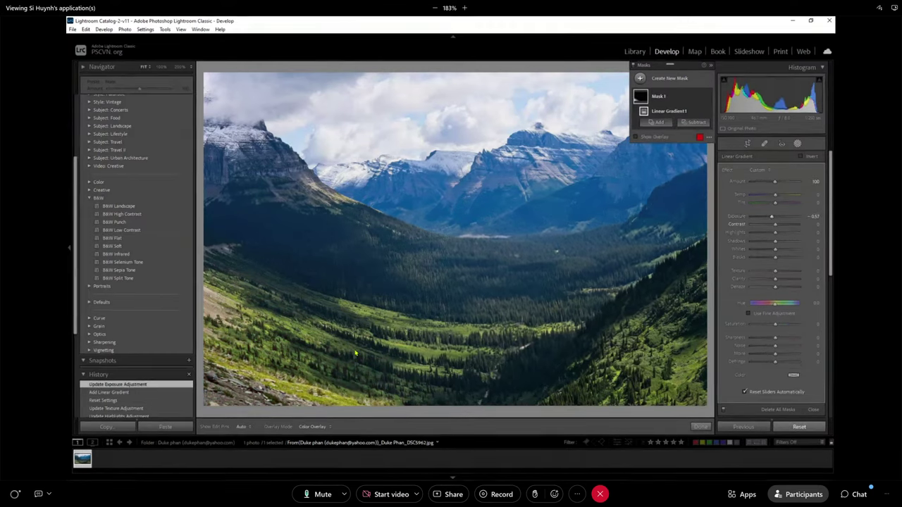
Step: Extend the linear gradient up to the dark mountain slope, set its highlights to -39 and finish masking
drag(275, 289, 441, 267)
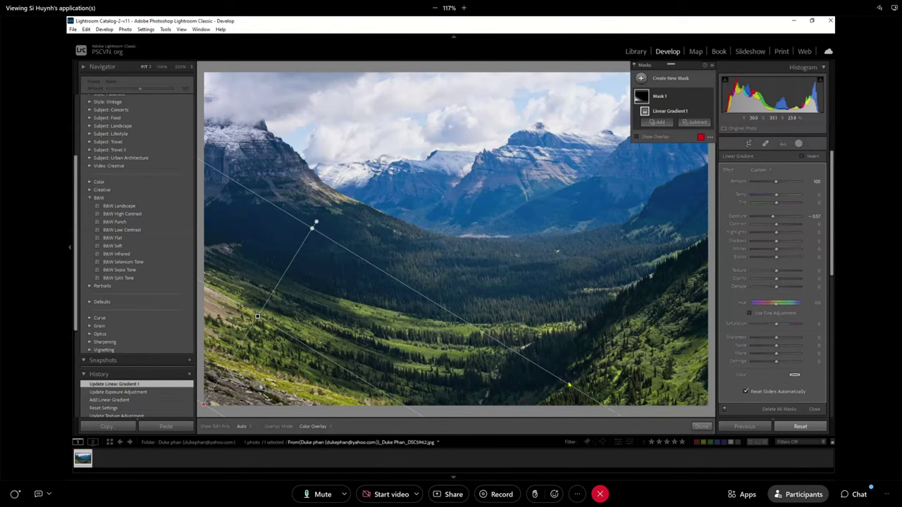
drag(313, 226, 324, 231)
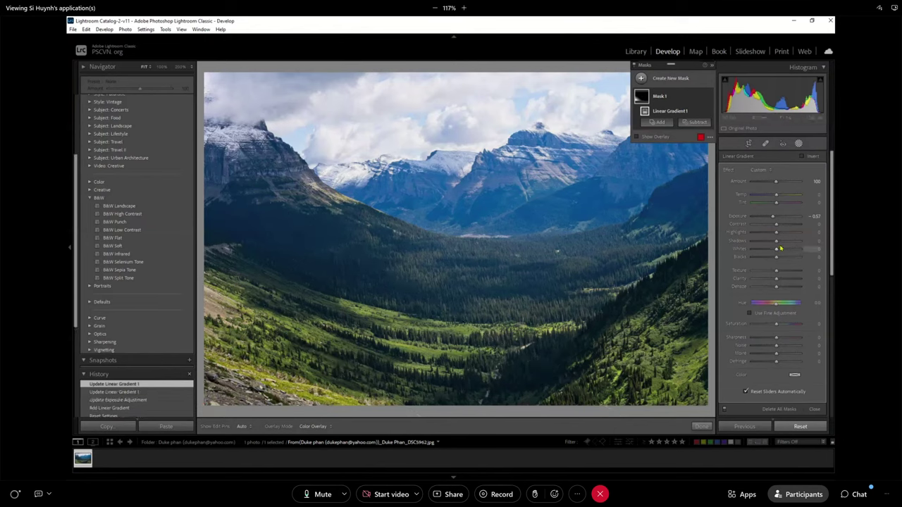
drag(775, 235, 769, 234)
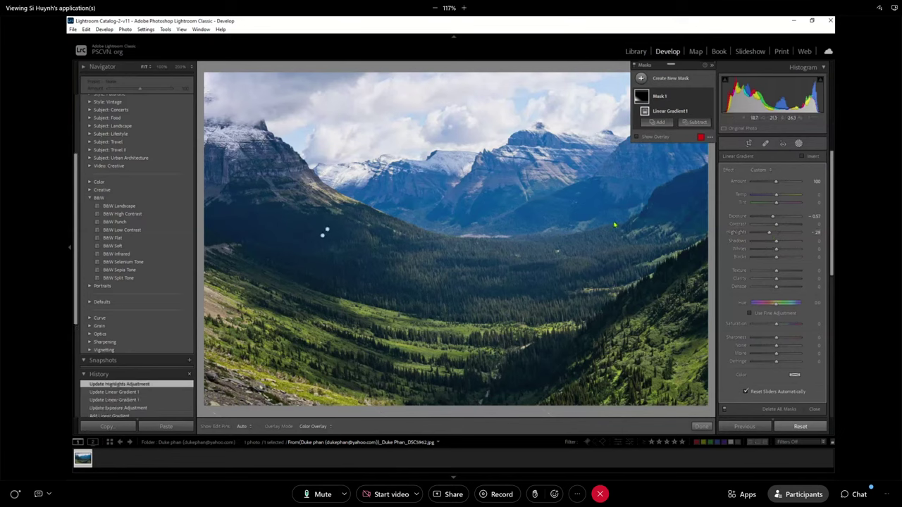
click(701, 426)
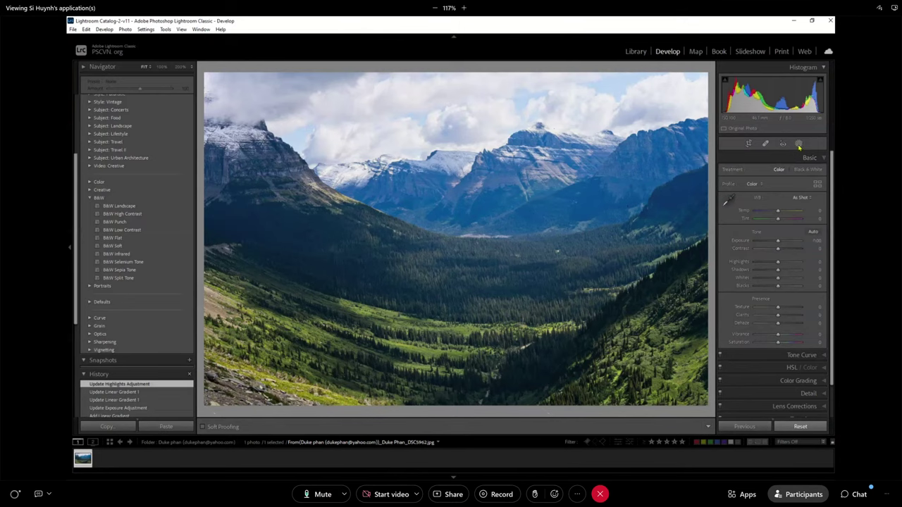
Step: Add a Select Sky mask to the valley photo and set its exposure to -0.71
click(799, 145)
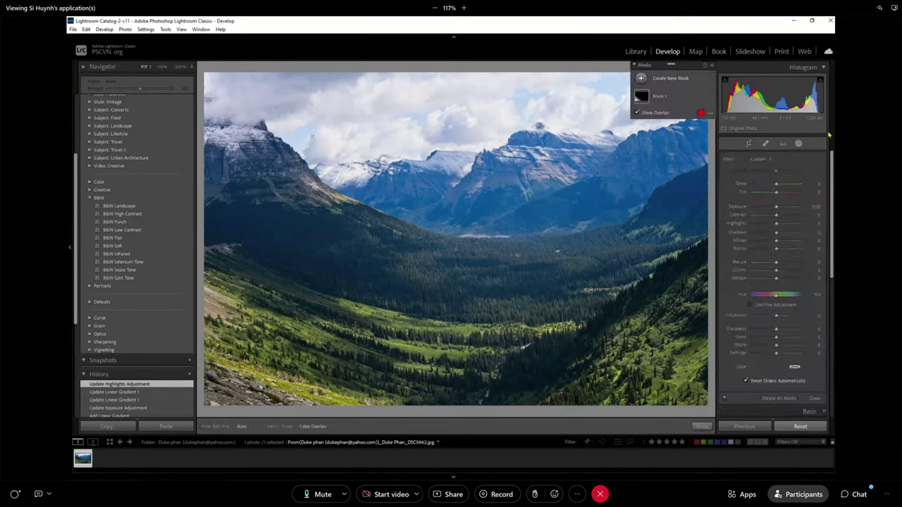
mouse_move(700, 96)
click(641, 80)
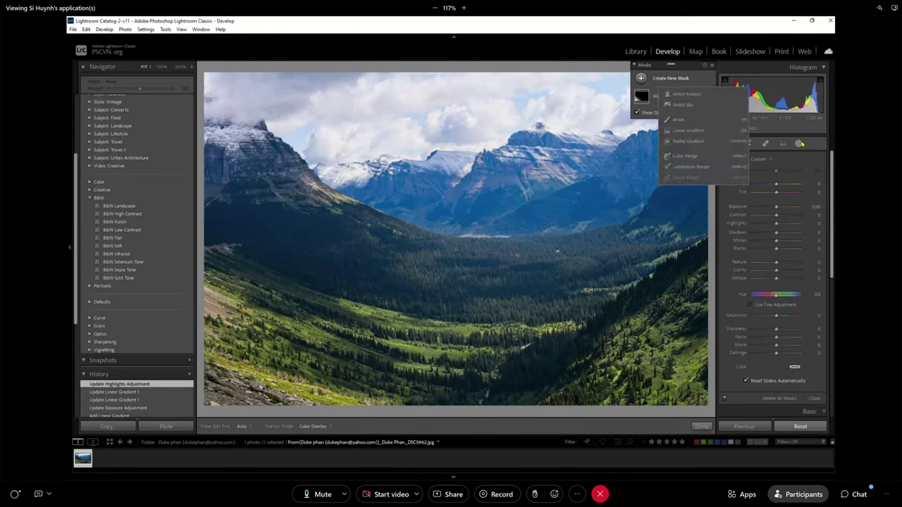
click(680, 105)
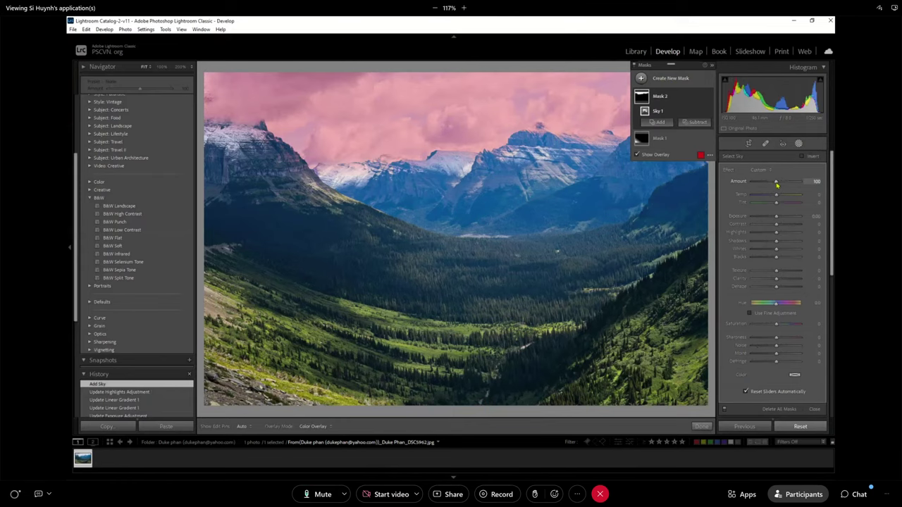
mouse_move(775, 217)
mouse_down()
mouse_move(755, 220)
mouse_move(771, 220)
mouse_up()
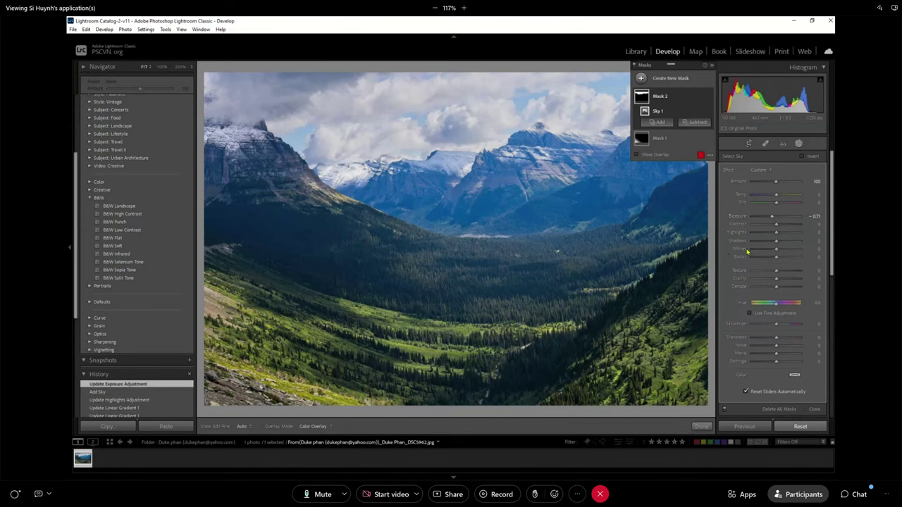
Step: Invert the sky mask to cover the landscape and set its exposure to 0.84, clarity to 26 and shadows to -33
right_click(699, 98)
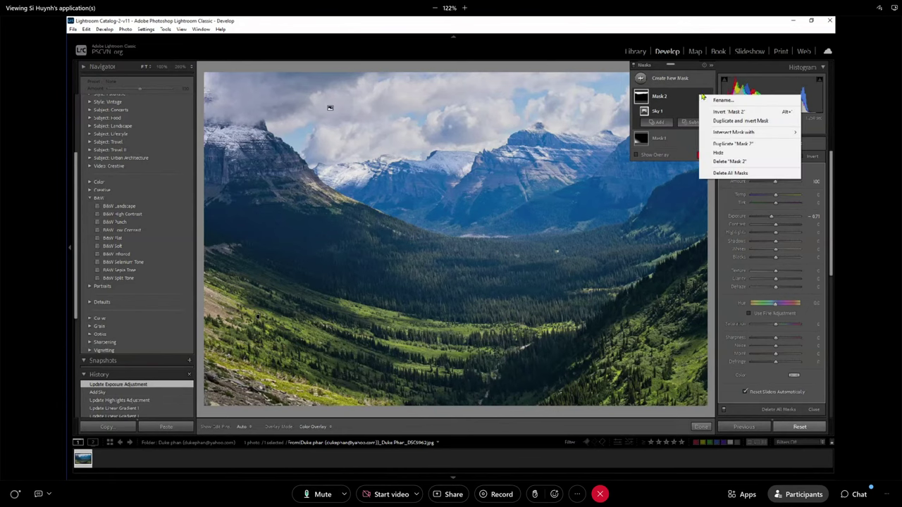
click(742, 112)
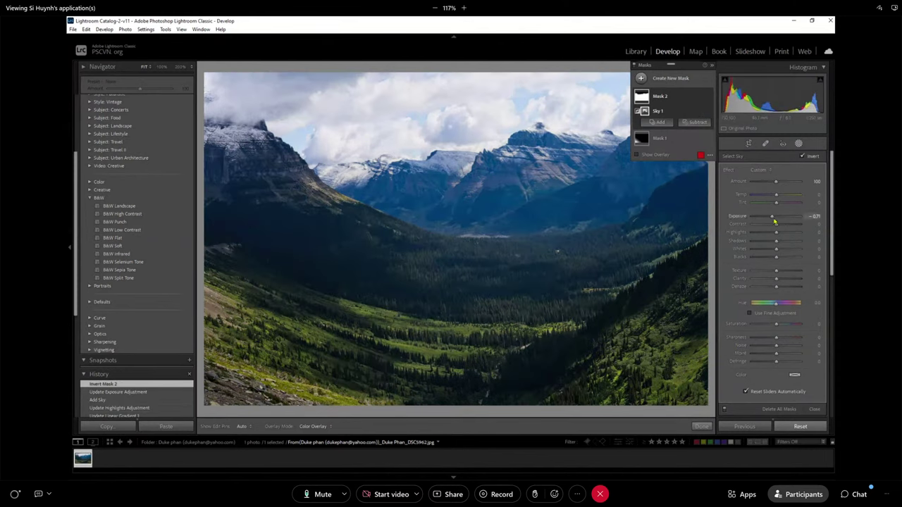
drag(772, 218, 780, 223)
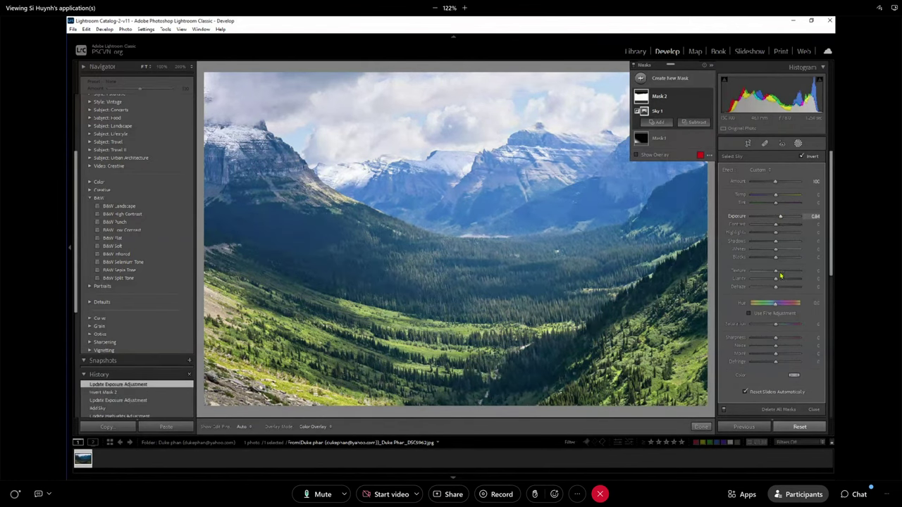
drag(781, 279, 782, 280)
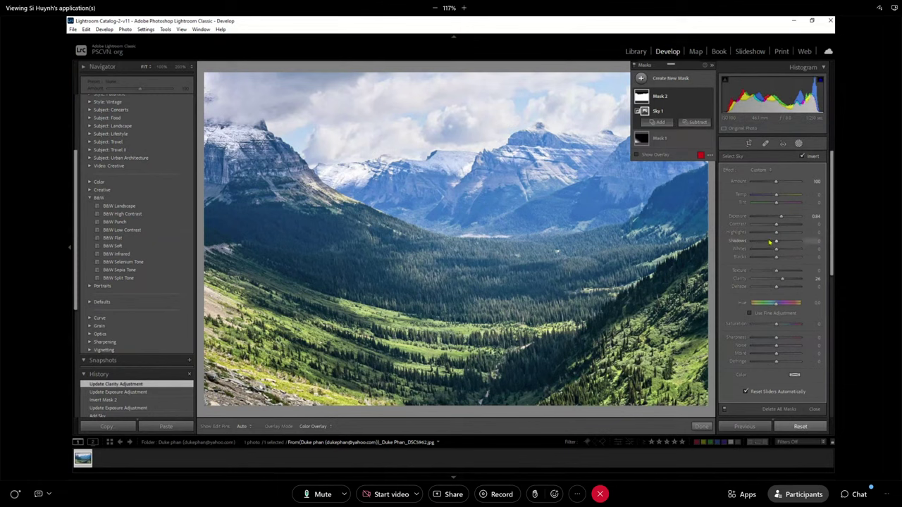
drag(771, 242, 769, 243)
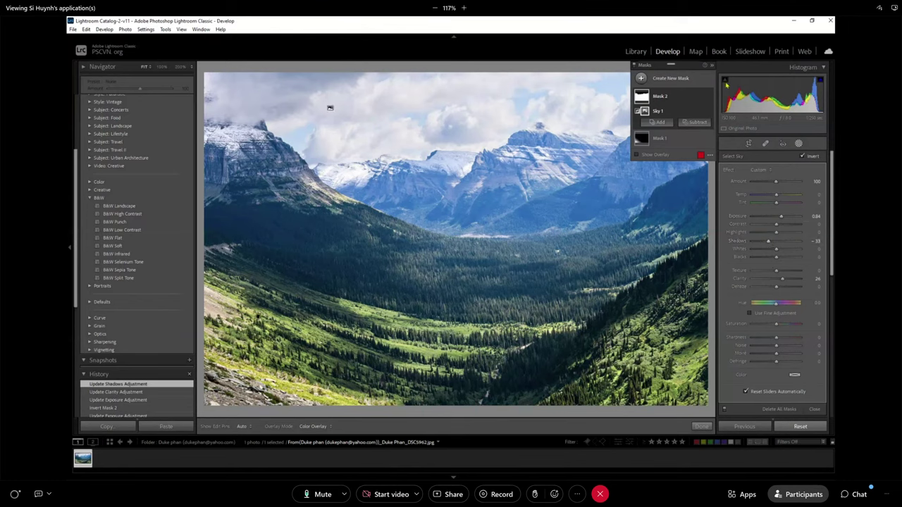
Step: Add a linear gradient mask from the photo's upper-right sky down to the valley, set its exposure to -0.91 and finish masking
click(765, 144)
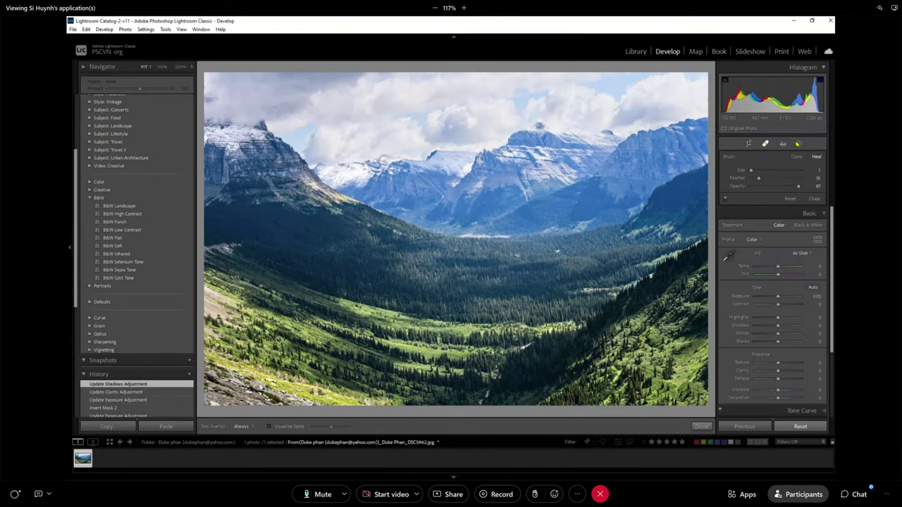
click(799, 144)
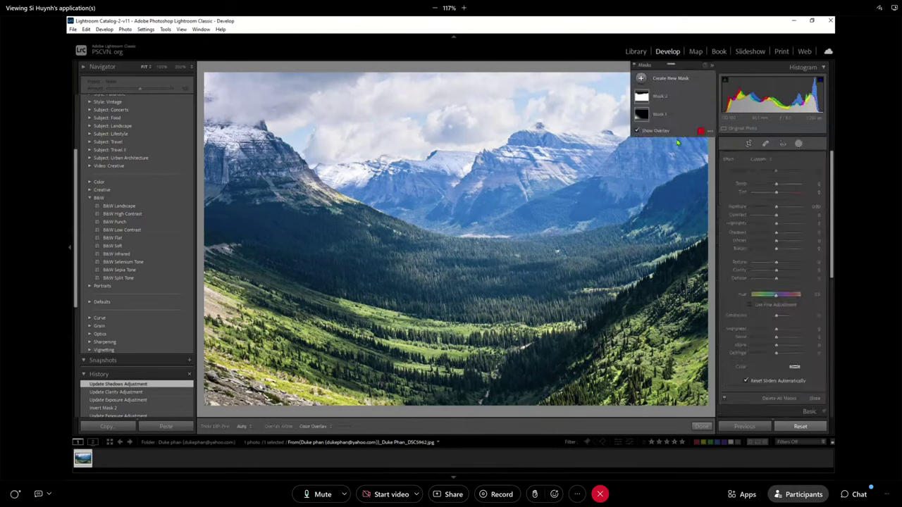
click(642, 79)
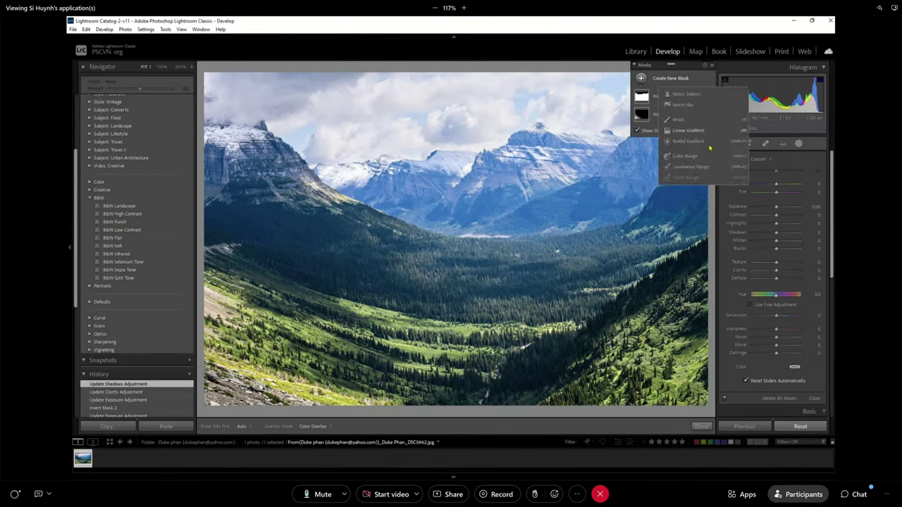
click(688, 131)
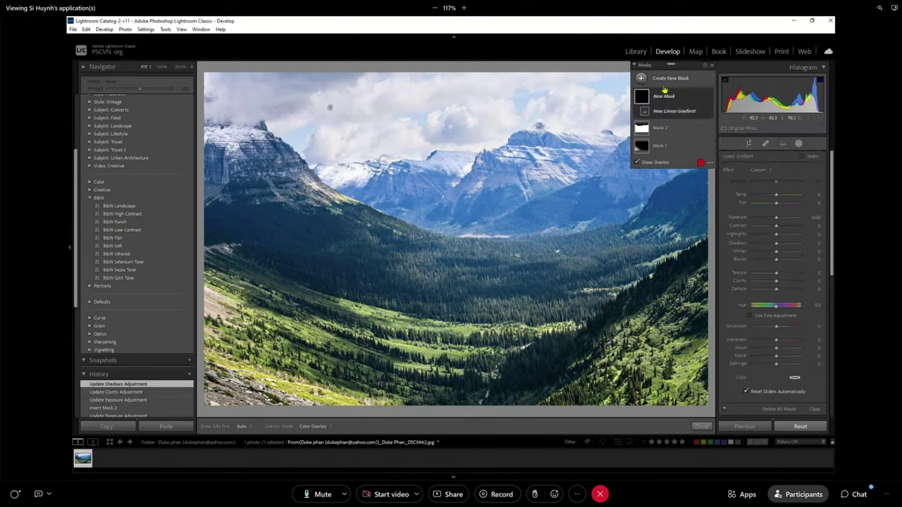
click(700, 80)
click(688, 131)
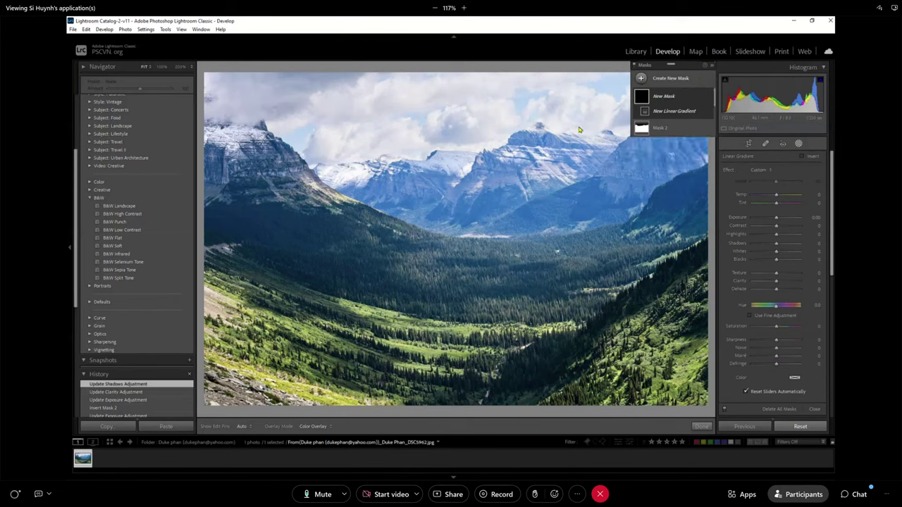
drag(618, 87, 555, 208)
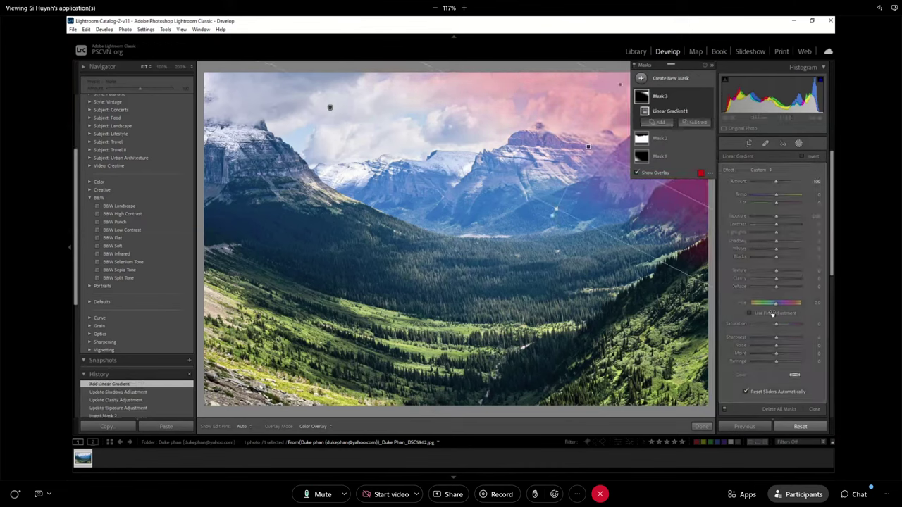
drag(775, 217, 769, 220)
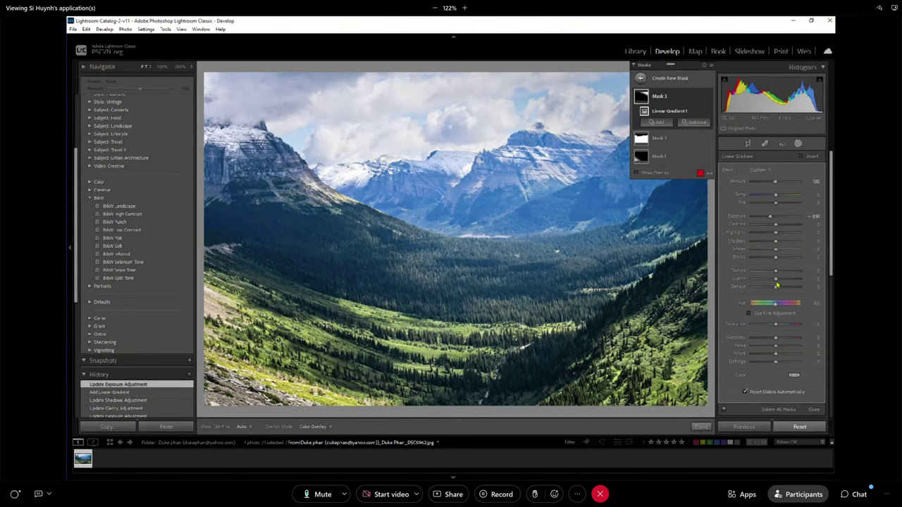
click(700, 427)
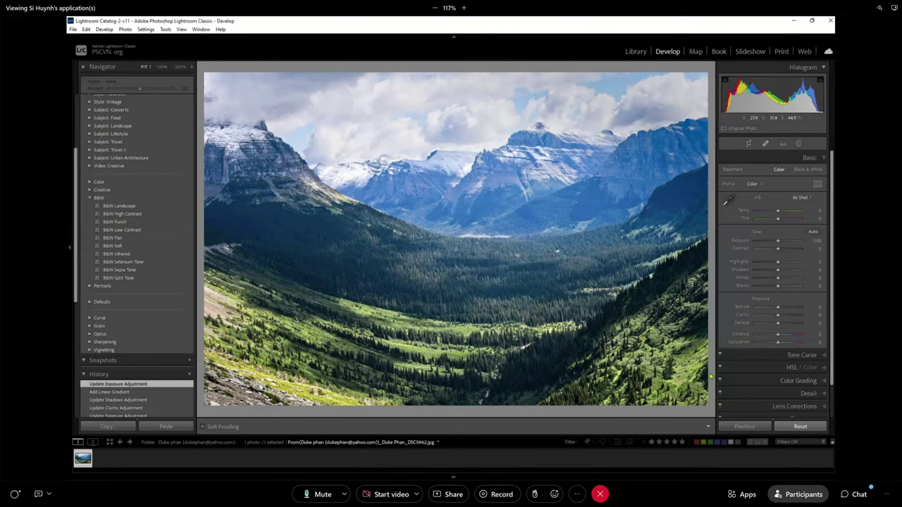
Step: Set the tone curve's highlights to -67 and lights to +30, and raise the basic contrast to +23
click(823, 357)
drag(777, 303, 762, 297)
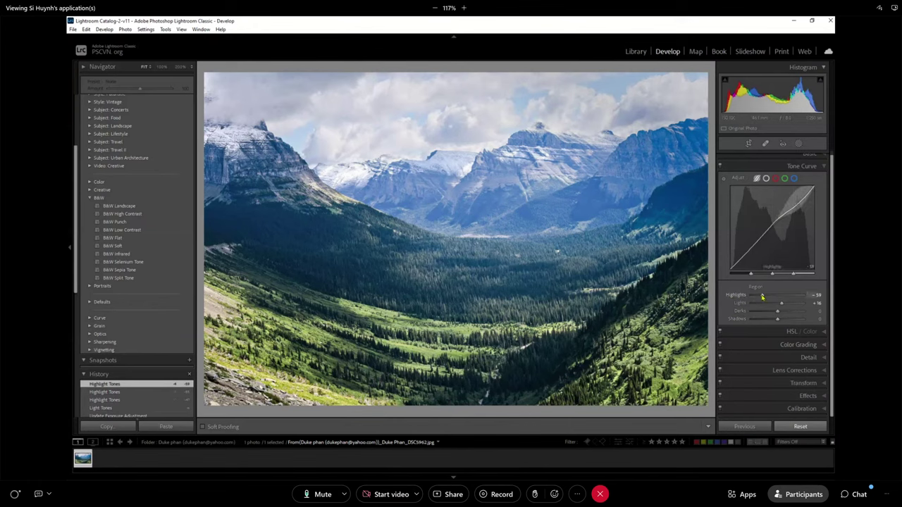
drag(761, 298, 786, 304)
scroll(817, 159, up, 1)
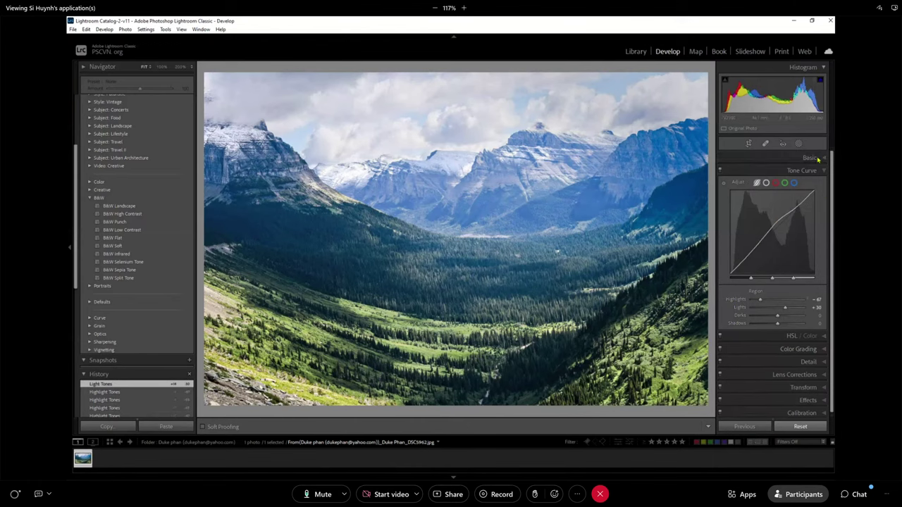
click(818, 159)
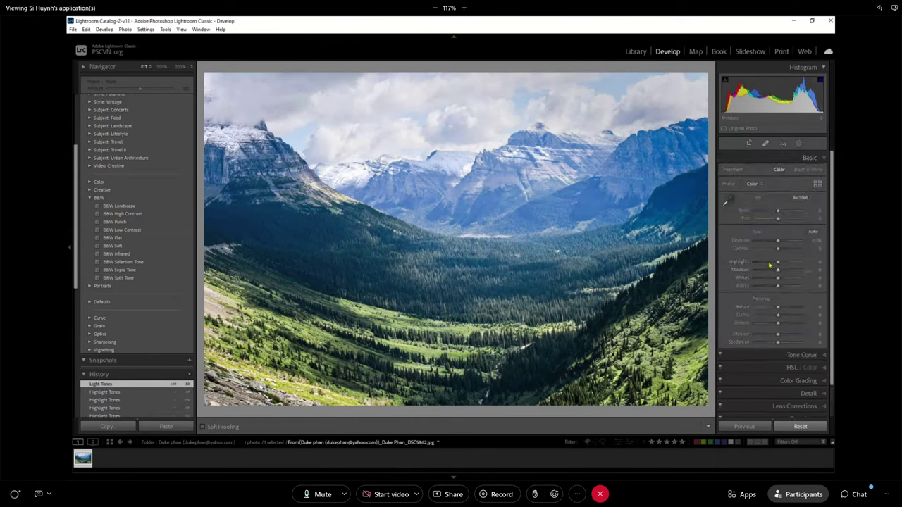
drag(778, 250, 783, 249)
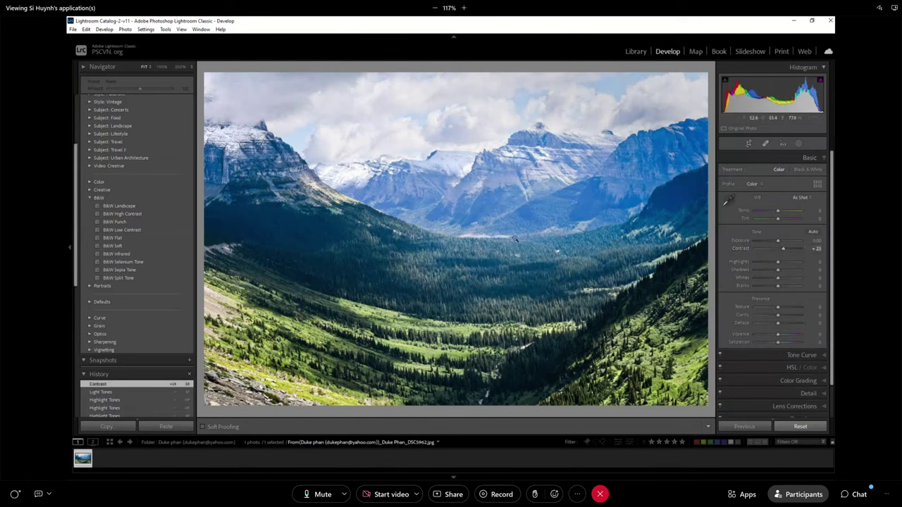
Step: Show the valley photo's before and after versions side by side and mute the meeting microphone
key(y)
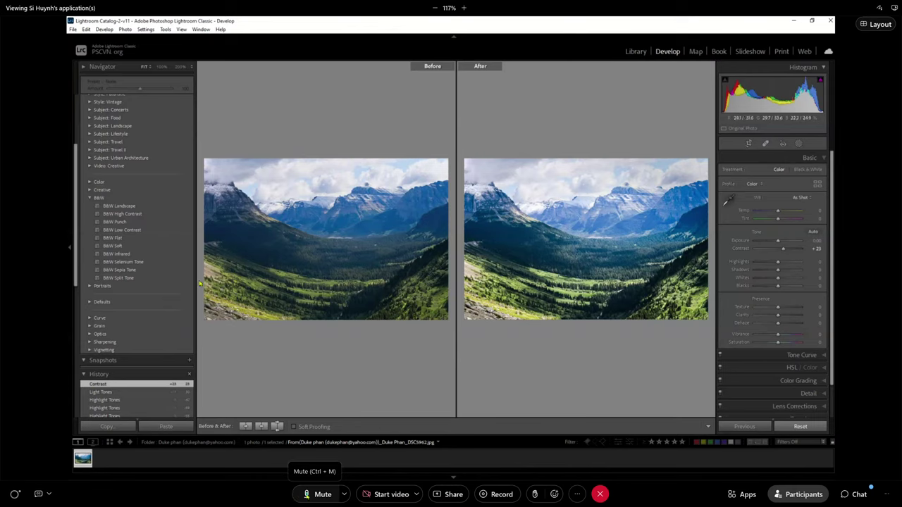
click(319, 494)
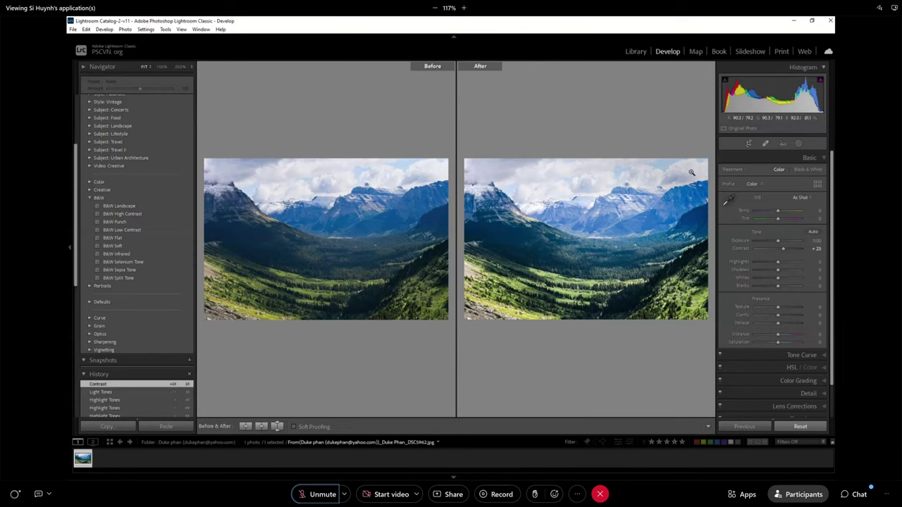
Step: Close the before/after comparison and revert the valley photo to its Import state in the history
key(y)
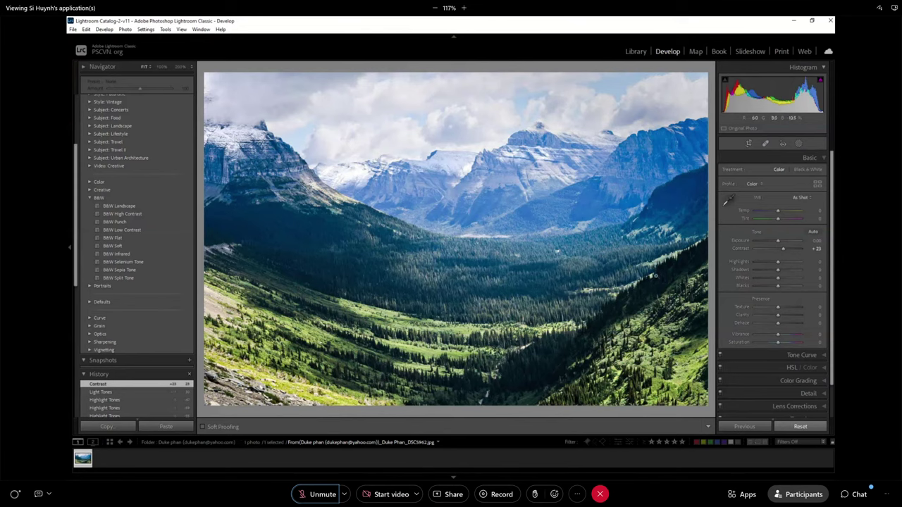
scroll(102, 352, down, 3)
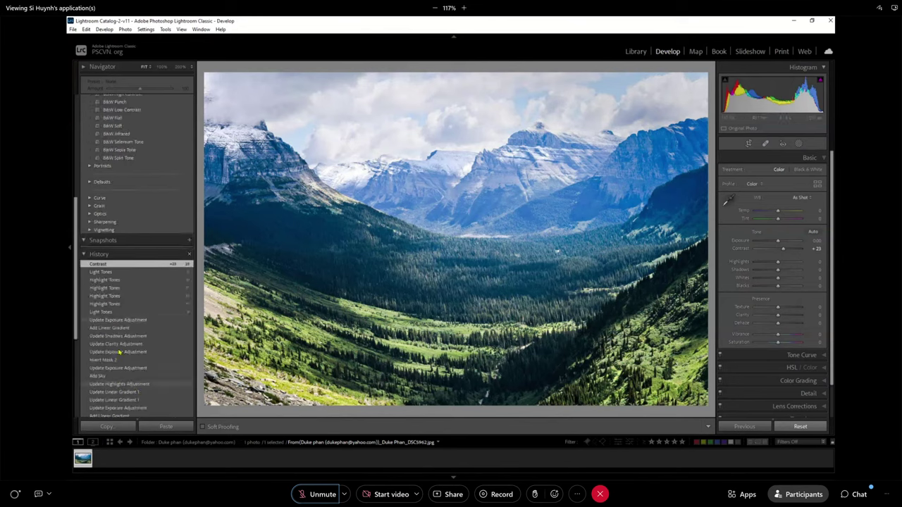
scroll(105, 331, down, 5)
click(120, 378)
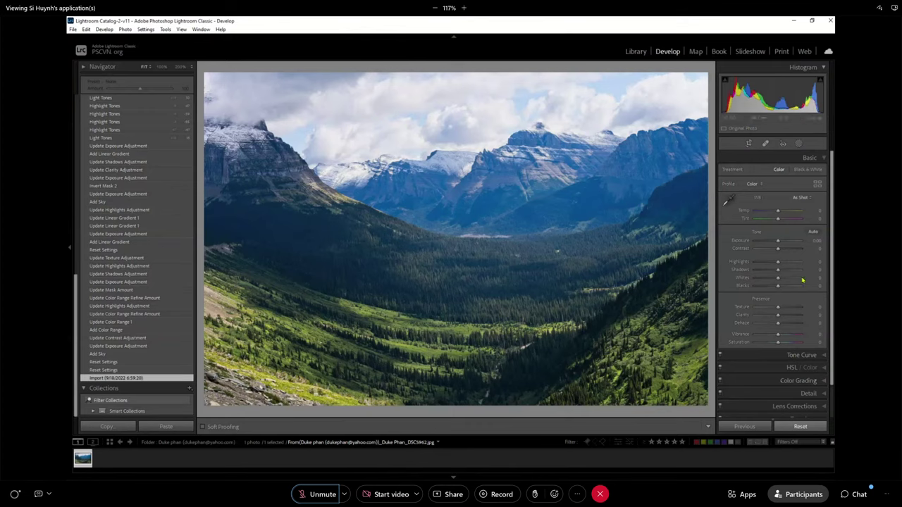
Step: Set the valley photo's tone curve highlights to -42 and lights to +36
click(816, 356)
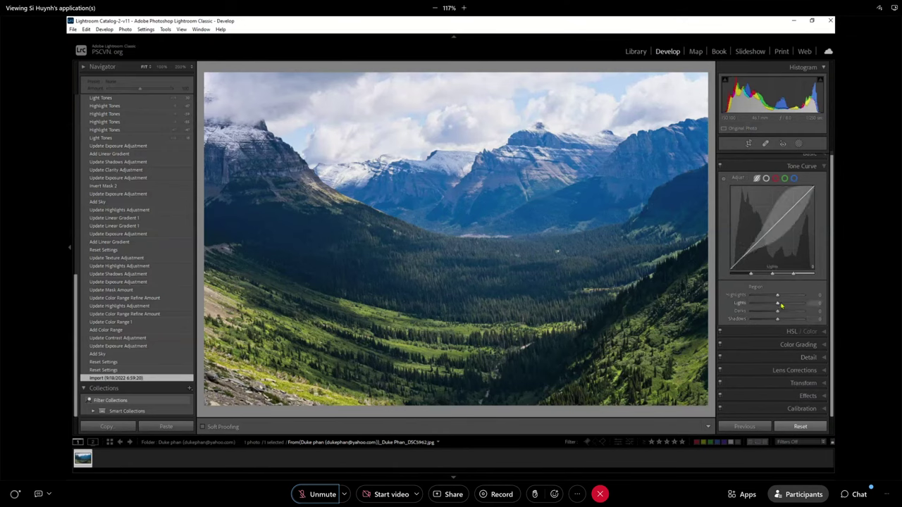
mouse_move(781, 304)
mouse_down()
mouse_move(767, 295)
mouse_move(778, 305)
mouse_up()
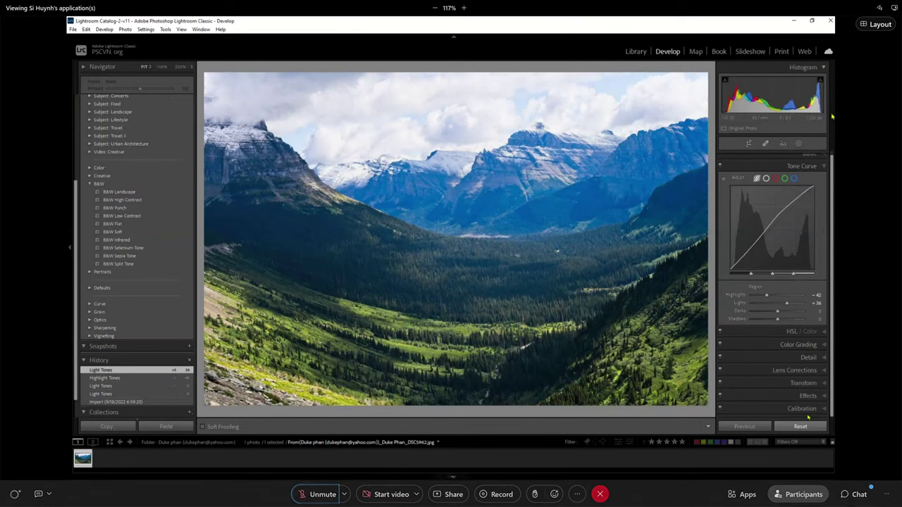
Step: Unmute the meeting microphone and raise the photo's basic clarity to +26
scroll(782, 309, up, 3)
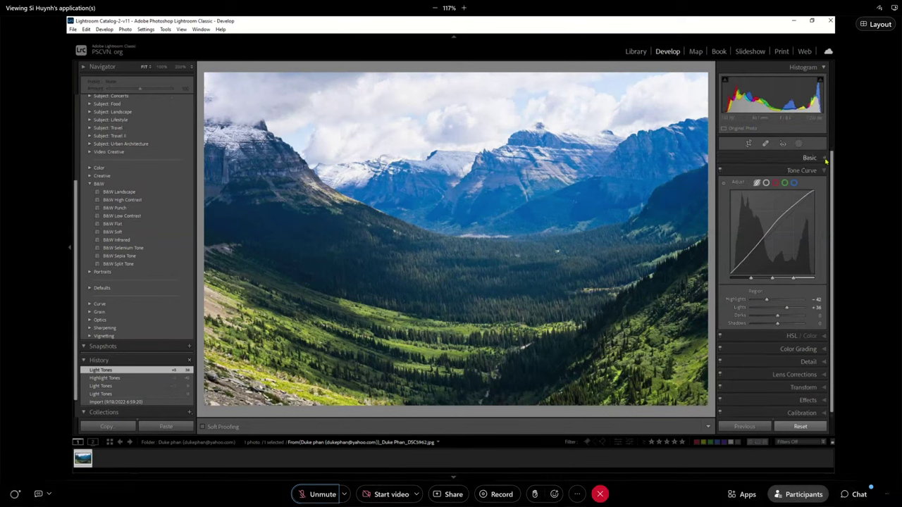
click(317, 494)
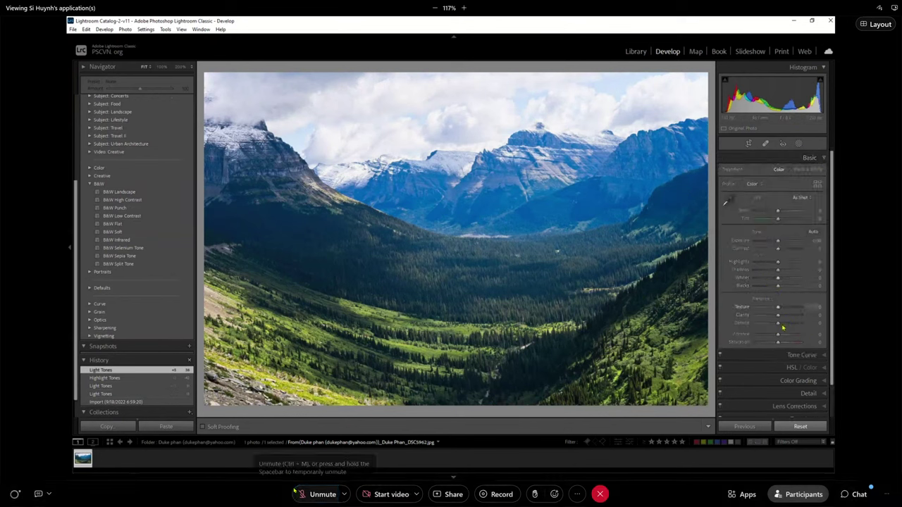
drag(784, 319, 785, 317)
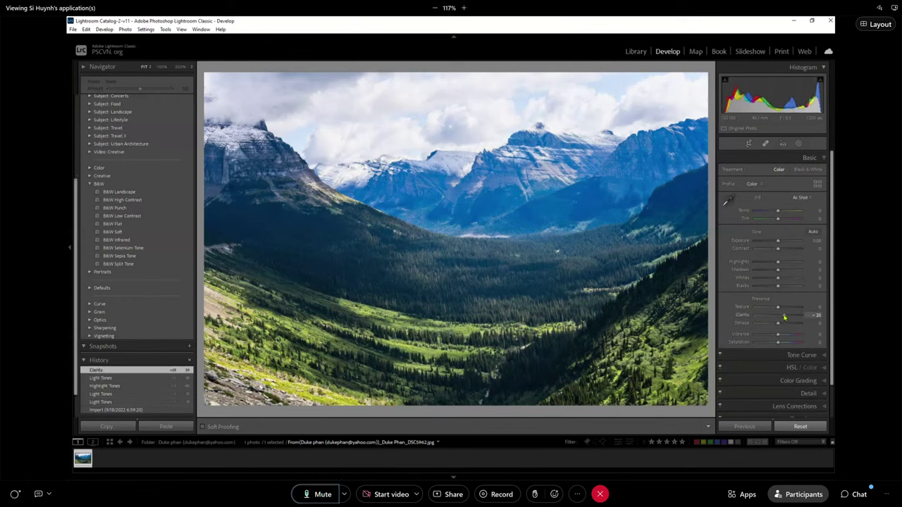
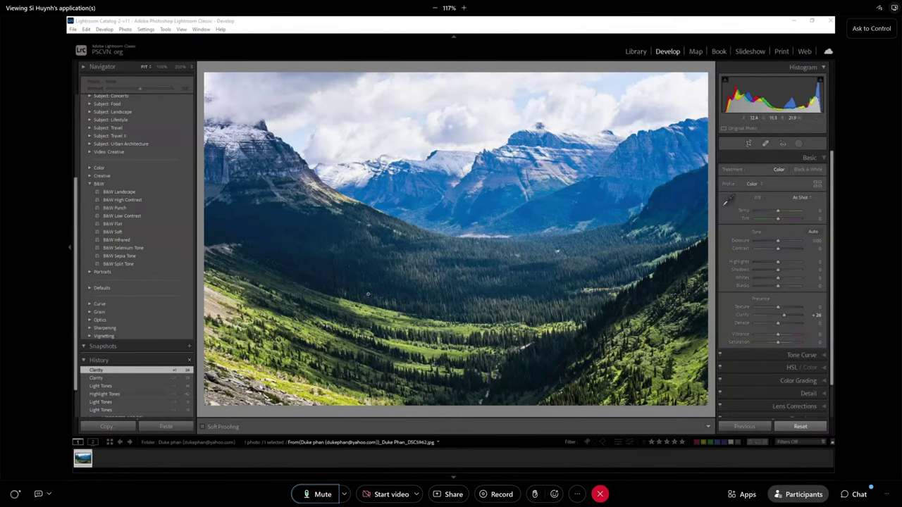
click(518, 184)
click(566, 197)
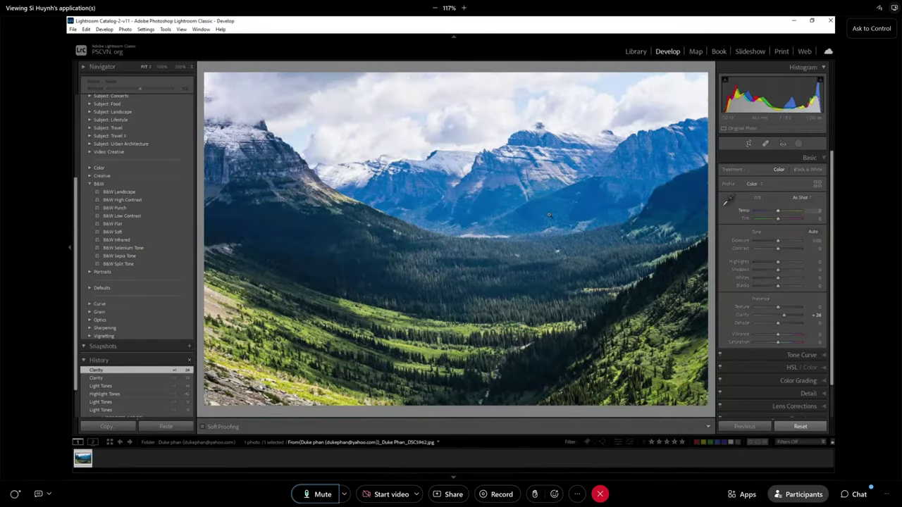
Step: Add a brush mask and paint it over the distant mountain range above the valley
click(799, 145)
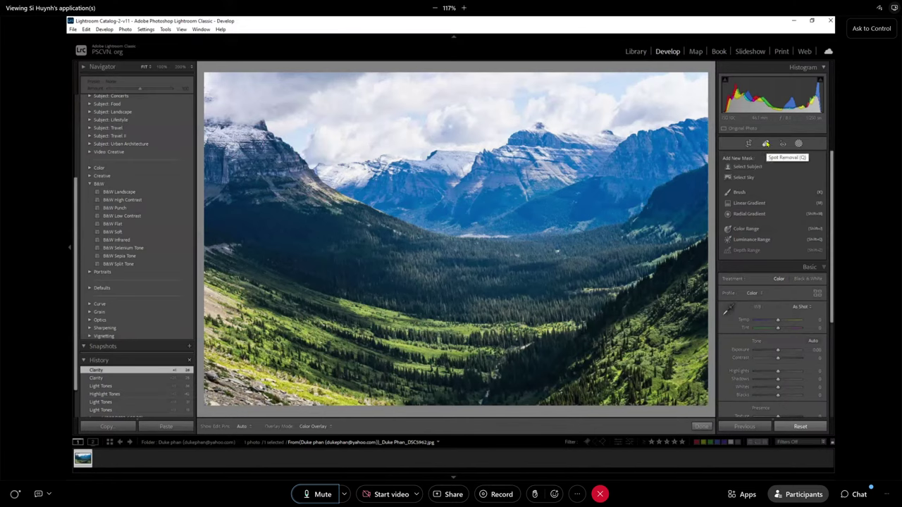
click(739, 192)
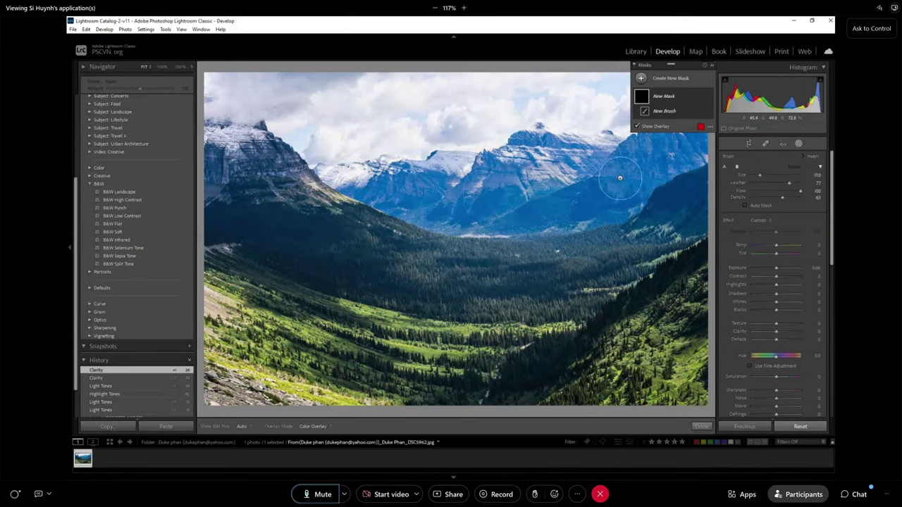
mouse_move(655, 164)
mouse_down()
mouse_move(564, 197)
mouse_move(379, 197)
mouse_move(444, 212)
mouse_move(561, 209)
mouse_move(620, 190)
mouse_move(669, 162)
mouse_move(669, 150)
mouse_move(514, 189)
mouse_up()
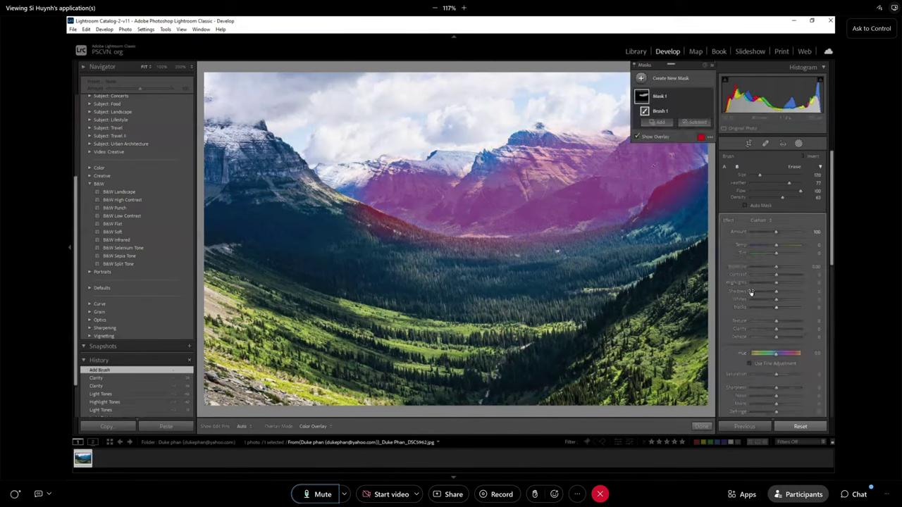
Step: Set the mountain mask's contrast to 60, highlights to 31 and shadows to -90, and compare the photo before and after
click(784, 275)
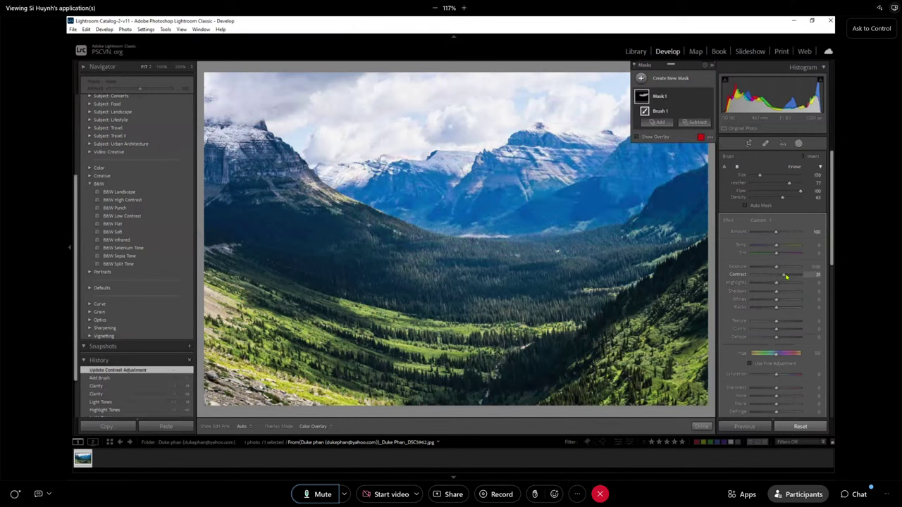
drag(787, 277, 791, 276)
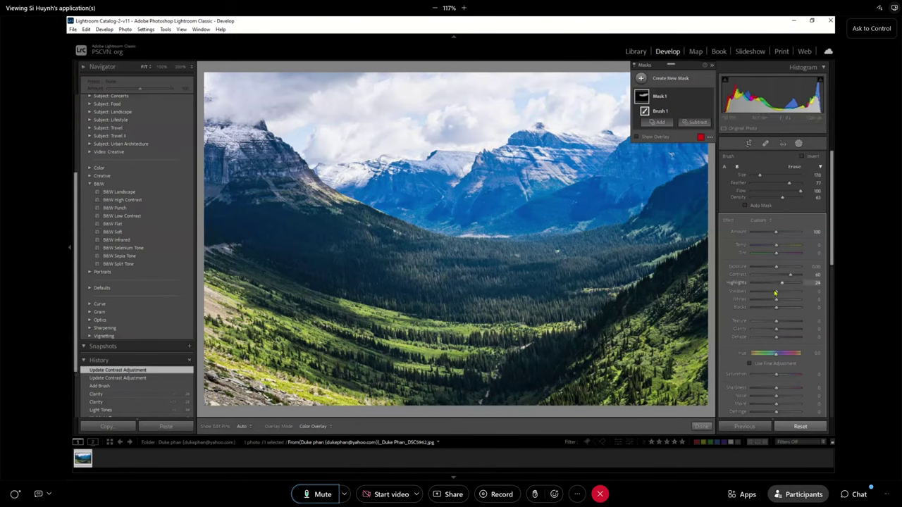
drag(775, 294, 754, 294)
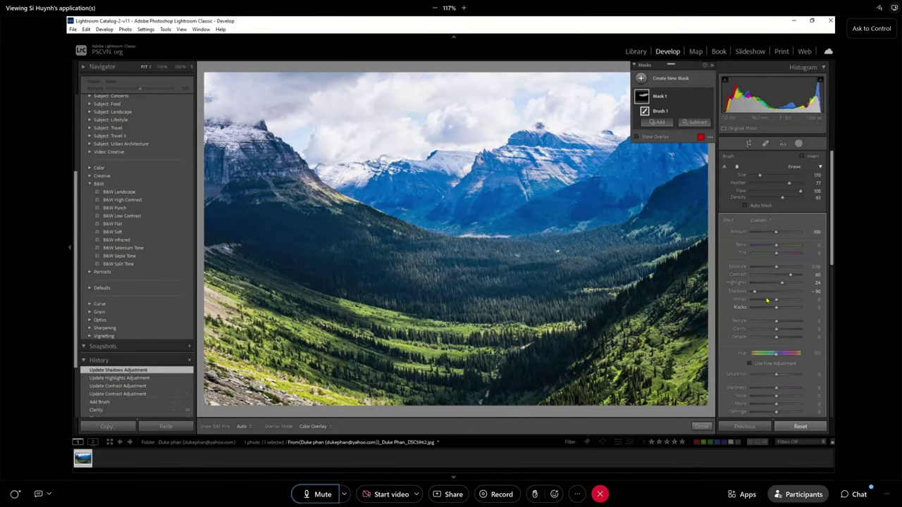
drag(782, 284, 783, 284)
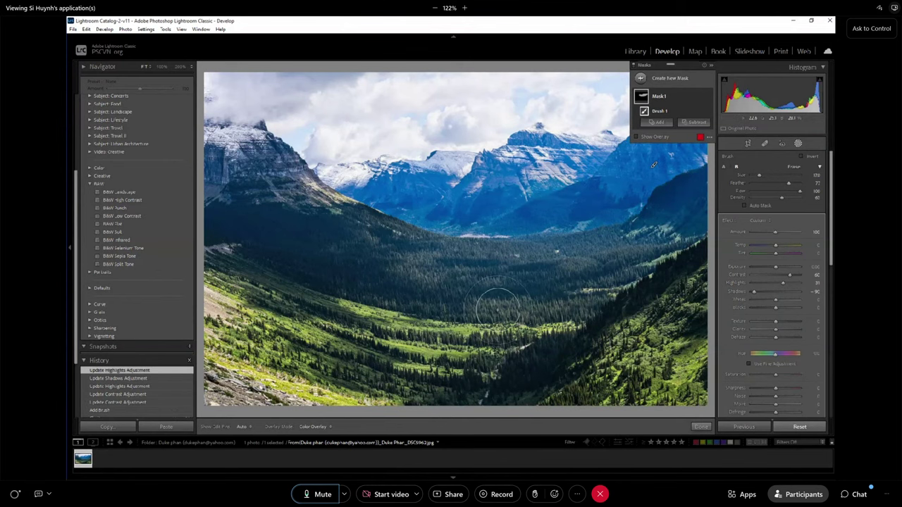
key(y)
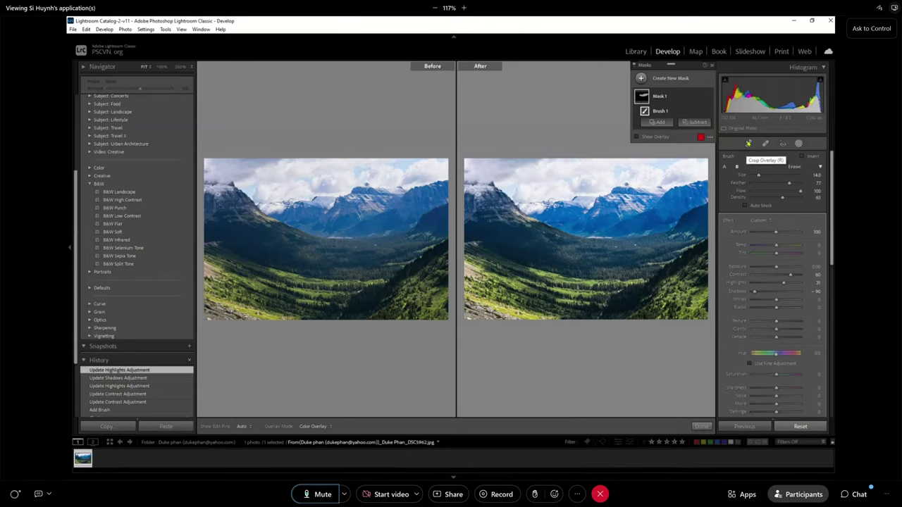
Step: Crop a narrow strip off the valley photo's bottom edge, keeping its full width, and apply the crop
click(749, 144)
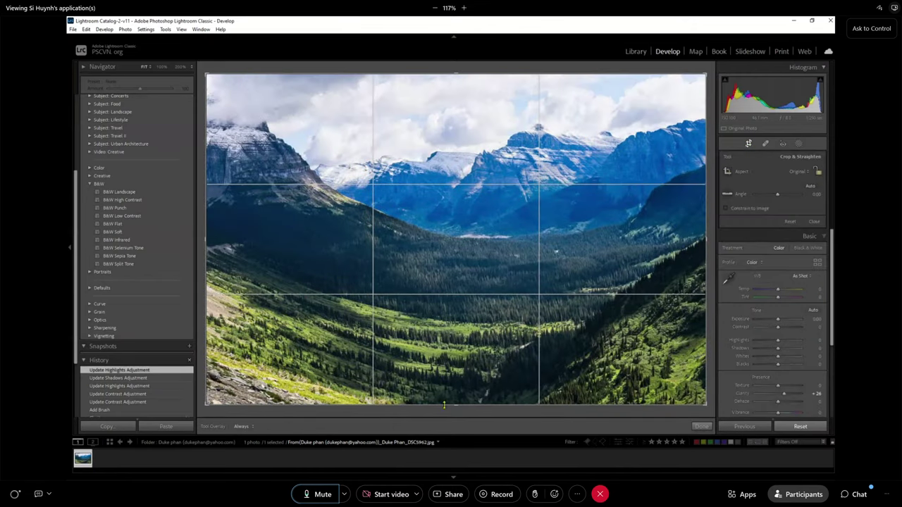
drag(456, 393, 456, 388)
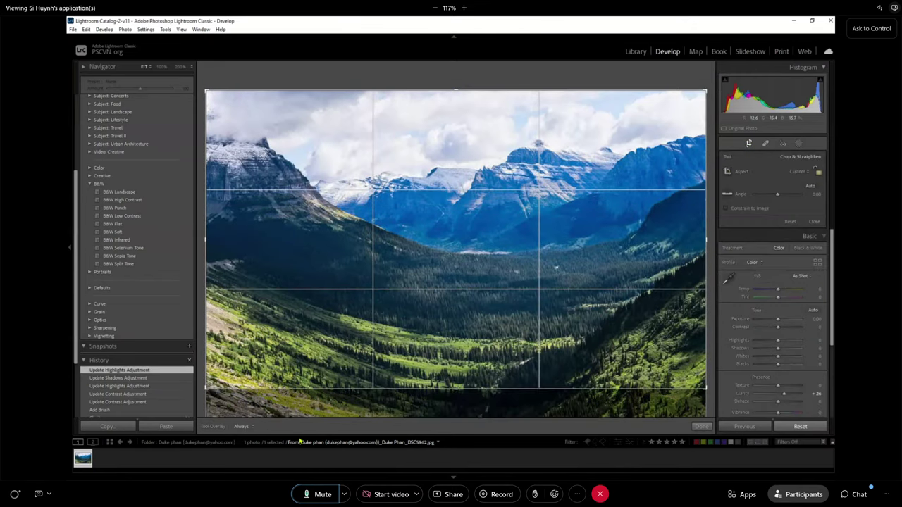
double_click(479, 342)
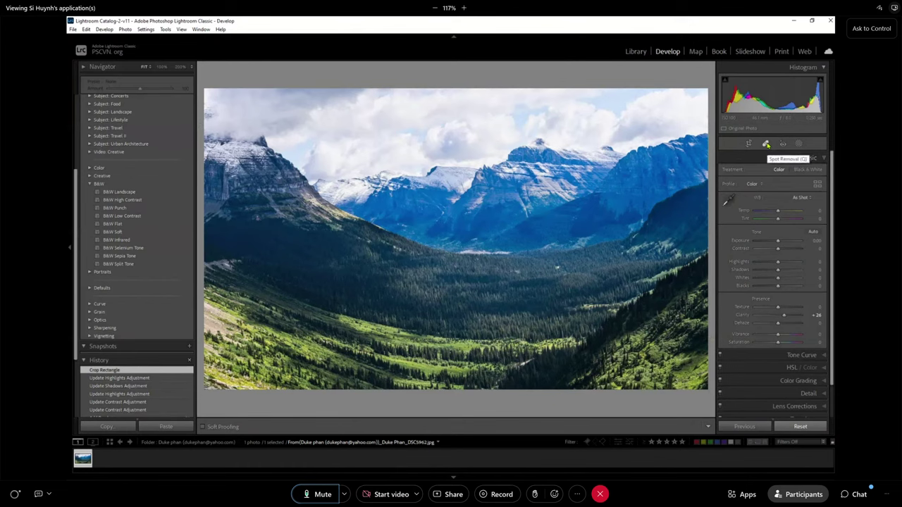
Step: Add a linear gradient mask from the upper-right sky down to the mountains, with exposure -0.17 and highlights -30, and finish masking
click(798, 144)
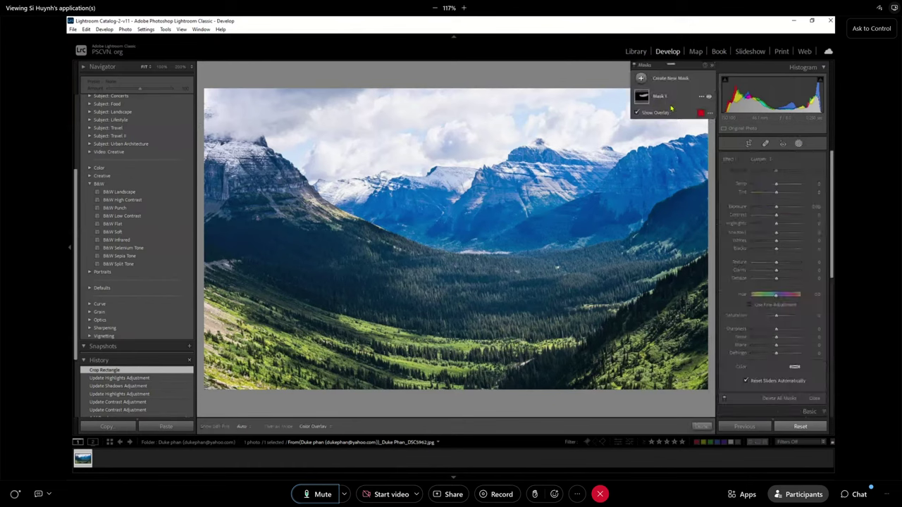
click(642, 79)
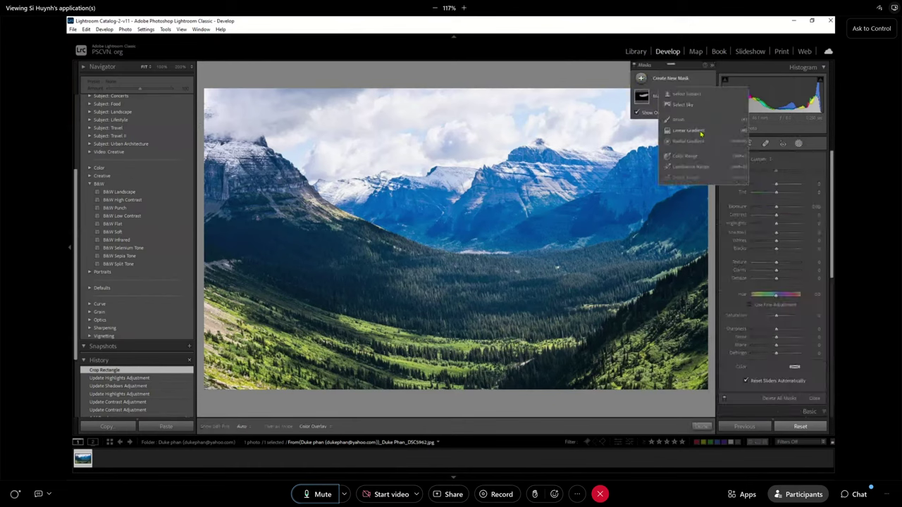
click(701, 131)
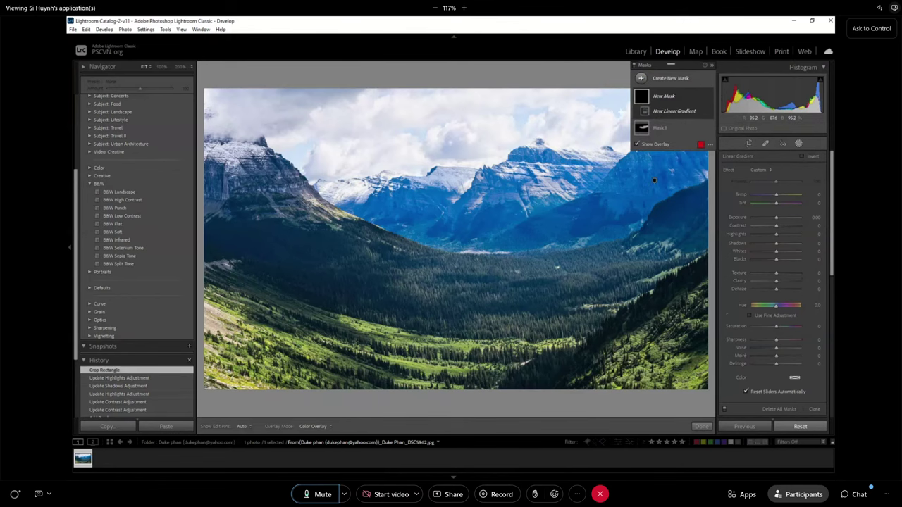
drag(637, 119, 584, 201)
drag(775, 222, 769, 232)
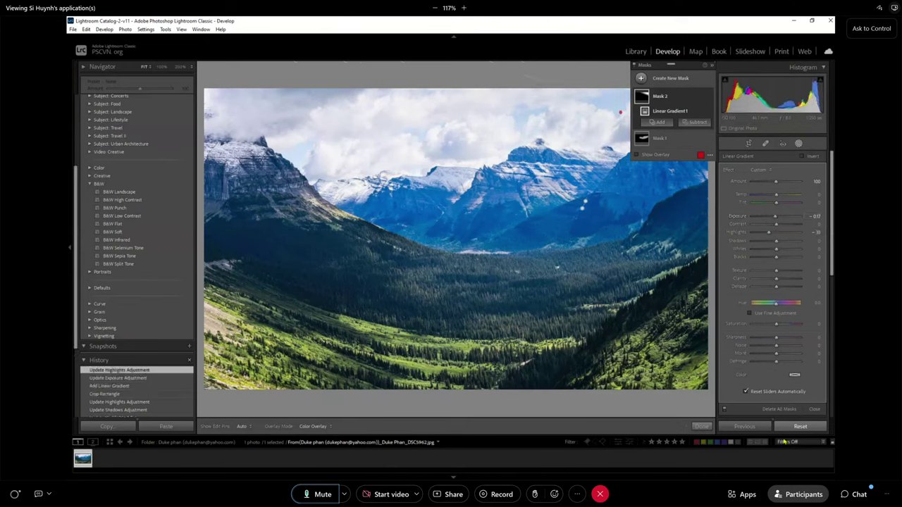
click(702, 427)
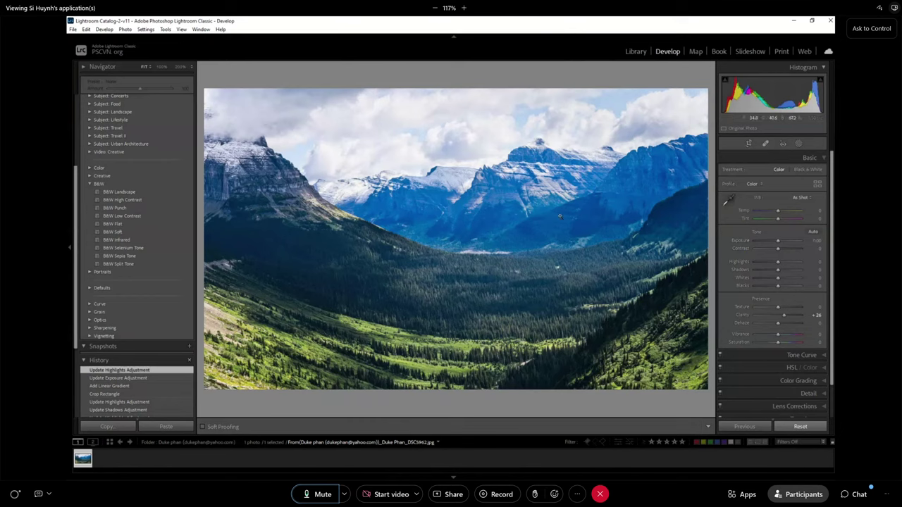
click(514, 196)
click(513, 196)
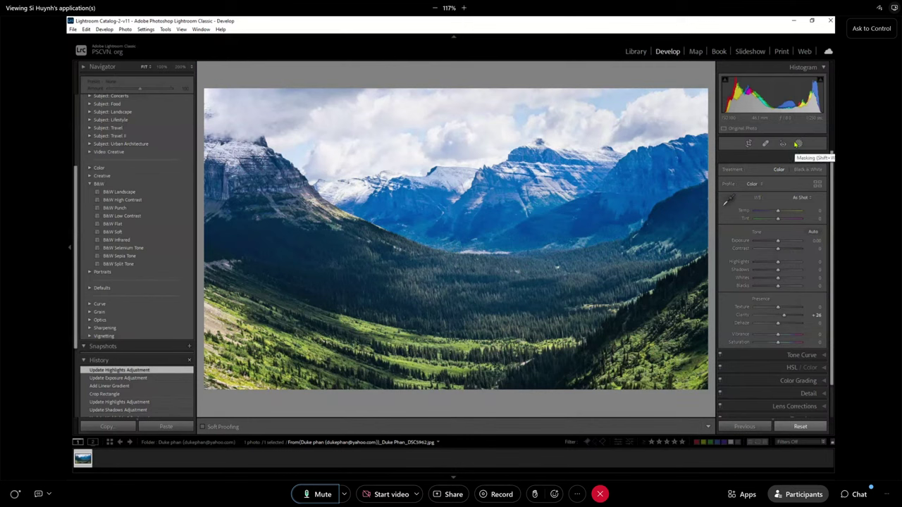
Step: Add a linear gradient mask from the photo's lower-left corner up toward the valley, set its exposure to -1.10 and finish masking
click(799, 144)
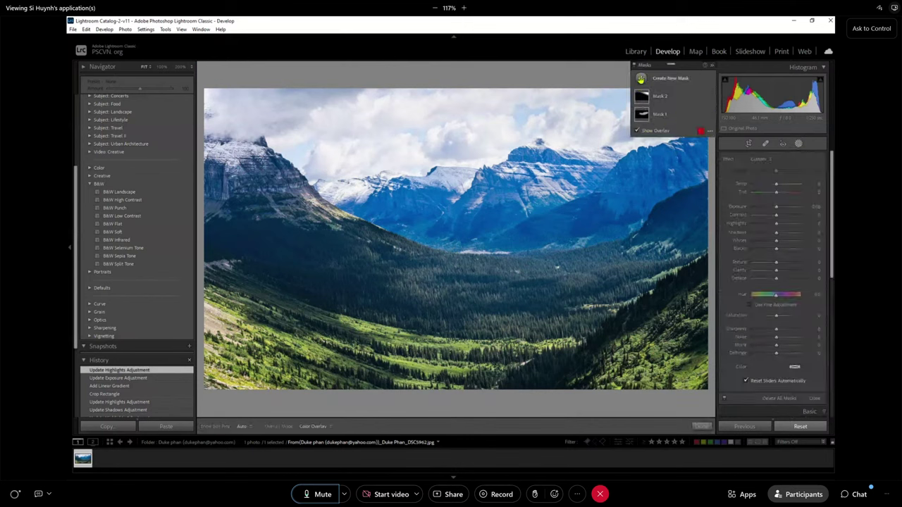
click(668, 78)
click(695, 132)
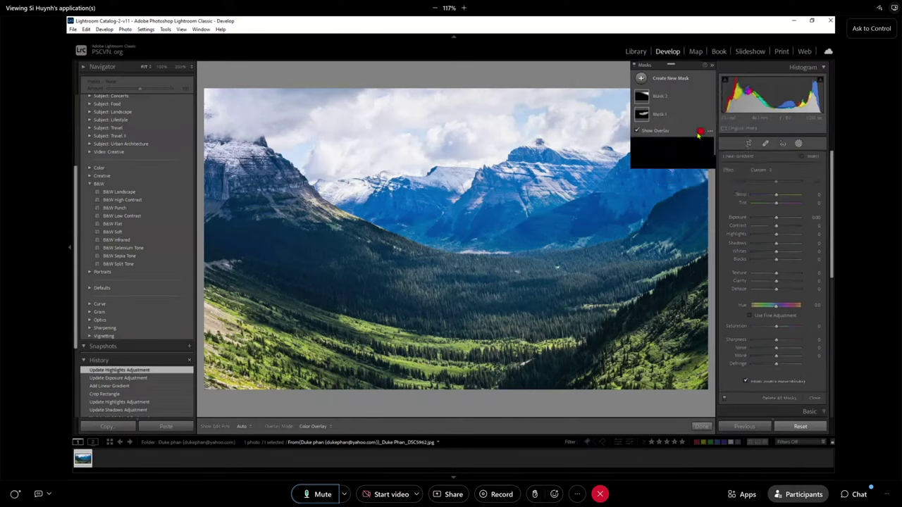
drag(209, 387, 296, 270)
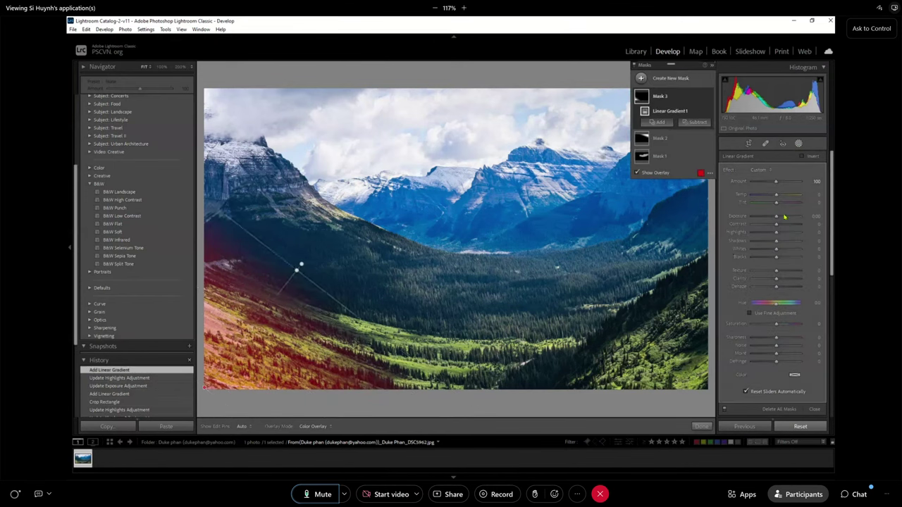
drag(774, 219, 769, 222)
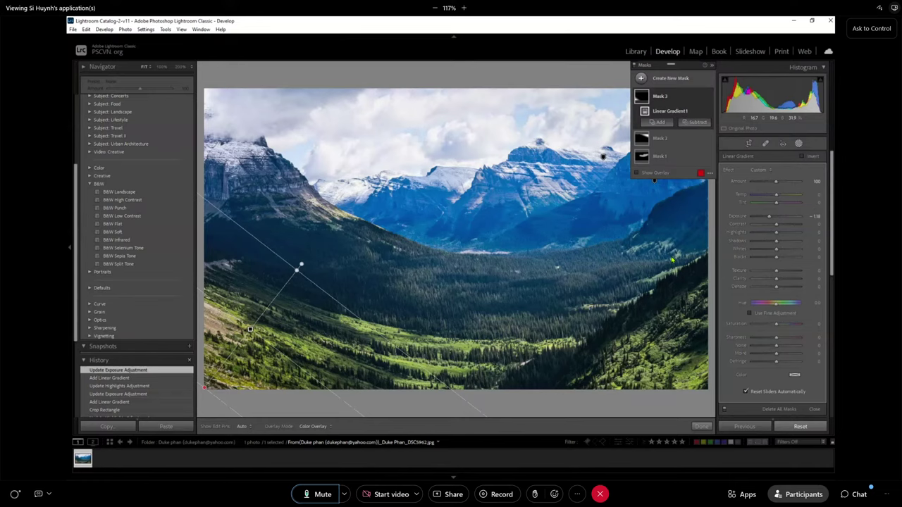
click(701, 427)
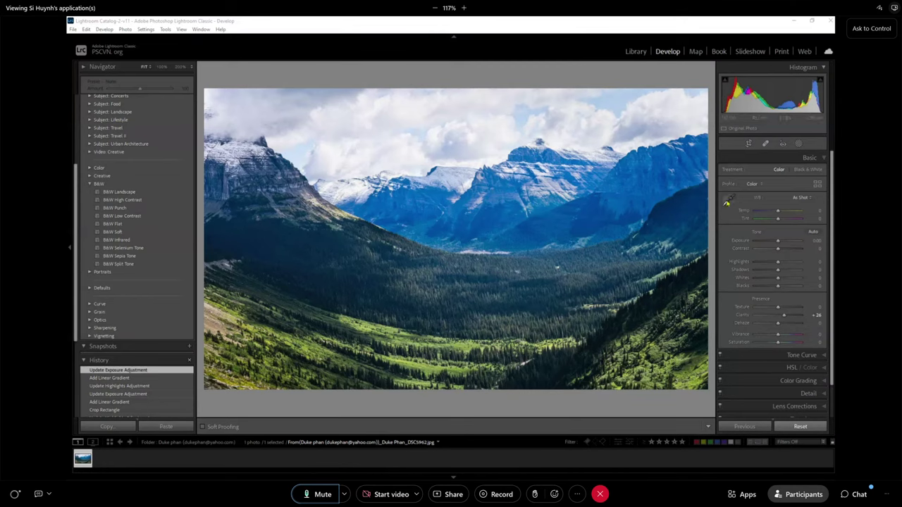
Step: Sample the white balance from different spots on the mountains, ending on temp +20 and tint -13
click(726, 202)
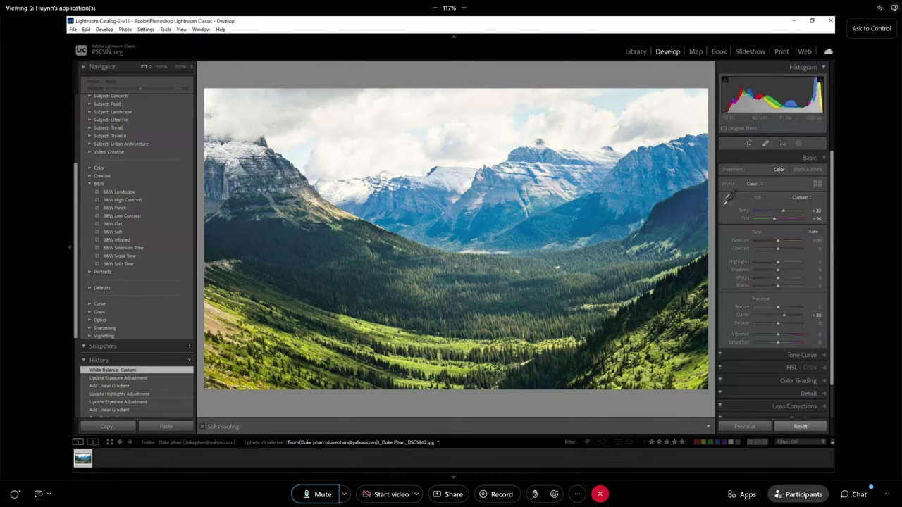
click(528, 169)
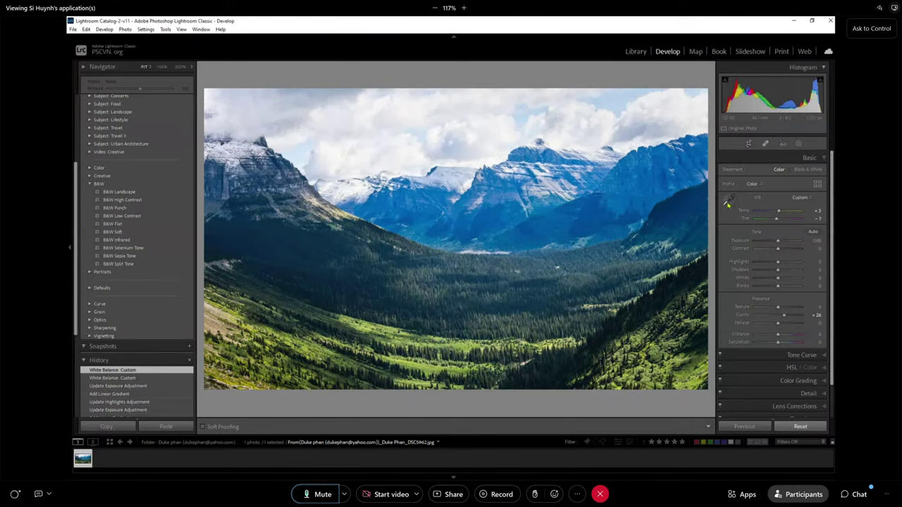
click(728, 202)
click(652, 193)
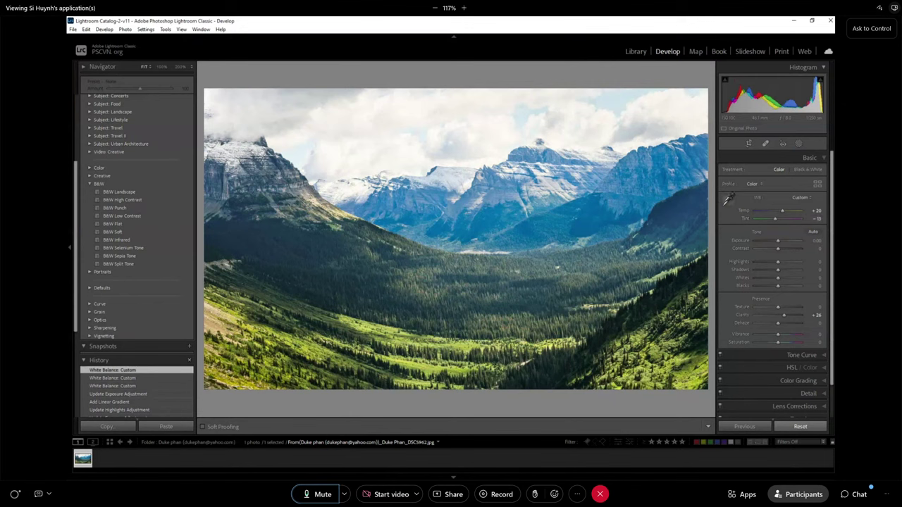
Step: Resample the valley photo's white balance from the bright clouds, giving temp +6 and tint -7
click(728, 199)
click(491, 141)
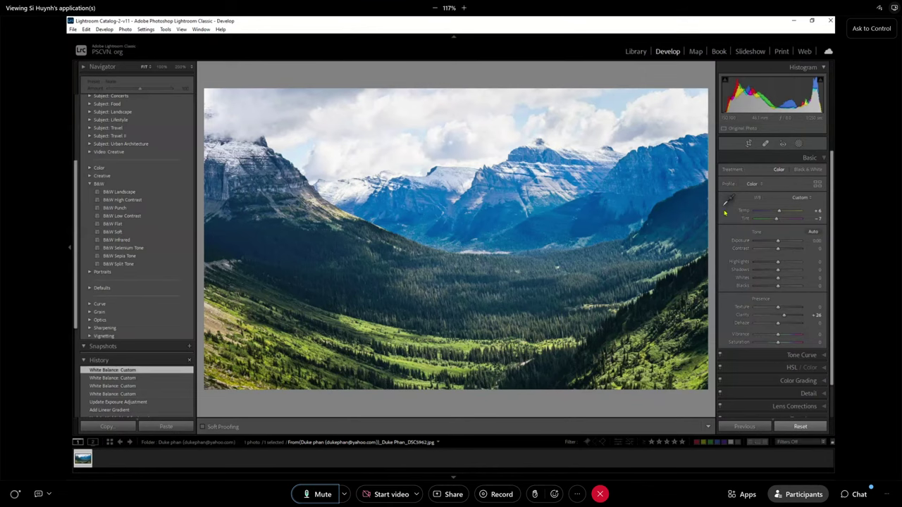
Step: View the edited valley photo large in the Library and examine the distant mountains
key(y)
key(e)
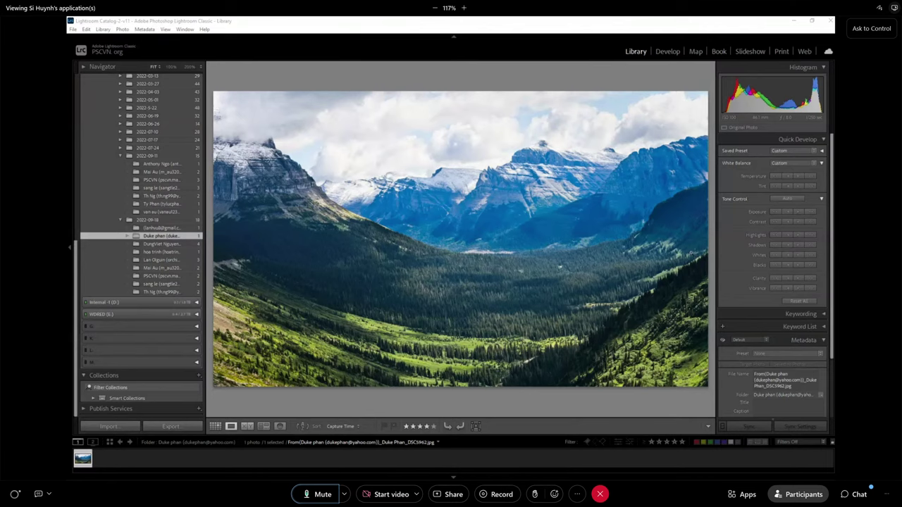
click(546, 213)
click(563, 217)
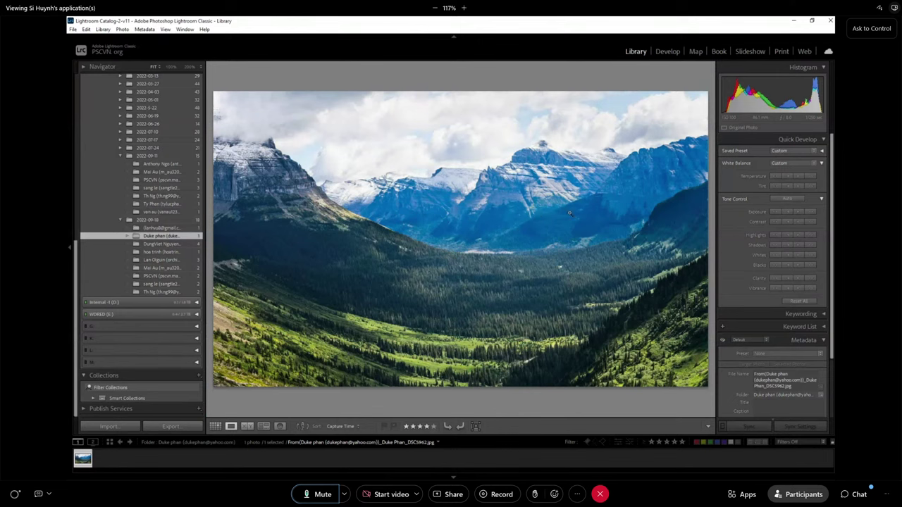
click(529, 233)
click(492, 222)
Step: Return to developing the valley photo and revert it to its original import state in the history
click(674, 52)
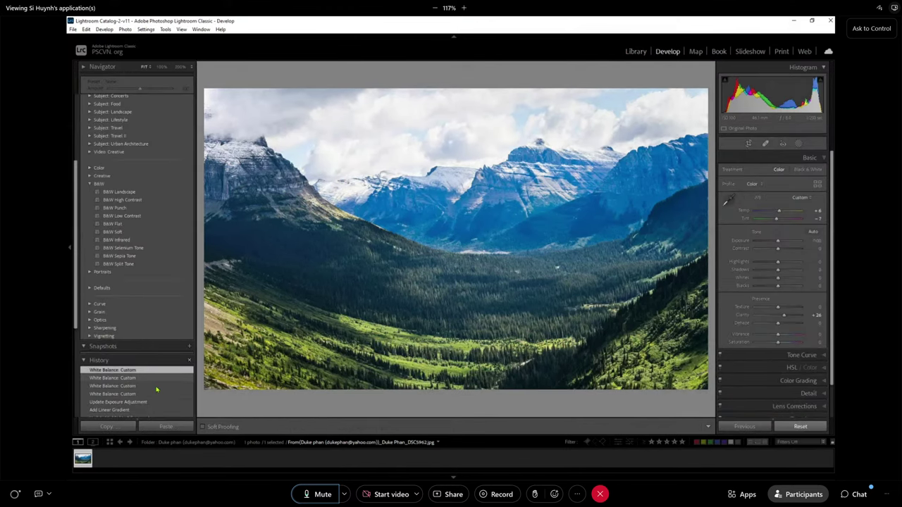
scroll(157, 390, down, 5)
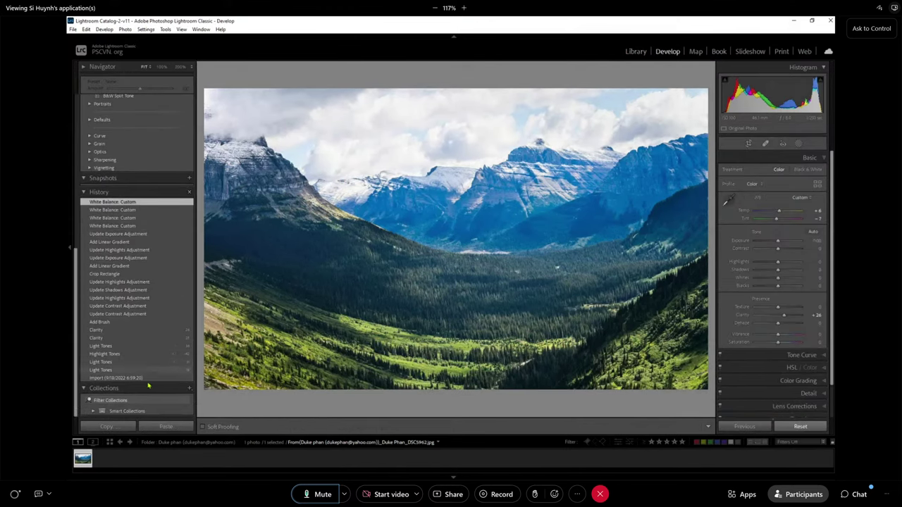
click(149, 379)
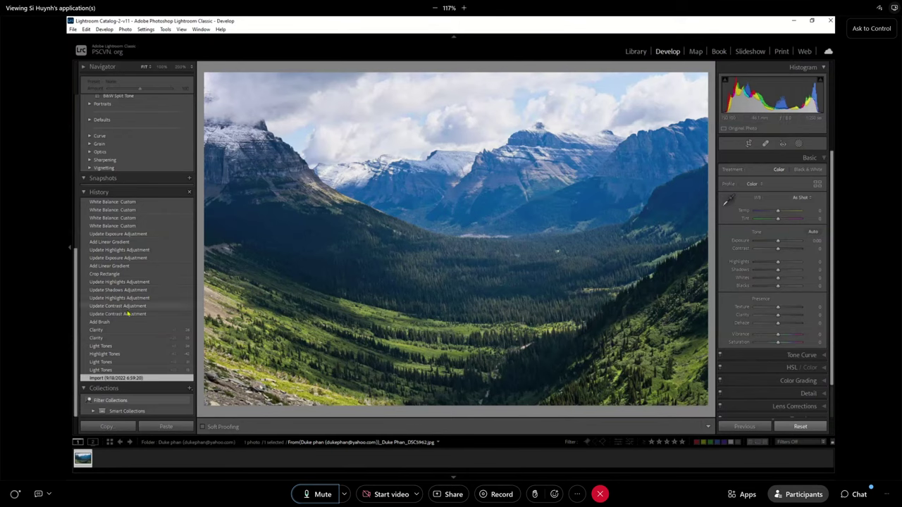
Step: Collapse the history list, apply the B&W High Contrast preset to the valley photo and set the preset amount to 99
scroll(158, 320, up, 3)
scroll(159, 320, down, 2)
scroll(159, 320, up, 2)
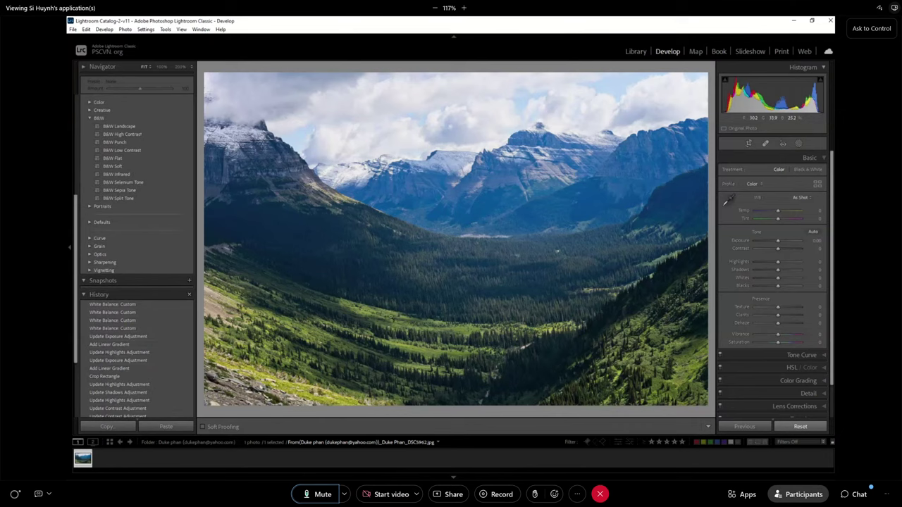
click(84, 294)
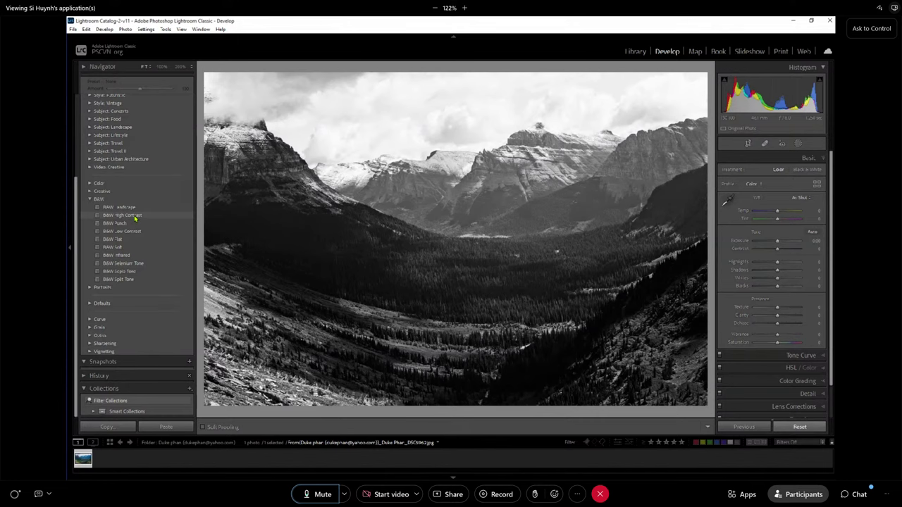
click(136, 218)
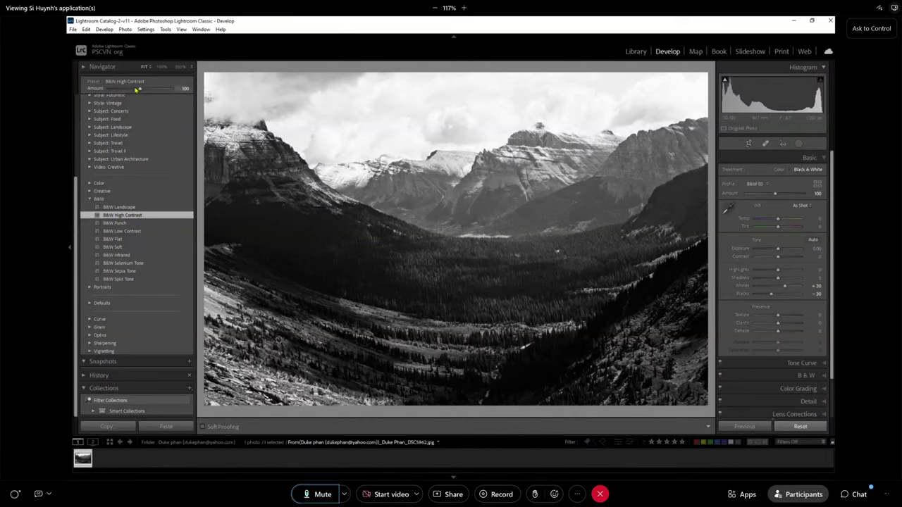
mouse_move(136, 90)
mouse_down()
mouse_move(161, 90)
mouse_move(130, 98)
mouse_move(136, 107)
mouse_up()
Step: Add a new brush mask with shadows set to -48 and the brush size reduced to 7
click(798, 144)
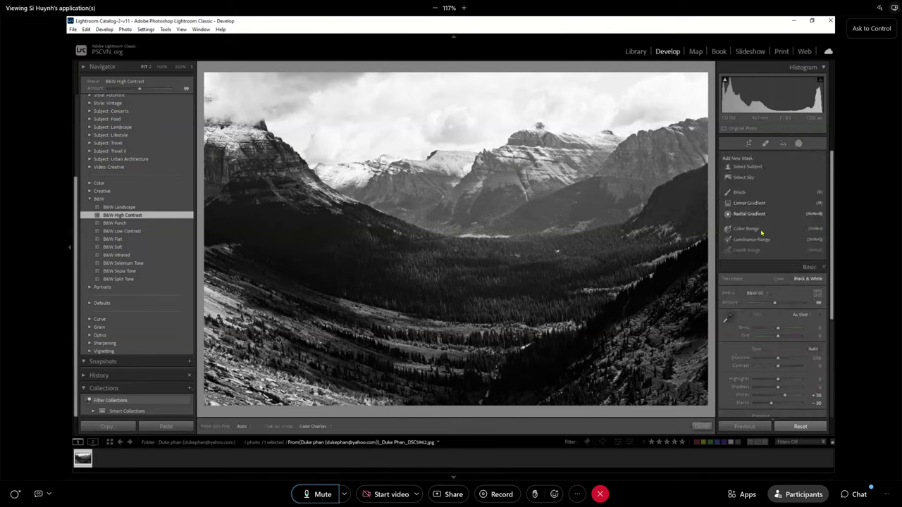
click(738, 192)
scroll(564, 207, down, 4)
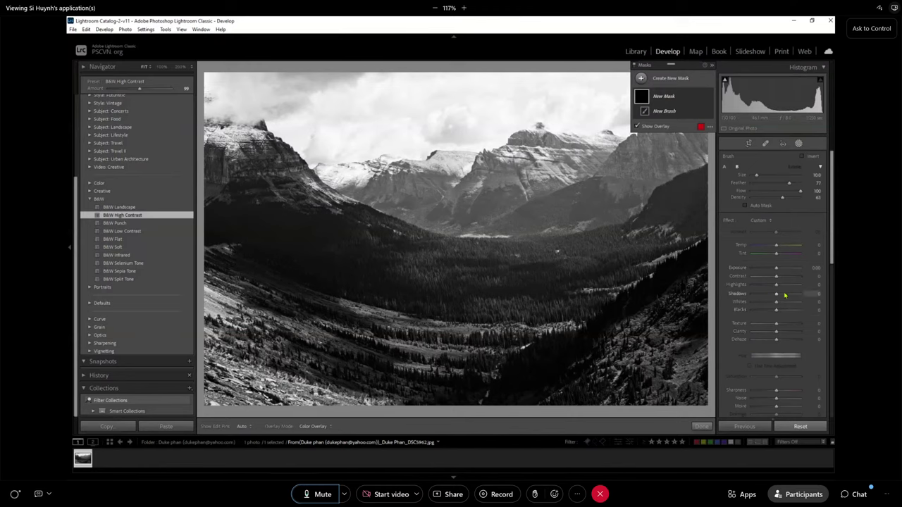
drag(776, 293, 764, 293)
scroll(572, 198, down, 1)
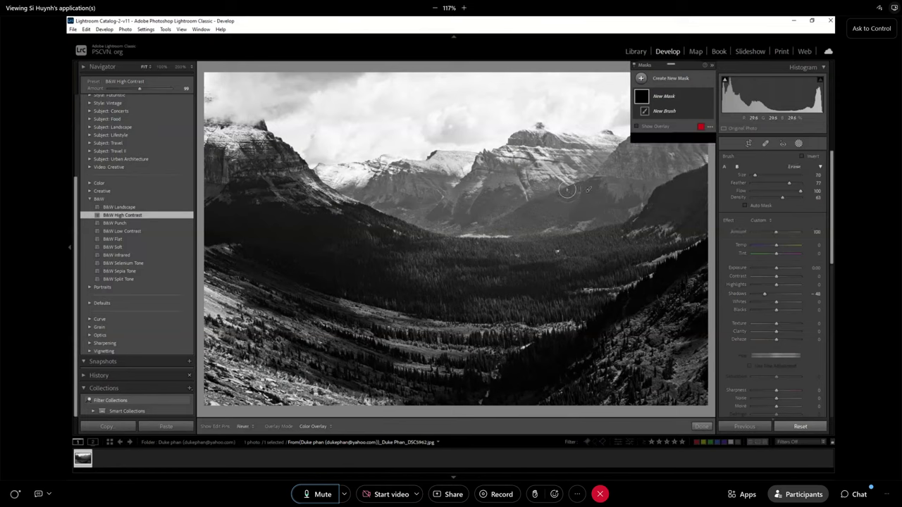
Step: Paint the brush mask over the dark lower slopes of the distant mountains, varying the brush size between 4 and 7
key(h)
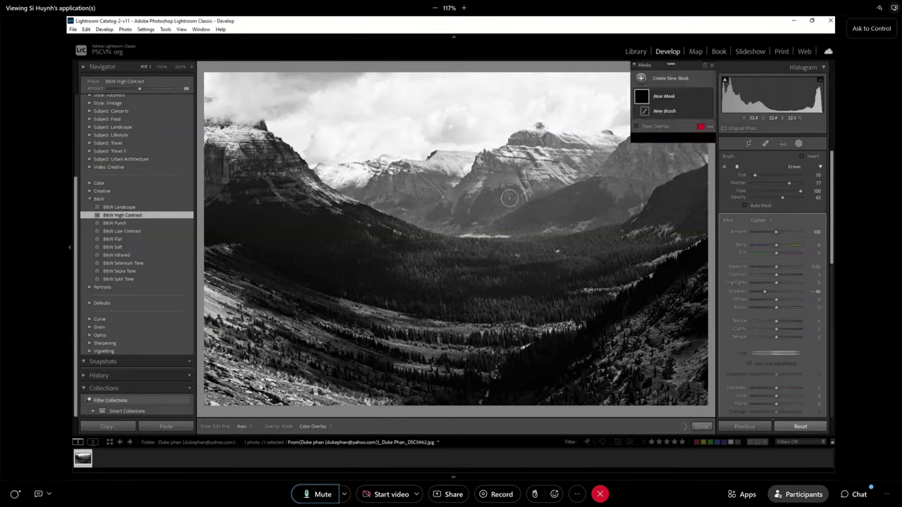
key(h)
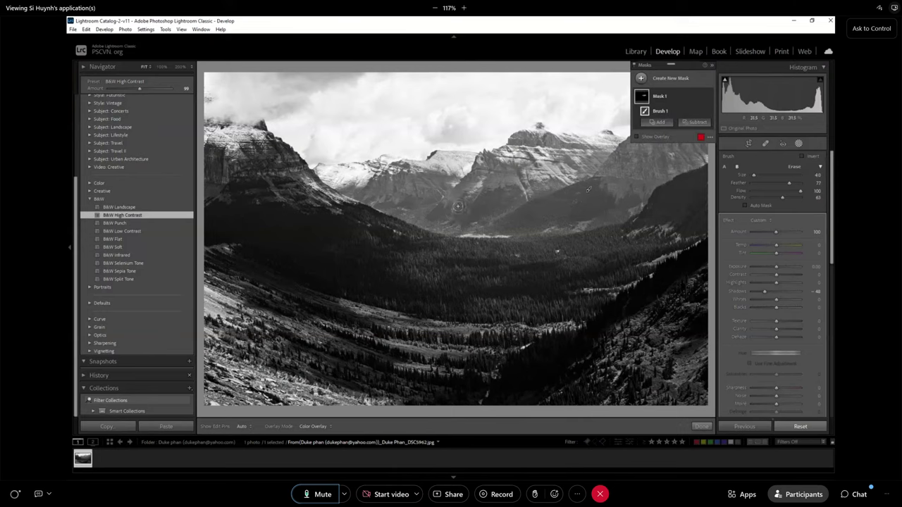
scroll(462, 206, down, 3)
key(h)
key(h)
key(h)
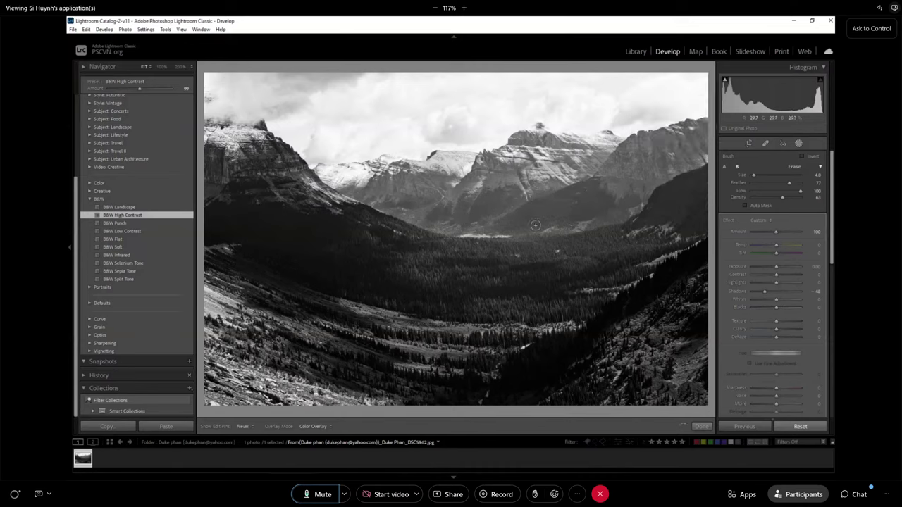
key(h)
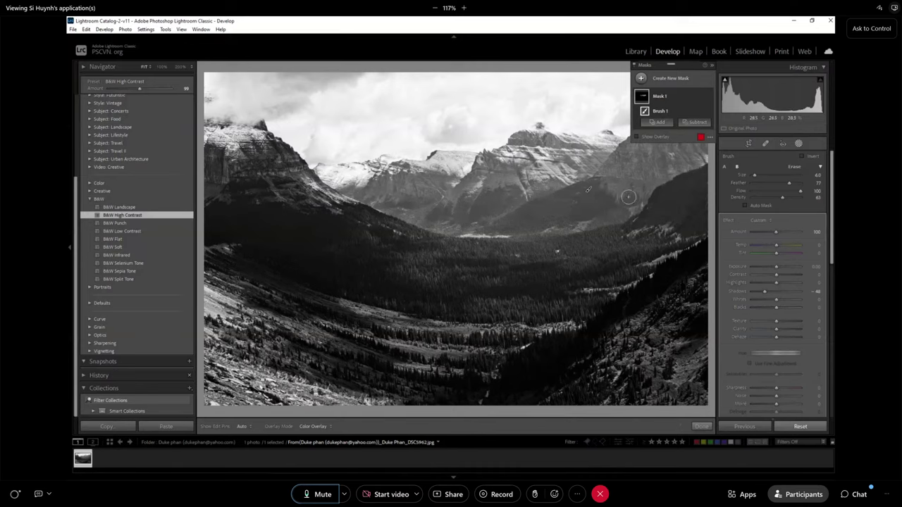
key(h)
key(h)
key(h)
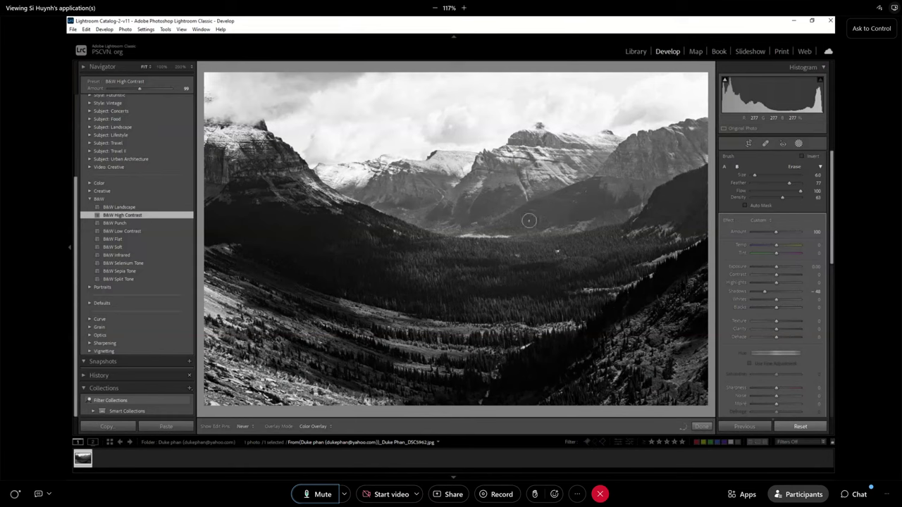
key(h)
key(h)
key(h)
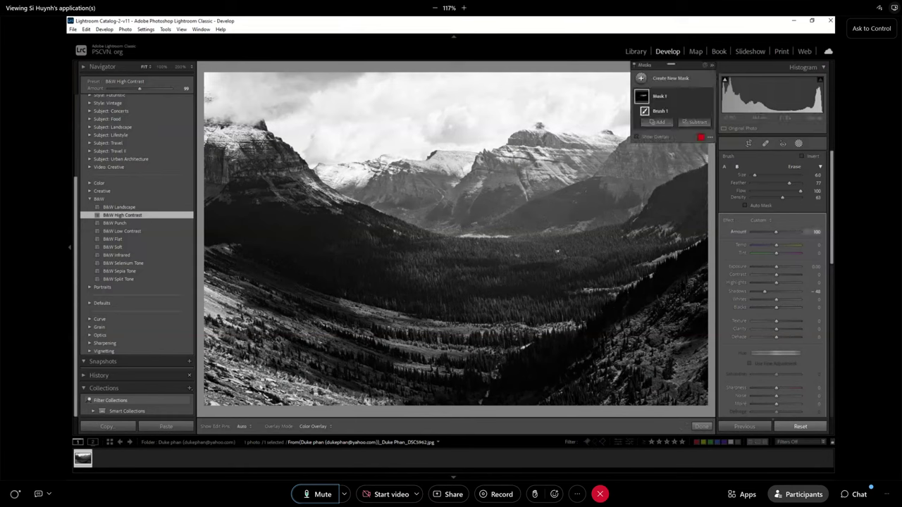
Step: Set the brush mask's contrast to 26 and shadows to -53, and paint more of the distant mountains
drag(764, 293, 783, 275)
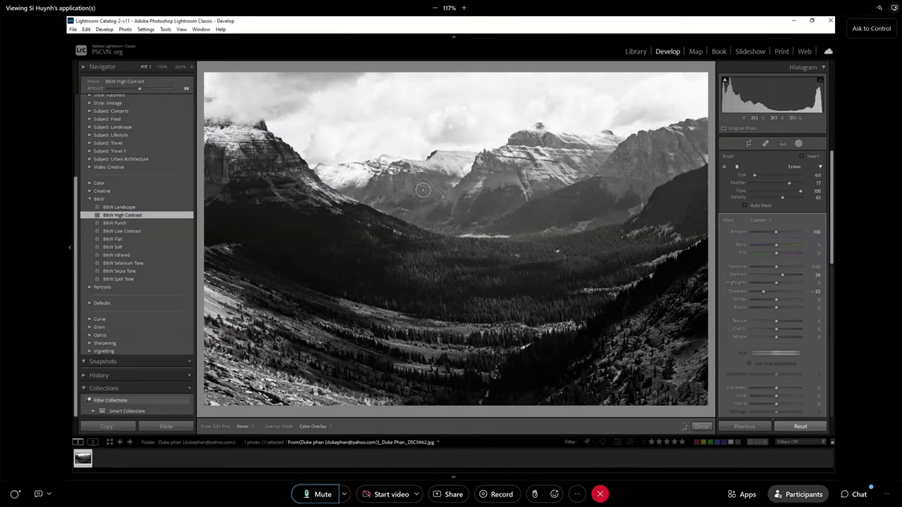
key(h)
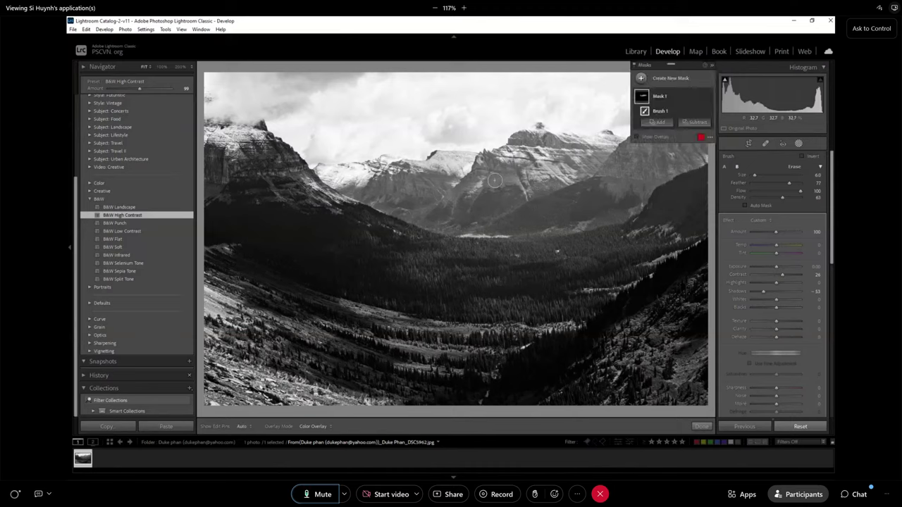
key(h)
Step: Raise the mask's highlights to 51 and continue painting the mountains with brush size 10 and feather 87
key(bracketright)
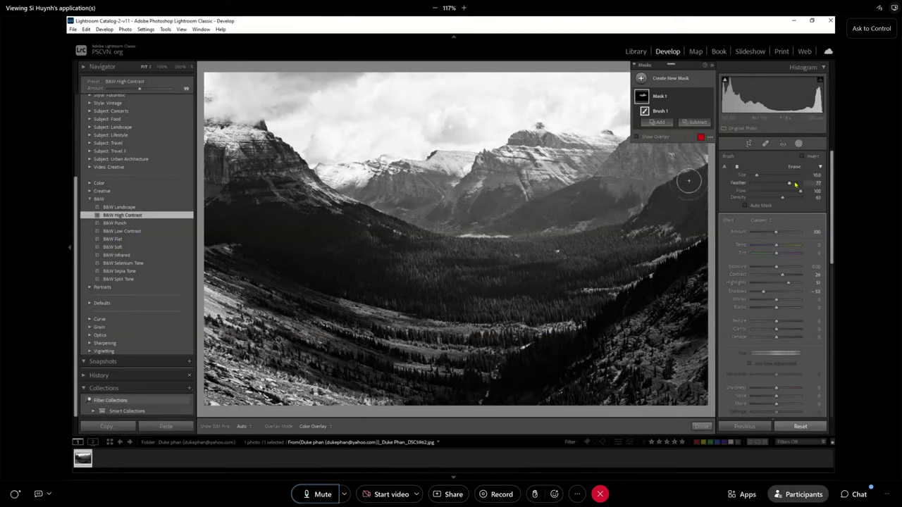
click(795, 185)
key(h)
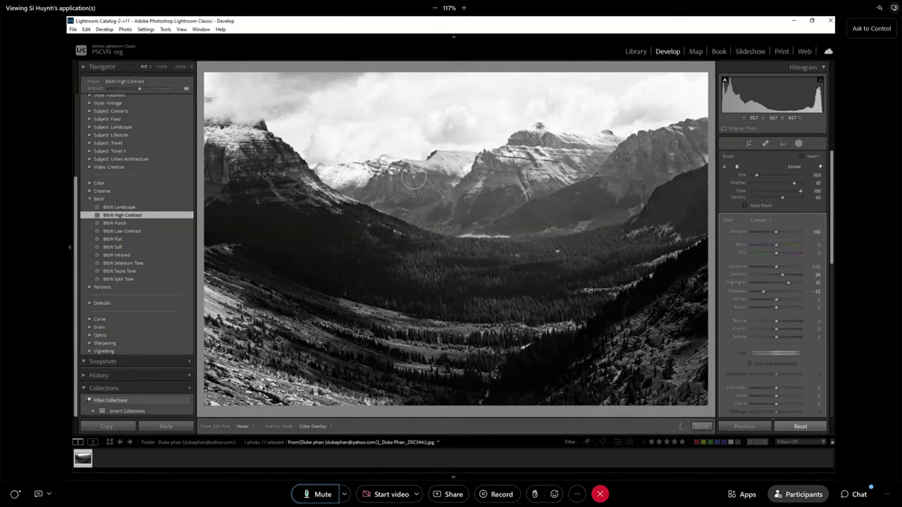
key(h)
Step: Set the brush mask's contrast to 45, highlights to 61, whites to 28 and blacks to -38
click(786, 275)
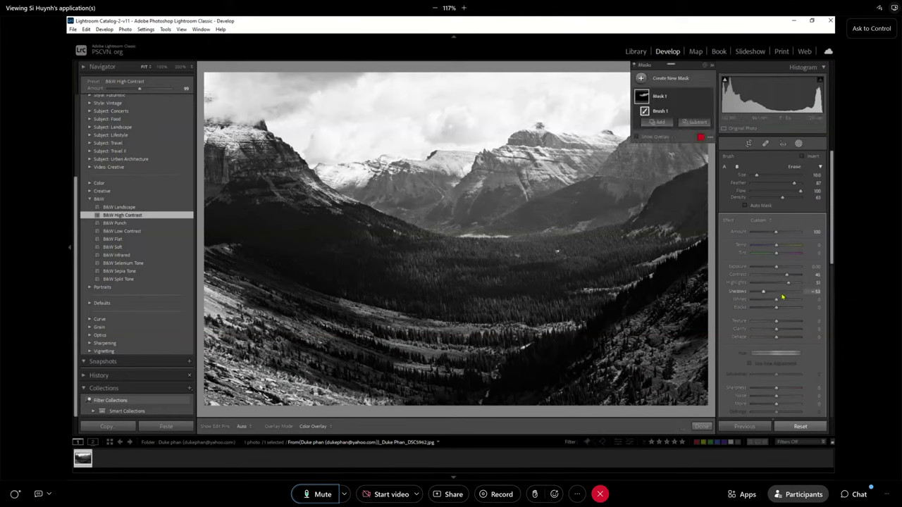
drag(789, 283, 790, 283)
click(784, 301)
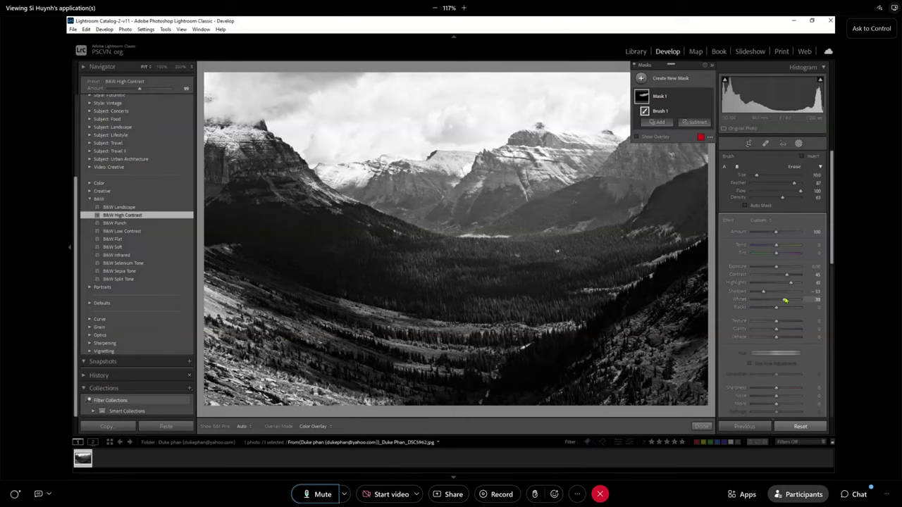
click(767, 309)
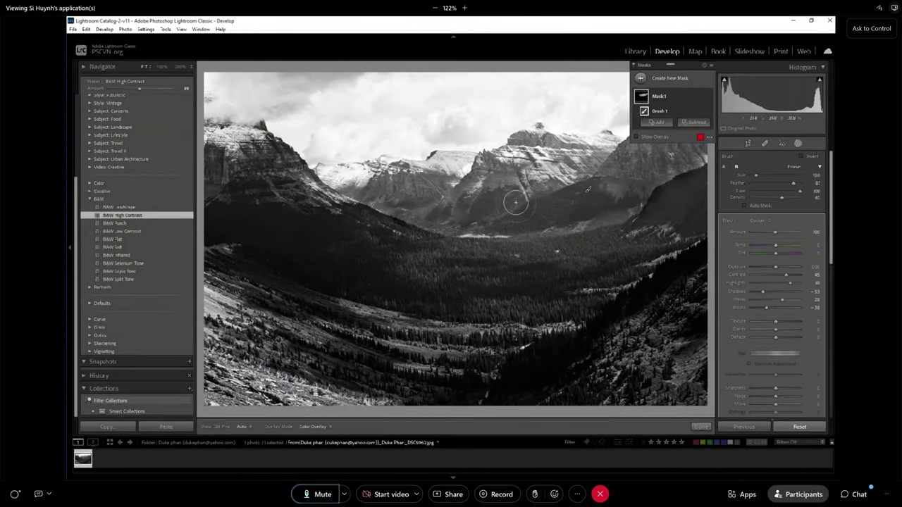
Step: Shrink the brush and extend the mask over the central mountain's lower slopes and the smaller peaks beside it
key(bracketleft)
drag(505, 204, 472, 224)
mouse_move(459, 186)
mouse_down()
mouse_move(437, 204)
mouse_move(416, 178)
mouse_up()
key(bracketleft)
key(bracketleft)
key(bracketleft)
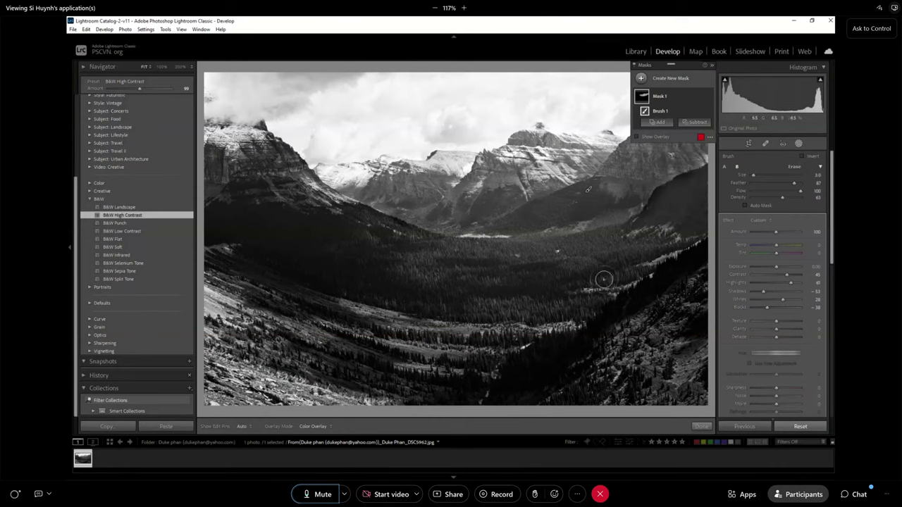
Step: Enlarge the brush to paint the right-hand mountain slope, and reduce it to size 8 for the mountains' base along the valley
key(bracketright)
key(bracketright)
key(bracketright)
key(bracketright)
key(bracketright)
key(bracketright)
key(bracketright)
mouse_move(656, 169)
mouse_down()
mouse_move(629, 162)
mouse_move(690, 145)
mouse_move(634, 185)
mouse_up()
key(bracketleft)
key(bracketleft)
drag(528, 219, 486, 231)
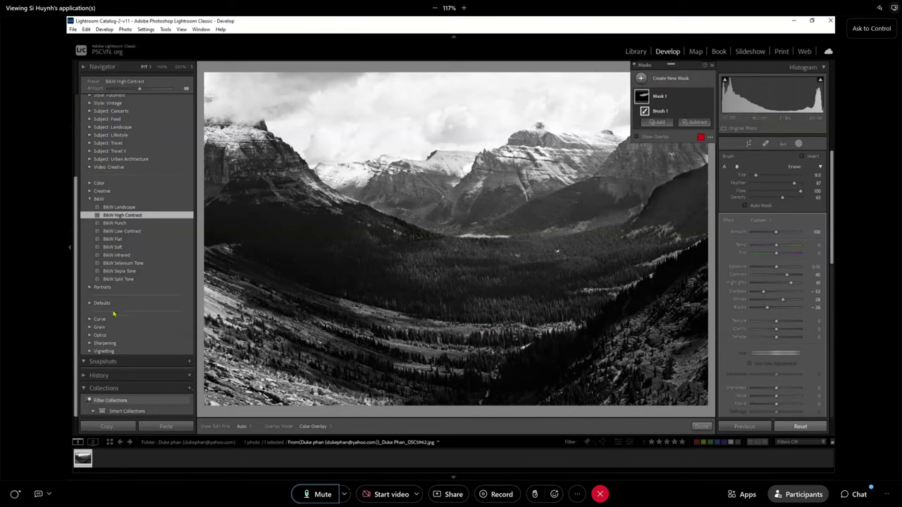
Step: Compare the Preset Amount history state with the newest brush state, ending on the newest one
click(82, 378)
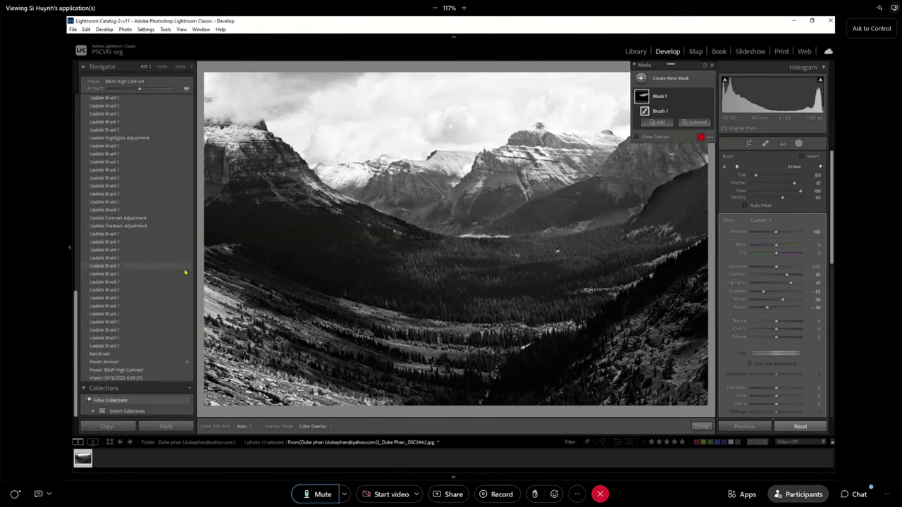
scroll(186, 267, down, 5)
click(140, 363)
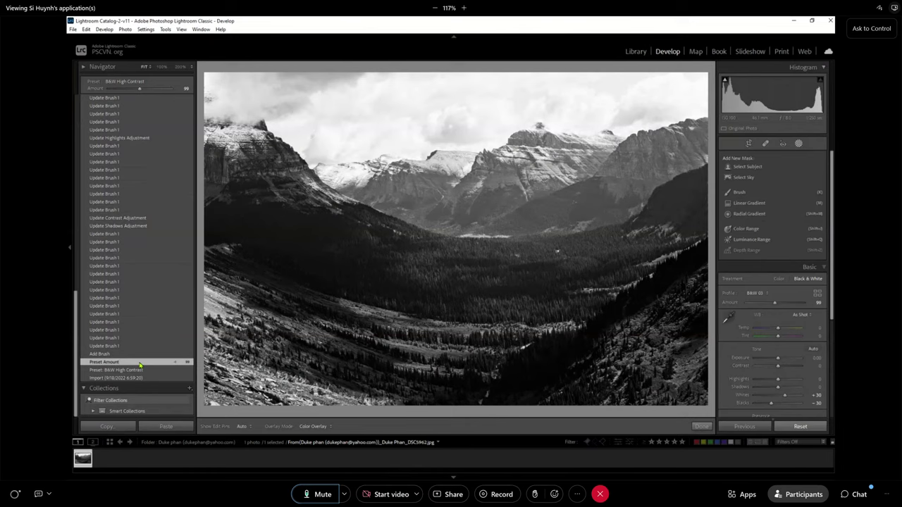
scroll(140, 364, up, 5)
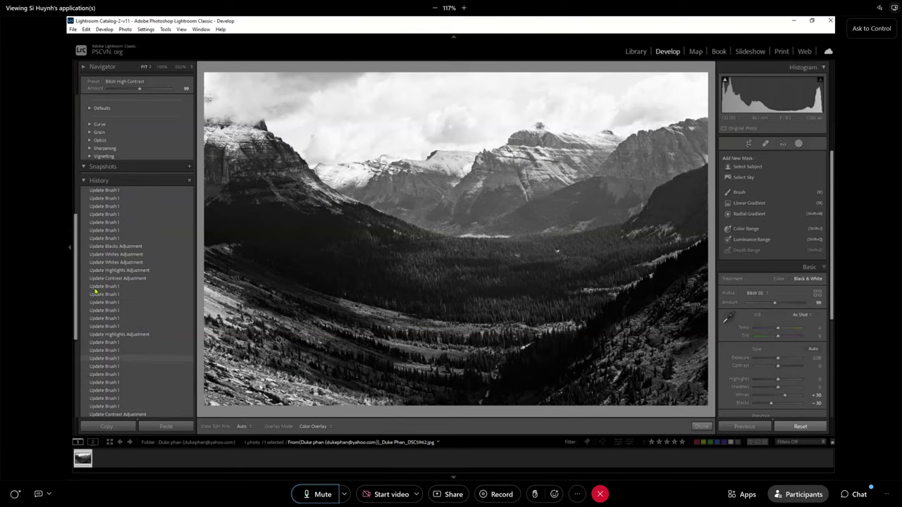
click(154, 193)
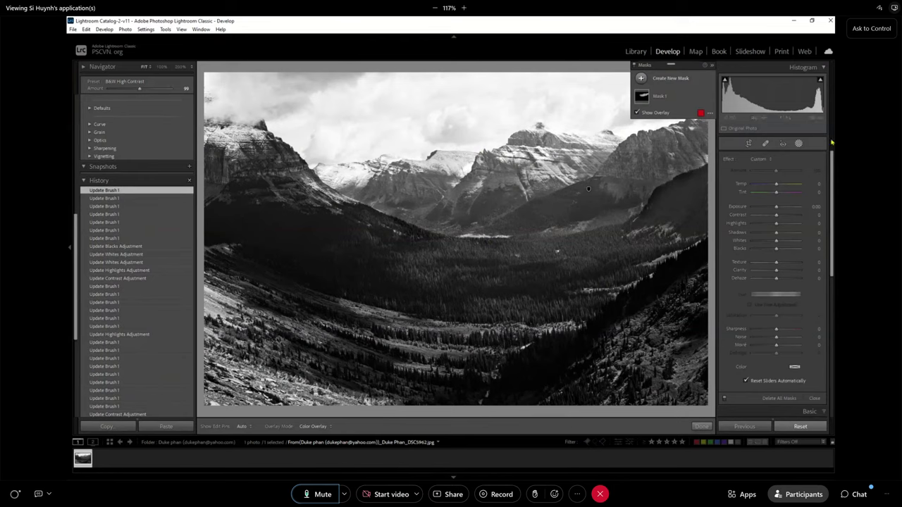
Step: Show the black-and-white valley photo in the Library and collapse the 2022-09-11 folder
click(635, 51)
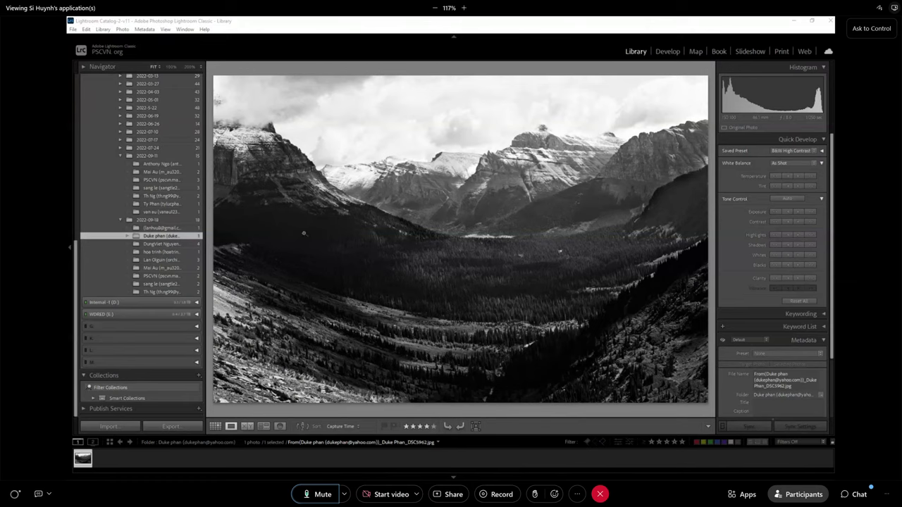
click(121, 156)
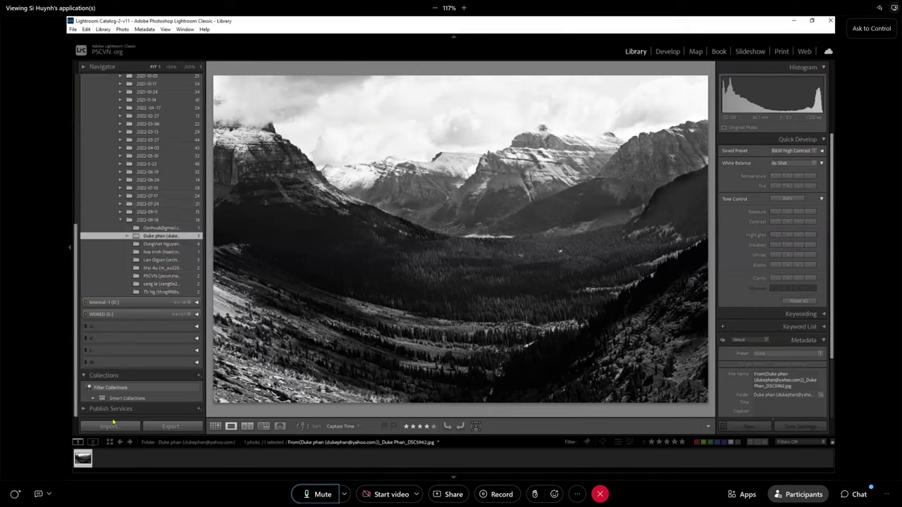
Step: Open the valley photo in Develop, revert it to its Import history state, and inspect the central mountains in the colour original
click(666, 52)
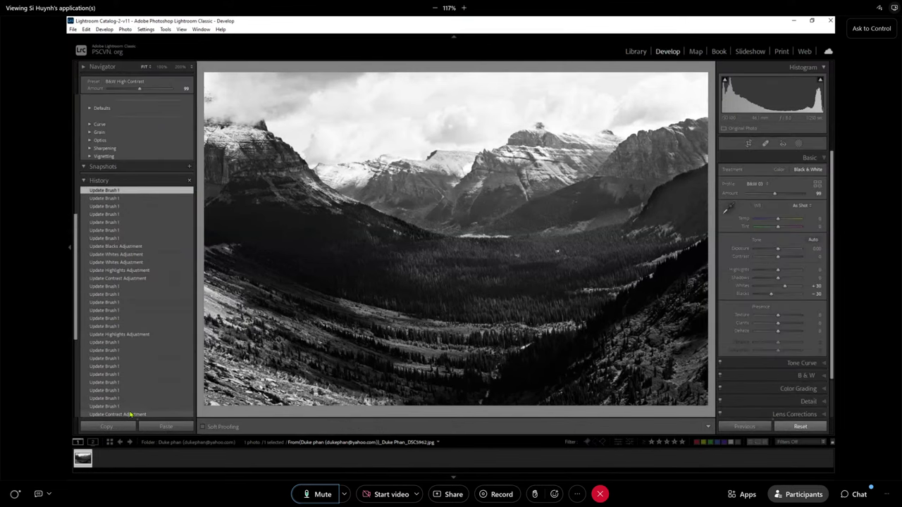
scroll(131, 409, down, 5)
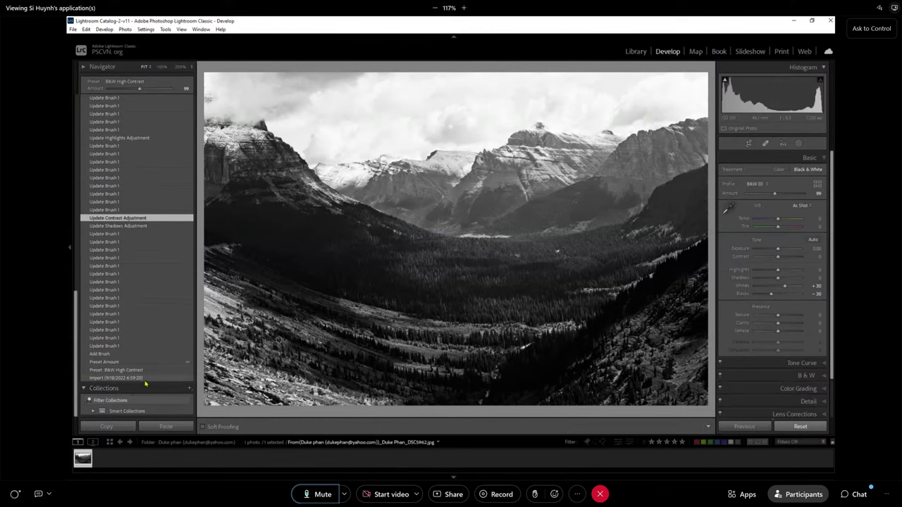
click(144, 378)
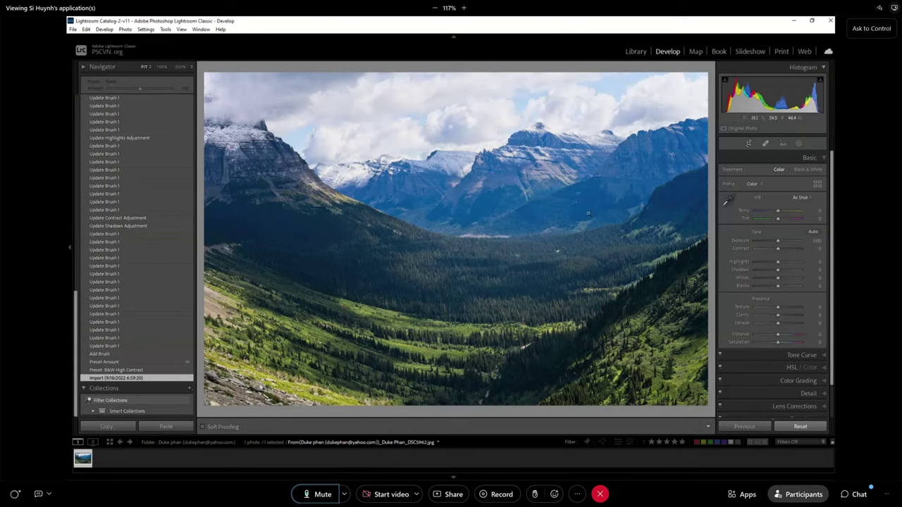
click(518, 210)
click(498, 229)
Step: Try tighter crops from the lower edge and both sides with the exposure info shown, and widen the frame back to the full photo
click(747, 144)
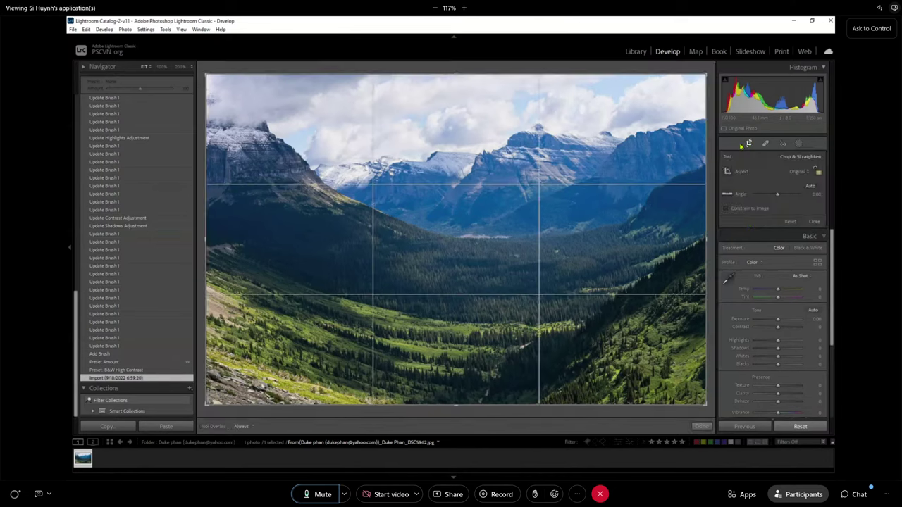
drag(456, 406, 459, 326)
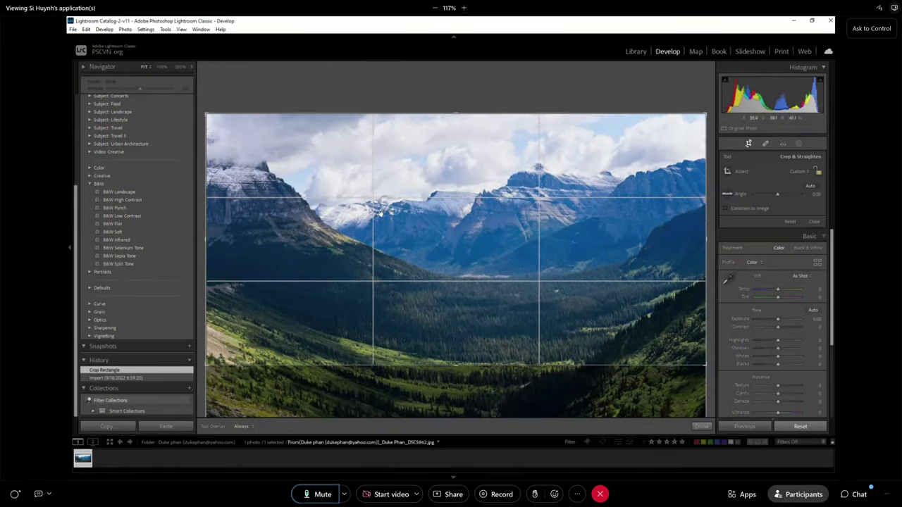
key(i)
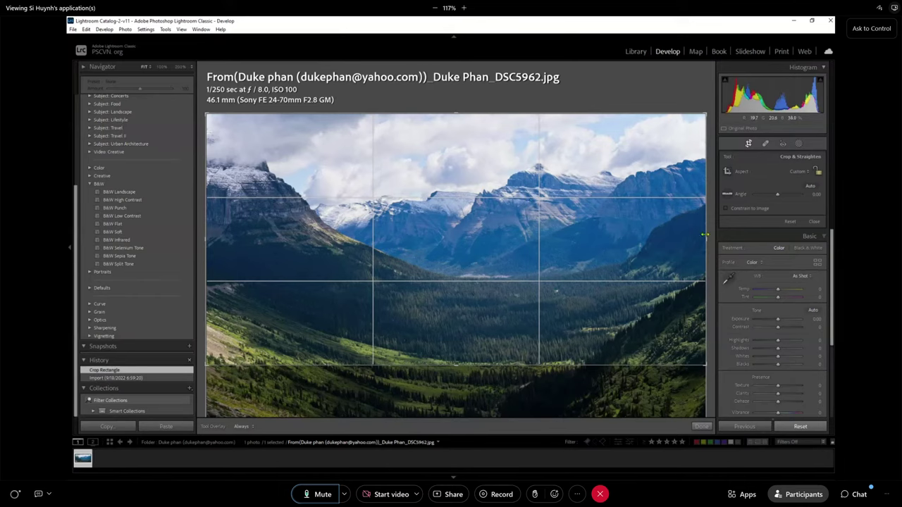
drag(705, 239, 630, 238)
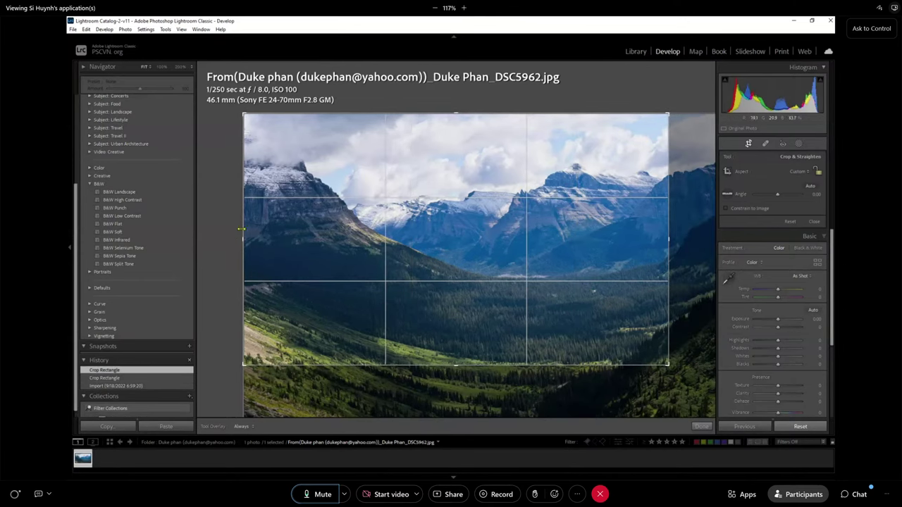
drag(244, 239, 329, 238)
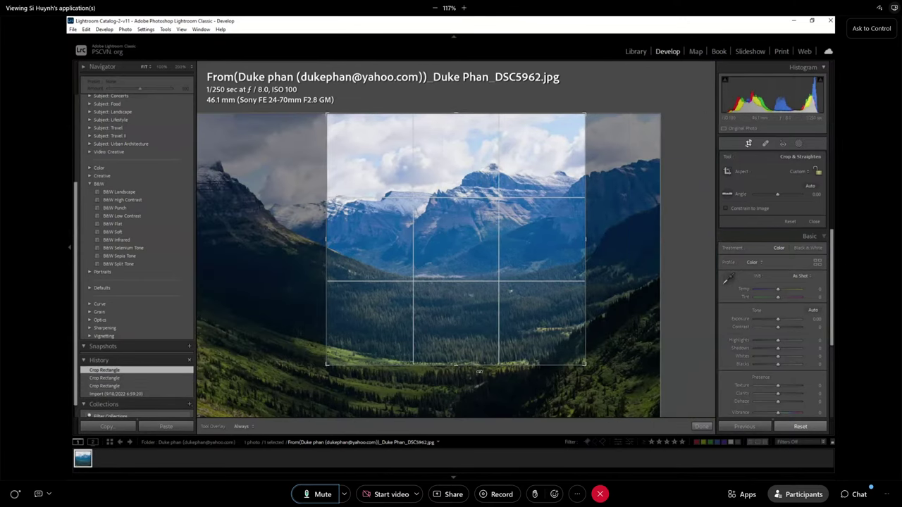
drag(459, 366, 459, 321)
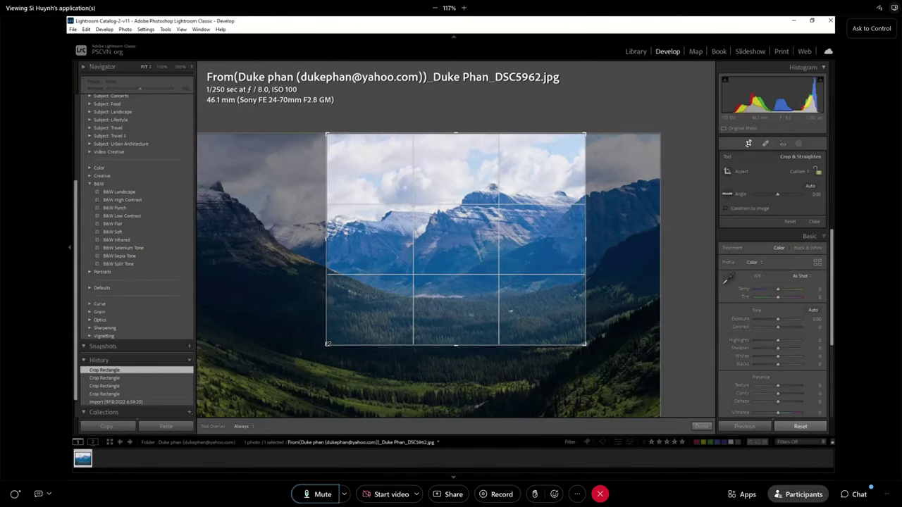
drag(328, 344, 252, 402)
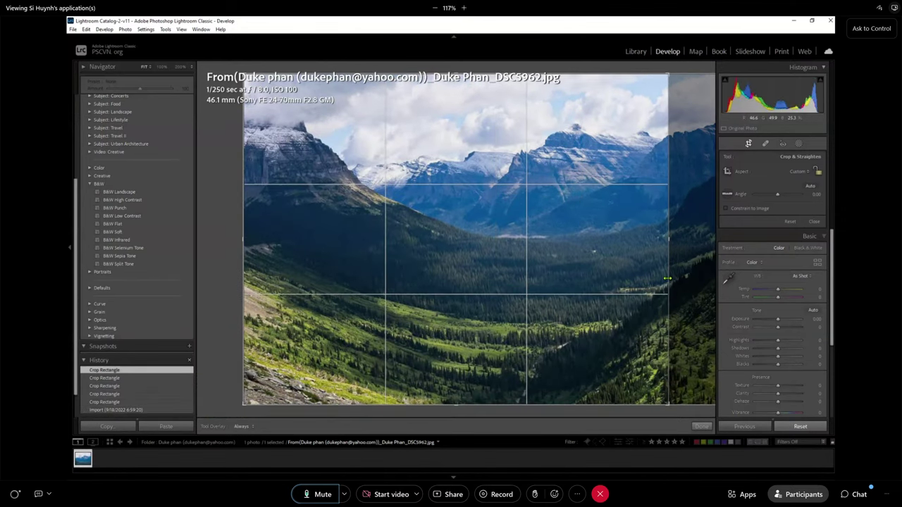
drag(667, 278, 678, 243)
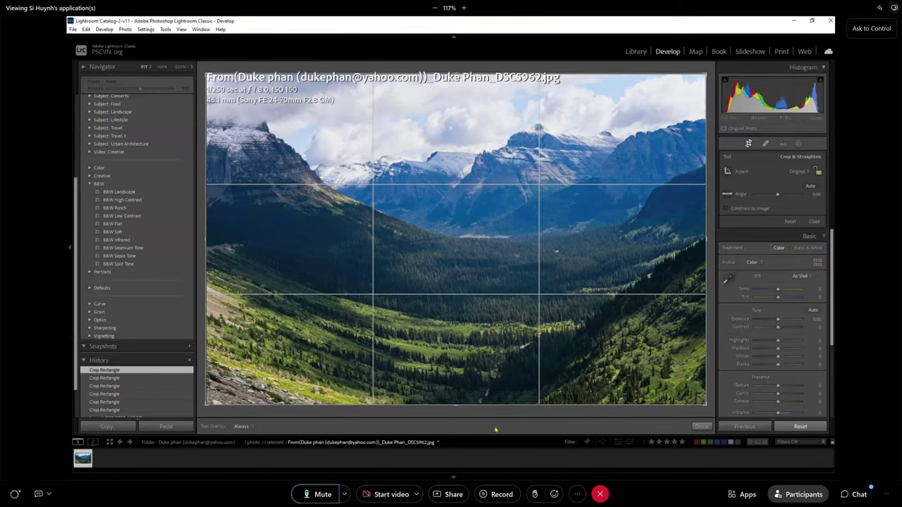
Step: Crop a narrow strip of foreground off the photo's bottom edge and apply the crop
drag(457, 401, 464, 384)
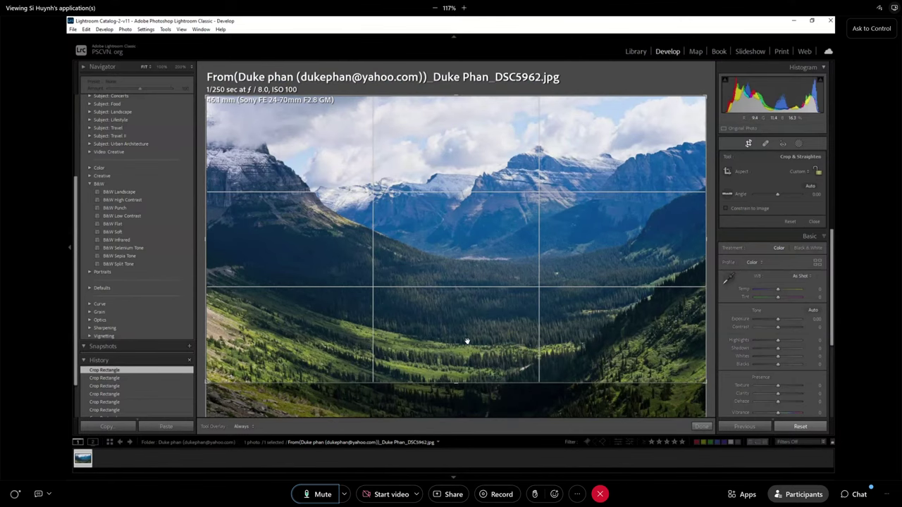
drag(463, 382, 464, 388)
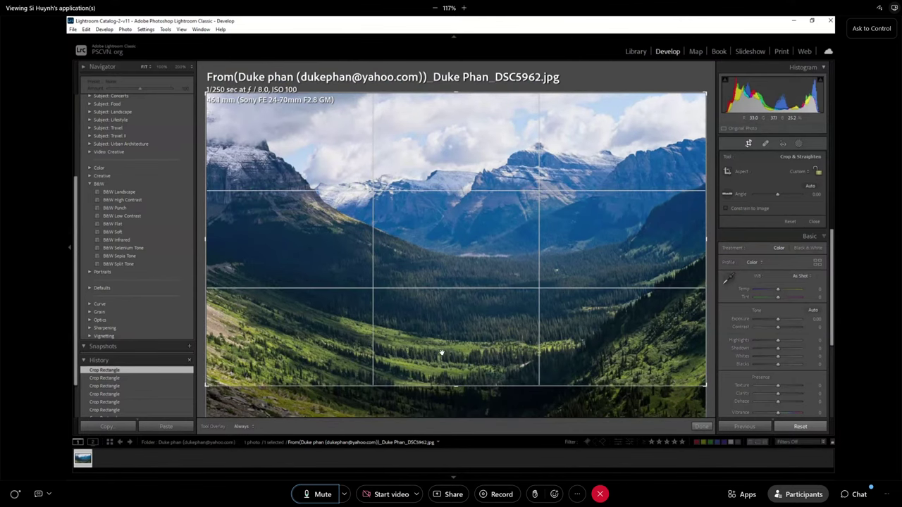
key(Return)
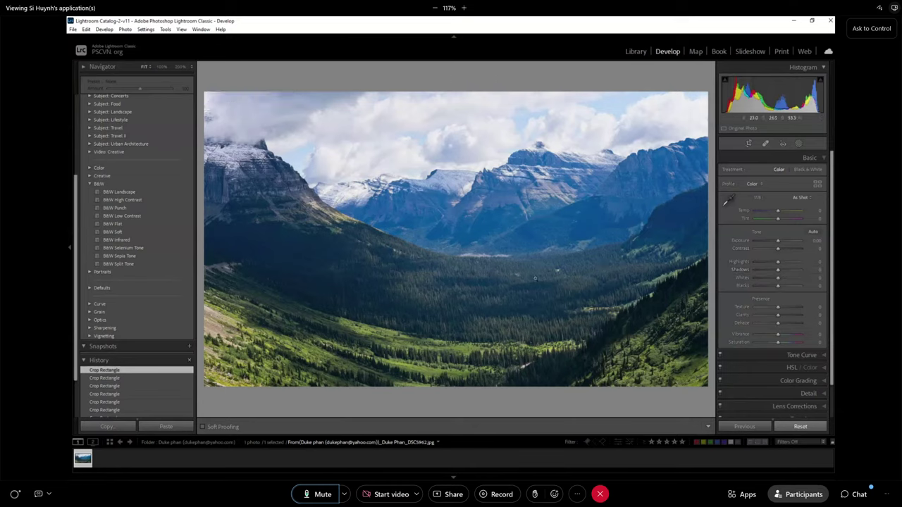
Step: Check the mountains up close, paint a size 16 brush mask over the distant range and right-hand slope, and hide the mask overlay
click(470, 200)
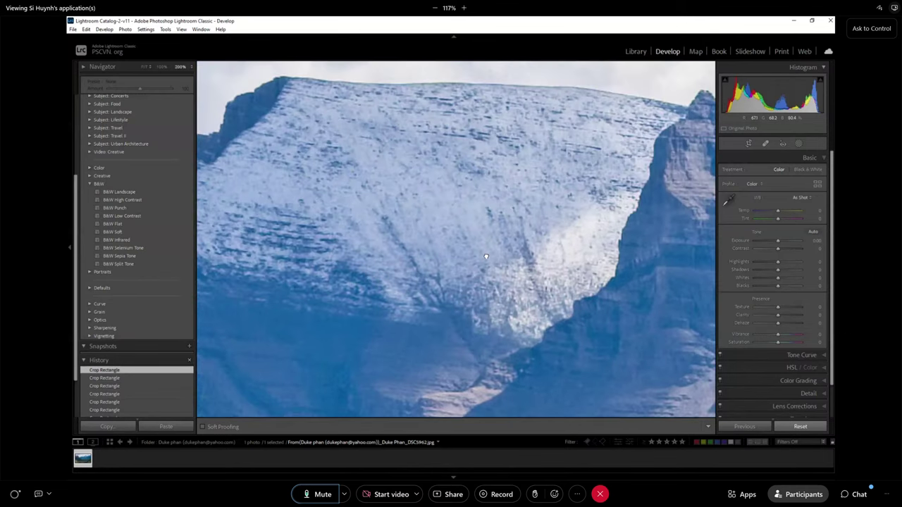
click(486, 256)
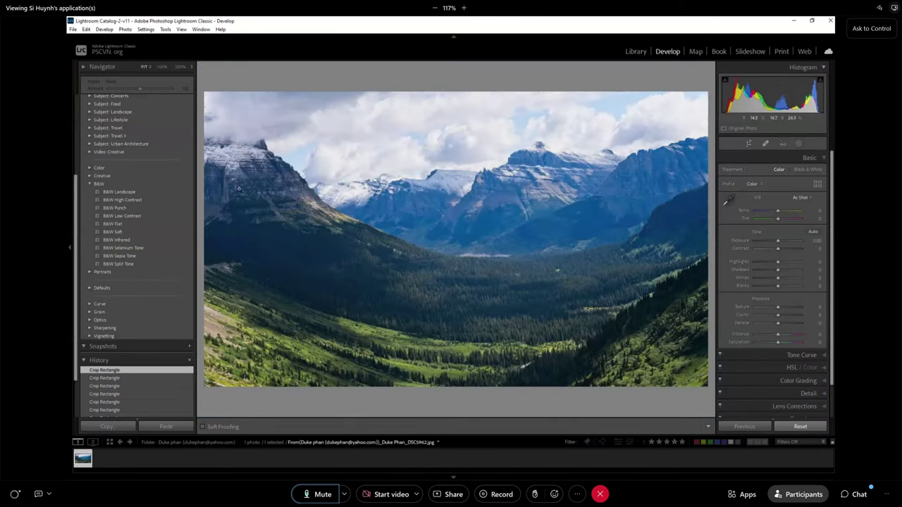
click(239, 179)
drag(429, 184, 436, 296)
key(z)
click(799, 144)
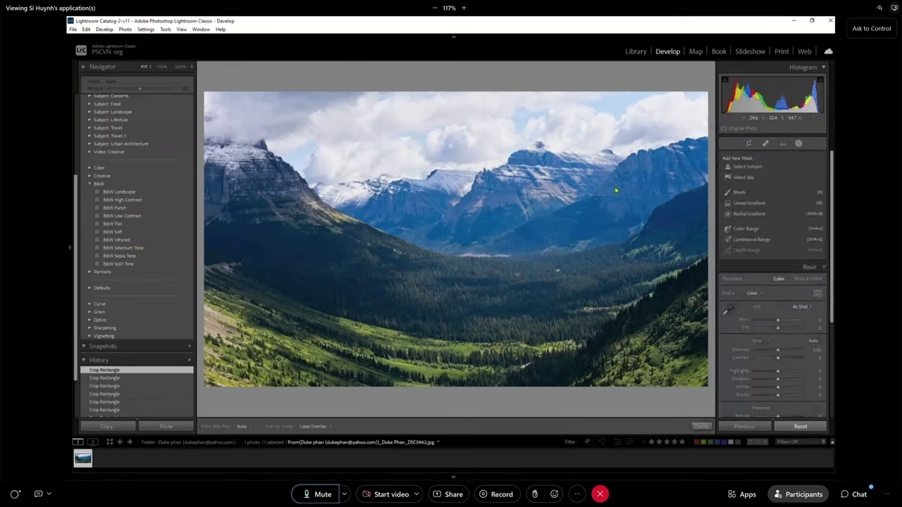
click(739, 192)
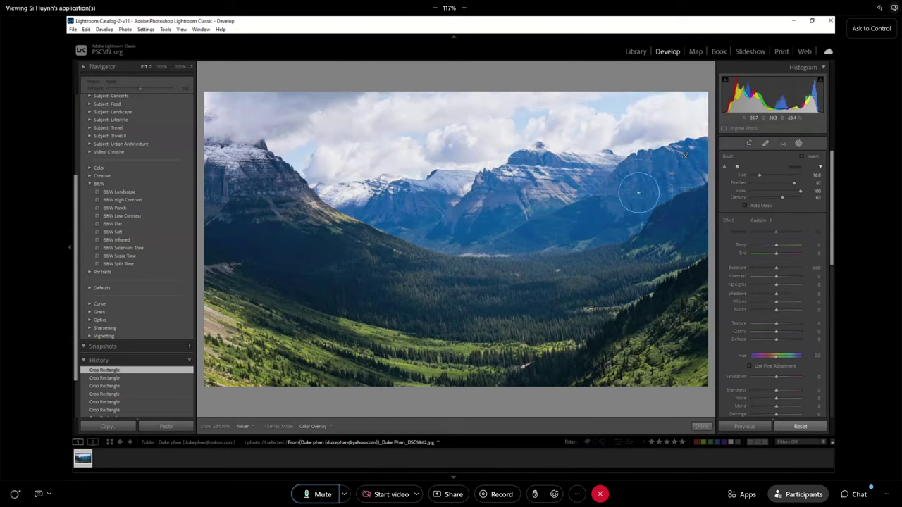
mouse_move(676, 178)
mouse_down()
mouse_move(585, 206)
mouse_move(472, 220)
mouse_move(398, 204)
mouse_move(528, 238)
mouse_move(640, 213)
mouse_move(596, 176)
mouse_move(507, 169)
mouse_move(432, 194)
mouse_move(694, 167)
mouse_up()
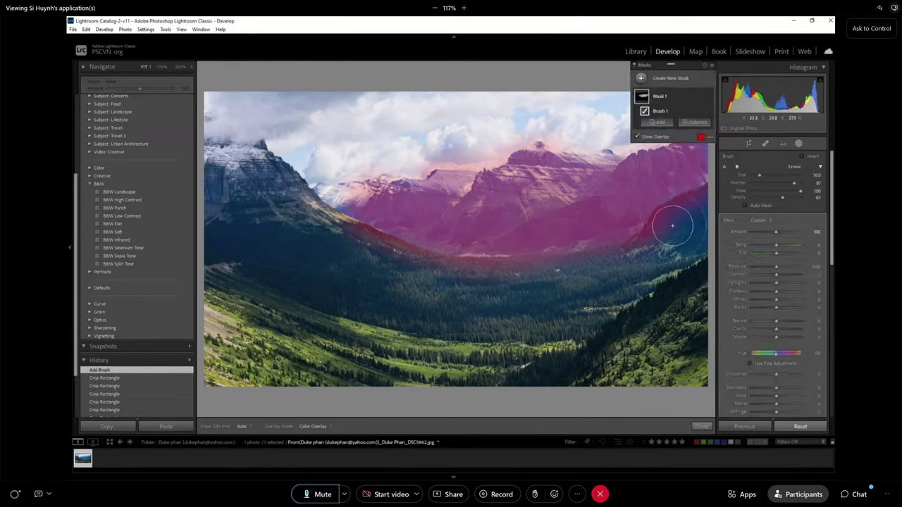
drag(675, 222, 687, 211)
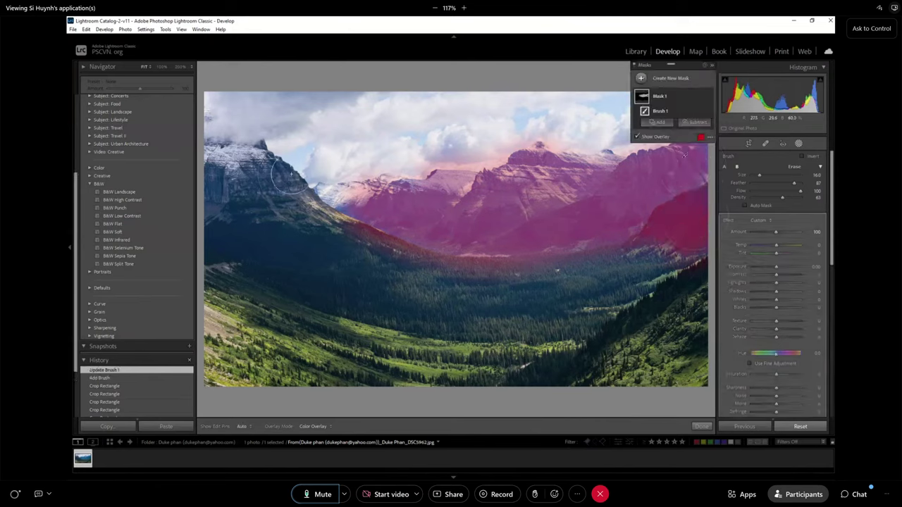
scroll(367, 204, down, 3)
click(638, 138)
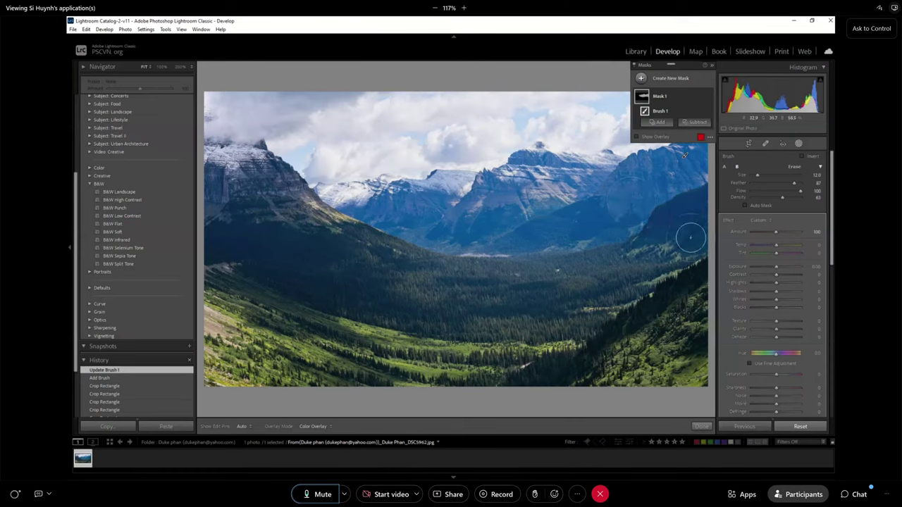
Step: Warm the mountain mask's temperature, set its Contrast to 53, raise its Texture, and shift its Hue slightly towards purple
drag(776, 245, 786, 252)
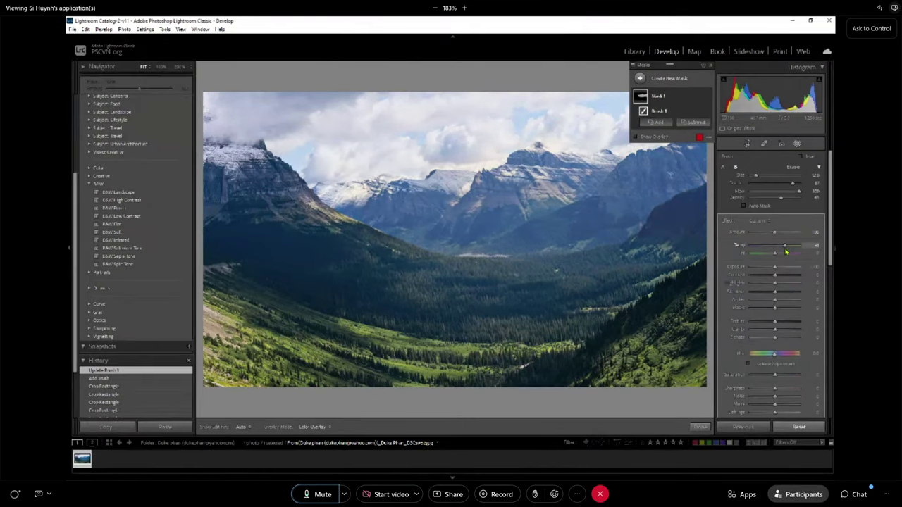
drag(786, 252, 789, 276)
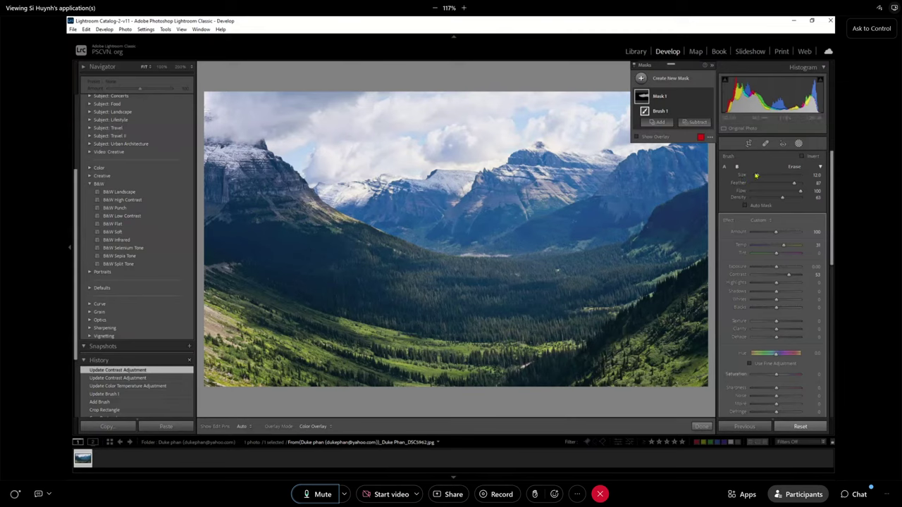
drag(776, 322, 781, 324)
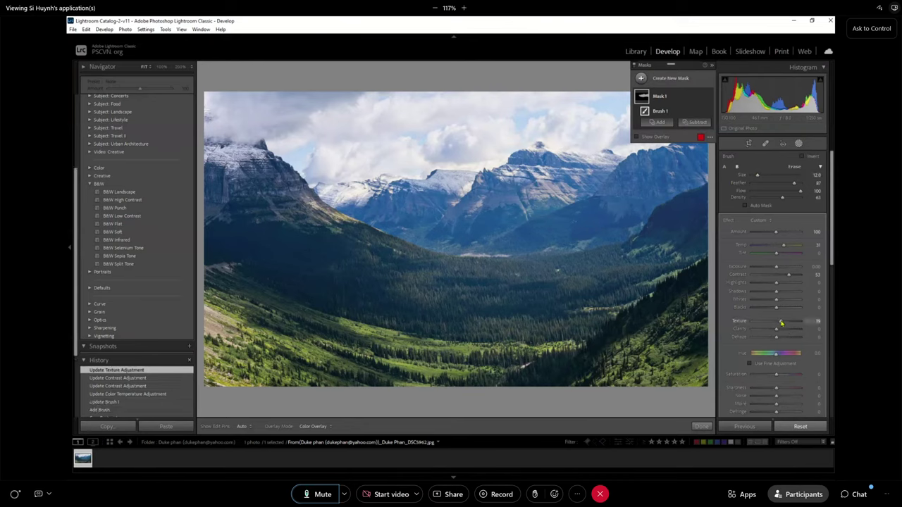
mouse_move(785, 247)
mouse_down()
mouse_move(803, 250)
mouse_move(790, 248)
mouse_up()
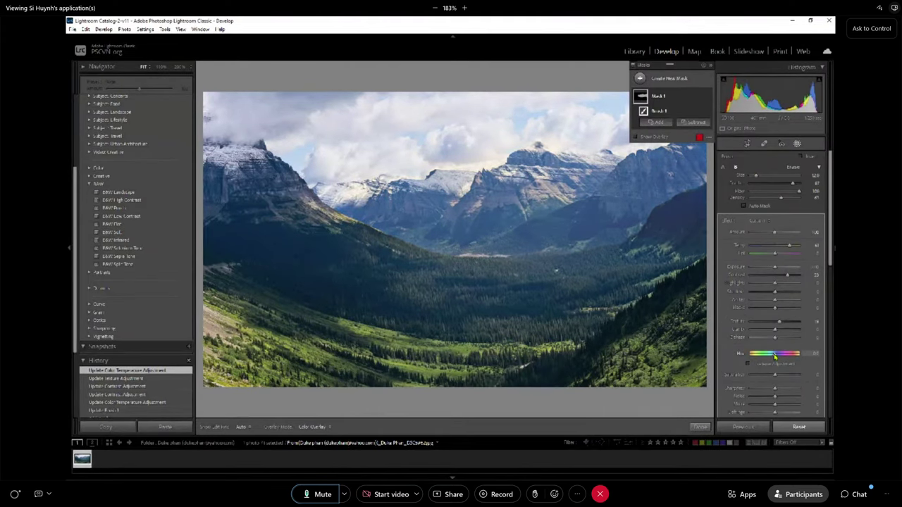
drag(775, 356, 778, 358)
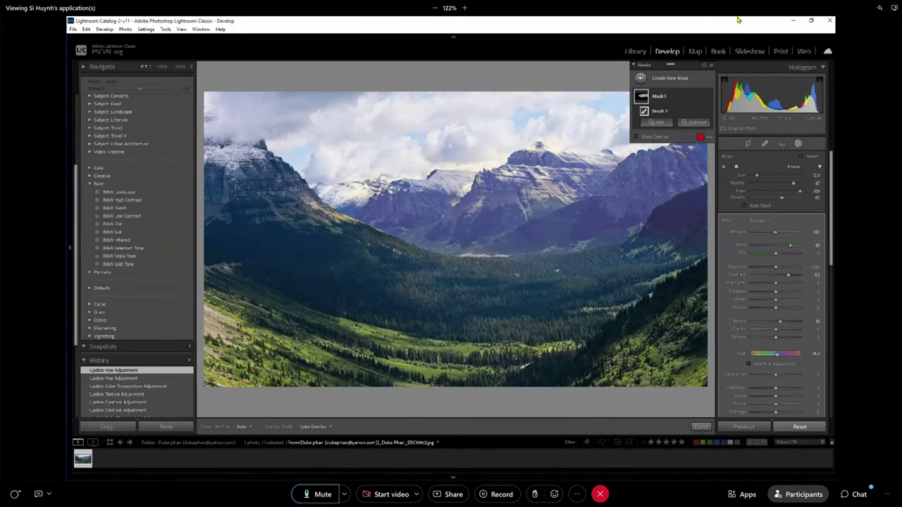
Step: Reset all of the valley photo's develop settings and show it in the Library
click(801, 427)
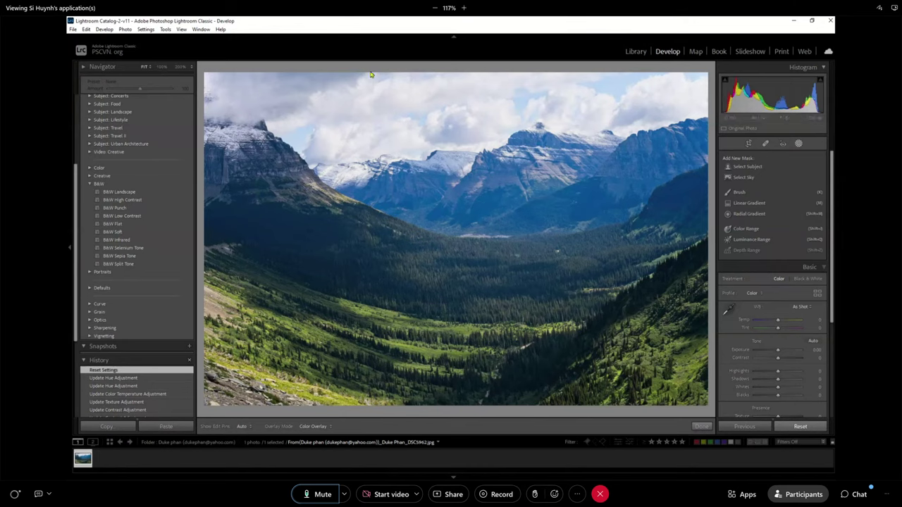
click(634, 51)
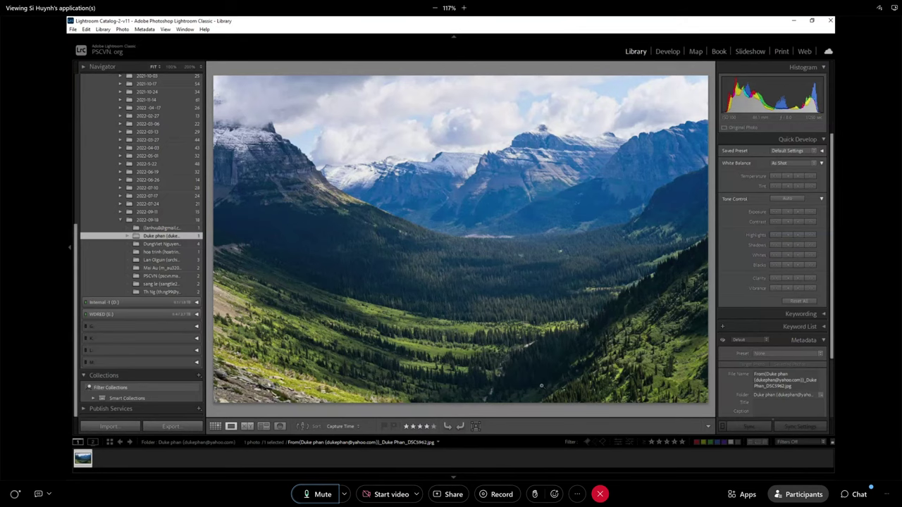
click(795, 22)
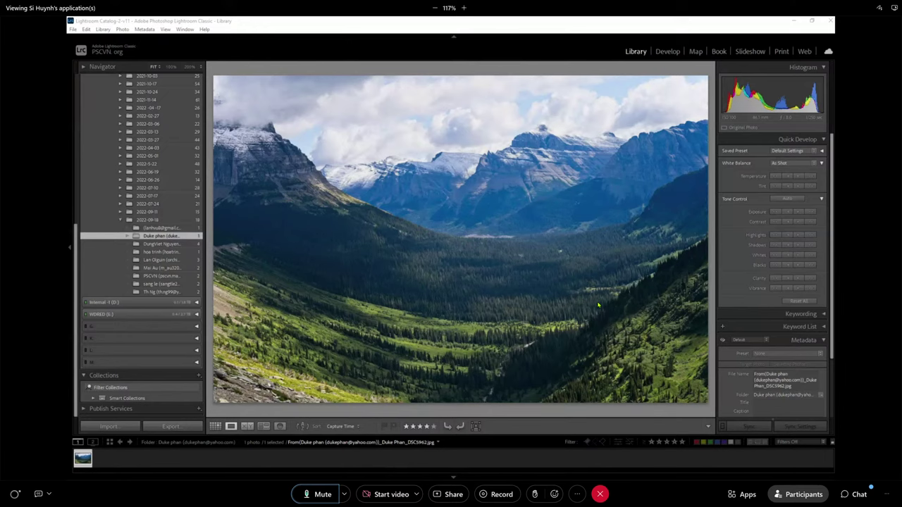
Step: Start the Crop tool on the valley photo, show its date and dimensions, and cycle the crop overlays to the golden-ratio grid
click(668, 52)
click(748, 144)
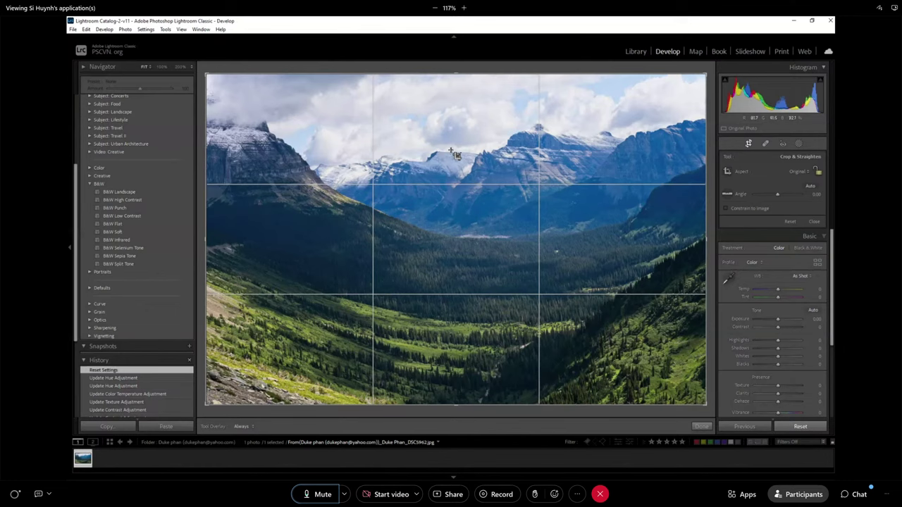
key(i)
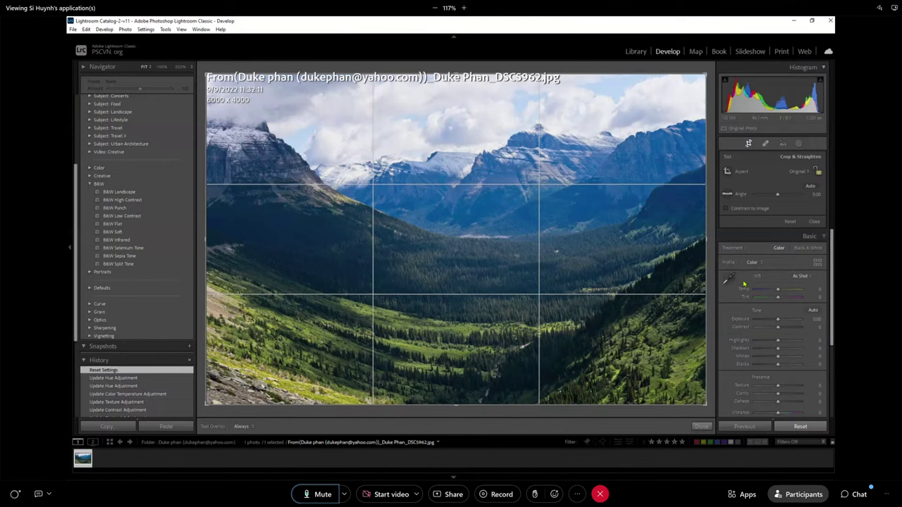
key(o)
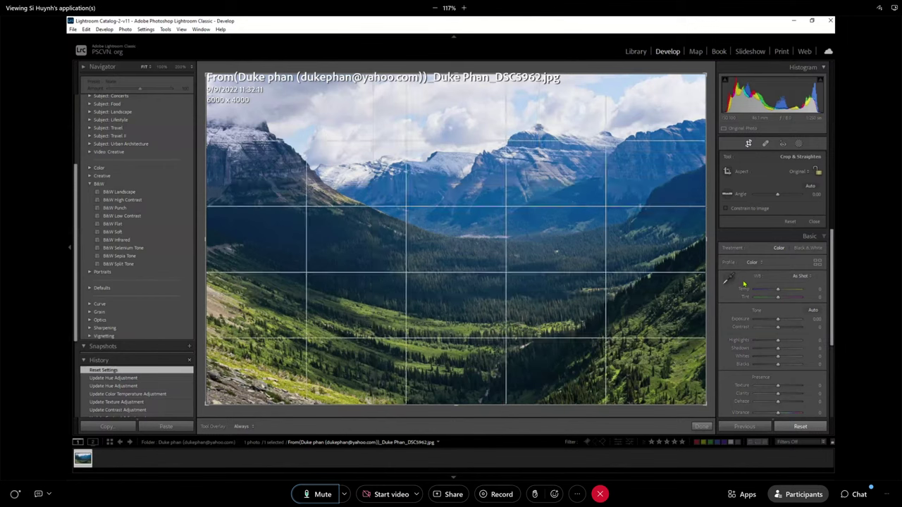
key(o)
key(o)
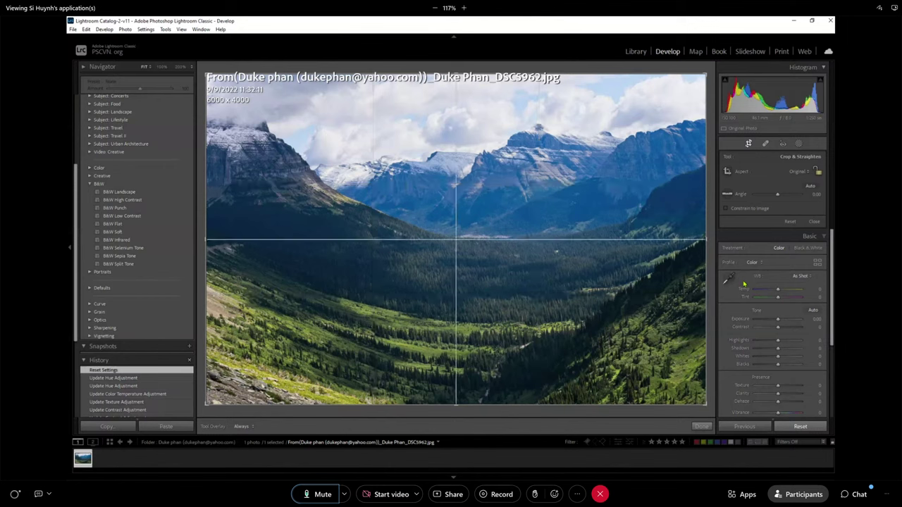
key(o)
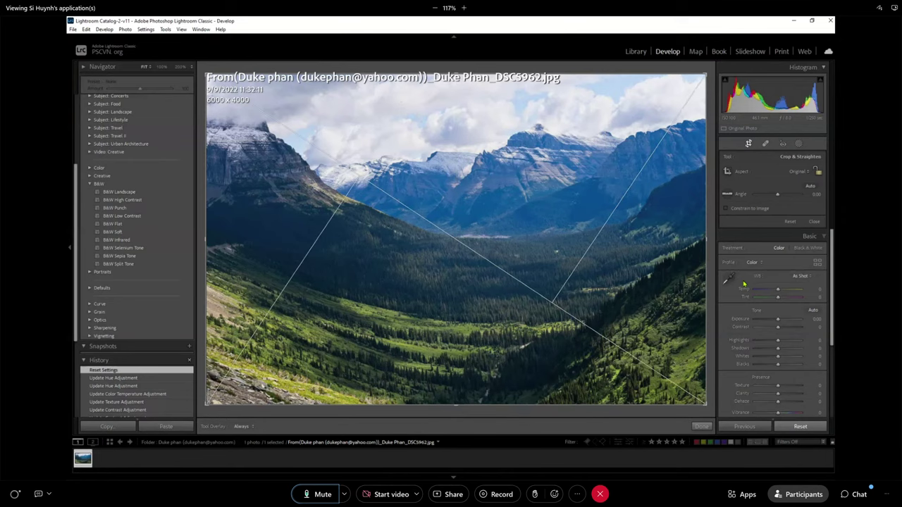
key(o)
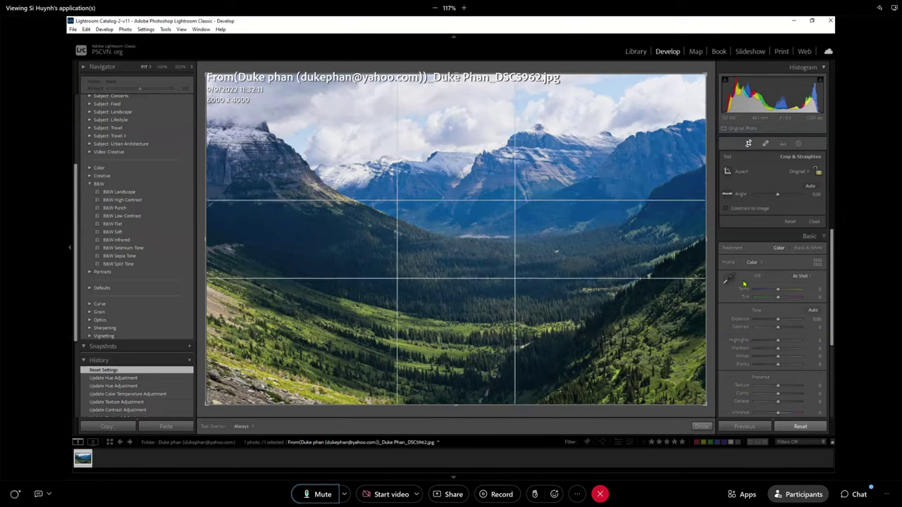
Step: Cycle the valley photo's crop overlays through the golden spiral, aspect ratio and grid guides, ending on the rule-of-thirds grid
key(o)
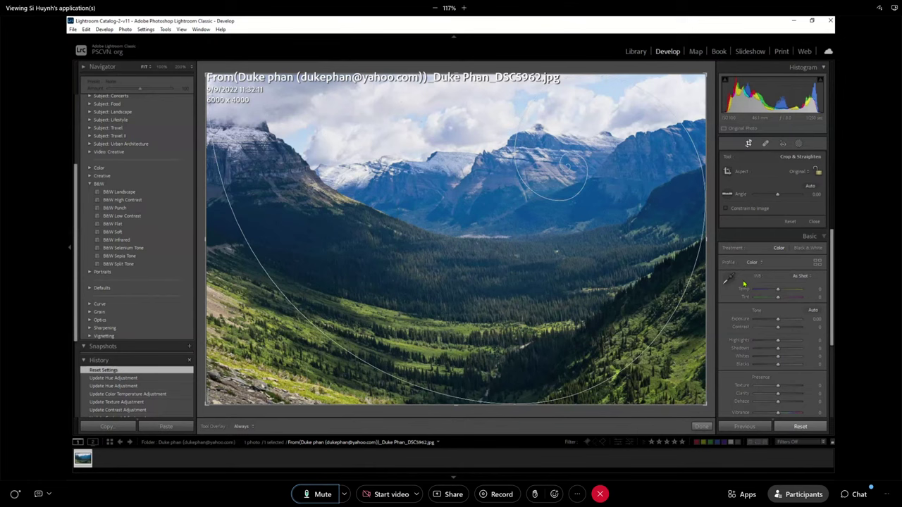
key(o)
key(o)
key(o)
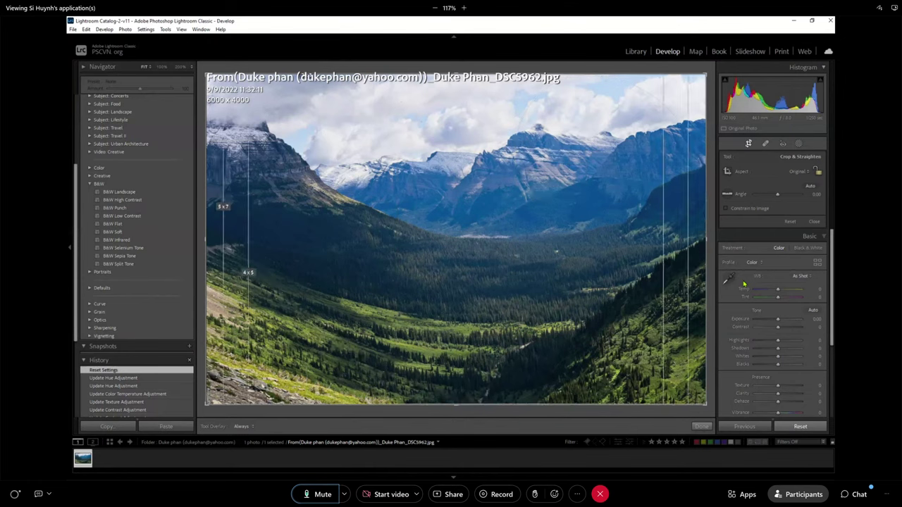
key(o)
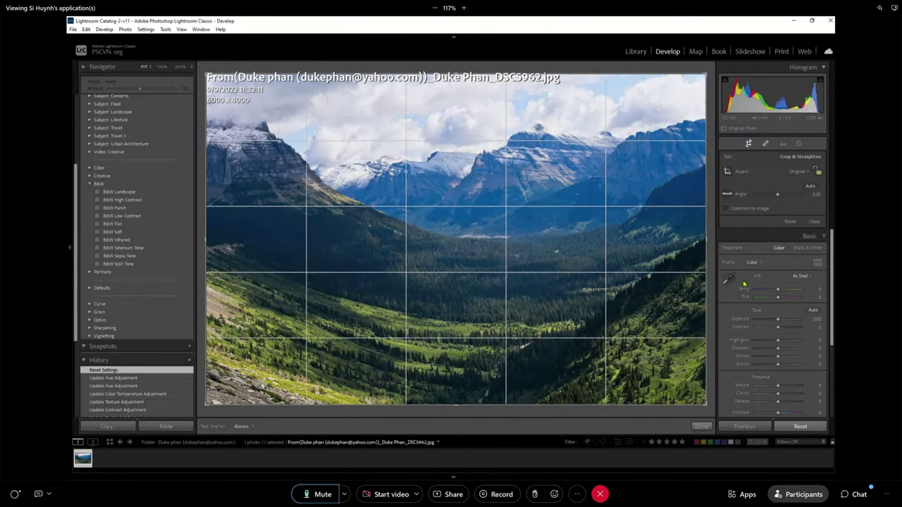
key(o)
key(o)
key(o)
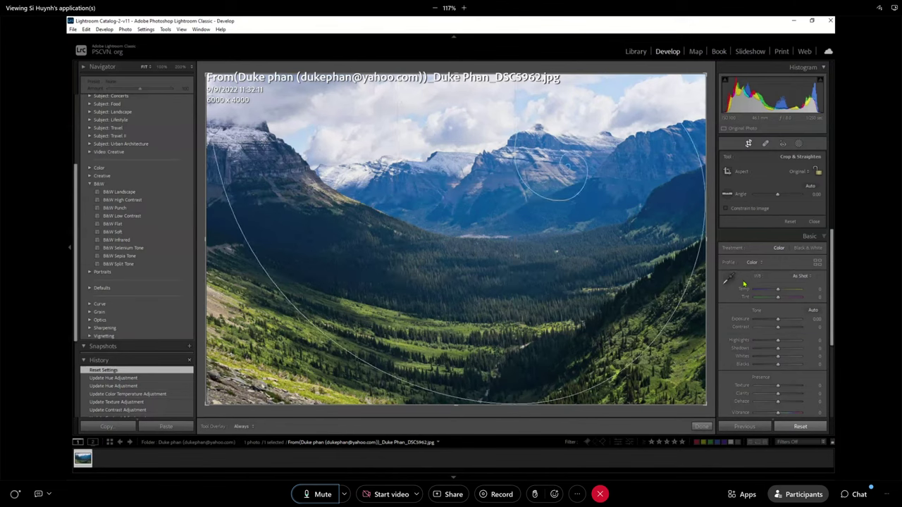
key(o)
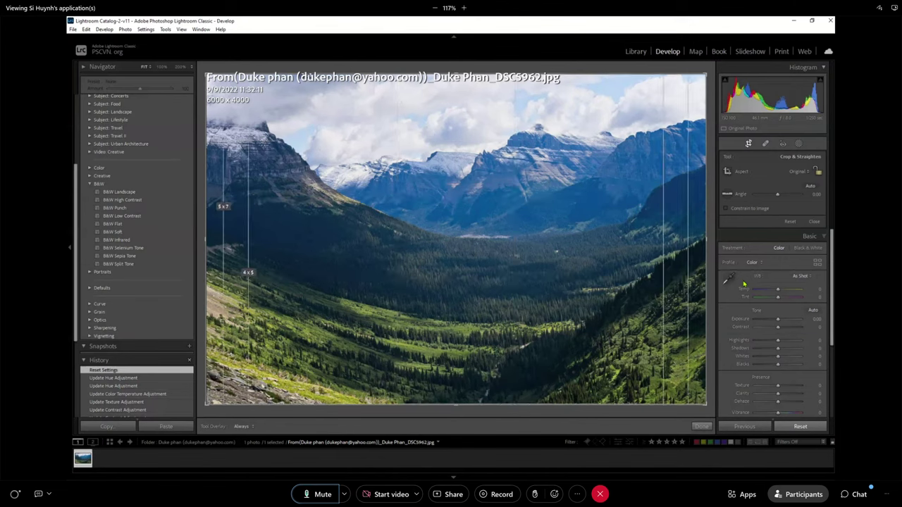
key(o)
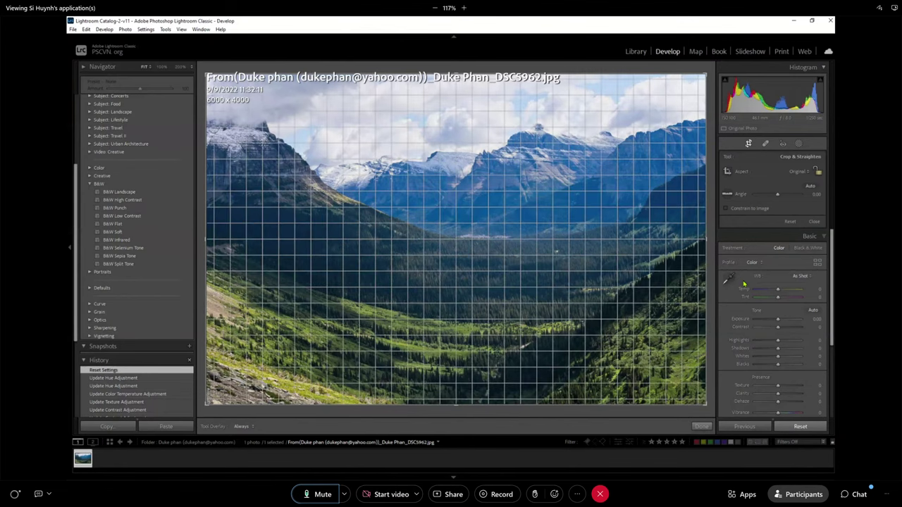
key(o)
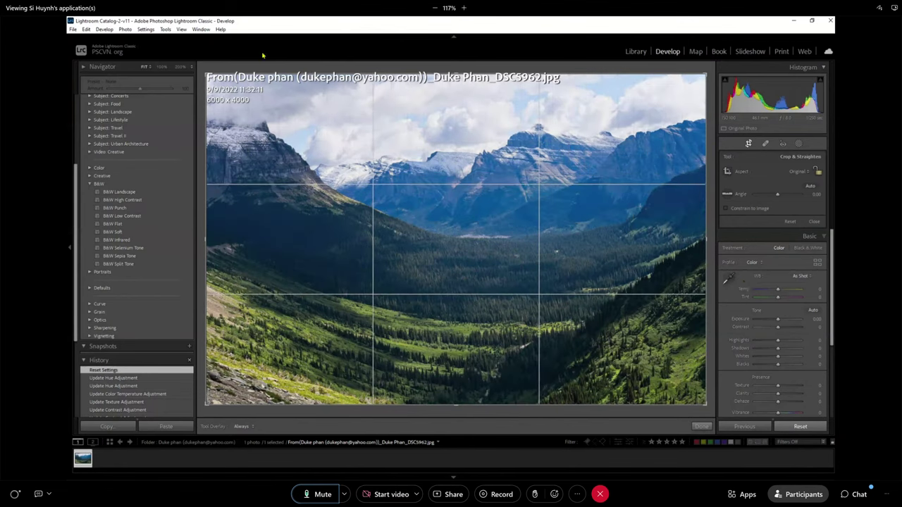
Step: Preview the valley photo in black and white, restore its color, and show it in the Library
key(v)
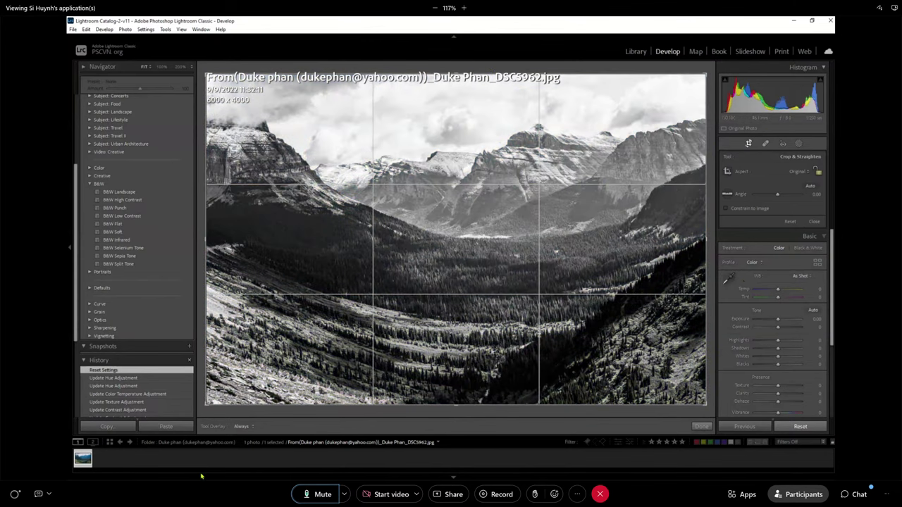
key(v)
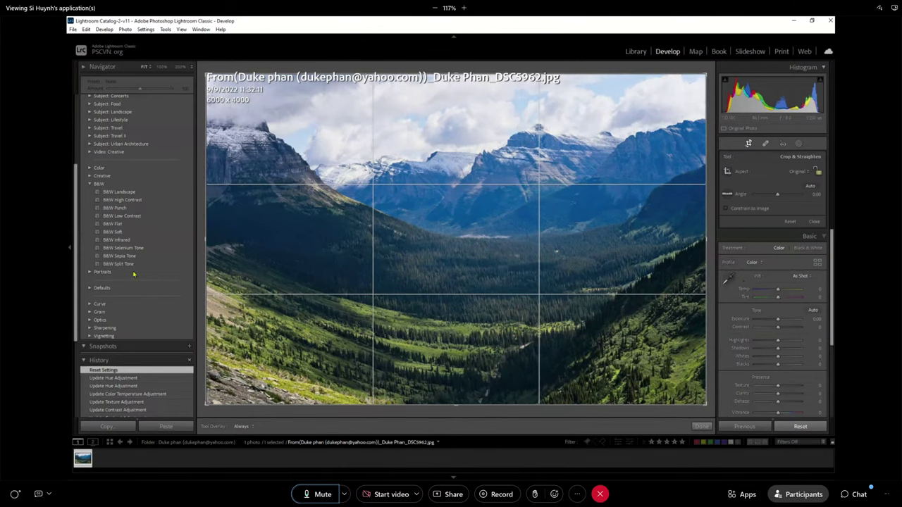
click(635, 53)
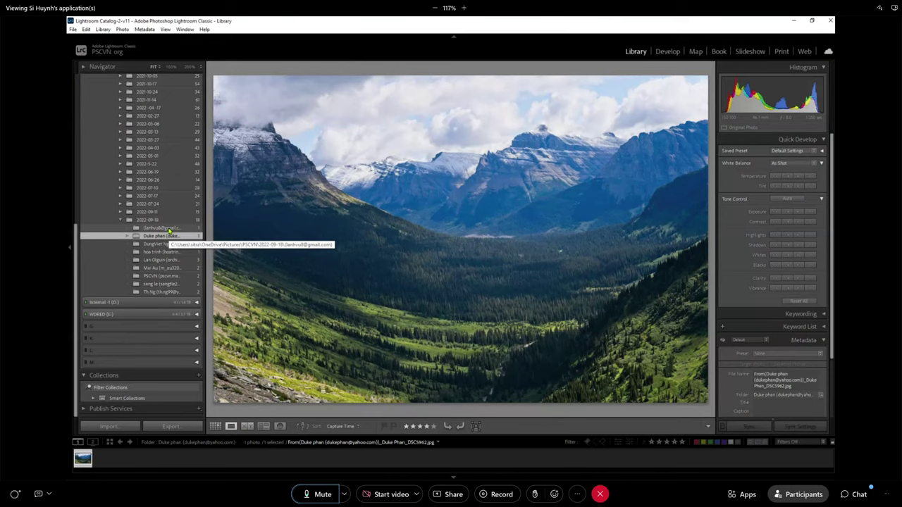
Step: Show the dune portrait of the woman in the red cape, check her face up close, and open the photo in Develop
click(169, 228)
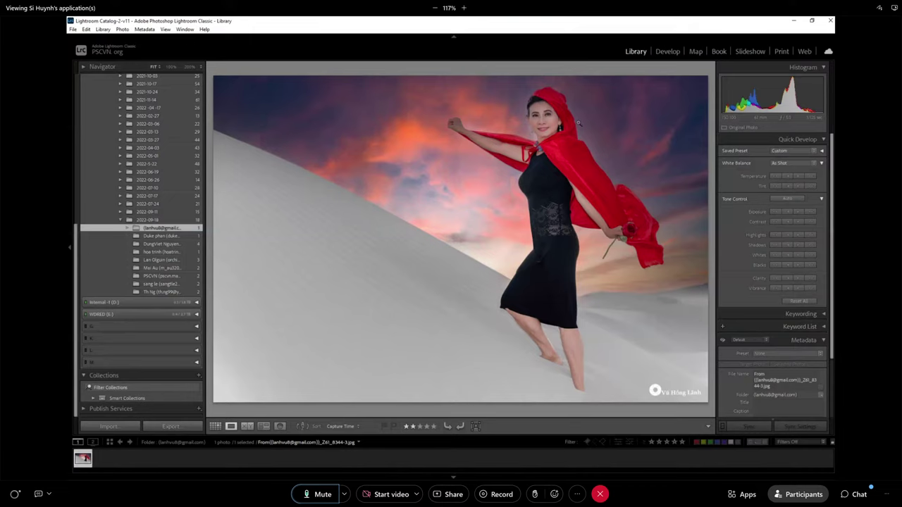
click(548, 117)
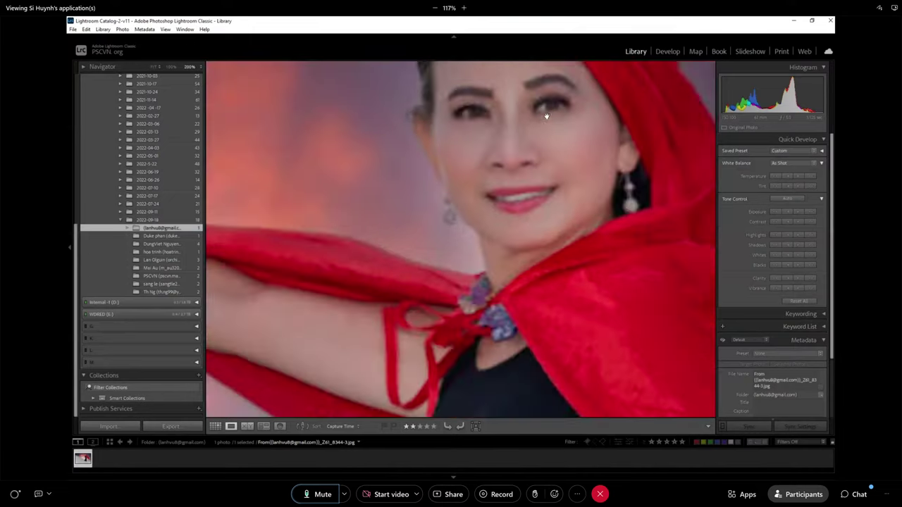
click(564, 242)
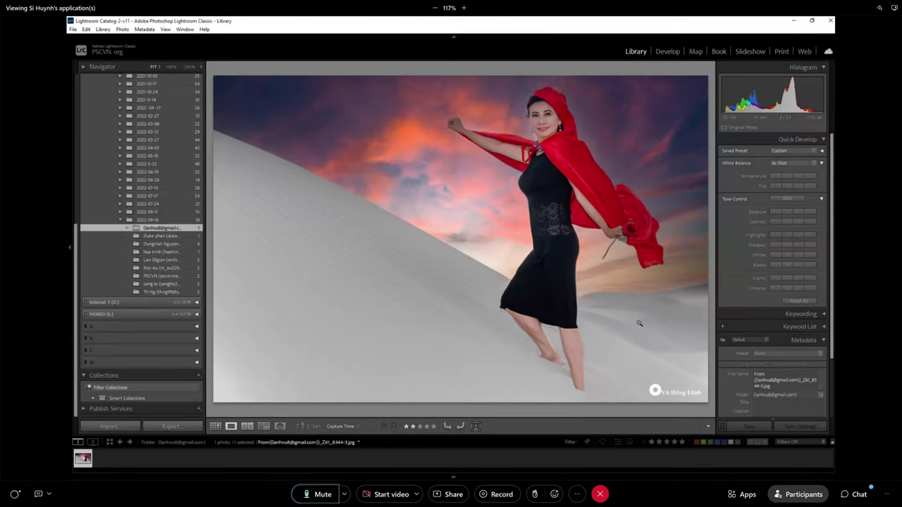
click(667, 53)
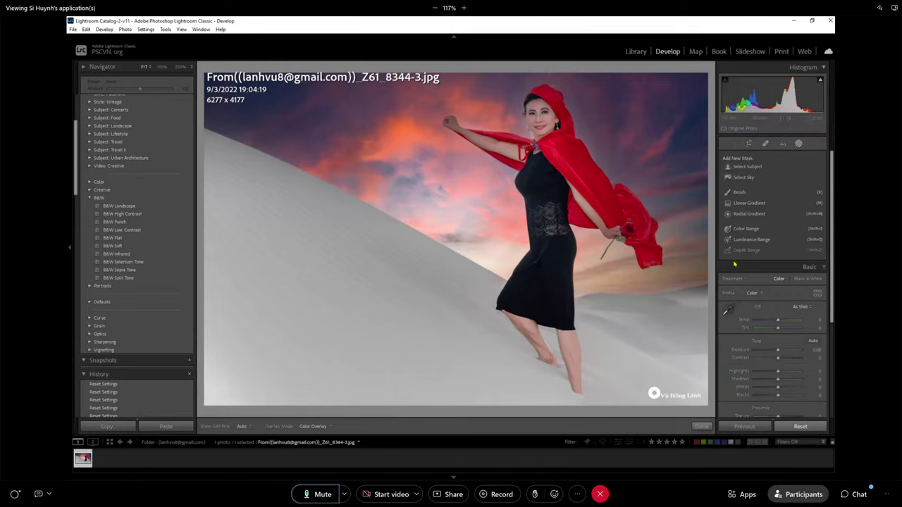
Step: Try a Select Subject mask on the woman and reset the photo's develop settings
click(747, 167)
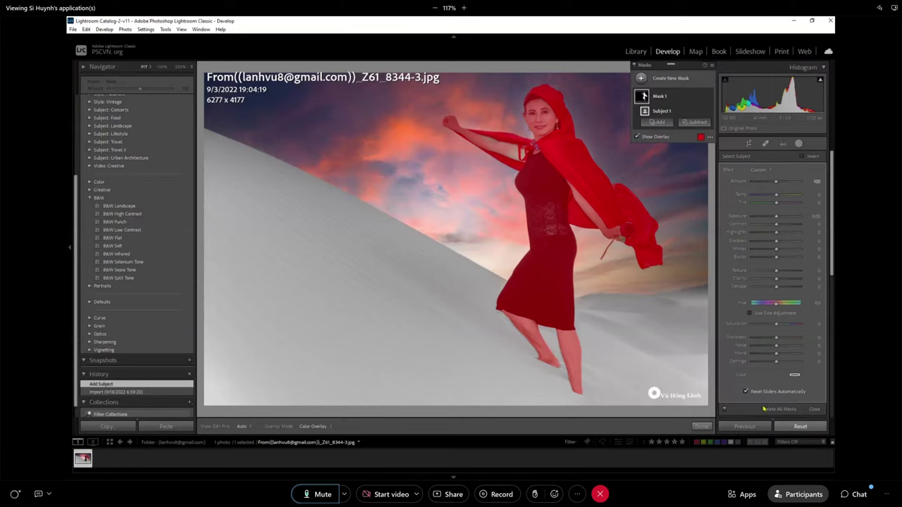
click(790, 427)
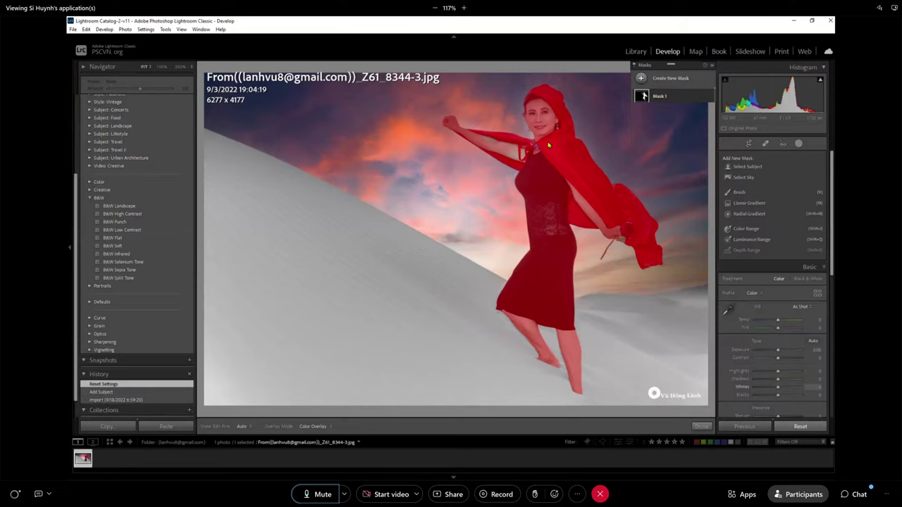
Step: Create a Select Sky mask, show the exposure and lens details, invert the mask onto the dunes and woman, and set its Temp to 50
click(743, 178)
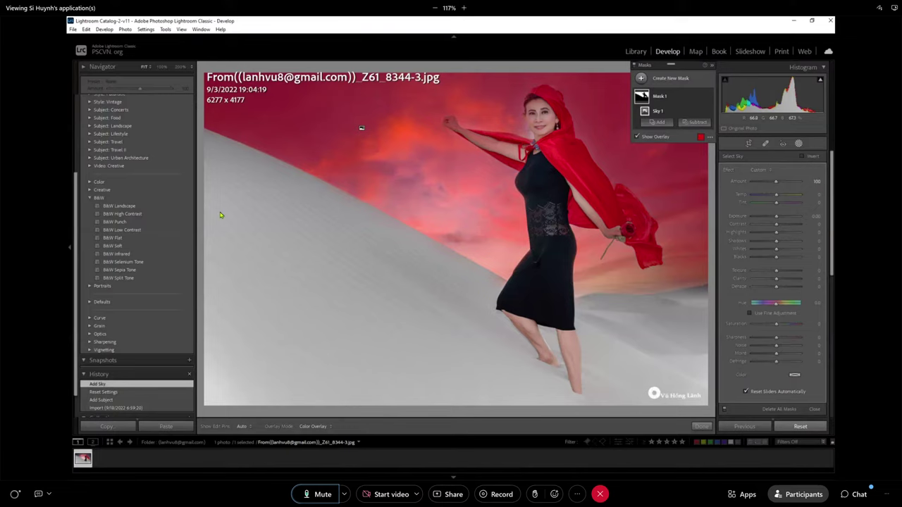
key(i)
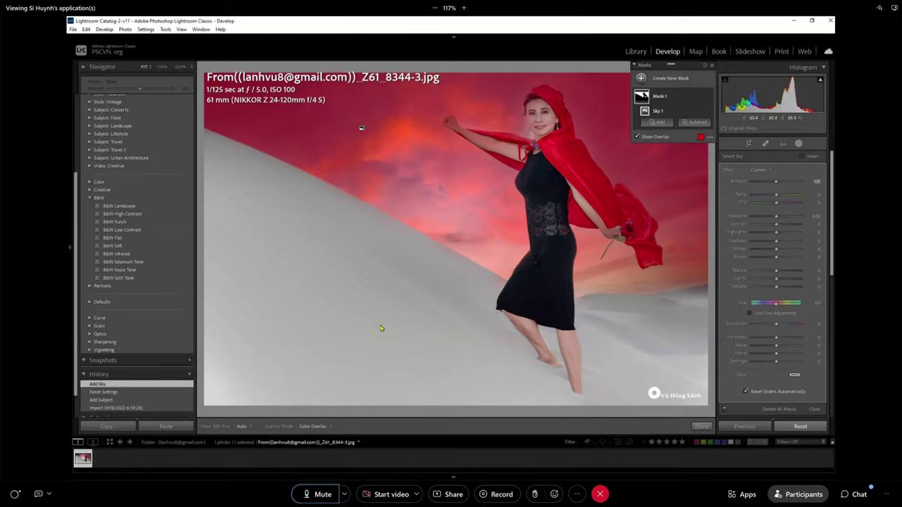
right_click(700, 96)
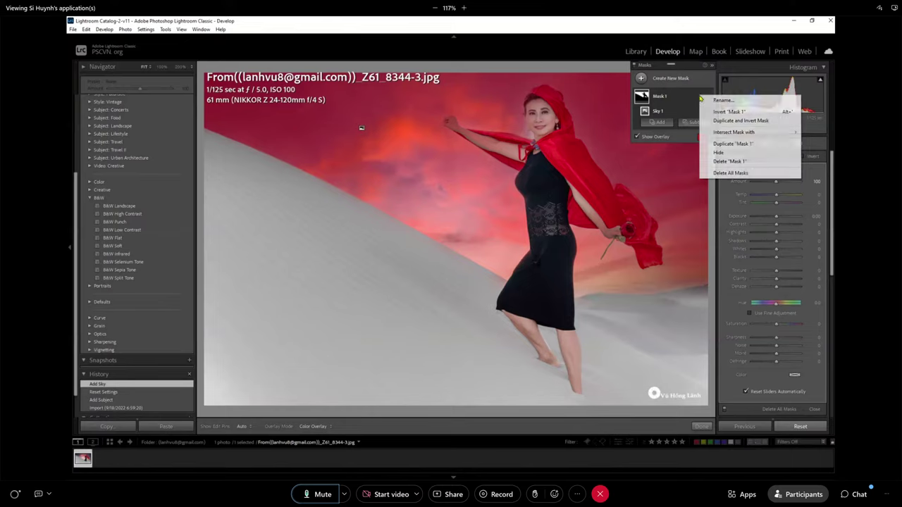
click(733, 112)
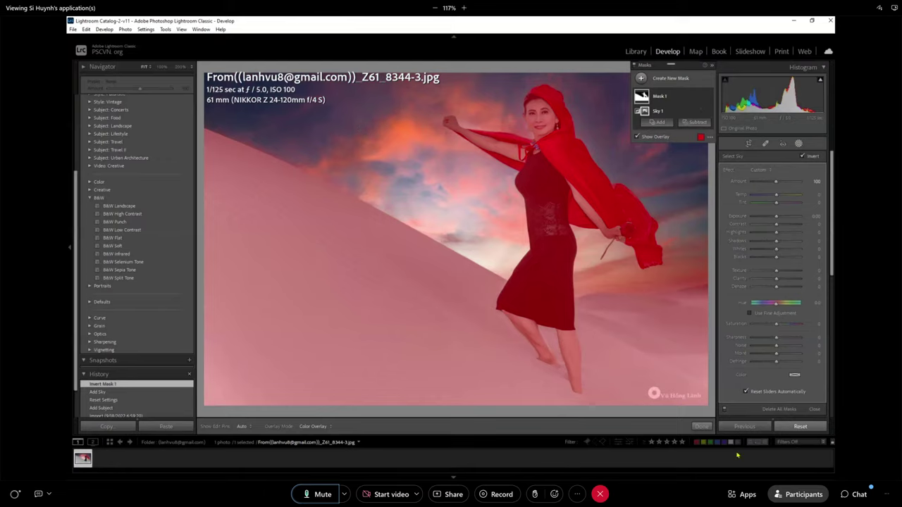
drag(776, 195, 788, 195)
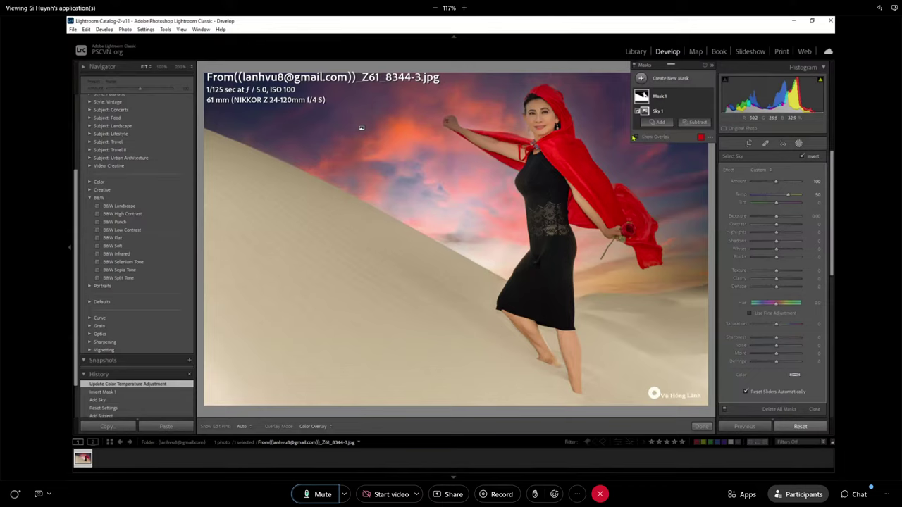
Step: Subtract the woman's upper body from the inverted sky mask with a size 19 brush and set the mask's Temp to 75
click(696, 124)
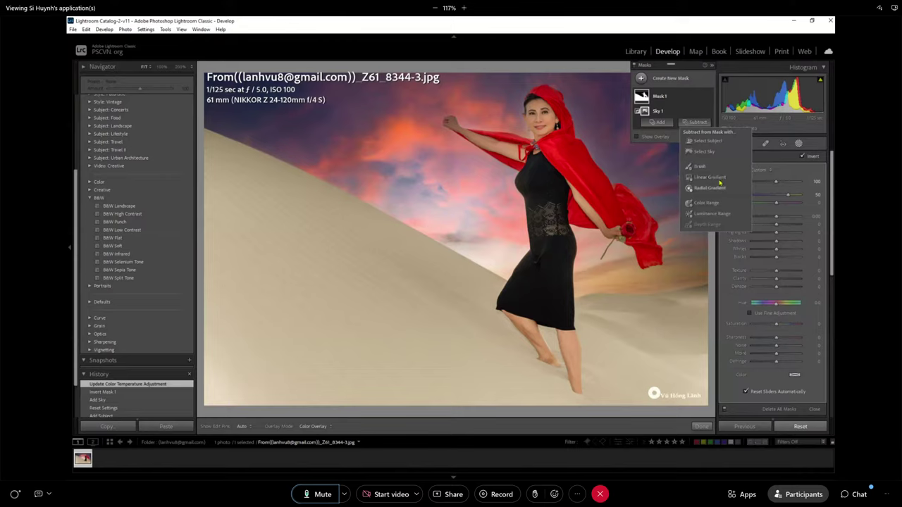
click(696, 167)
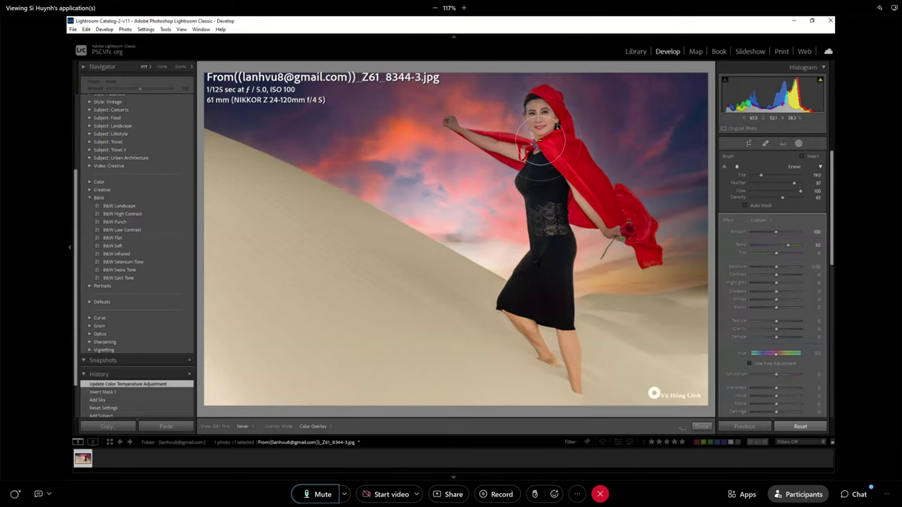
key(h)
mouse_move(547, 180)
mouse_down()
mouse_move(550, 271)
mouse_move(571, 182)
mouse_up()
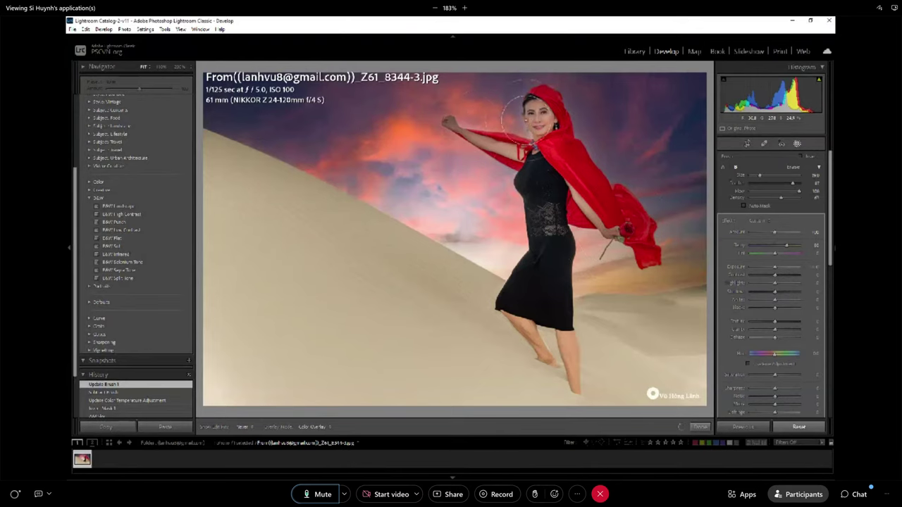
drag(545, 178, 567, 205)
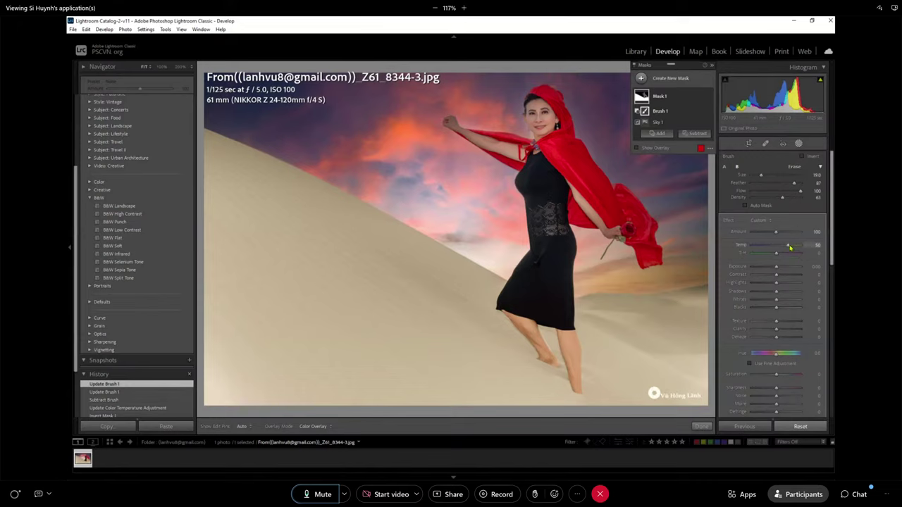
drag(792, 247, 794, 247)
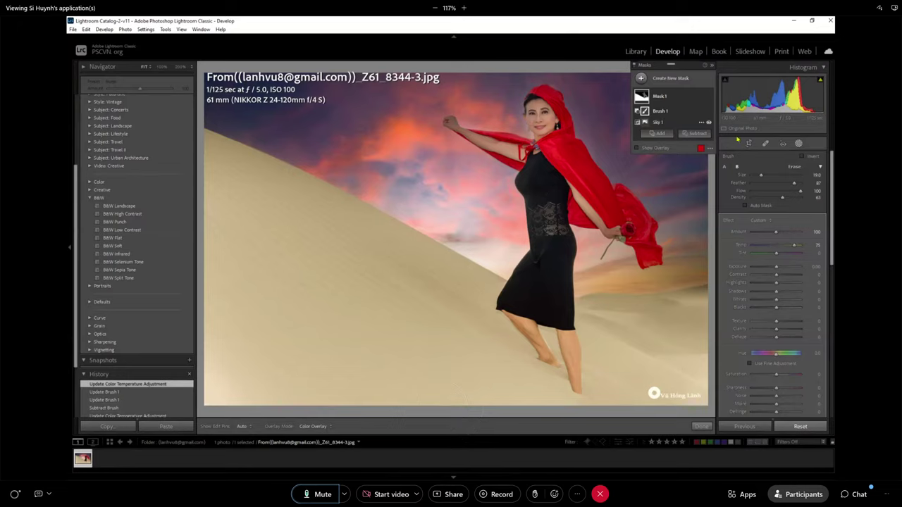
Step: Add a short diagonal linear gradient mask from the photo's lower-left corner and strongly raise its Temp
click(641, 78)
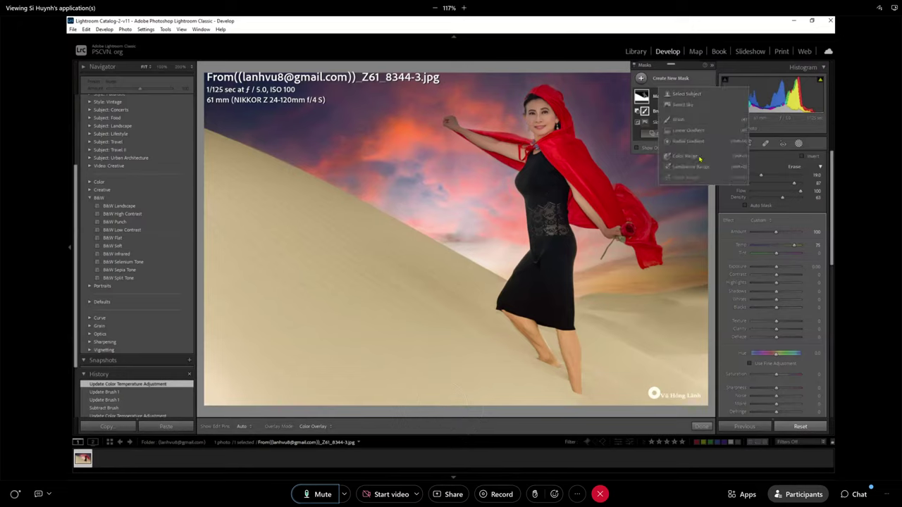
click(695, 132)
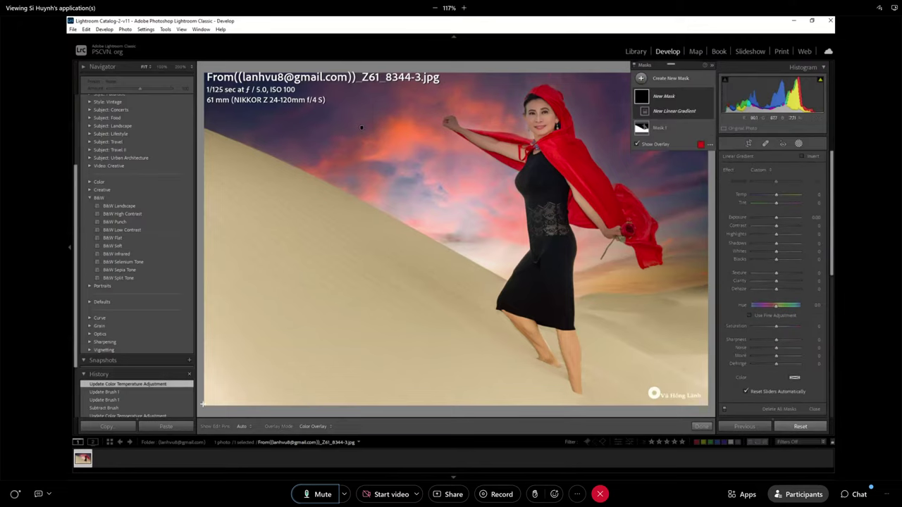
drag(203, 403, 261, 352)
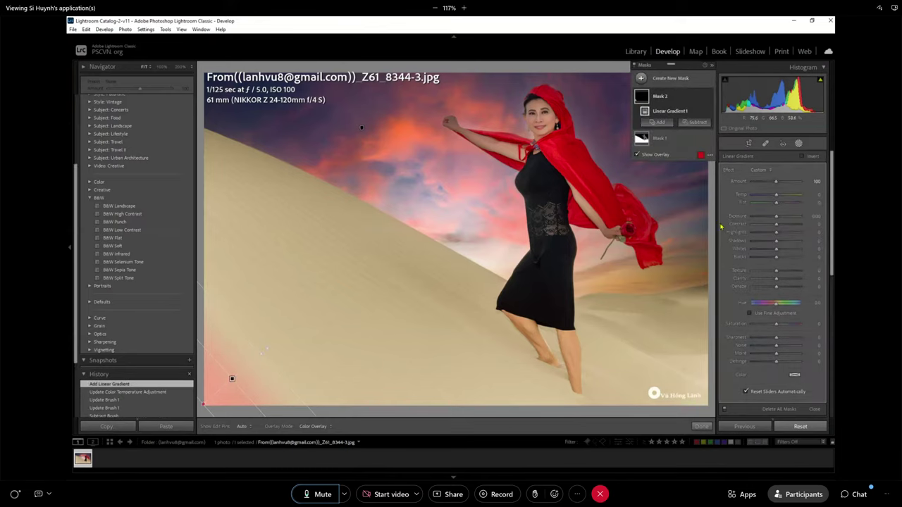
drag(776, 194, 789, 197)
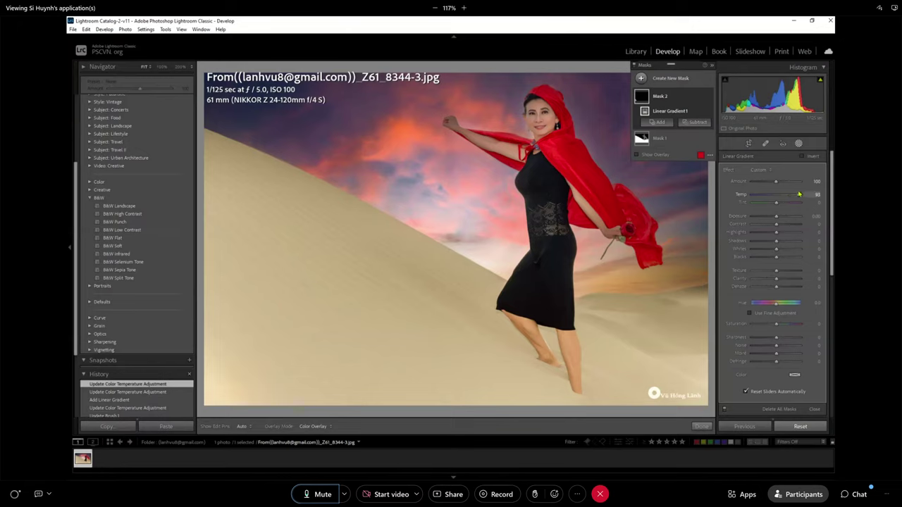
drag(799, 194, 799, 195)
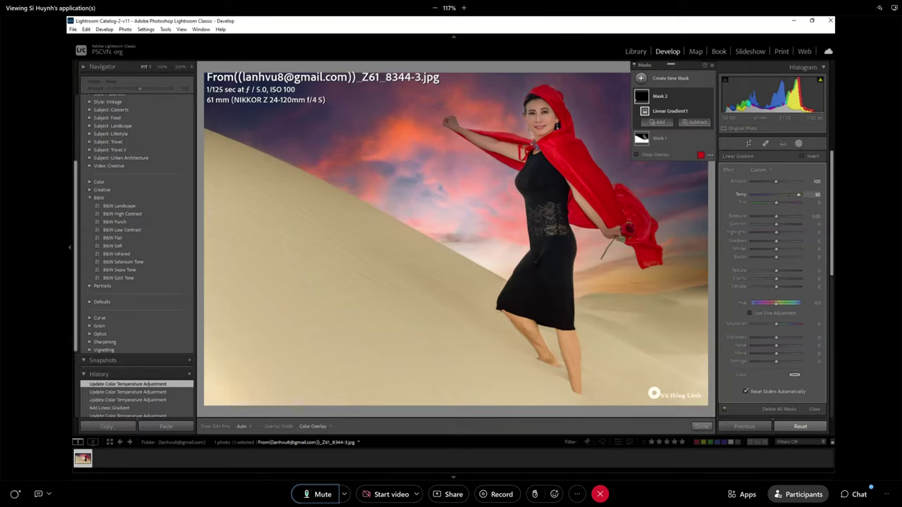
Step: Add another linear gradient mask running inward from the photo's lower-right corner and set its Temp to 65
click(708, 122)
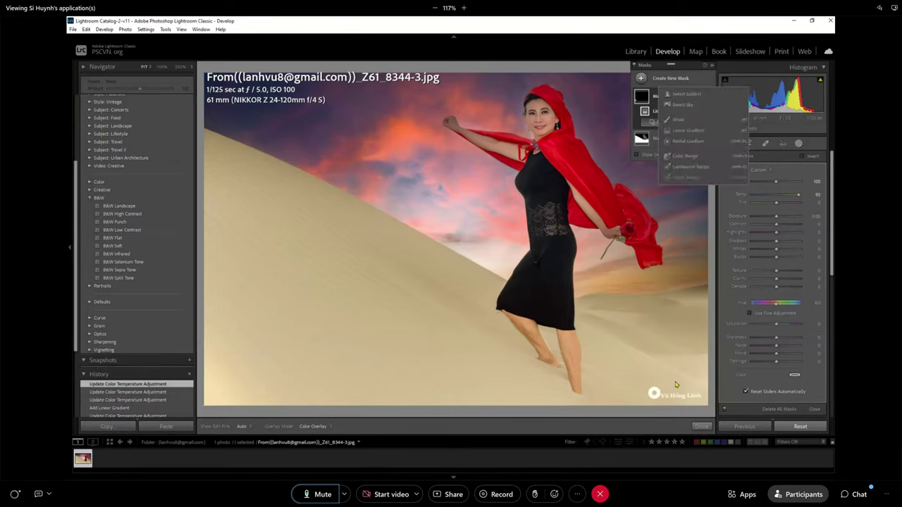
click(677, 130)
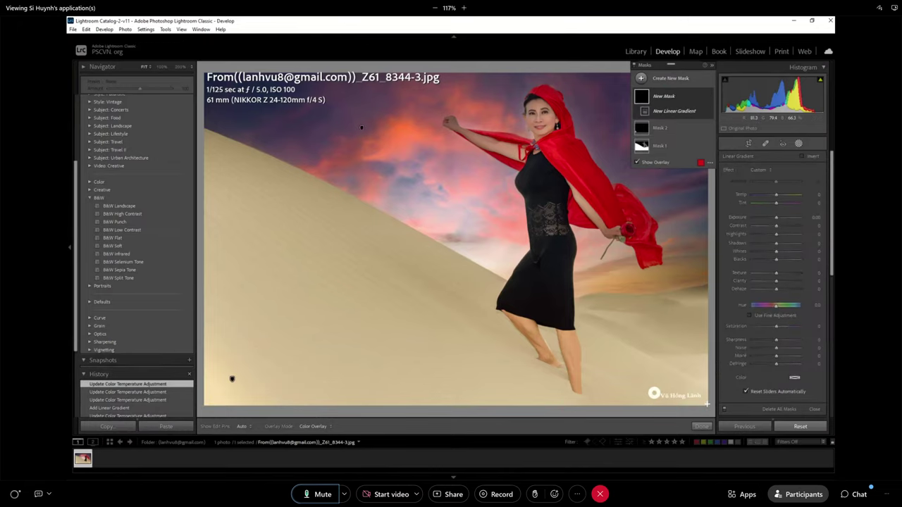
drag(704, 404, 640, 315)
drag(786, 195, 793, 195)
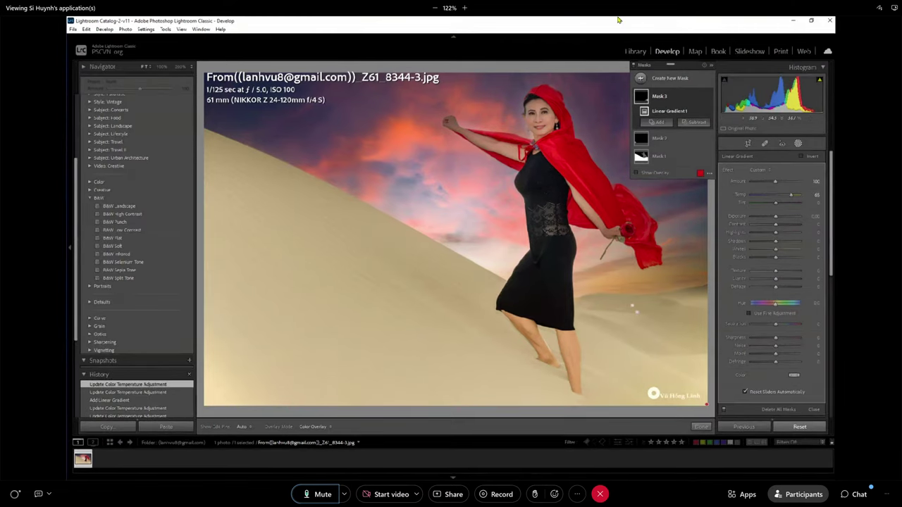
Step: Subtract the woman's neck and outstretched arm from the Mask 3 linear gradient with a size 12 brush
click(696, 122)
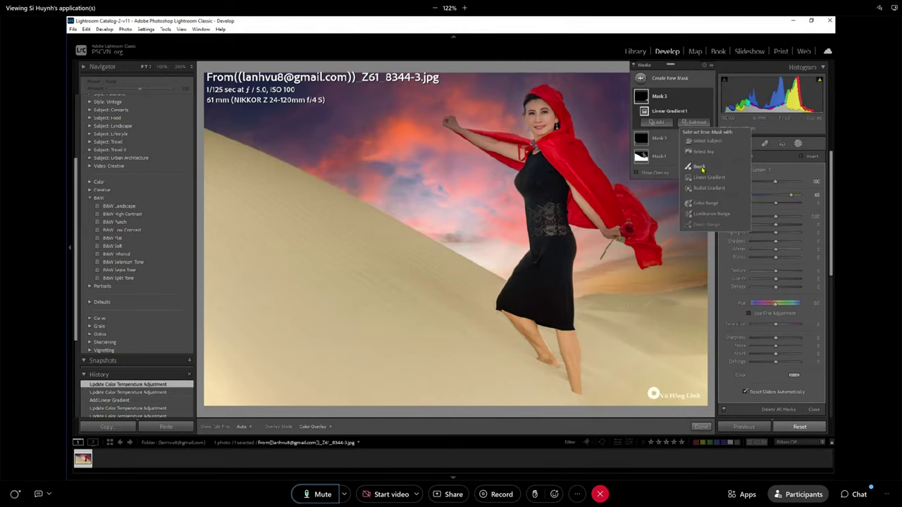
click(535, 138)
mouse_move(540, 139)
mouse_down()
mouse_move(543, 148)
mouse_move(463, 128)
mouse_up()
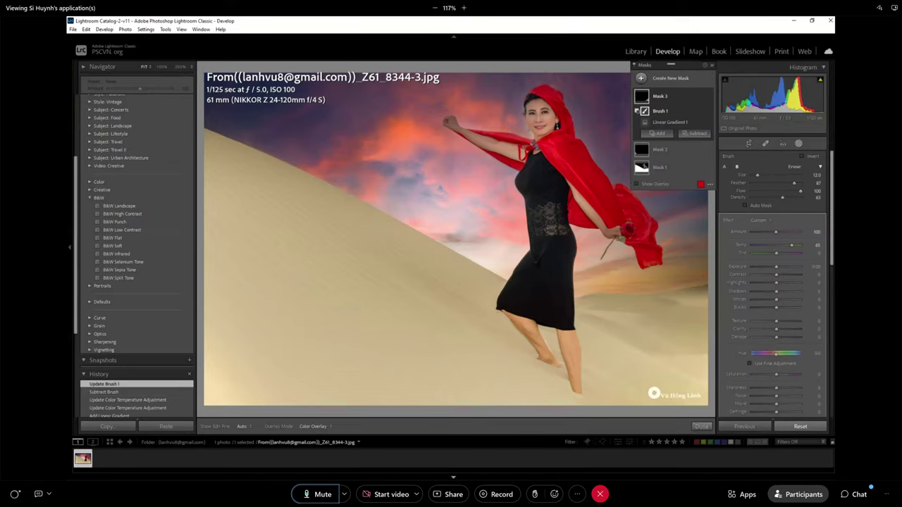
Step: Reset all of the dune photo's edits and inspect the woman's face and legs at 100% zoom
click(804, 426)
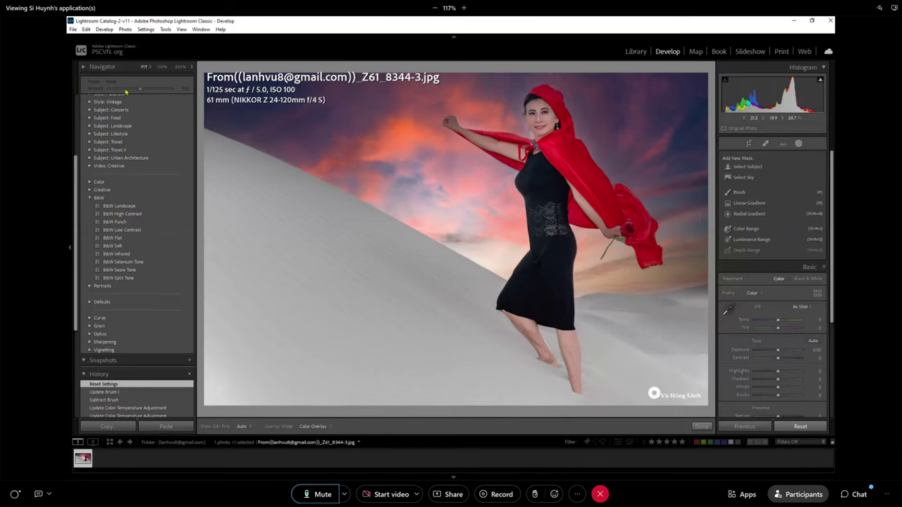
click(162, 67)
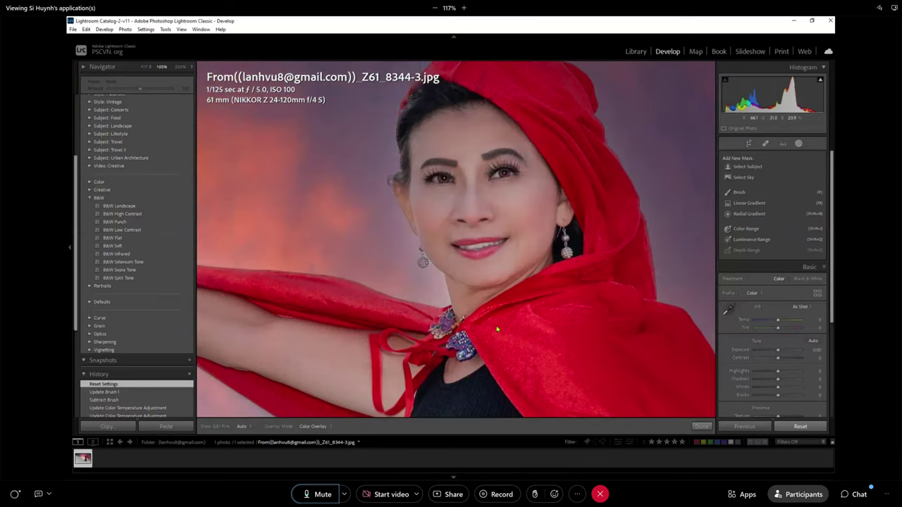
drag(495, 325, 521, 63)
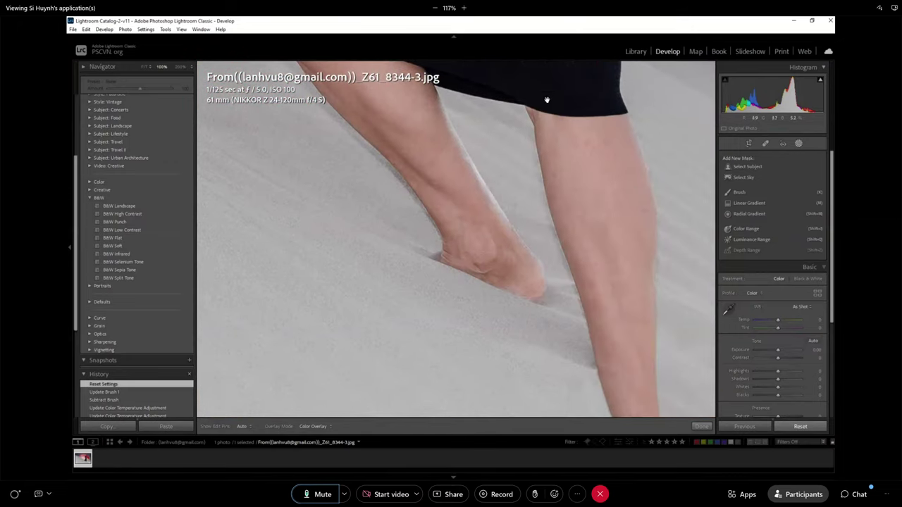
drag(543, 99, 563, 204)
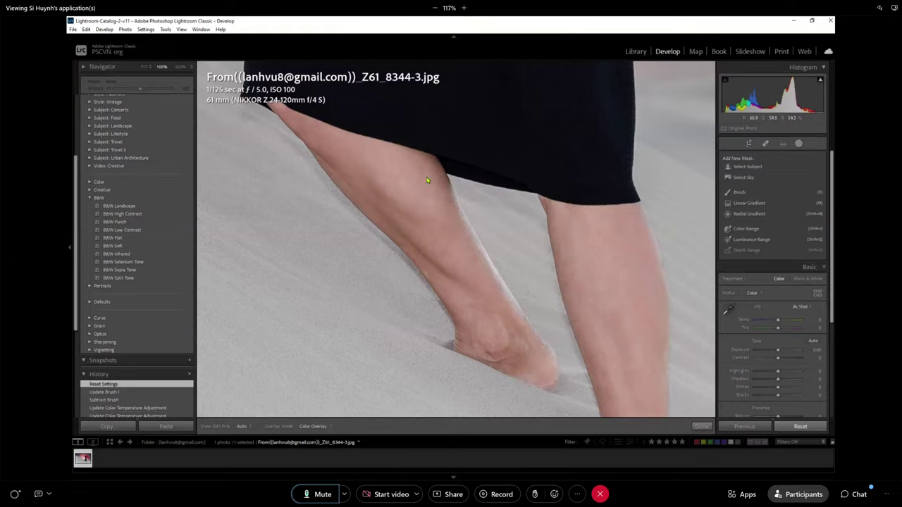
click(544, 231)
drag(543, 230, 551, 257)
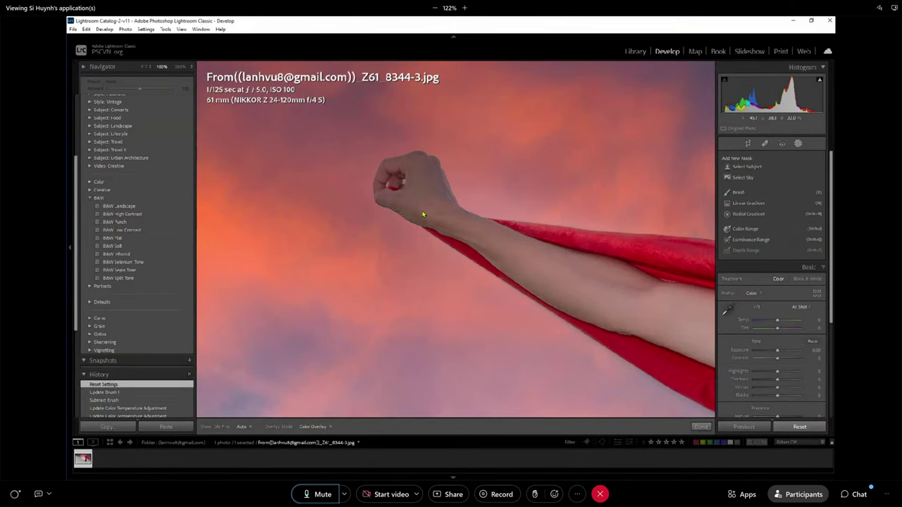
Step: Examine the woman's raised arm, cape, lace waist, skirt and legs at 100% and return to the whole photo
drag(532, 243, 316, 135)
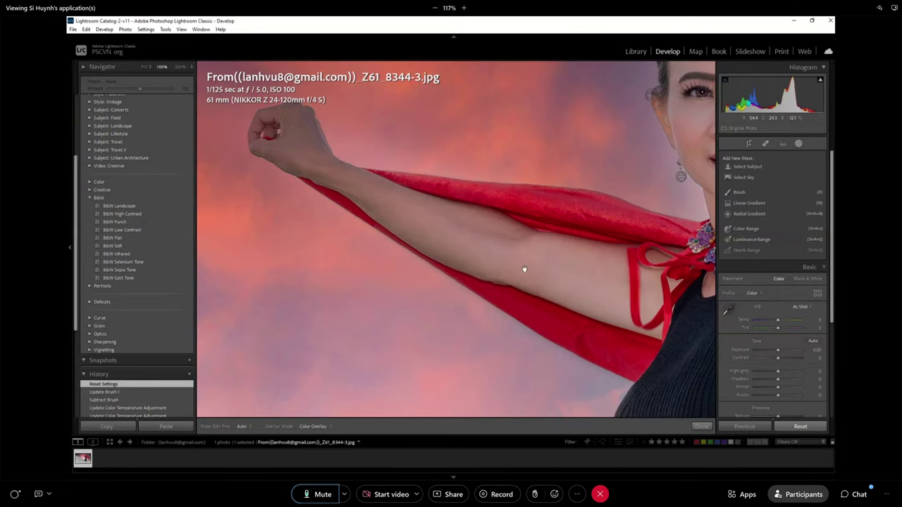
drag(525, 269, 384, 205)
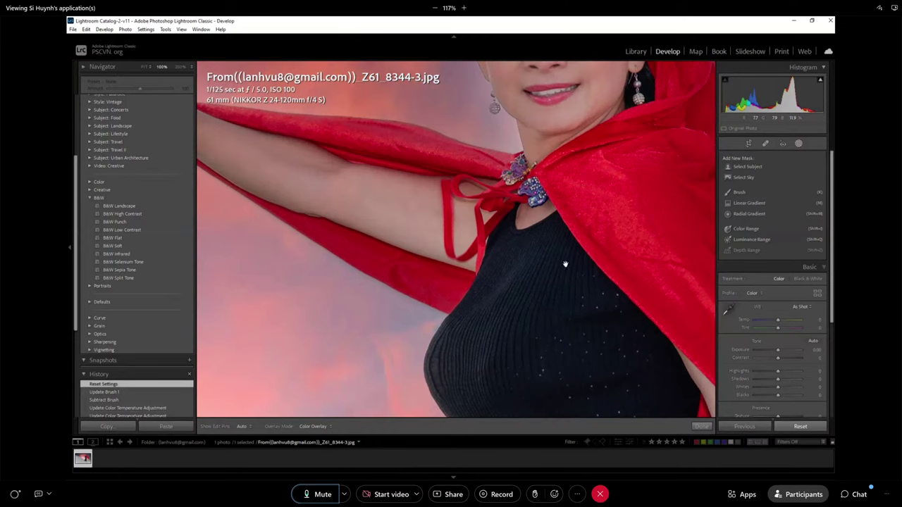
drag(566, 262, 453, 167)
drag(670, 416, 514, 186)
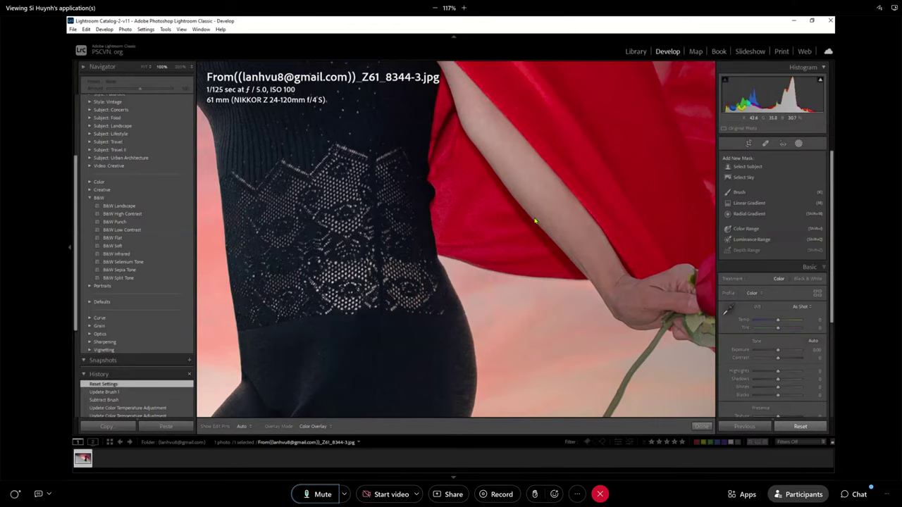
drag(532, 215, 711, 146)
drag(580, 415, 599, 95)
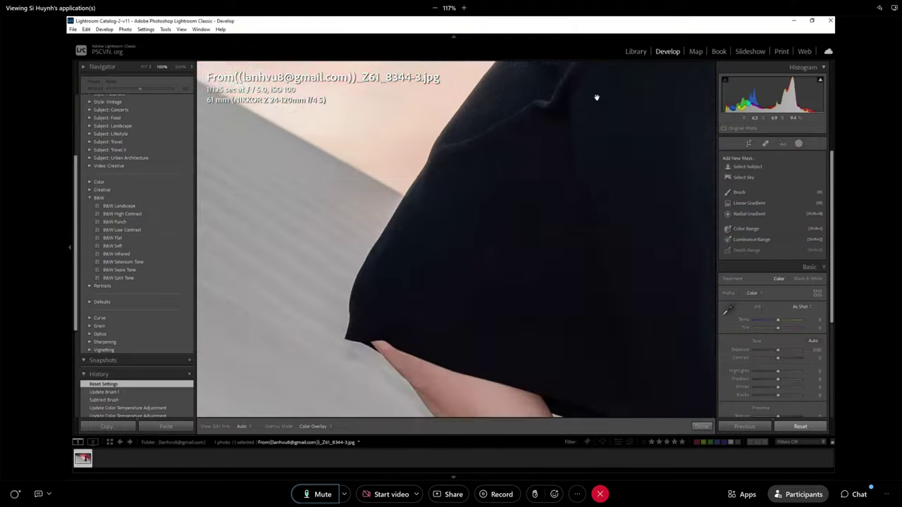
drag(578, 232, 639, 170)
scroll(634, 197, down, 5)
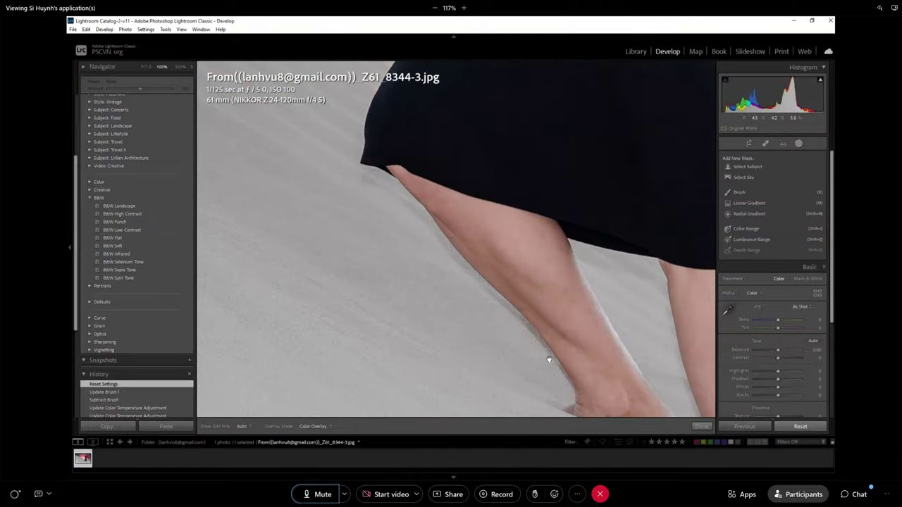
click(615, 193)
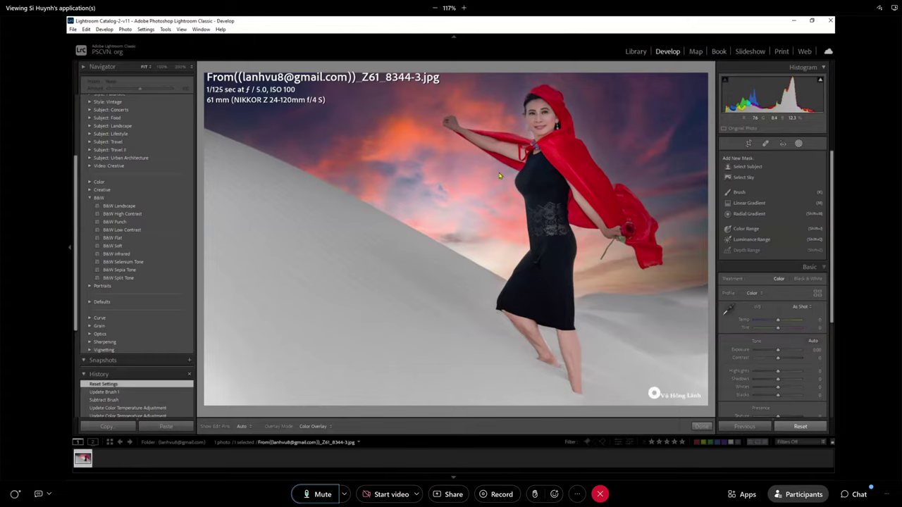
Step: Inspect the skirt edges, face and surrounding sky at 100% and return the photo to Fit view
click(163, 69)
drag(598, 151, 557, 275)
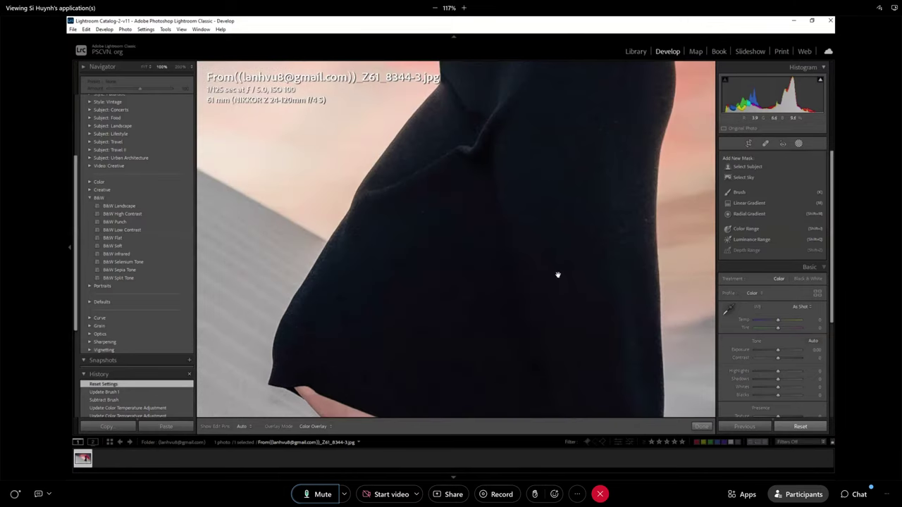
scroll(558, 274, up, 10)
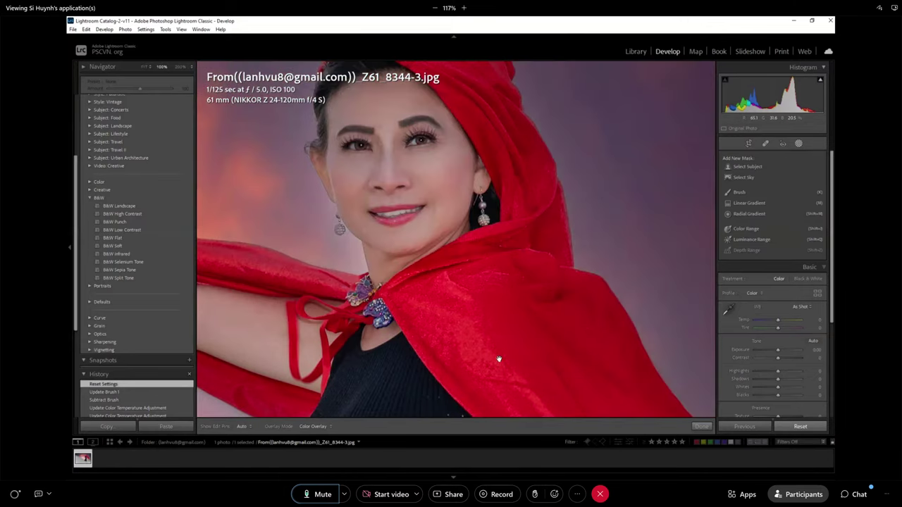
drag(498, 359, 740, 466)
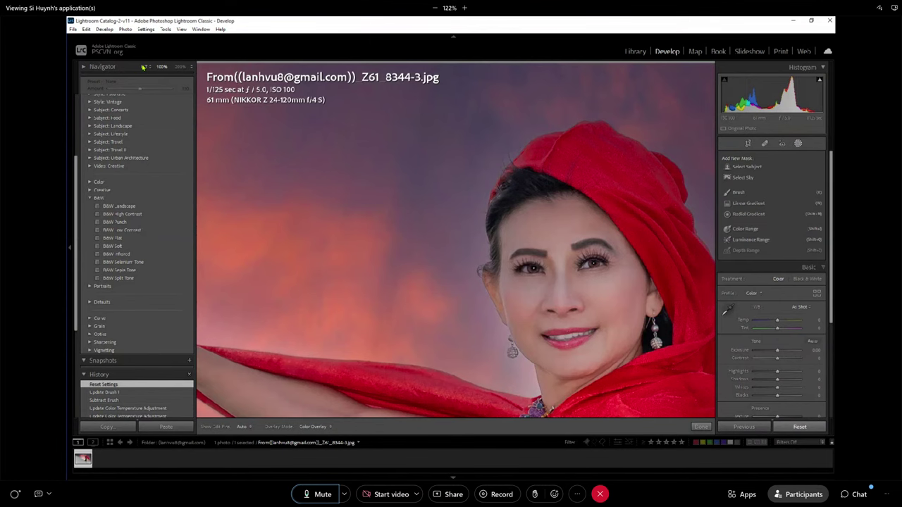
click(143, 67)
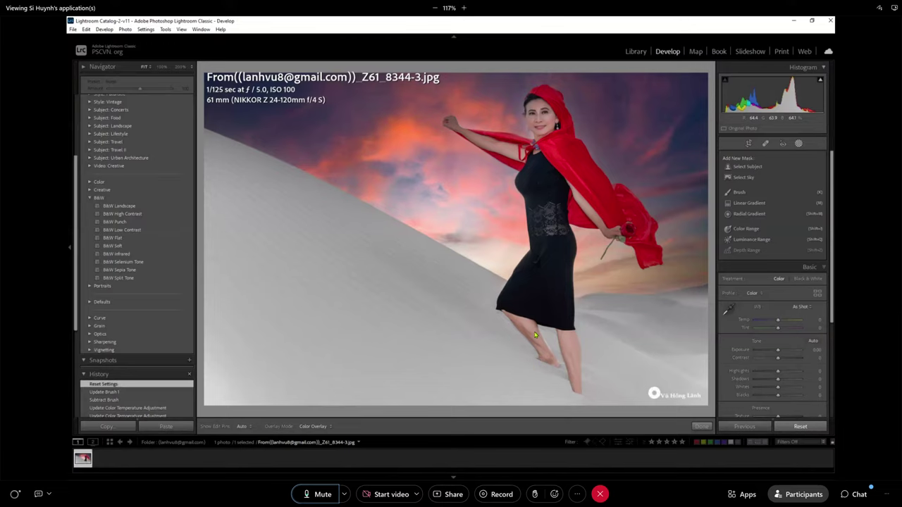
Step: Switch to the Library, open the third member folder under 2022-09-18, and preview its photos, ending on the man in the black hat
click(636, 52)
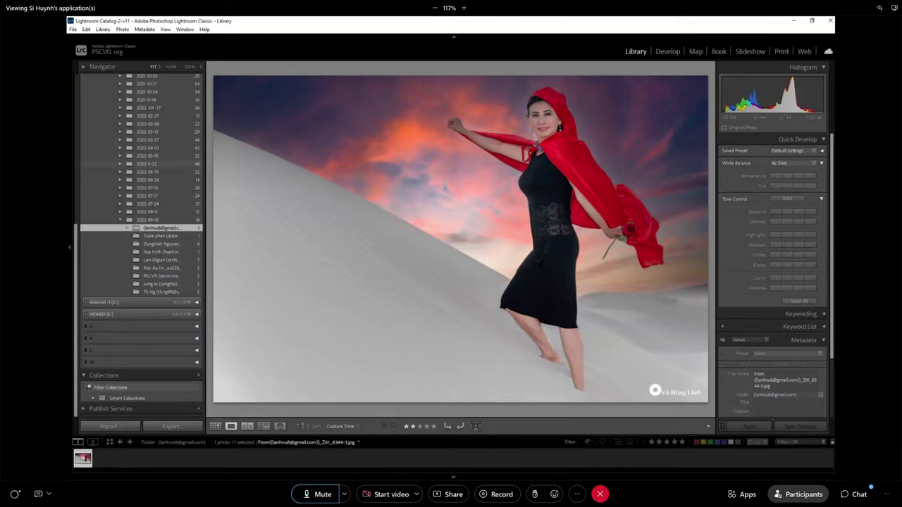
click(157, 244)
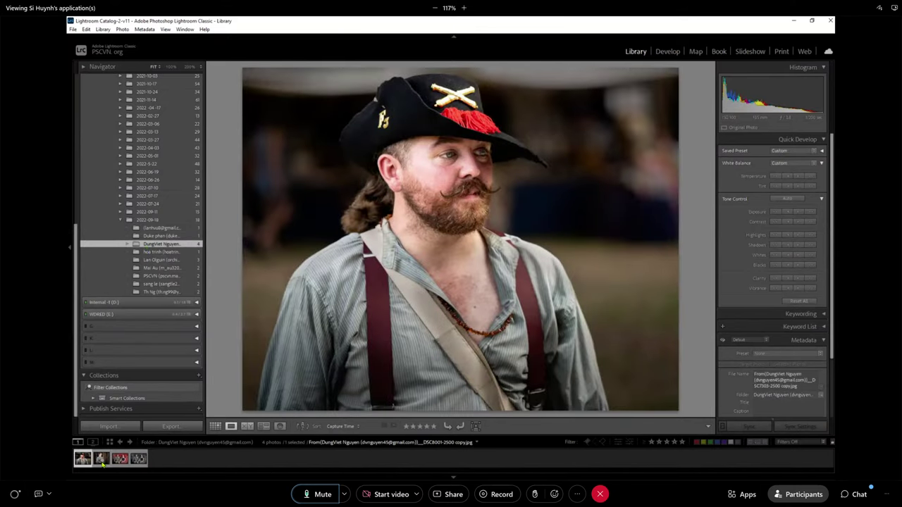
click(101, 461)
click(138, 460)
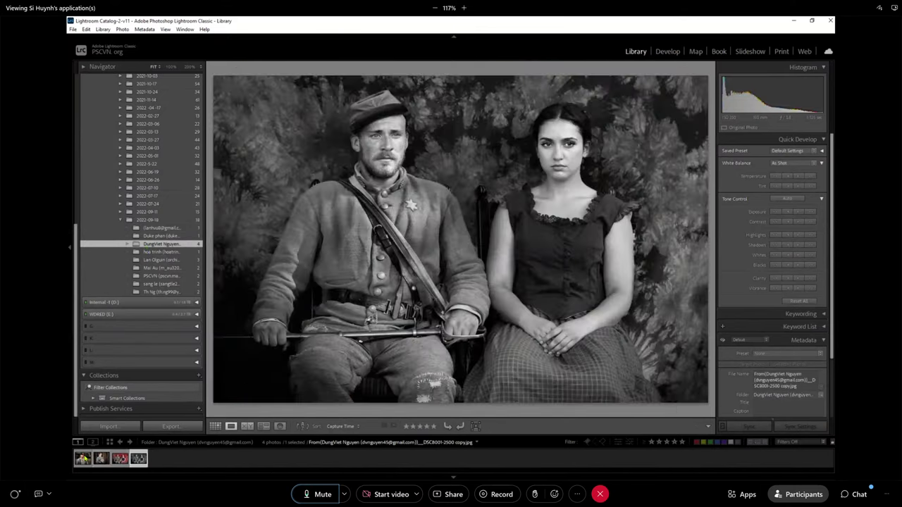
click(83, 459)
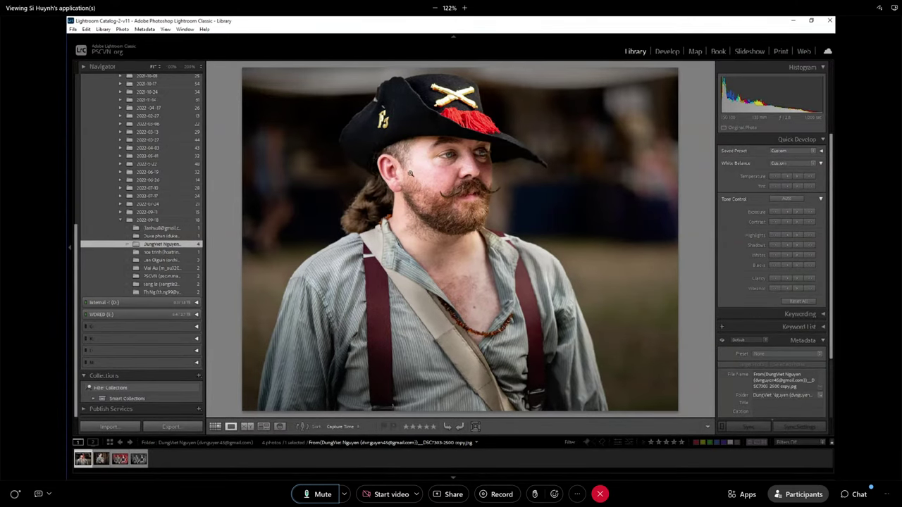
Step: Check the man's facial skin and the gold hat badge at 100% zoom, returning to the full portrait
click(426, 169)
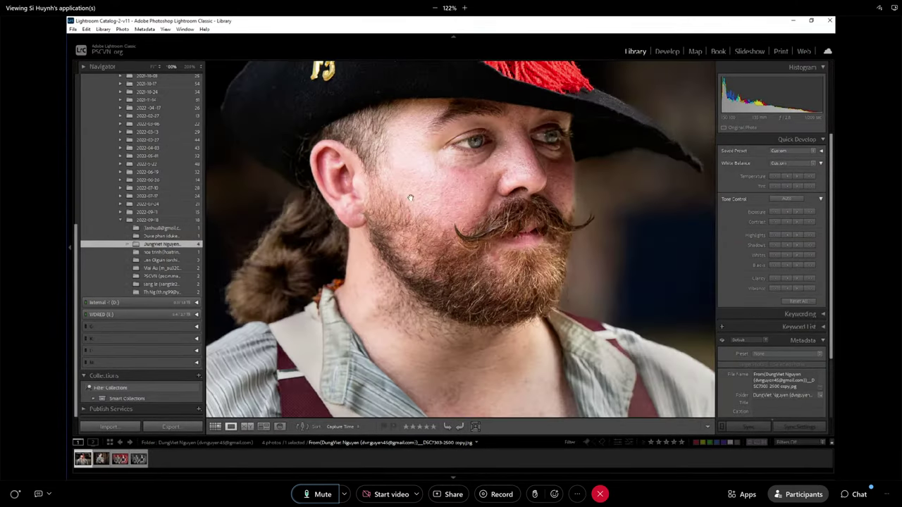
click(419, 174)
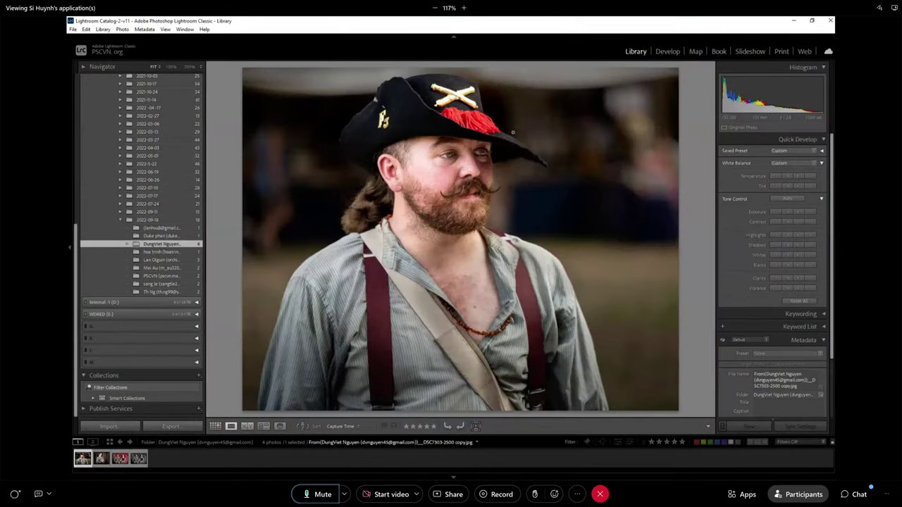
click(458, 96)
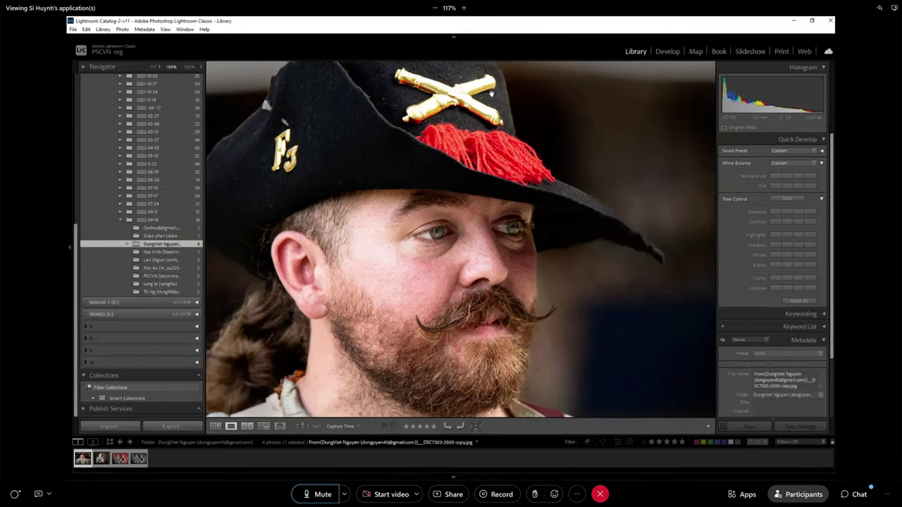
click(451, 95)
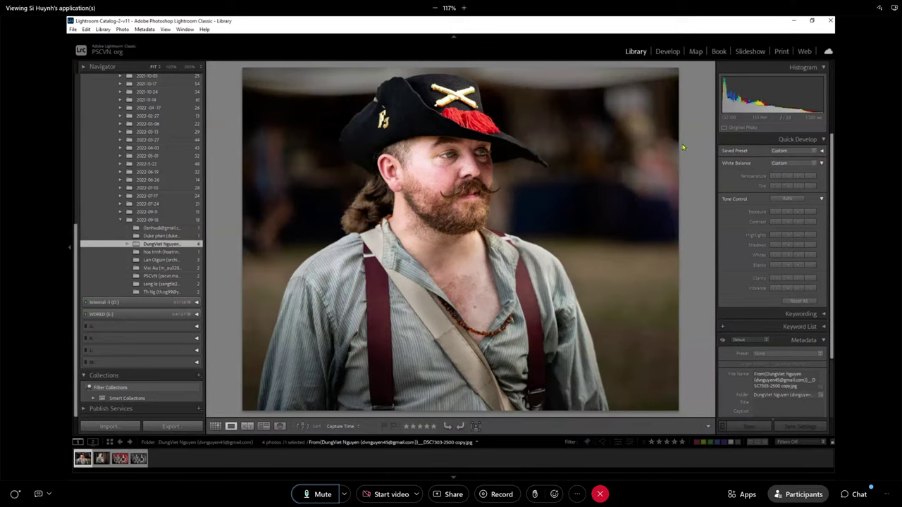
click(430, 175)
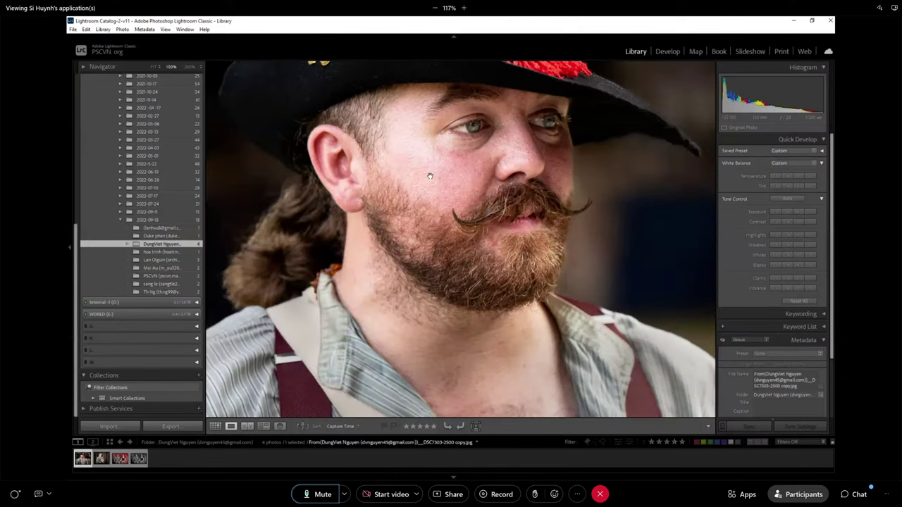
click(430, 176)
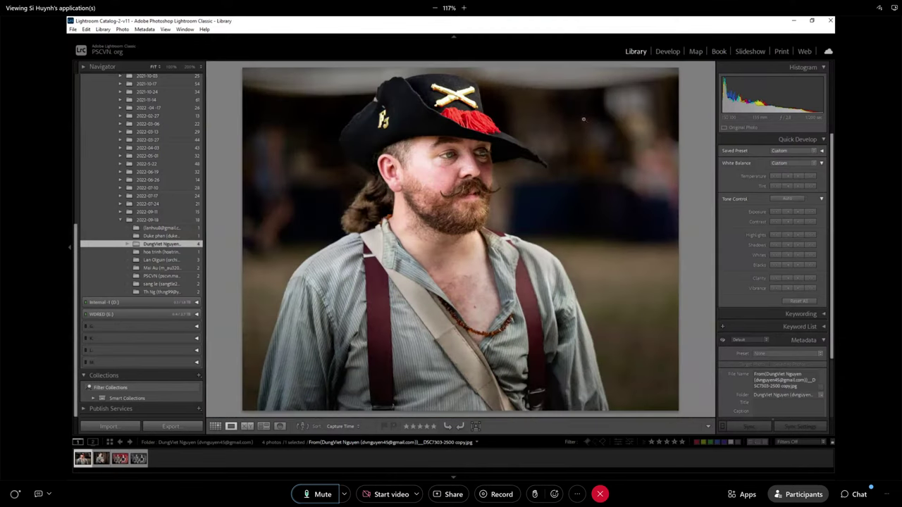
Step: Inspect the portrait's blurred background and the man's chest and necklace at 100% zoom
click(530, 81)
drag(569, 108, 585, 165)
click(568, 173)
click(657, 168)
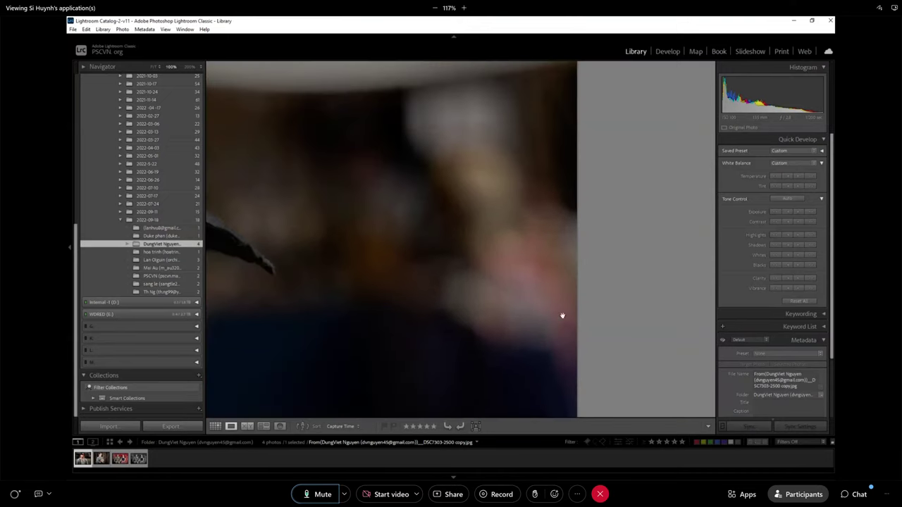
click(523, 276)
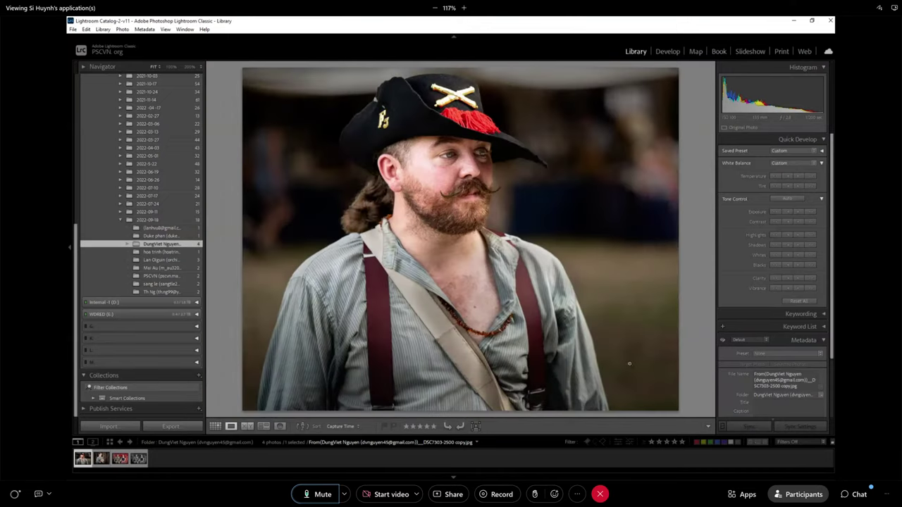
click(443, 300)
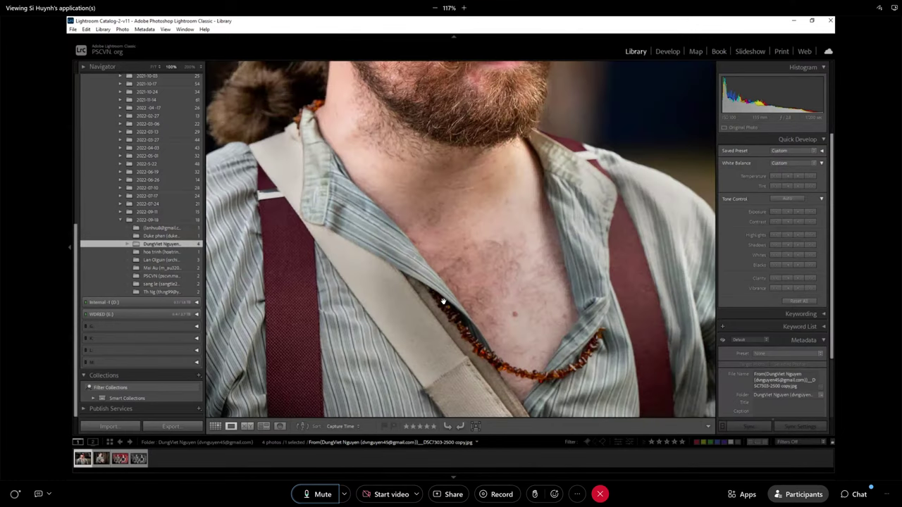
click(393, 167)
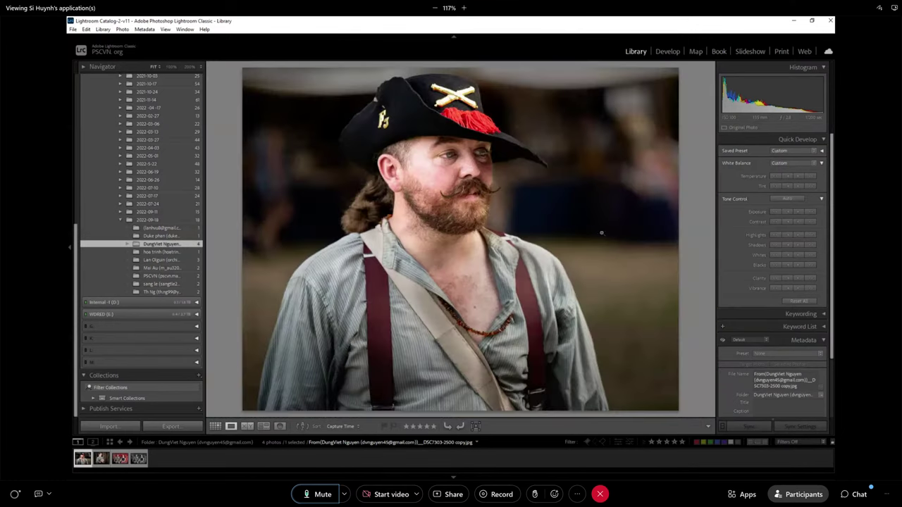
Step: Display the folder's second photo, the young woman holding a fan, and examine her face at 100% zoom
click(101, 458)
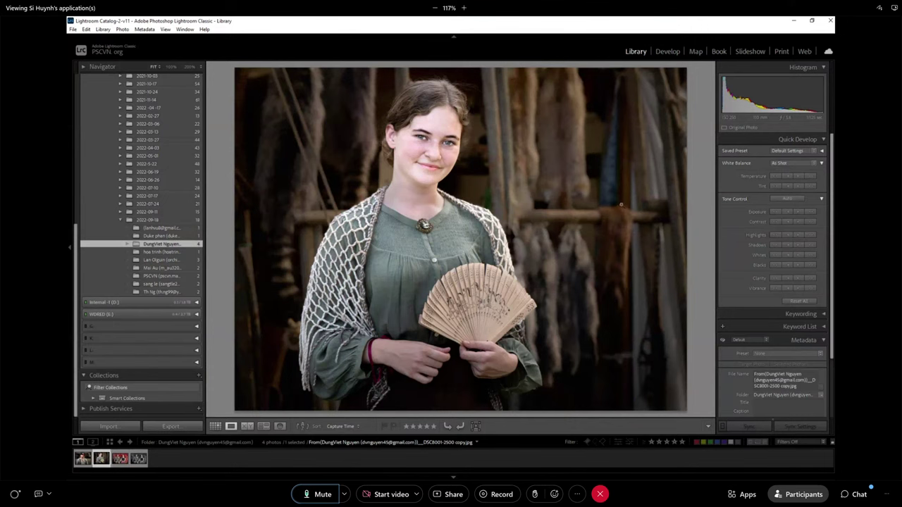
click(433, 172)
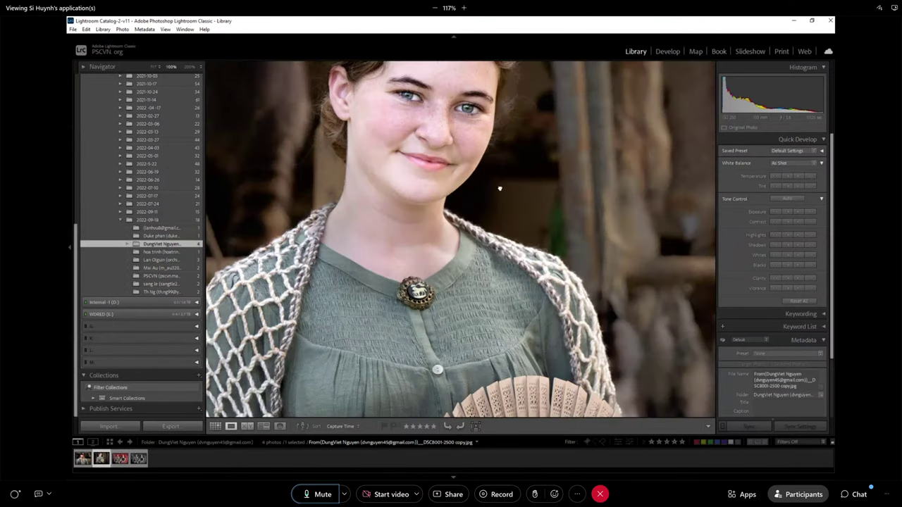
key(ctrl+minus)
key(ctrl+minus)
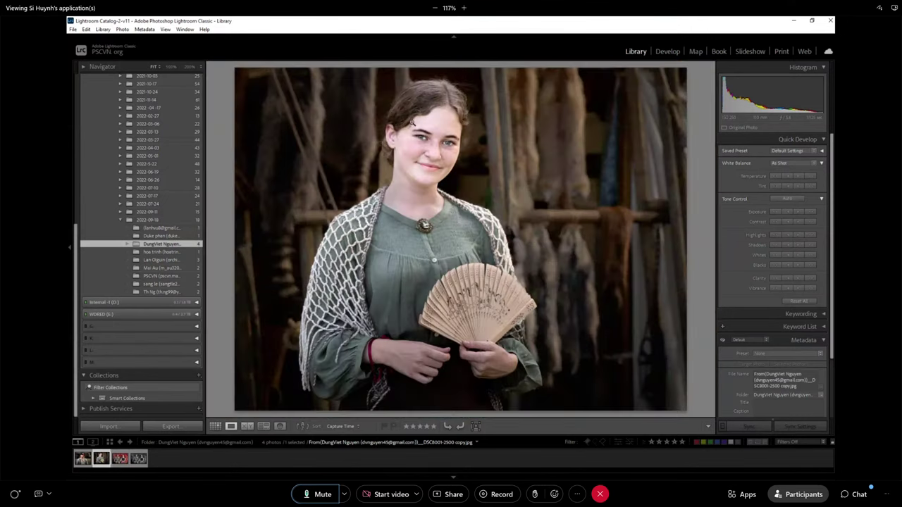
click(447, 169)
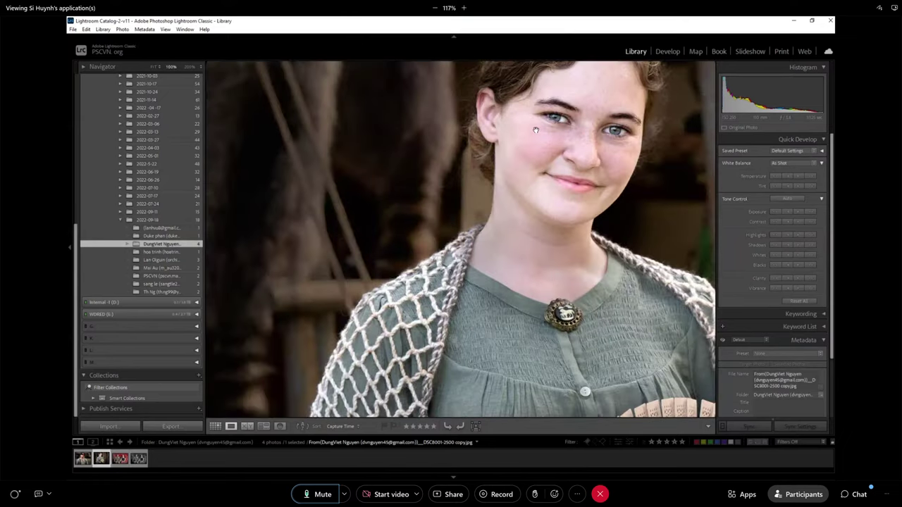
Step: Crop a strip of background off the right side of the fan portrait in Develop and apply the crop
drag(530, 148, 459, 224)
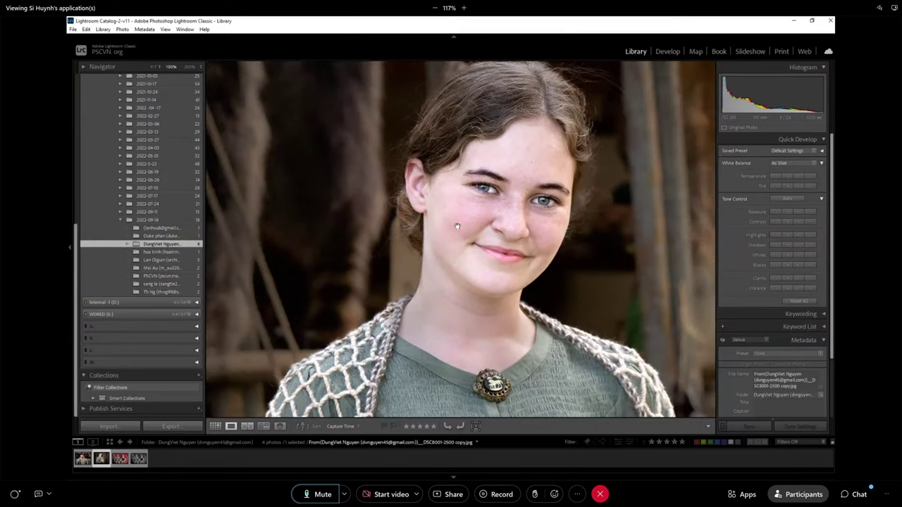
click(518, 206)
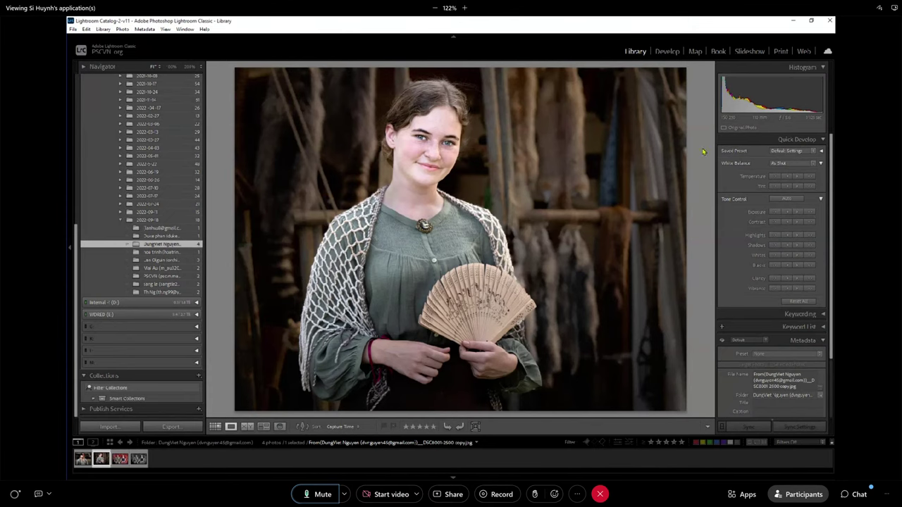
click(668, 51)
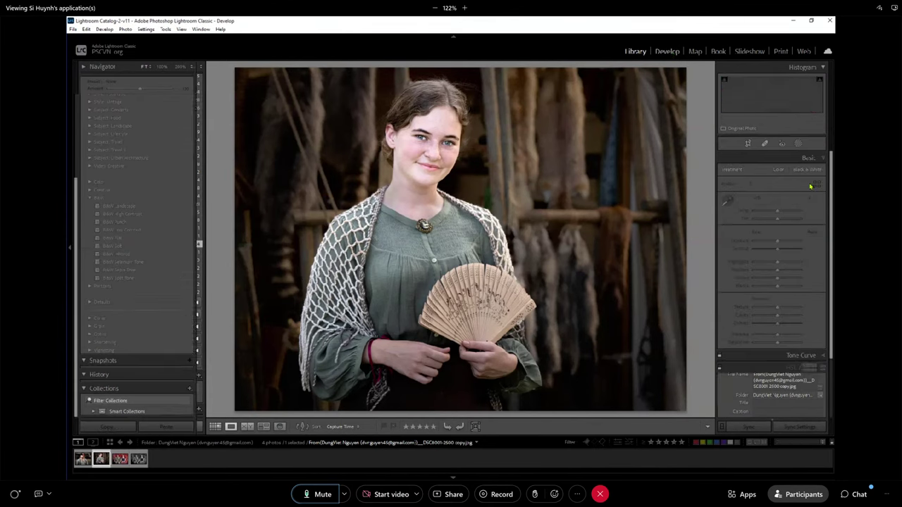
key(r)
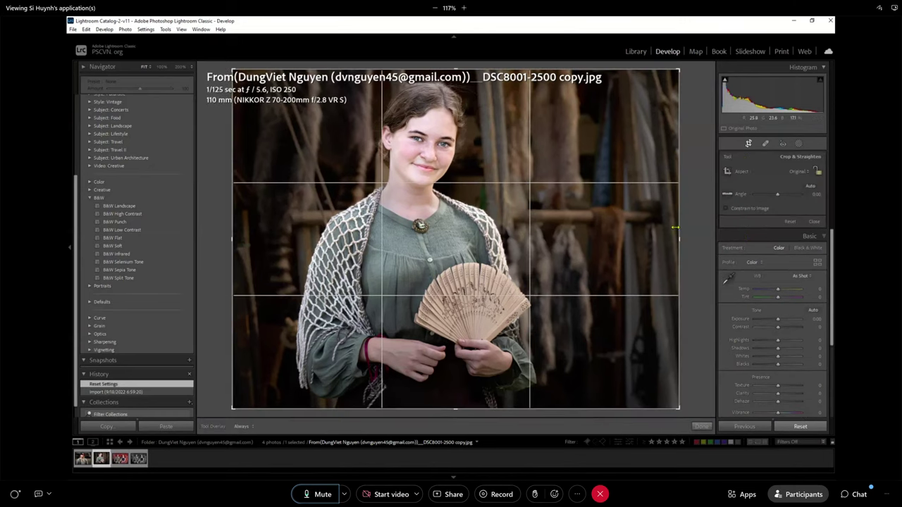
click(658, 237)
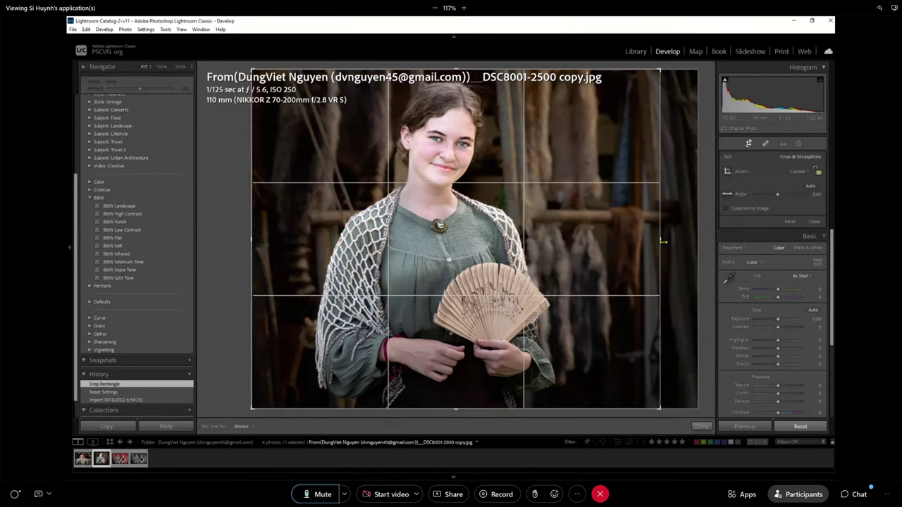
drag(666, 245, 644, 246)
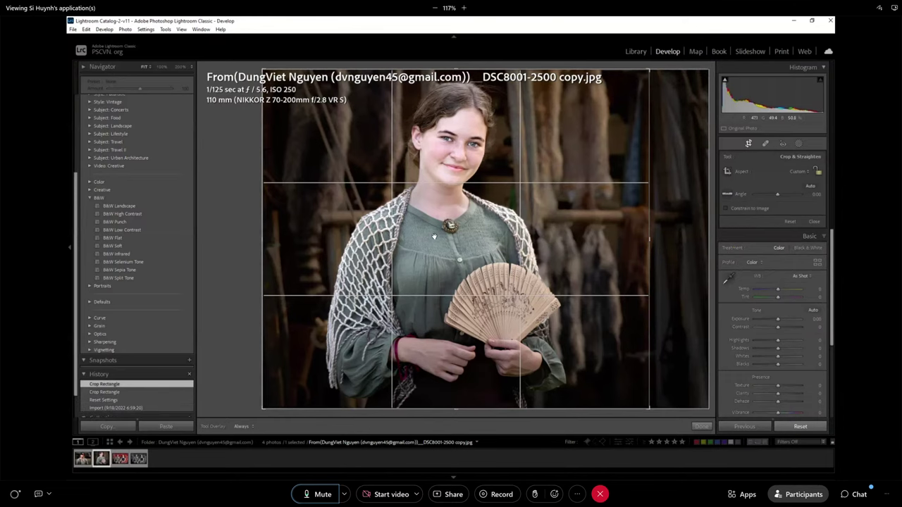
key(Return)
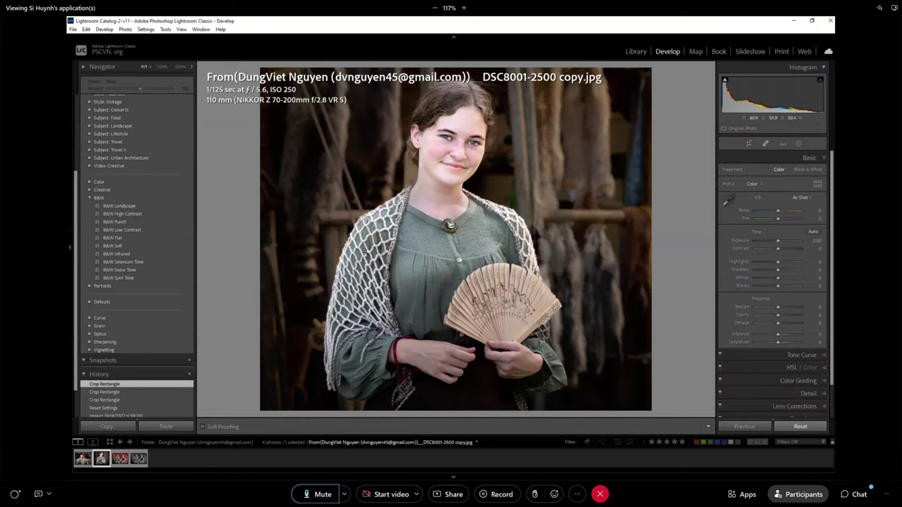
Step: Apply the B&W Sepia Tone preset to the fan portrait and lower Highlights to -33
click(457, 153)
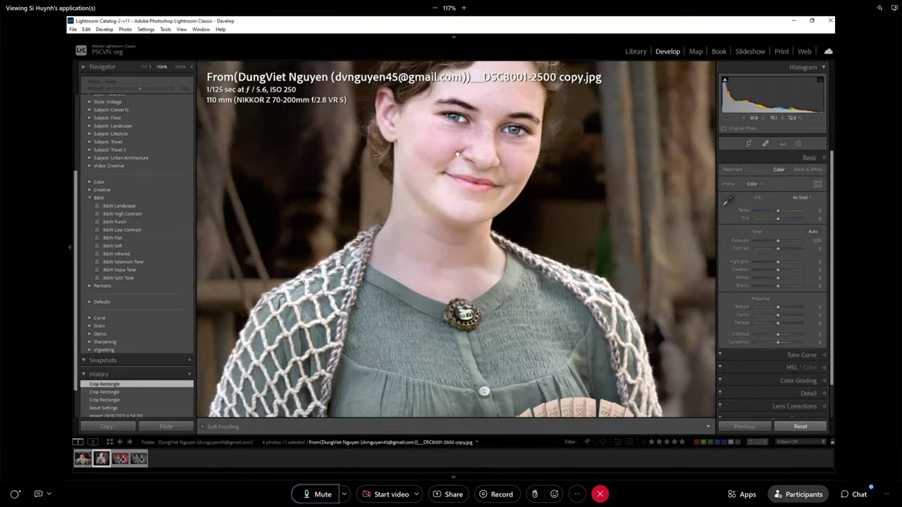
click(474, 270)
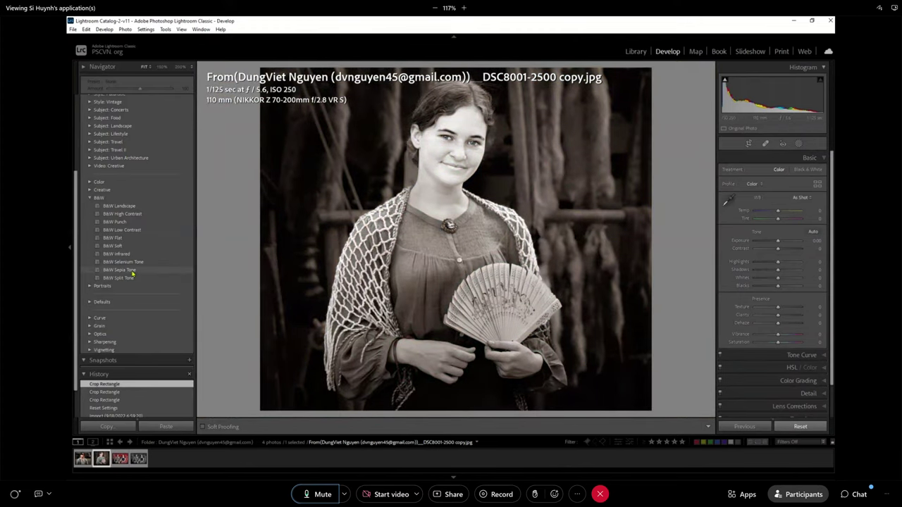
click(131, 271)
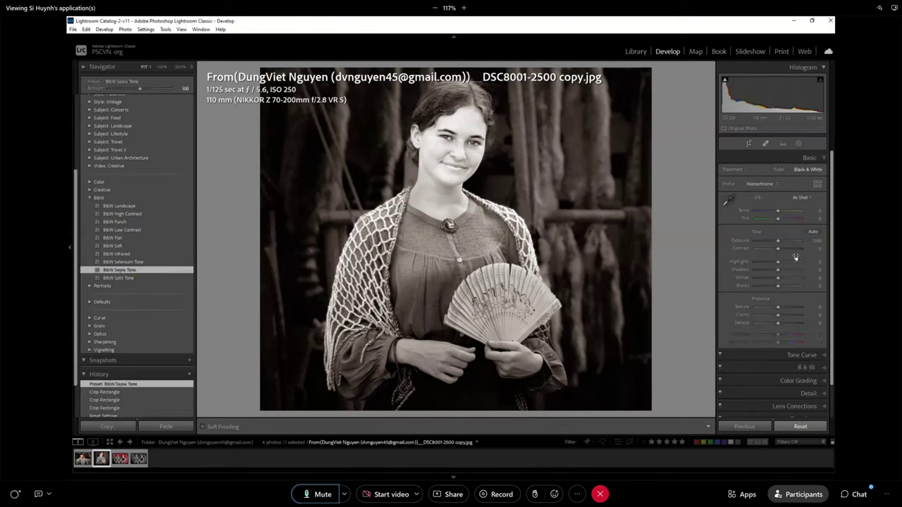
drag(776, 263, 775, 264)
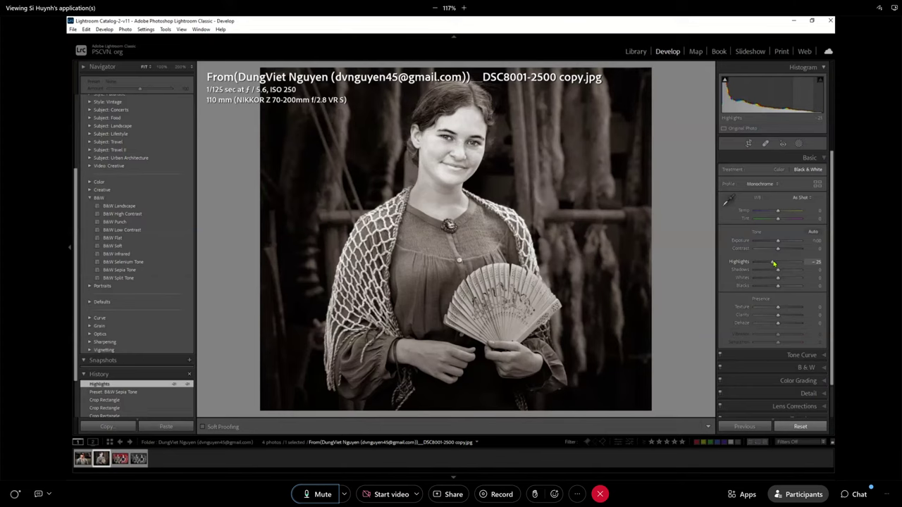
drag(772, 264, 769, 263)
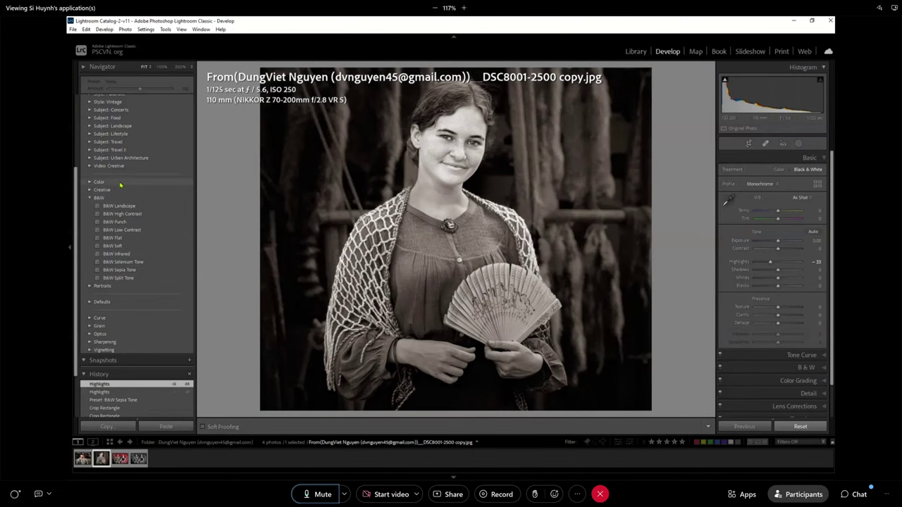
Step: Inspect the sepia portrait's face and shawl at 100% zoom, returning to the full photo
scroll(169, 399, down, 4)
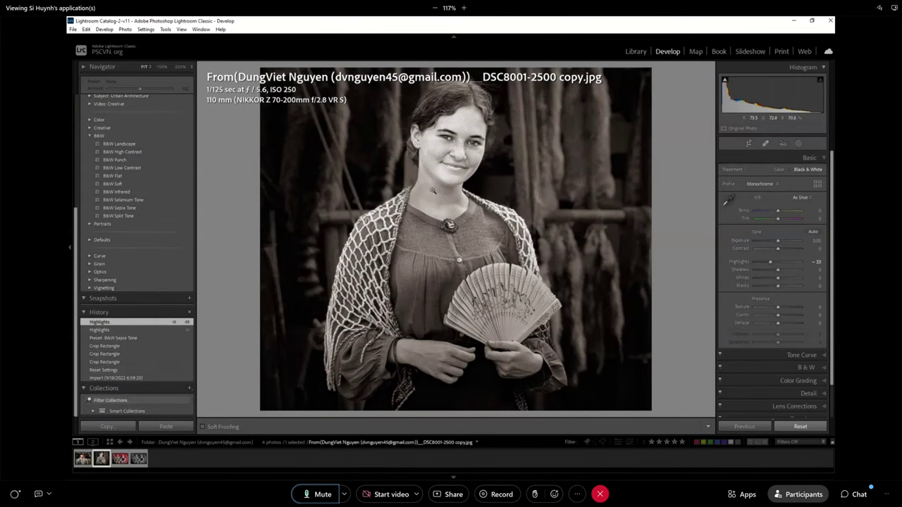
click(439, 164)
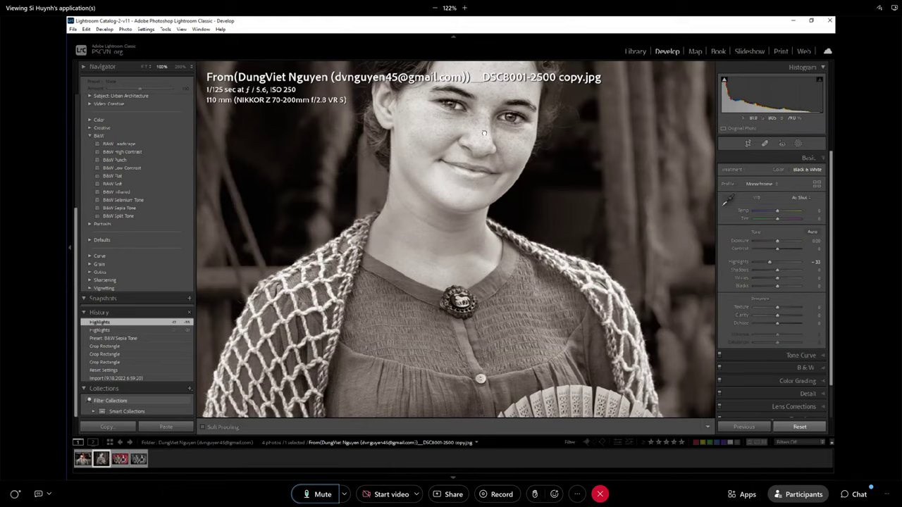
drag(486, 130, 464, 247)
click(436, 248)
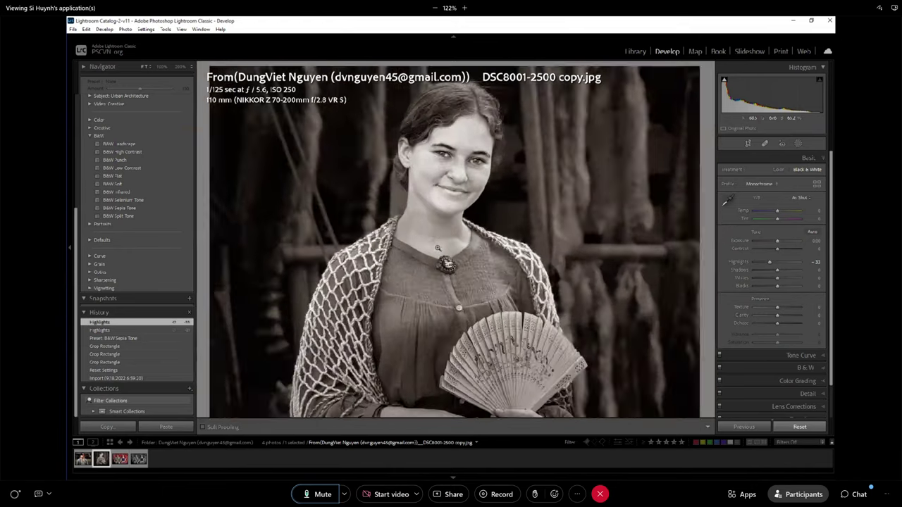
click(459, 164)
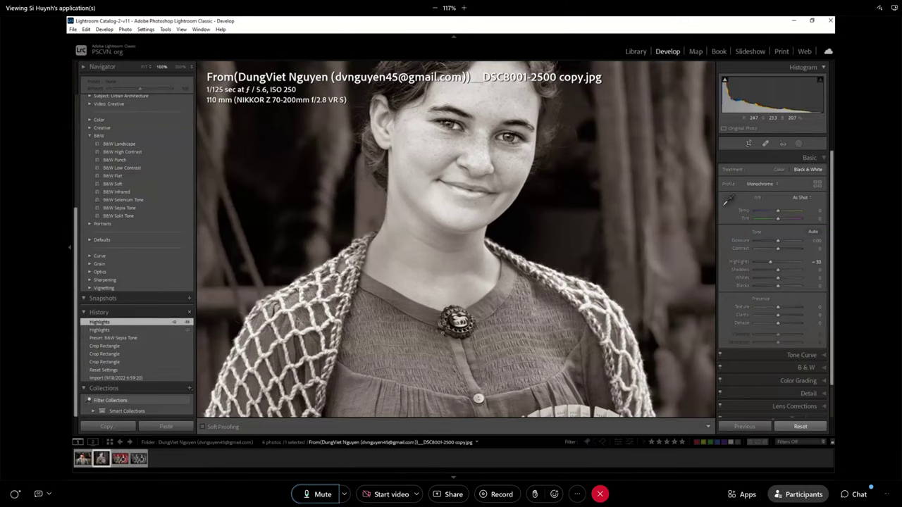
click(443, 334)
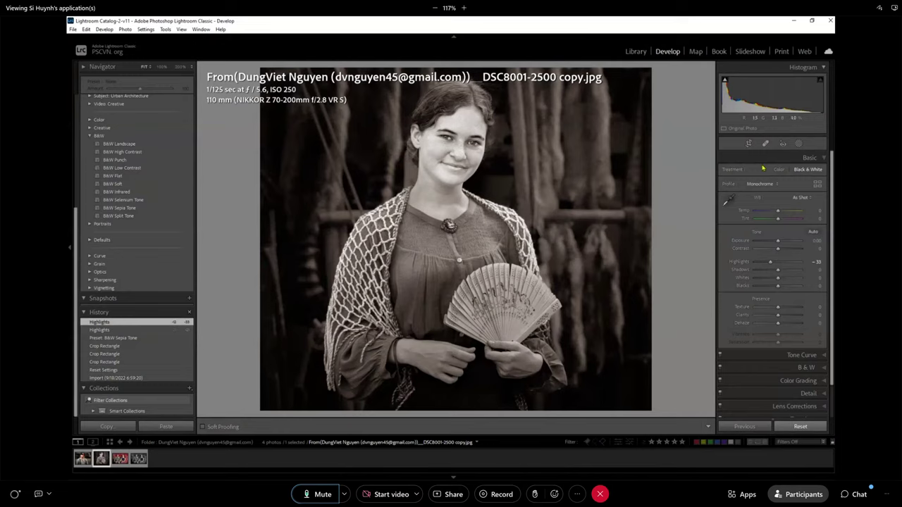
Step: View the man in the black hat, and compare the color and black-and-white versions of the seated couple
click(83, 459)
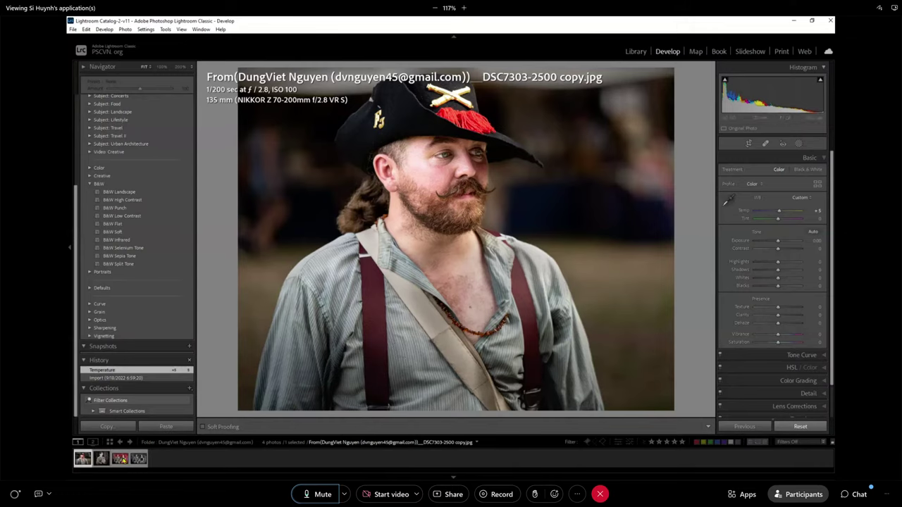
click(119, 459)
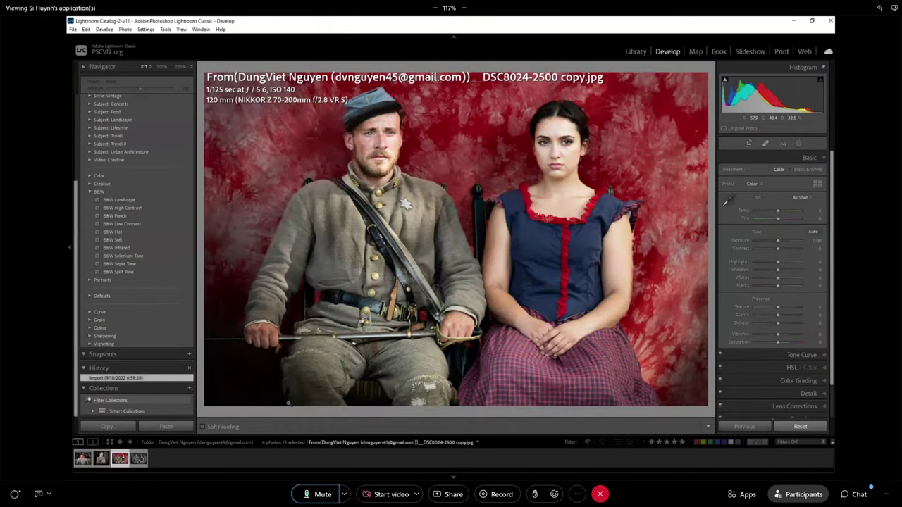
click(138, 460)
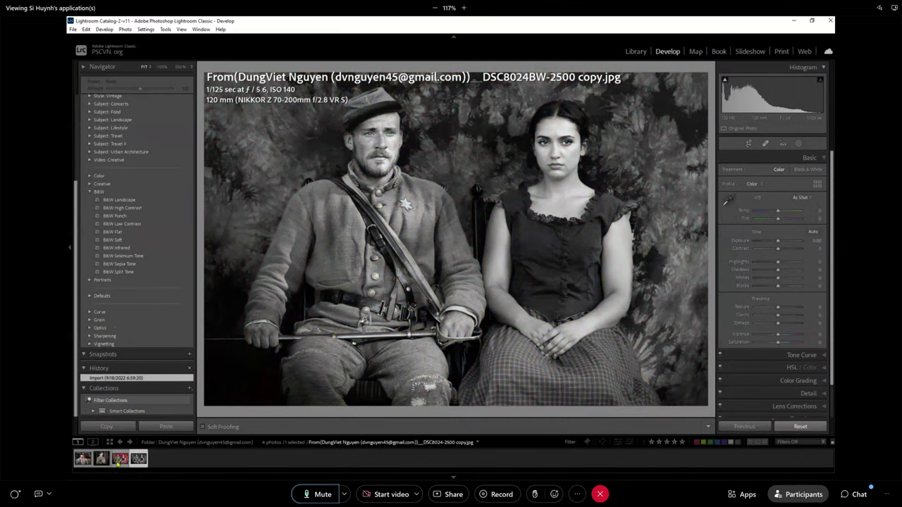
click(120, 458)
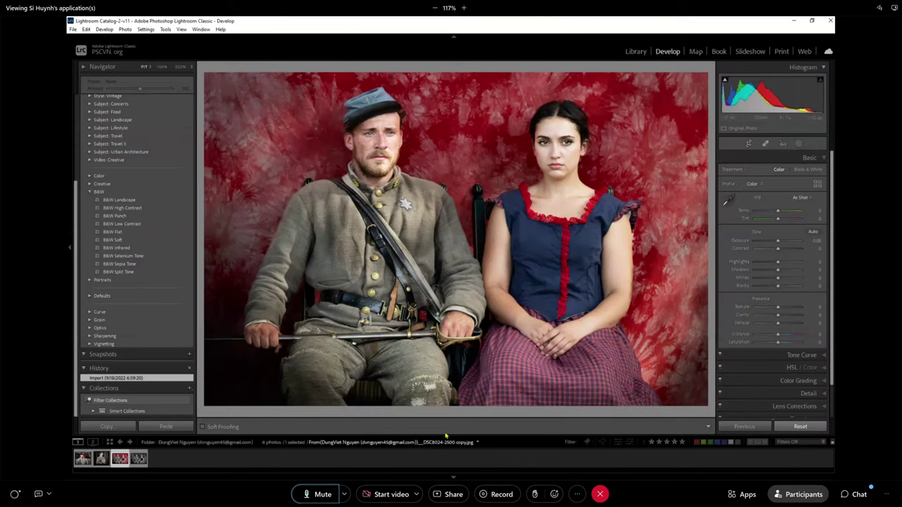
click(138, 460)
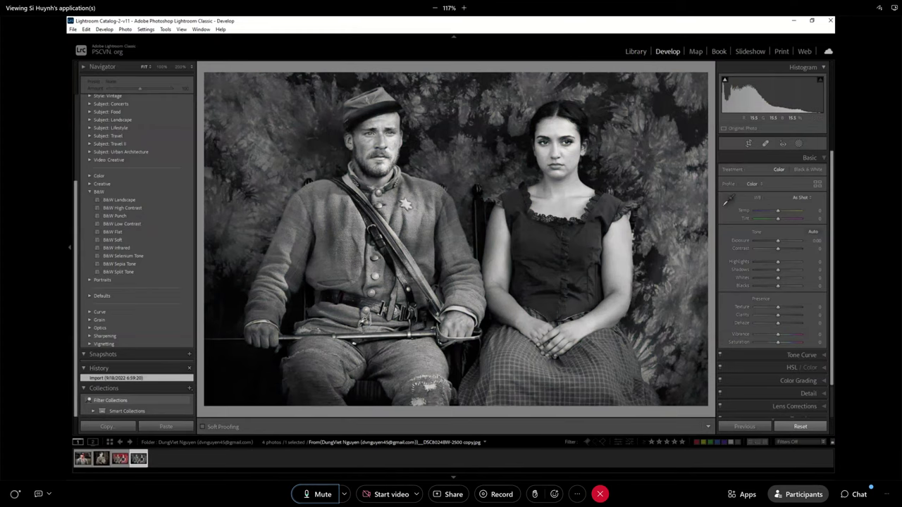
Step: Review the black hat portrait and the sepia fan portrait again, ending on the couple's black-and-white version
click(82, 460)
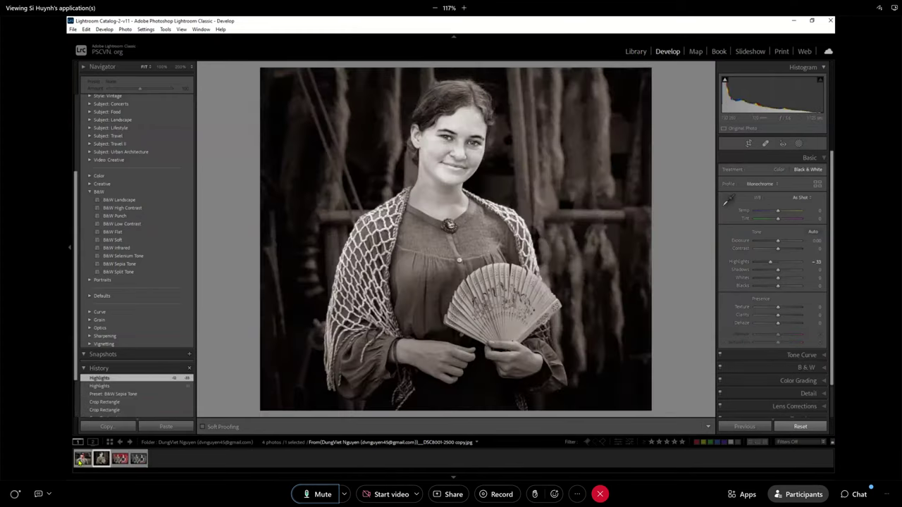
click(81, 460)
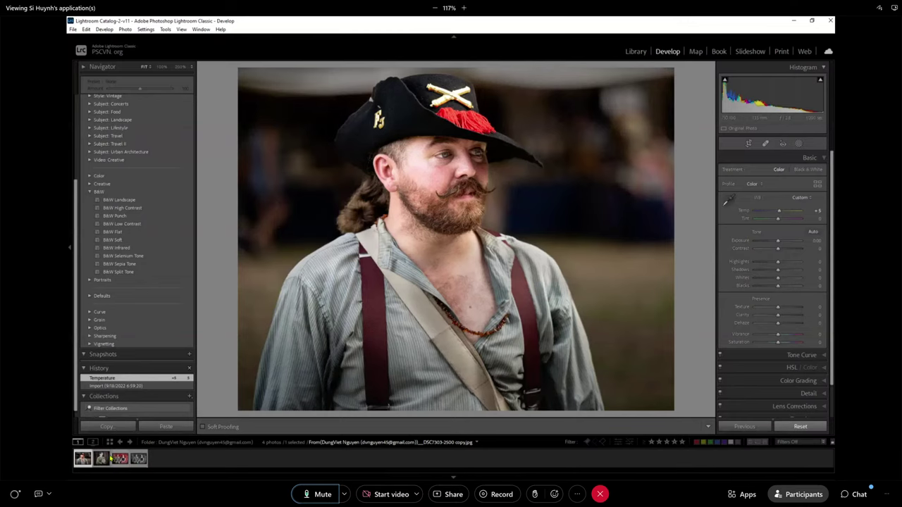
click(102, 460)
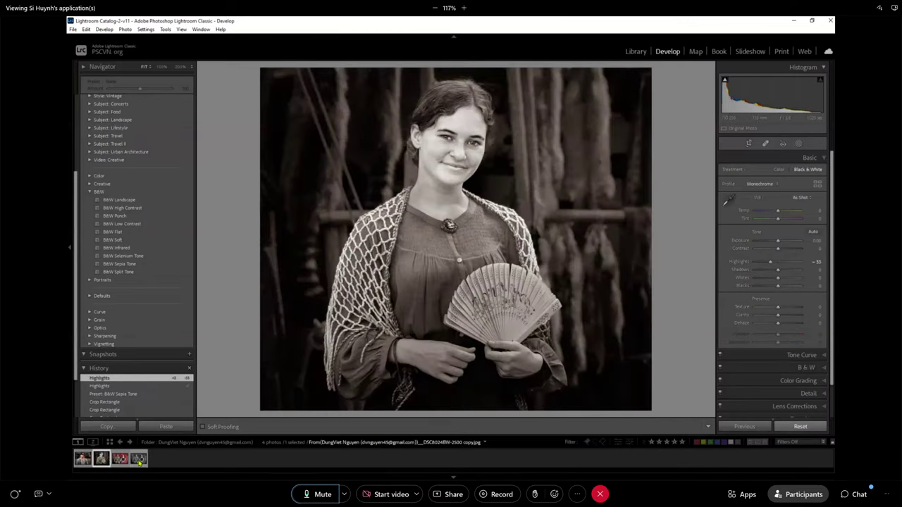
click(139, 459)
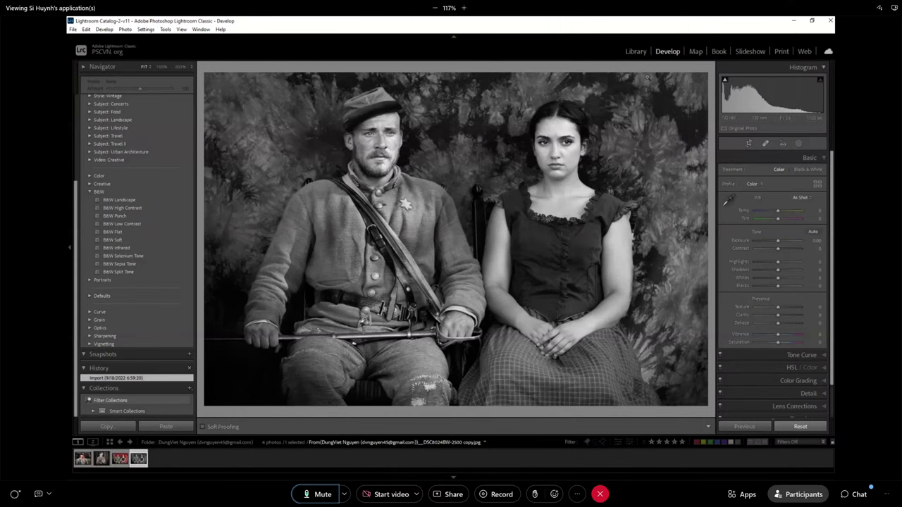
Step: Return to the Library, open the fourth member folder under 2022-09-18, and inspect the okra flower's center and petals at 100% zoom
click(636, 51)
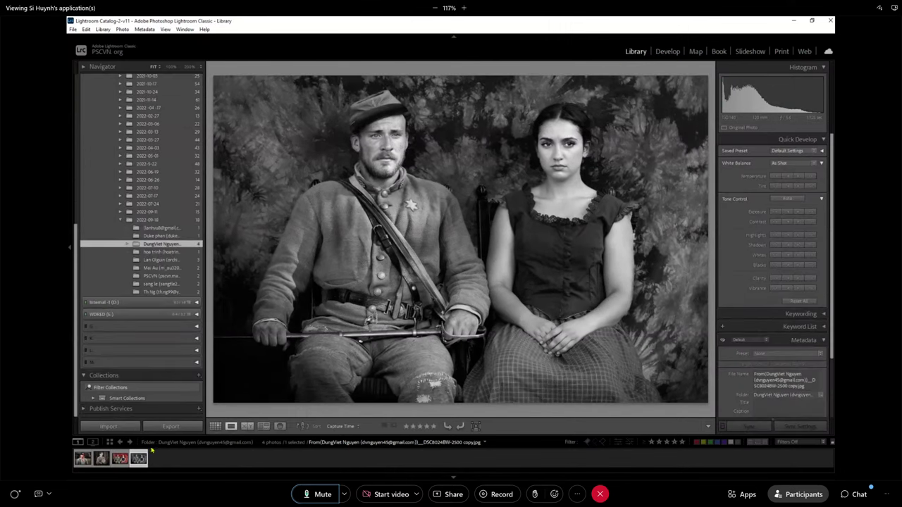
click(169, 252)
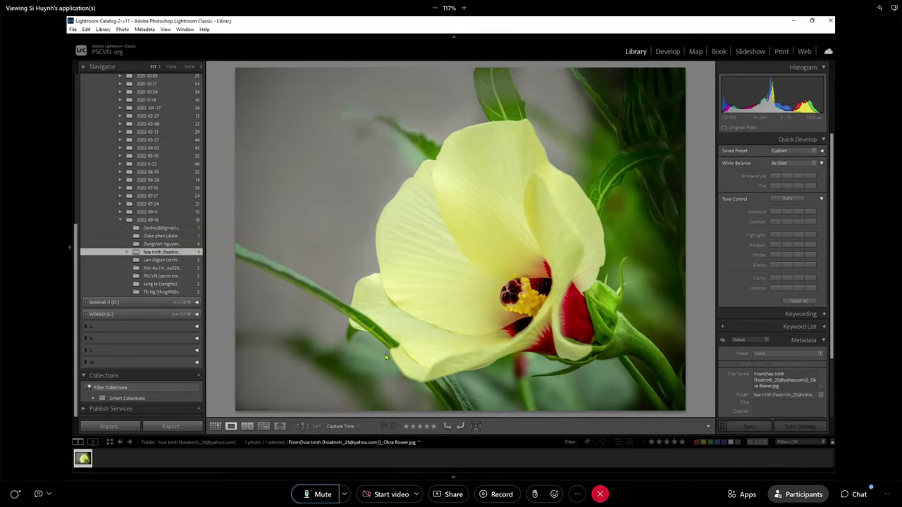
click(483, 275)
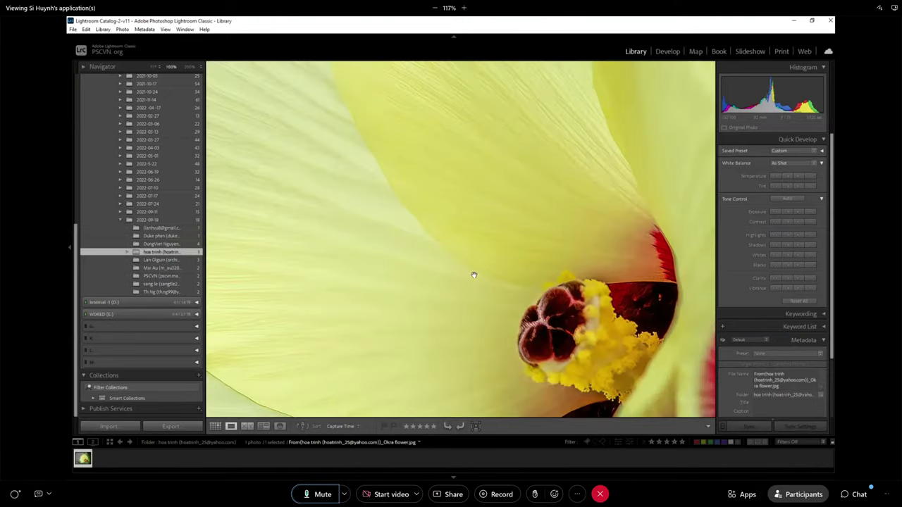
click(572, 335)
click(392, 317)
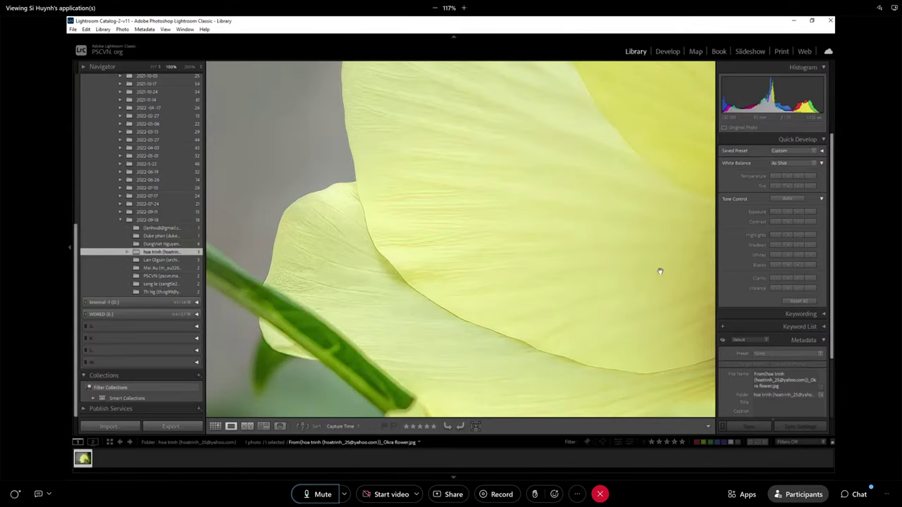
drag(523, 241, 653, 418)
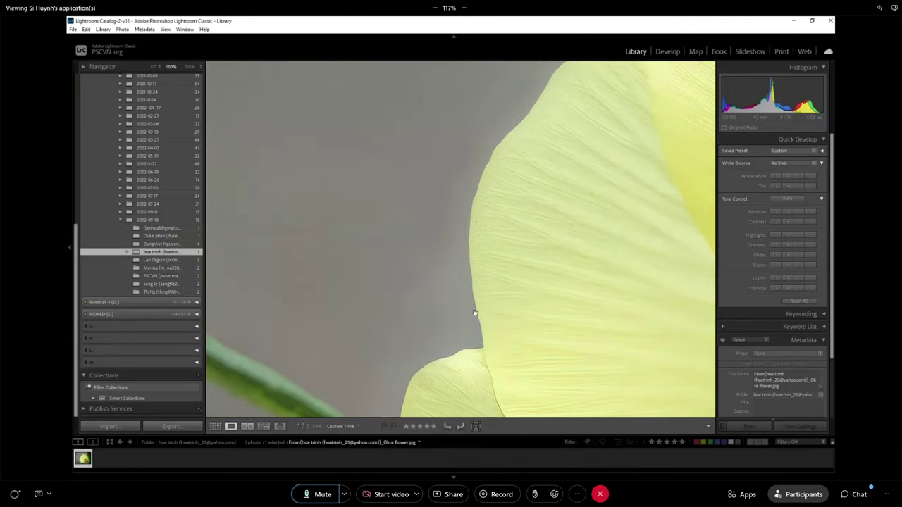
click(632, 335)
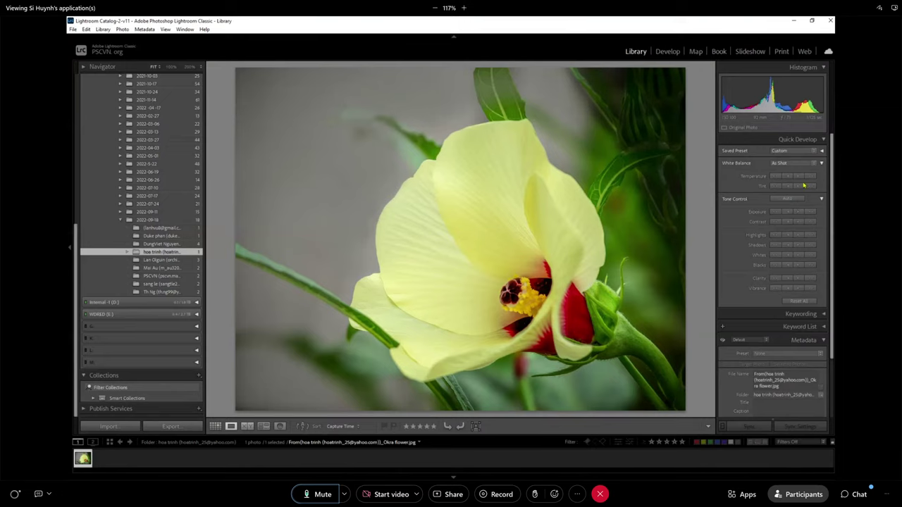
Step: Try Highlights at +4 on the okra flower in Develop, and reset all of the photo's adjustments
click(668, 52)
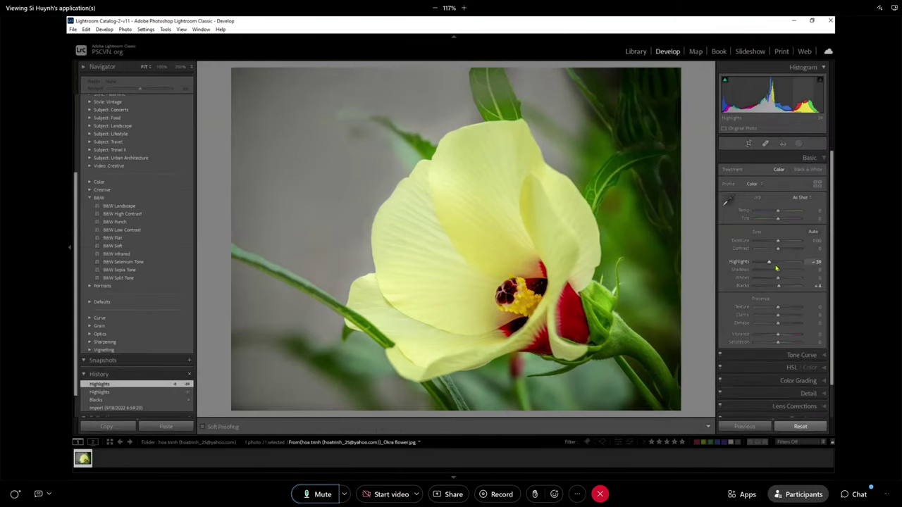
drag(771, 263, 779, 264)
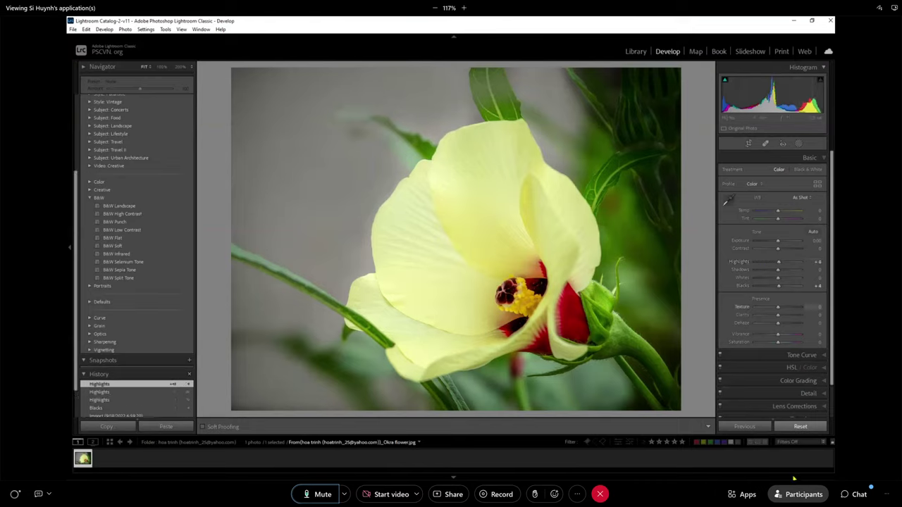
click(796, 426)
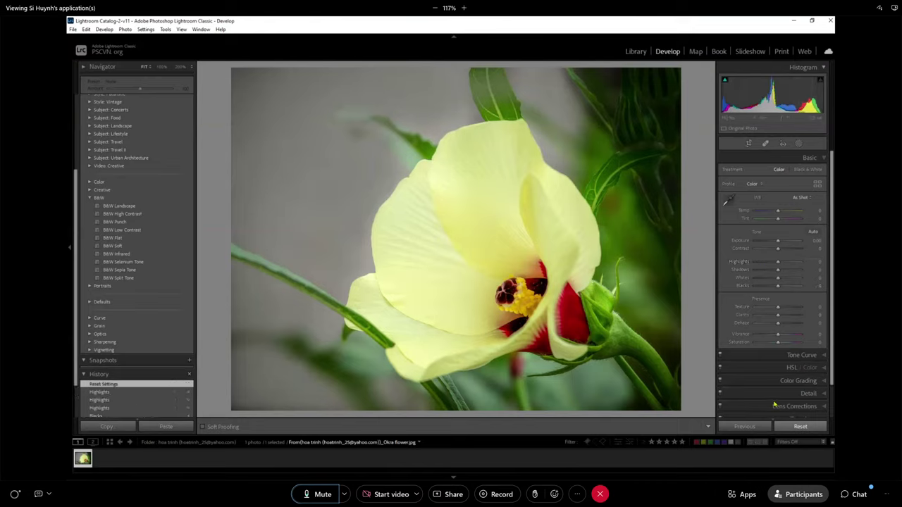
Step: Try different Highlights levels on the okra flower while inspecting the petal detail at 100% zoom, and settle on -65
drag(778, 262, 765, 263)
click(441, 282)
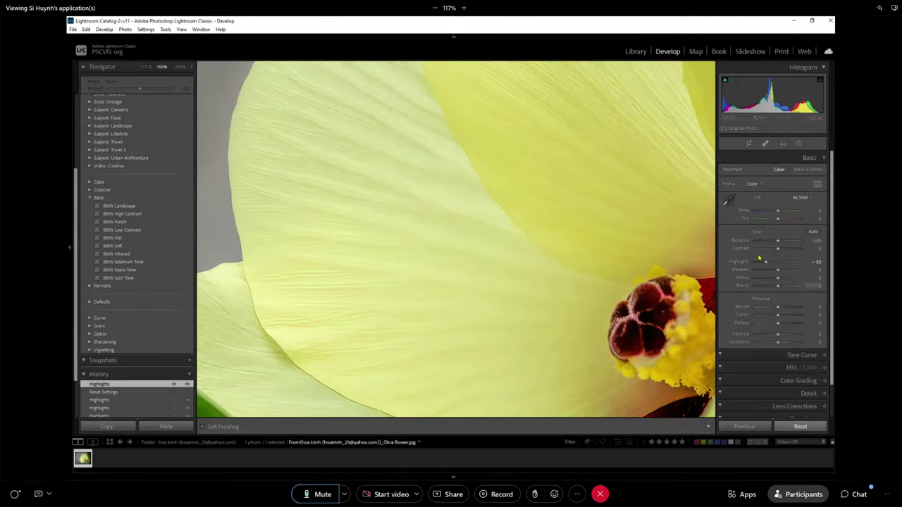
drag(768, 262, 778, 262)
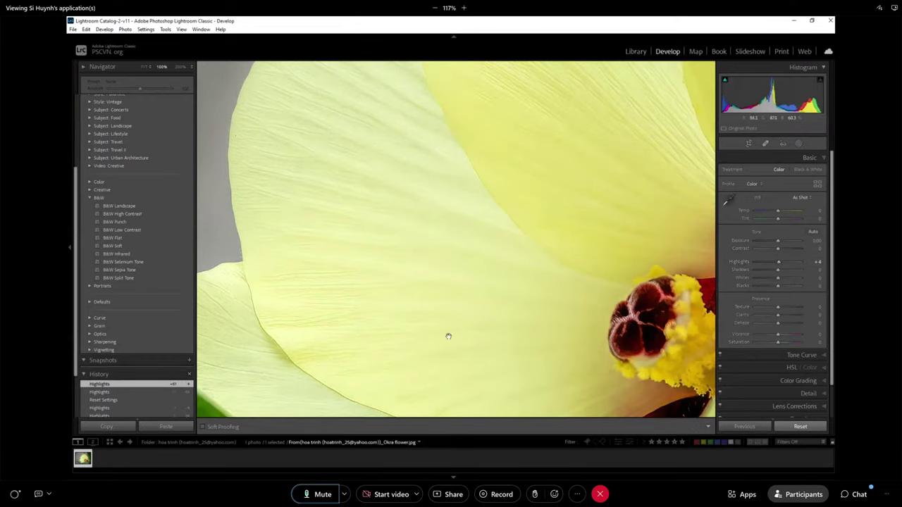
drag(447, 334, 507, 119)
drag(479, 191, 437, 324)
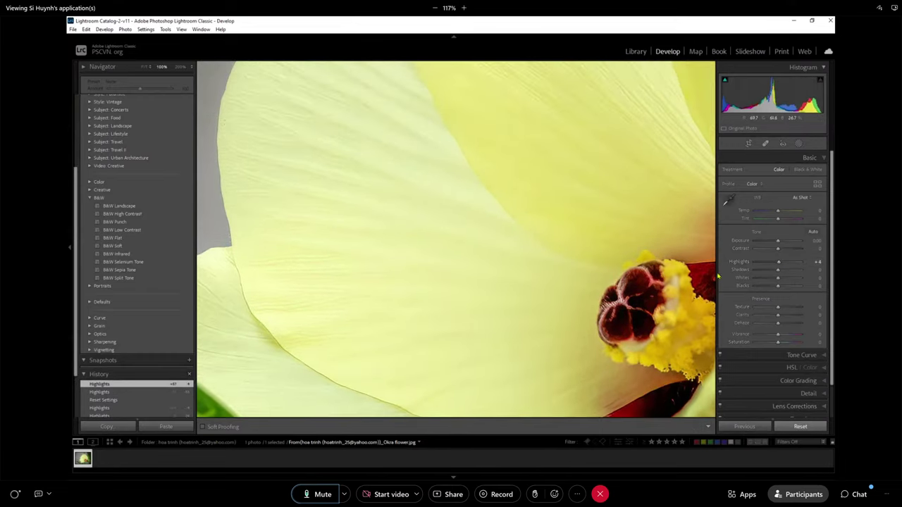
drag(778, 263, 761, 264)
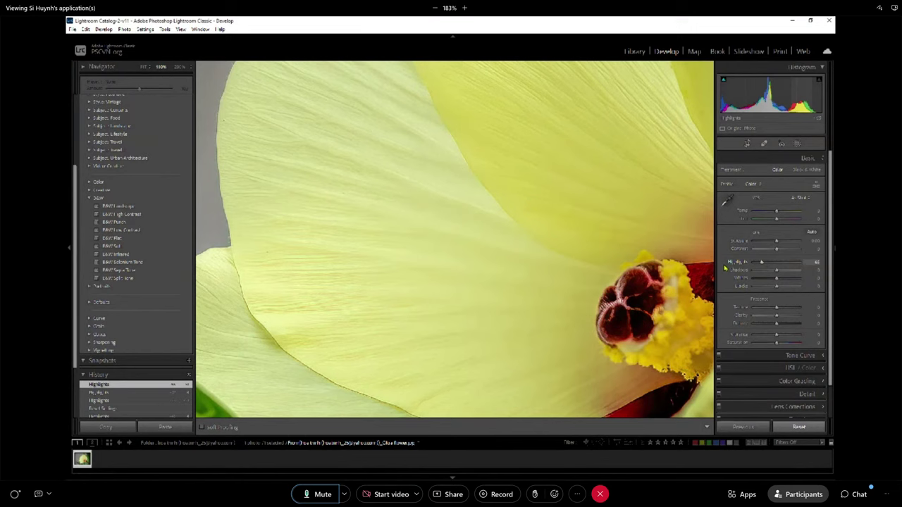
click(514, 251)
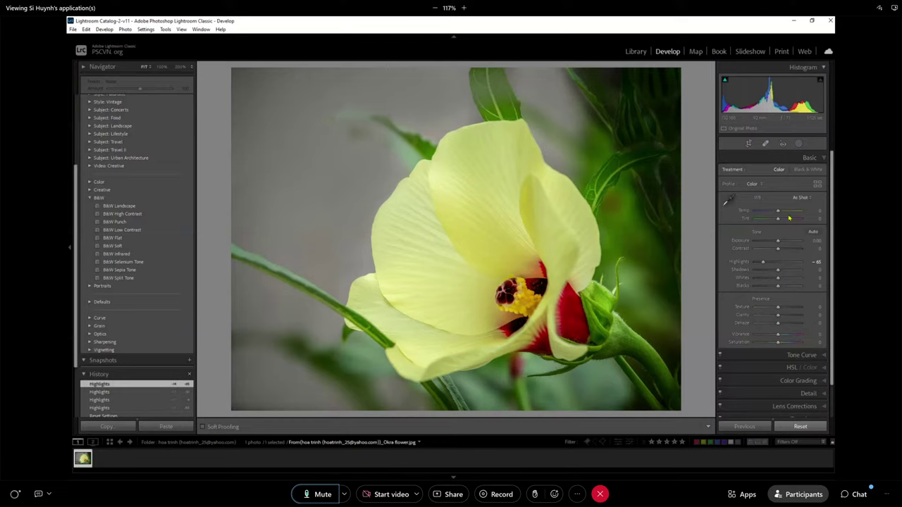
Step: Lower the okra flower's yellow luminance to -20 and slightly raise its yellow saturation
click(790, 368)
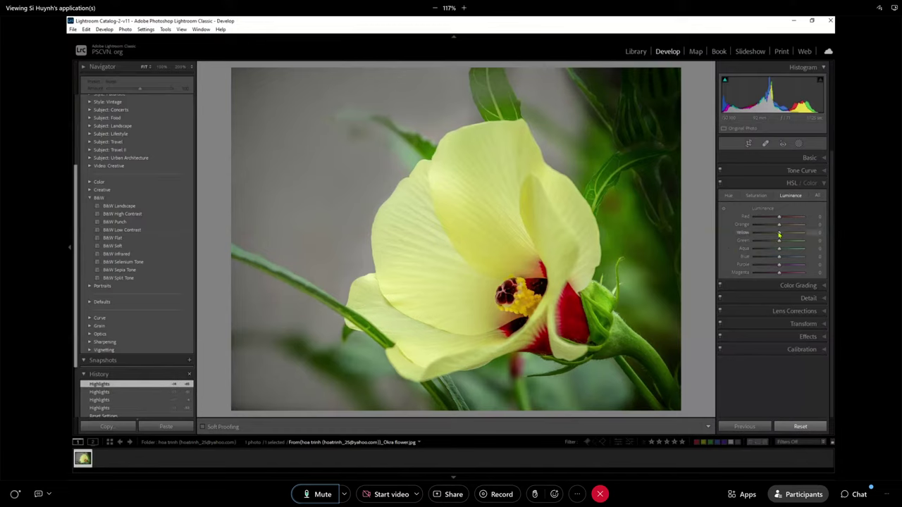
drag(780, 235, 774, 237)
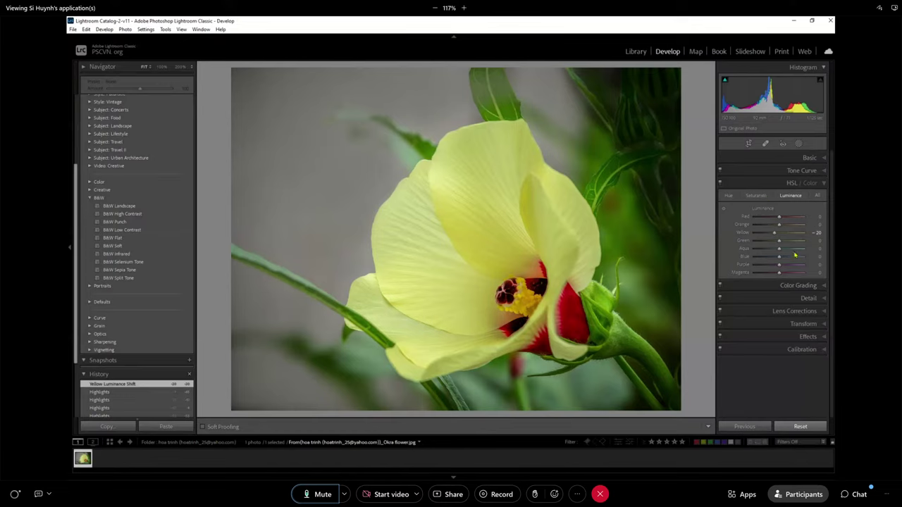
click(756, 196)
drag(784, 234, 788, 236)
Step: Adjust the okra flower's tone curve with Lights at +22 and Highlights at -34
click(811, 158)
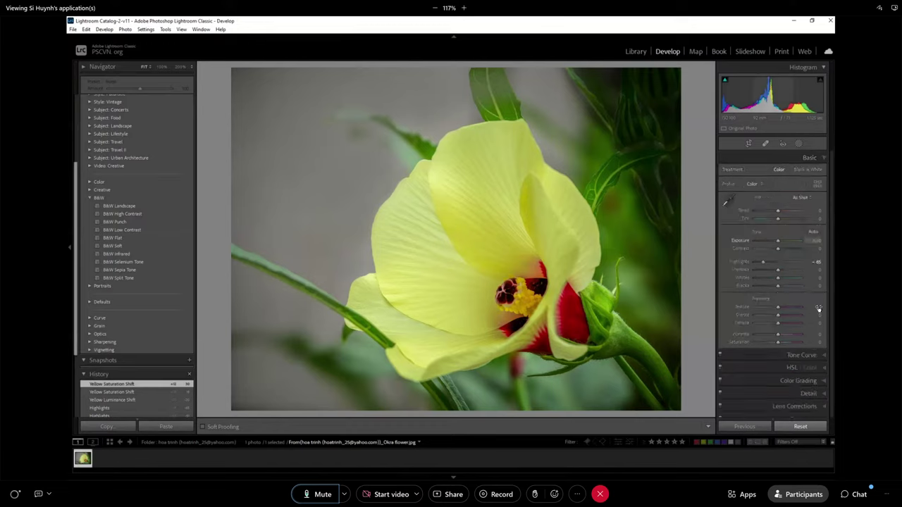
click(809, 355)
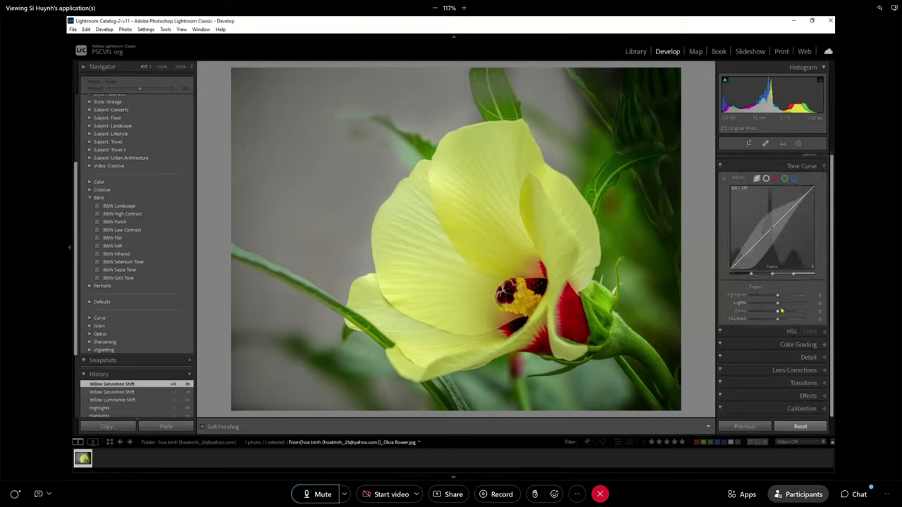
drag(778, 303, 784, 301)
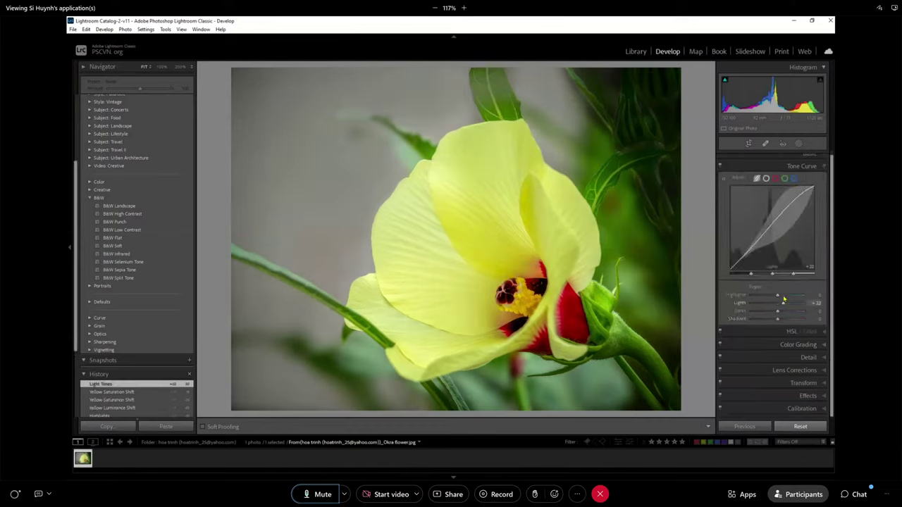
drag(776, 295, 766, 295)
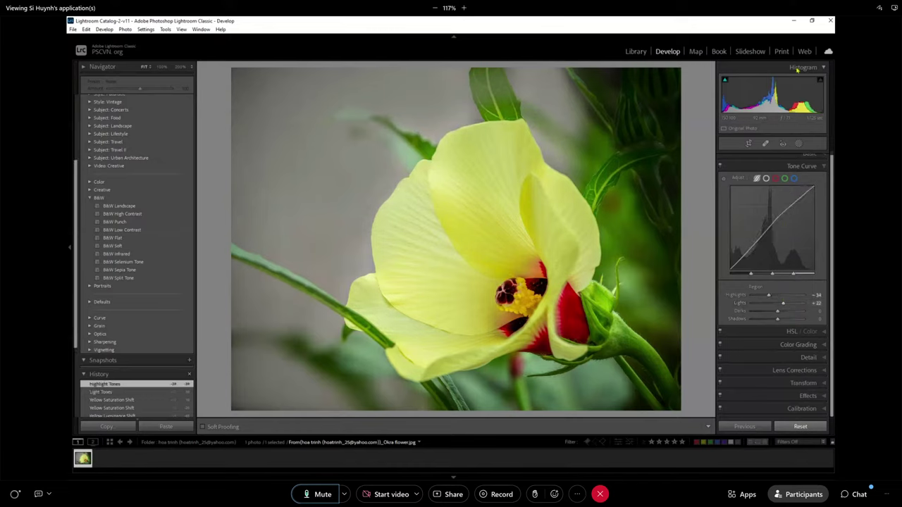
Step: Raise the okra flower's Clarity to +23
scroll(828, 180, up, 1)
click(809, 157)
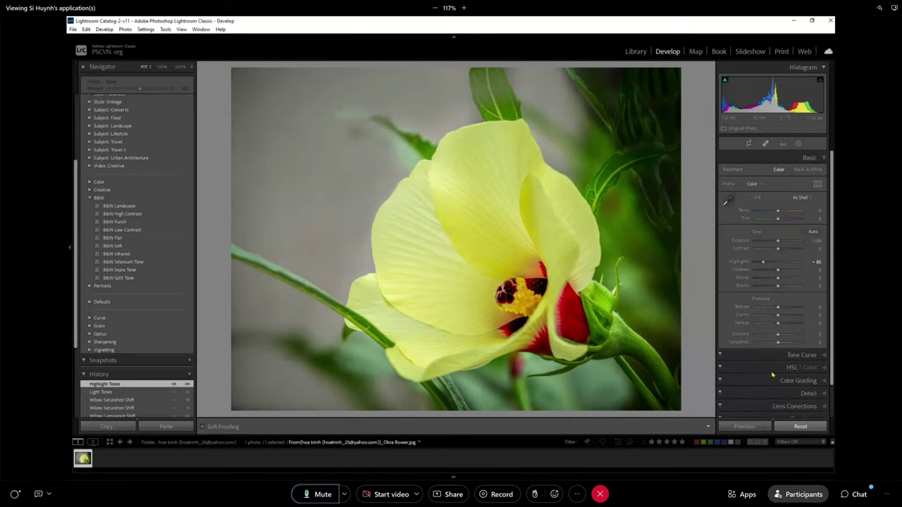
drag(774, 317, 782, 317)
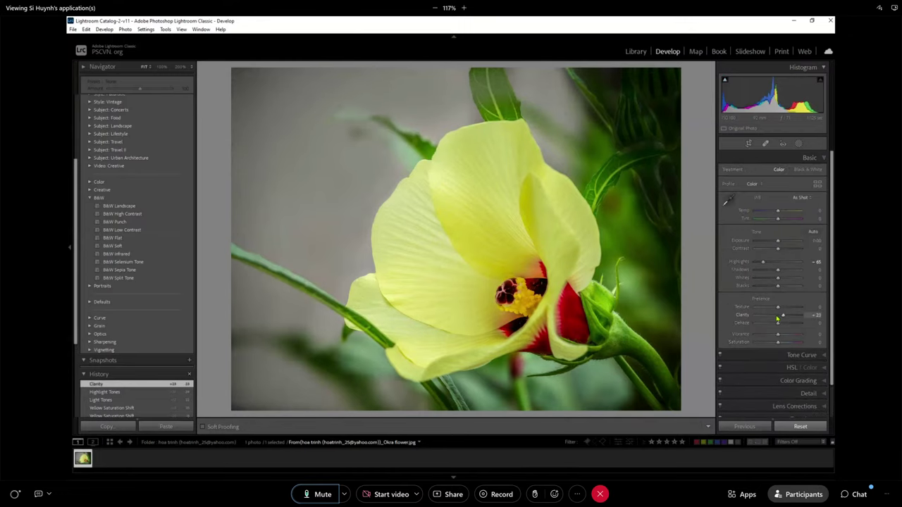
Step: Compare the okra flower before and after editing side by side, inspecting petals, leaves and dark background at 100% zoom, and return to the single view
key(y)
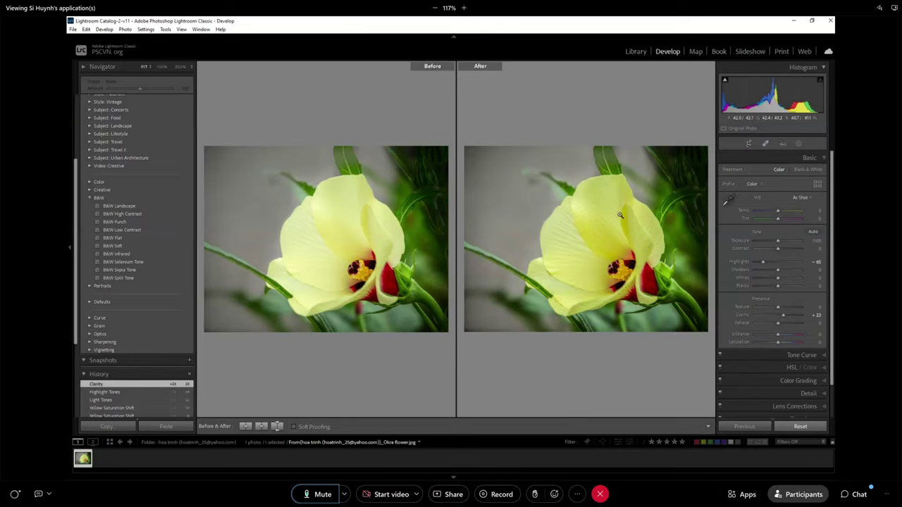
click(490, 259)
drag(550, 249, 463, 226)
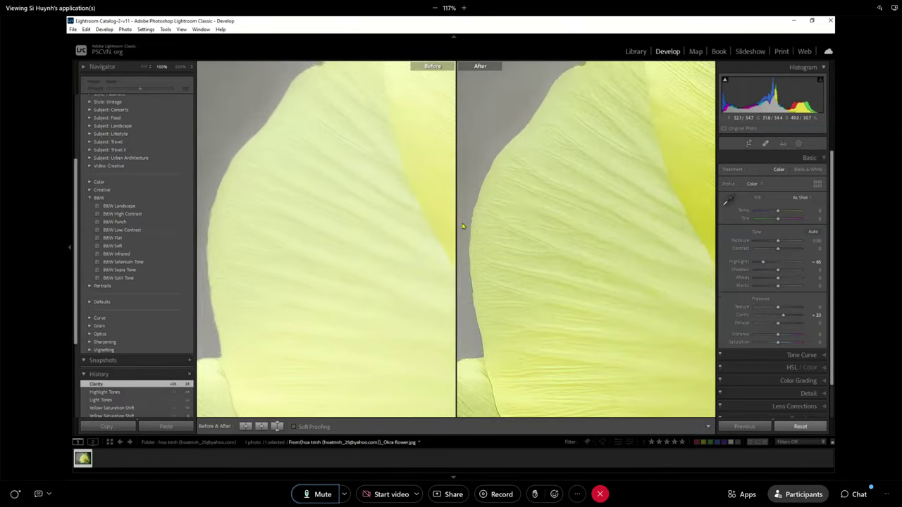
click(498, 195)
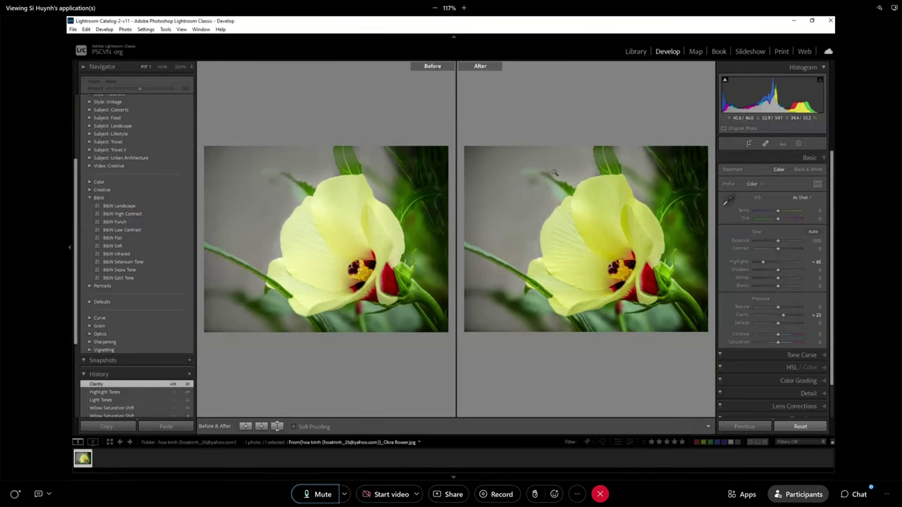
click(557, 176)
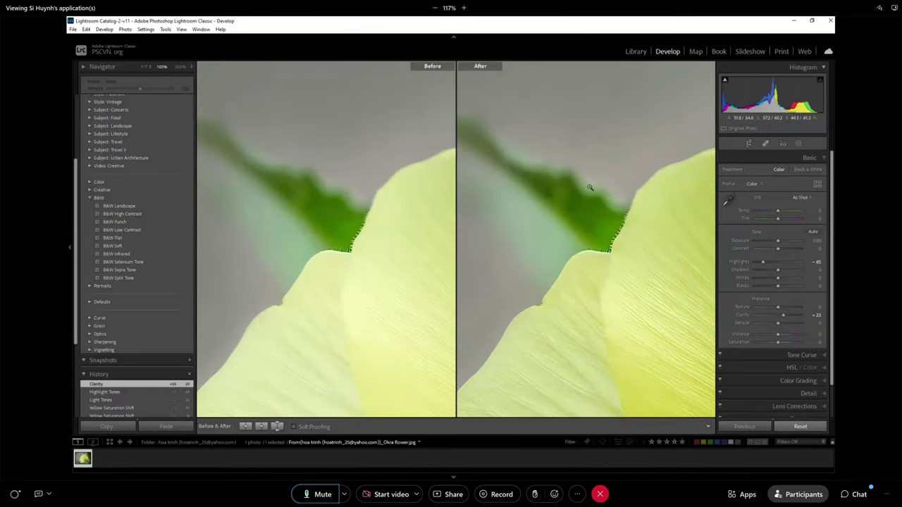
click(591, 187)
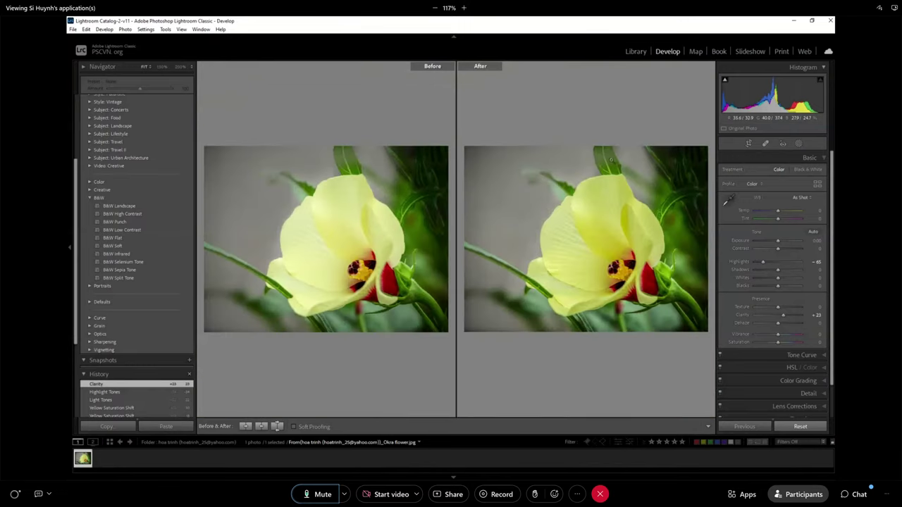
click(603, 165)
click(626, 172)
click(701, 187)
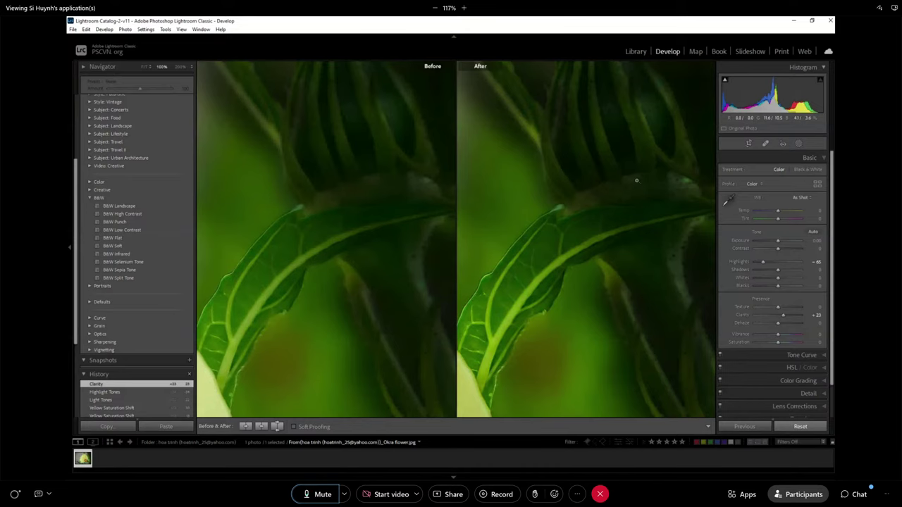
click(634, 181)
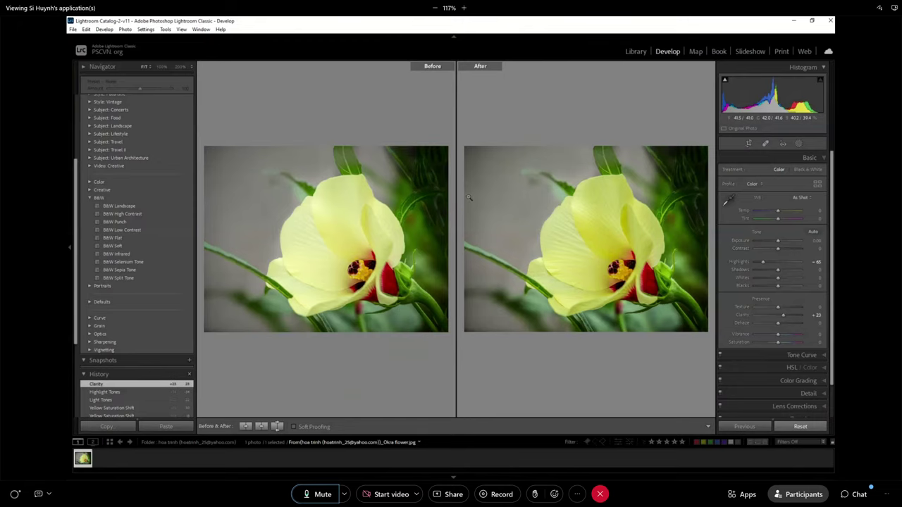
key(y)
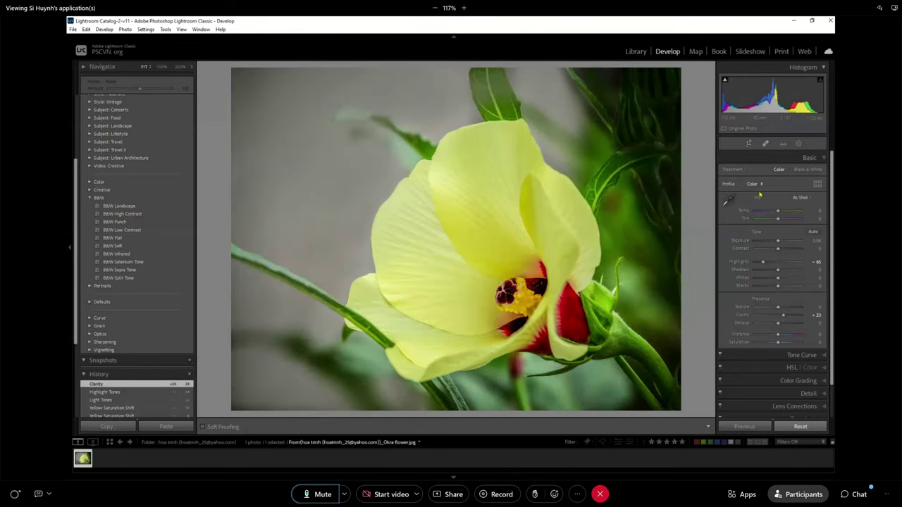
click(645, 148)
click(644, 155)
Step: Return to the Library, open the fifth member folder under 2022-09-18, and inspect the soldier portrait up close
click(635, 51)
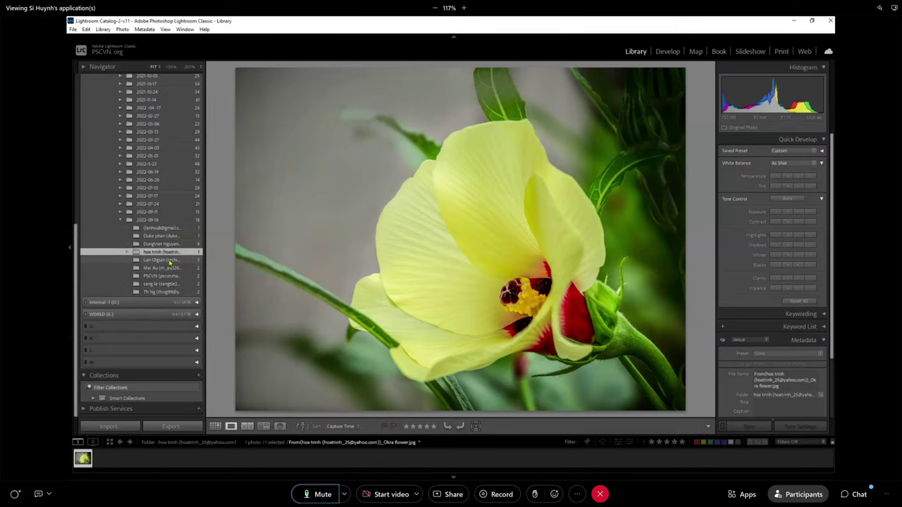
click(169, 261)
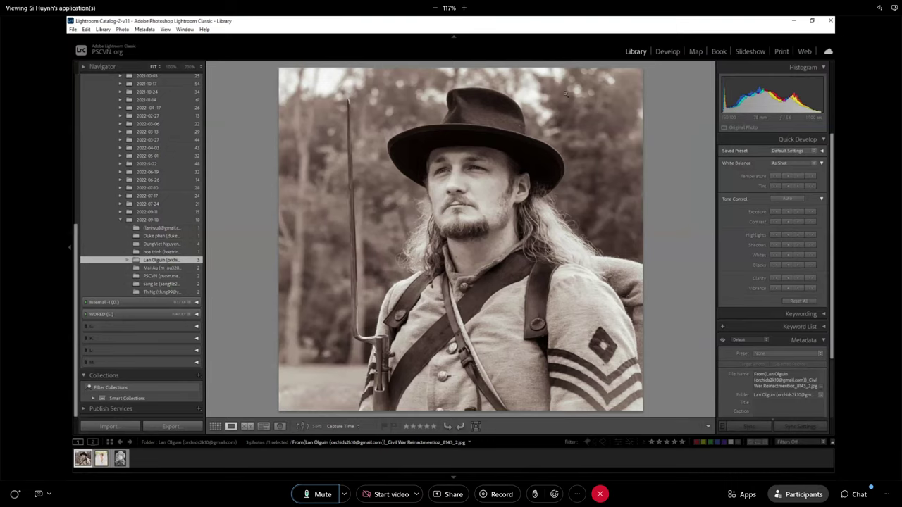
click(465, 228)
click(356, 362)
Step: Set Highlights to -35 and Contrast to +19 on the soldier portrait in Develop, and check the hair and shoulder at 100% zoom
click(667, 52)
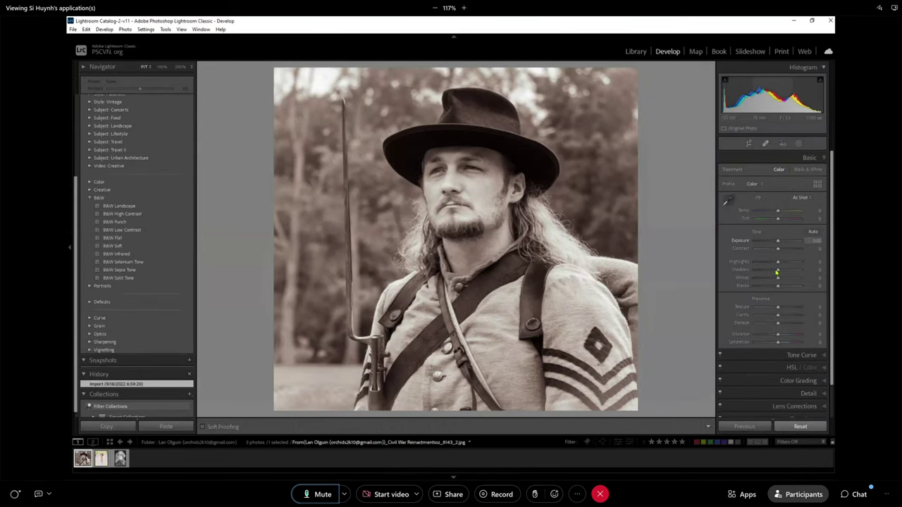
mouse_move(778, 262)
mouse_down()
mouse_move(769, 262)
mouse_move(790, 250)
mouse_move(782, 252)
mouse_up()
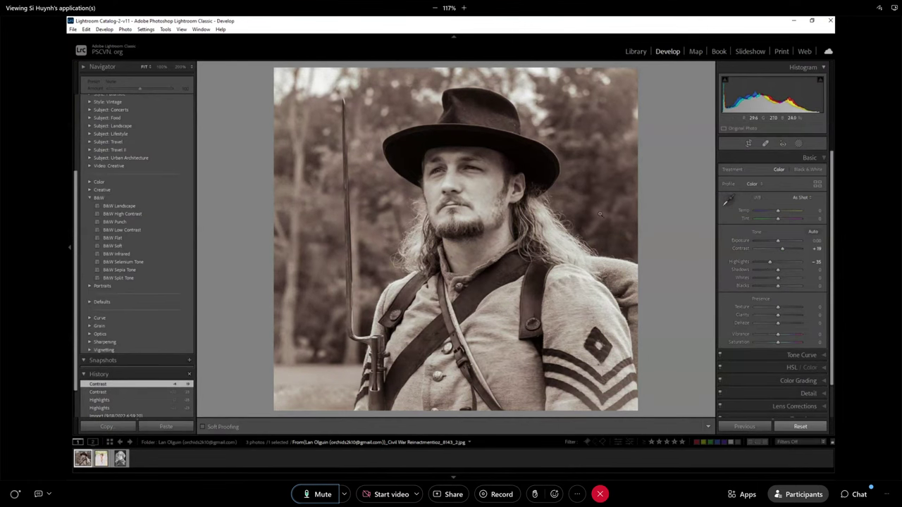
click(571, 252)
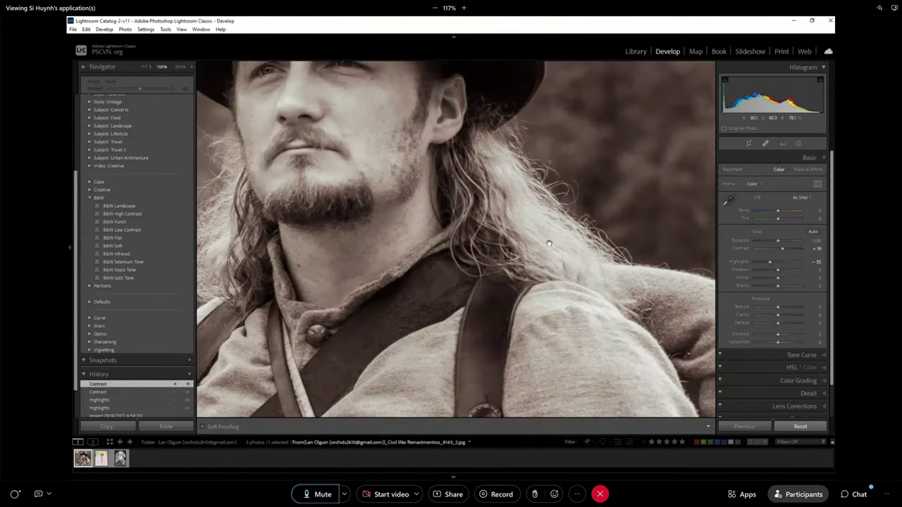
click(556, 247)
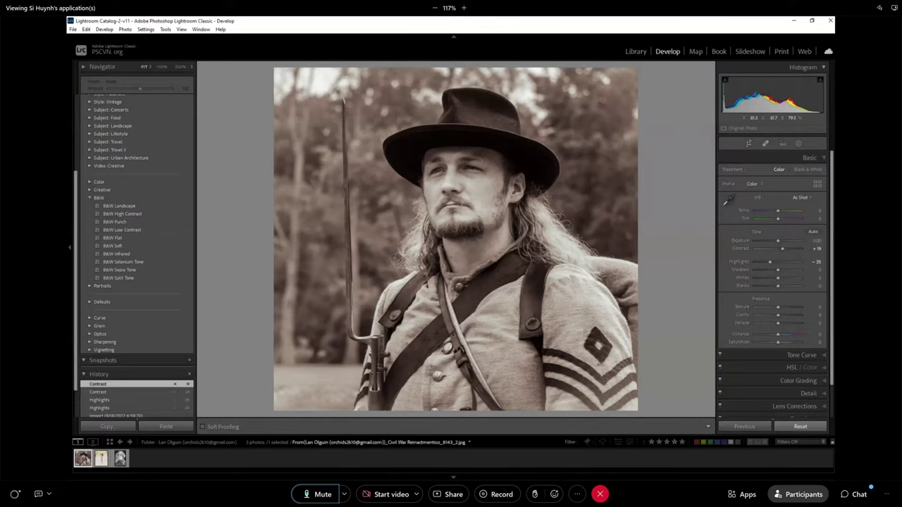
click(317, 80)
click(315, 123)
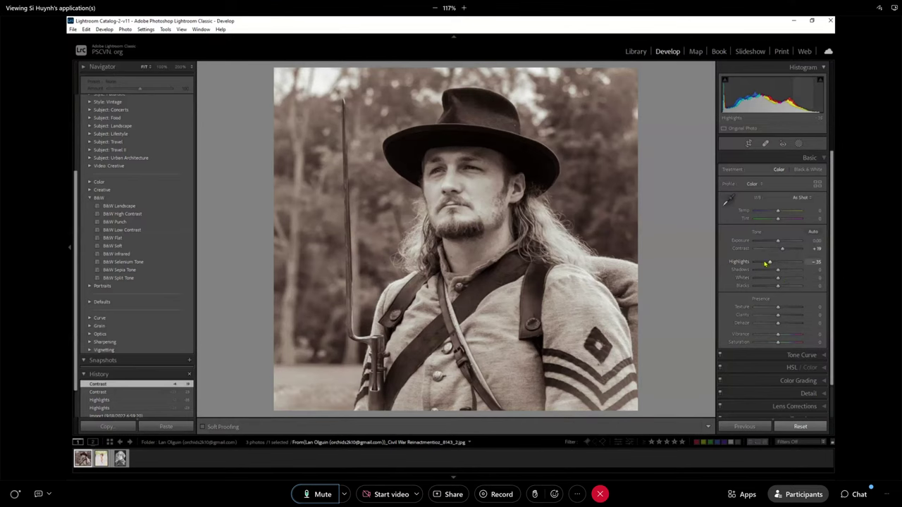
Step: Lower the soldier portrait's Highlights to -51, and inspect the face, hat and bayonet at 100% zoom
key(z)
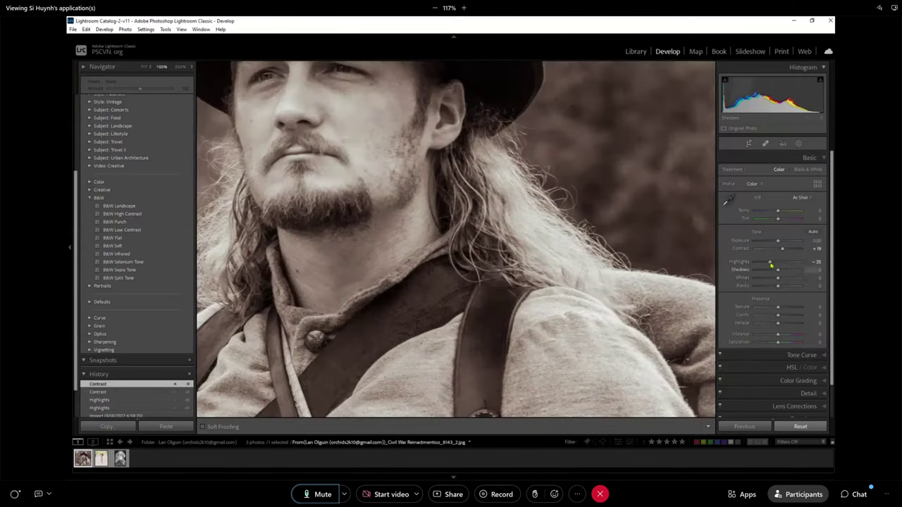
mouse_move(771, 264)
mouse_down()
mouse_move(779, 263)
mouse_move(765, 265)
mouse_up()
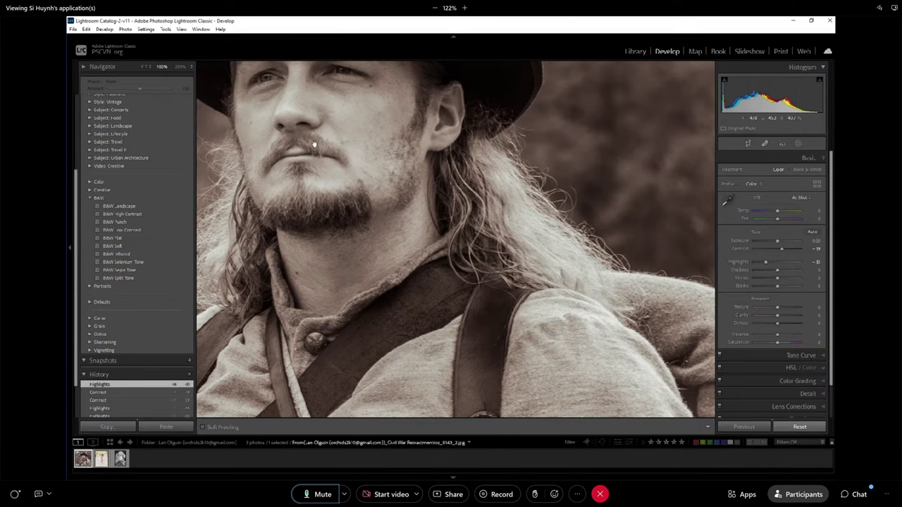
drag(316, 147, 371, 330)
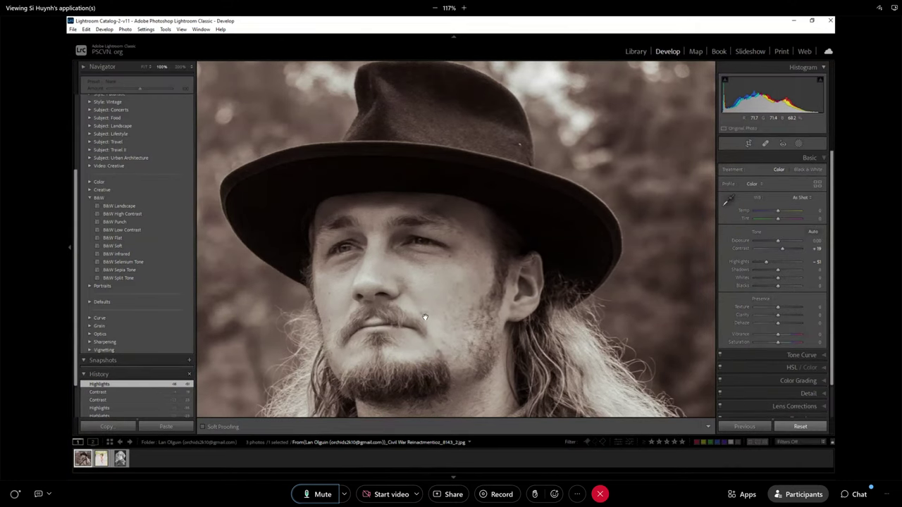
click(476, 299)
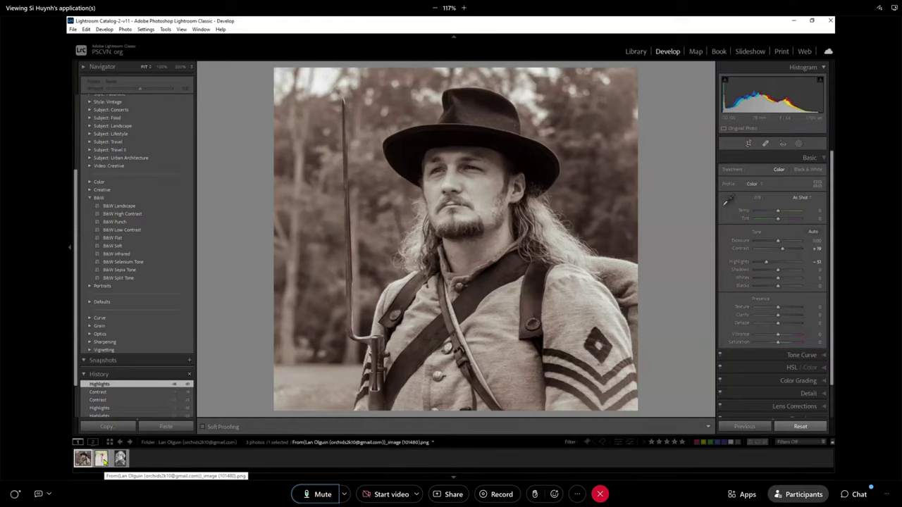
click(349, 169)
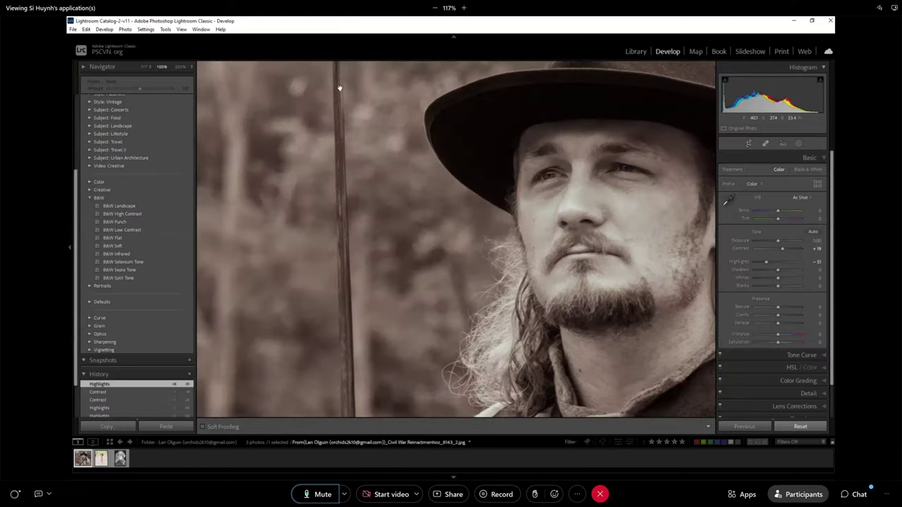
click(377, 255)
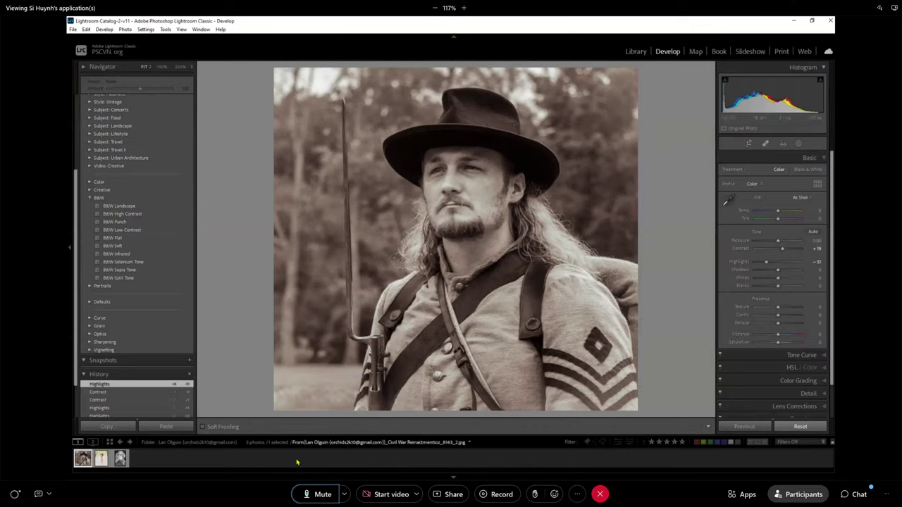
Step: Browse the other photos in the folder, including the dancer with the white veil
click(101, 459)
key(Left)
click(122, 456)
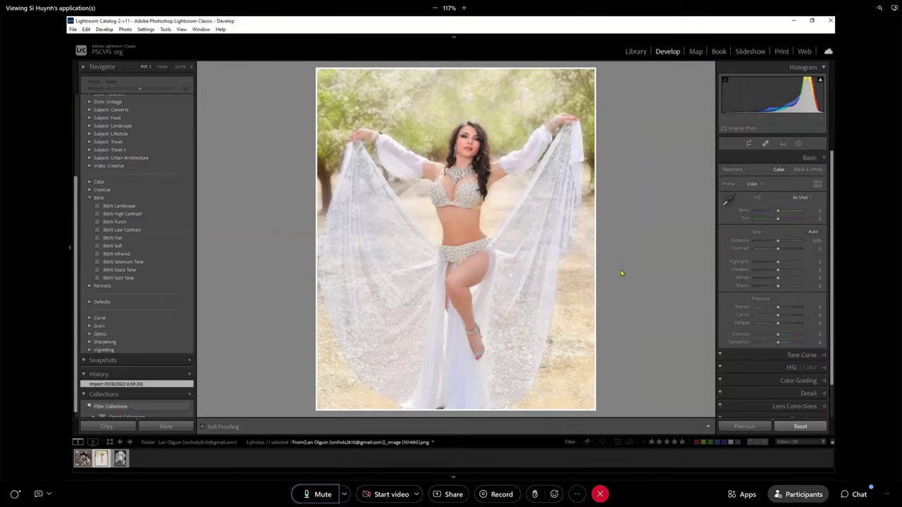
Step: Check the dancer photo at 100% zoom, and inspect the black-and-white portrait of the woman in the hat close up and in full
key(z)
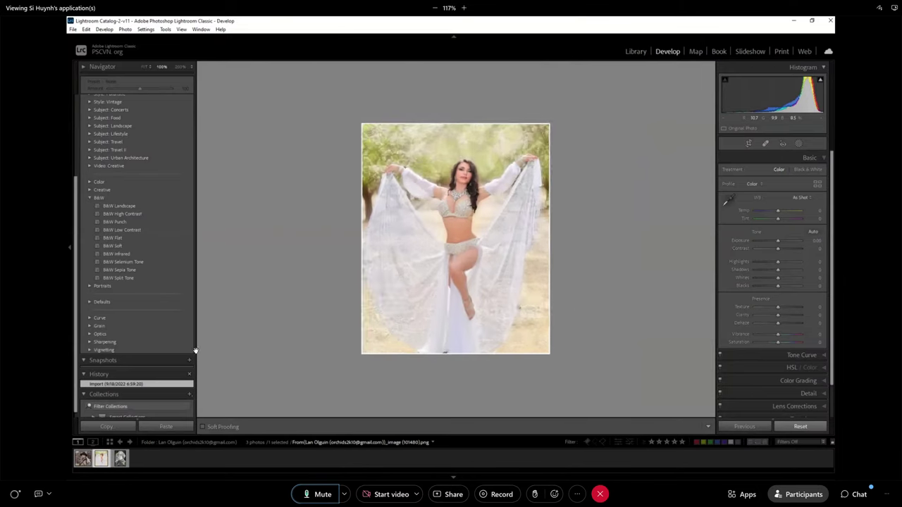
click(121, 458)
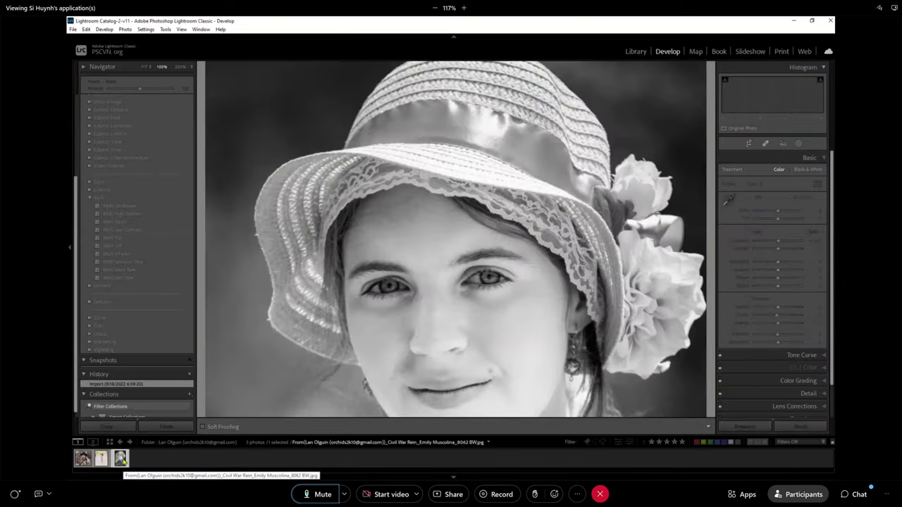
click(553, 207)
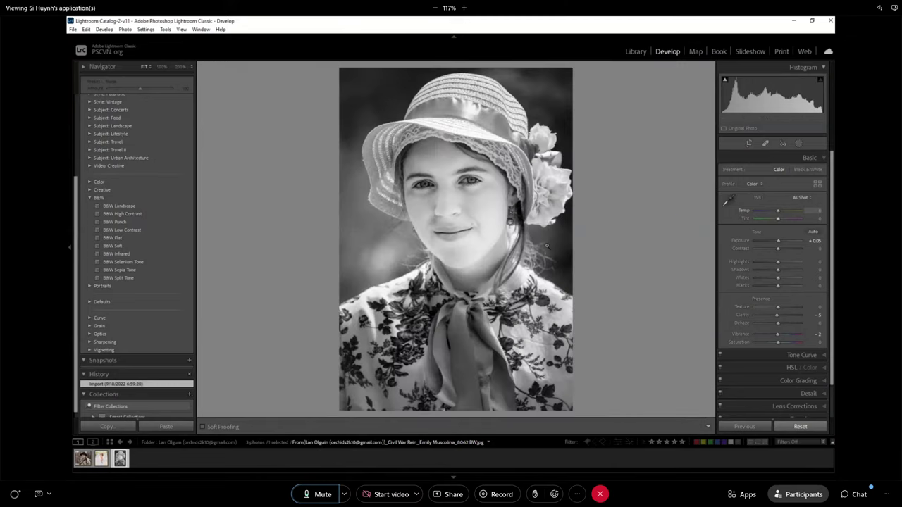
click(463, 244)
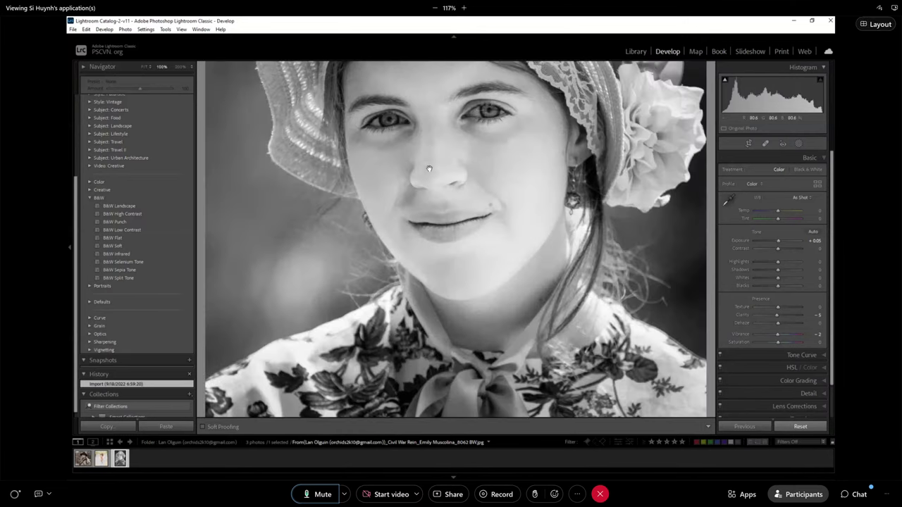
click(495, 240)
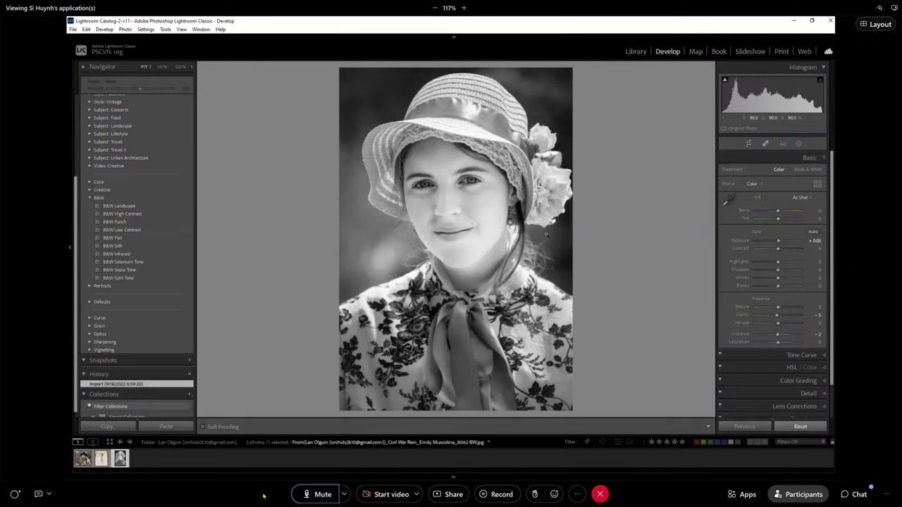
Step: Brush a mask over the portrait's lower face, bright background spot and shoulder, and set the mask's Highlights to -53
click(800, 144)
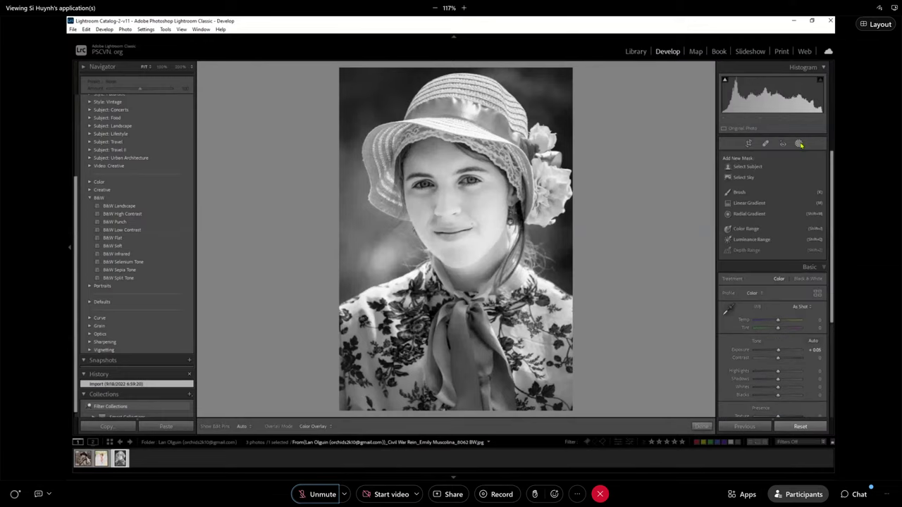
click(799, 191)
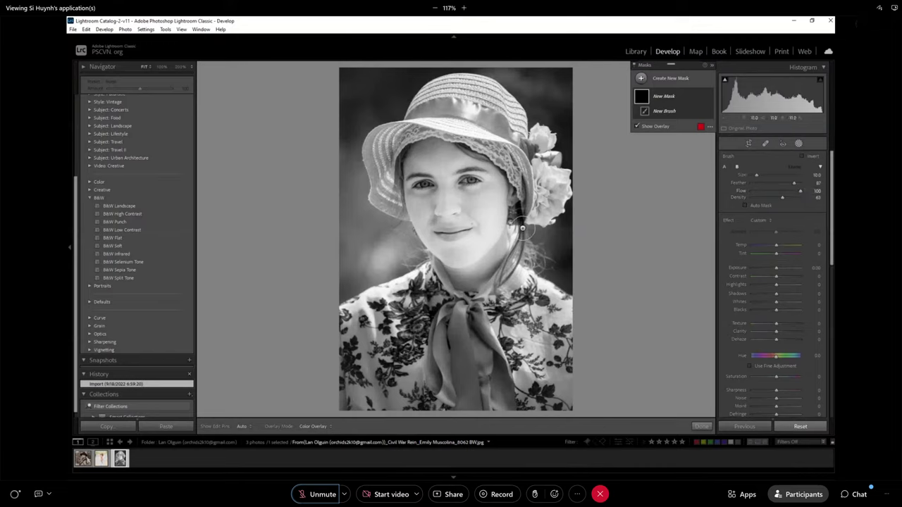
mouse_move(493, 206)
mouse_down()
mouse_move(481, 240)
mouse_move(458, 253)
mouse_move(423, 243)
mouse_up()
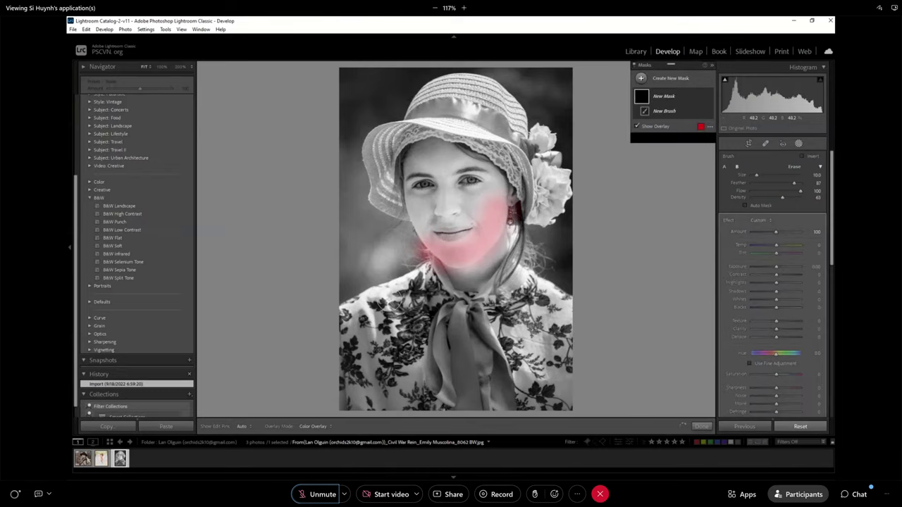
drag(380, 282, 352, 309)
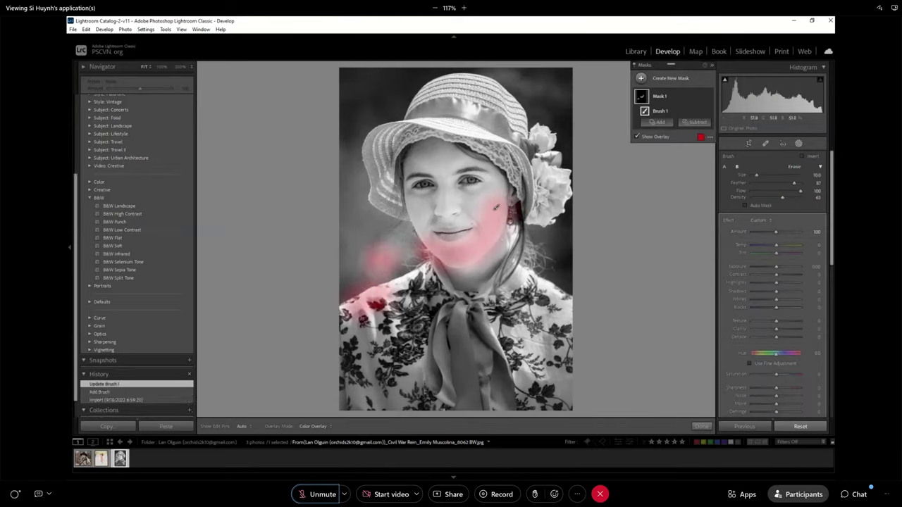
click(496, 207)
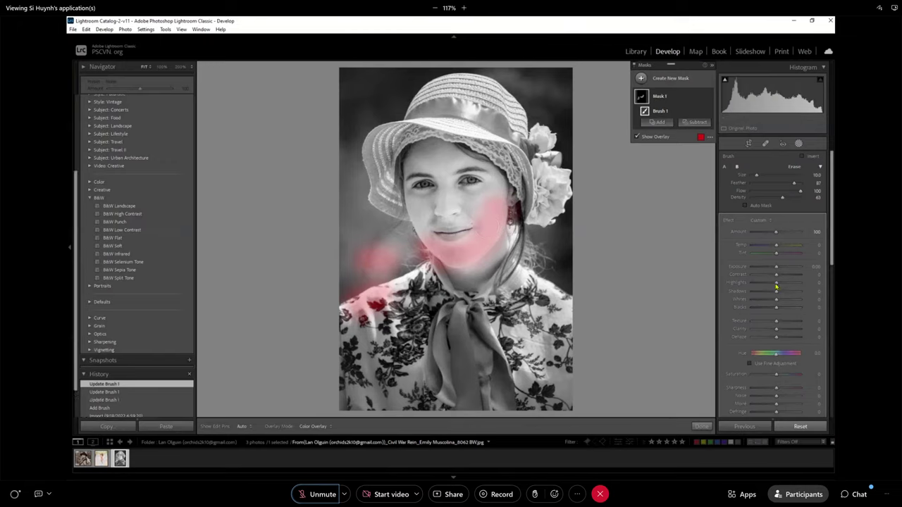
drag(776, 286, 762, 287)
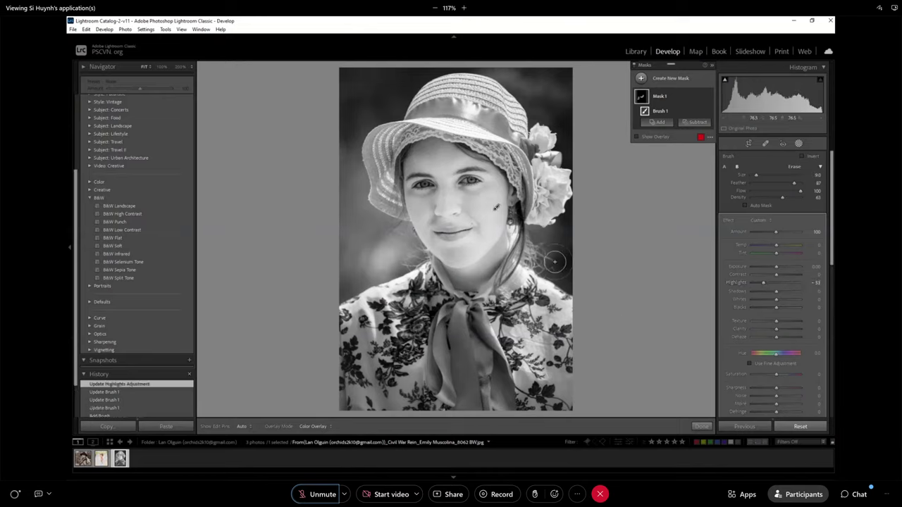
Step: Extend the brush mask over more bright areas of the cheek, background and collar, toggling the edit pins to check
click(496, 207)
click(413, 262)
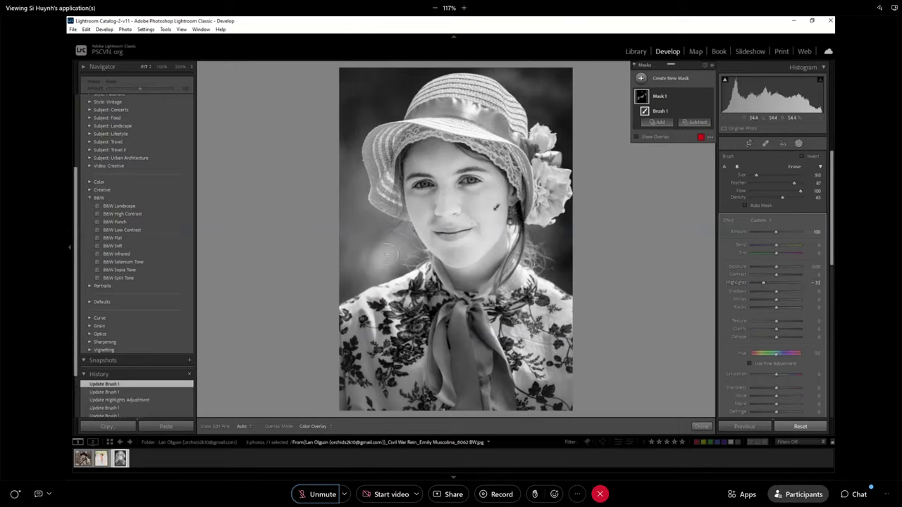
drag(361, 268, 476, 285)
key(h)
key(h)
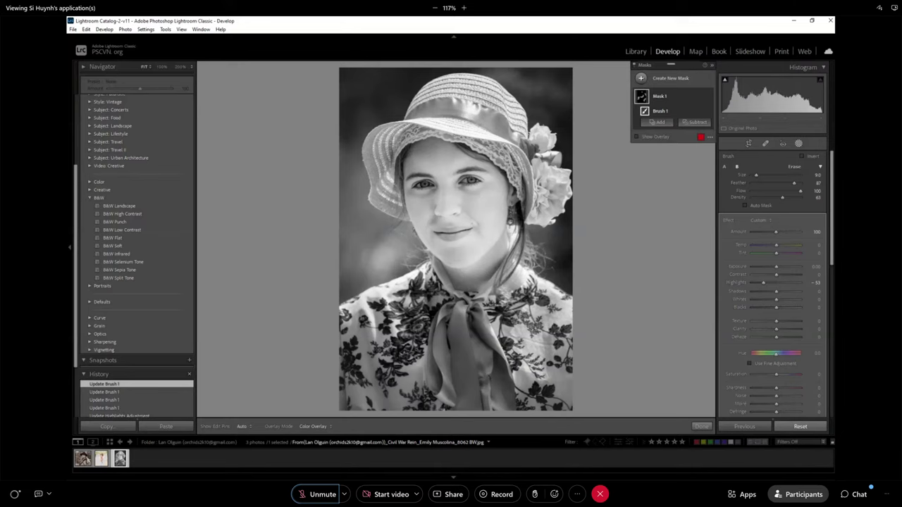
Step: Compare the portrait before and after side by side, and inspect the hat, face and blouse at 100% zoom
key(y)
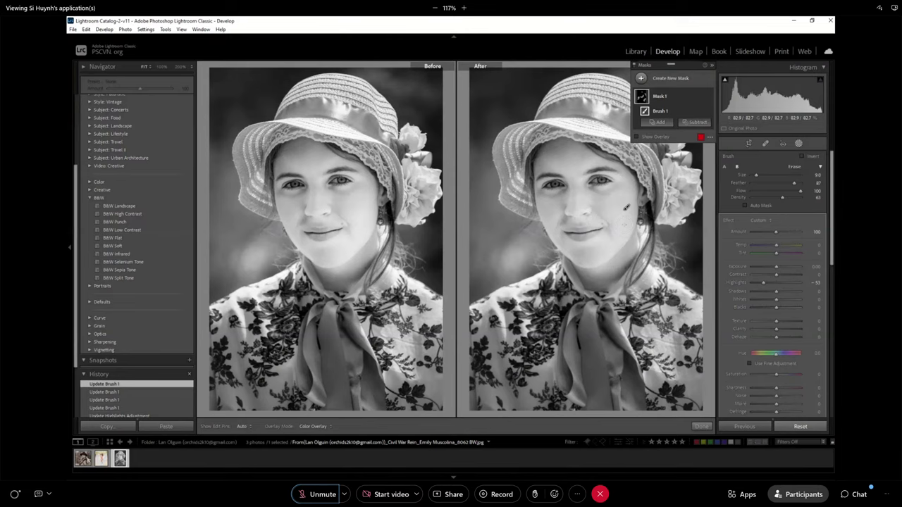
key(y)
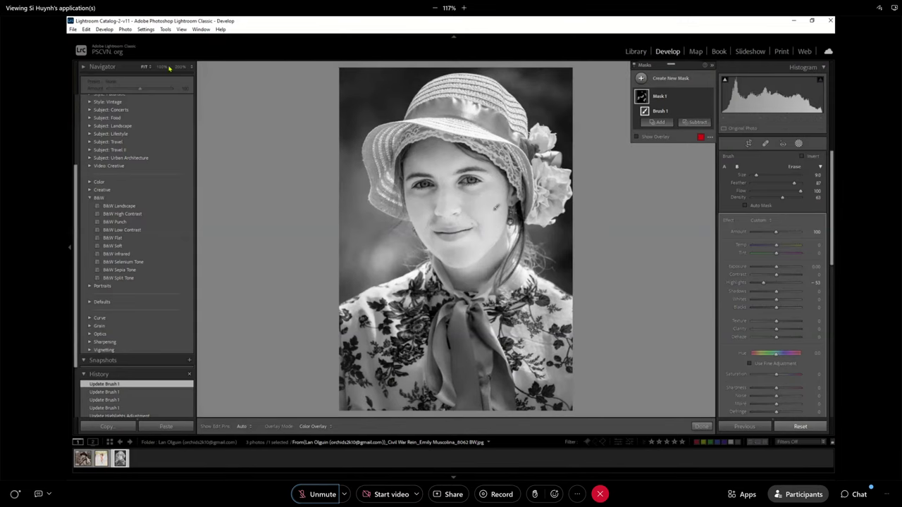
key(z)
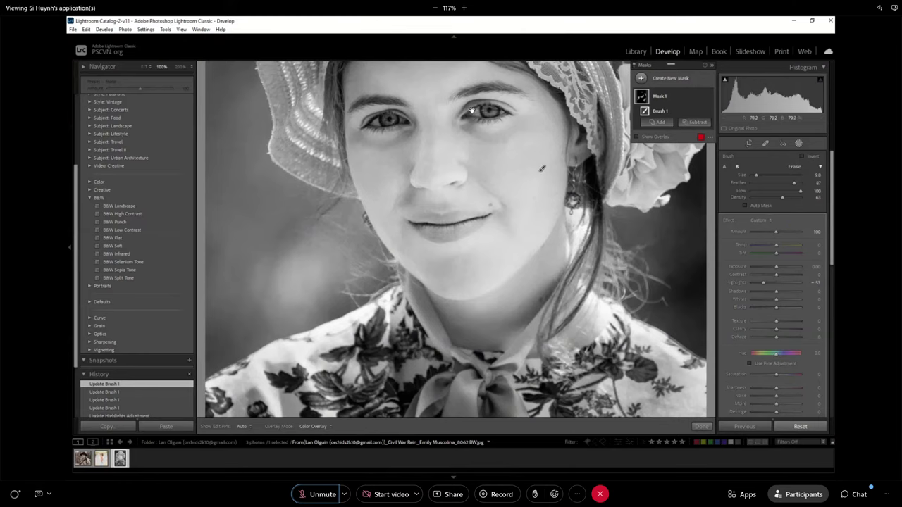
drag(465, 116, 469, 222)
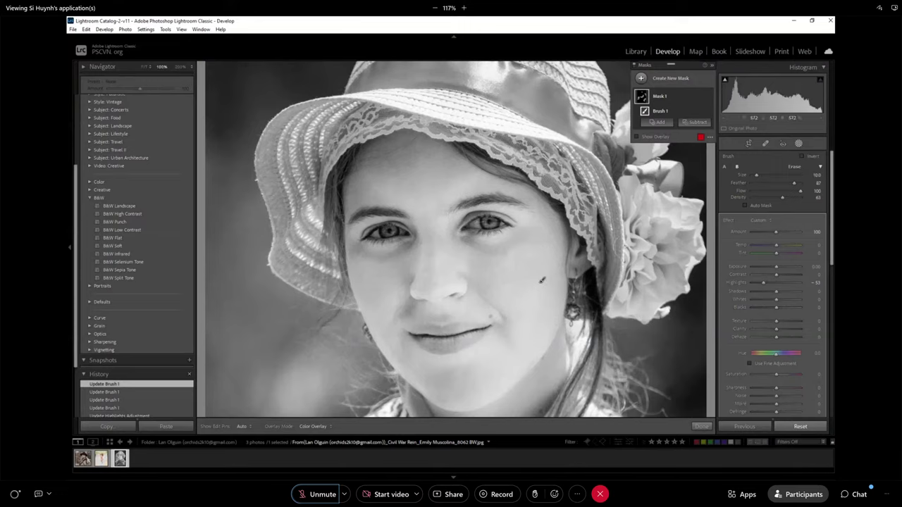
scroll(669, 310, down, 3)
drag(398, 375, 398, 211)
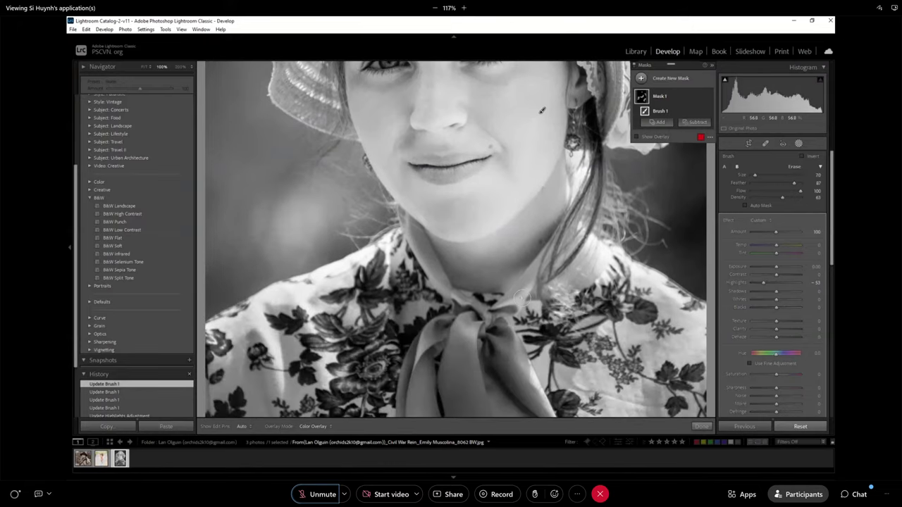
Step: Enlarge the mask brush to size 13 for the close-up of the neck and blouse, and toggle the edit pins
scroll(356, 248, up, 4)
scroll(356, 248, up, 1)
key(h)
key(h)
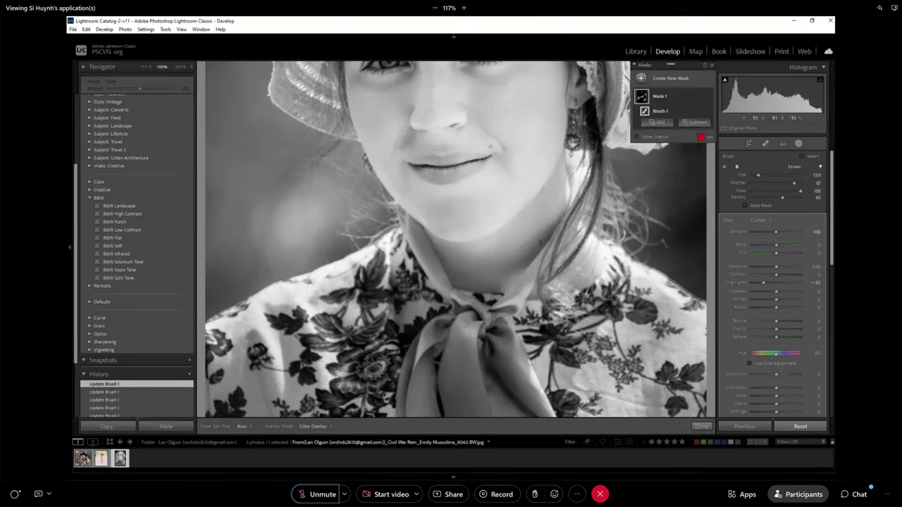
Step: Examine the black-and-white portrait close up and as a whole, toggling the brush mask's edit pin on and off
key(h)
key(h)
key(h)
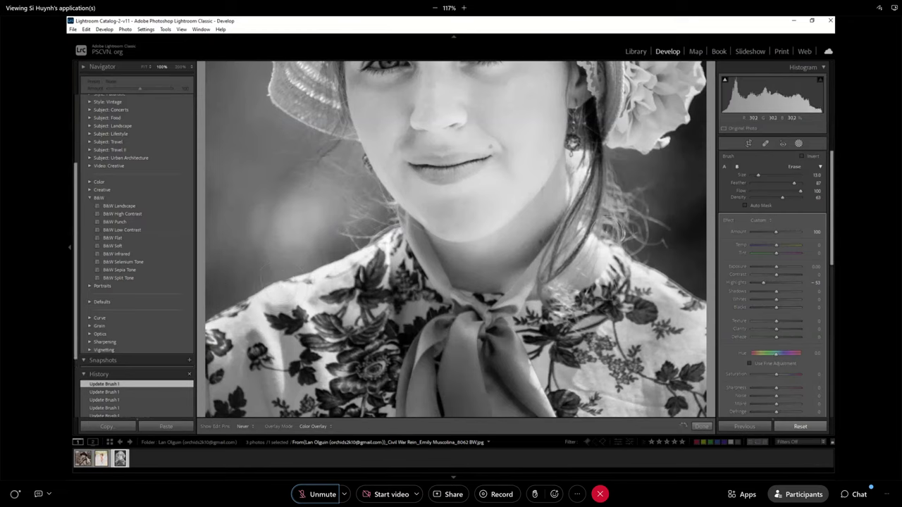
key(h)
scroll(605, 227, down, 1)
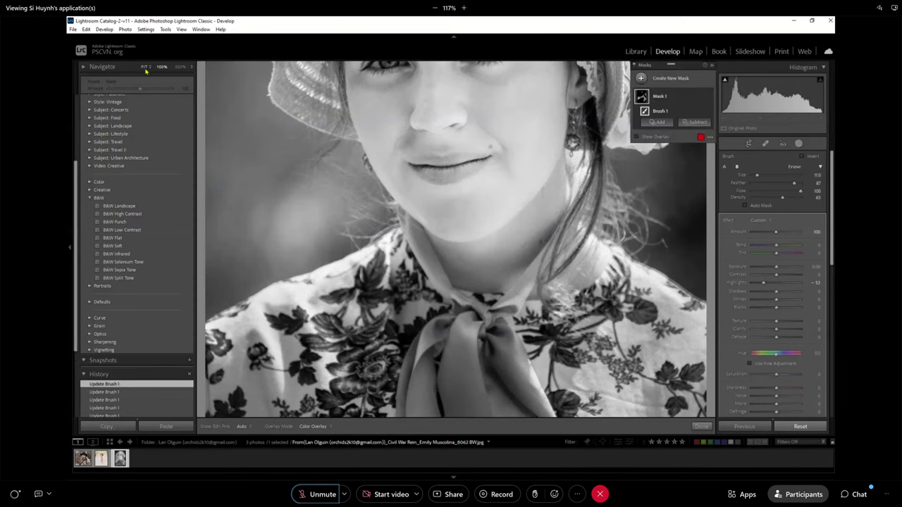
click(144, 67)
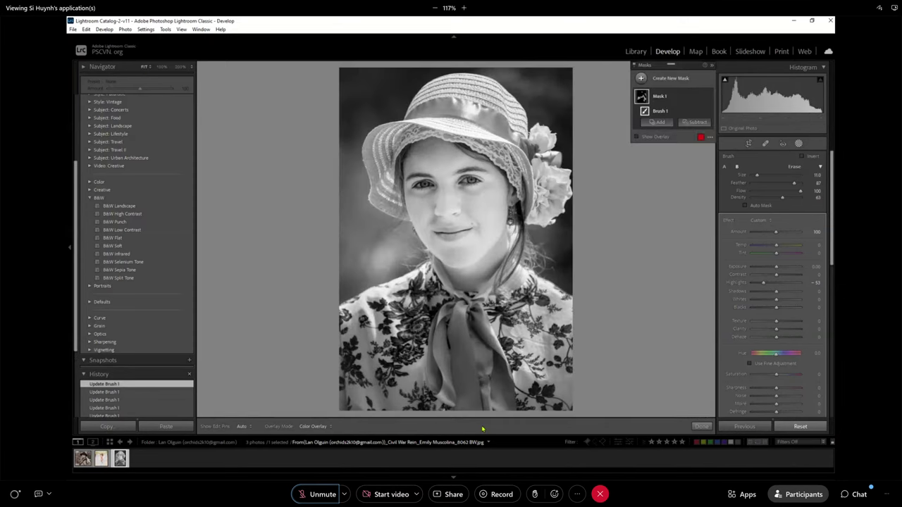
key(h)
key(h)
key(h)
key(h)
key(h)
key(h)
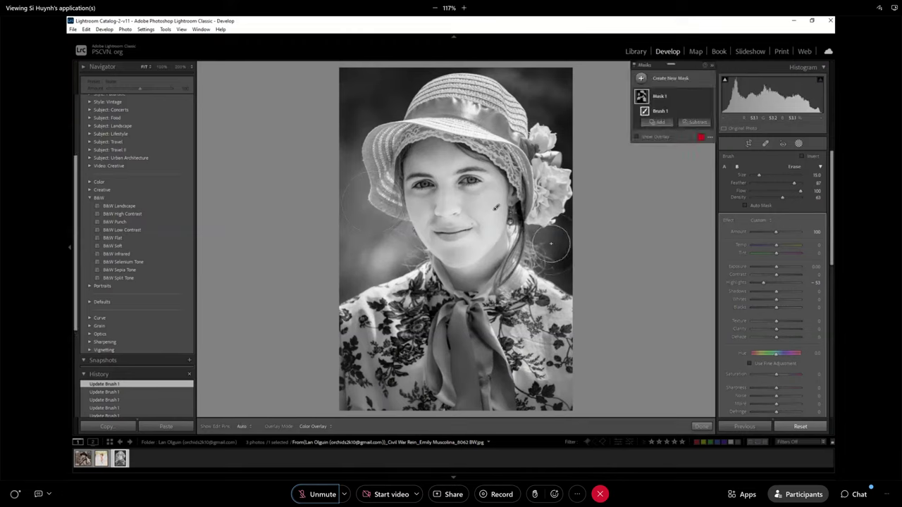
Step: Lower the brush mask's Highlights to about -61 and compare the portrait's before and after versions close up
click(763, 283)
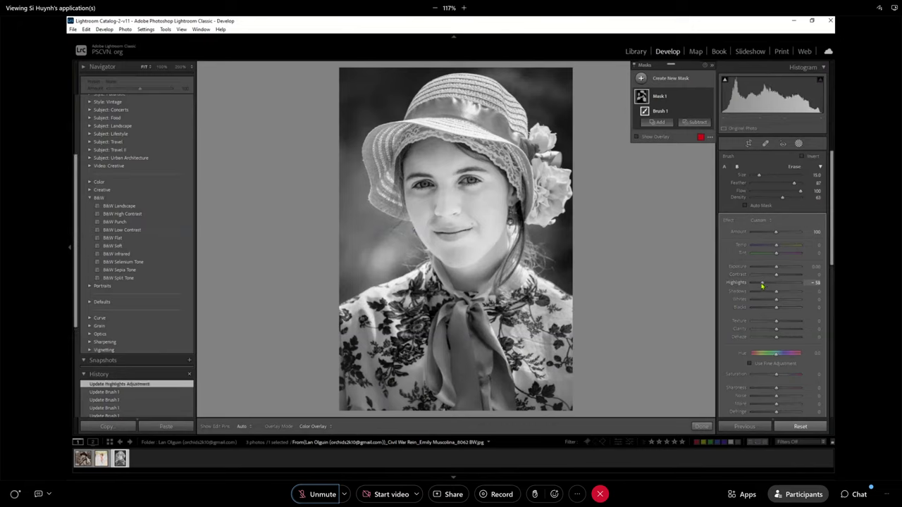
drag(763, 284, 760, 285)
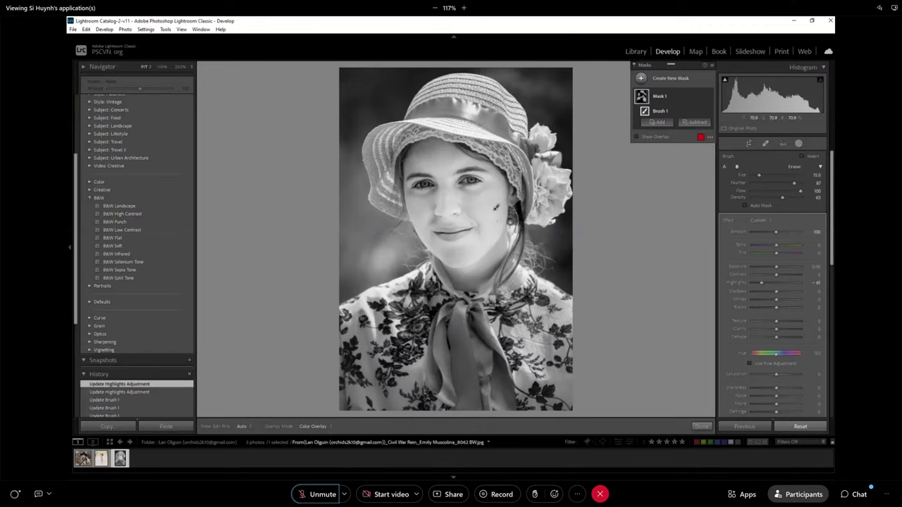
key(y)
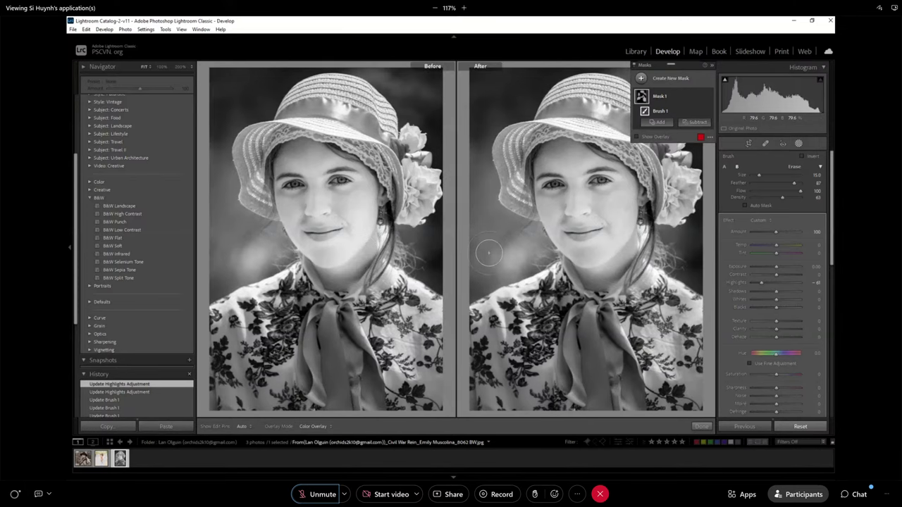
click(343, 251)
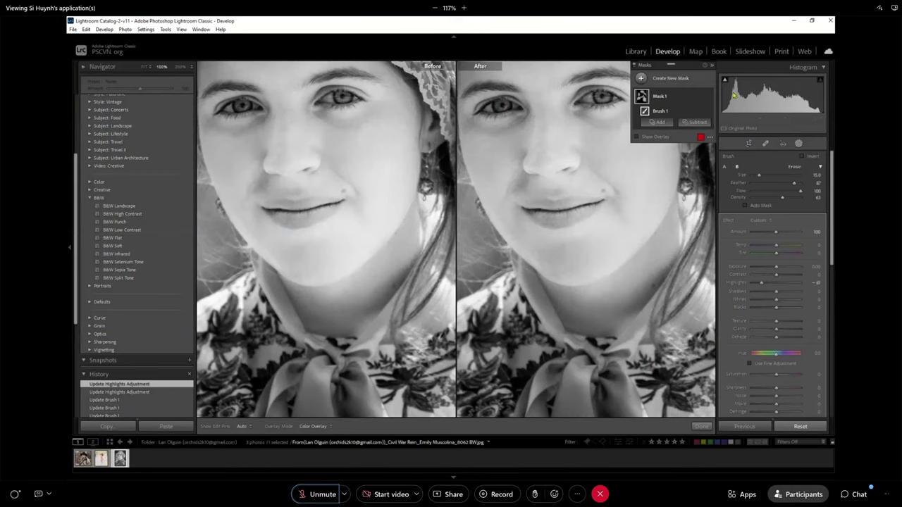
Step: Open the next contributor's folder in the Library and inspect the flag in its suspension bridge photo at 100% and at full view
click(636, 50)
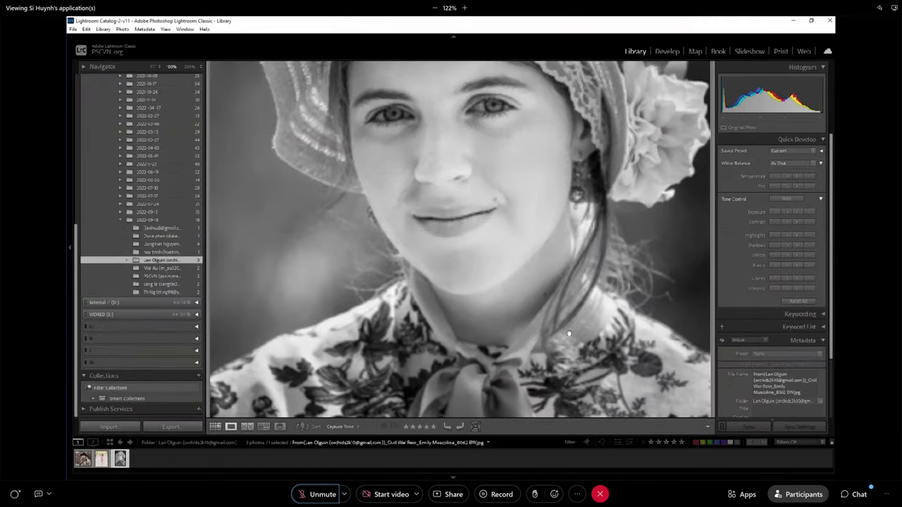
click(164, 268)
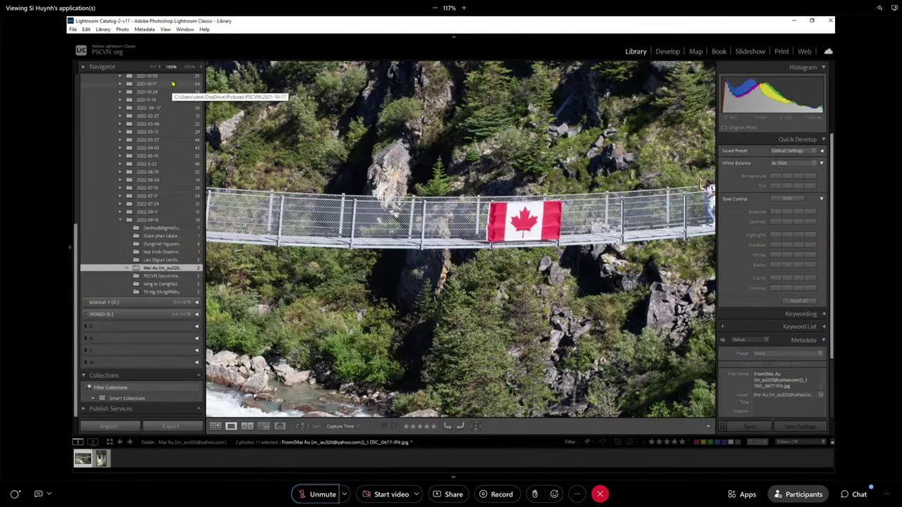
click(152, 66)
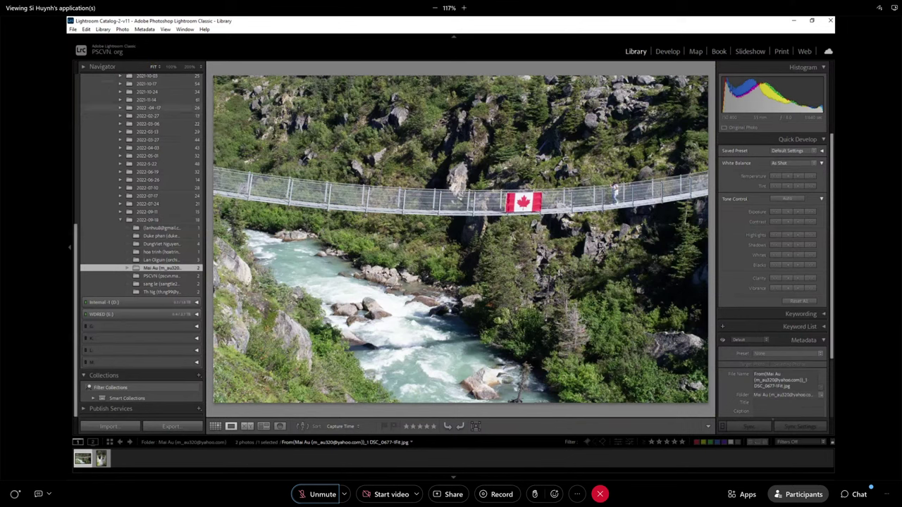
click(535, 201)
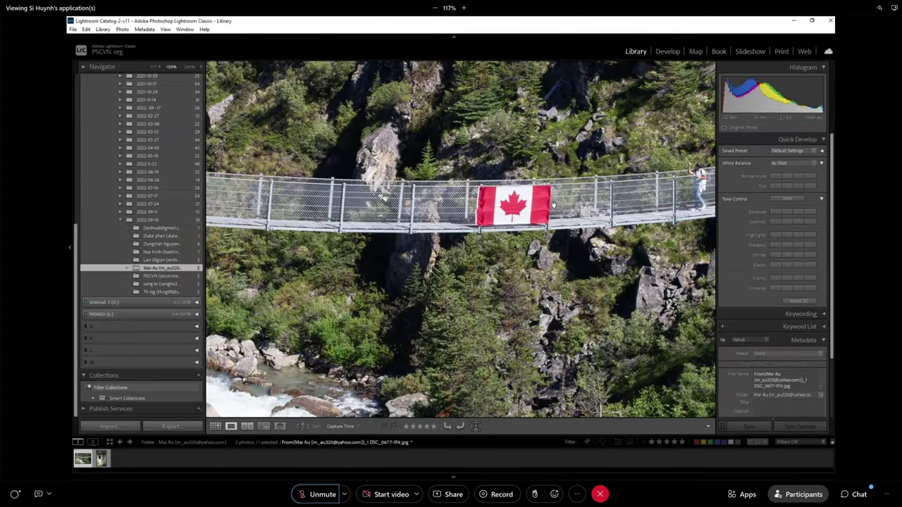
click(554, 205)
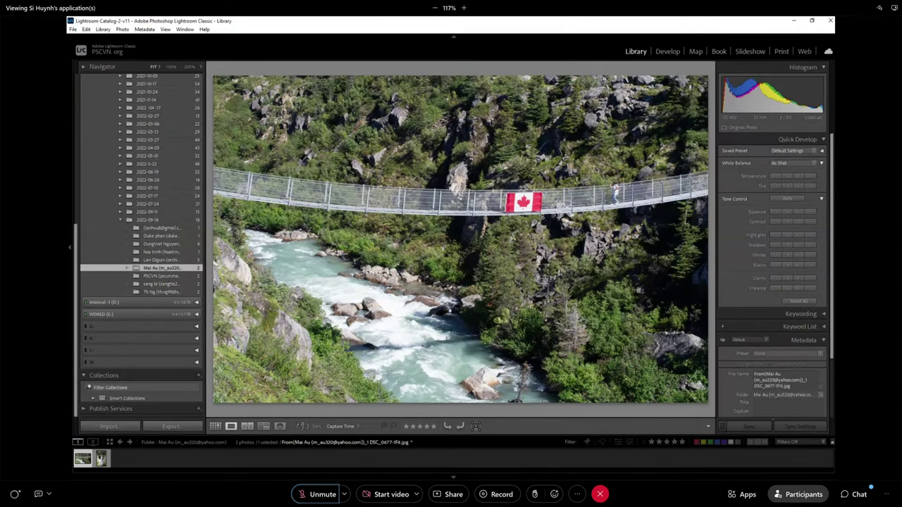
click(540, 218)
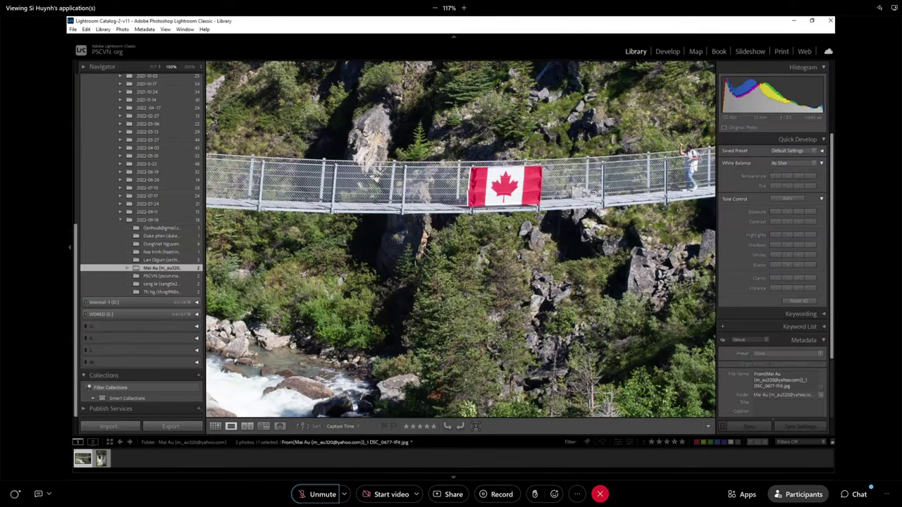
click(154, 66)
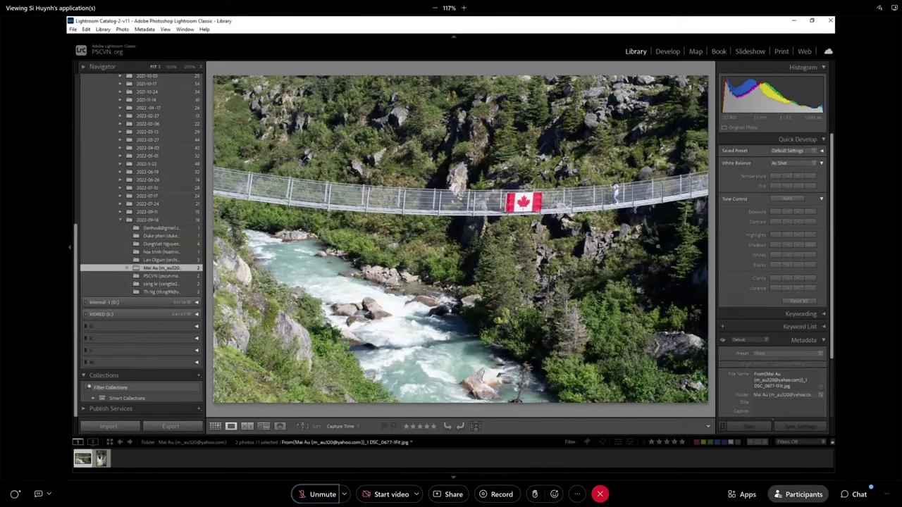
Step: Unmute the meeting microphone and mute it again
click(322, 494)
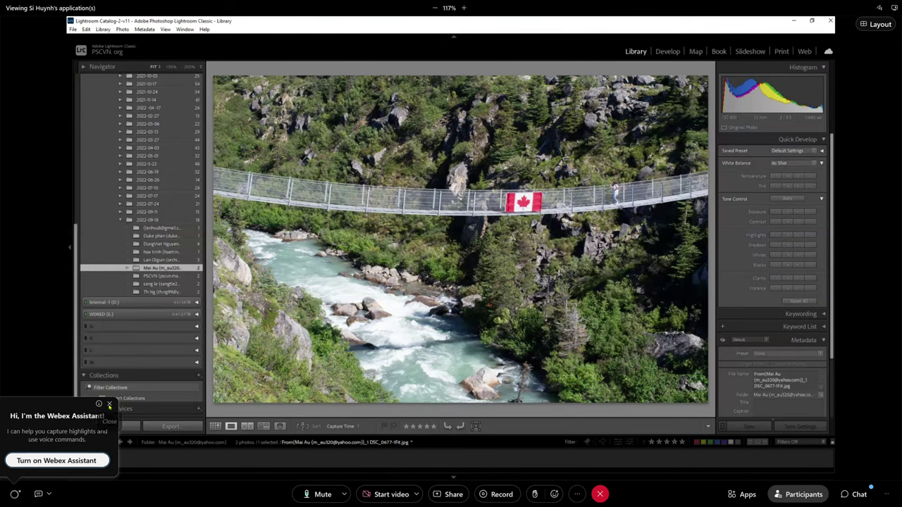
key(ctrl+m)
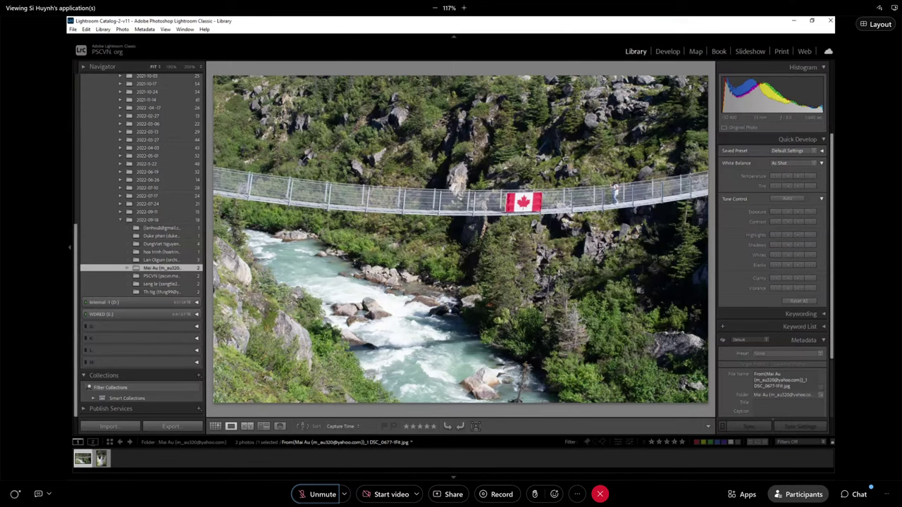
Step: Inspect the bridge photo's flag and the river rapids at 100%, returning to the full image after each
click(532, 210)
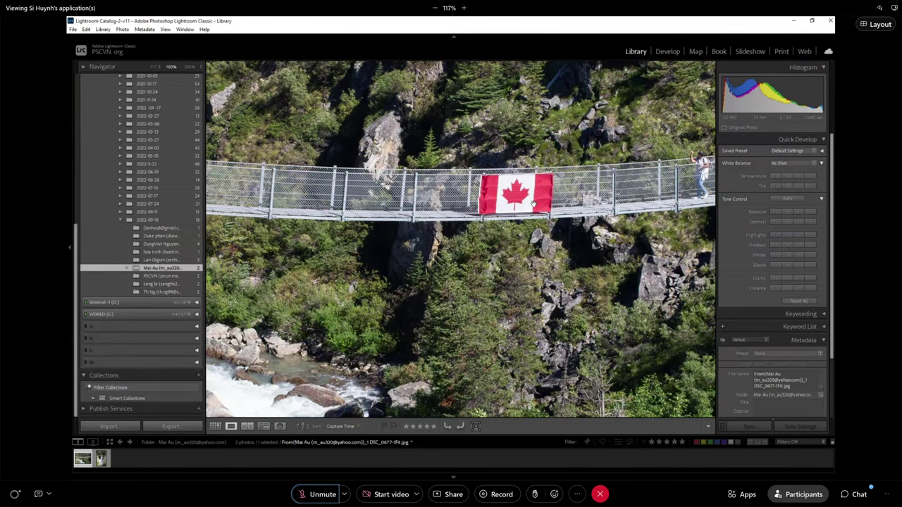
click(533, 204)
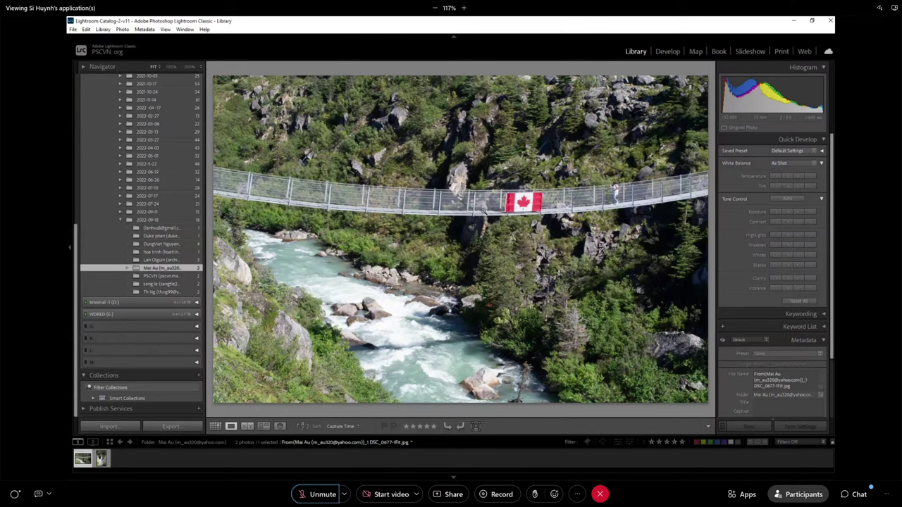
click(534, 207)
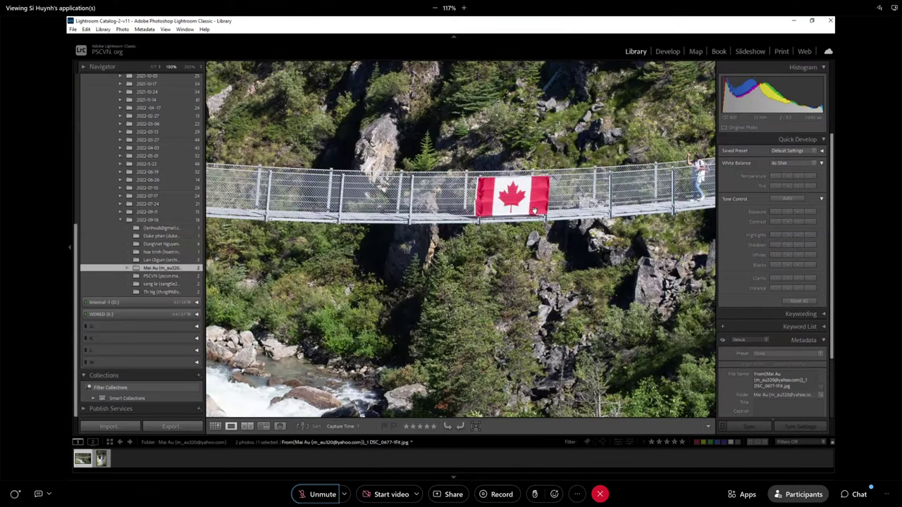
click(534, 211)
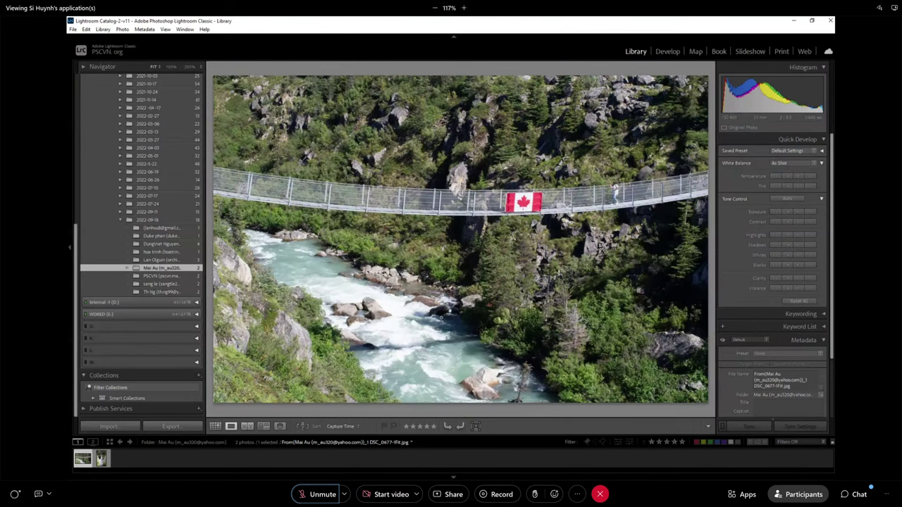
click(454, 317)
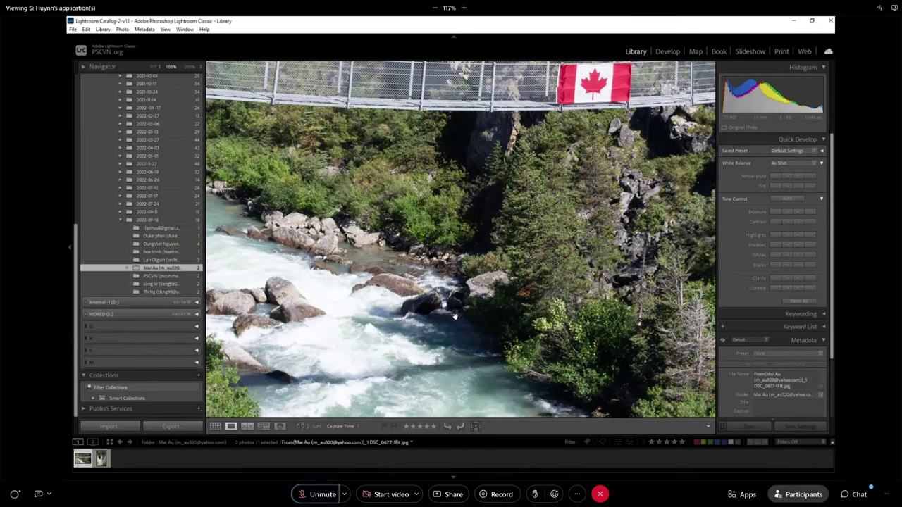
click(455, 316)
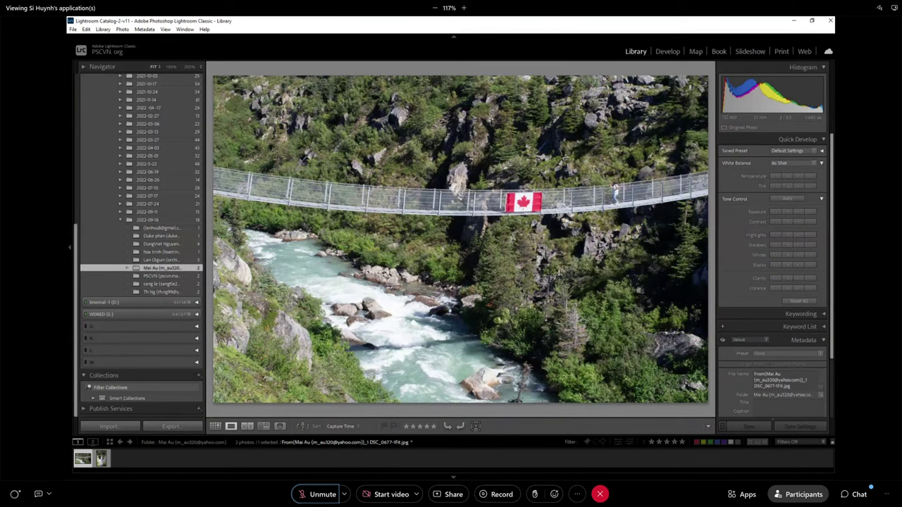
Step: Open the folder's second bridge photo, inspect the walking people at 100%, and briefly show its exposure and lens information overlay
click(105, 459)
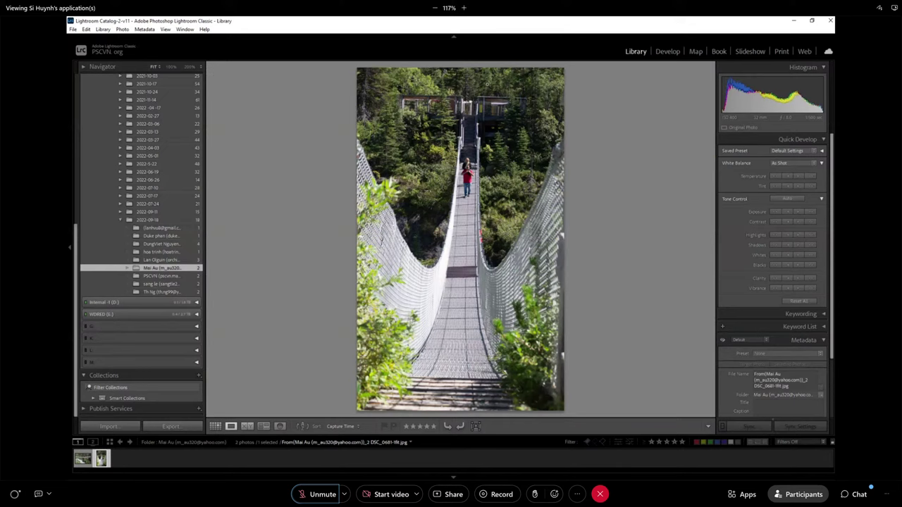
click(471, 170)
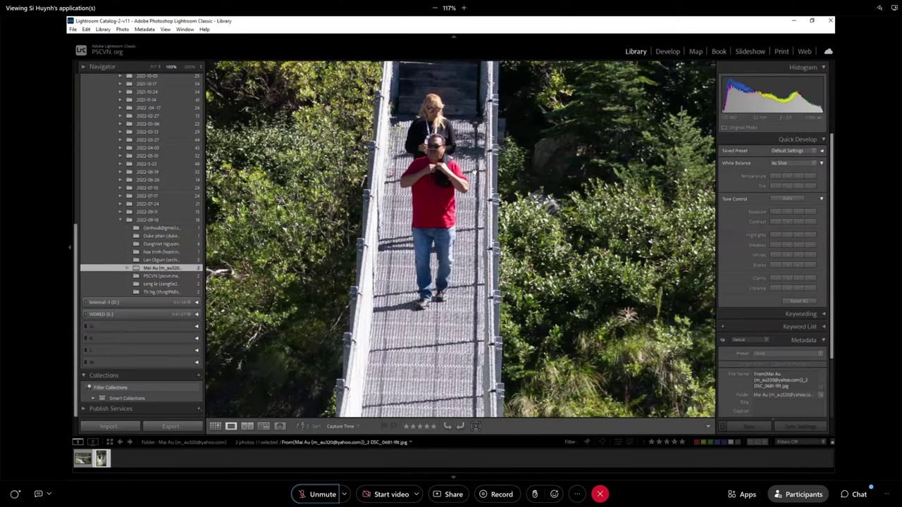
click(475, 171)
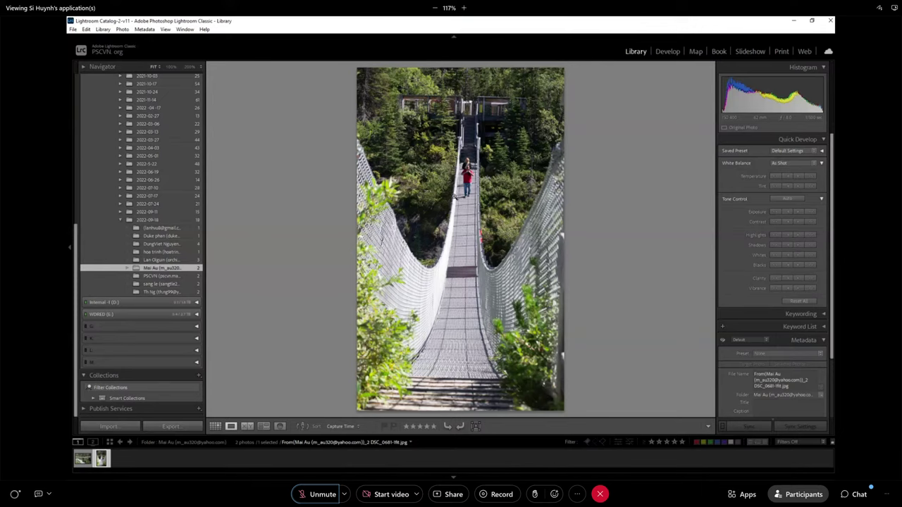
key(i)
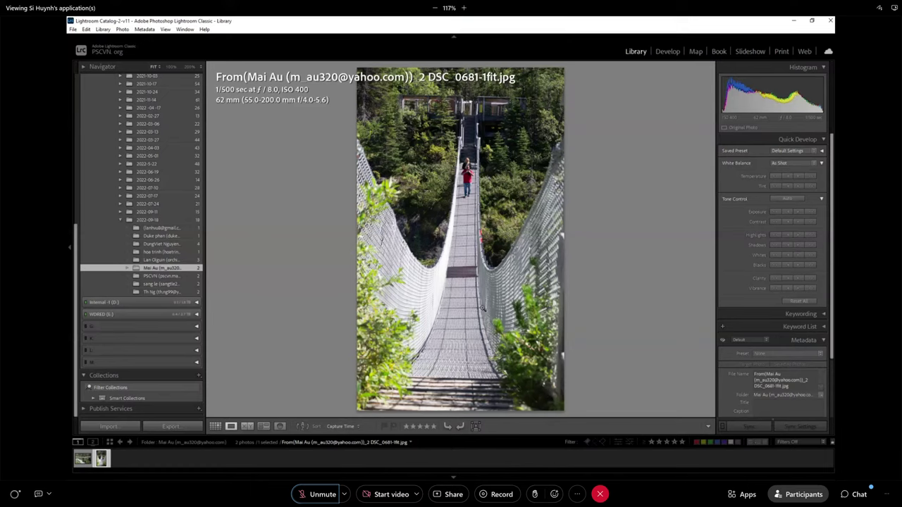
key(ctrl+i)
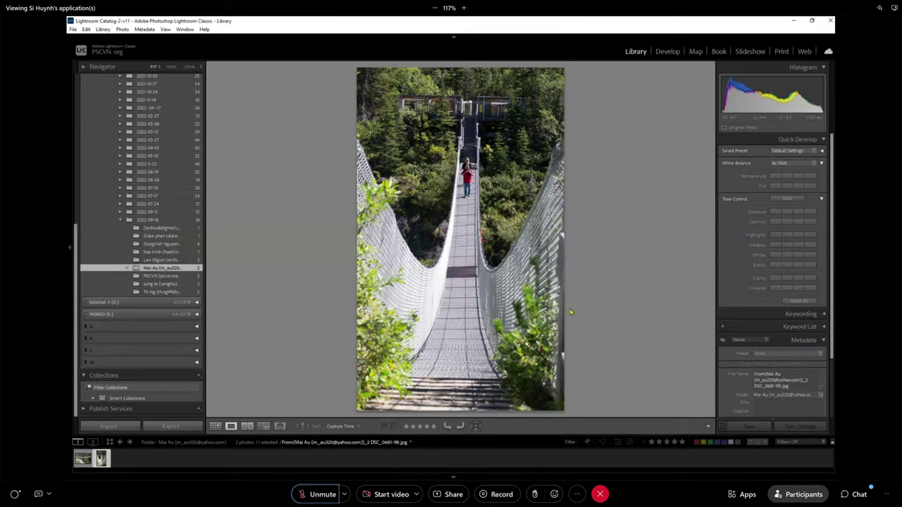
click(471, 304)
click(471, 303)
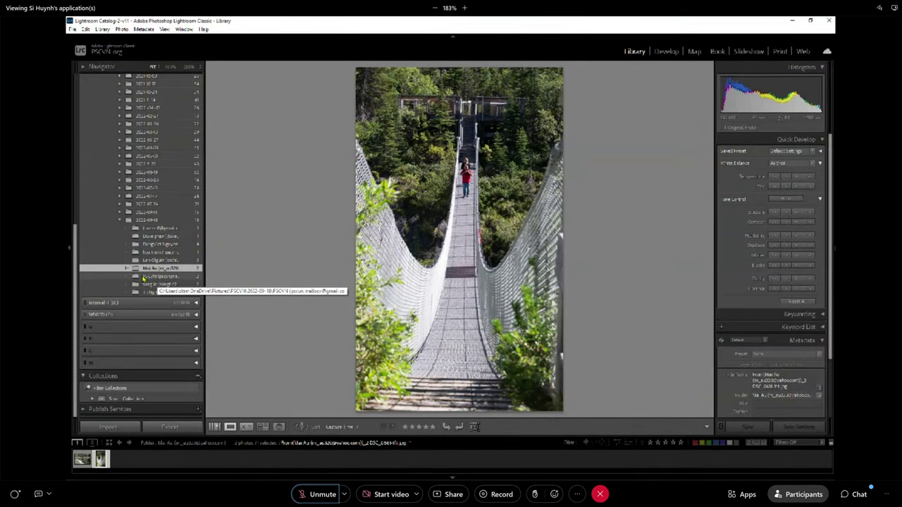
Step: Skip past the PSCVN folder and open the surfer photo from the following folder in Develop, shown as a single image
click(143, 278)
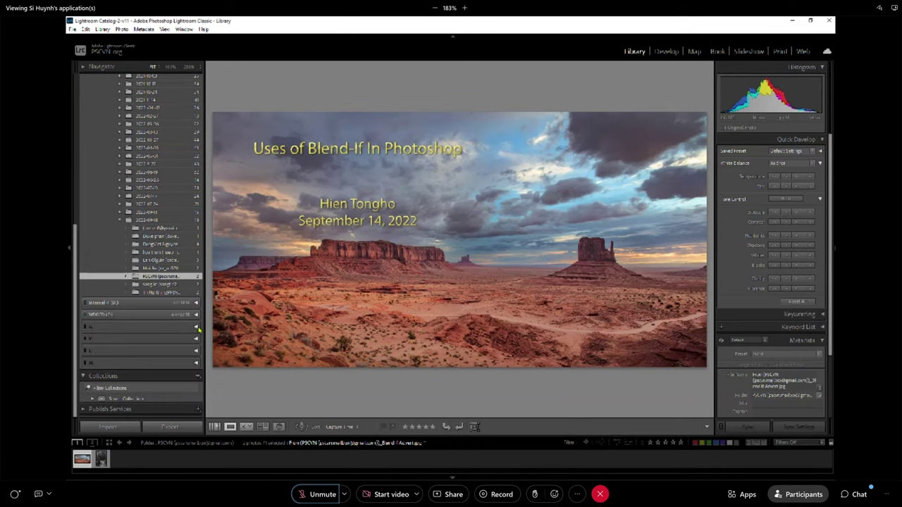
click(165, 284)
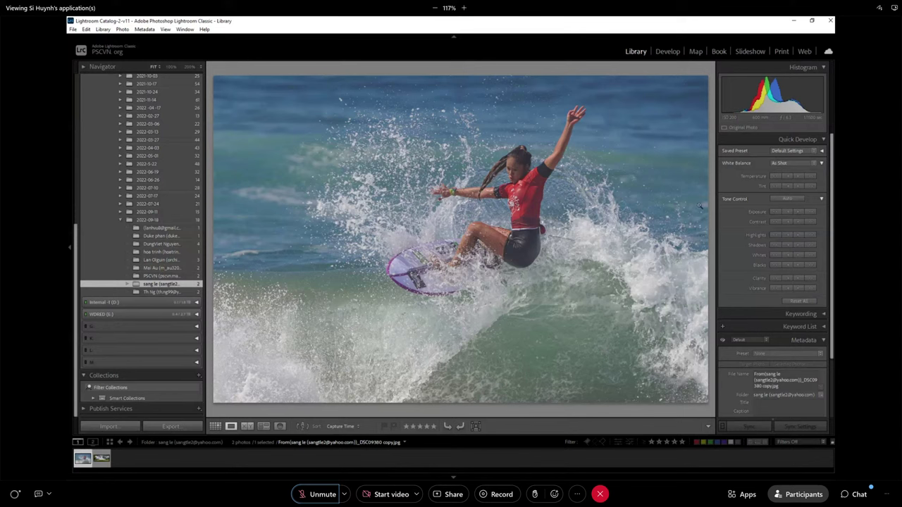
click(668, 51)
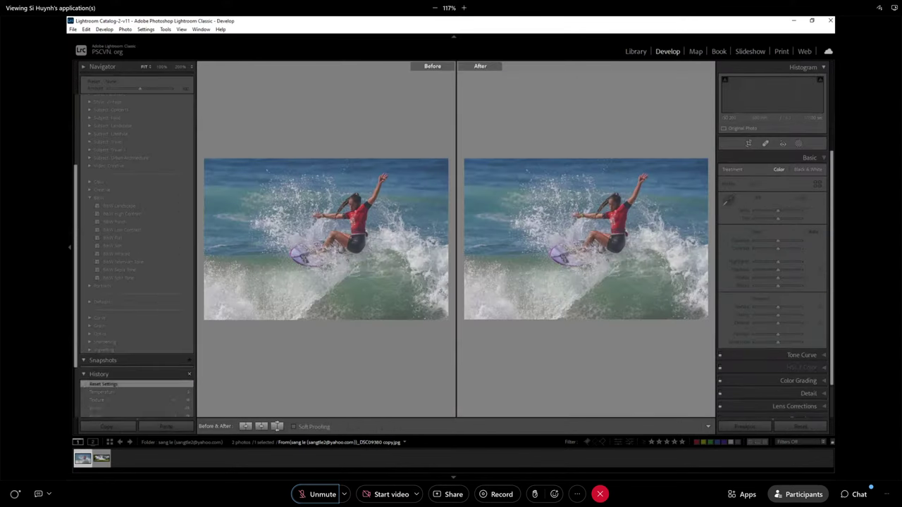
key(y)
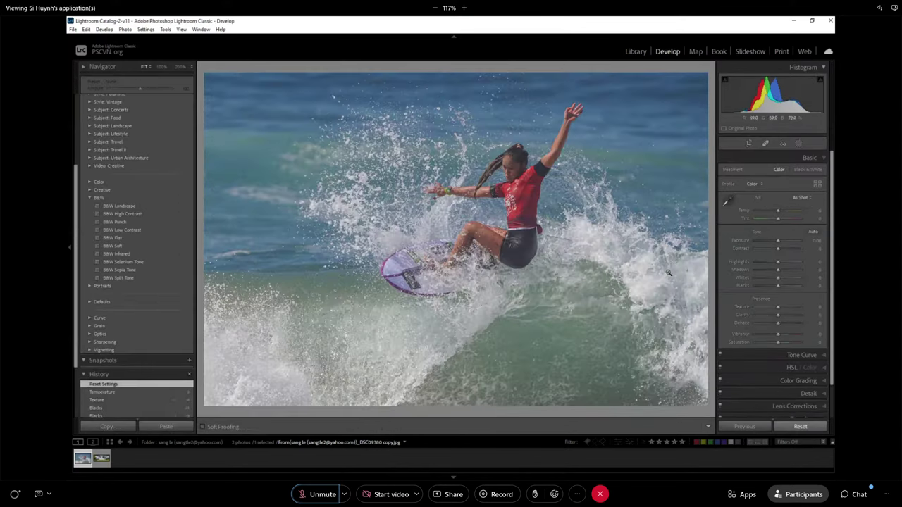
Step: Set the surfer photo's Shadows to -42
click(773, 272)
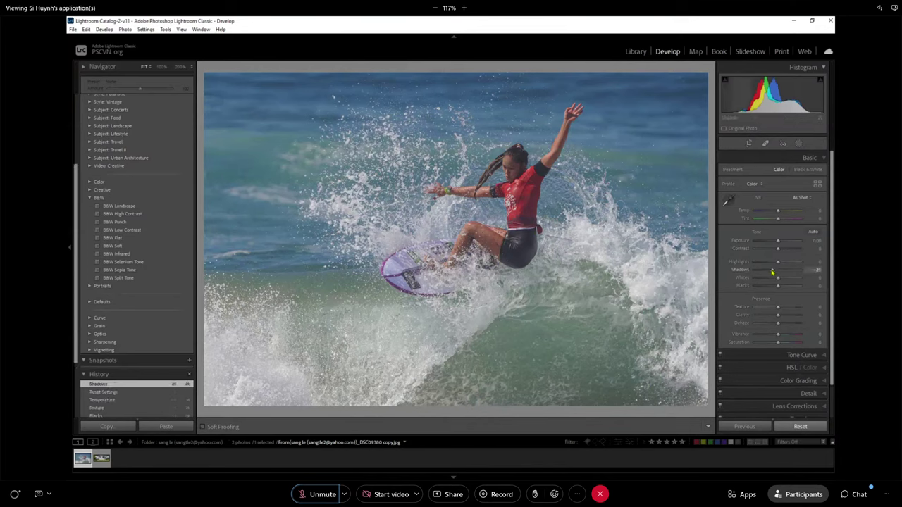
drag(773, 272, 768, 271)
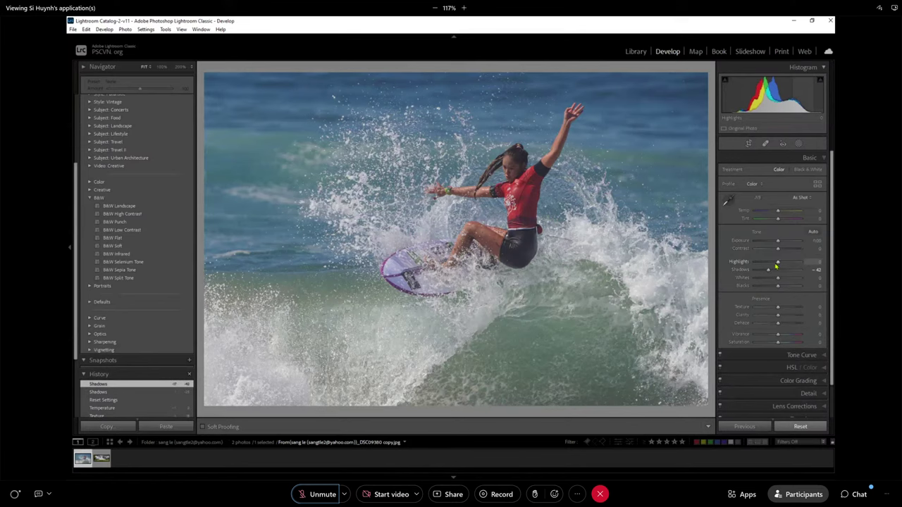
Step: Raise the surfer photo's Highlights to +30 and Clarity to +19
drag(779, 264, 786, 264)
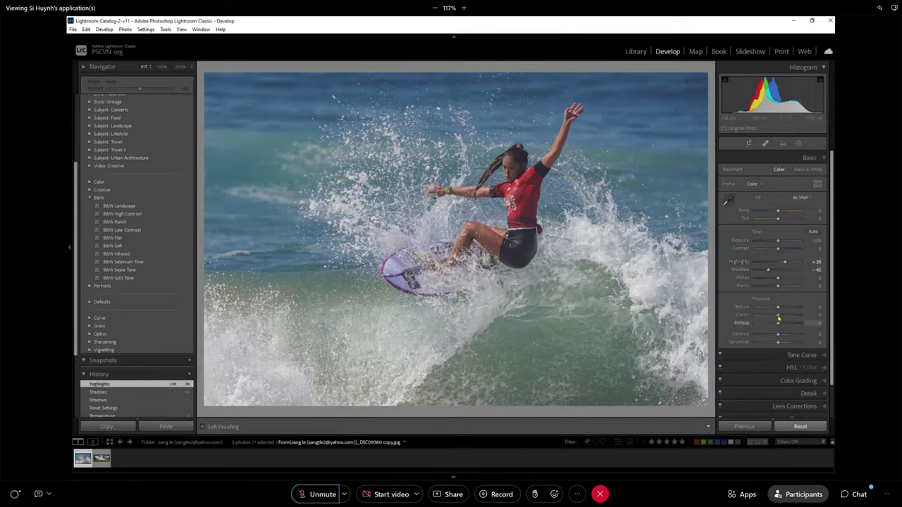
drag(778, 317, 782, 315)
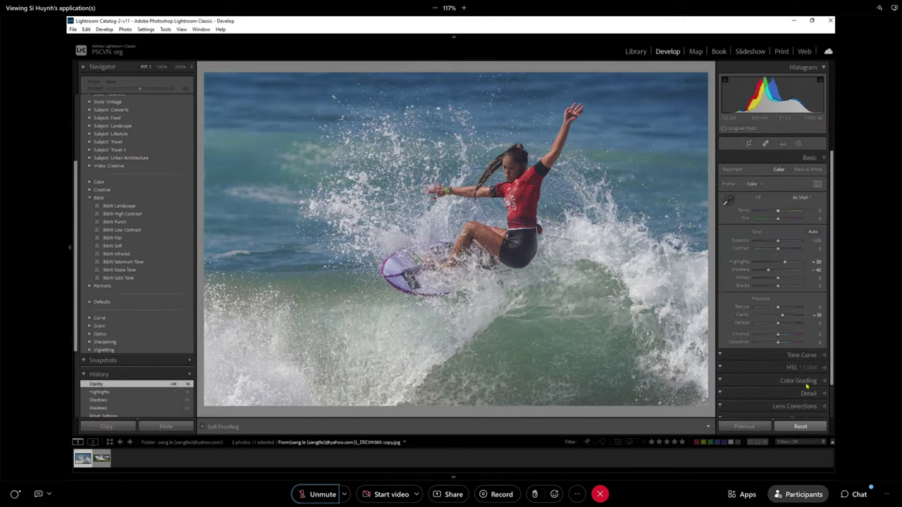
Step: Increase the surfer photo's Red Saturation to +20 and Red Luminance to +40 in the HSL adjustments
click(793, 367)
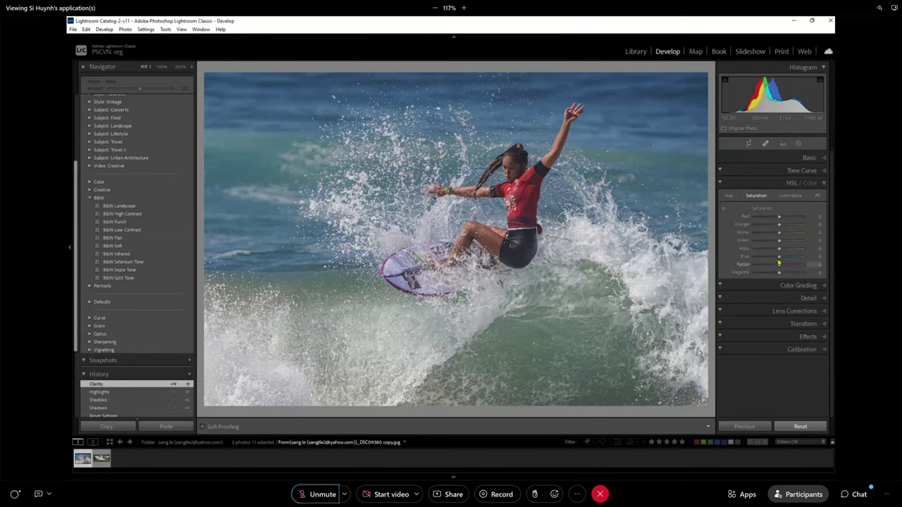
click(788, 219)
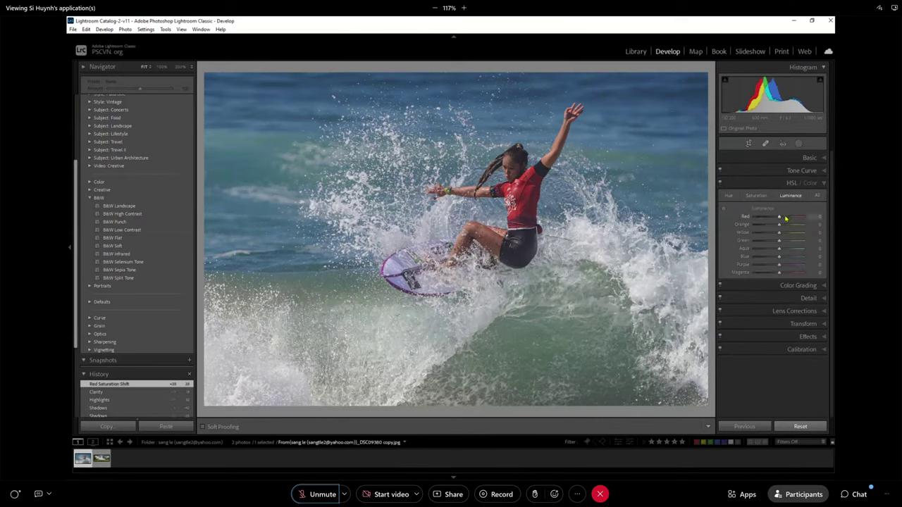
drag(786, 220, 789, 218)
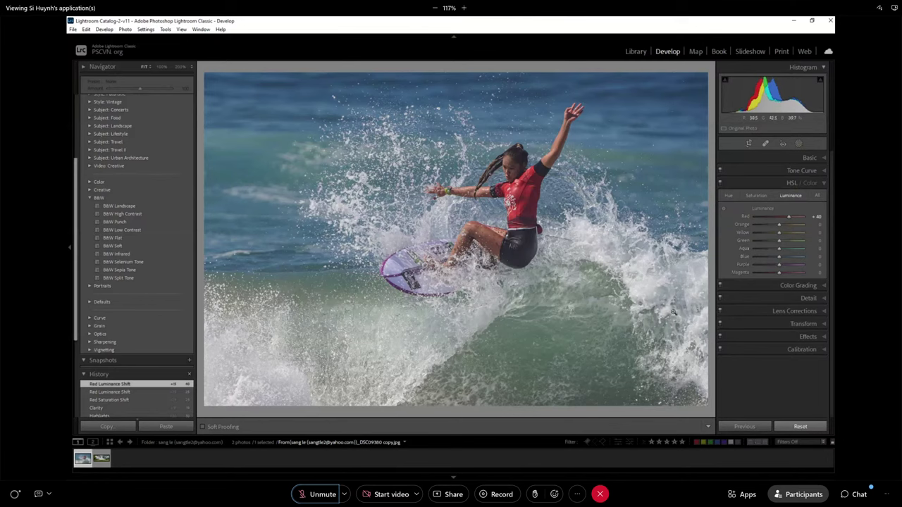
Step: Set Vibrance to +21 and compare the surfer's face and shirt side by side before and after at 100%
click(824, 159)
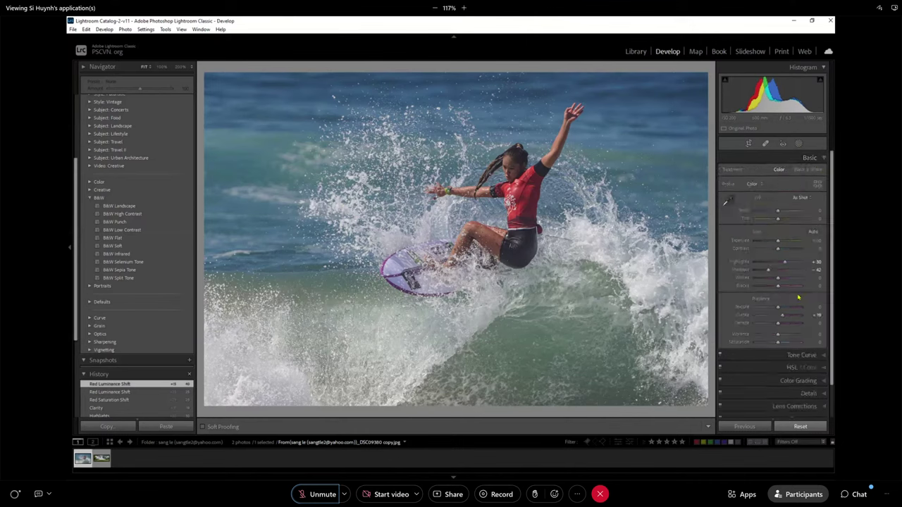
click(783, 336)
key(y)
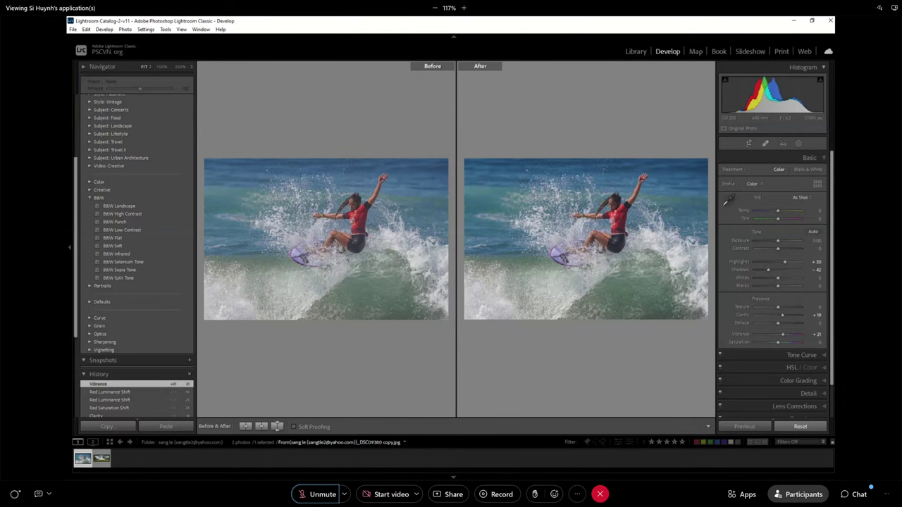
click(609, 241)
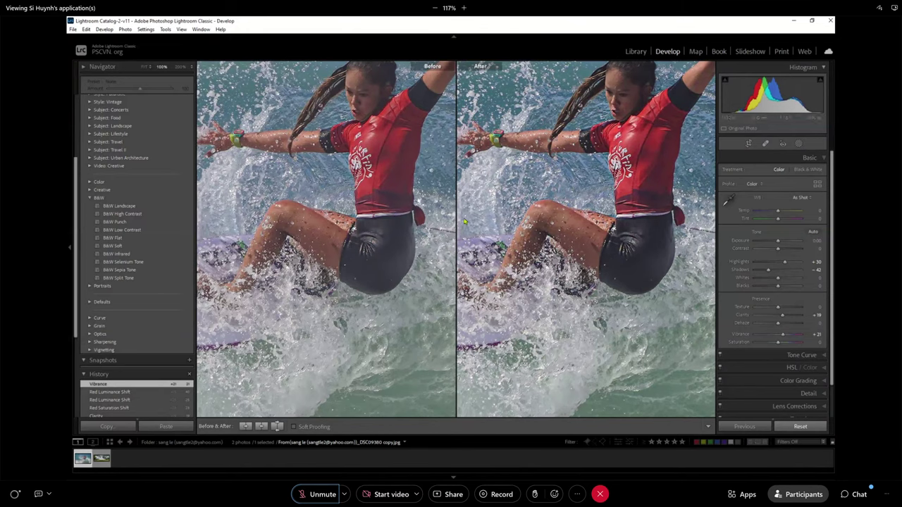
drag(464, 222, 469, 281)
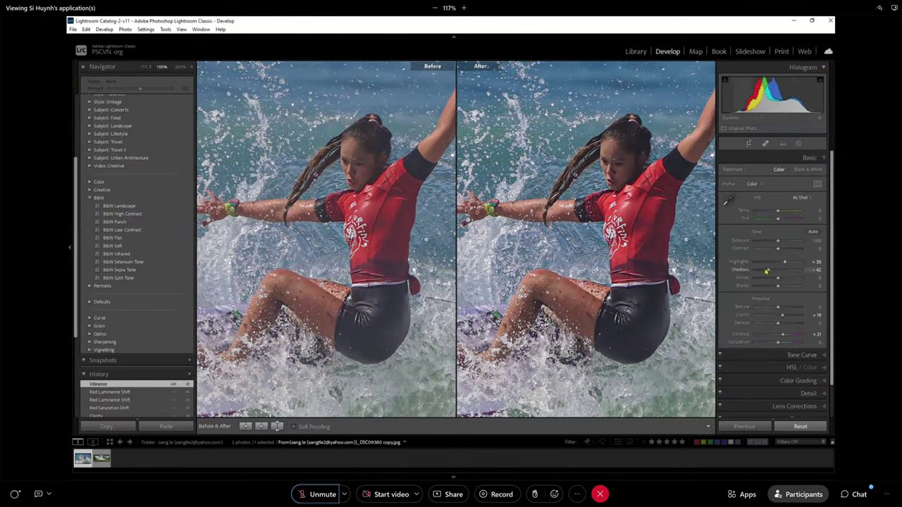
Step: Lower Shadows to -54, check the surfer at 100%, and raise Exposure to +0.18
drag(765, 272, 761, 272)
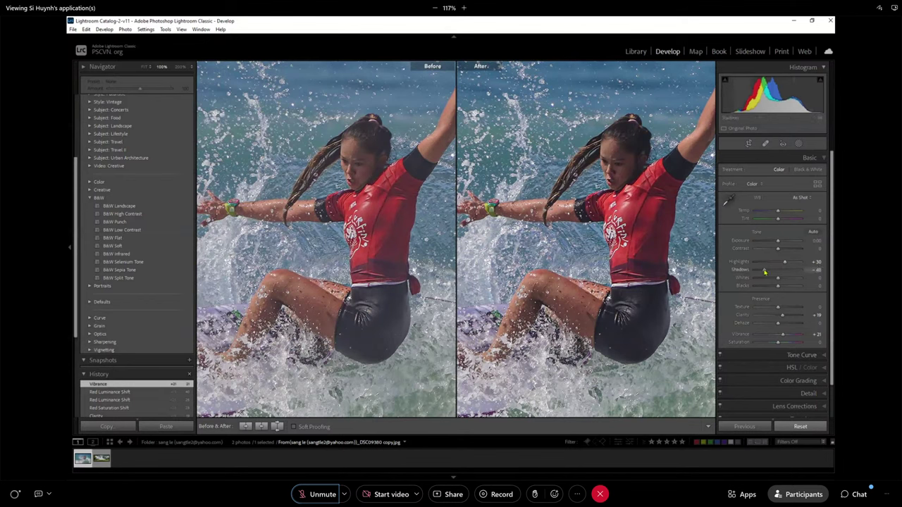
click(679, 168)
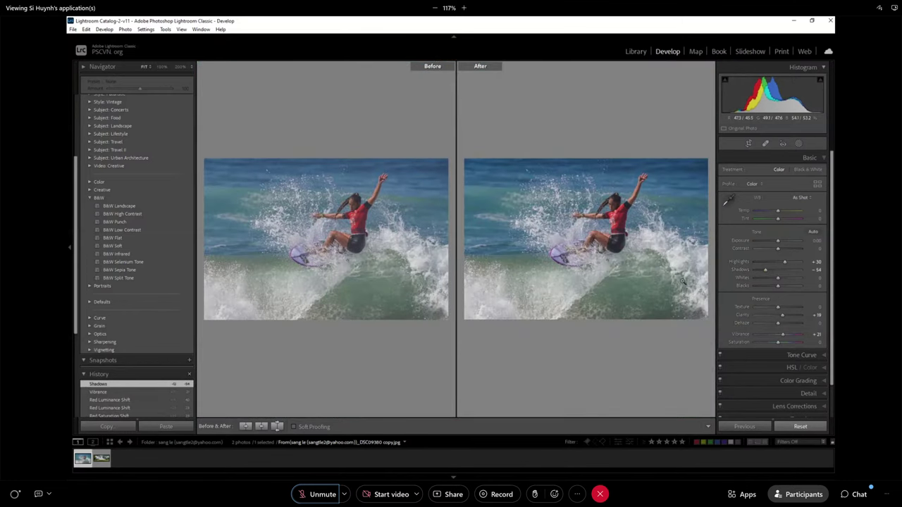
click(649, 244)
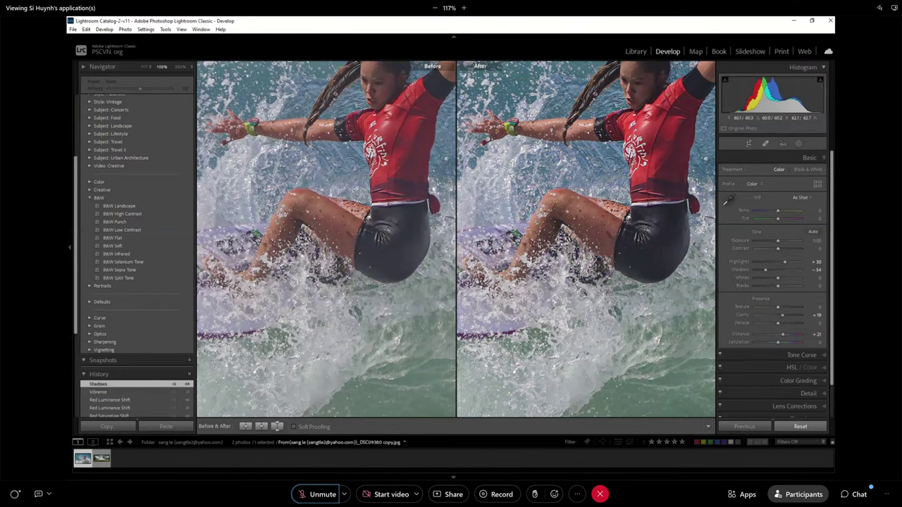
click(583, 292)
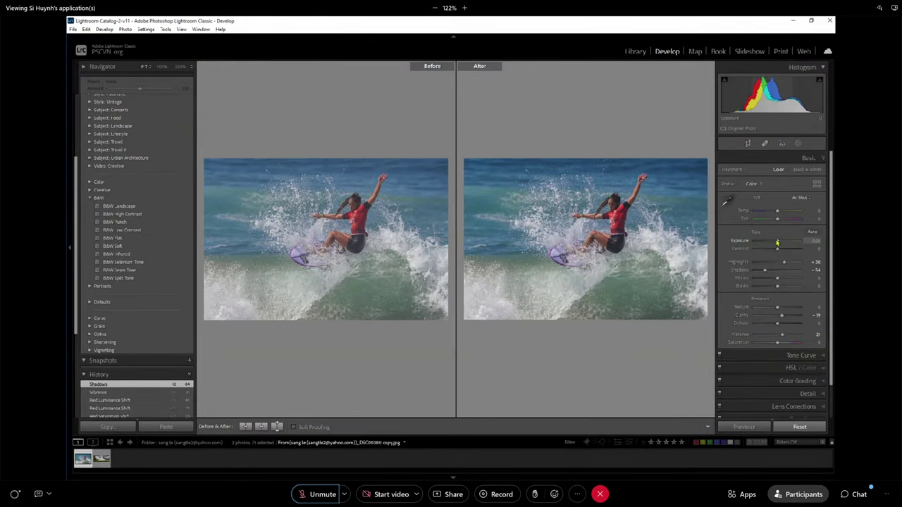
drag(778, 242, 781, 242)
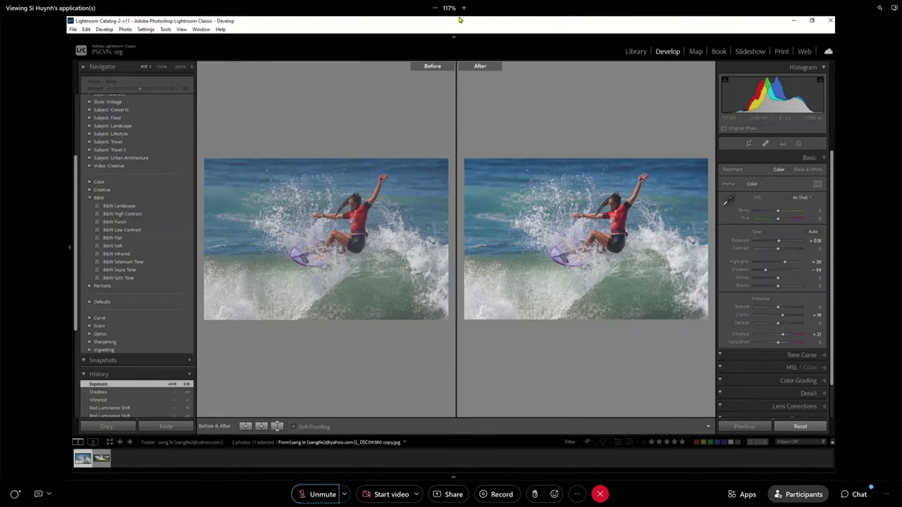
Step: Compare the wave's white water and the surfer before and after at 100%, finishing with the surfer photo in full view
click(623, 240)
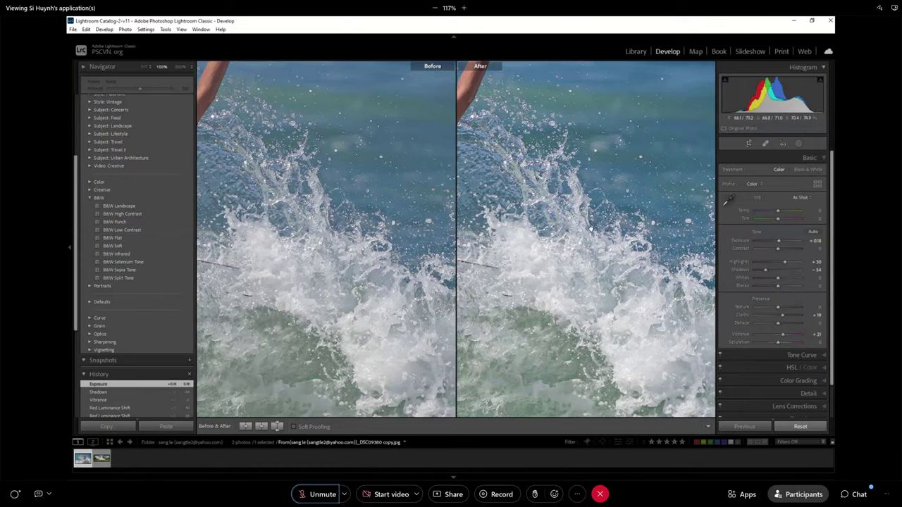
drag(697, 268, 585, 268)
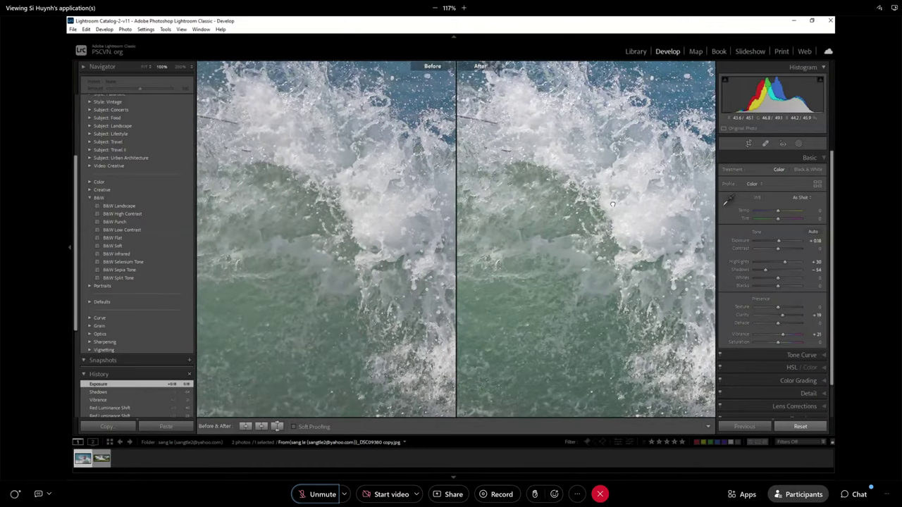
click(613, 204)
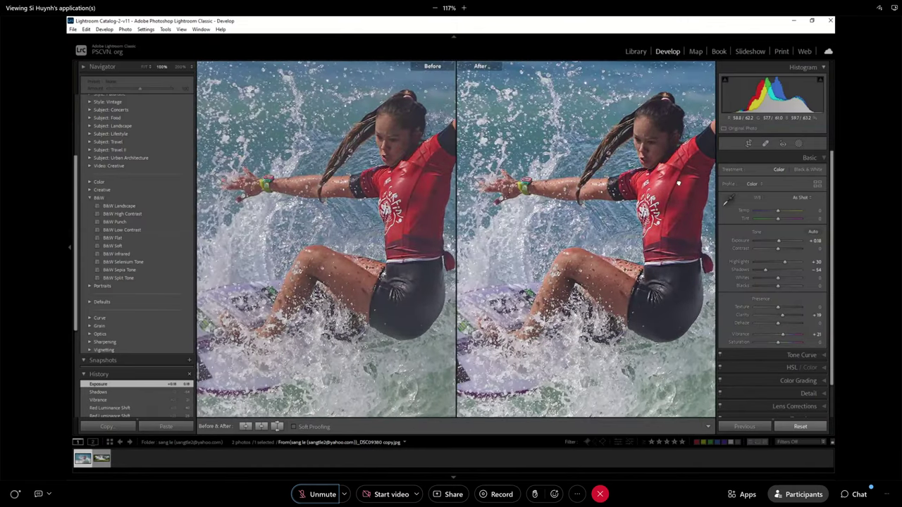
click(666, 243)
click(666, 244)
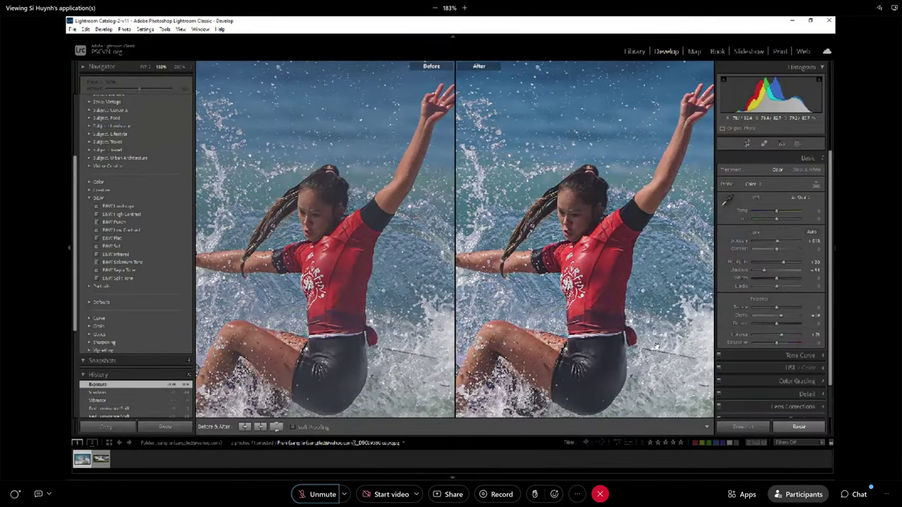
click(580, 343)
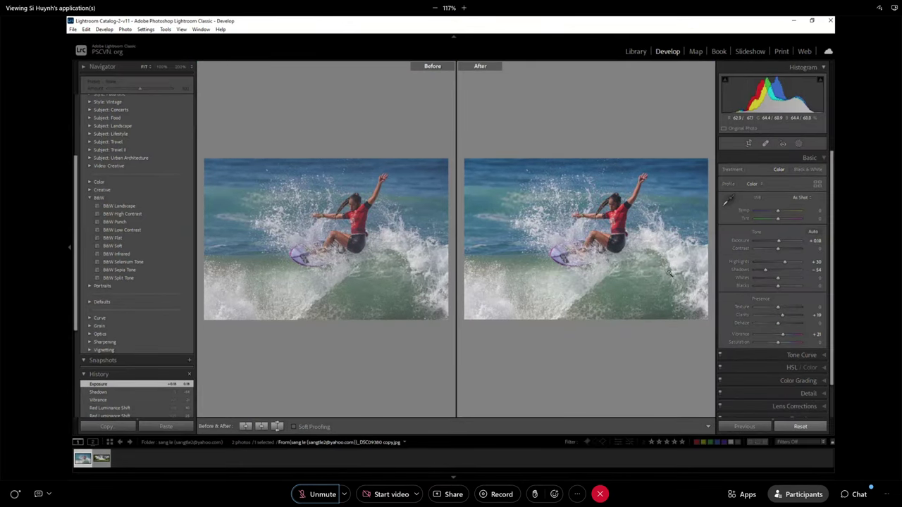
click(103, 460)
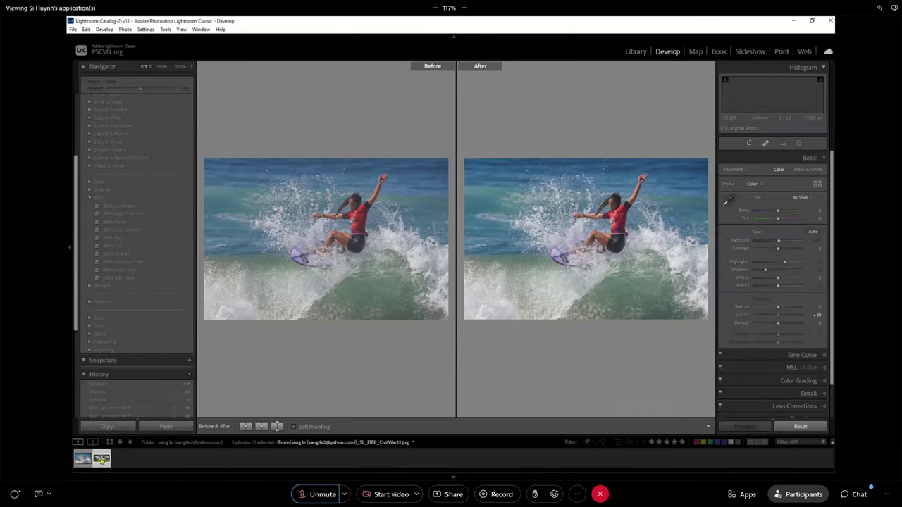
click(82, 459)
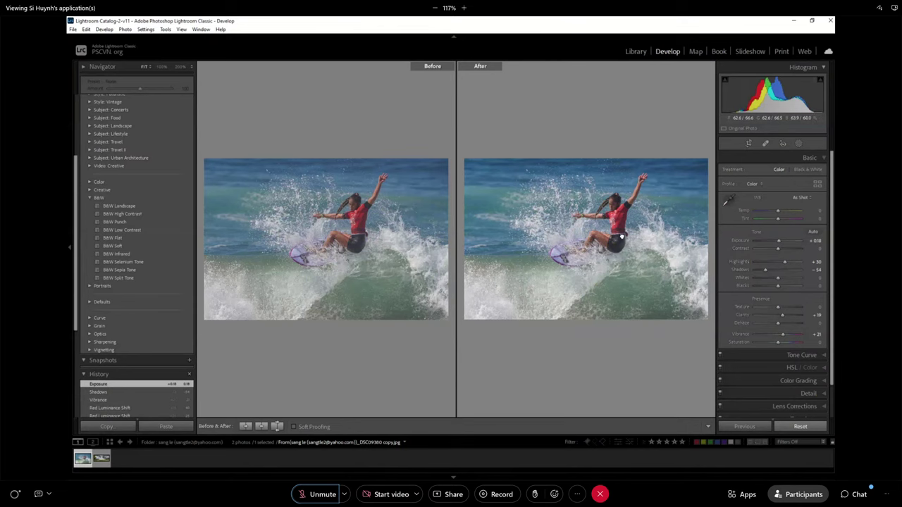
Step: Inspect the surfer's face, shirt and shorts at 100% in the before/after comparison and return to the full image
click(623, 239)
click(625, 249)
click(615, 249)
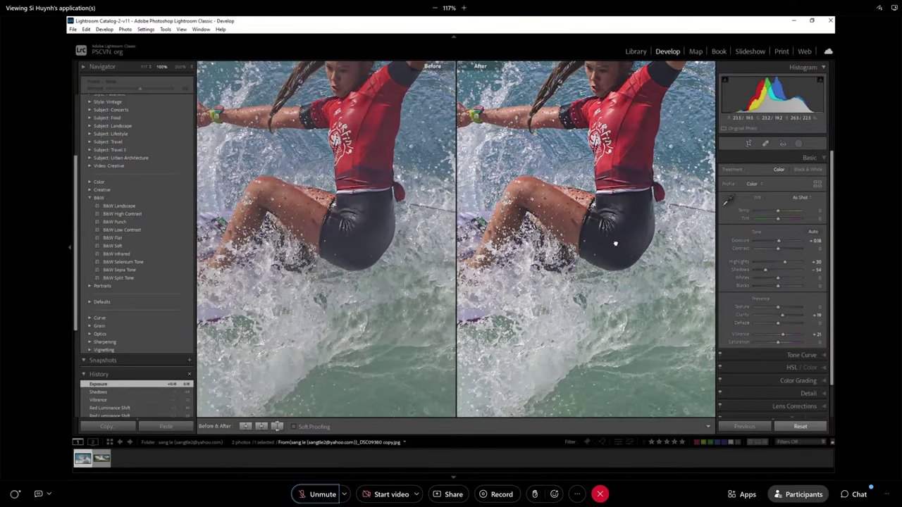
drag(616, 245, 638, 284)
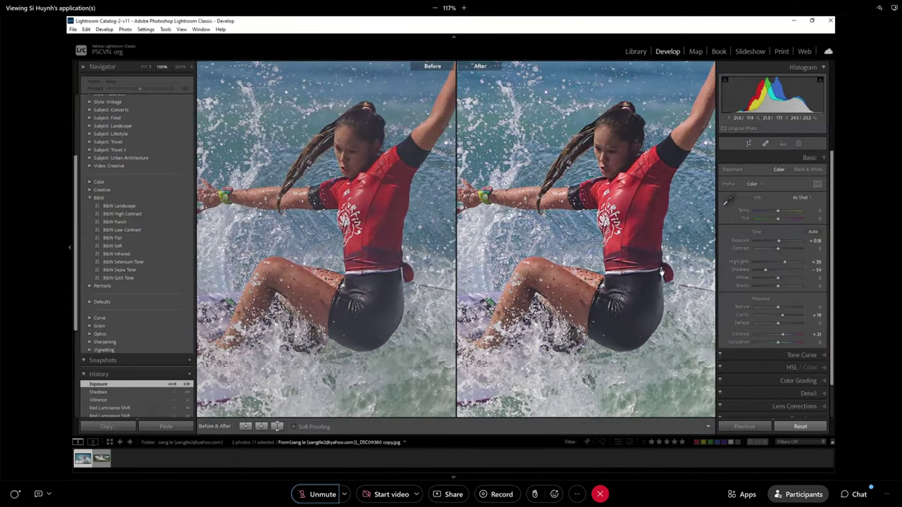
click(639, 270)
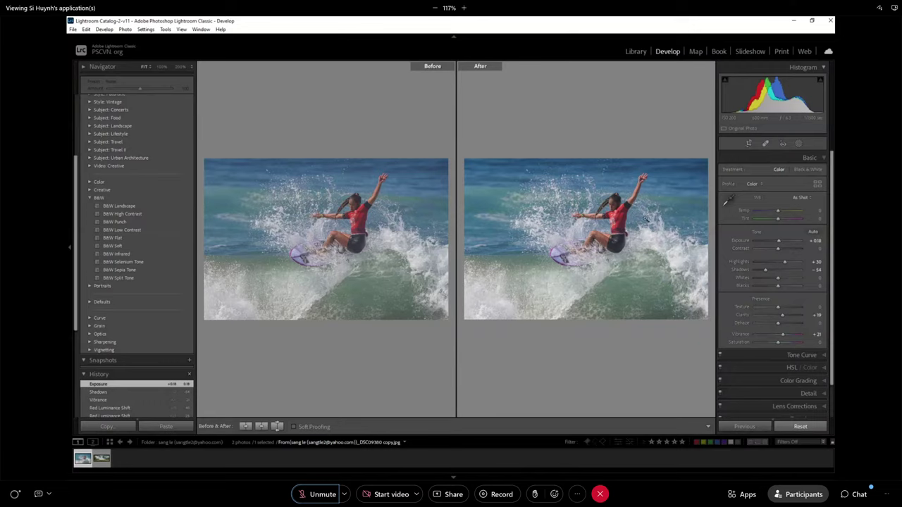
Step: With the surfer at 100%, set Red Luminance to +38 and increase Red Saturation further to intensify the shirt
click(620, 233)
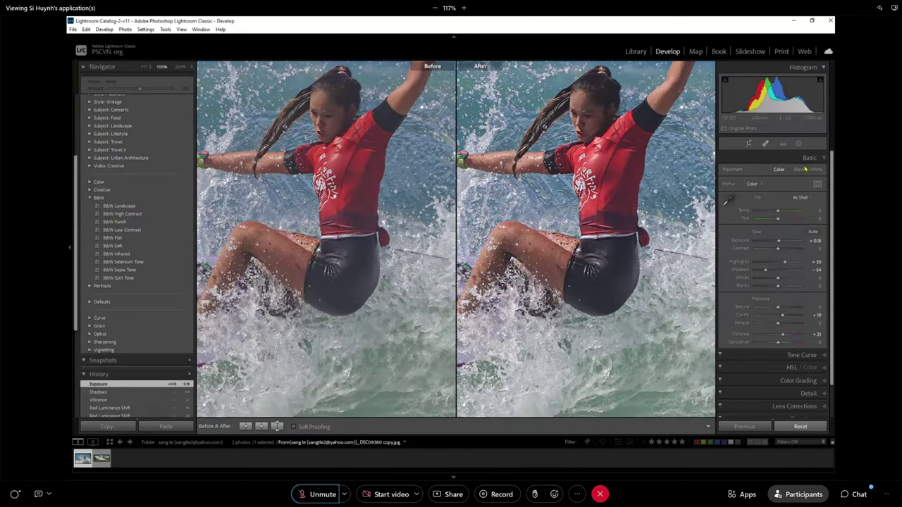
click(795, 368)
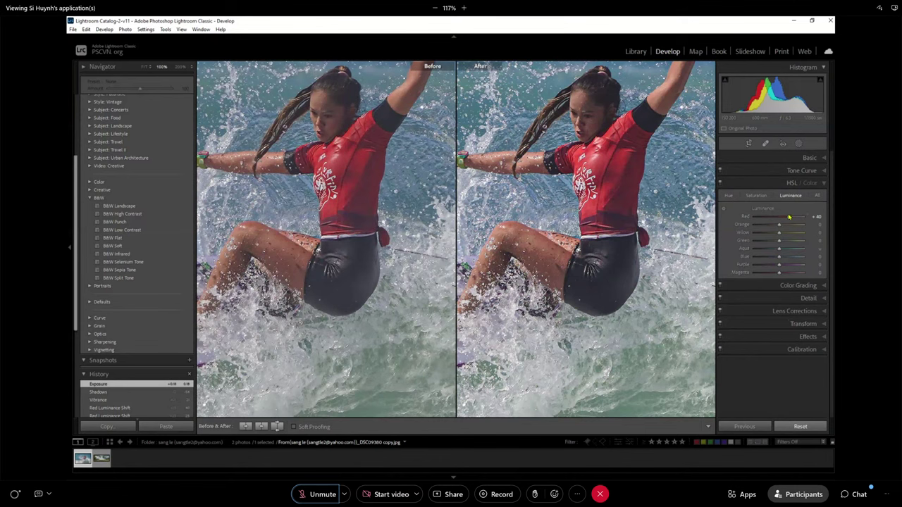
drag(759, 219, 789, 221)
mouse_move(788, 222)
mouse_down()
mouse_move(779, 221)
mouse_move(821, 223)
mouse_move(788, 223)
mouse_up()
click(756, 195)
mouse_move(784, 219)
mouse_down()
mouse_move(766, 217)
mouse_move(788, 224)
mouse_up()
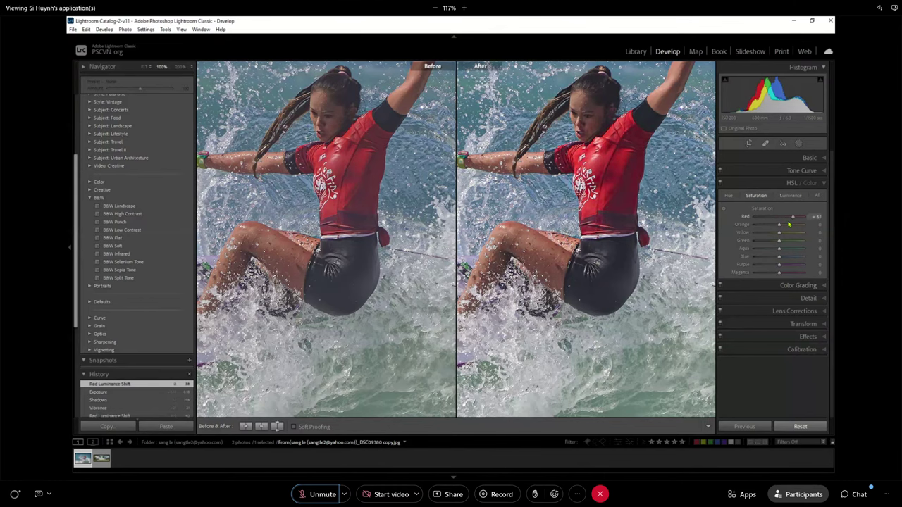
Step: Try recoloring the red shirt and the skin by setting Red Hue to +100 and shifting Orange Hue strongly positive
click(727, 195)
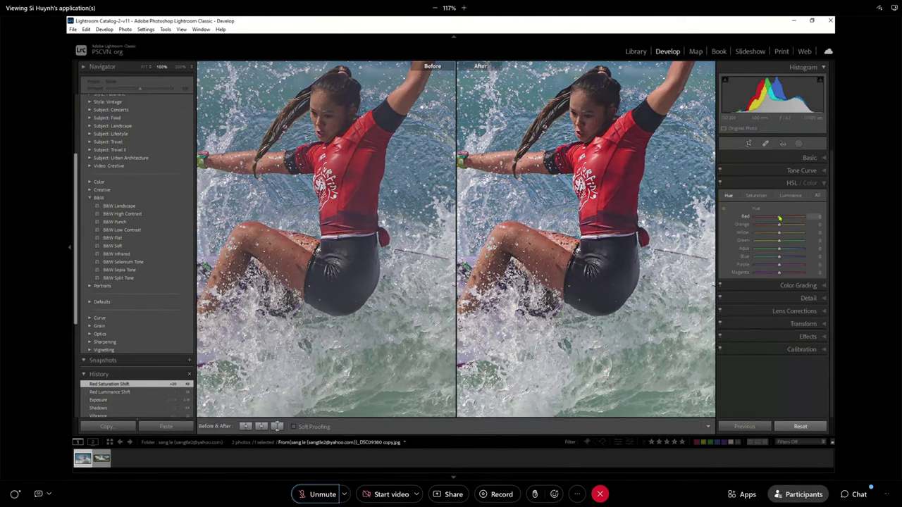
drag(785, 219, 820, 223)
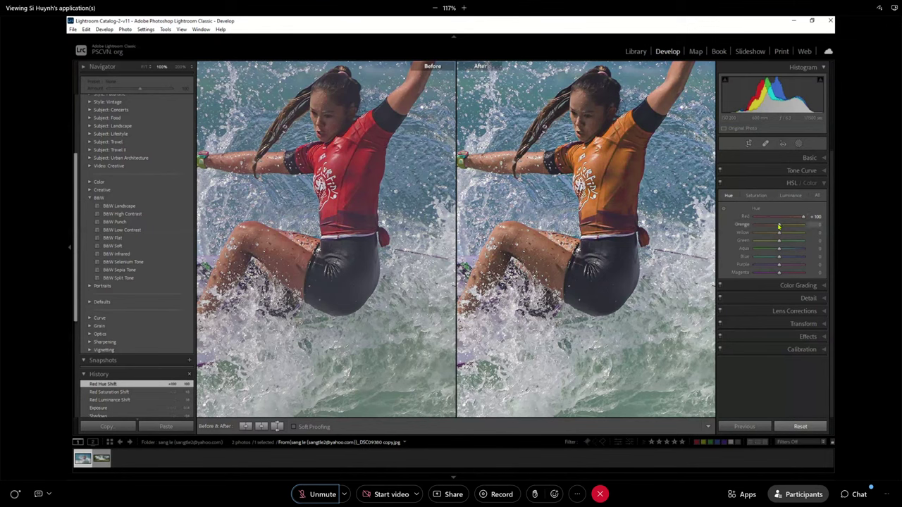
drag(774, 226, 810, 230)
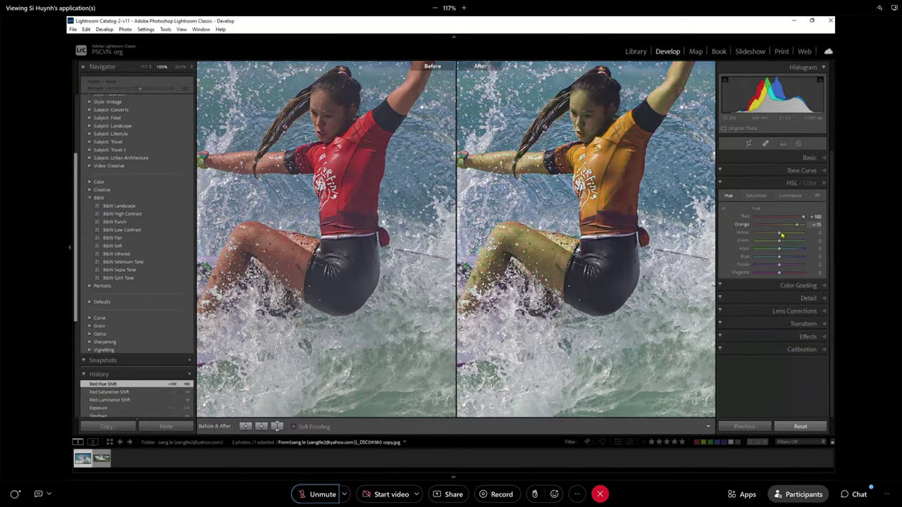
Step: Bring Red Hue back to +2 and reset Orange Hue to 0
double_click(780, 224)
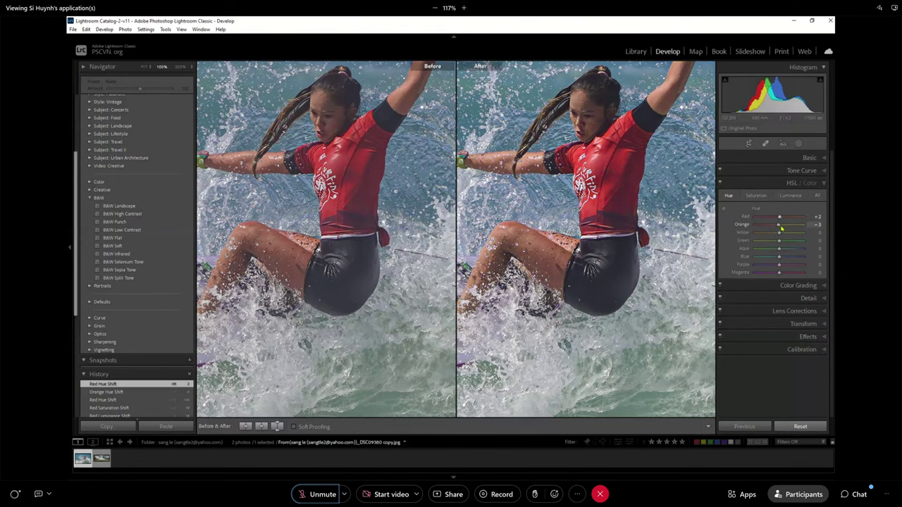
double_click(779, 224)
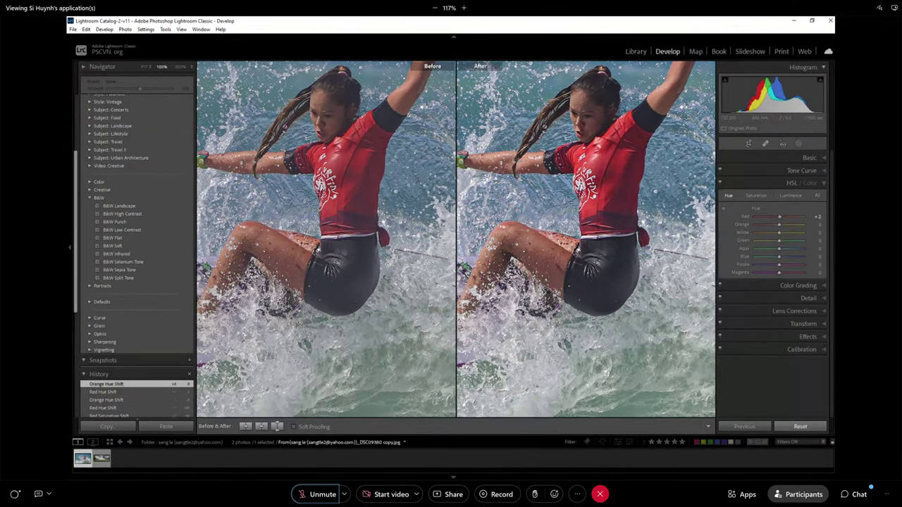
Step: Review the Saturation and Luminance adjustments, then leave the before/after comparison and inspect the edited surfer alone at 100%
click(759, 196)
click(790, 195)
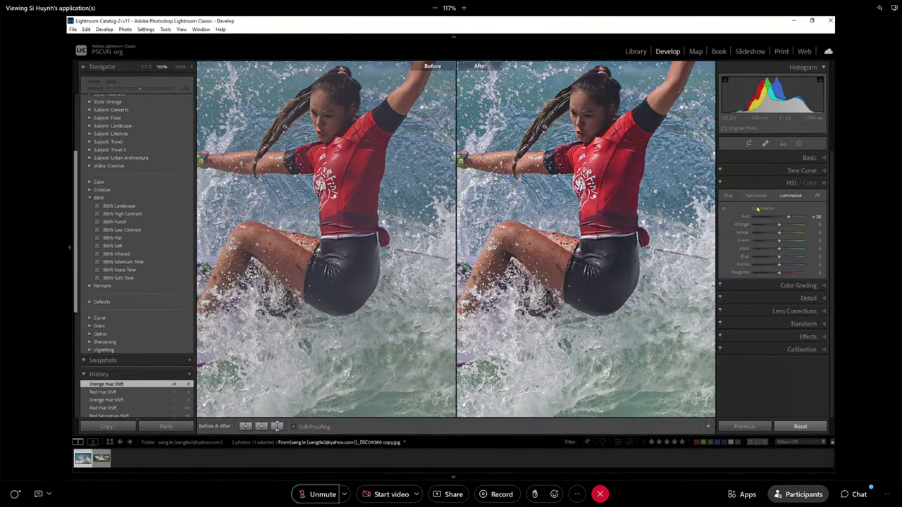
key(y)
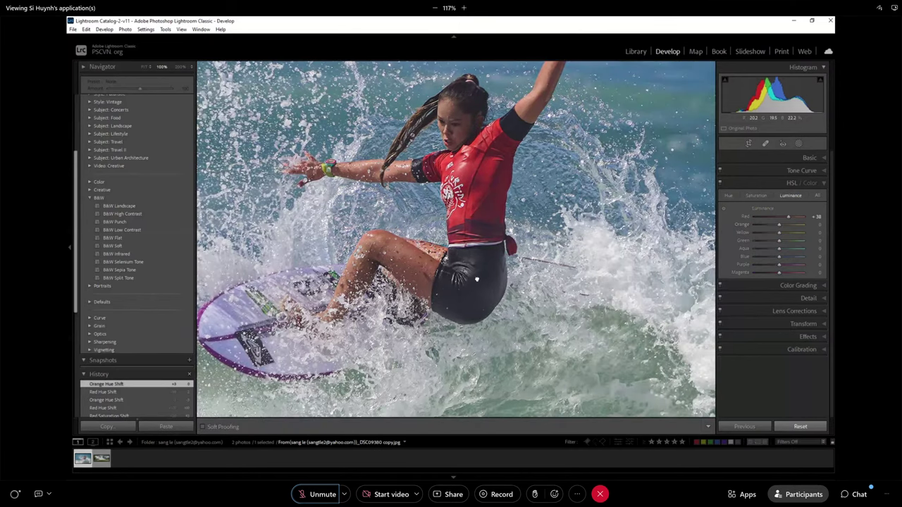
drag(476, 280, 508, 344)
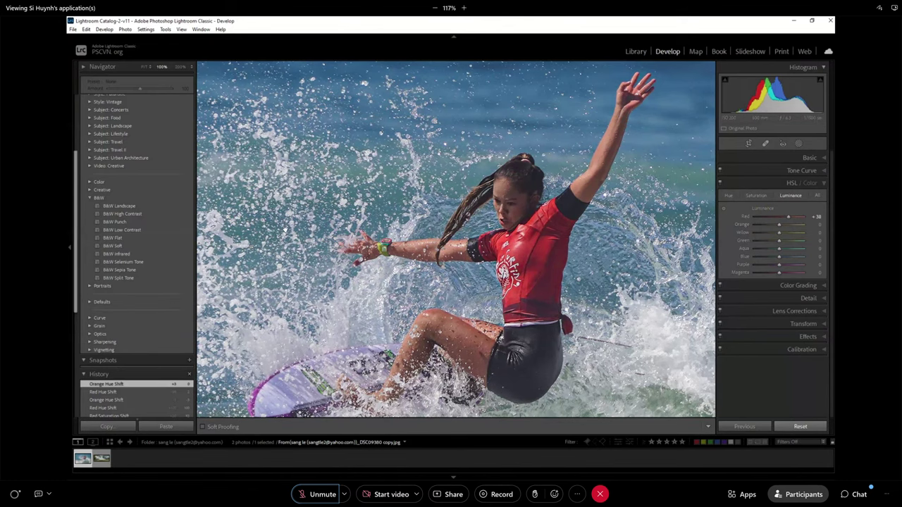
Step: Open the Civil War cannon photo and inspect the smoke cloud and surrounding trees at 100%
click(102, 460)
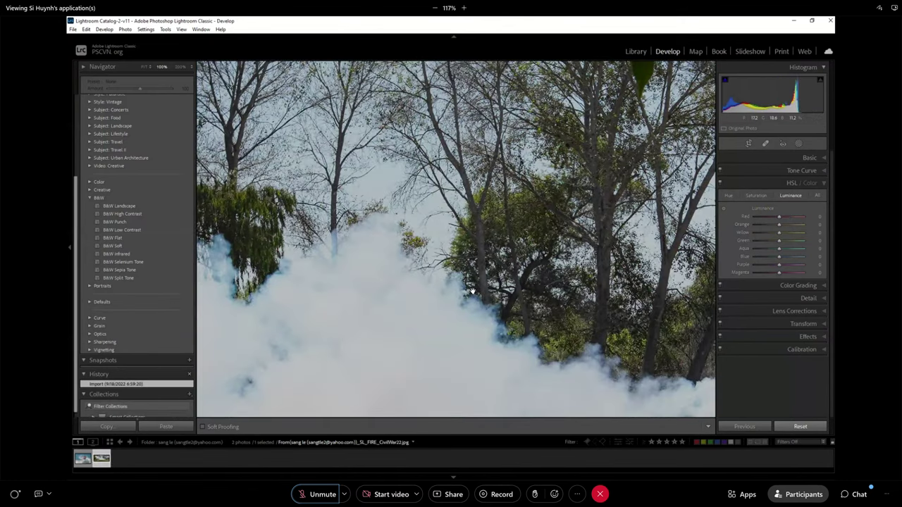
click(417, 74)
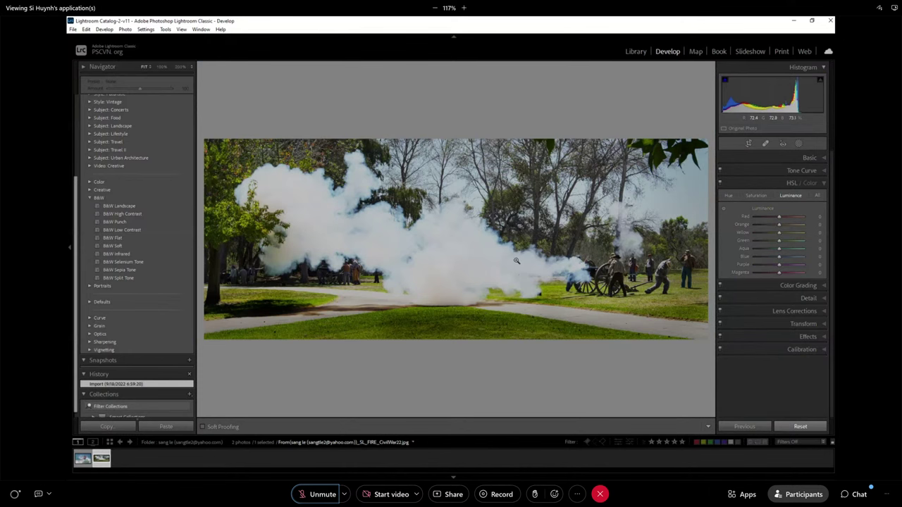
click(489, 269)
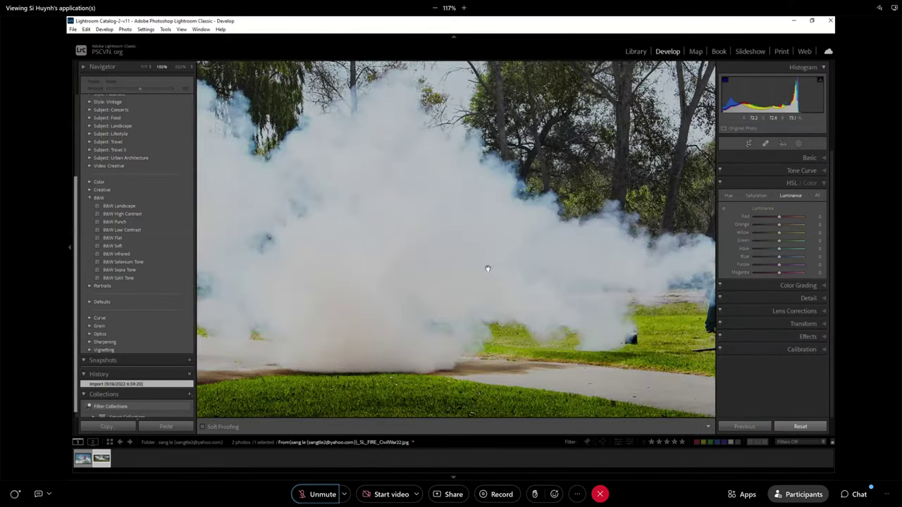
click(399, 260)
click(282, 229)
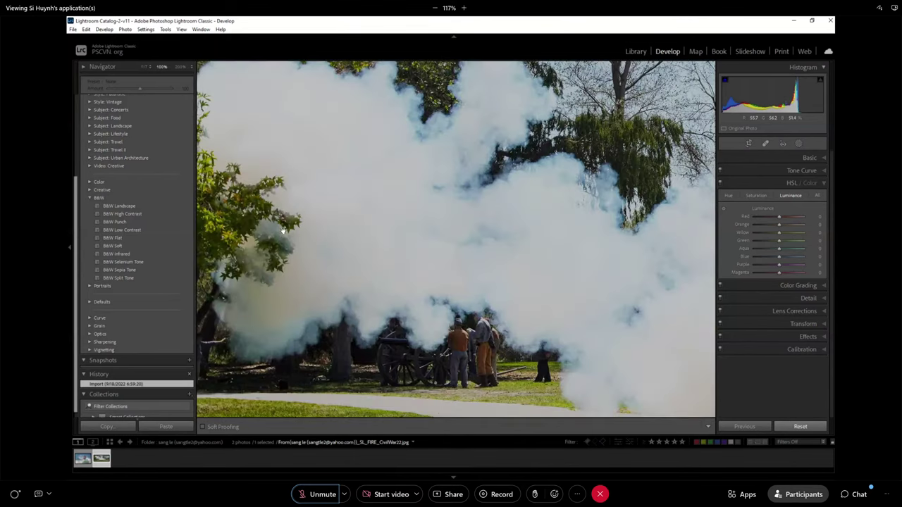
click(658, 333)
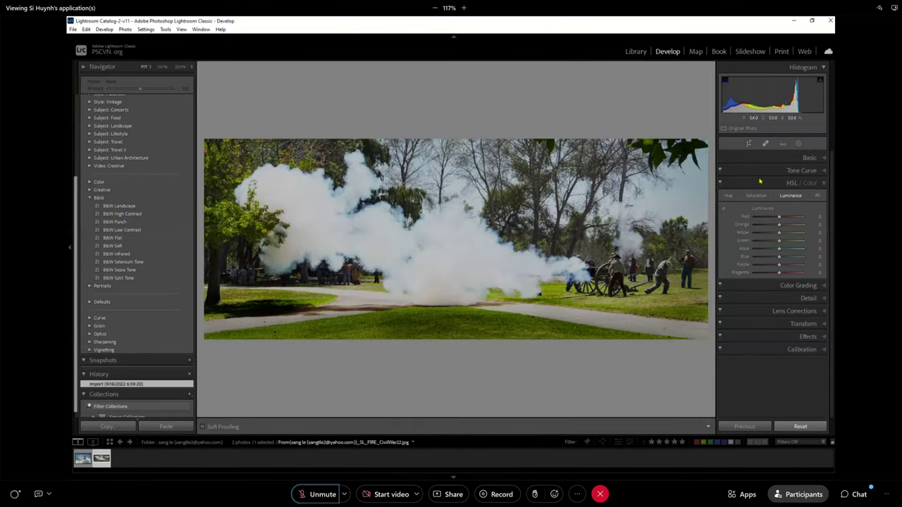
Step: Expand the Basic adjustments and examine the cannon and its firing crew at 100%
click(809, 158)
click(677, 273)
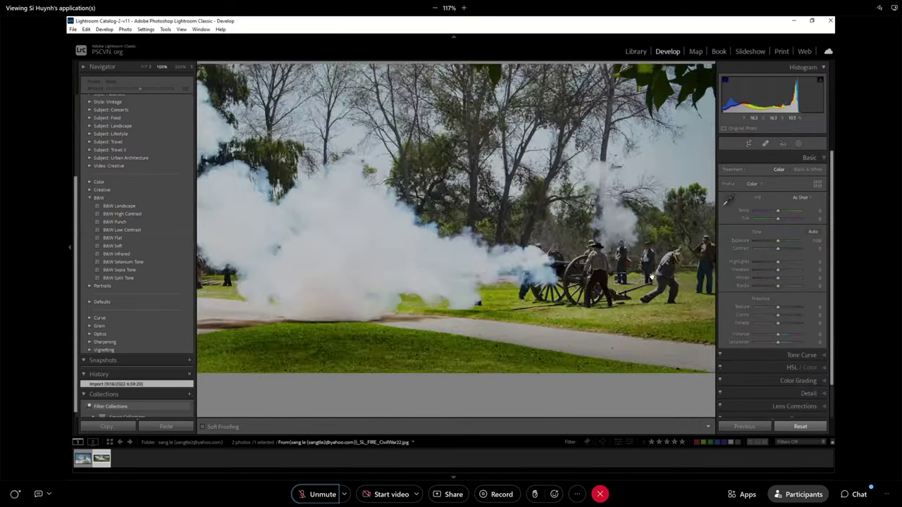
drag(678, 273, 627, 272)
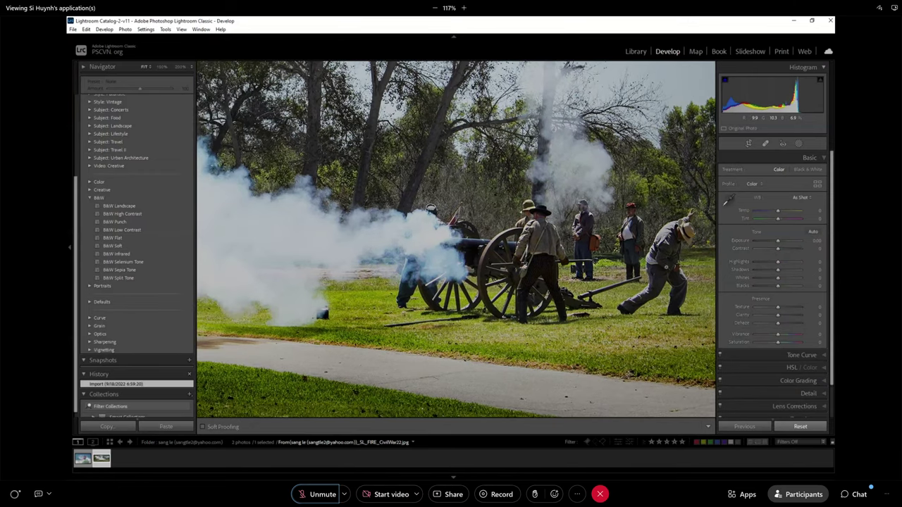
click(663, 266)
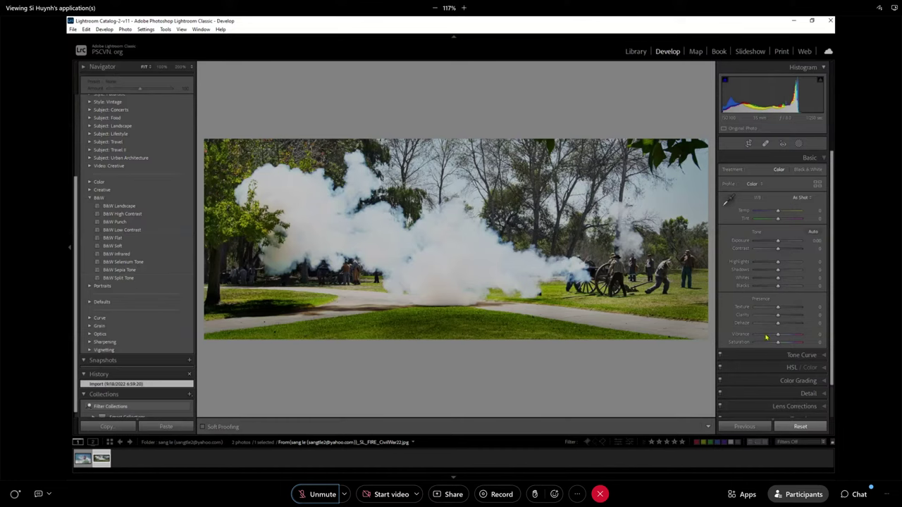
Step: Examine the people and second cannon partly hidden behind the smoke and tree at 100%
click(255, 286)
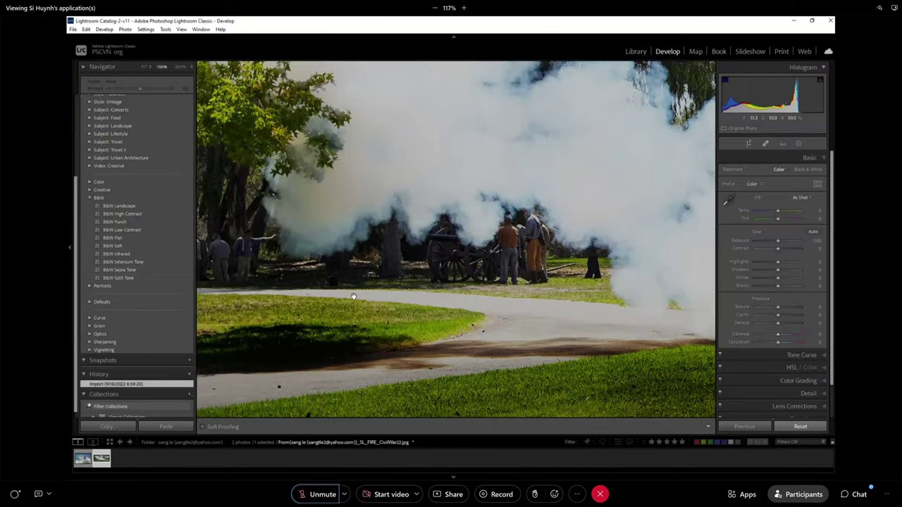
drag(417, 278, 700, 279)
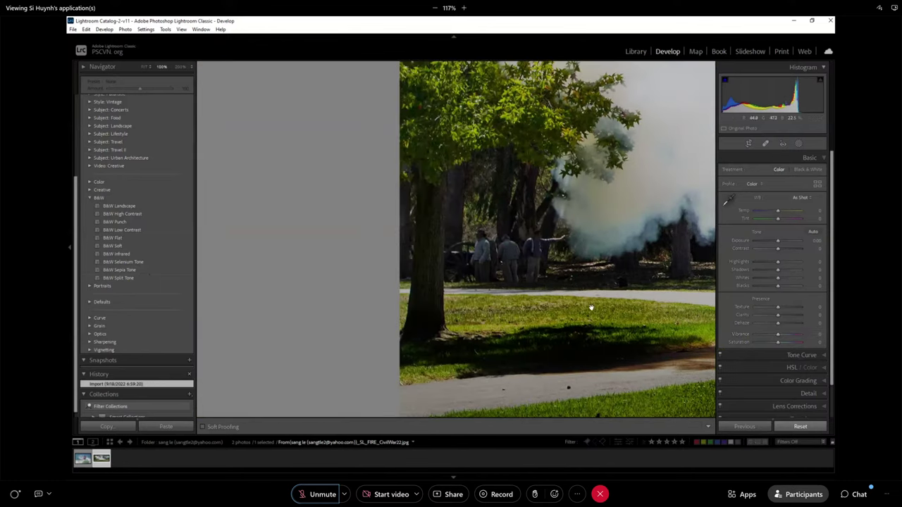
drag(594, 310, 497, 271)
click(497, 272)
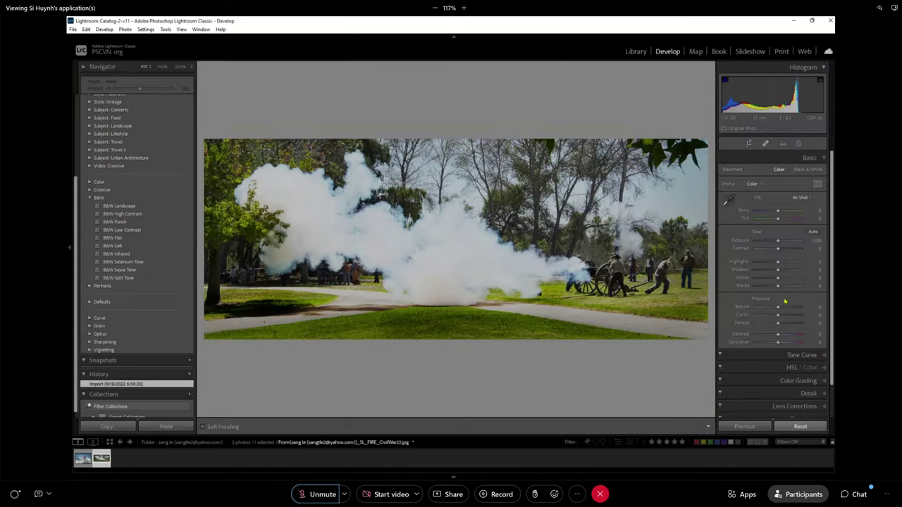
click(339, 282)
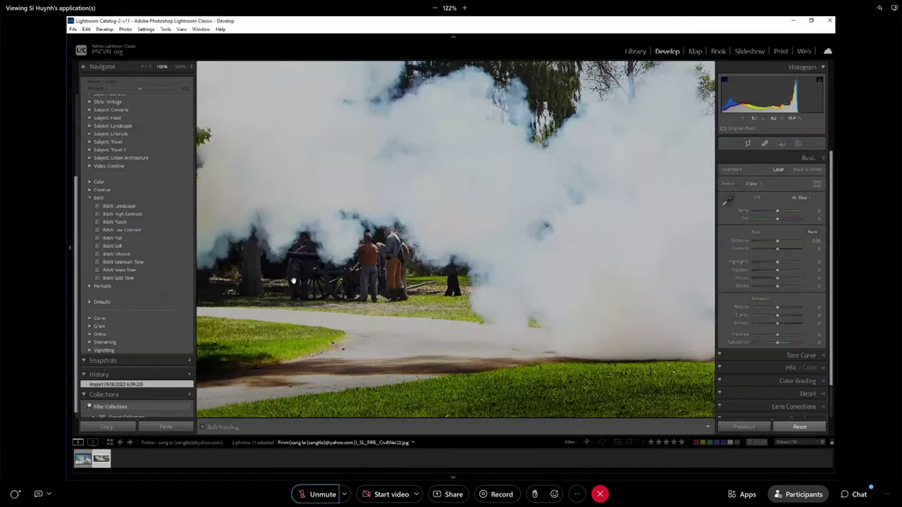
click(252, 282)
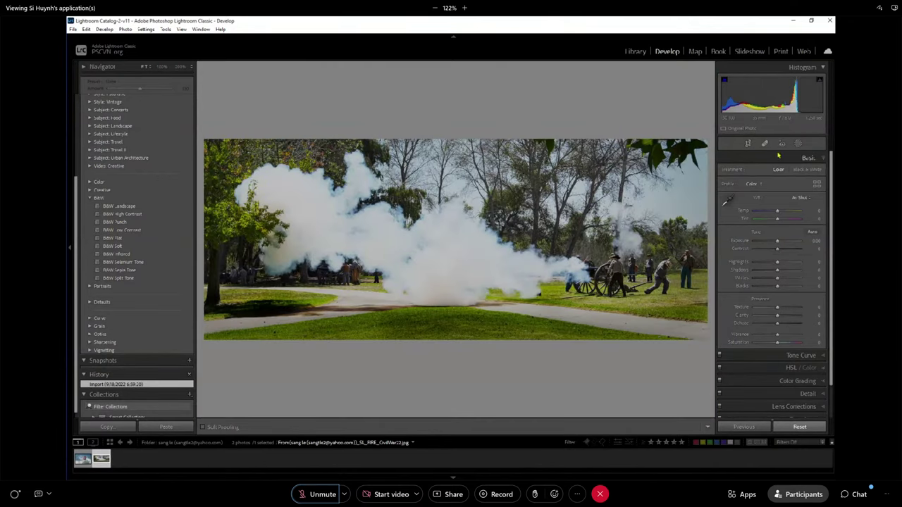
Step: Crop the cannon photo on all four sides to a wide frame around the firing crew and nearby smoke
click(748, 144)
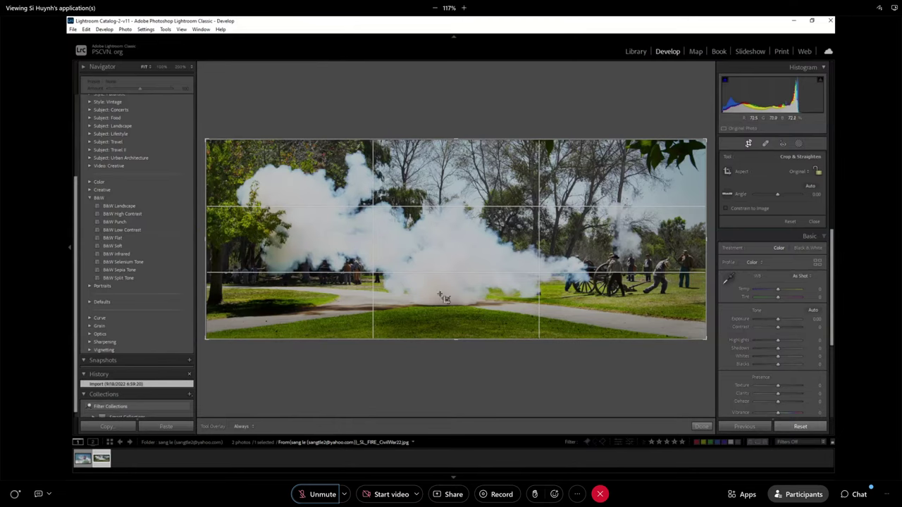
drag(206, 239, 315, 239)
drag(479, 339, 478, 297)
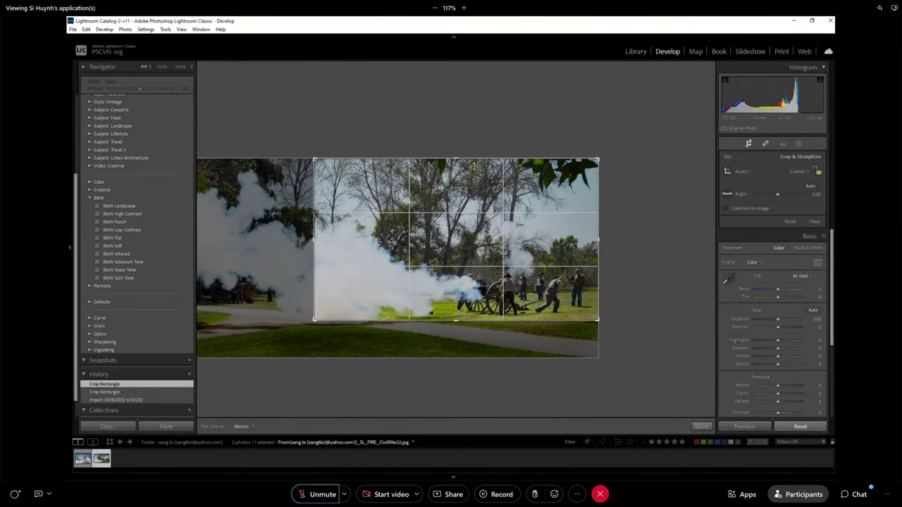
drag(472, 161, 472, 224)
drag(598, 242, 582, 245)
key(Return)
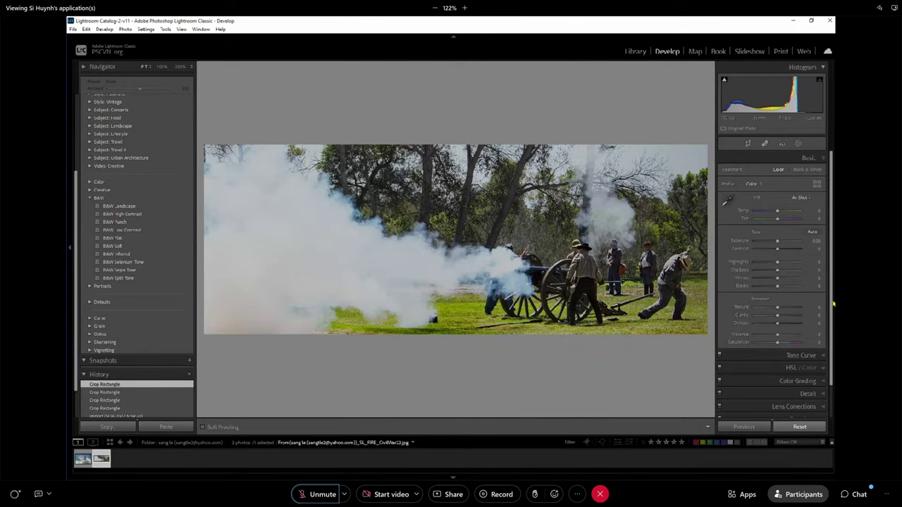
Step: Tighten the crop on the smoke side to focus on the cannon crew, and reopen the crop frame to review it
click(747, 143)
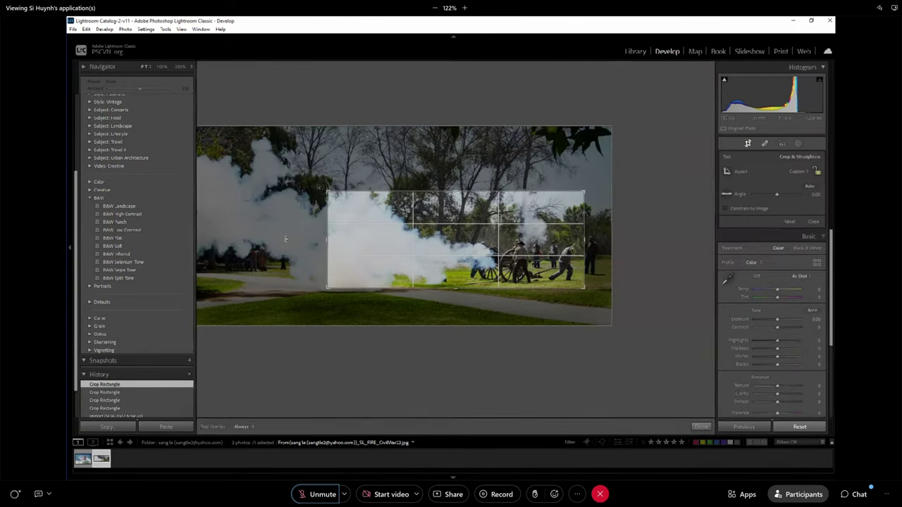
drag(330, 240, 368, 235)
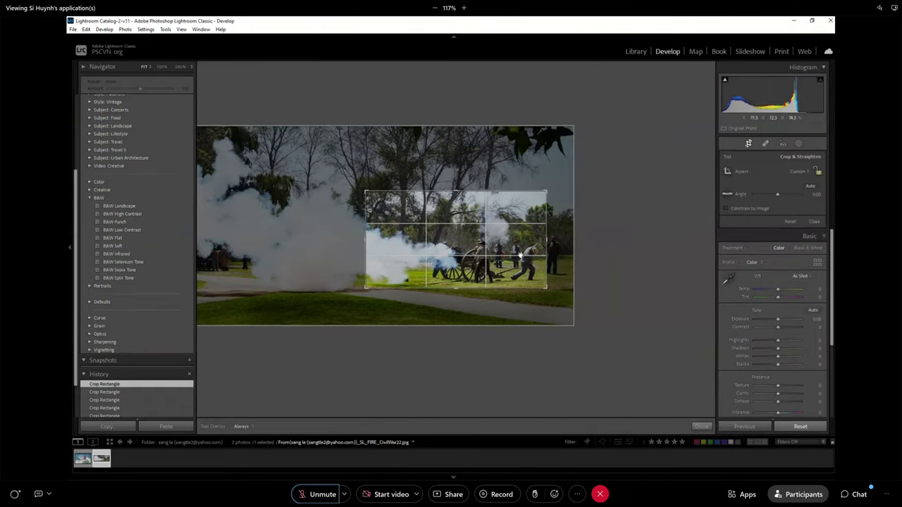
key(Return)
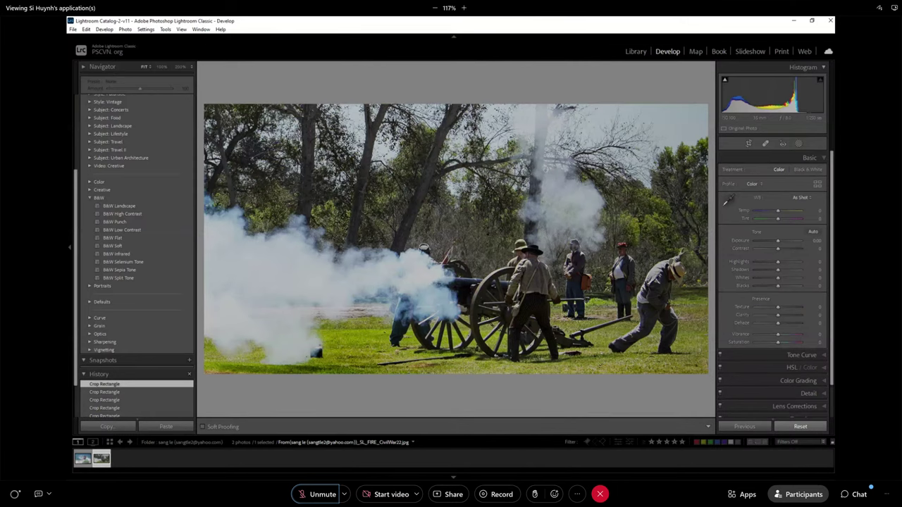
click(749, 144)
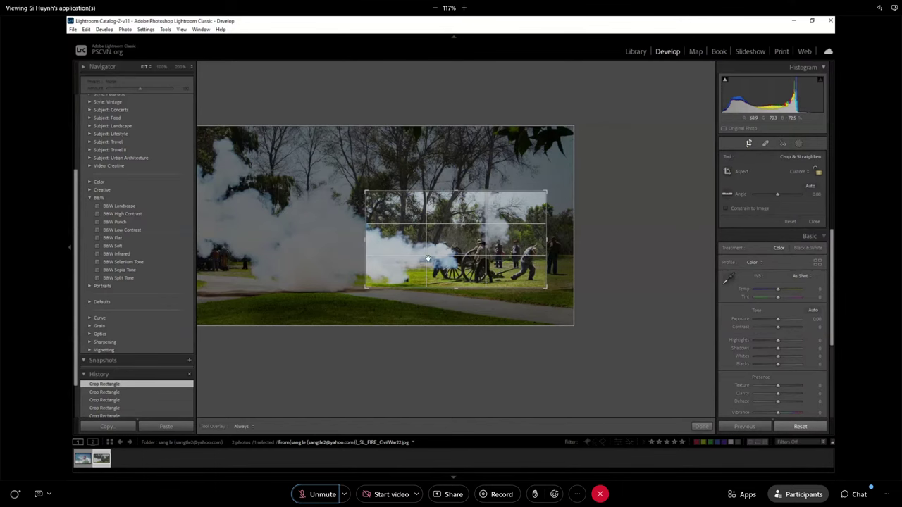
Step: Open the last member's folder from the Library, check the Iceland lighthouse photo at 100%, and bring it into Develop
click(636, 52)
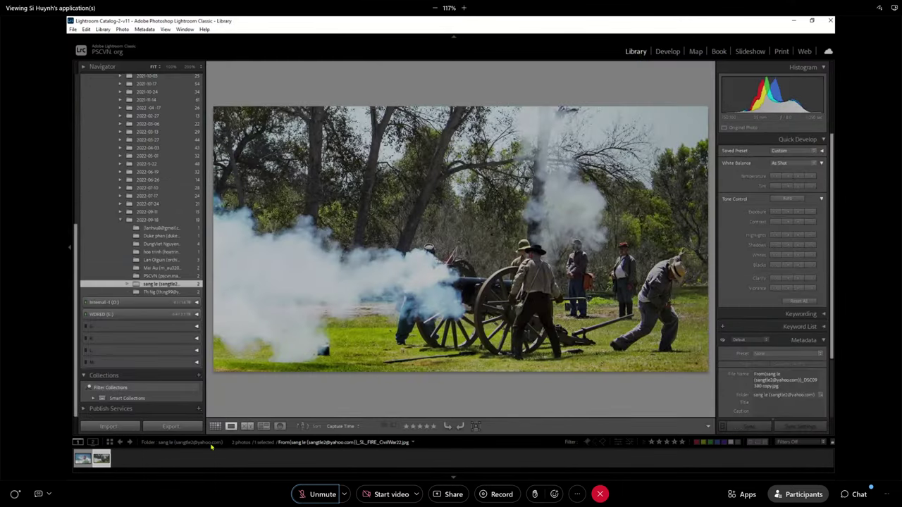
click(161, 292)
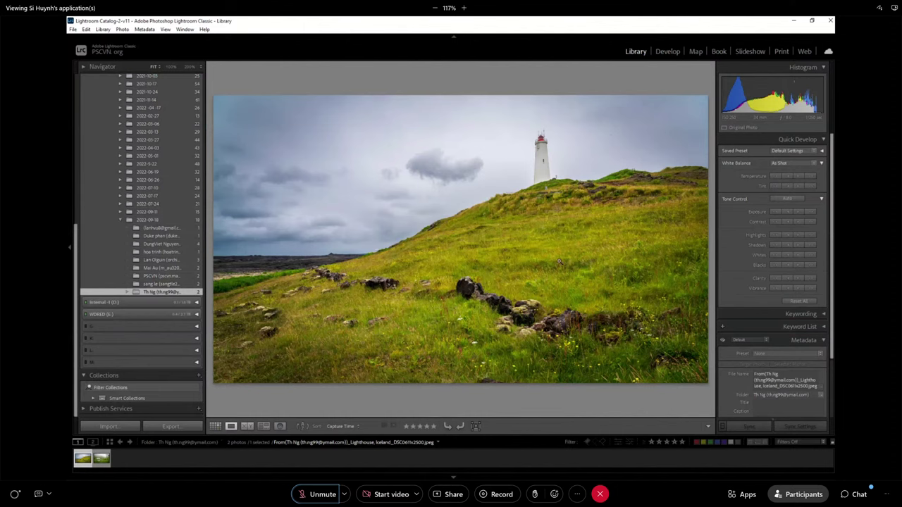
click(558, 262)
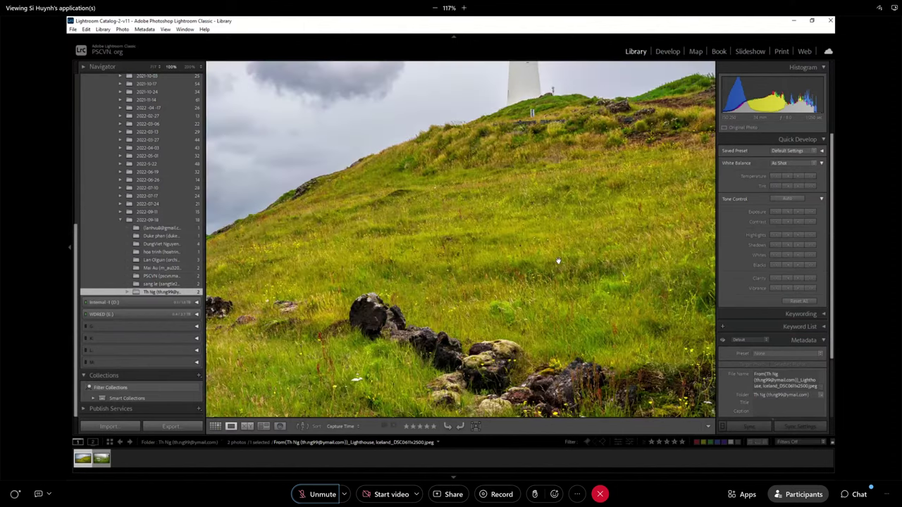
click(558, 261)
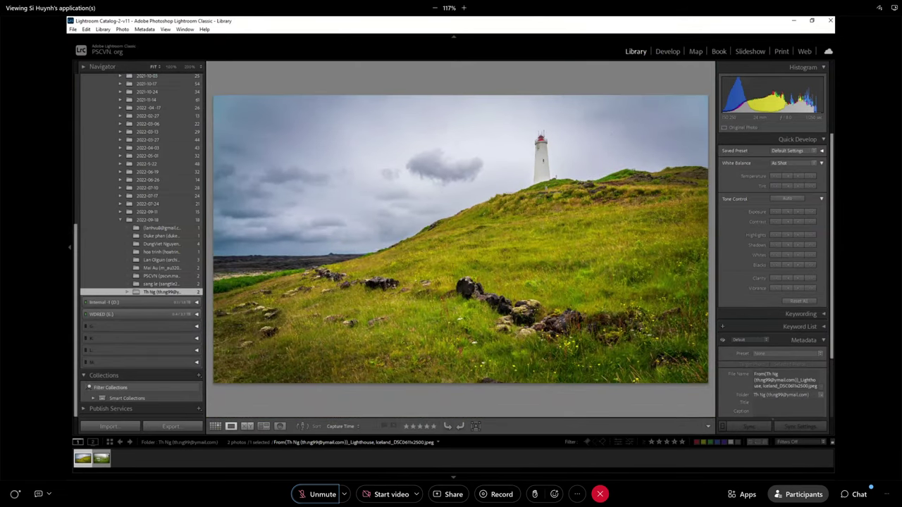
click(667, 52)
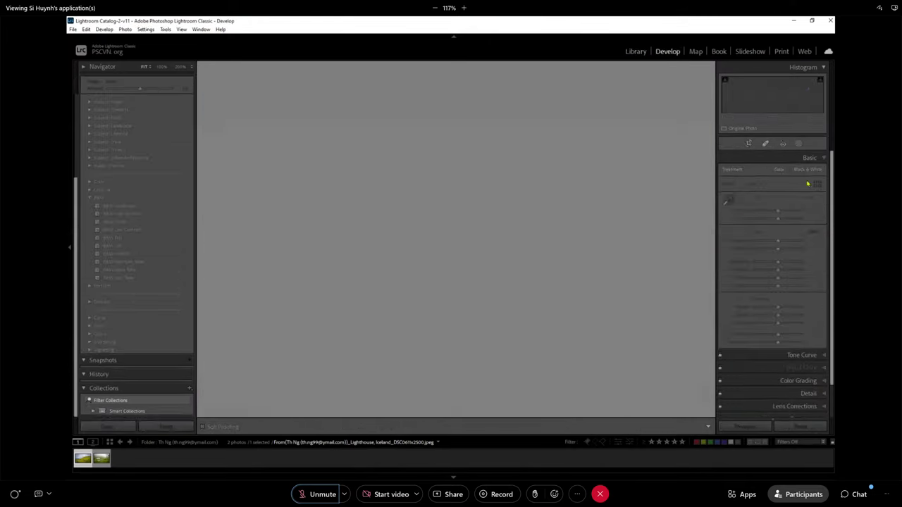
Step: Try masking the hillside and lighthouse with an inverted Select Sky mask, and reset the photo's settings
click(798, 143)
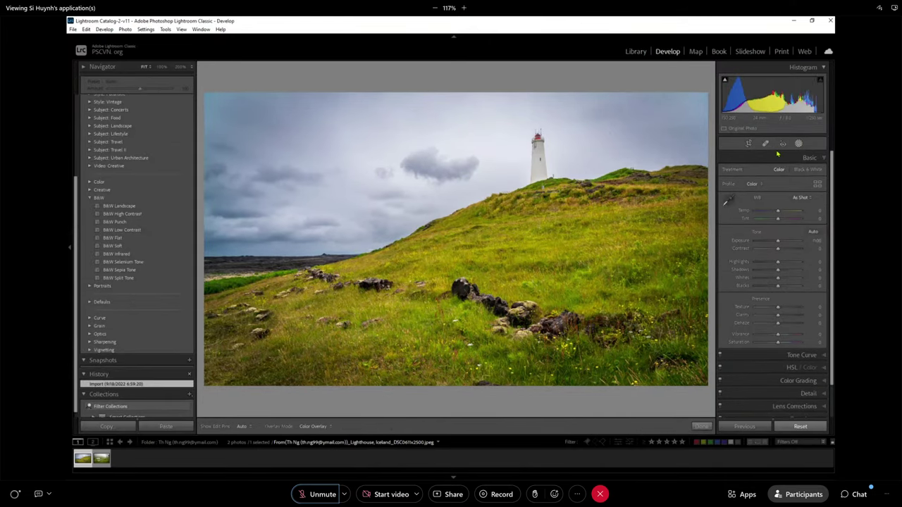
click(743, 178)
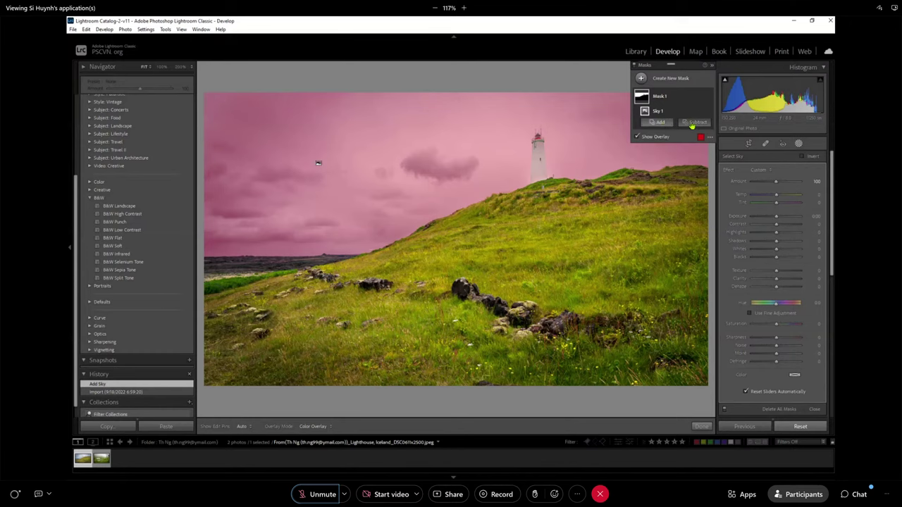
click(666, 97)
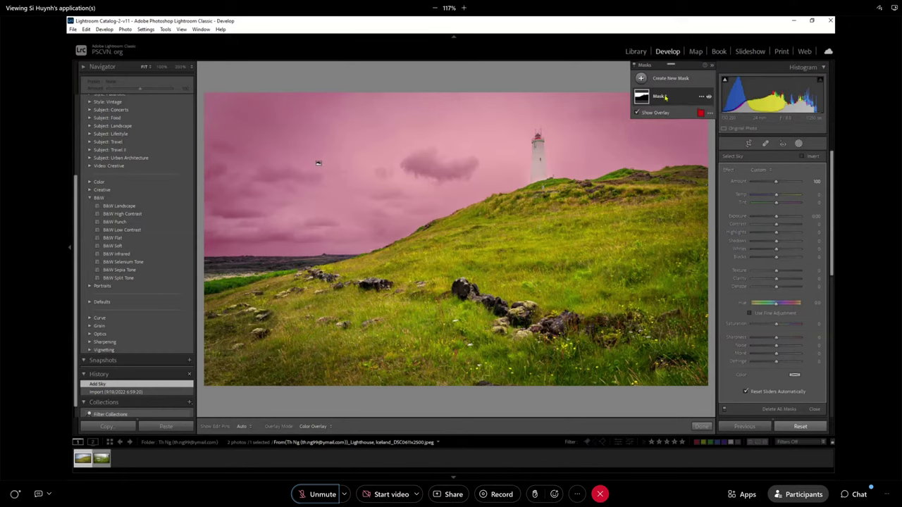
click(702, 100)
click(730, 113)
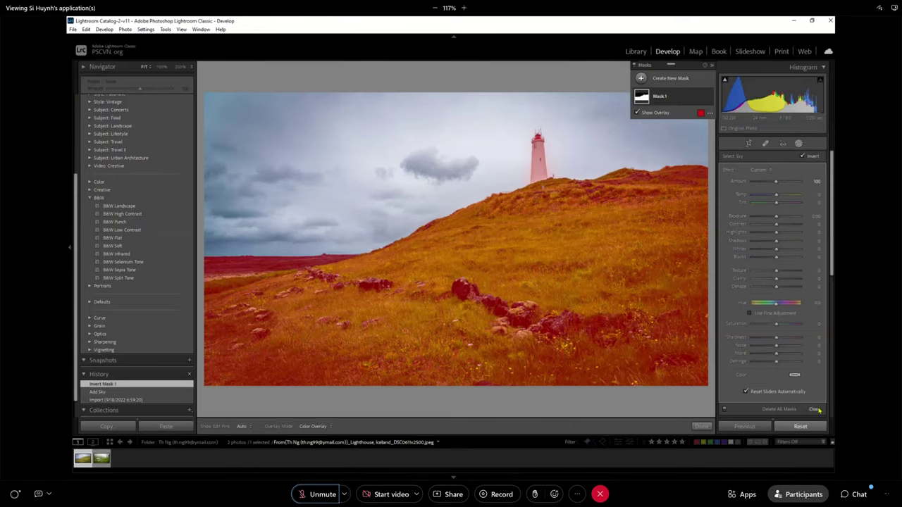
click(800, 427)
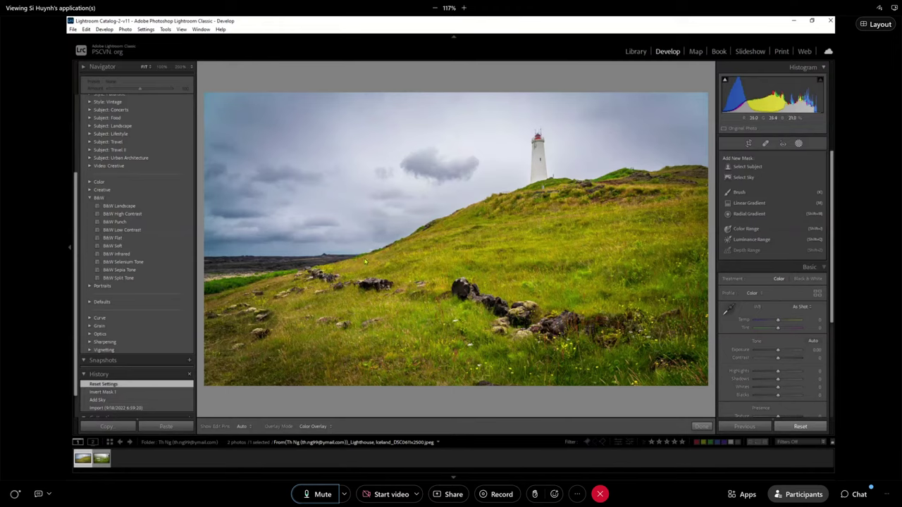
Step: Inspect the hillside grass, rocks and distant horizon of the lighthouse photo at 100%, and return to the fitted view
click(162, 67)
click(162, 67)
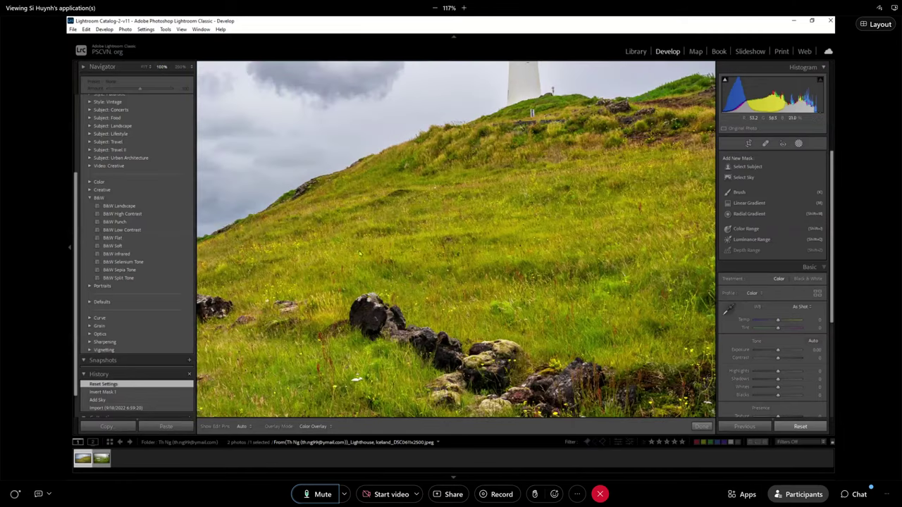
drag(359, 252, 468, 246)
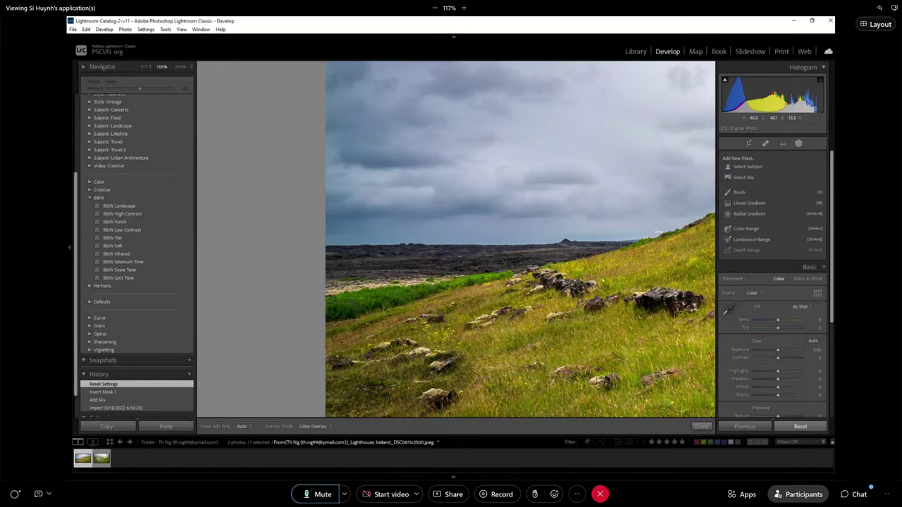
click(144, 66)
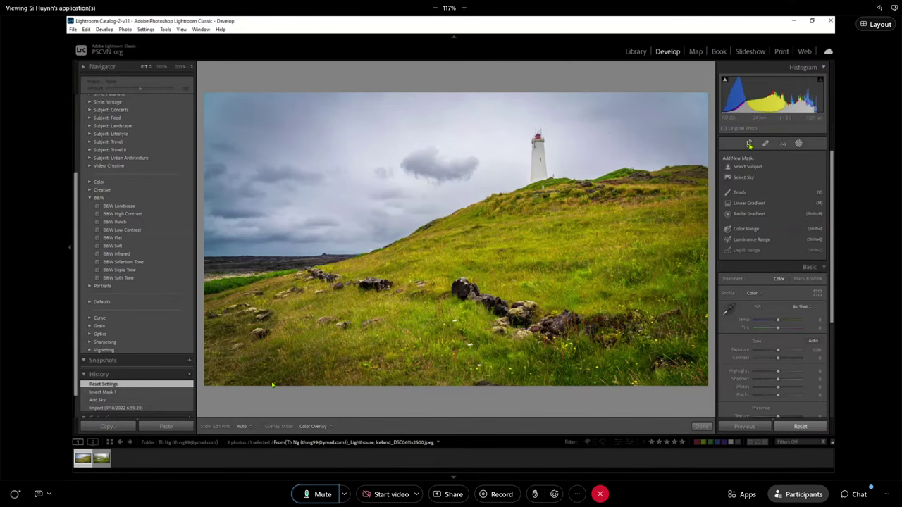
Step: Crop the lighthouse photo to cut away the rocky, grassy foreground and trim the hillside beyond the lighthouse
click(748, 144)
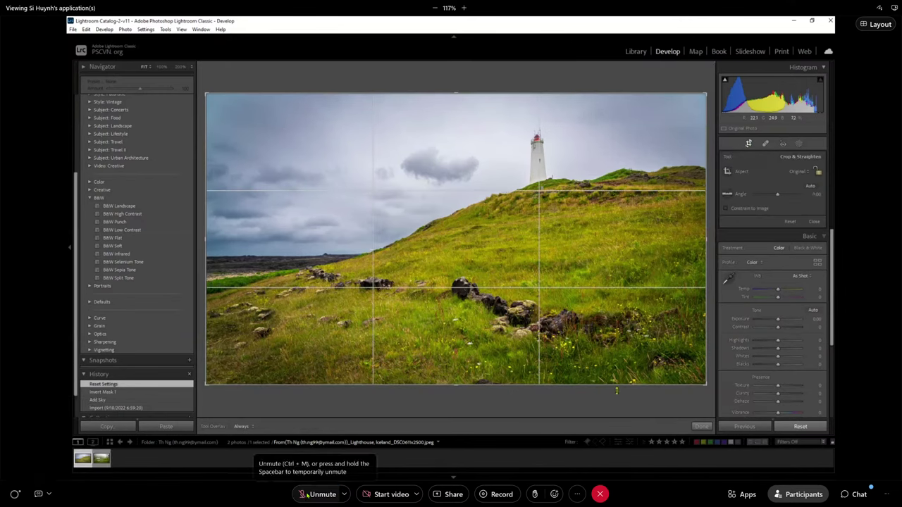
drag(455, 385, 454, 336)
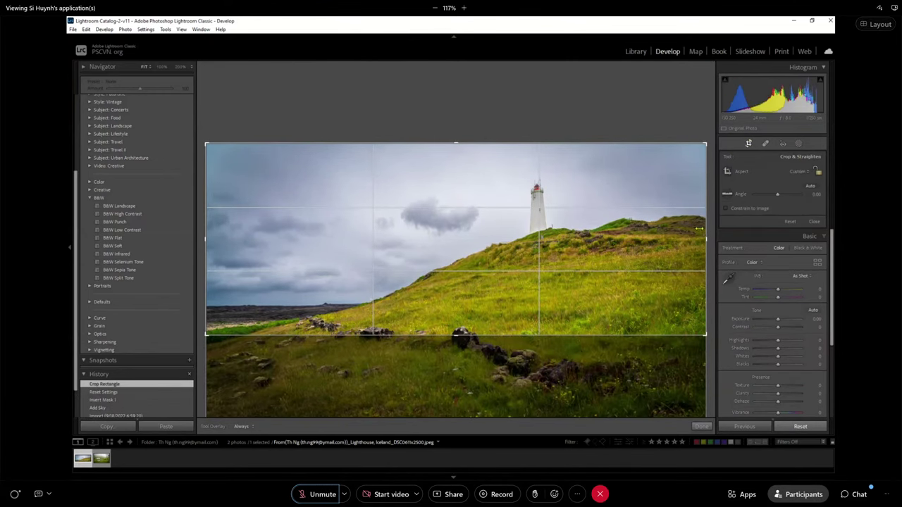
drag(699, 228, 663, 223)
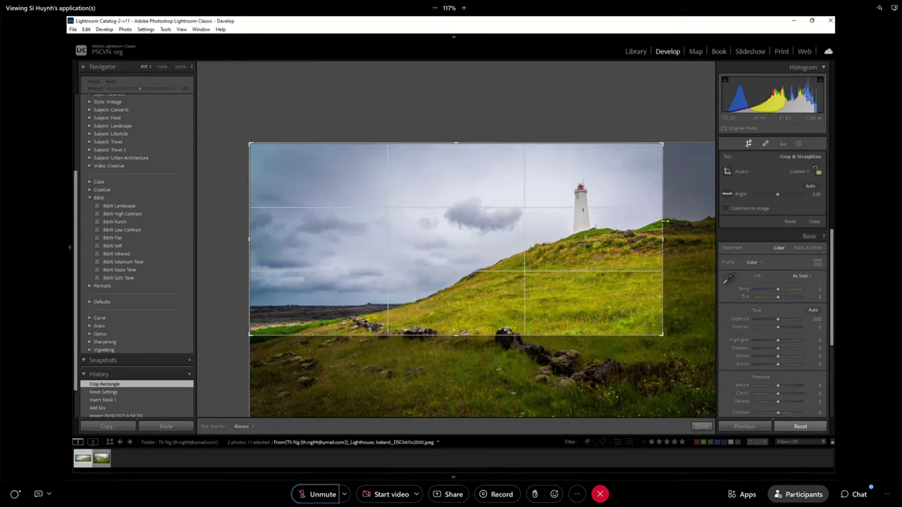
drag(520, 335, 515, 335)
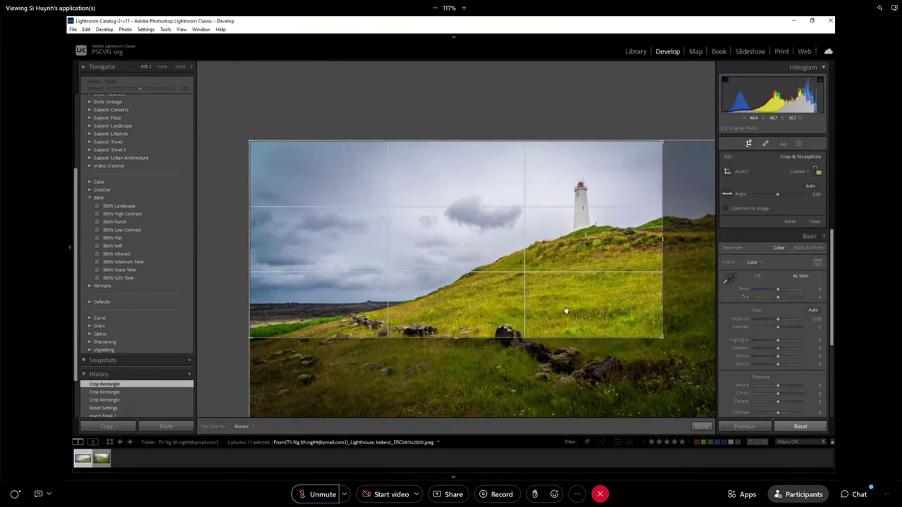
key(Return)
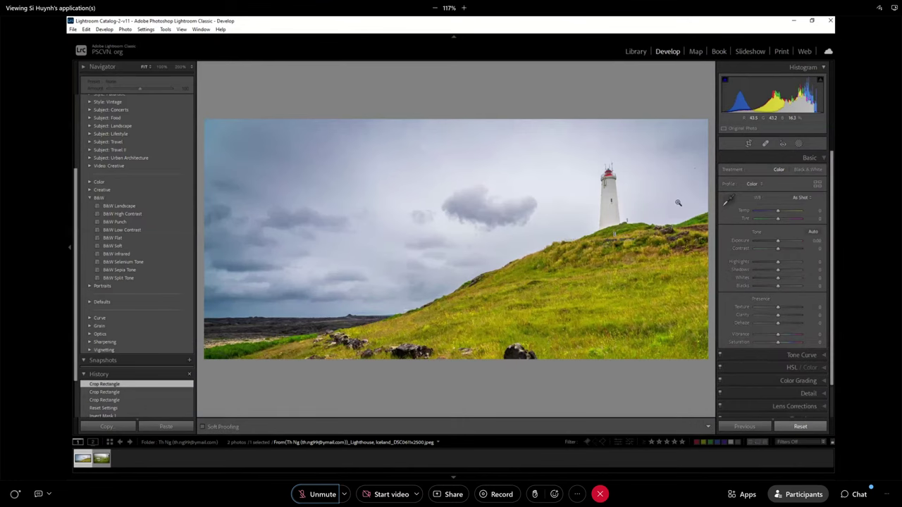
Step: Loosen the lighthouse crop along its lower edge to bring back the foreground rocks, and review the reframed photo
click(748, 144)
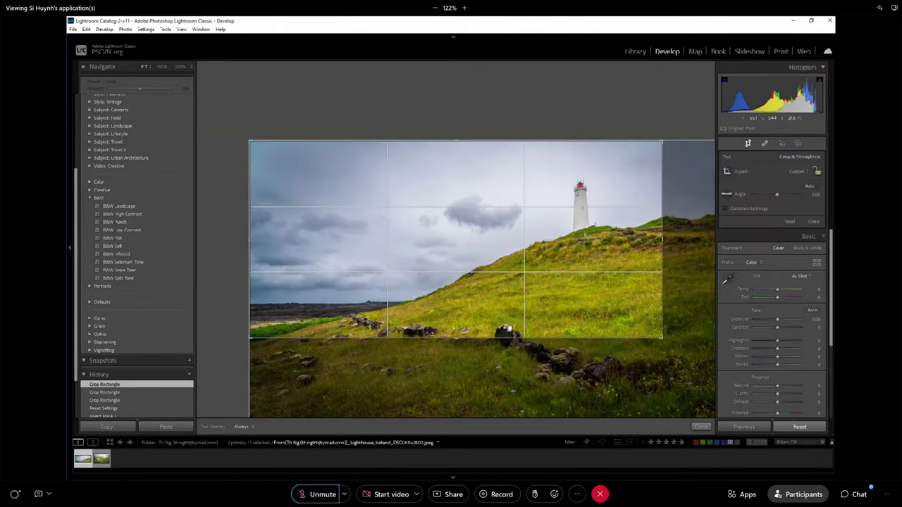
drag(507, 335, 508, 346)
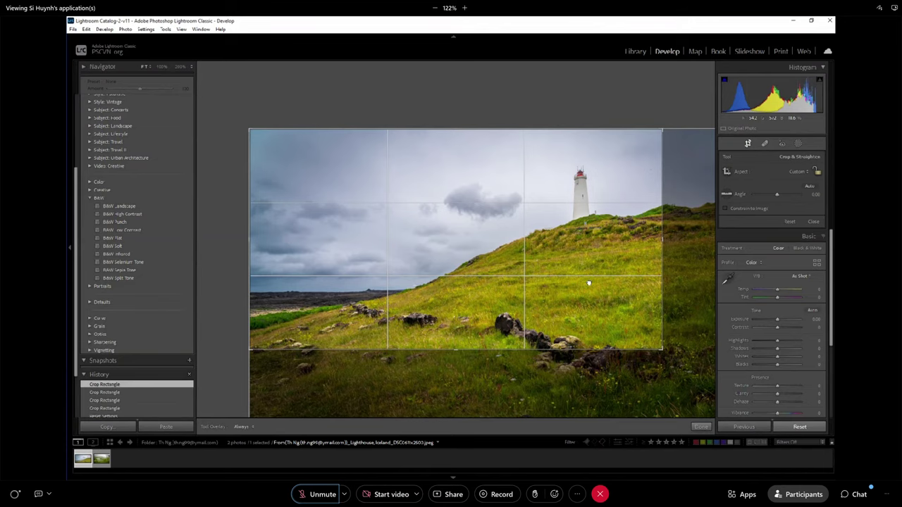
key(Return)
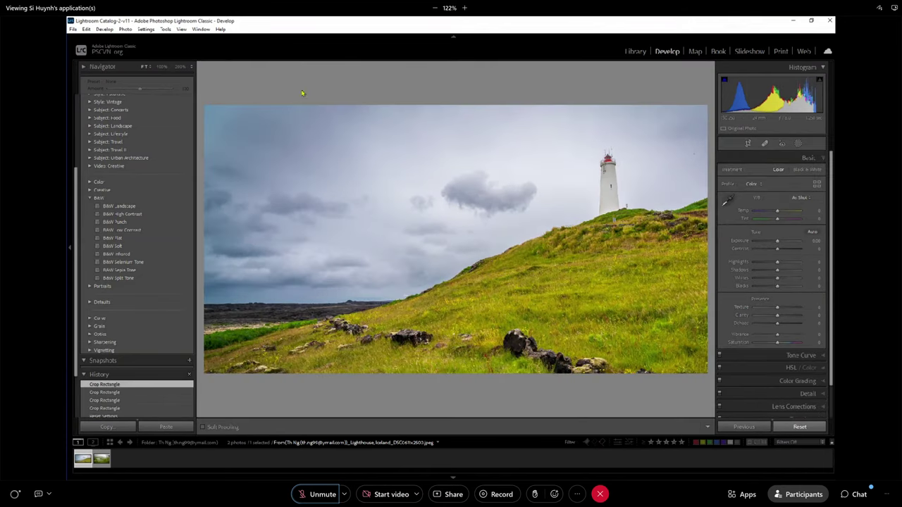
click(585, 256)
click(583, 256)
Step: Open the Kylemore Castle photo, set its custom white balance to Temp -12 and Tint +8, and check the castle at 100%
click(100, 461)
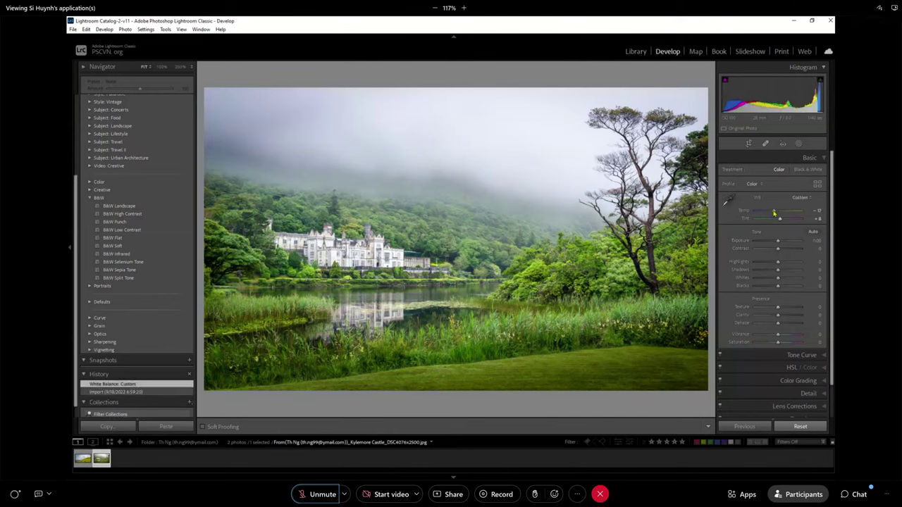
drag(774, 211, 775, 212)
click(355, 248)
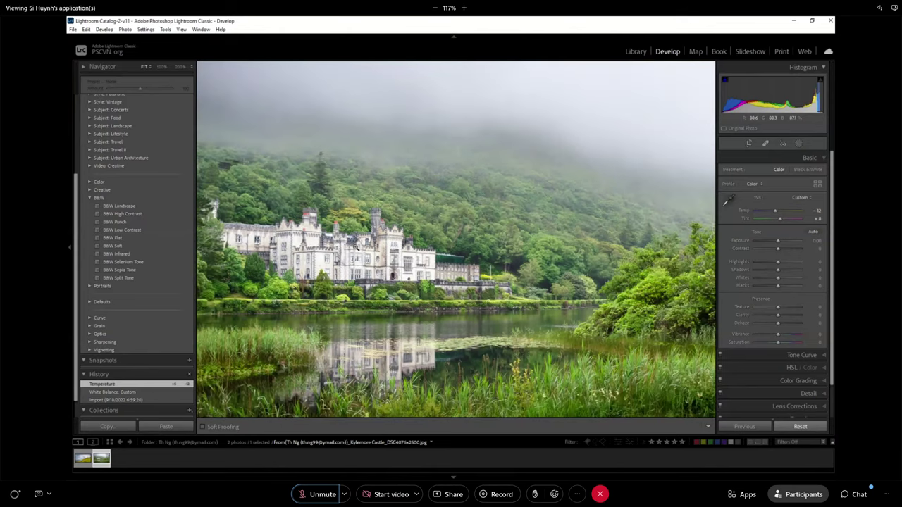
click(355, 248)
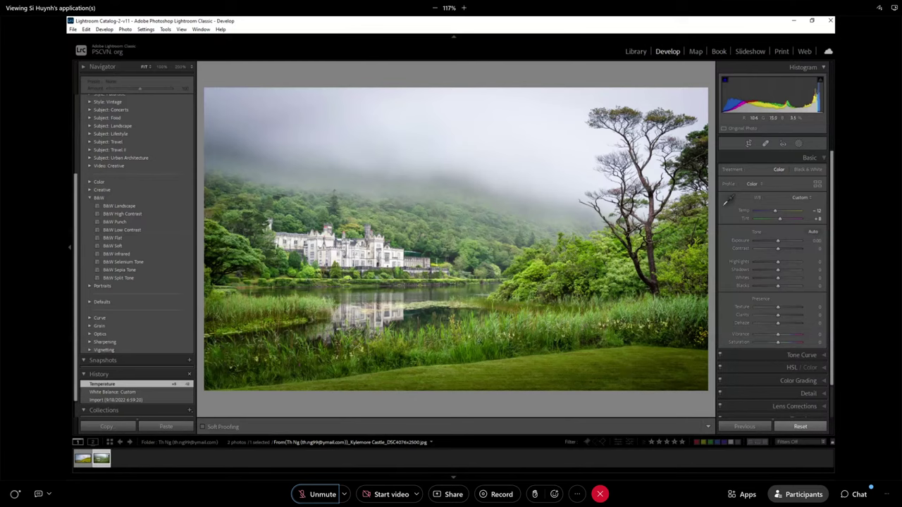
Step: Send the castle photo to Adobe Photoshop 2022 as a copy with Lightroom adjustments, and return to Lightroom
click(124, 30)
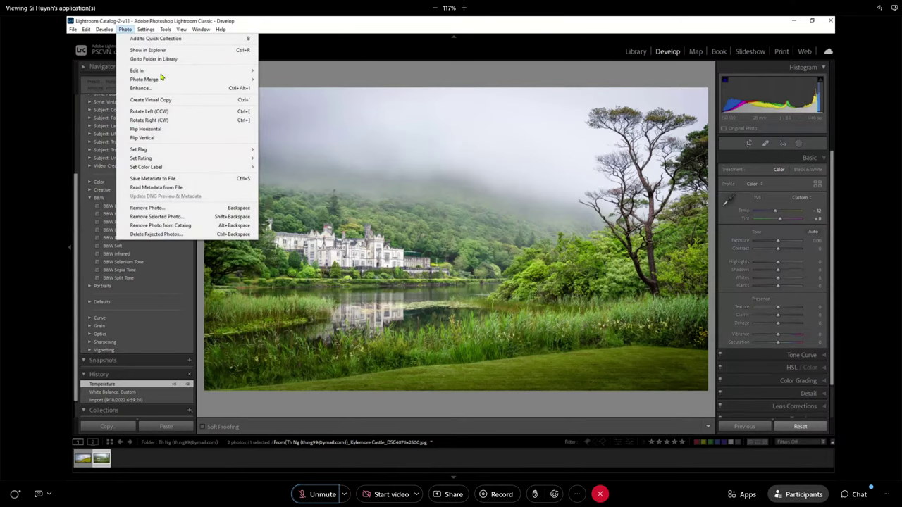
mouse_move(155, 70)
click(351, 71)
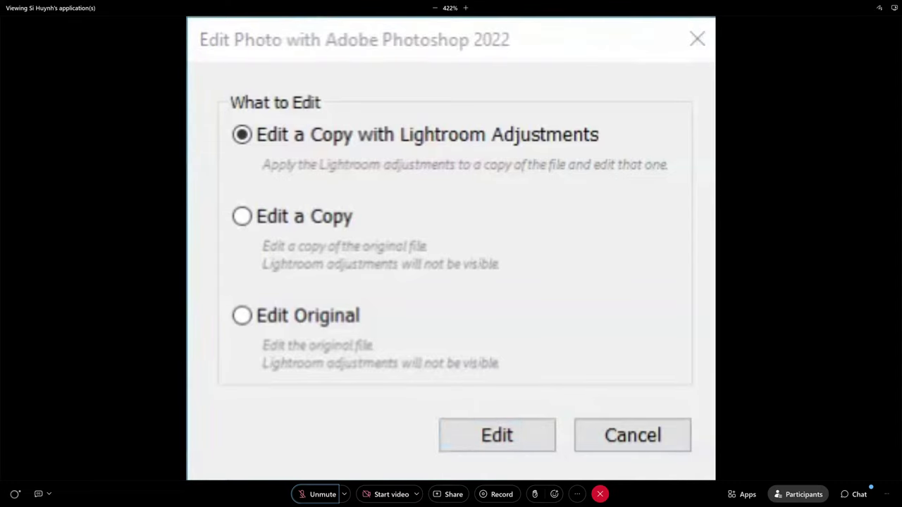
click(530, 444)
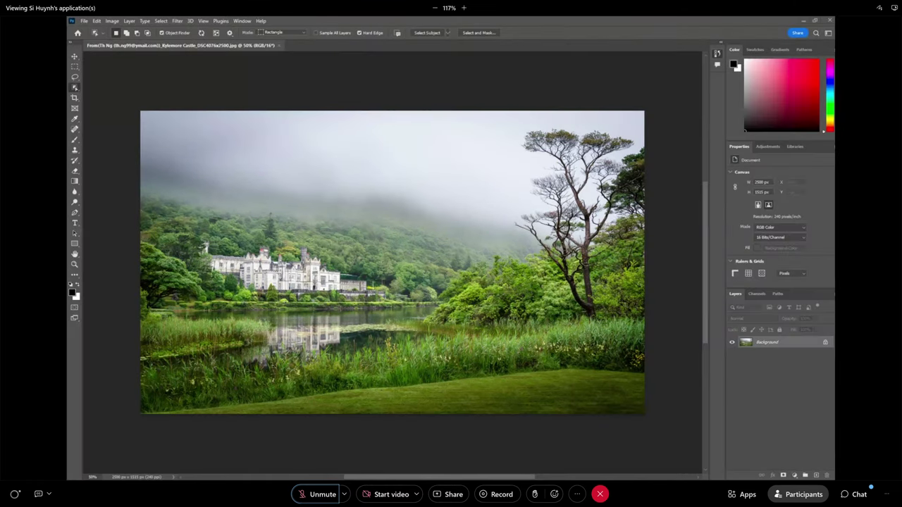
click(802, 20)
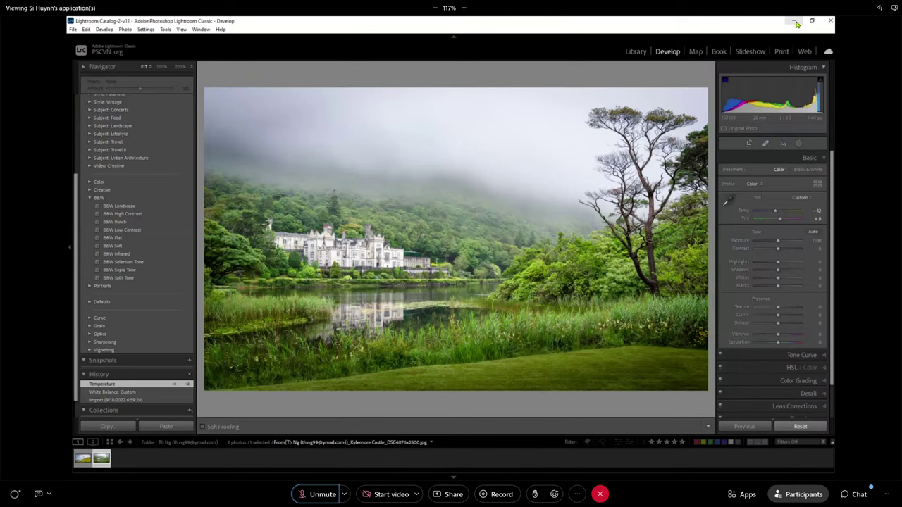
click(317, 494)
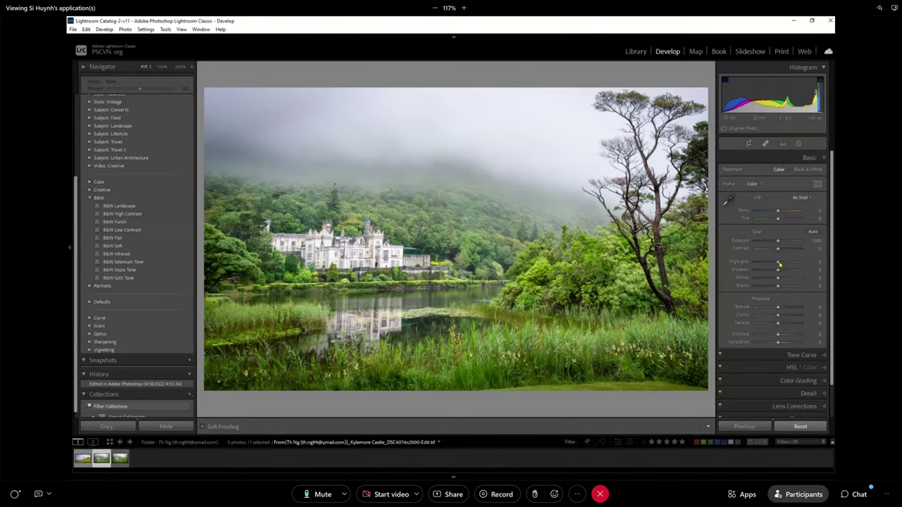
Step: Compare the castle in the Photoshop-edited copy and in the original photo at 100%, returning each to the fitted view
click(361, 256)
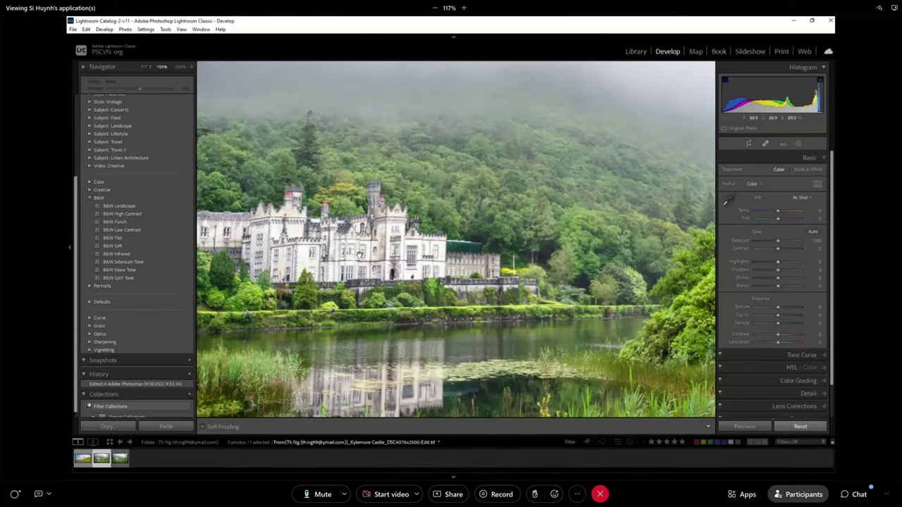
click(361, 257)
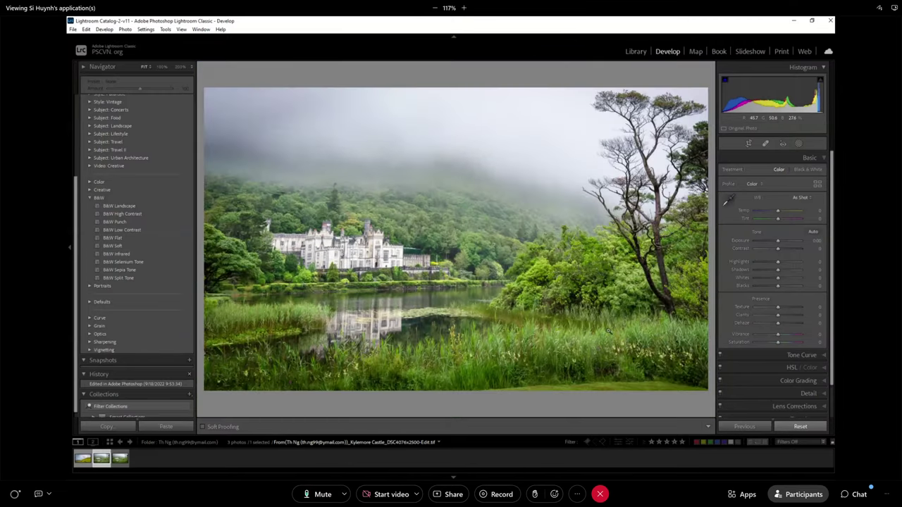
click(121, 459)
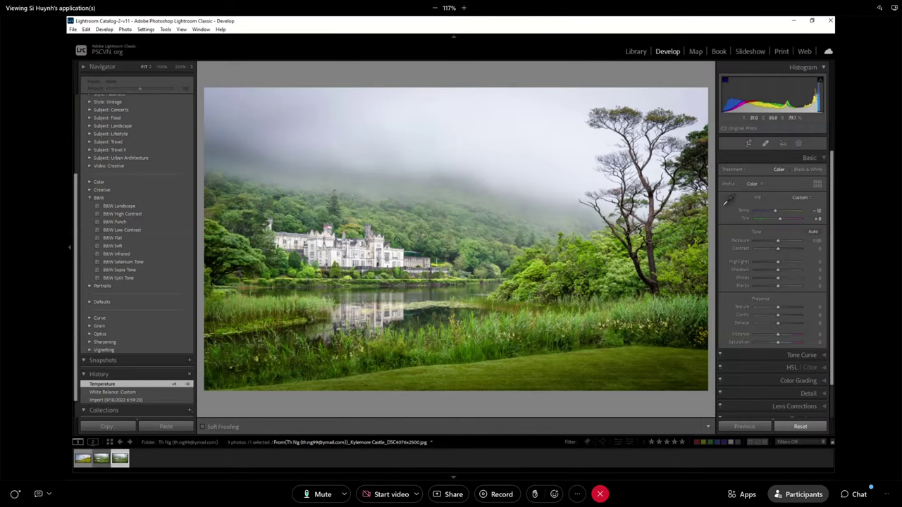
click(398, 241)
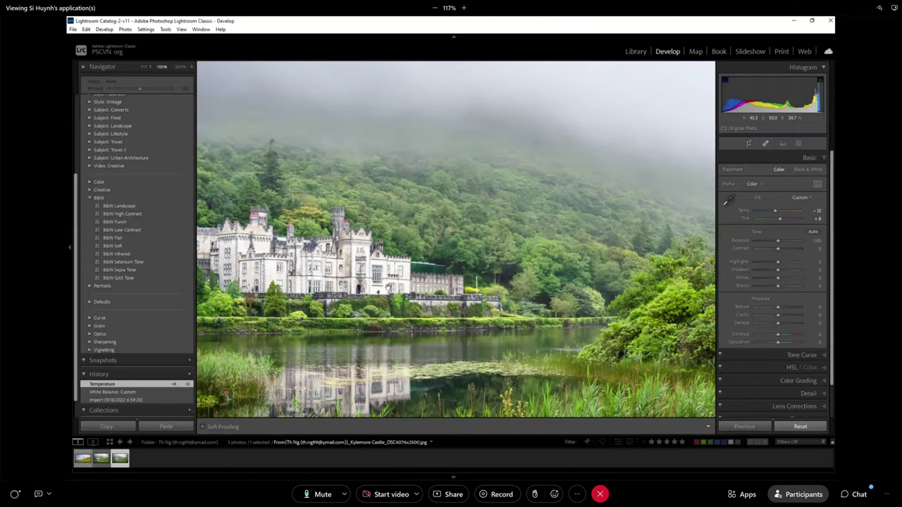
click(290, 269)
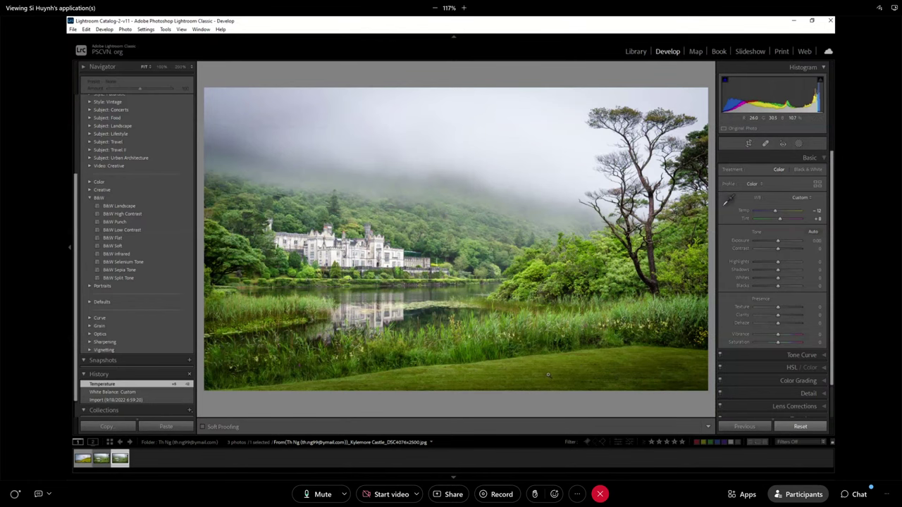
Step: Crop the lower edge of the original castle photo to remove most of the mown lawn in the foreground
click(748, 144)
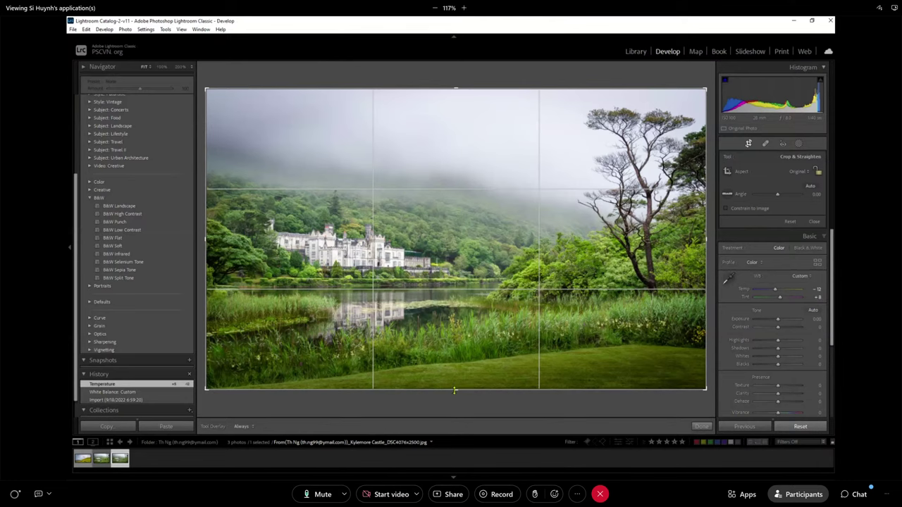
drag(455, 390, 448, 371)
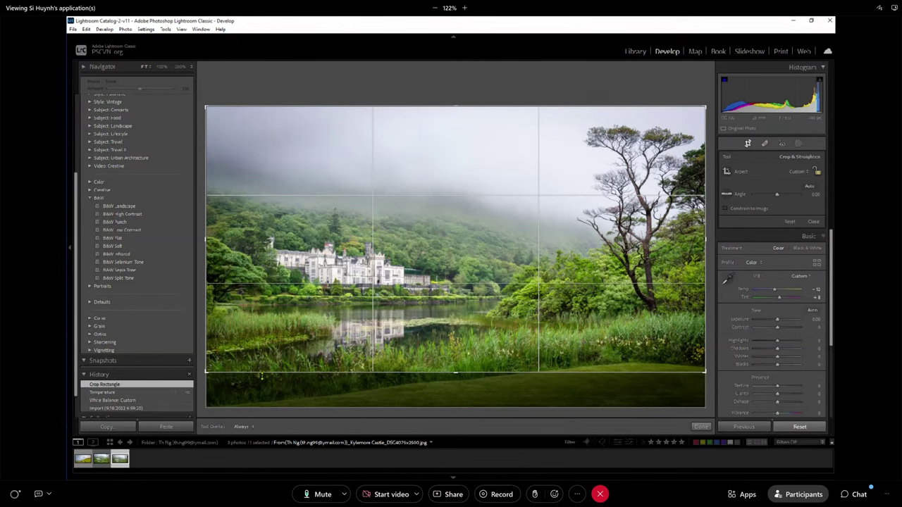
drag(456, 376, 456, 381)
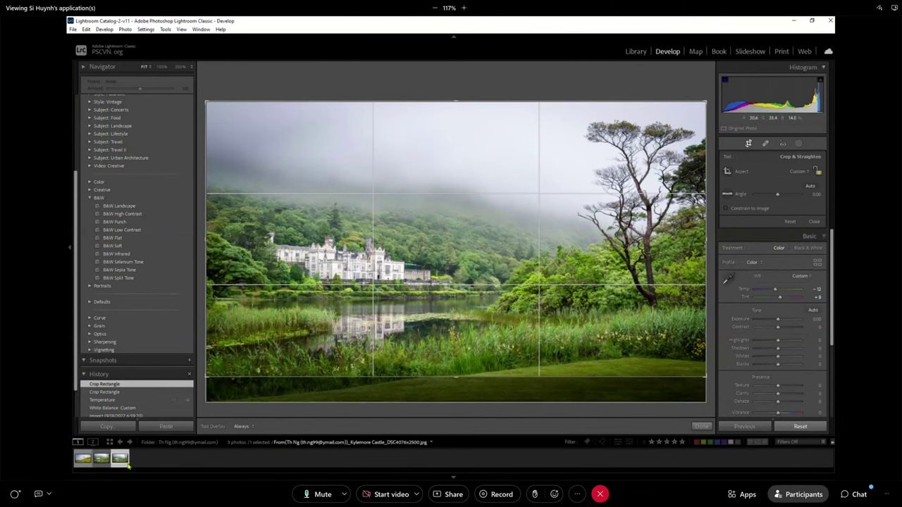
Step: Compare the cropped original castle photo with the Photoshop-edited copy, and close the crop frame on the edited copy
click(101, 460)
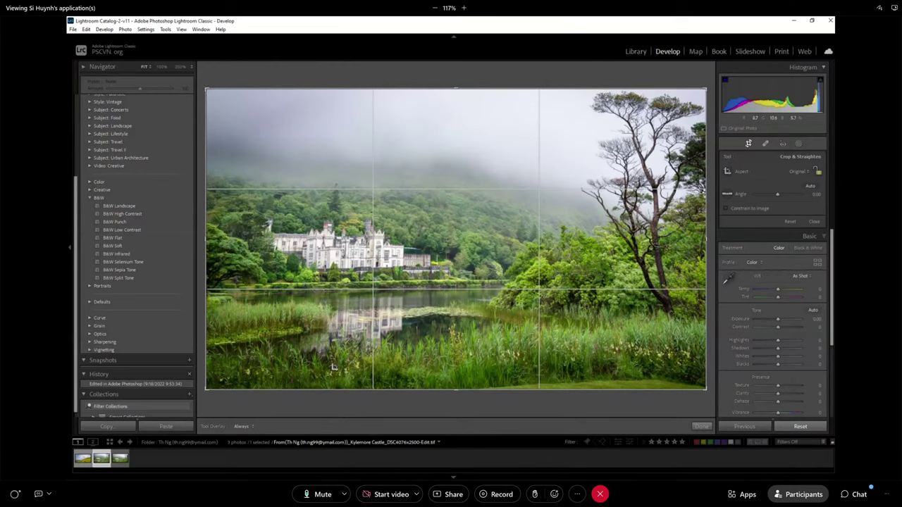
click(120, 460)
drag(464, 388, 482, 350)
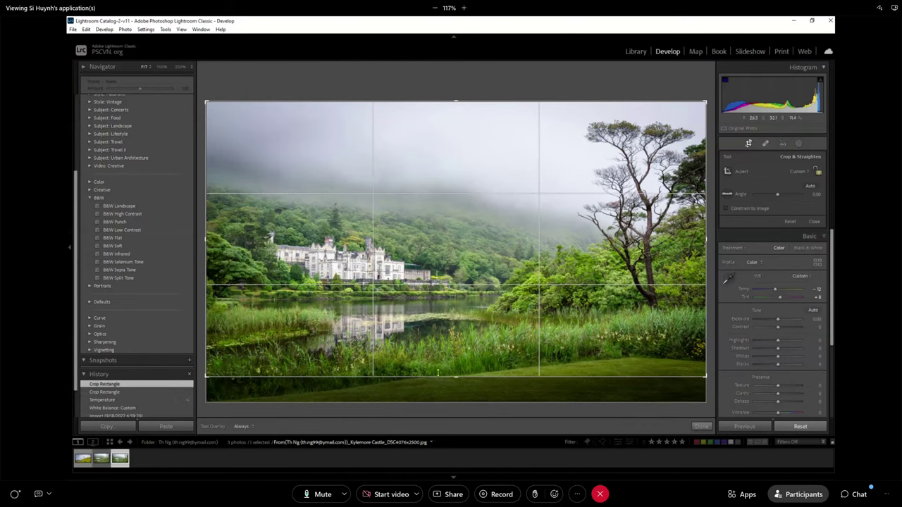
click(103, 461)
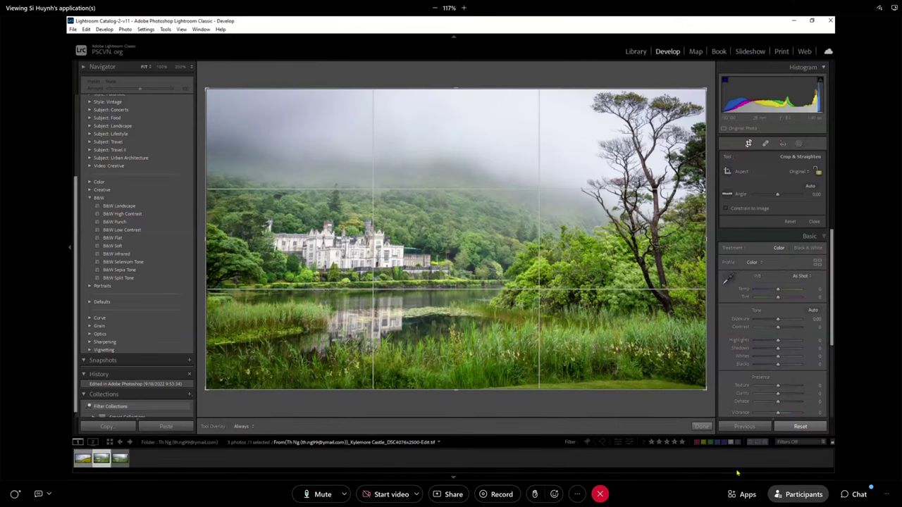
click(702, 426)
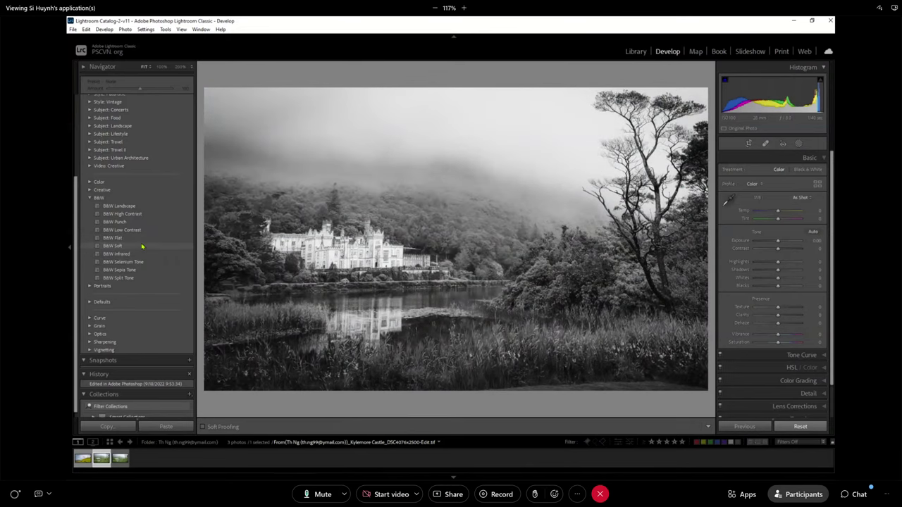
Step: Apply the B&W Soft preset to the Photoshop-edited castle copy and reduce the preset amount to 68
click(142, 247)
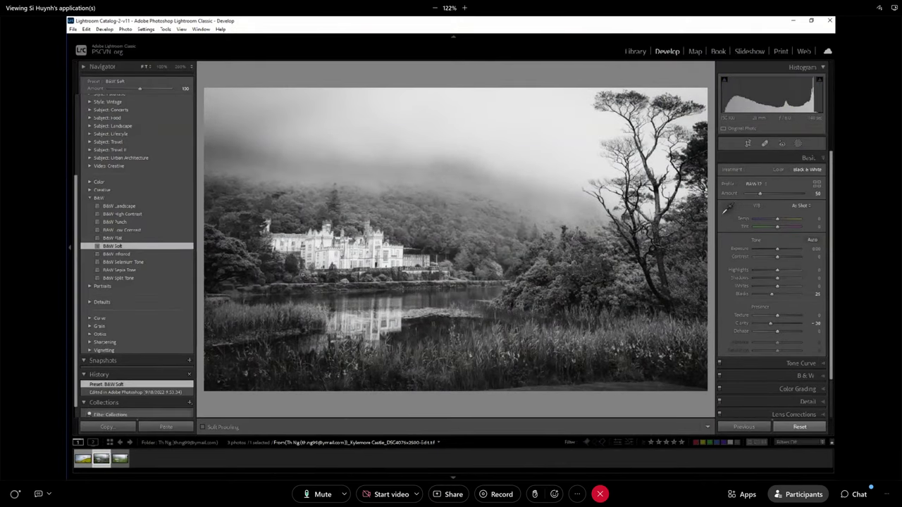
click(363, 256)
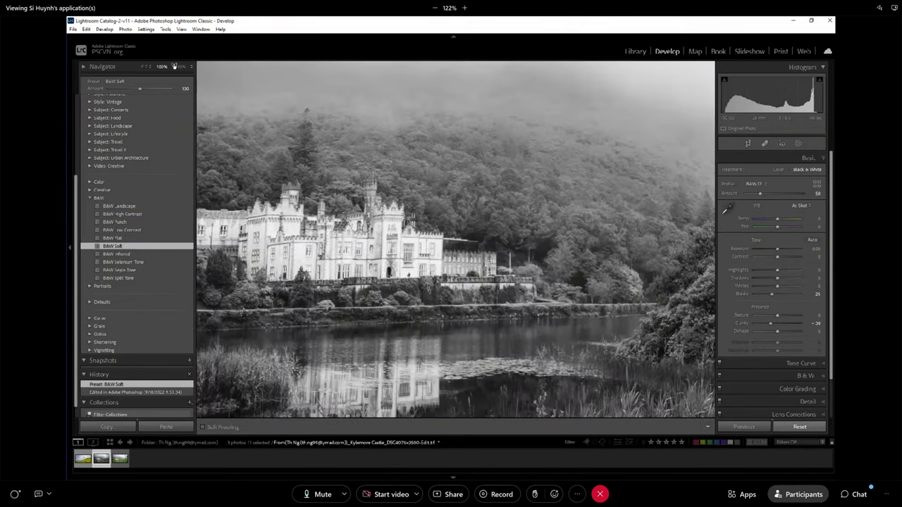
drag(140, 88, 129, 90)
click(397, 250)
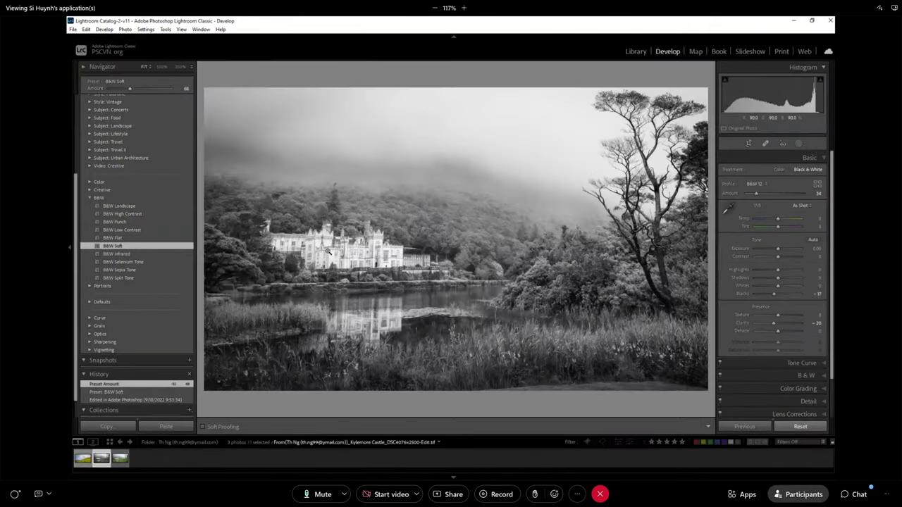
Step: Inspect the castle walls and towers of the black-and-white version at 100% and 200%
click(325, 253)
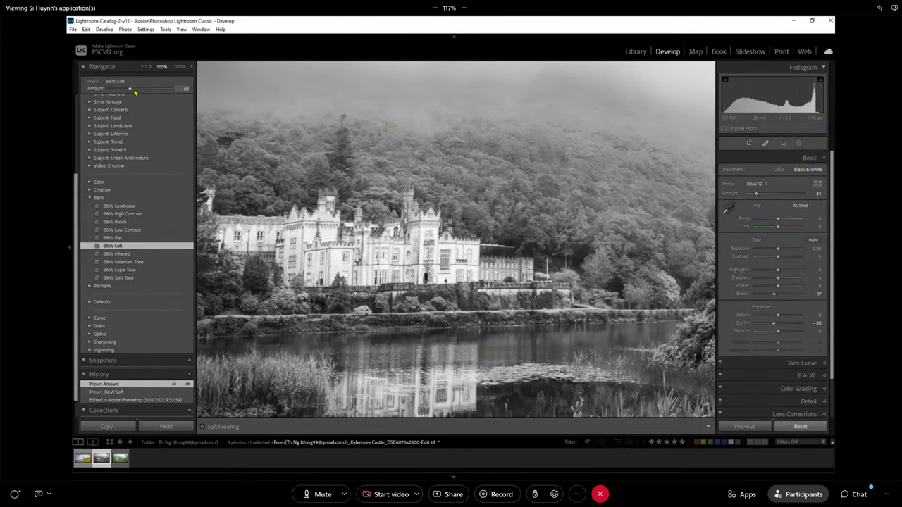
click(357, 255)
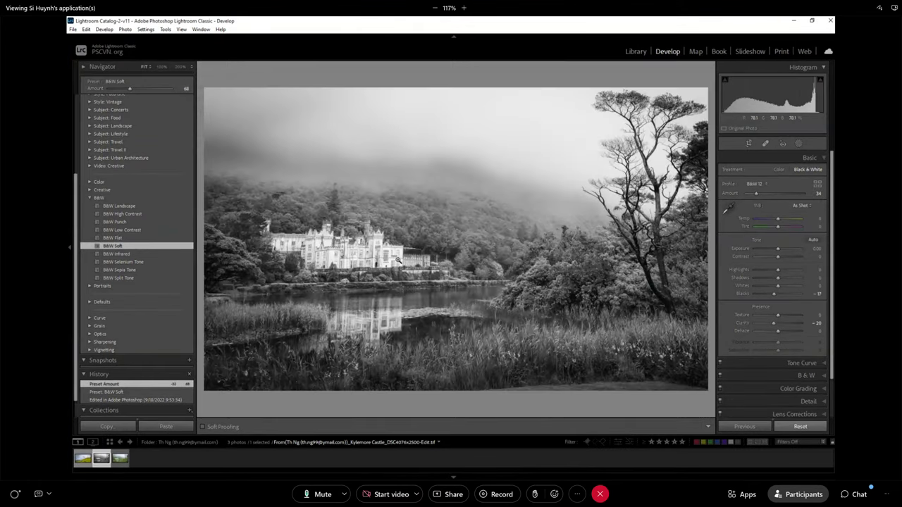
click(357, 254)
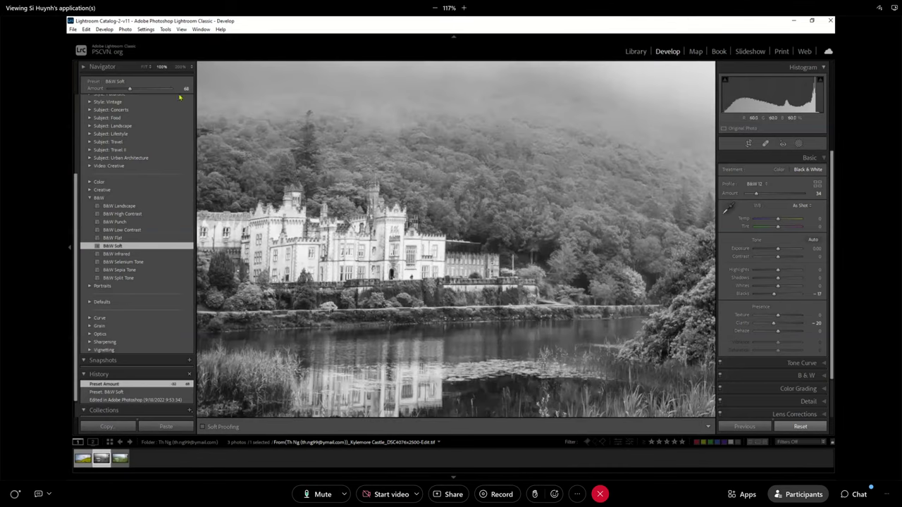
click(181, 67)
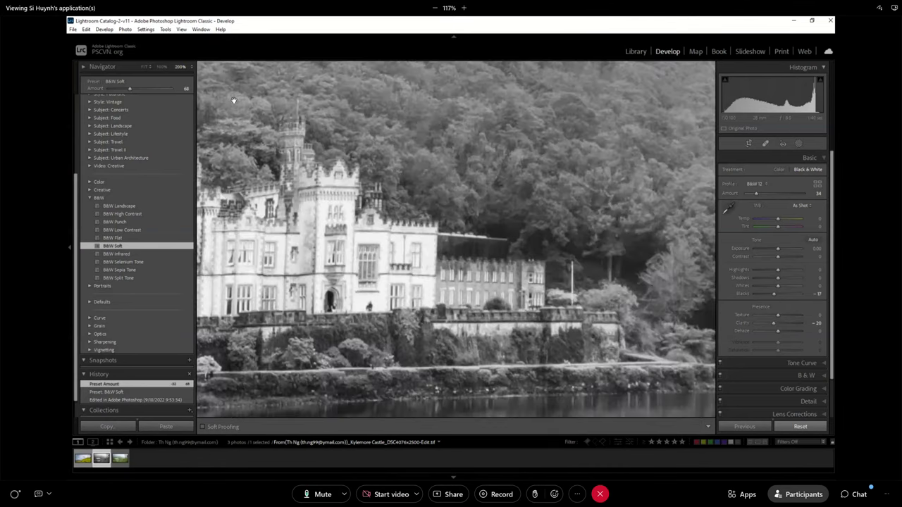
Step: Create a Select Subject mask covering the castle in the black-and-white photo and fit the whole image in view
click(370, 276)
click(407, 258)
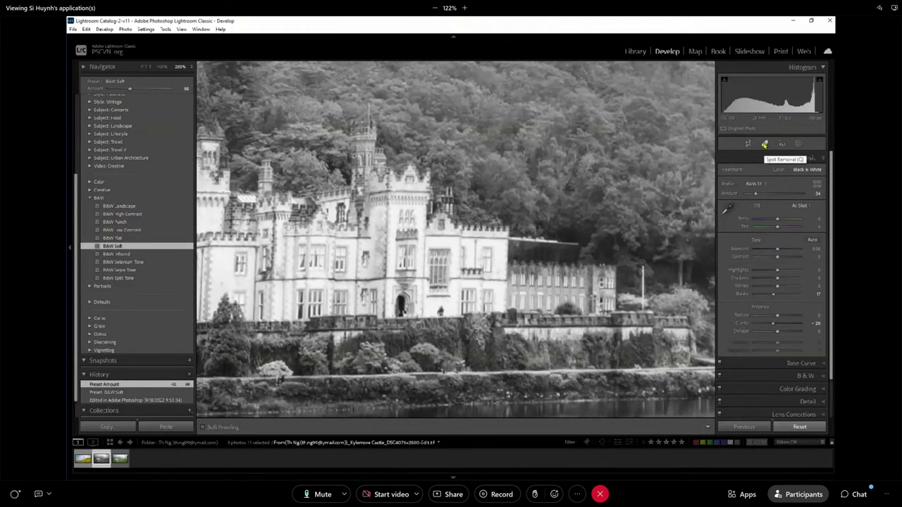
click(798, 144)
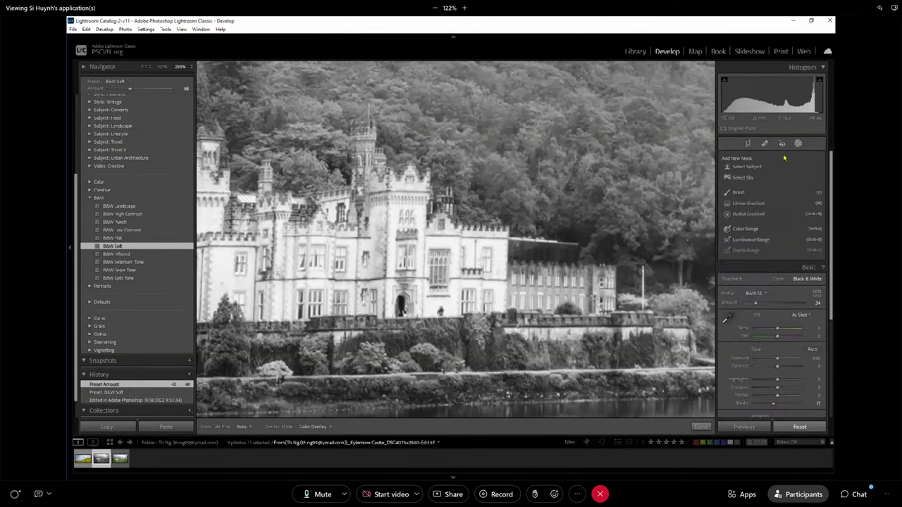
click(738, 192)
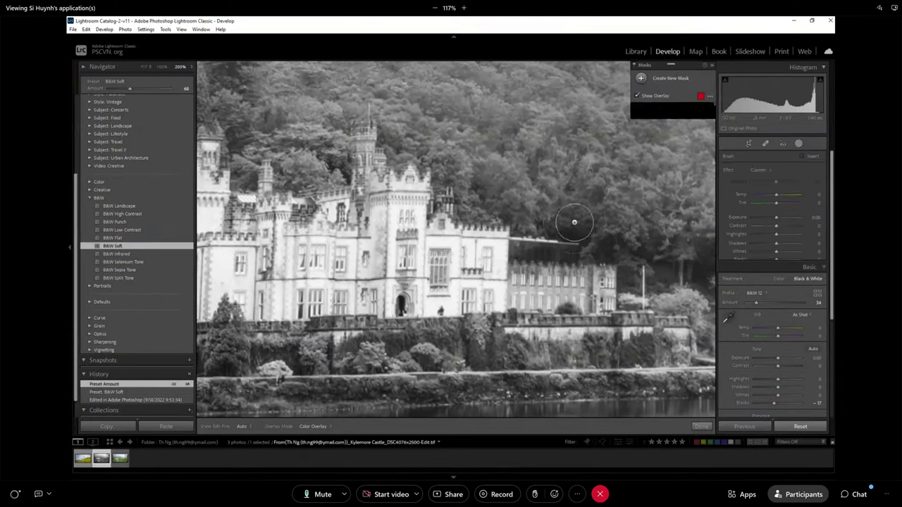
scroll(463, 293, down, 5)
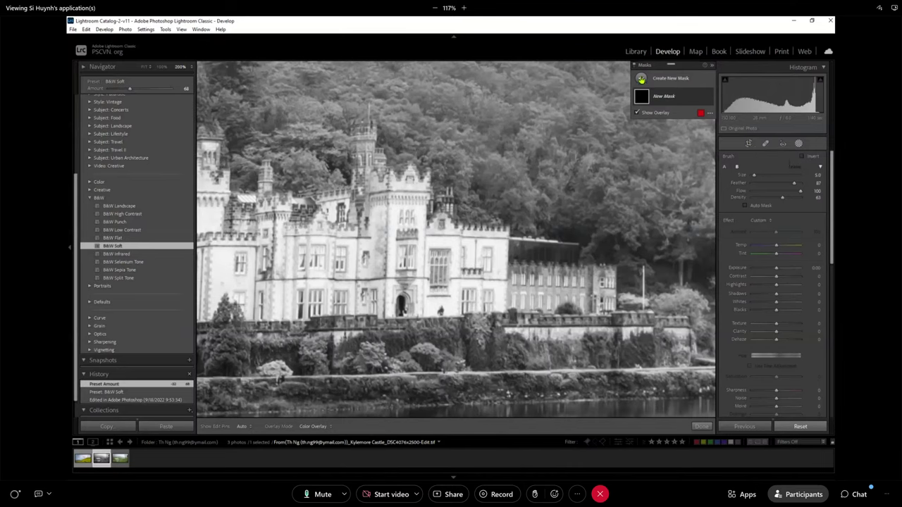
click(640, 78)
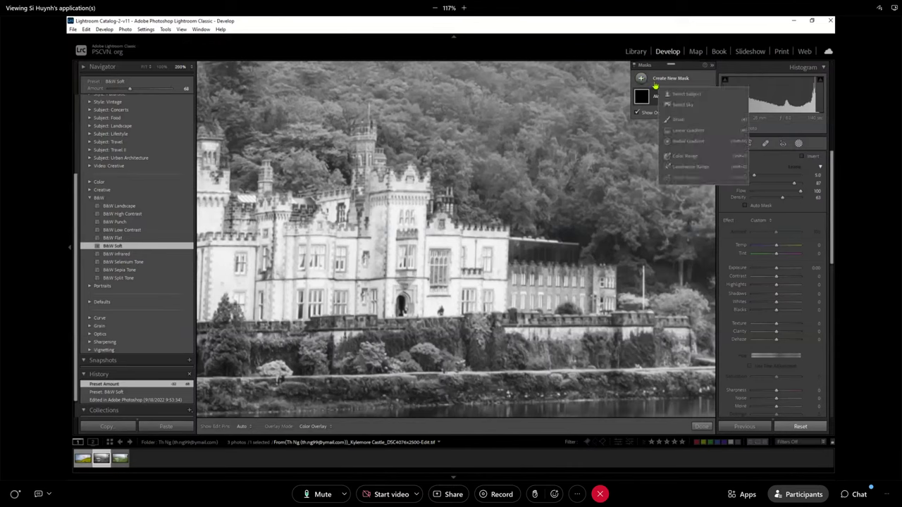
click(681, 95)
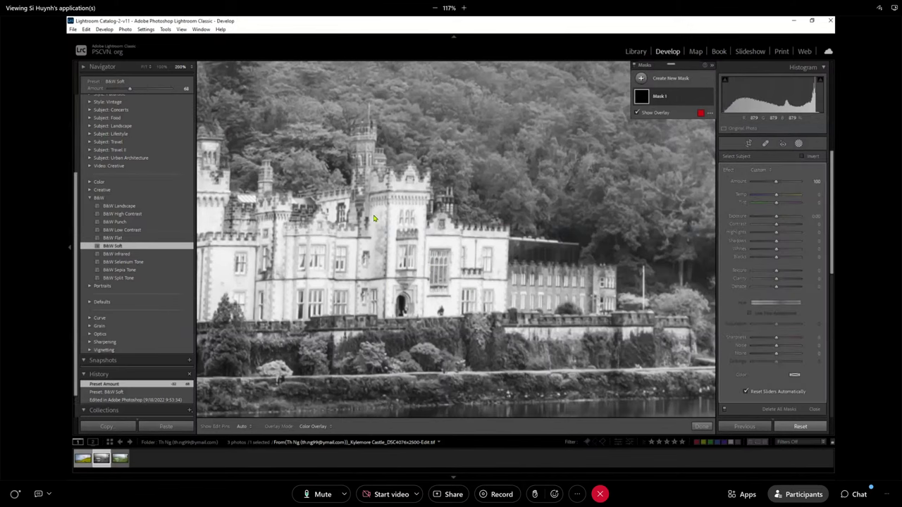
click(143, 67)
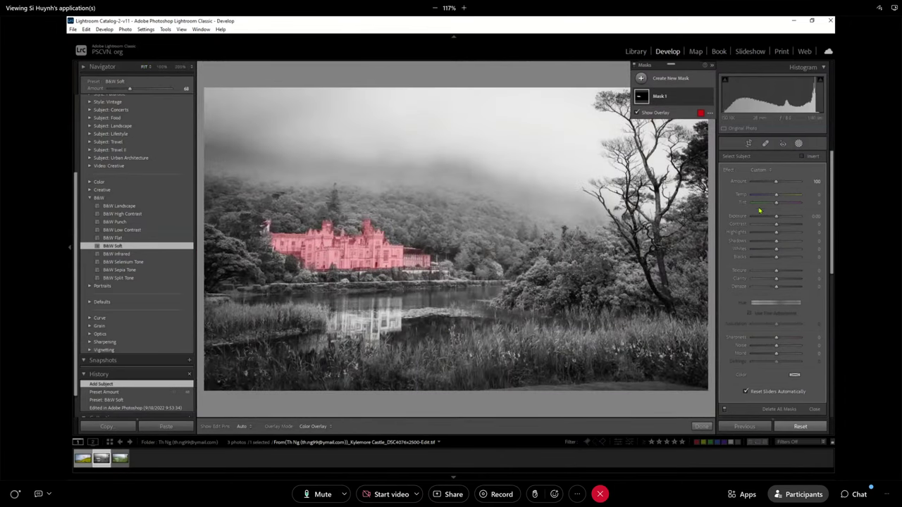
Step: Adjust the castle mask's tones by setting Highlights to 14, Shadows to -66 and Blacks to -26
click(783, 243)
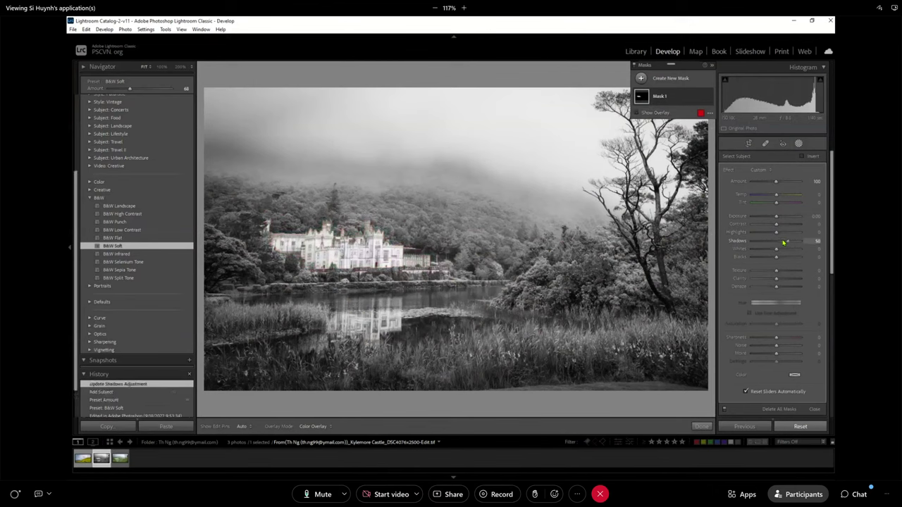
click(783, 242)
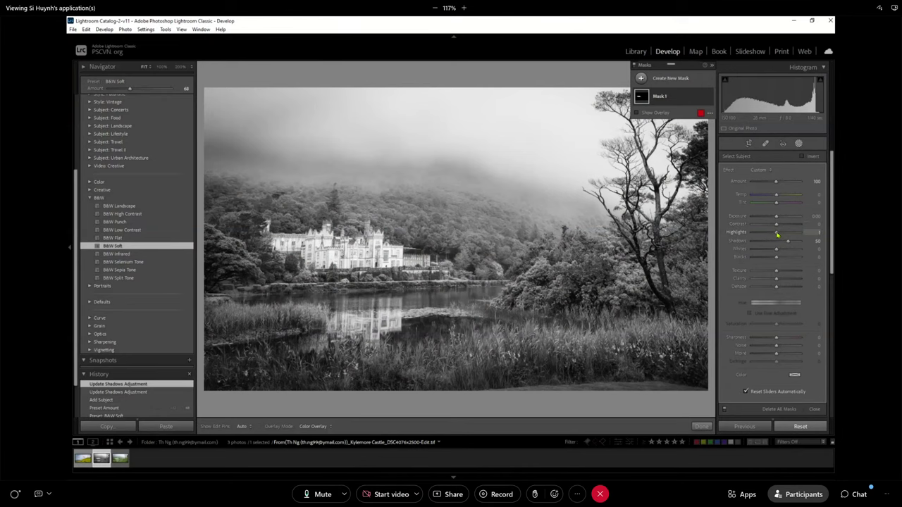
drag(781, 243, 782, 243)
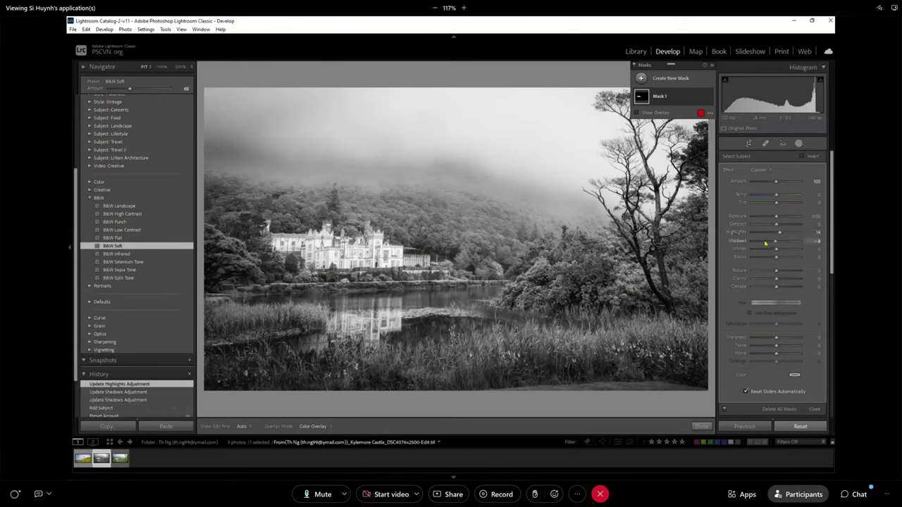
click(761, 243)
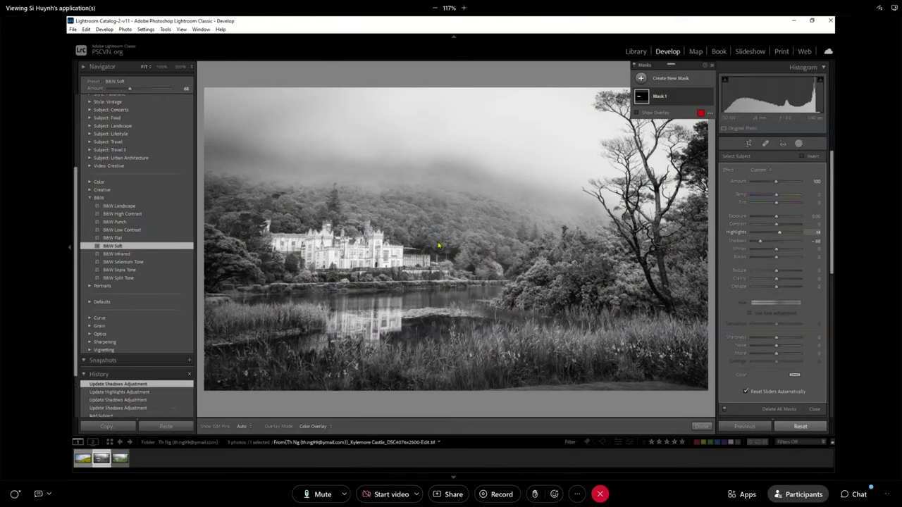
click(770, 258)
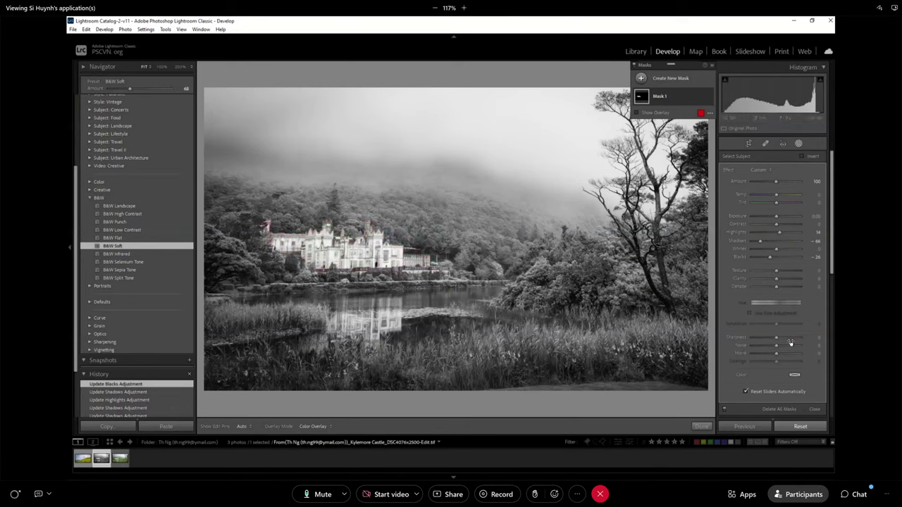
Step: Set the castle mask's Clarity to 31 and Texture to 8, and check the castle walls up close
click(783, 281)
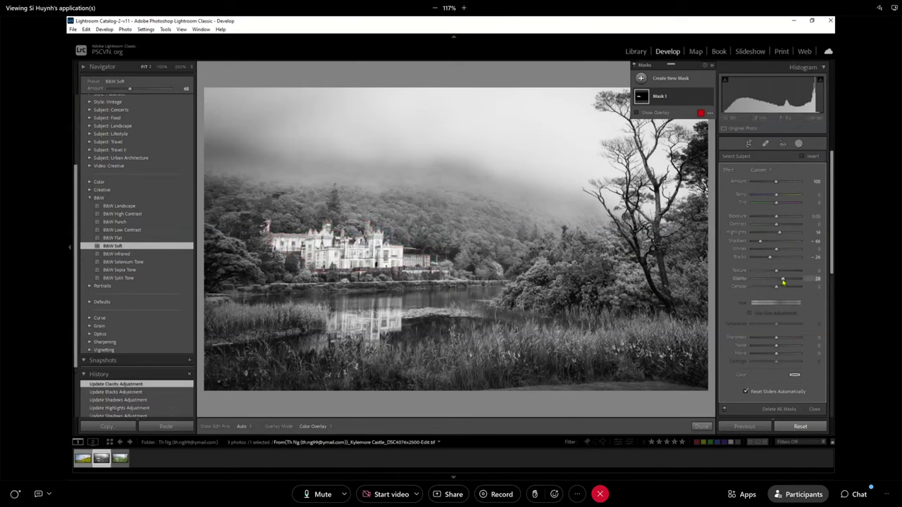
click(783, 278)
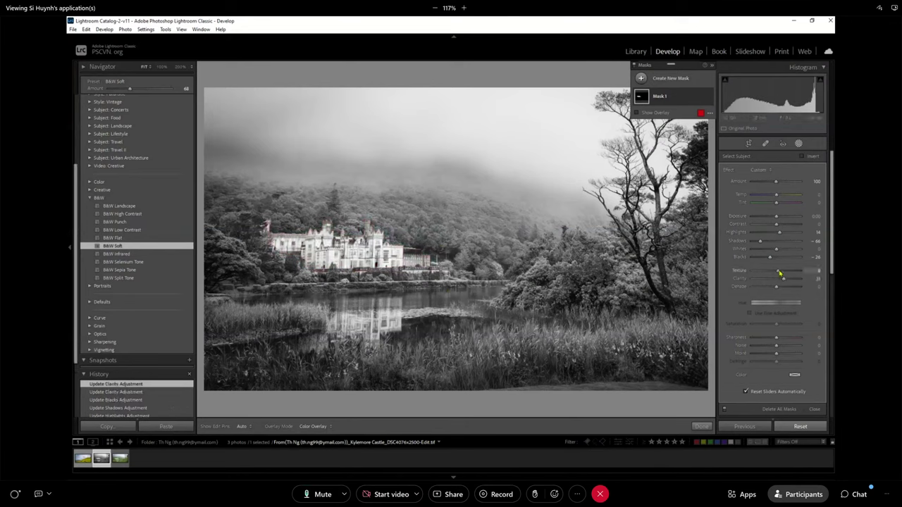
click(778, 272)
click(341, 255)
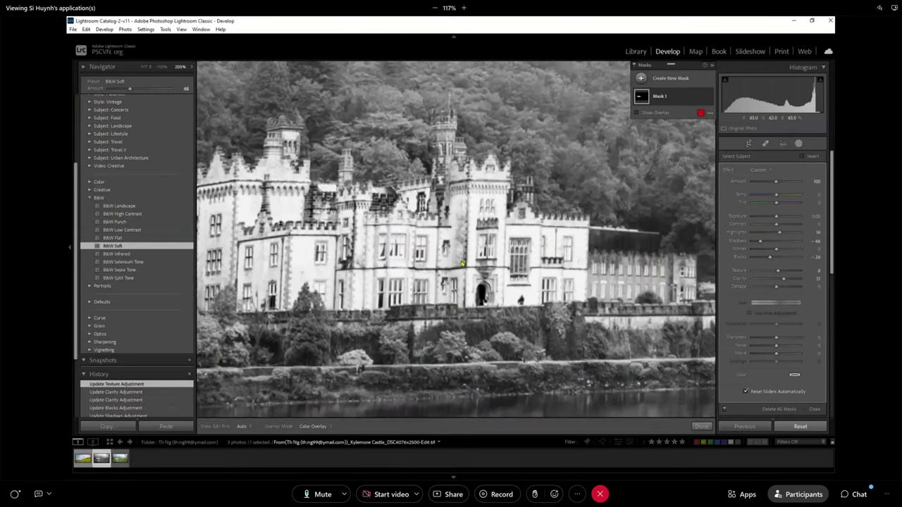
click(494, 276)
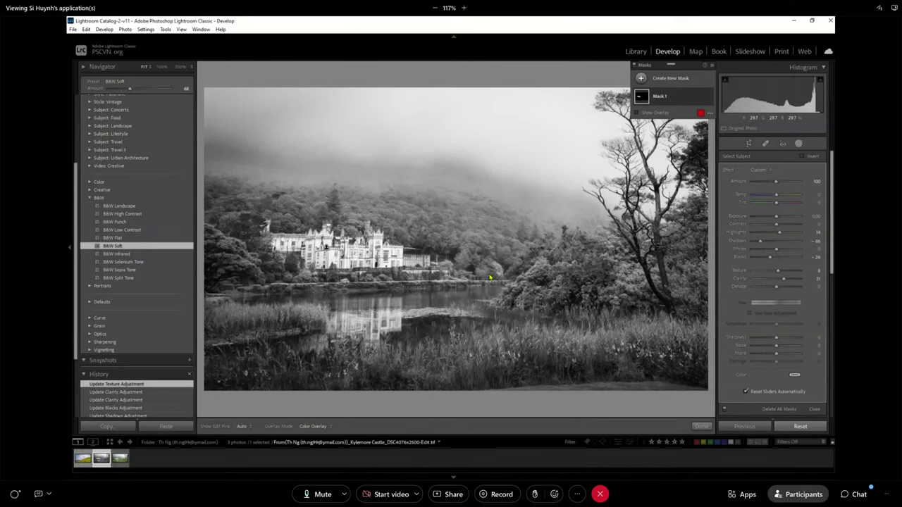
Step: Show the photo's shooting-data overlay and examine the masked castle at 100% and 200%
key(i)
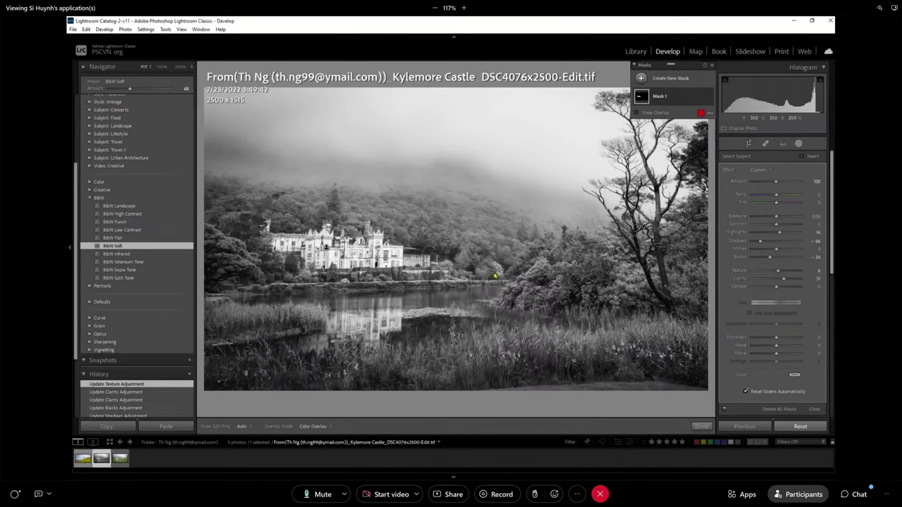
key(i)
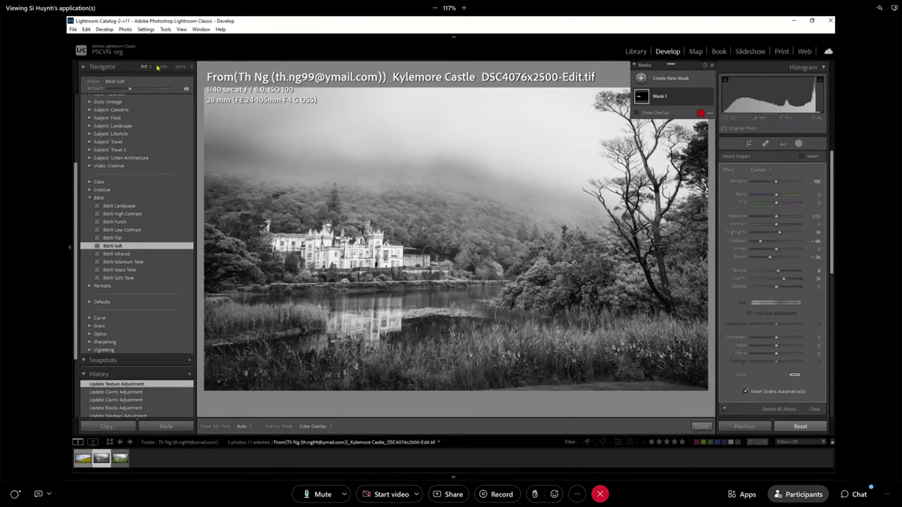
click(147, 66)
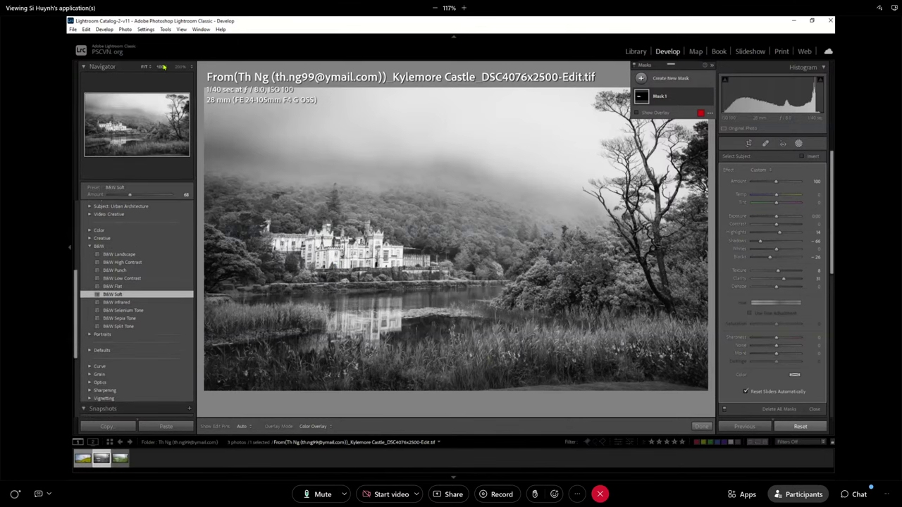
click(162, 66)
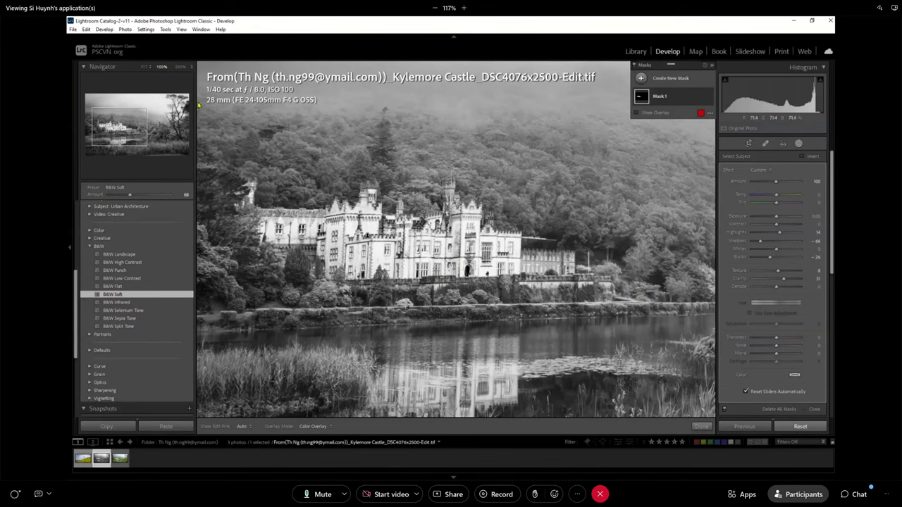
click(193, 67)
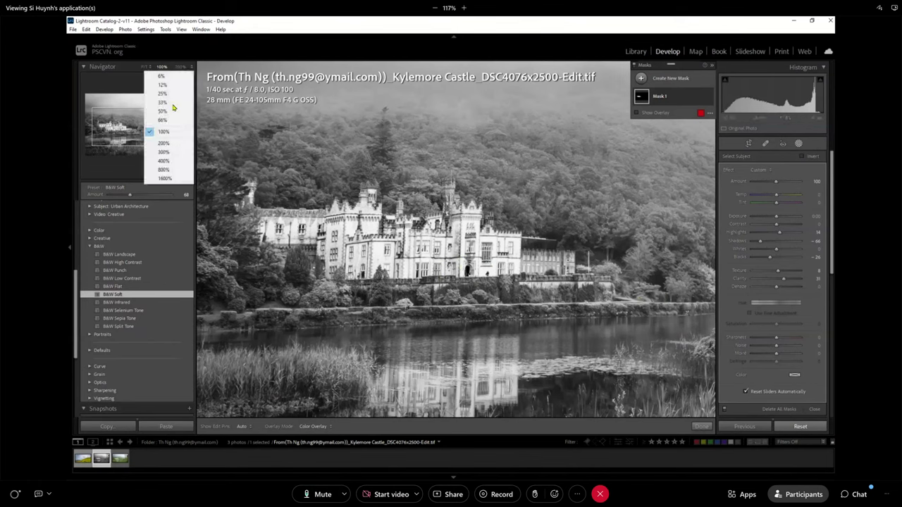
click(178, 146)
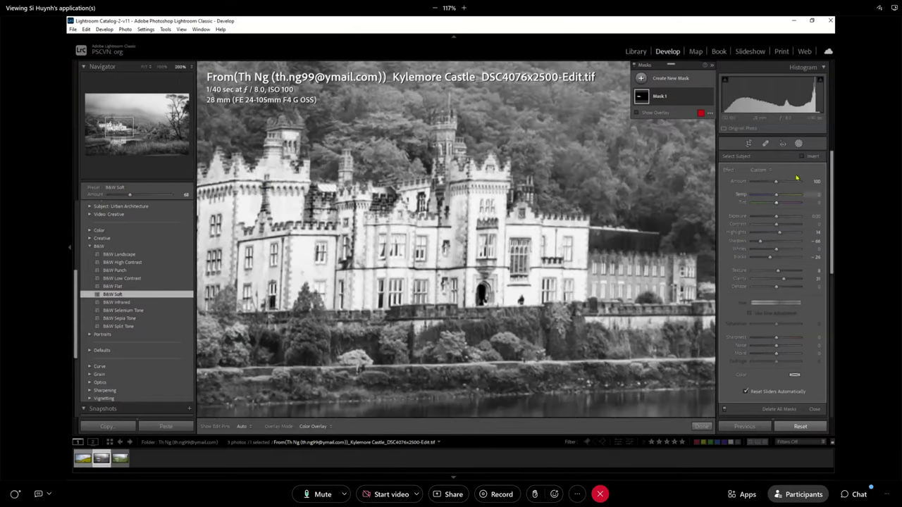
Step: Add a second mask with the Brush and lower its Shadows to about -31
click(799, 144)
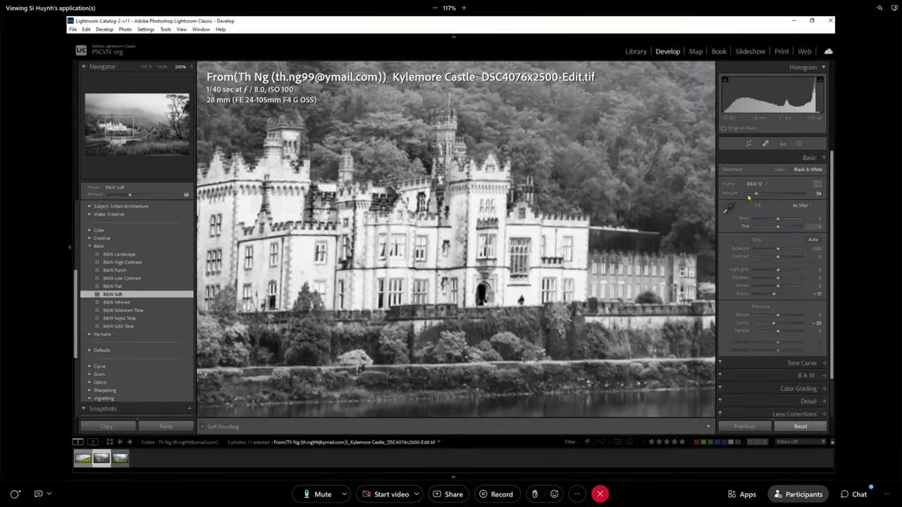
click(800, 143)
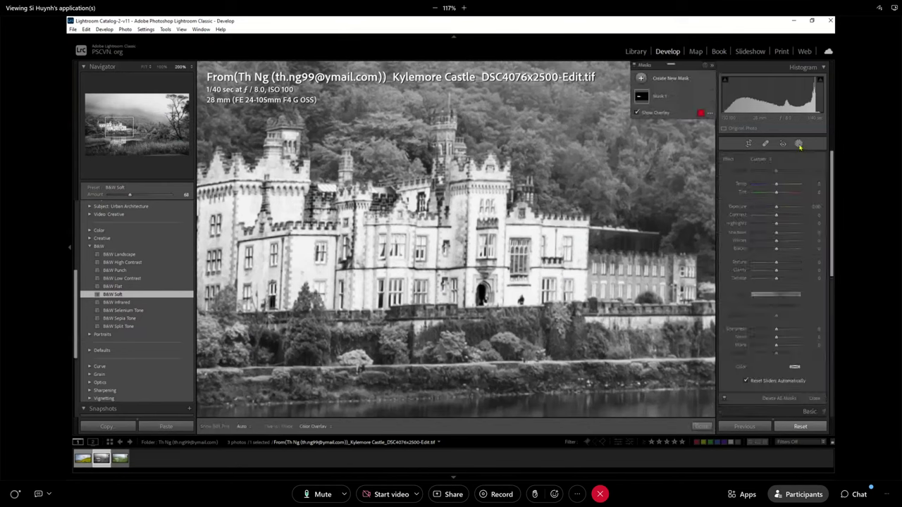
click(799, 144)
click(799, 144)
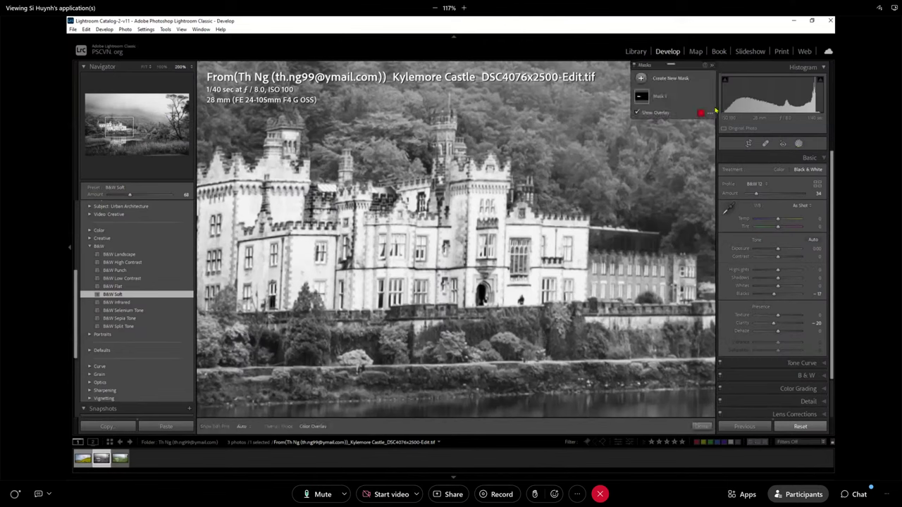
click(642, 80)
click(677, 122)
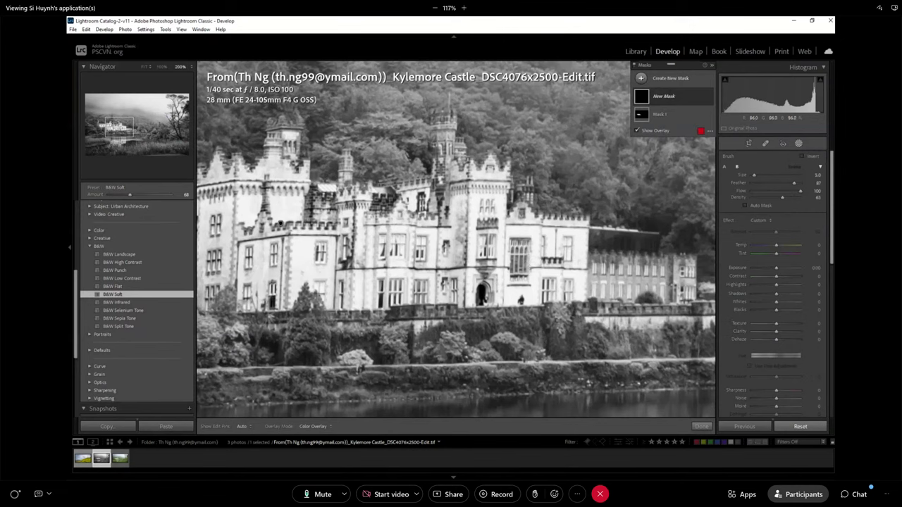
drag(775, 293, 769, 294)
Step: Toggle the mask pins and panel off and on to examine the effect of the brush mask on the castle
key(h)
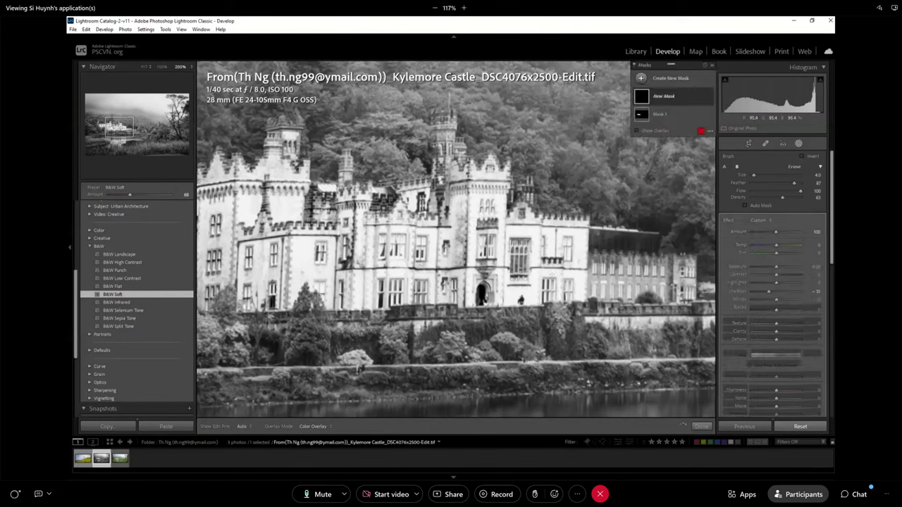
key(h)
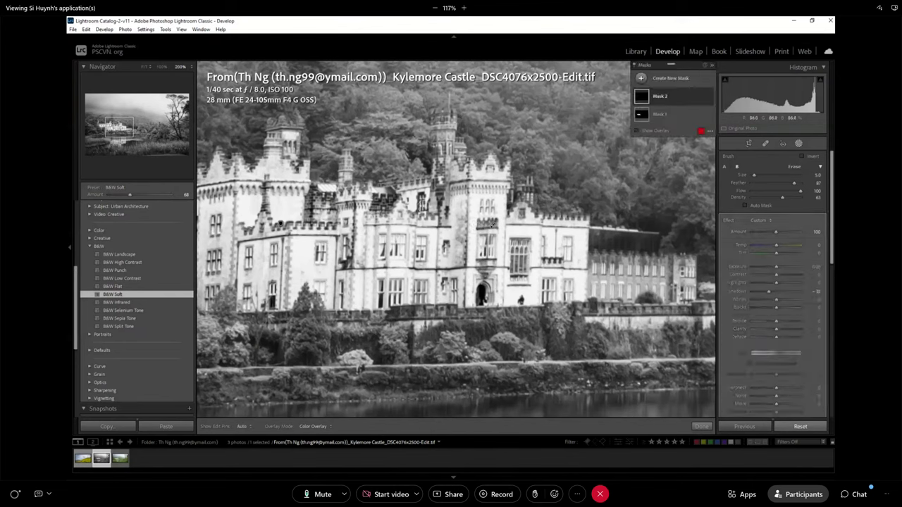
key(h)
key(h)
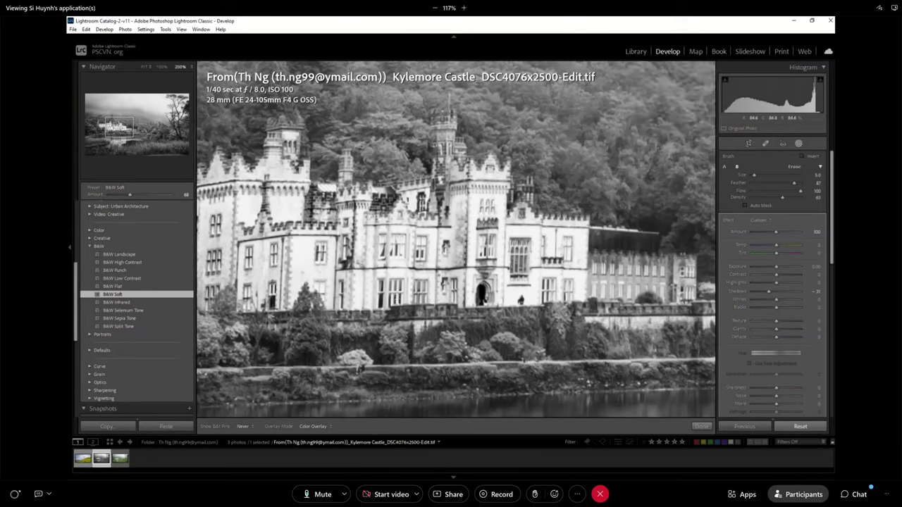
key(h)
key(h)
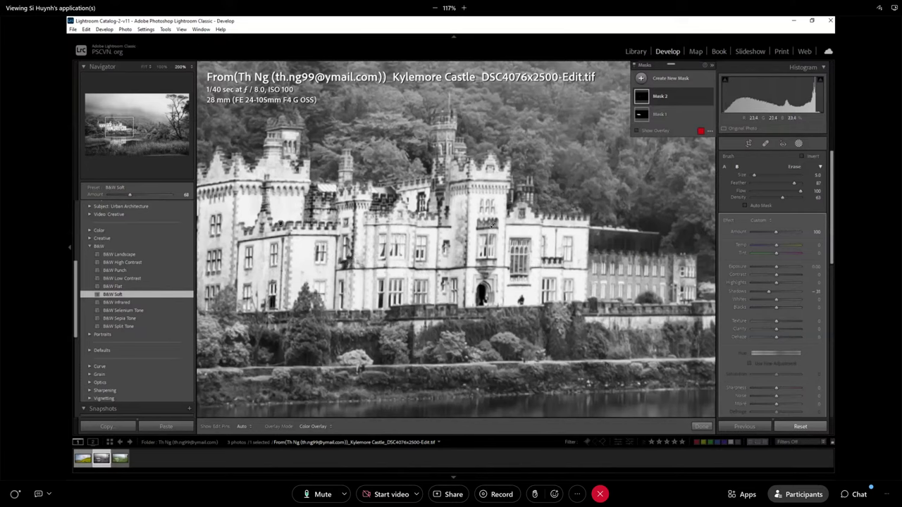
key(h)
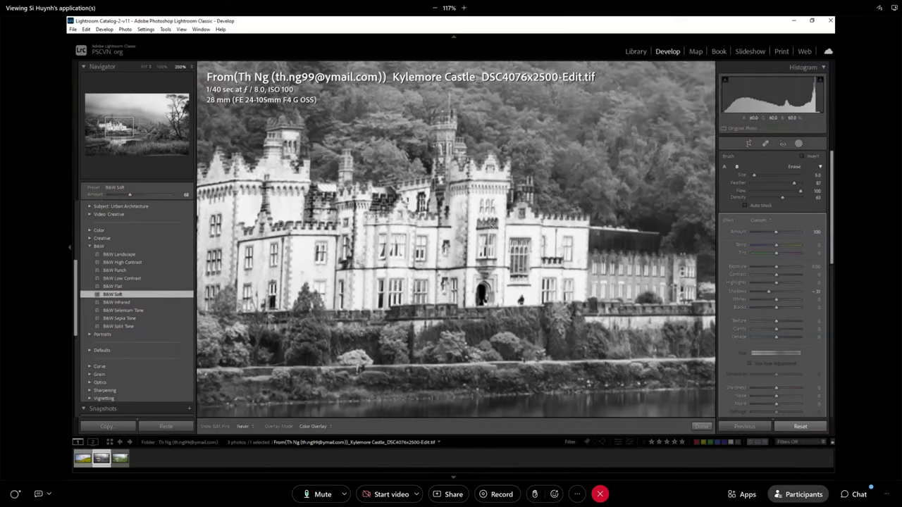
key(h)
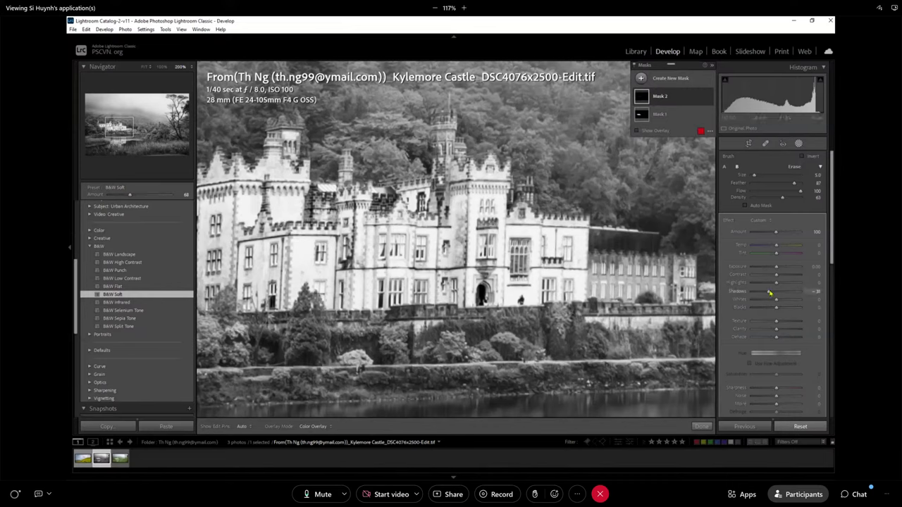
Step: Lower the brush mask's Shadows to -48, check the castle with the pins hidden, and finish masking
mouse_move(768, 293)
mouse_down()
mouse_move(779, 293)
mouse_move(765, 297)
mouse_up()
key(h)
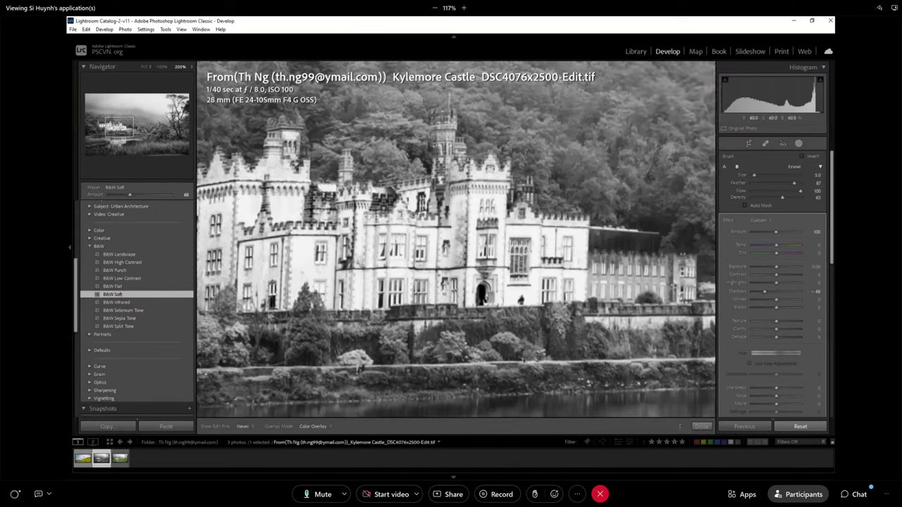
key(h)
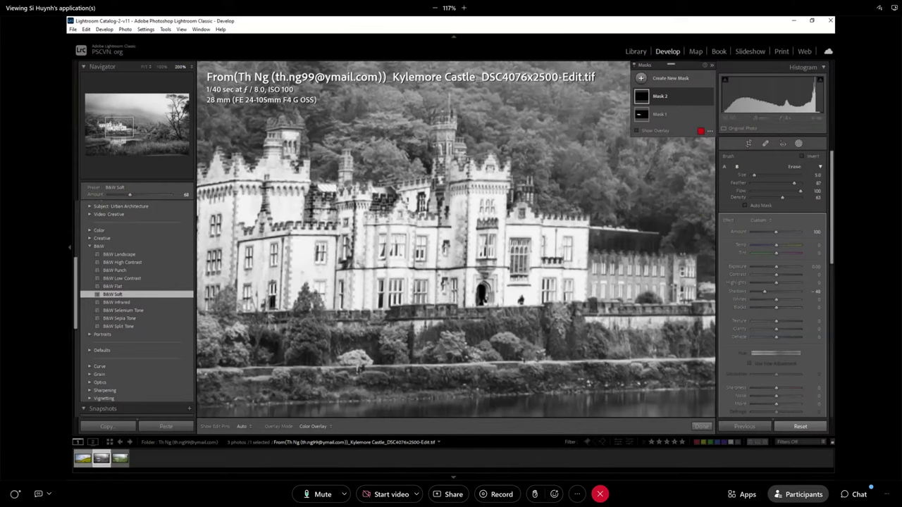
click(702, 426)
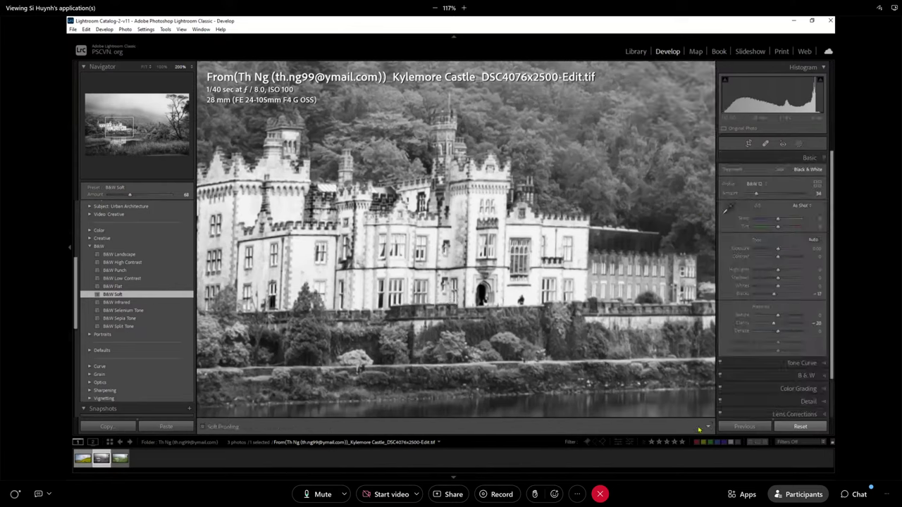
Step: Compare the full black-and-white castle photo with the castle's detail at 200%
click(144, 67)
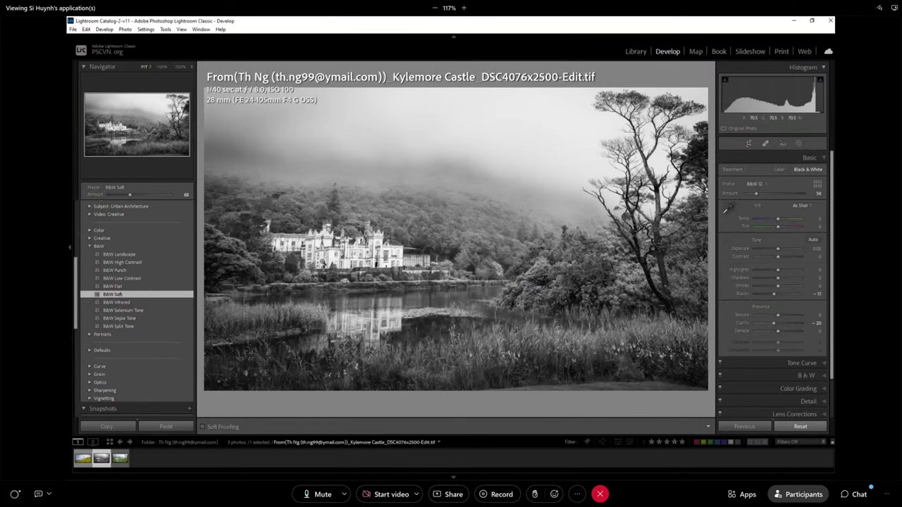
click(299, 258)
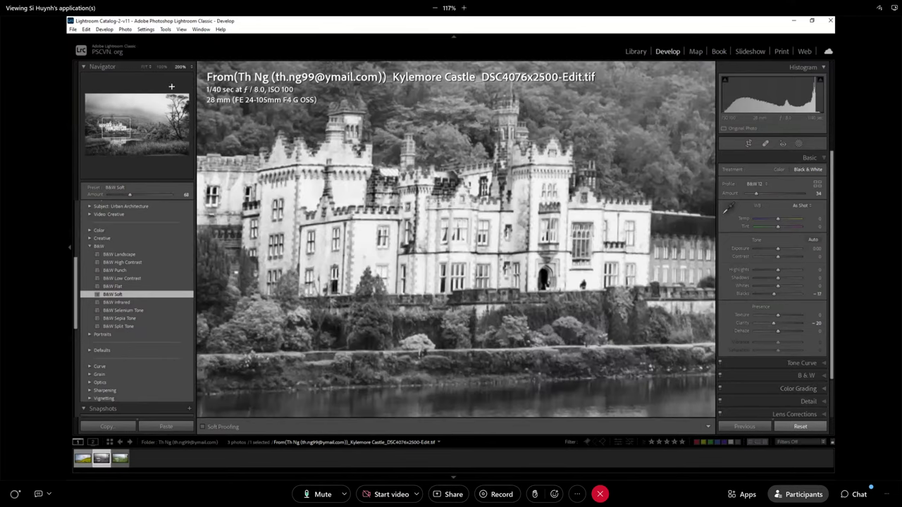
click(145, 67)
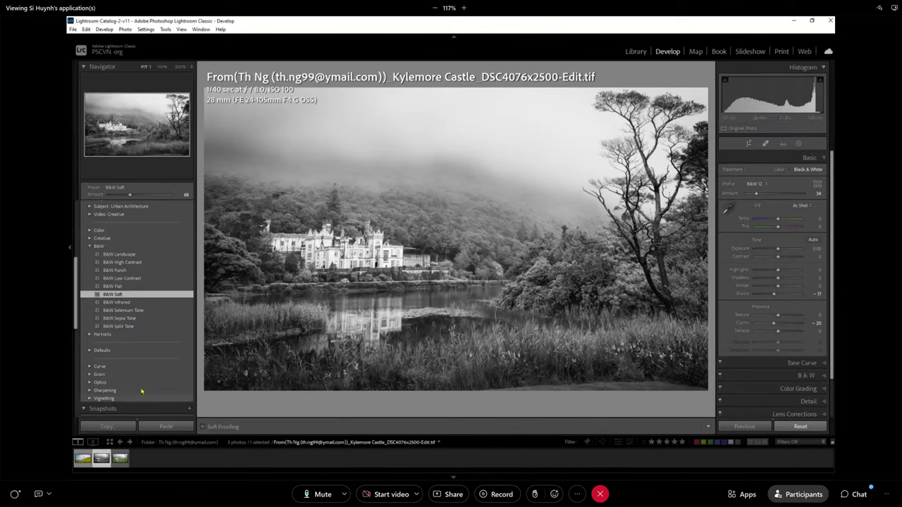
Step: Step back through the castle photo's history to the Edited in Adobe Photoshop state and examine the colour castle at 200%
scroll(138, 395, down, 4)
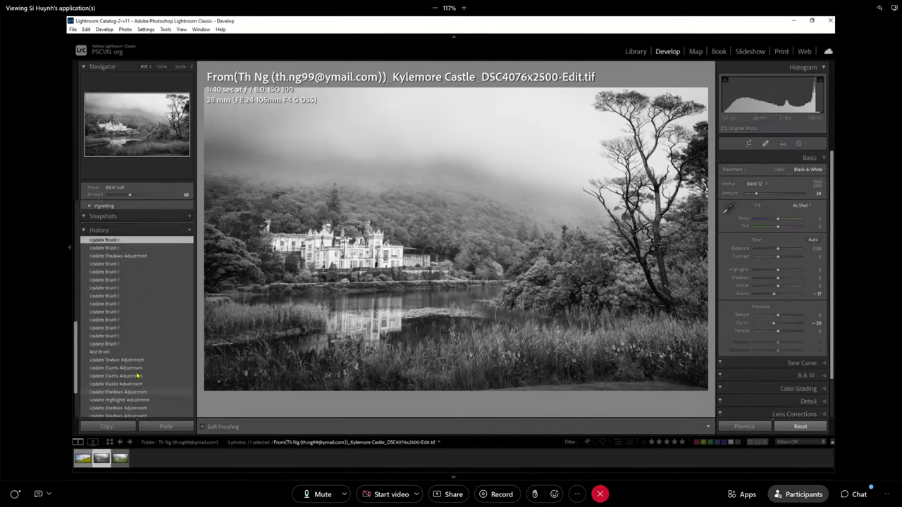
click(145, 361)
scroll(141, 387, down, 2)
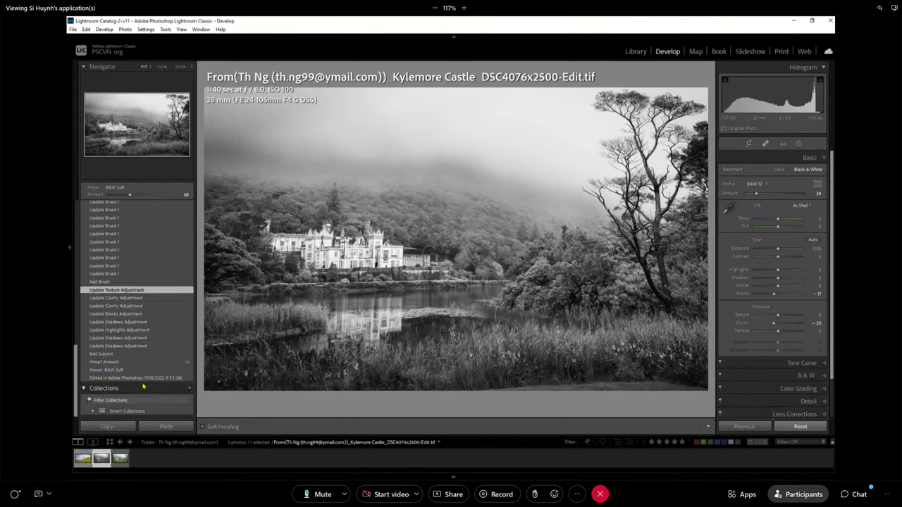
click(127, 371)
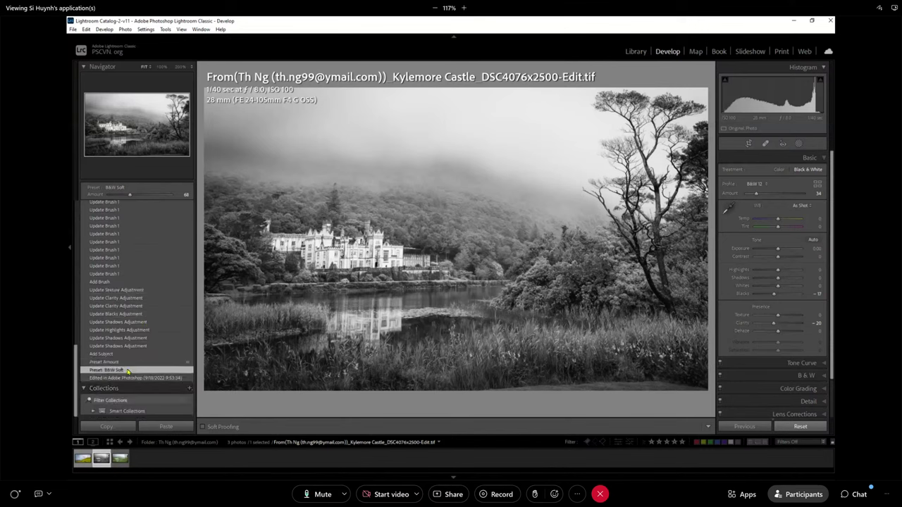
click(129, 362)
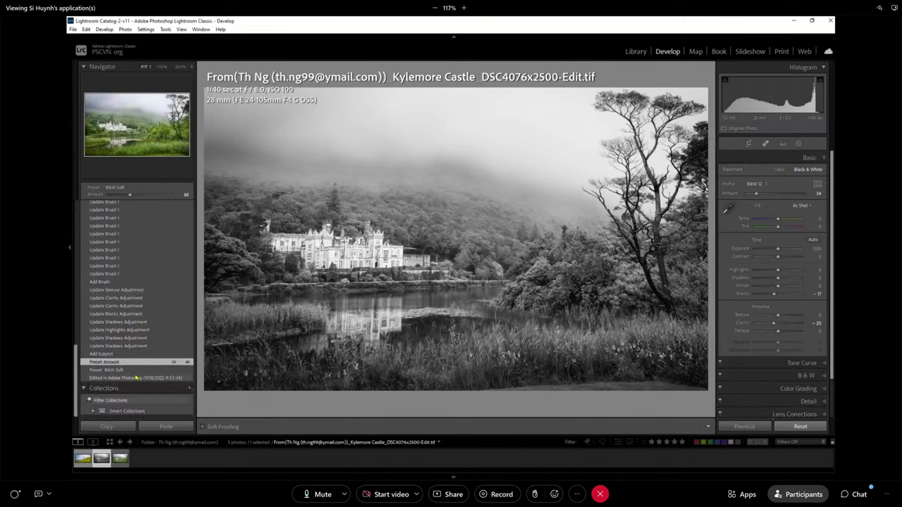
click(131, 378)
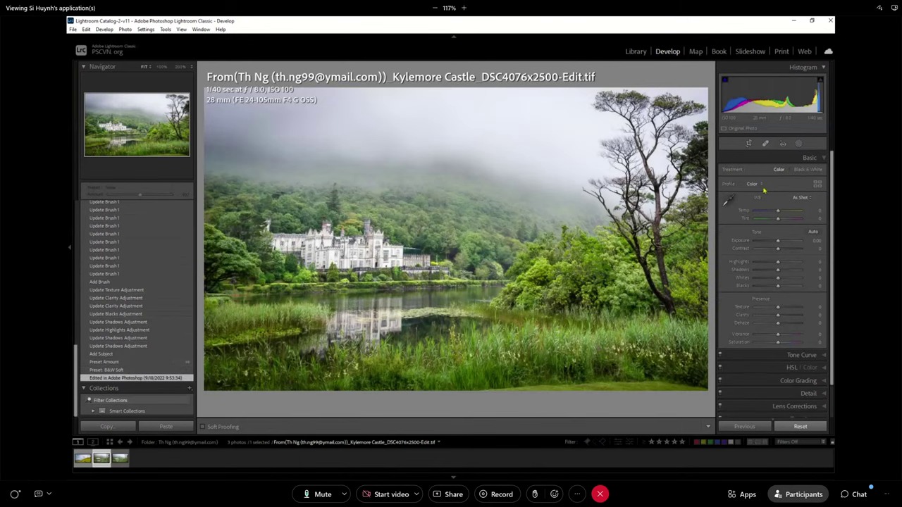
click(358, 258)
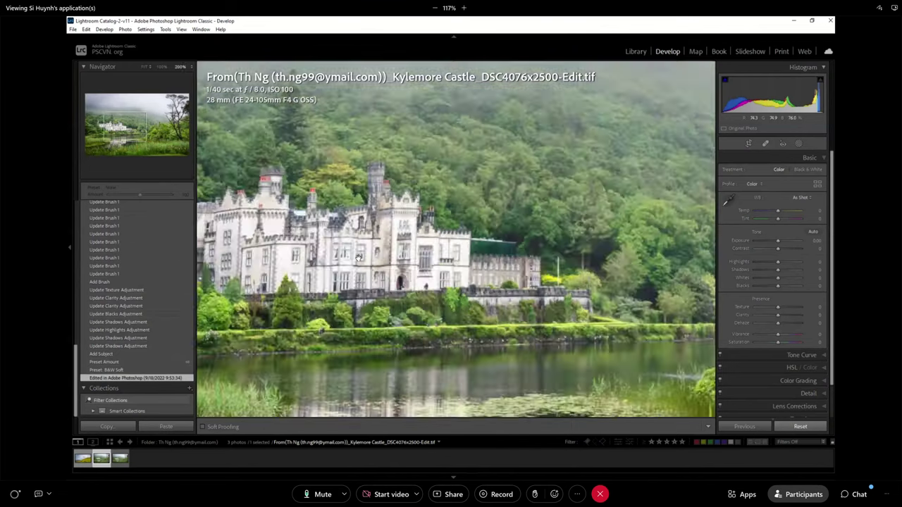
click(451, 260)
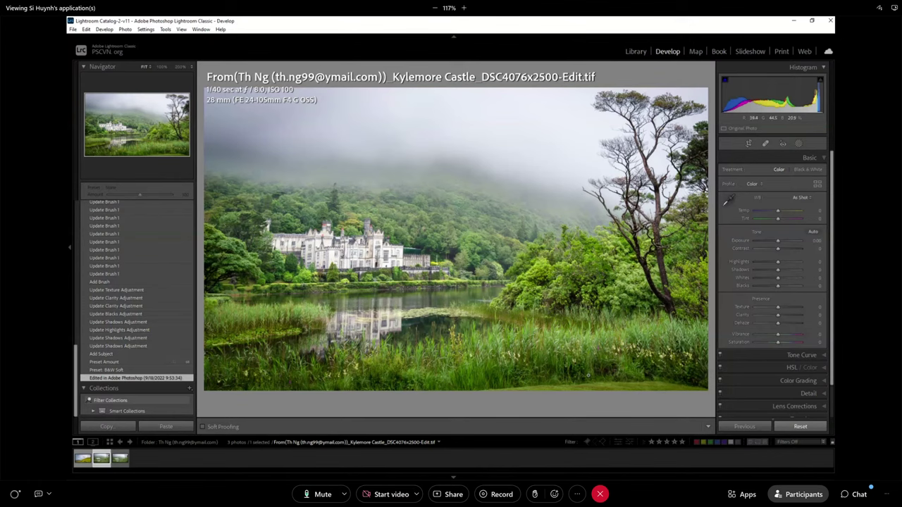
Step: Extend the crop of the original Kylemore Castle JPG to the full frame with the lawn, and compare it with the edited TIF in the Library
click(119, 458)
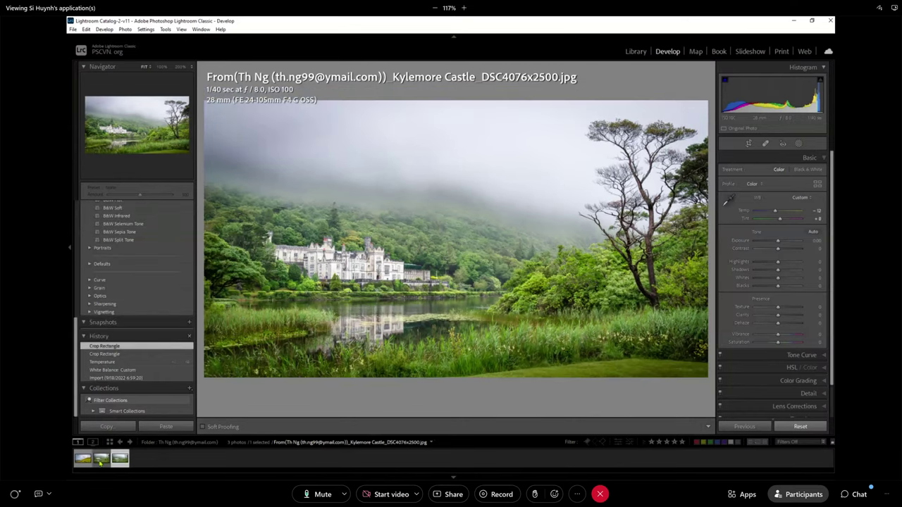
click(748, 144)
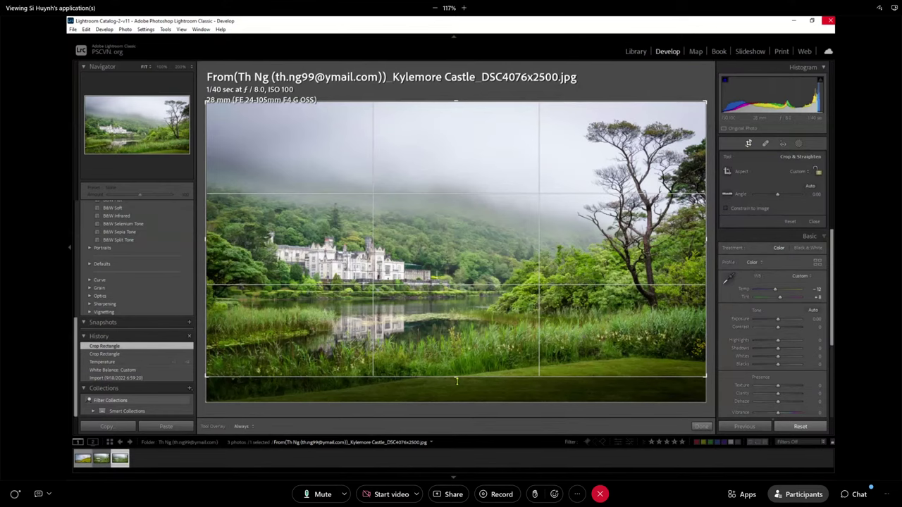
drag(457, 380, 457, 405)
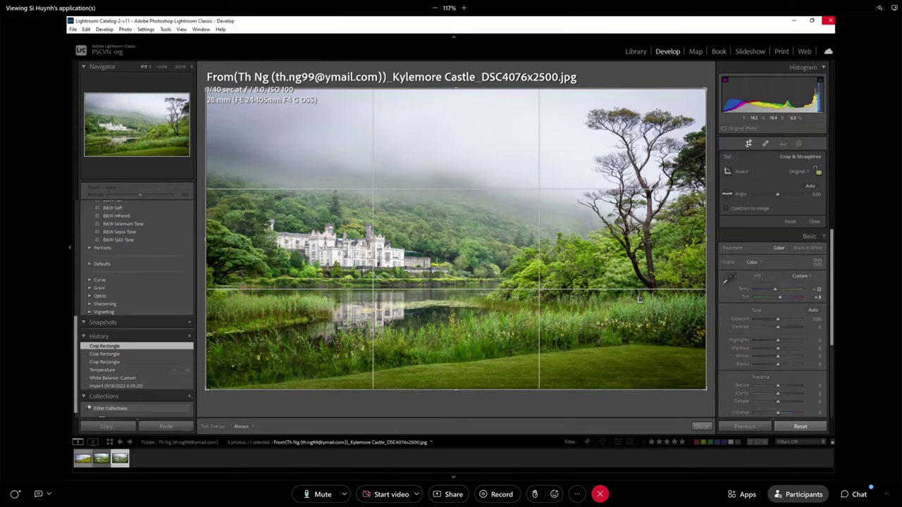
key(v)
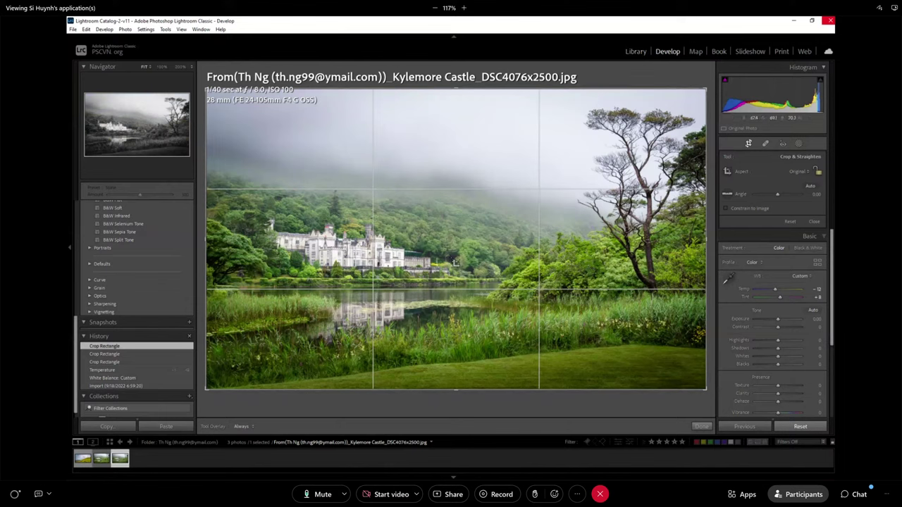
scroll(173, 299, down, 1)
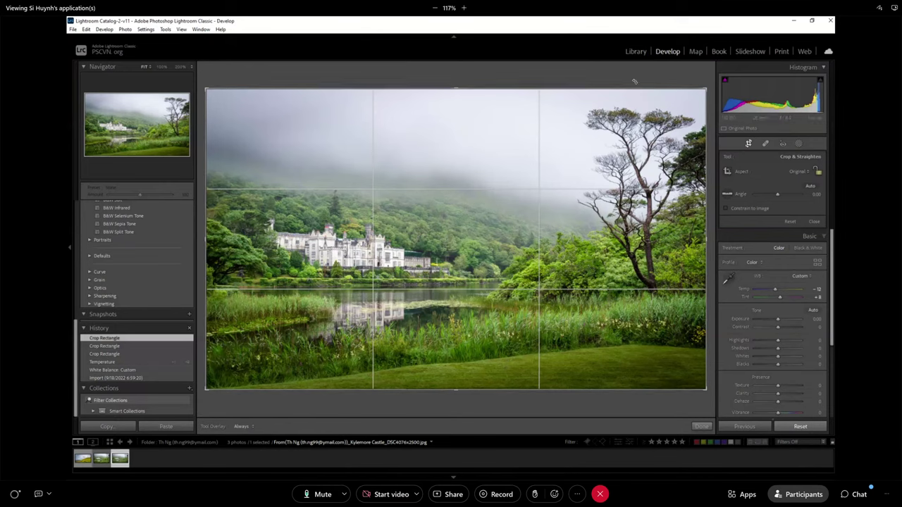
click(636, 52)
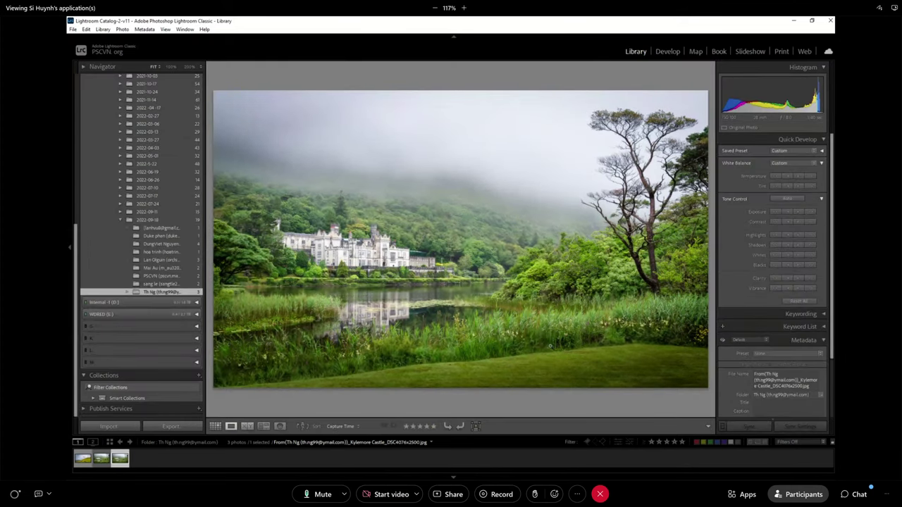
key(Left)
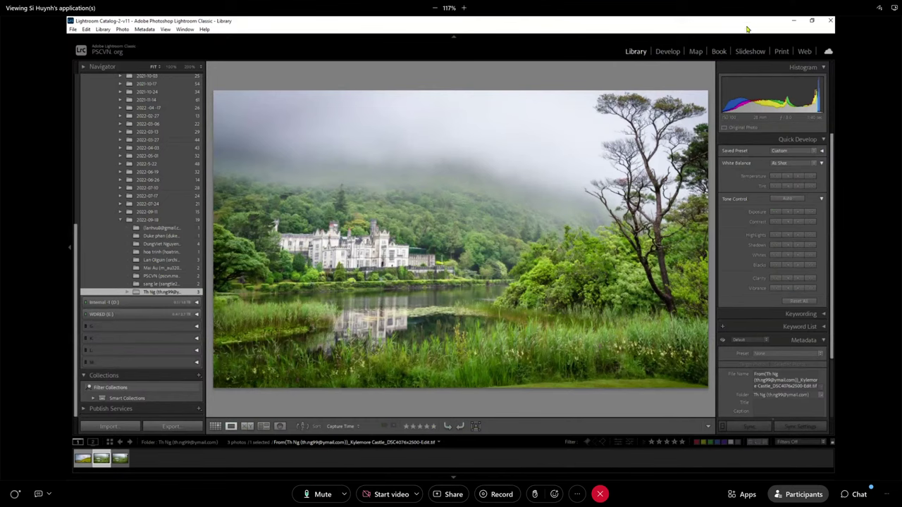
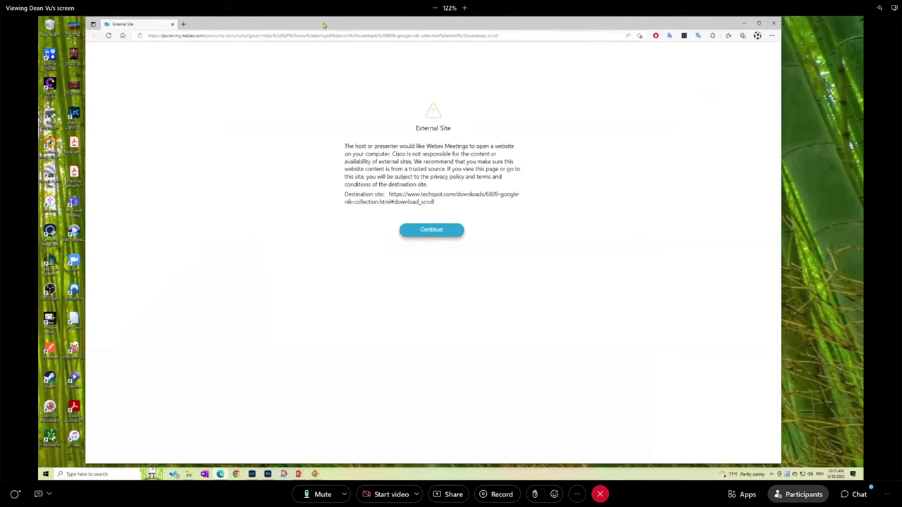
key(ctrl+w)
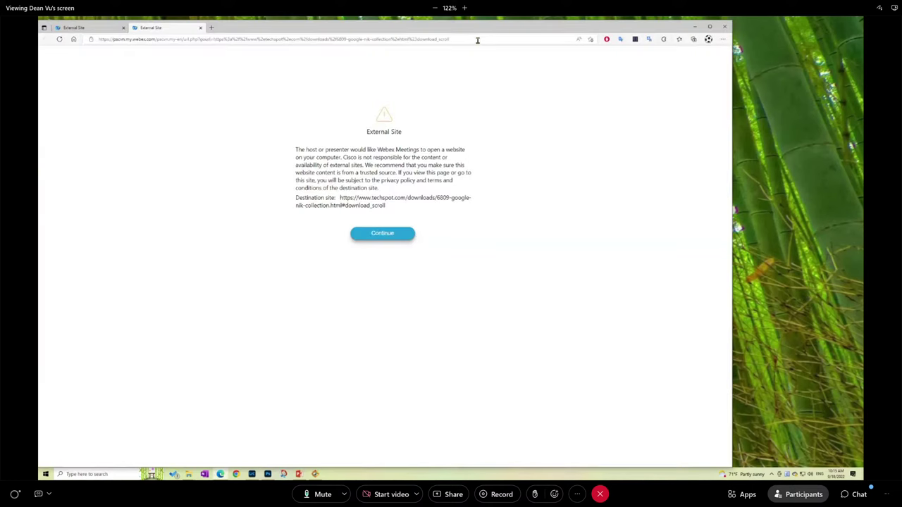
click(478, 41)
text(https://www.techspot.com/downloads/6809-google-nik-collection.html#download_scroll)
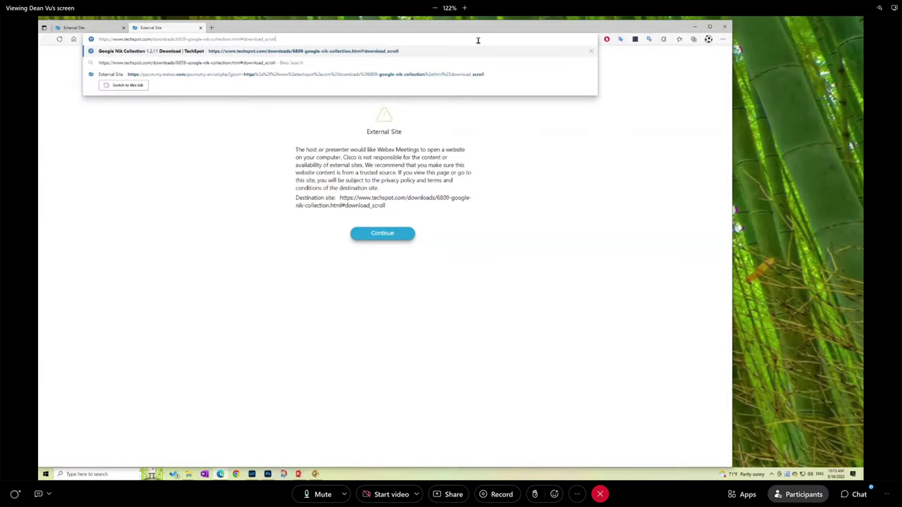
key(Return)
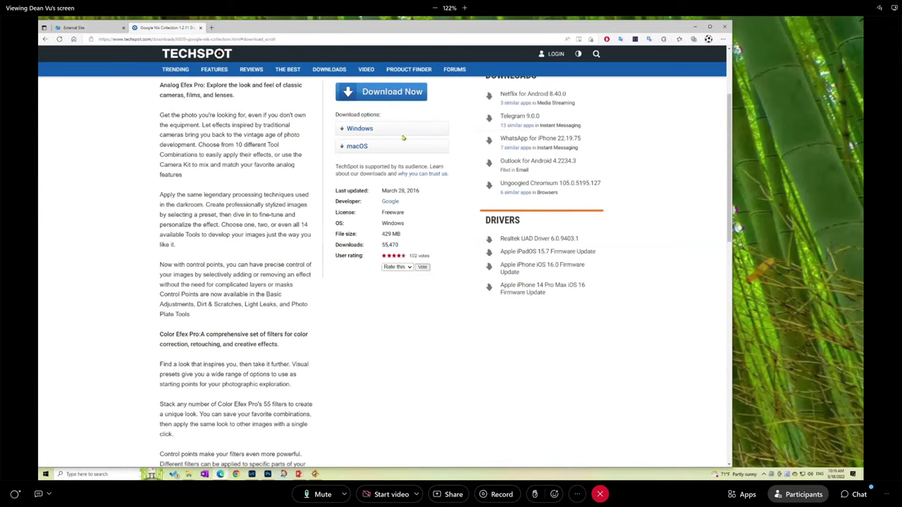
Step: Select the download page's web address, leave it unchanged, and review the page up to its title
click(250, 38)
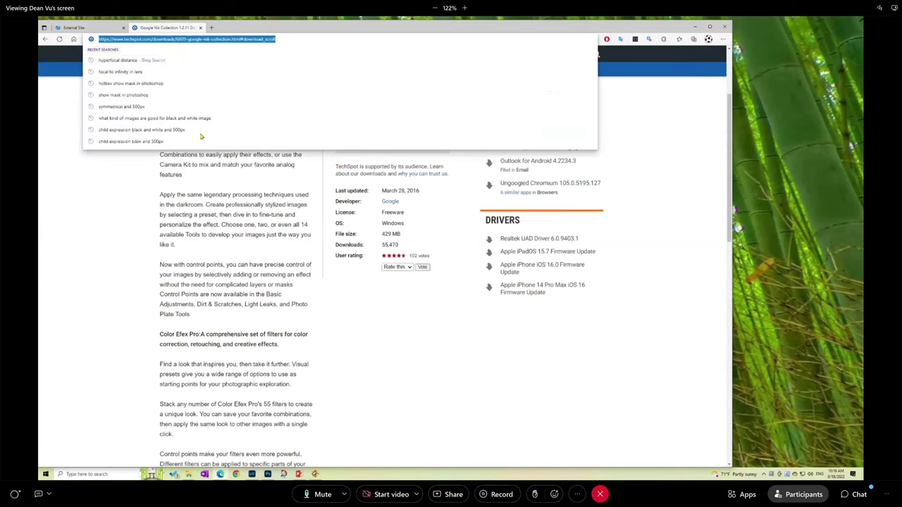
click(128, 212)
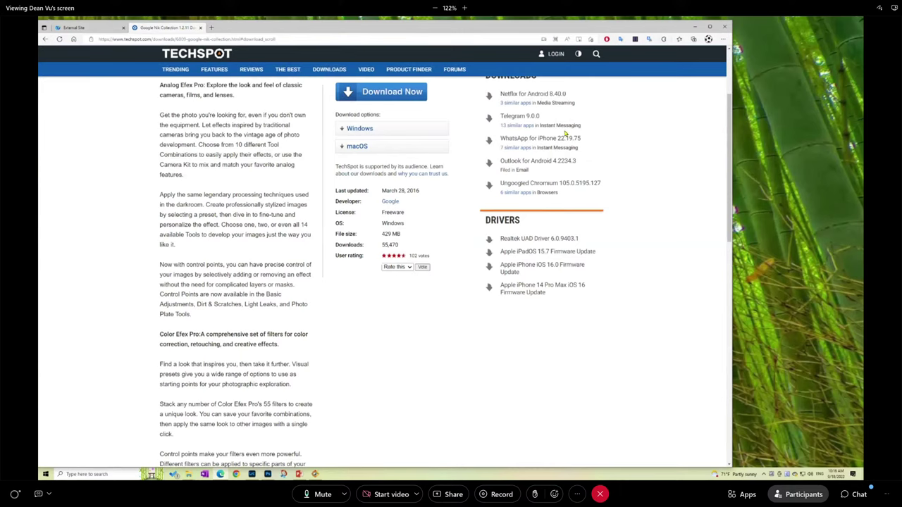
click(775, 229)
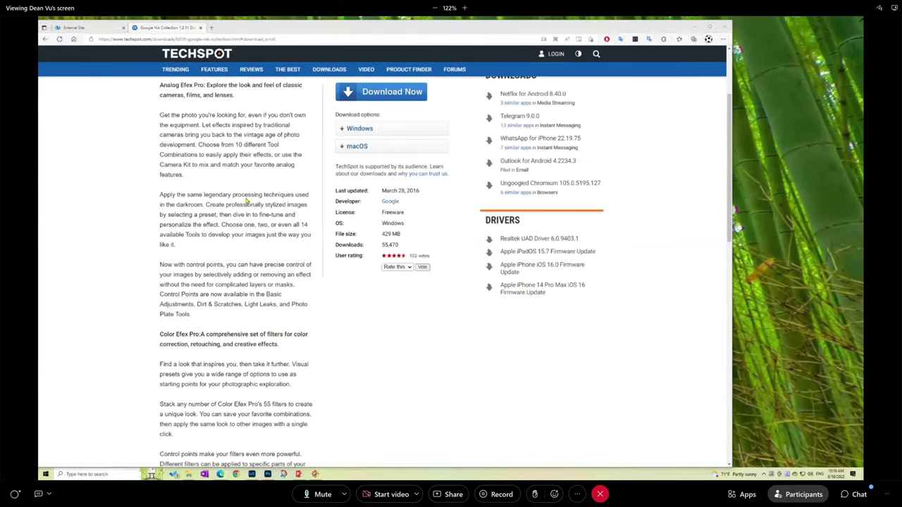
scroll(248, 201, up, 2)
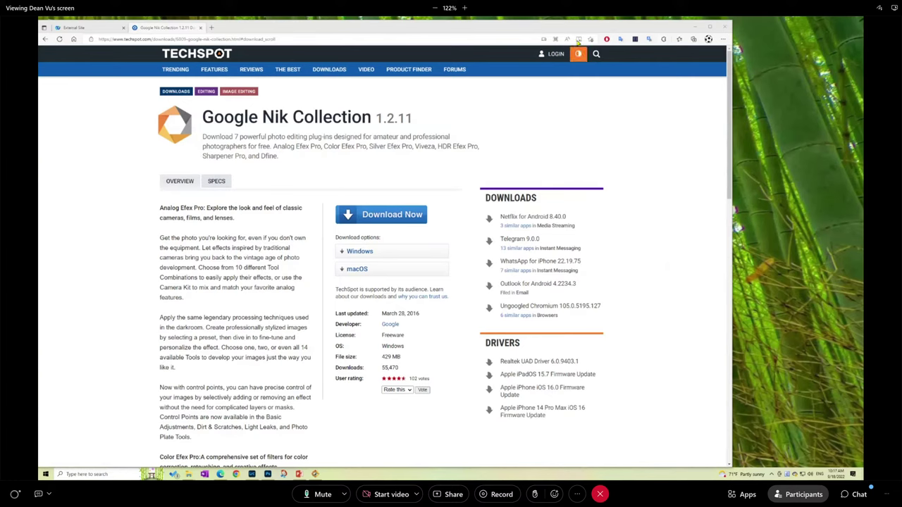
Step: Bring the Nik Collection page to the front, highlight "Google" in its title, and minimize the browser window
click(220, 474)
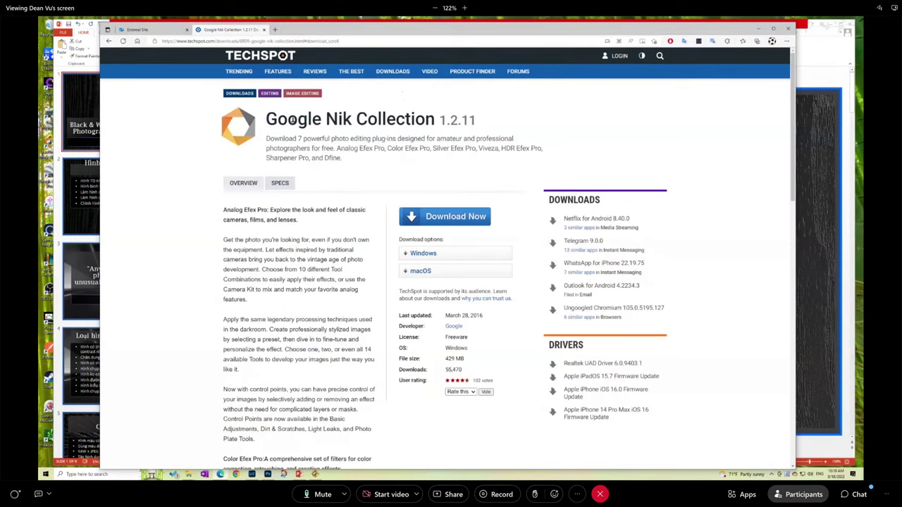
drag(265, 120, 324, 120)
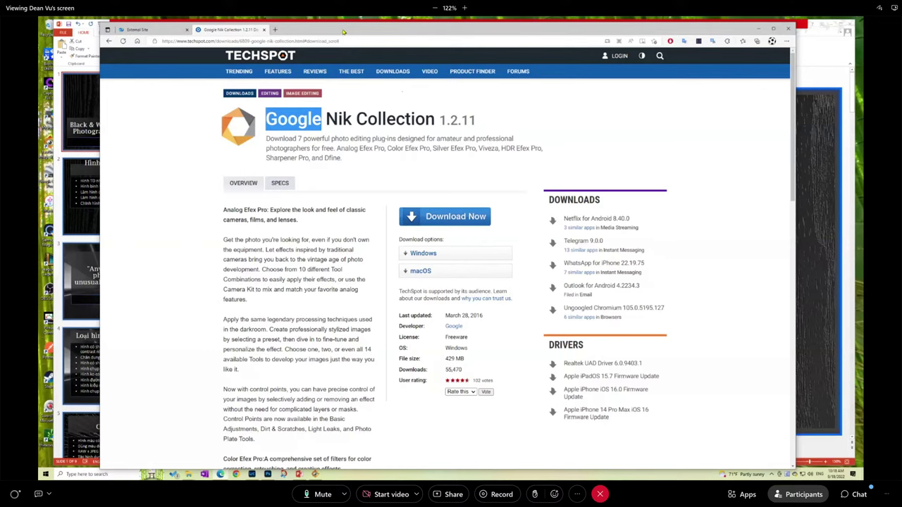
drag(344, 31, 333, 27)
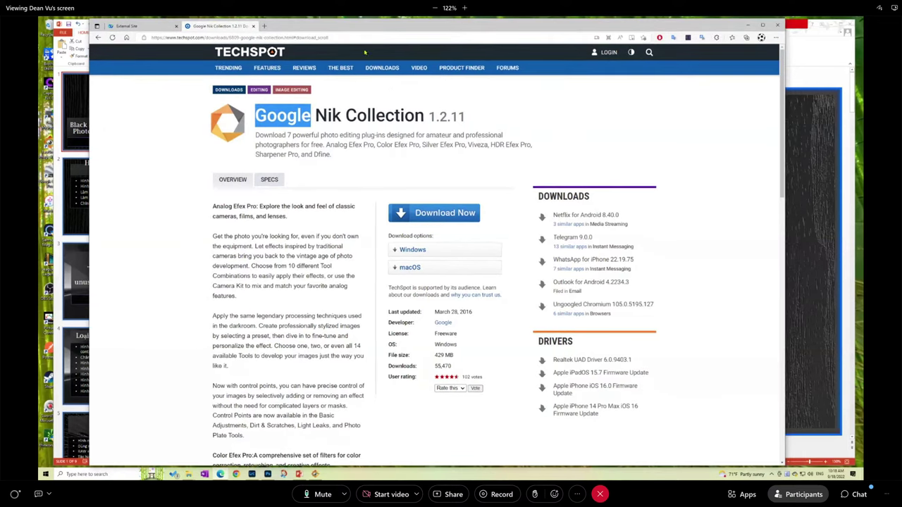
click(747, 26)
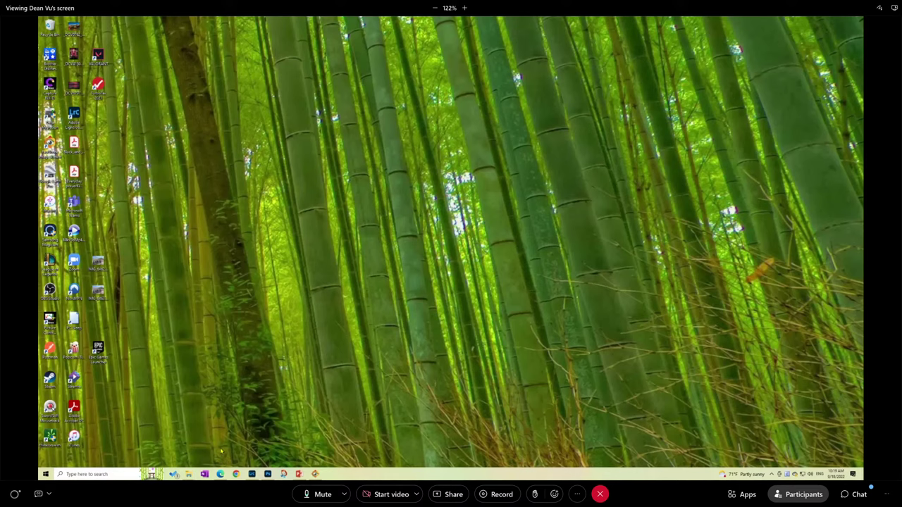
Step: Reopen the Nik Collection page, select the nikcollection-full-1.2.11 installer in the Downloads folder, and move the folder window aside
click(236, 473)
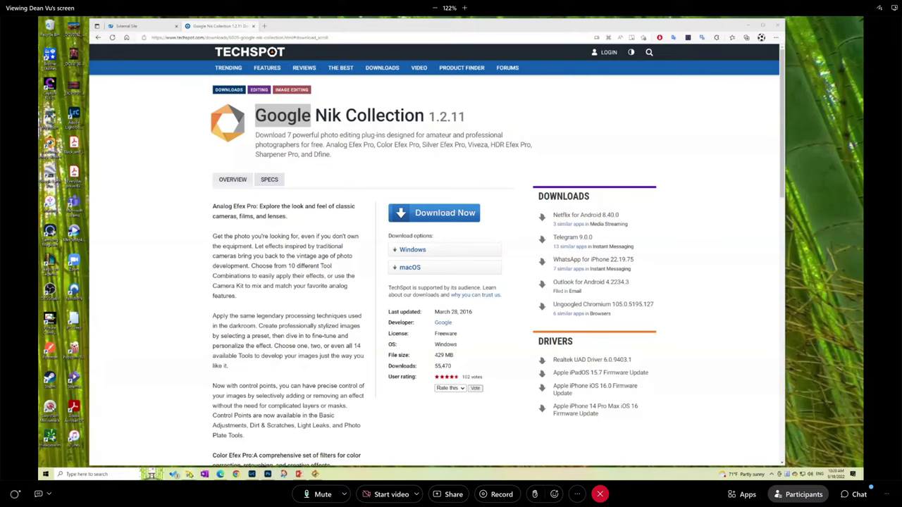
mouse_move(189, 474)
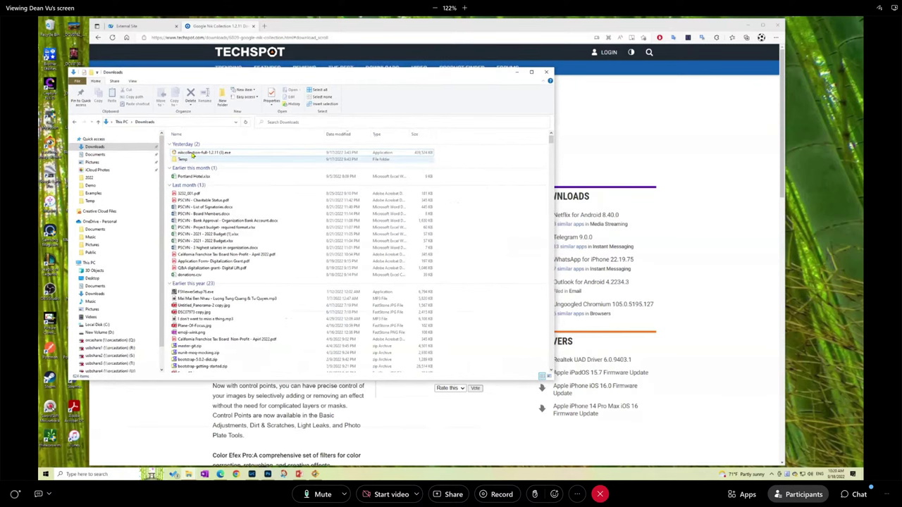
click(174, 153)
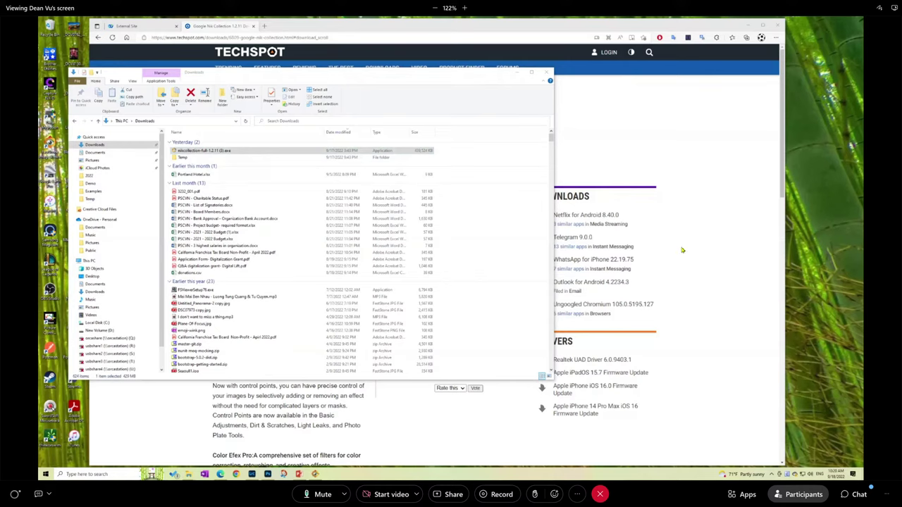
click(174, 153)
click(475, 75)
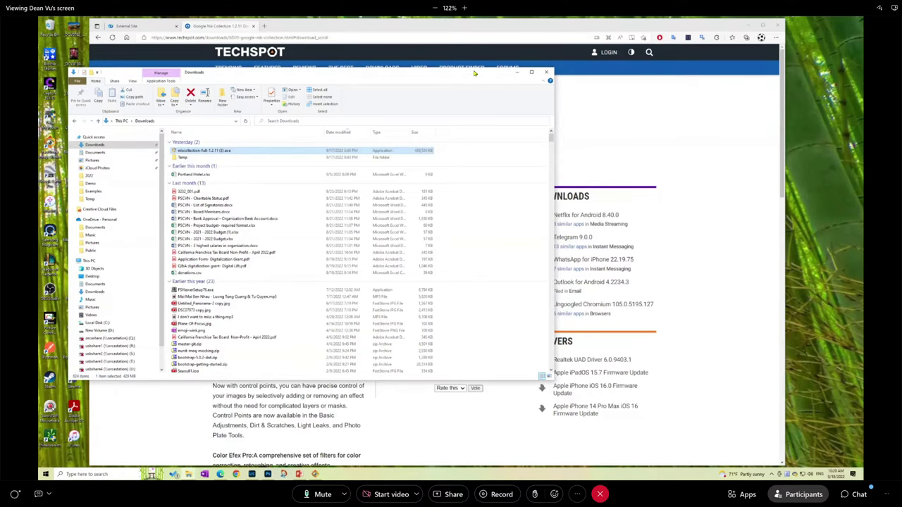
drag(475, 73, 460, 84)
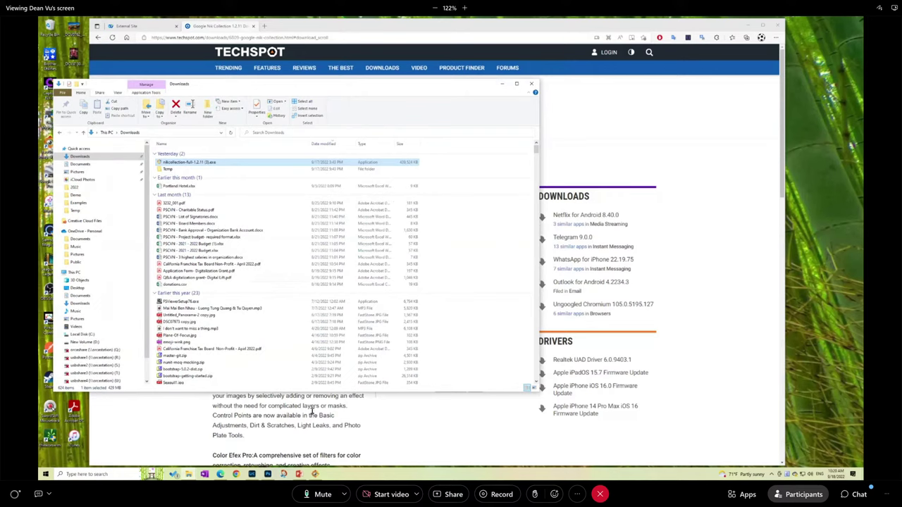
drag(327, 89, 296, 184)
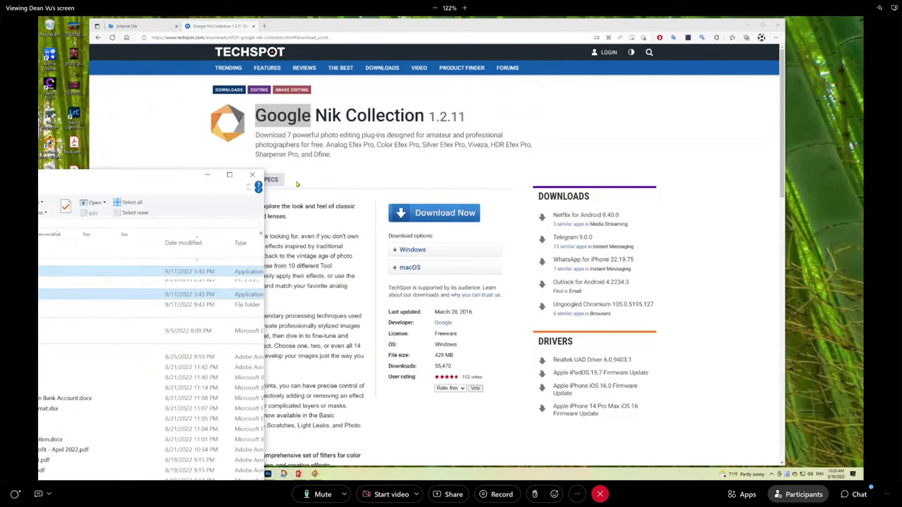
Step: Minimize the folder window, open drive.google.com in a new browser tab, and shift the browser window slightly down
key(super+Down)
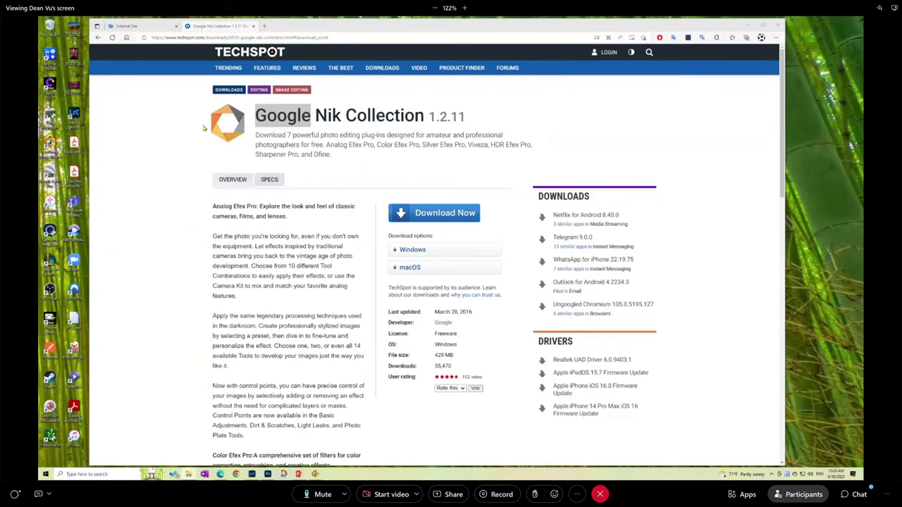
click(264, 26)
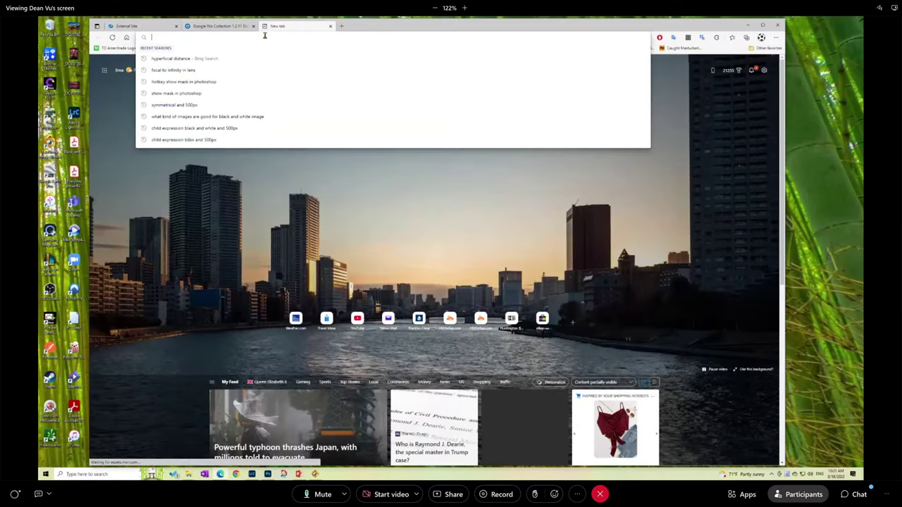
text(drive.google.com)
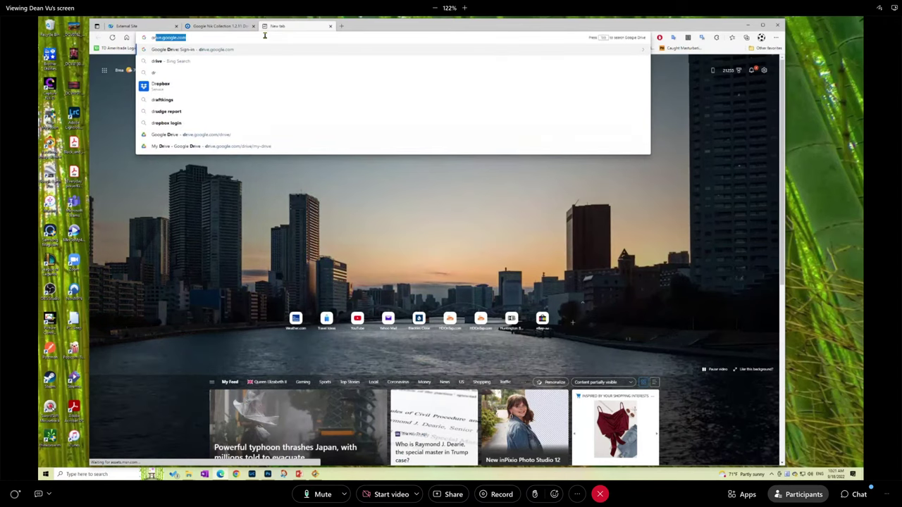
key(Return)
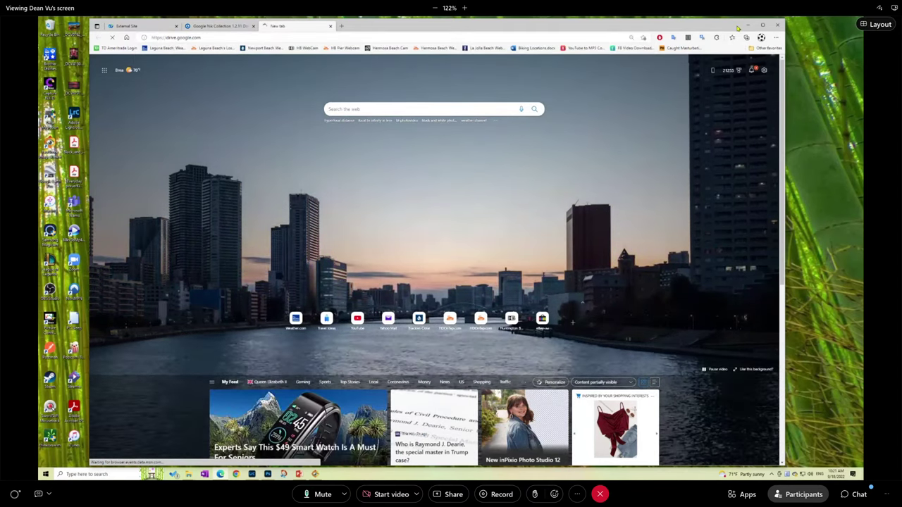
drag(737, 28, 737, 39)
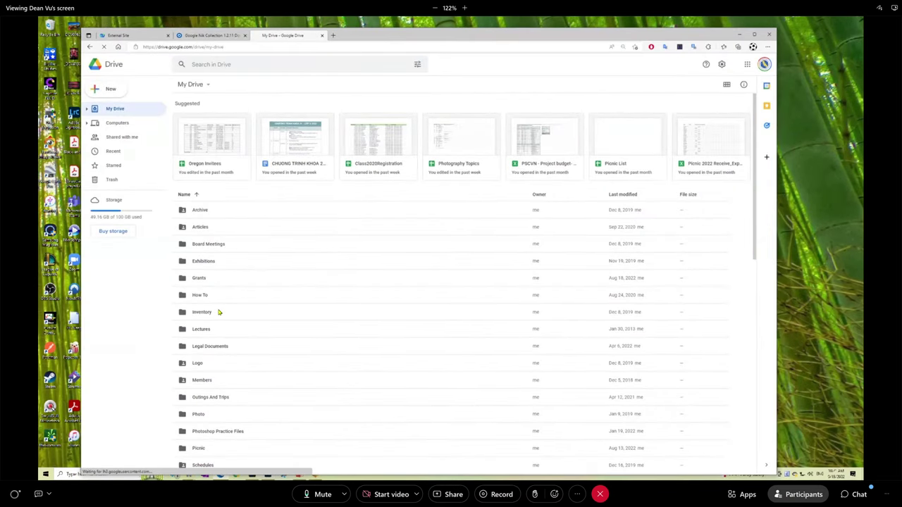
Step: Create a folder named "Software Free" in My Drive, open it, and upload the nikcollection-full-1.2.11 installer into it
scroll(219, 310, down, 2)
scroll(219, 310, down, 5)
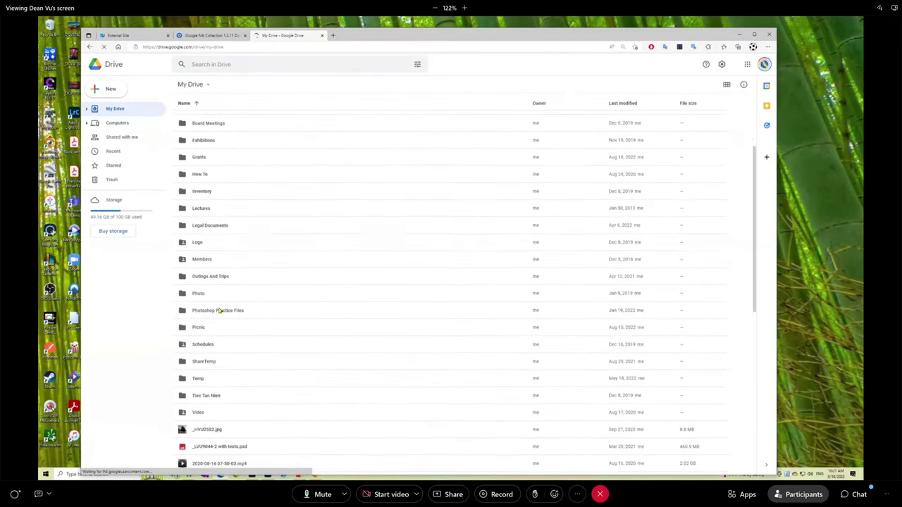
scroll(220, 320, down, 3)
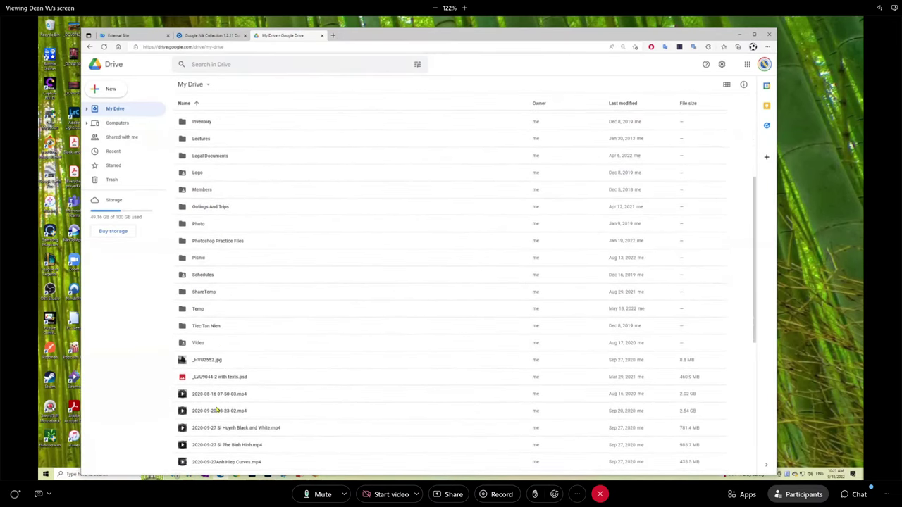
scroll(218, 409, down, 5)
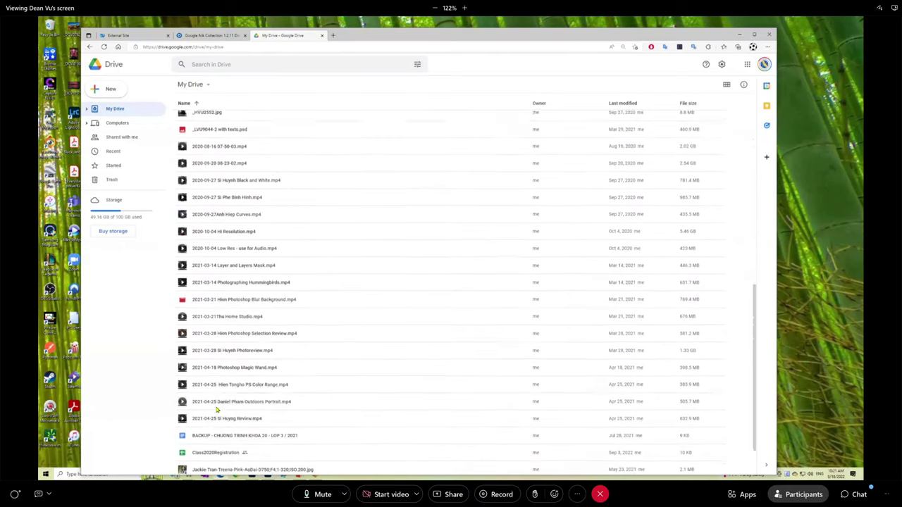
scroll(218, 407, up, 10)
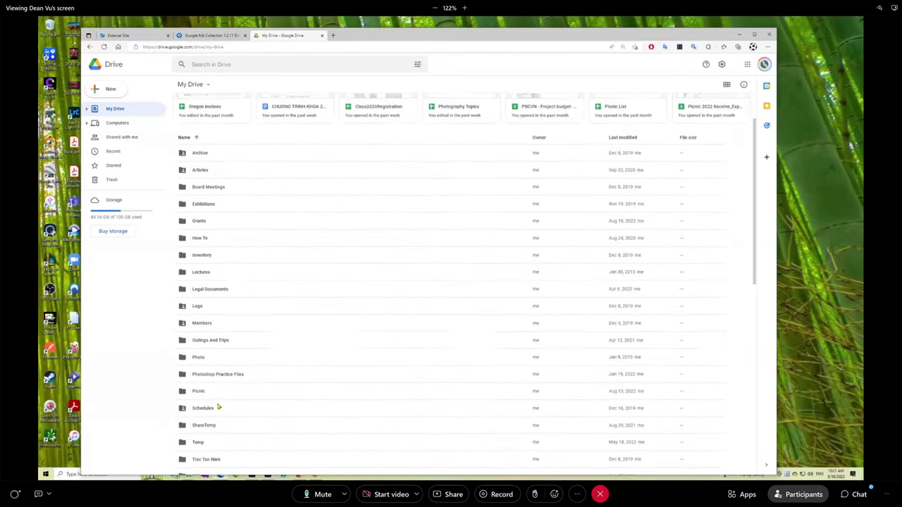
scroll(218, 406, up, 1)
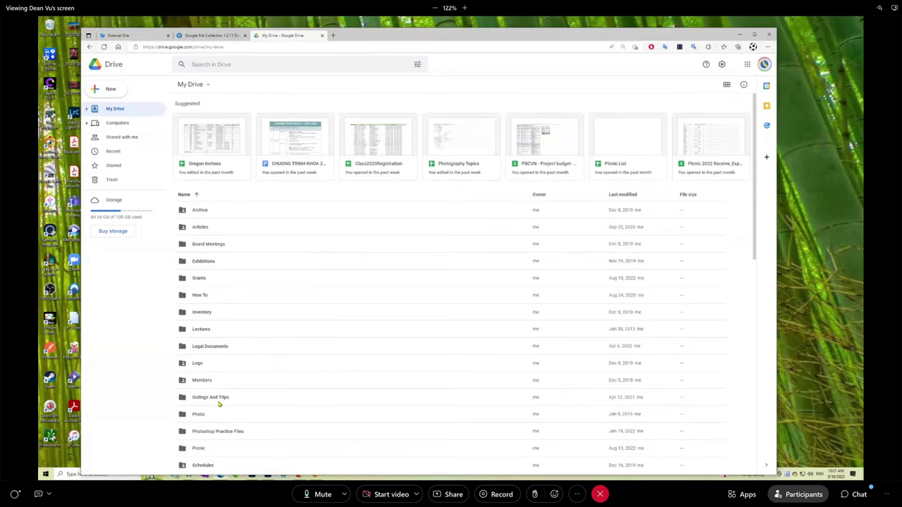
click(111, 92)
click(134, 93)
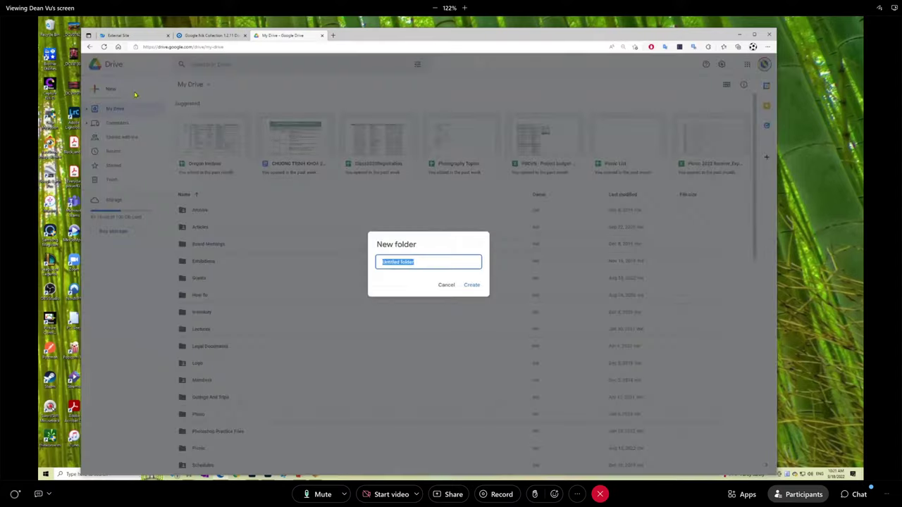
text(Software Free)
click(471, 285)
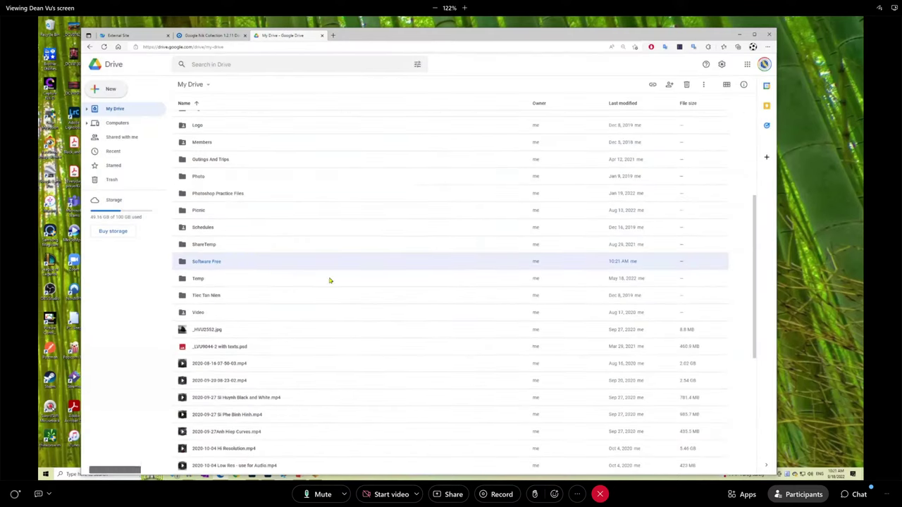
double_click(199, 264)
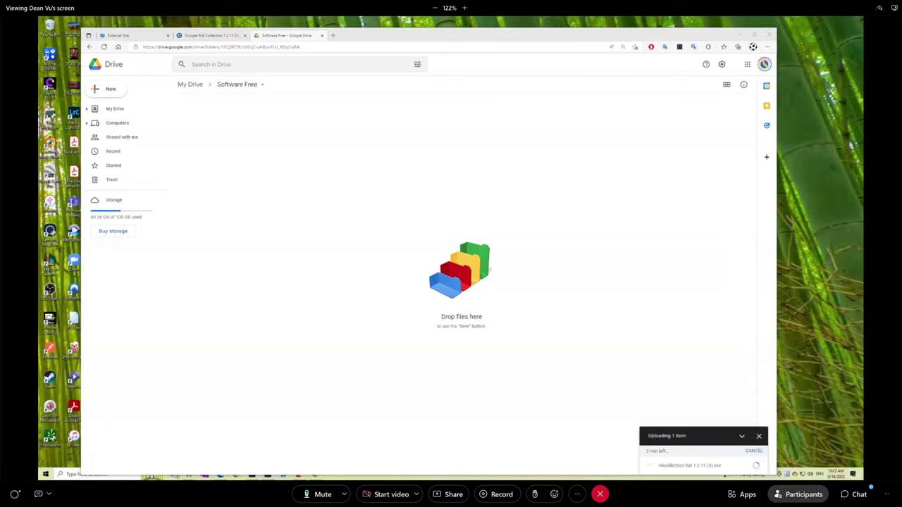
Step: Minimize the browser, switch to the Black & White Photography presentation in PowerPoint, start its slide show, and swap Presenter View with the Slide Show
click(741, 35)
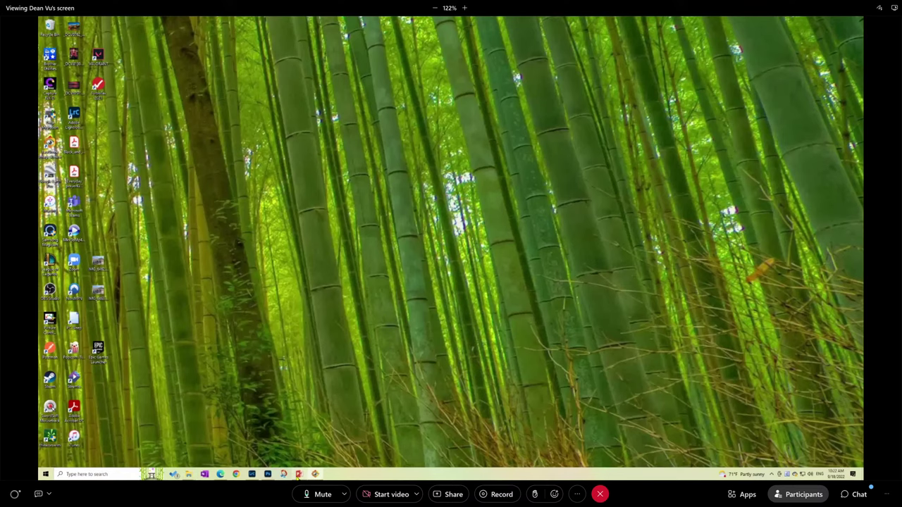
click(298, 474)
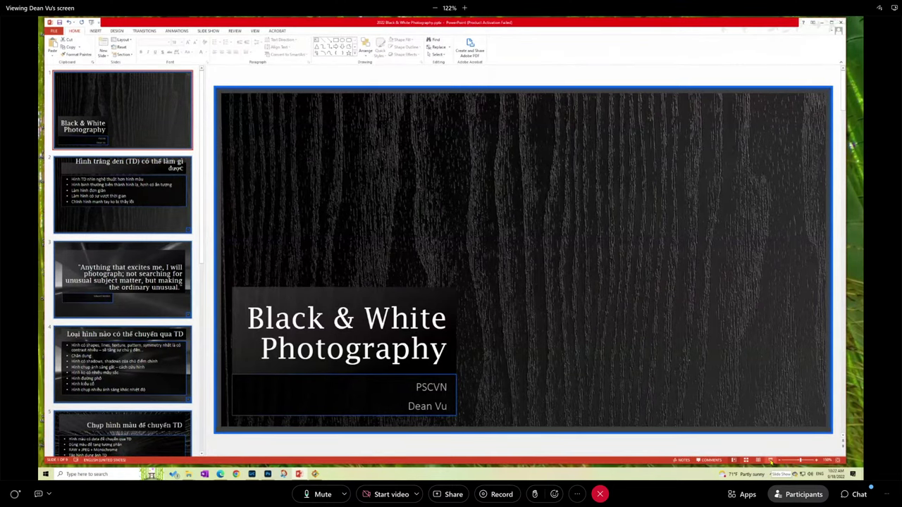
click(771, 461)
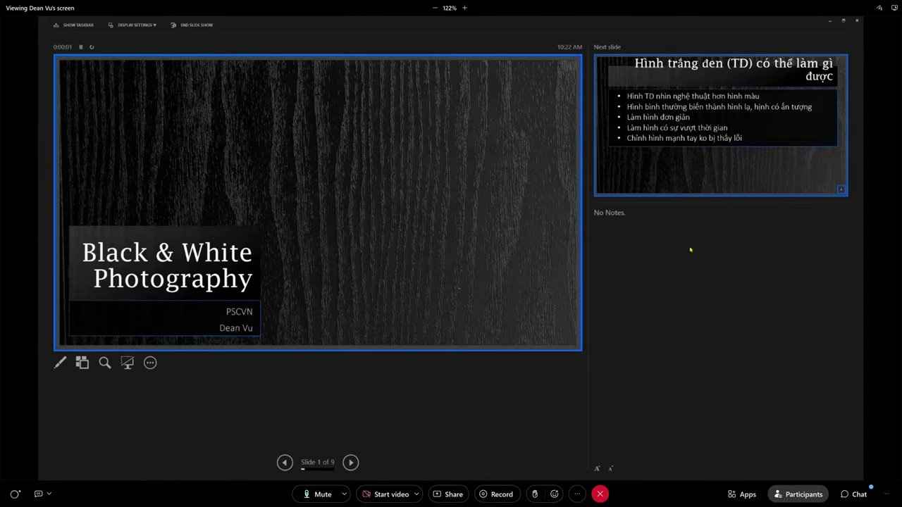
click(145, 26)
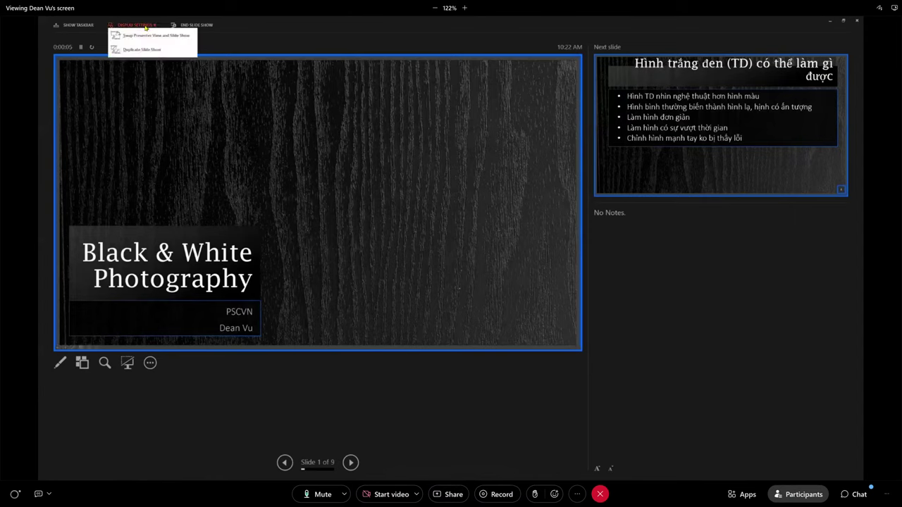
click(149, 40)
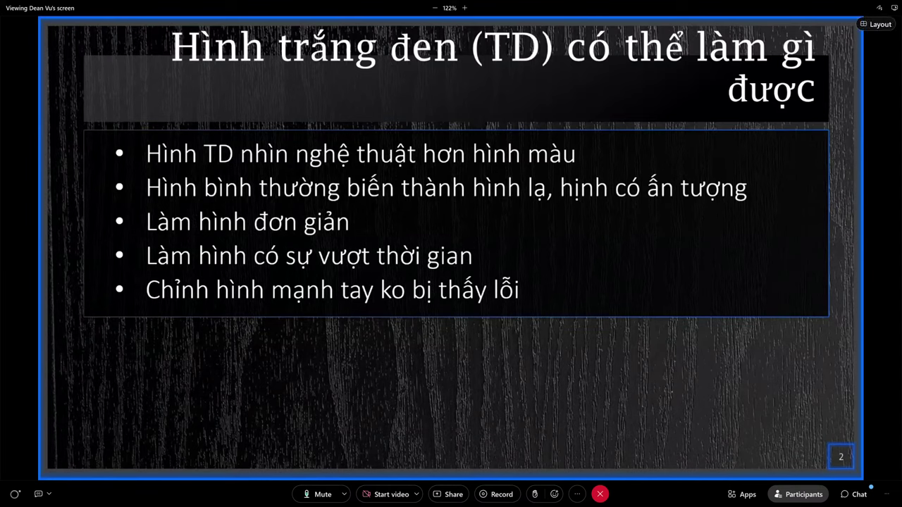
Step: Check the meeting chat for the Nik Collection message, close the chat, and clear the browser window off the slide
click(854, 494)
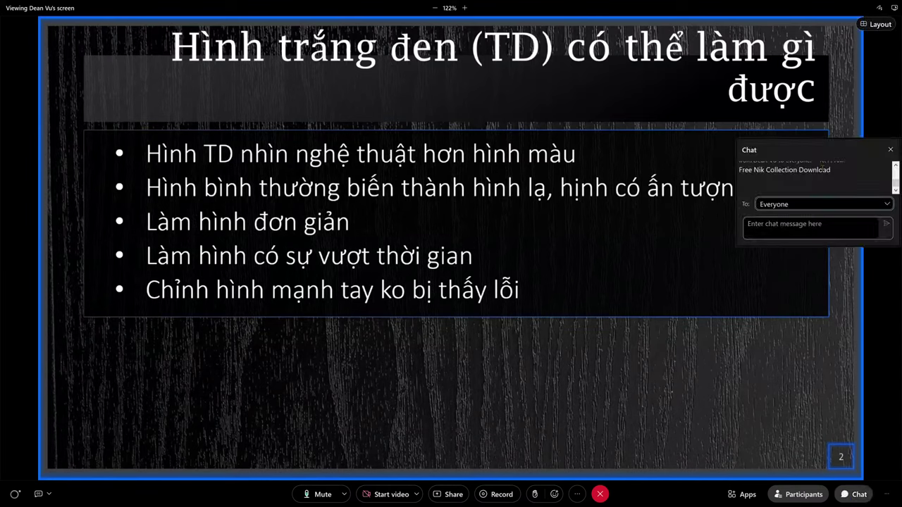
click(890, 150)
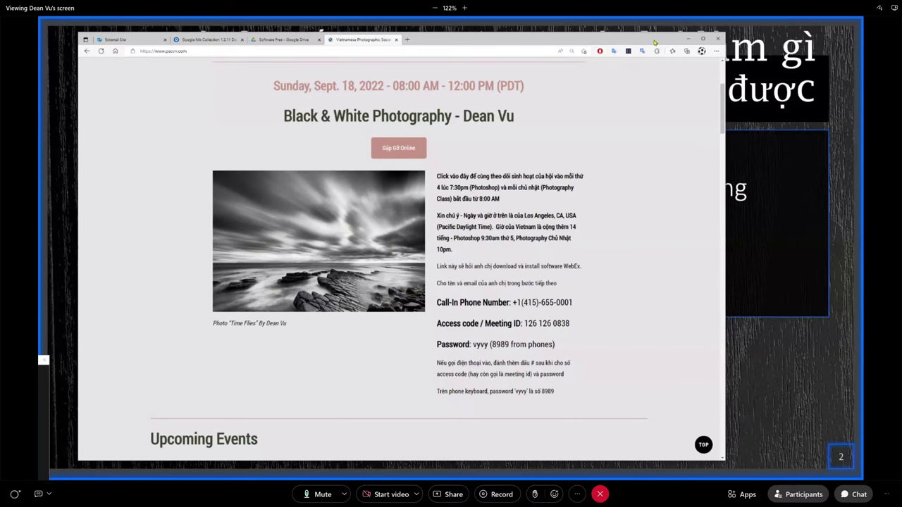
click(687, 39)
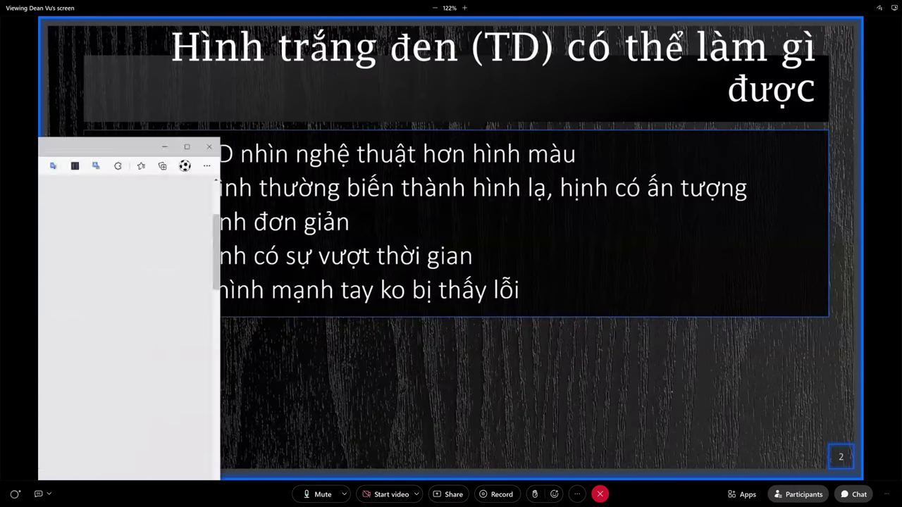
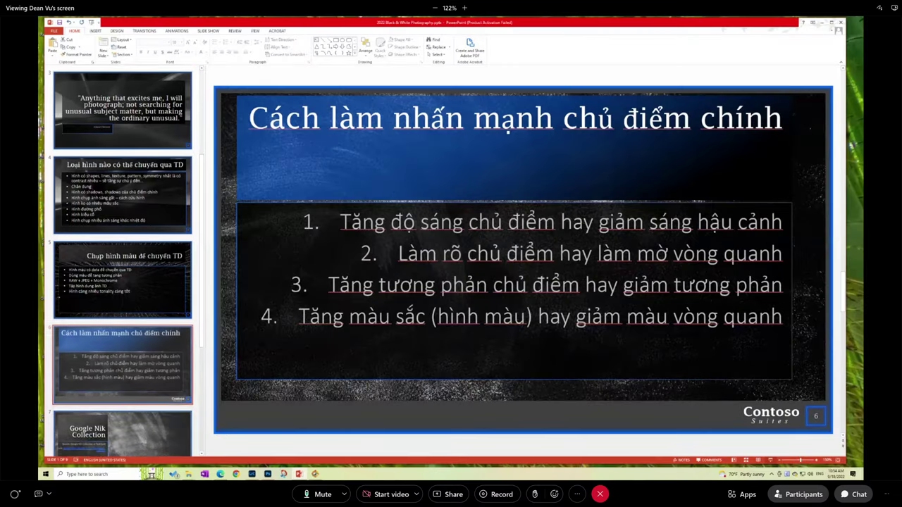
Step: Add the sub-item "Sharpening" below the second point on the "Cách làm nhấn mạnh chủ điểm chính" slide
click(783, 254)
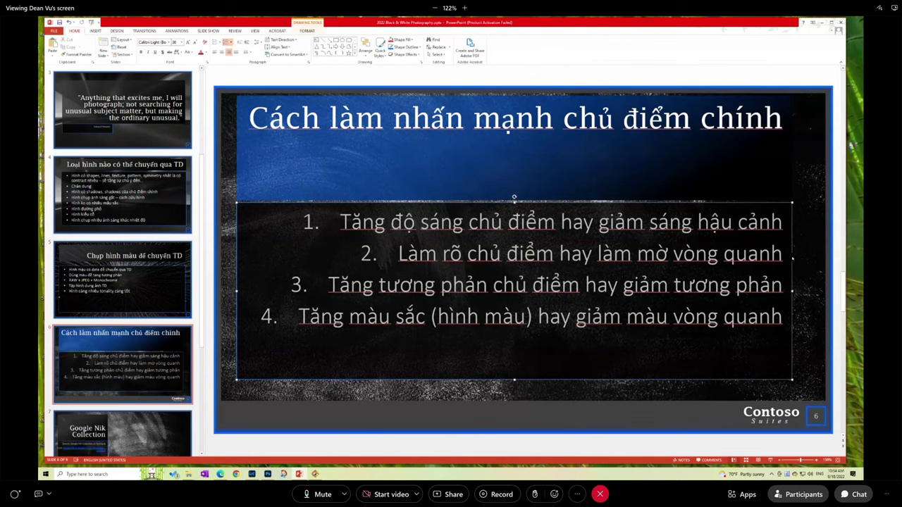
key(Return)
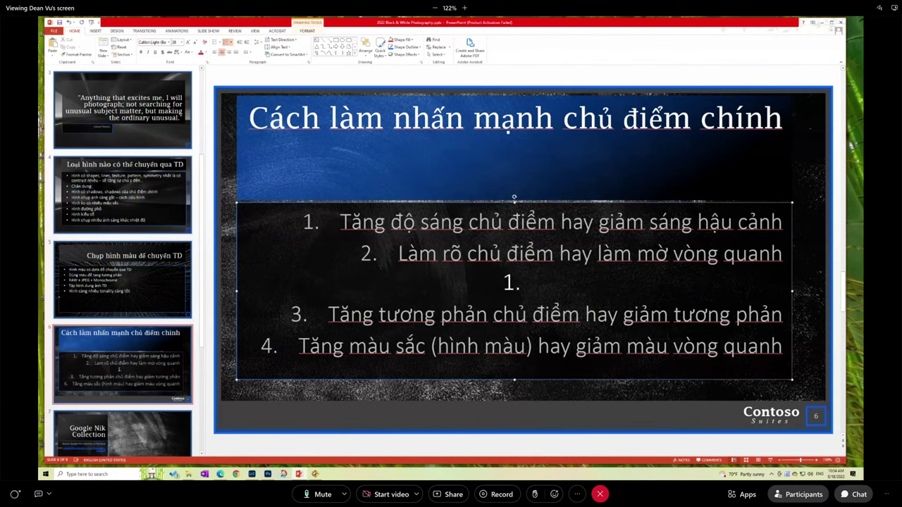
text(Shpa)
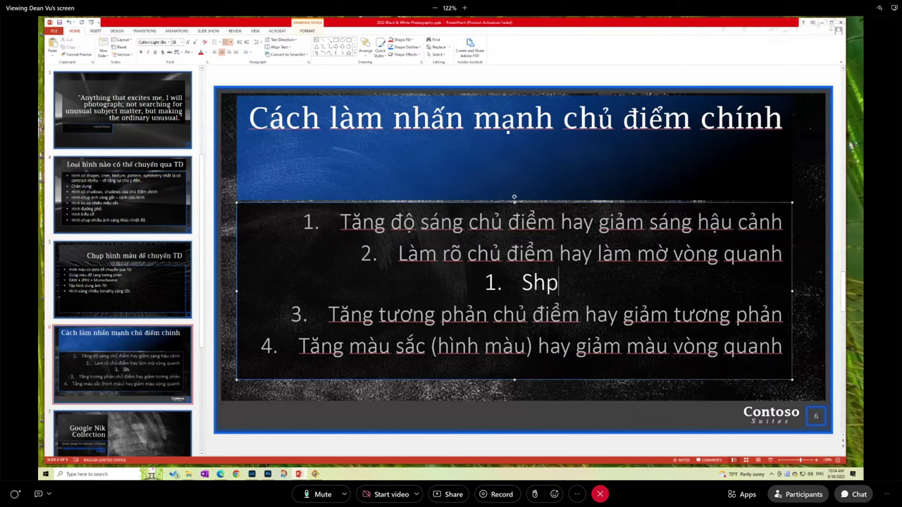
key(BackSpace)
key(BackSpace)
text(arpening)
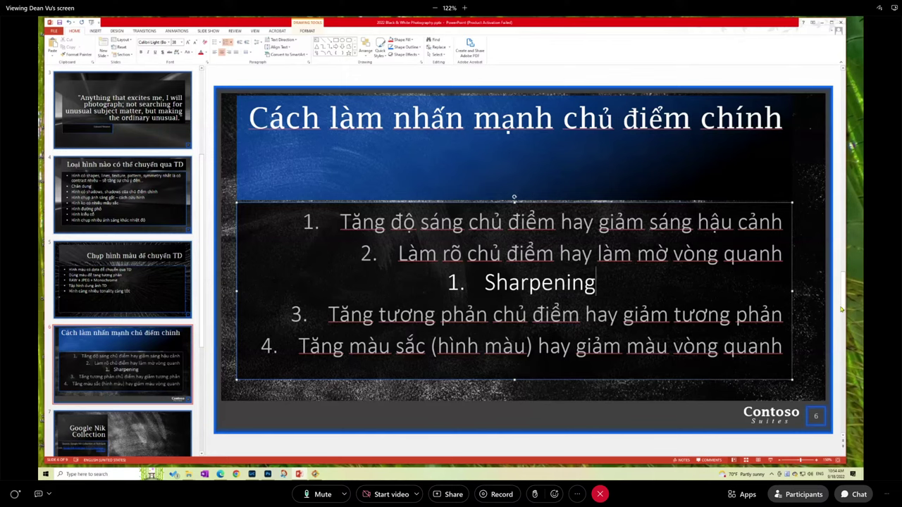
Step: Add a list item reading "Contrast or Clarity" below the third point, "Tăng tương phản chủ điểm hay giảm tương phản"
click(784, 314)
key(Return)
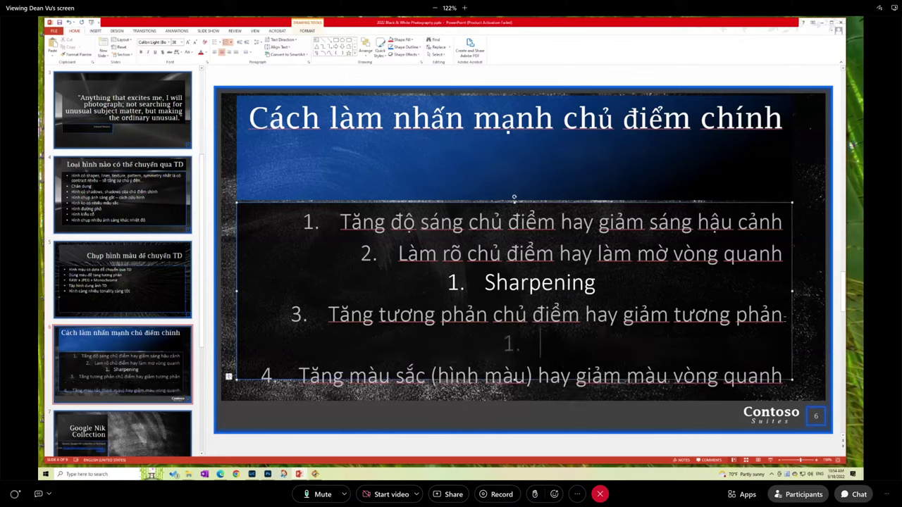
key(BackSpace)
key(BackSpace)
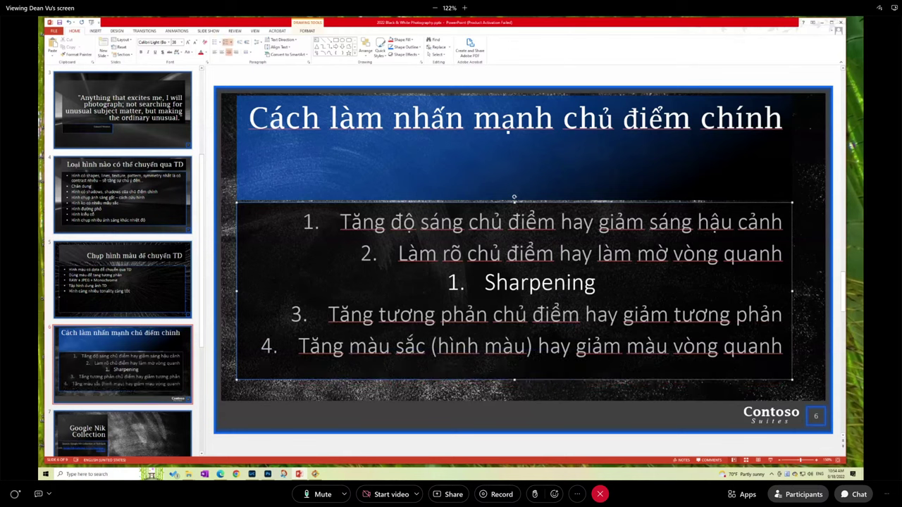
key(Return)
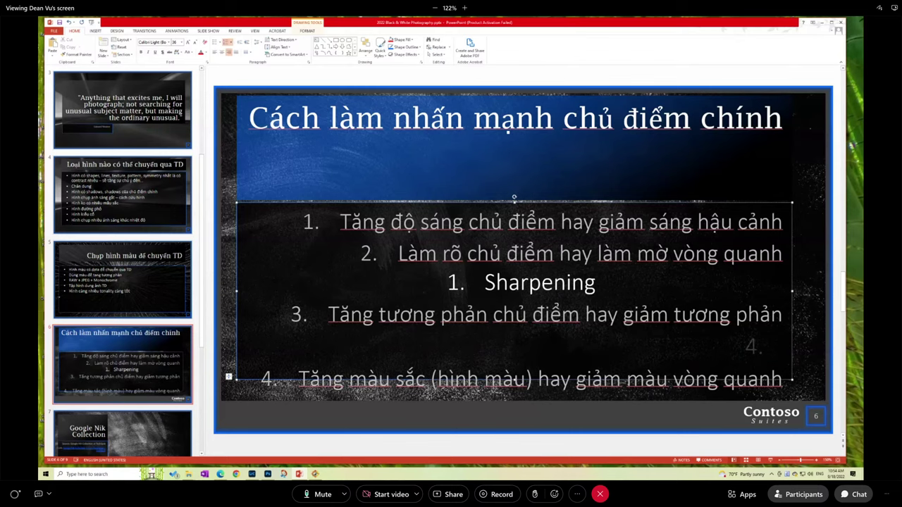
text(C)
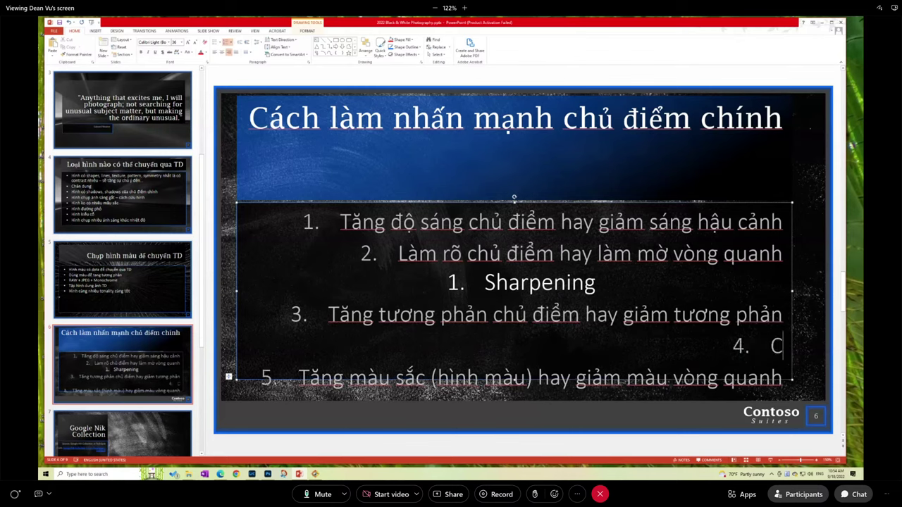
text(ontrast)
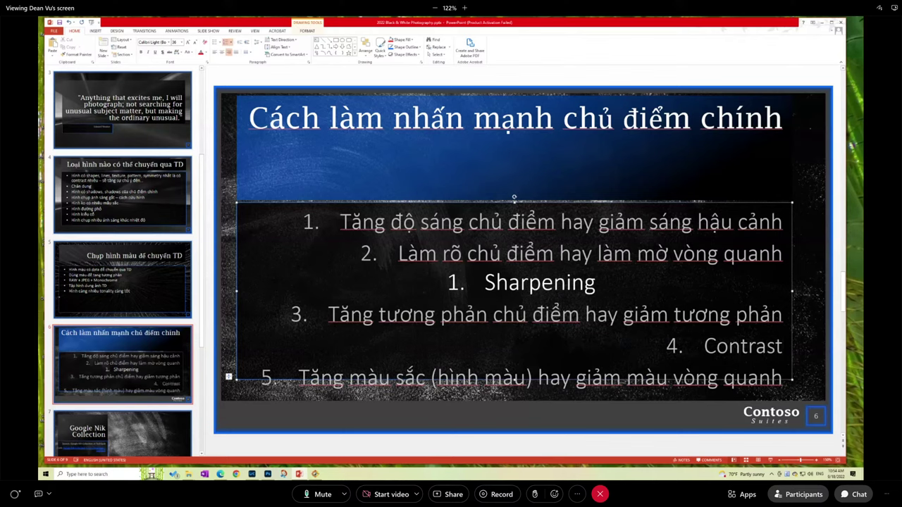
text( or Clarity)
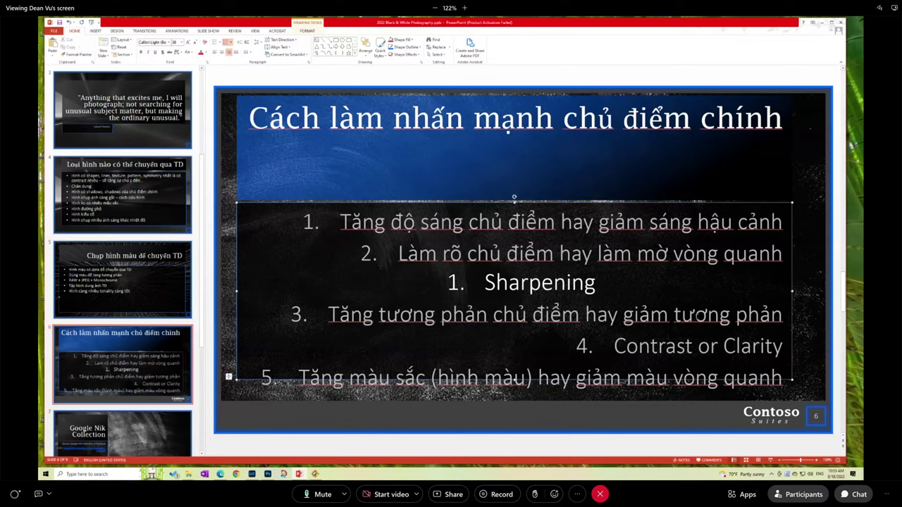
Step: Return to the "Cách làm nhấn mạnh chủ điểm chính" slide and enlarge its list text box so all five points fit inside
scroll(653, 310, down, 2)
scroll(653, 310, up, 1)
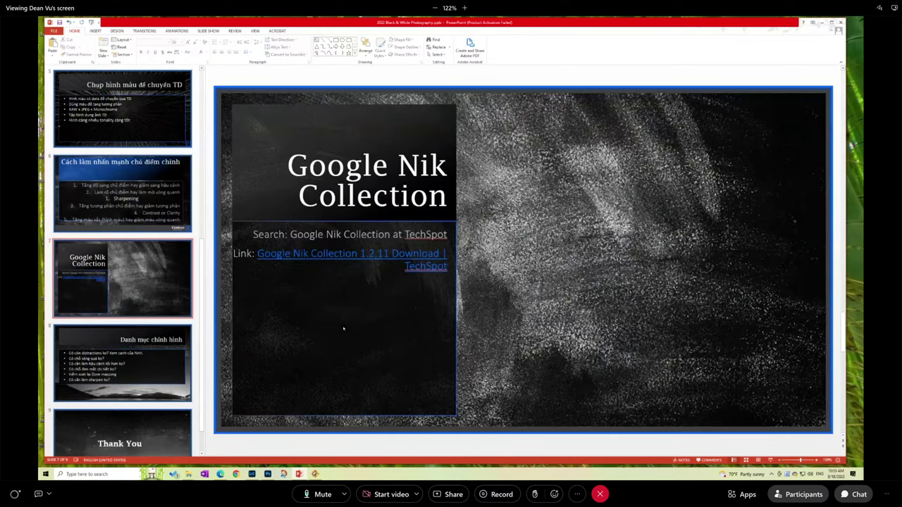
click(128, 200)
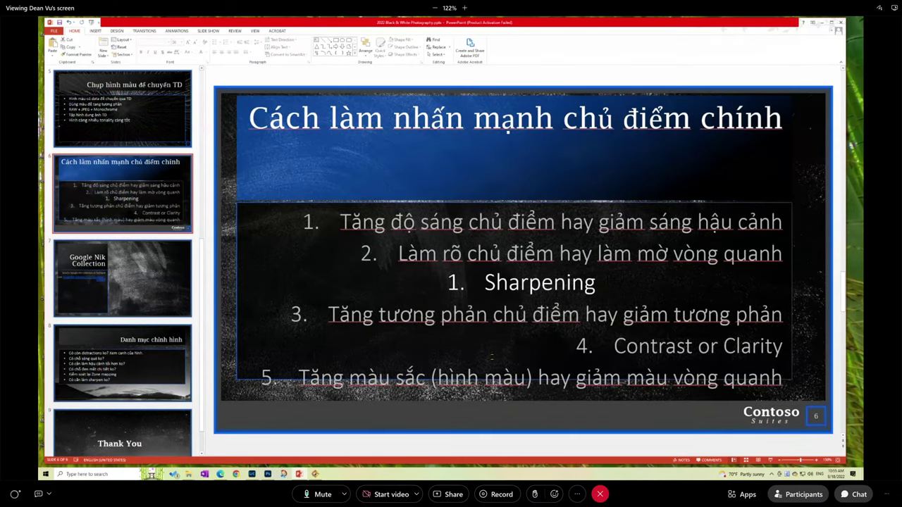
click(492, 357)
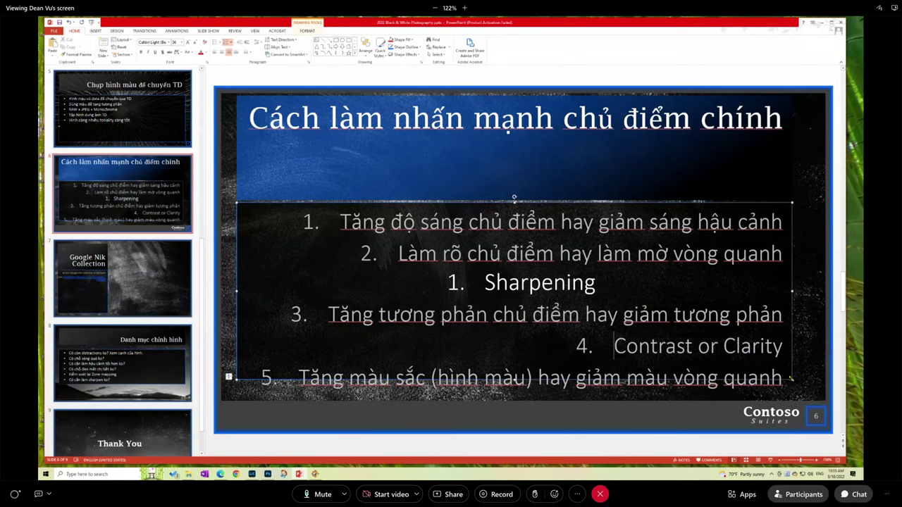
drag(791, 379, 826, 426)
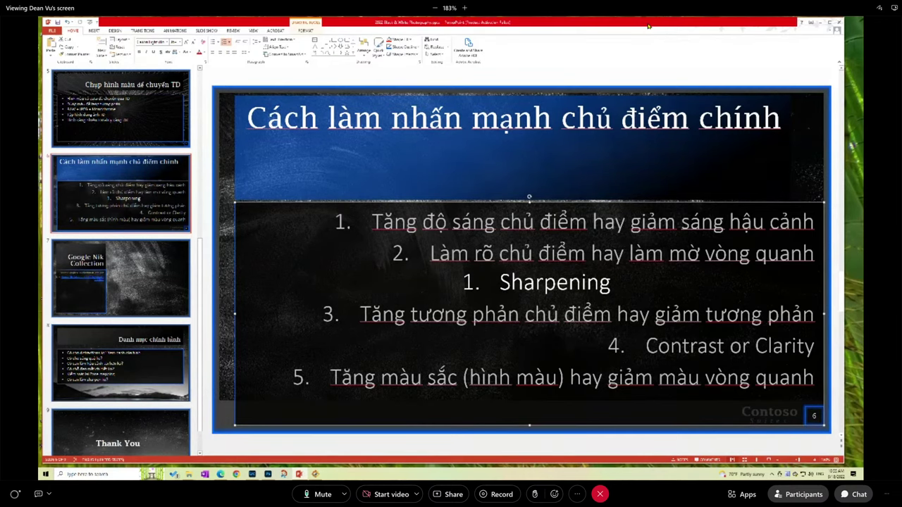
Step: Change the "Sharpening" and "Contrast or Clarity" items from numbers to filled round bullets
click(562, 285)
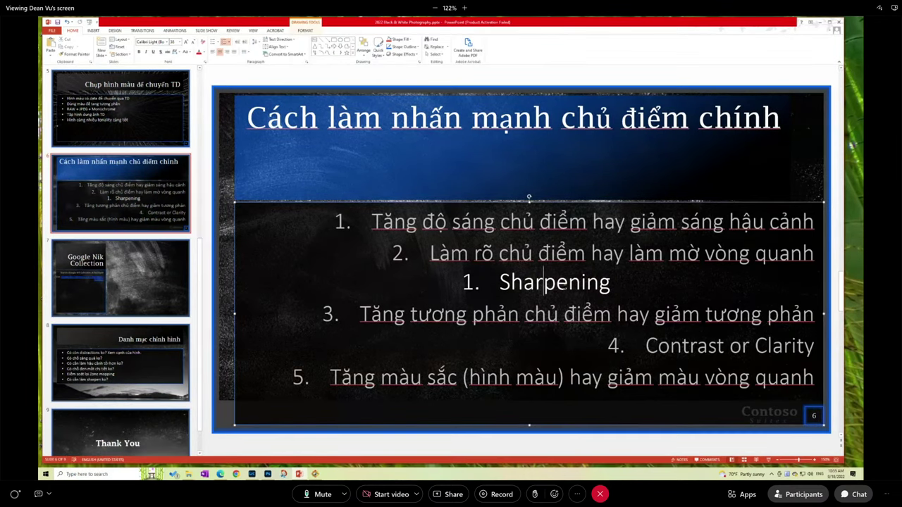
click(214, 42)
click(219, 42)
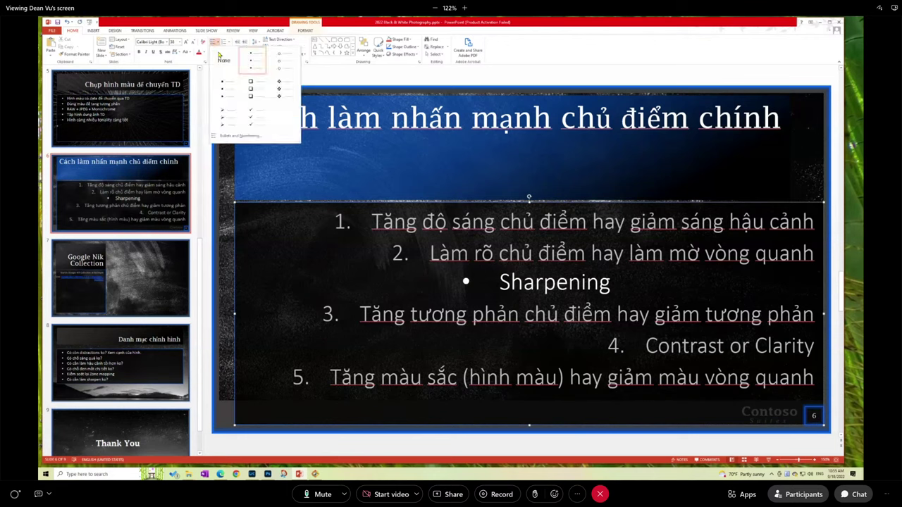
click(326, 121)
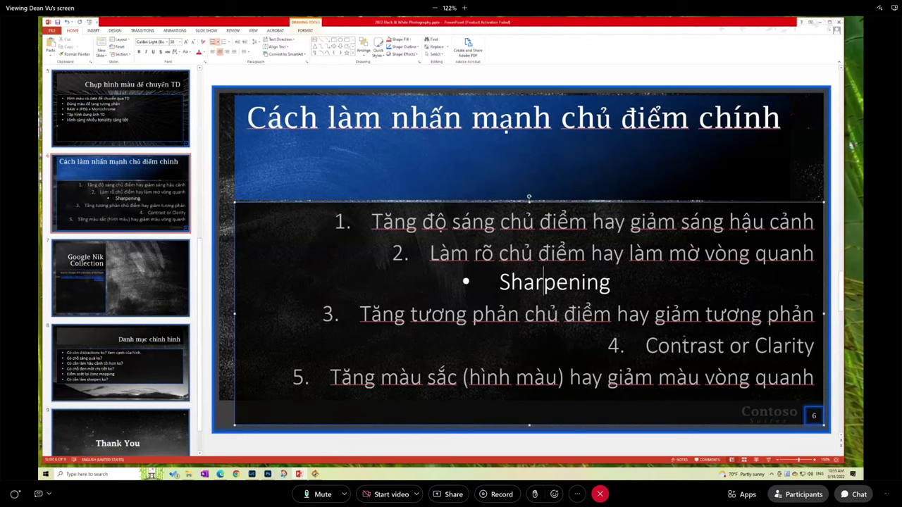
click(683, 346)
click(219, 43)
click(258, 65)
drag(703, 26, 699, 25)
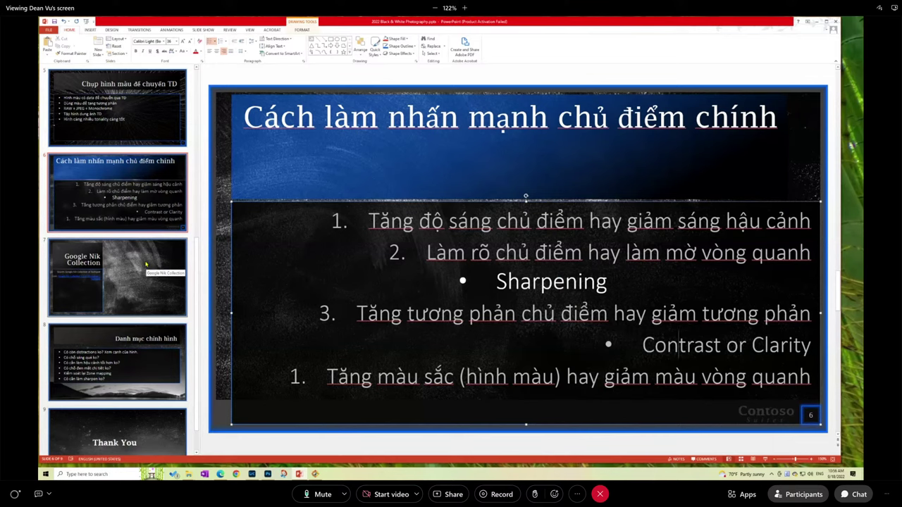
Step: Try to renumber the last point, "Tăng màu sắc (hình màu) hay giảm màu vòng quanh", with the 1. 2. 3. numbering style
click(541, 377)
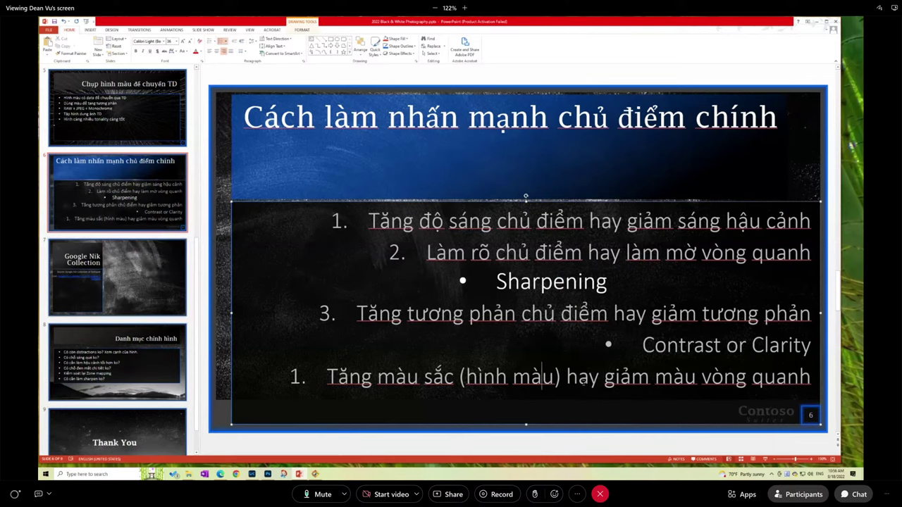
click(226, 43)
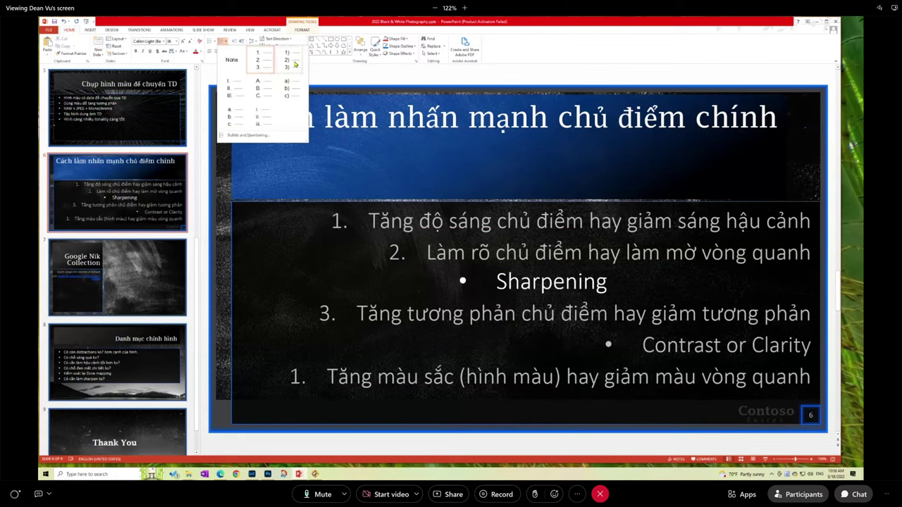
click(258, 60)
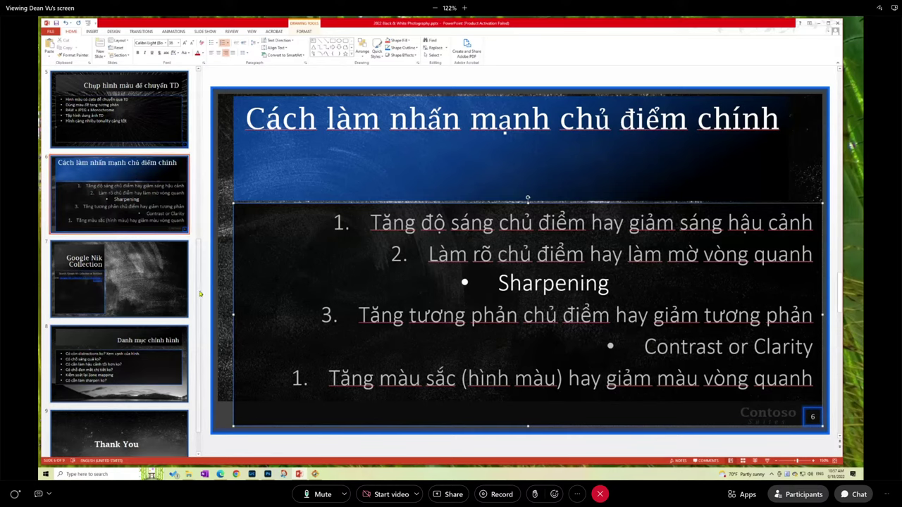
Step: Narrow the slide thumbnail area and open the Google Nik Collection slide
drag(190, 291, 147, 294)
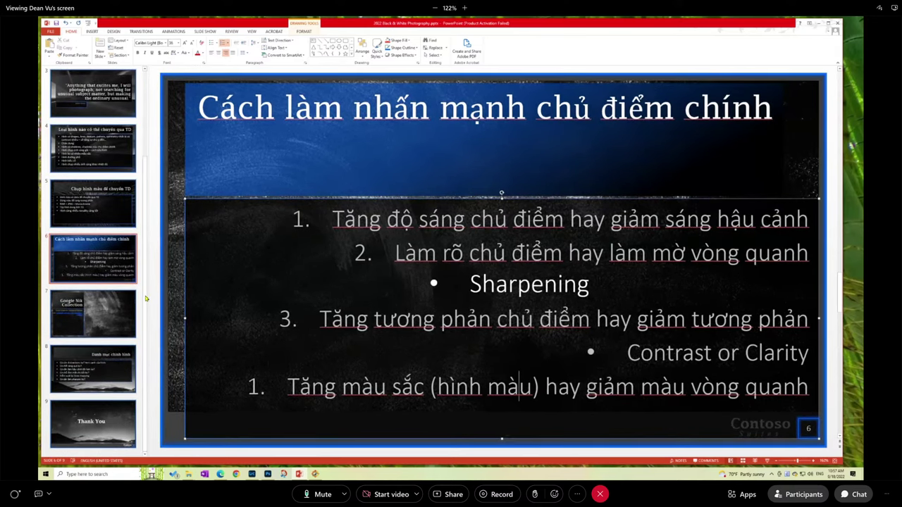
click(110, 304)
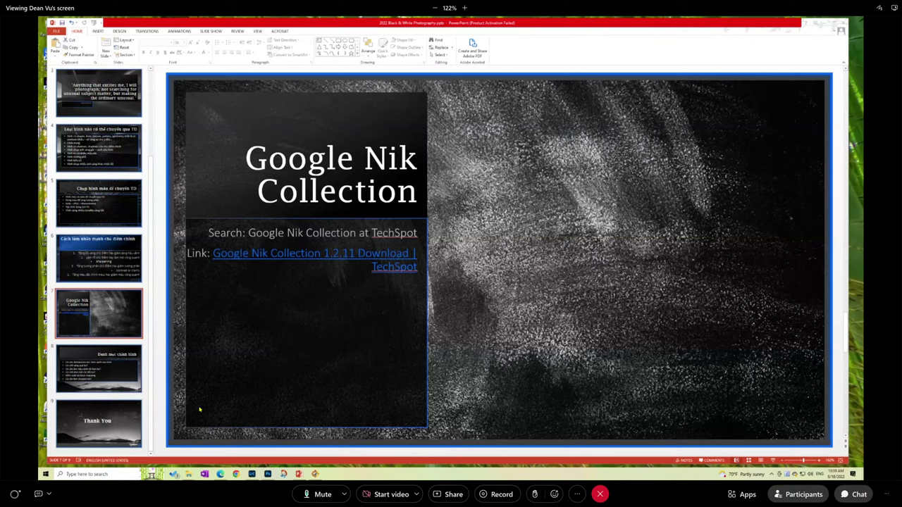
Step: Switch to FastStone Image Viewer and compare the color lotus photo with its black-and-white version
mouse_move(188, 473)
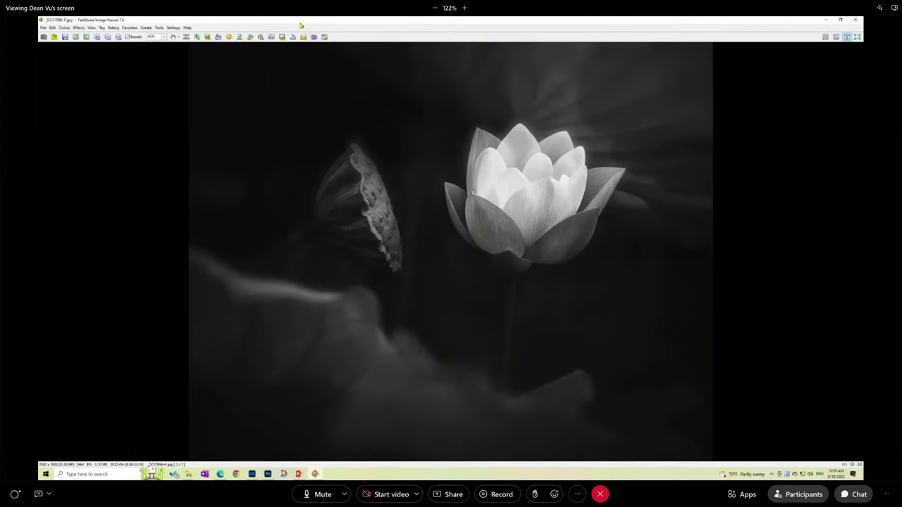
key(Left)
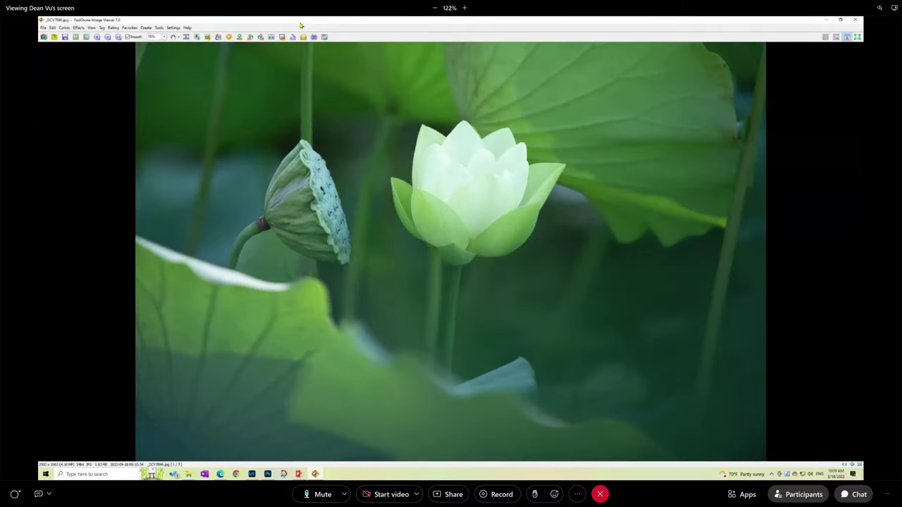
key(Right)
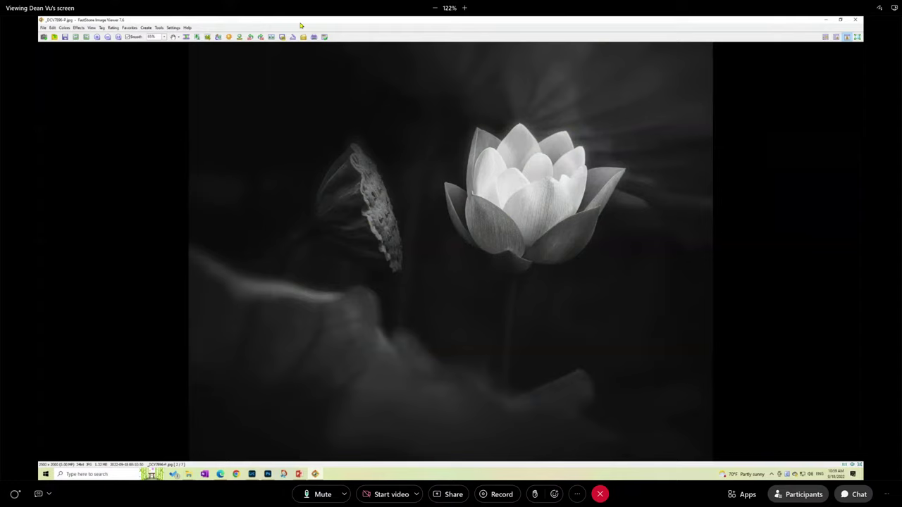
key(Left)
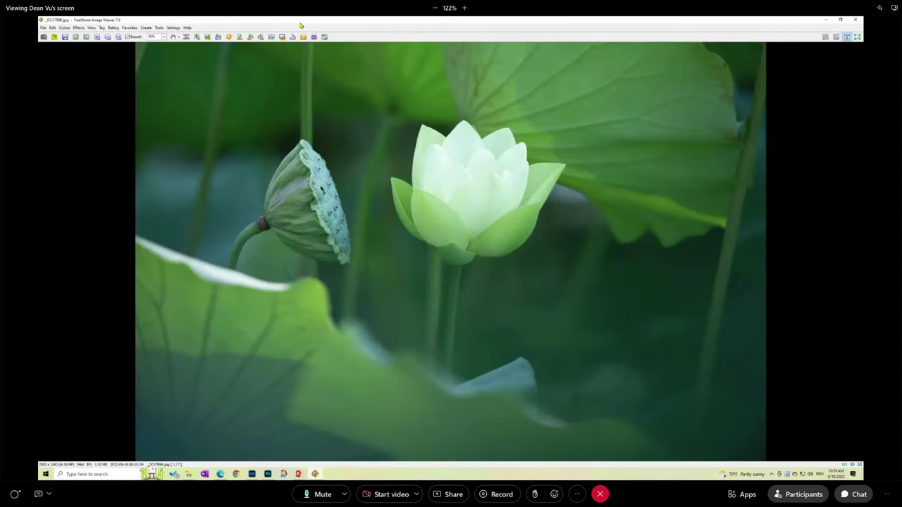
key(Right)
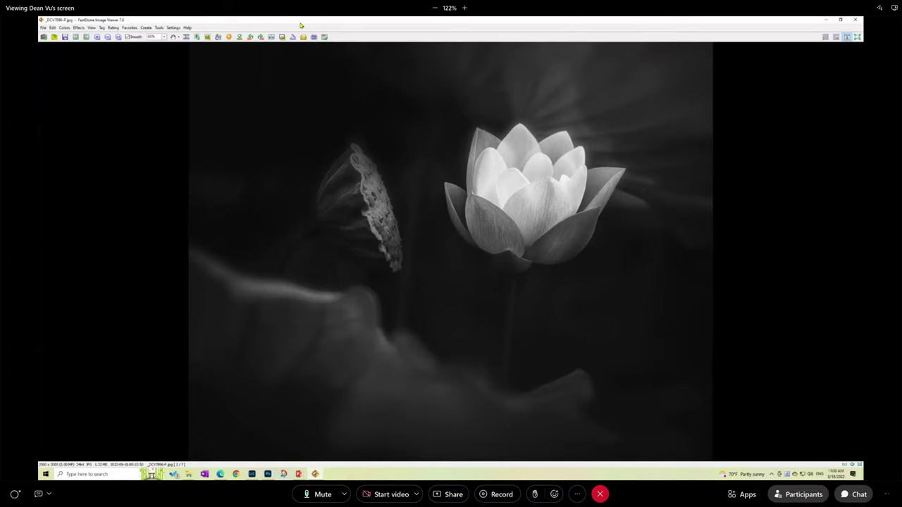
key(Left)
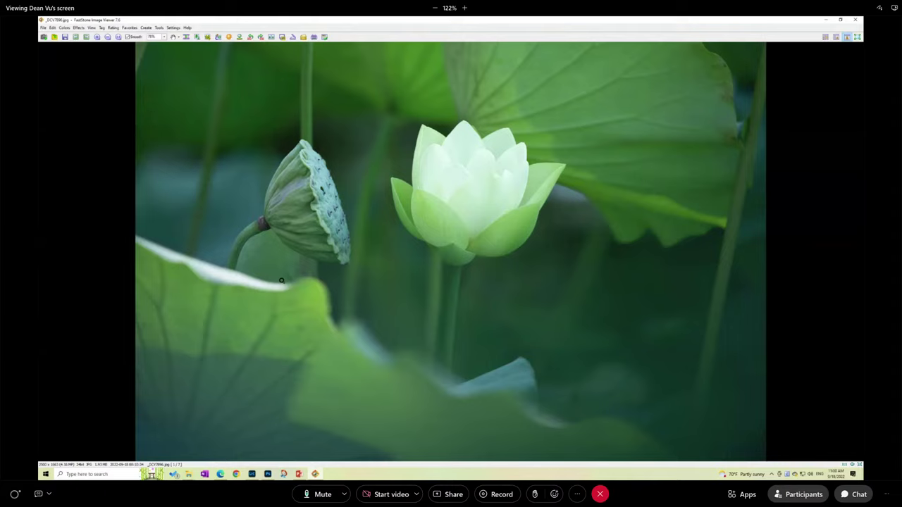
scroll(281, 279, down, 1)
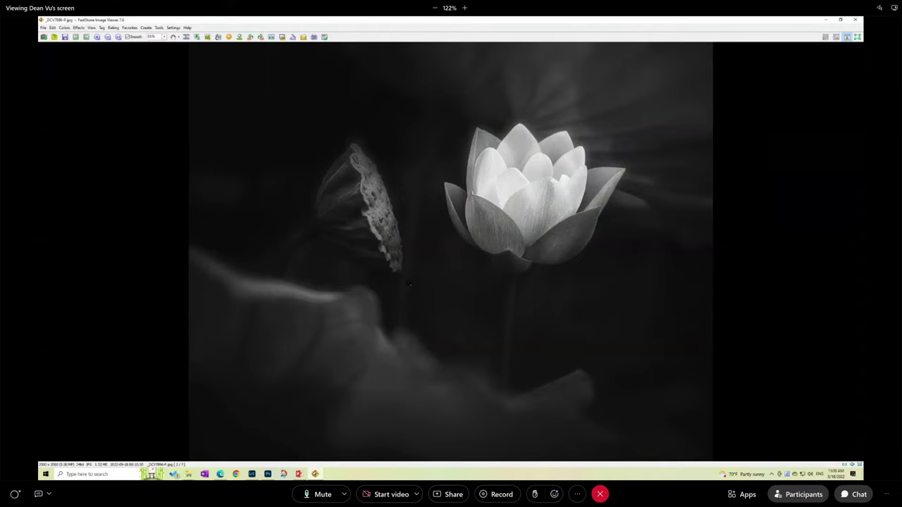
Step: Review the remaining black-and-white examples: the child on driftwood, the forks, the bearded man's portrait, the street shadows and the geometric shapes
key(Right)
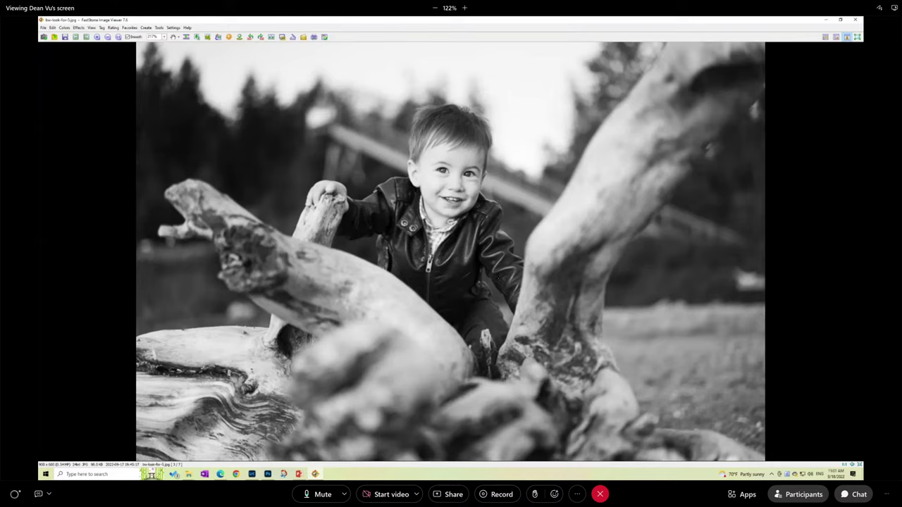
key(Right)
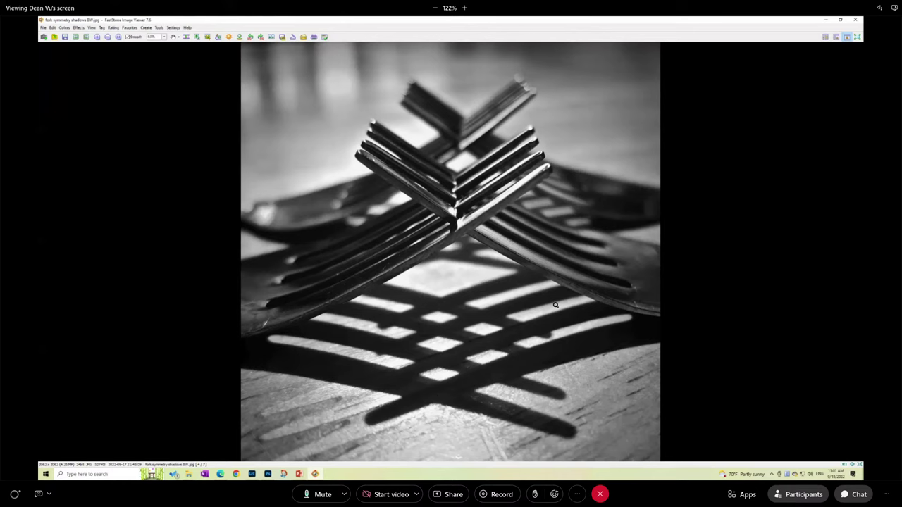
key(Right)
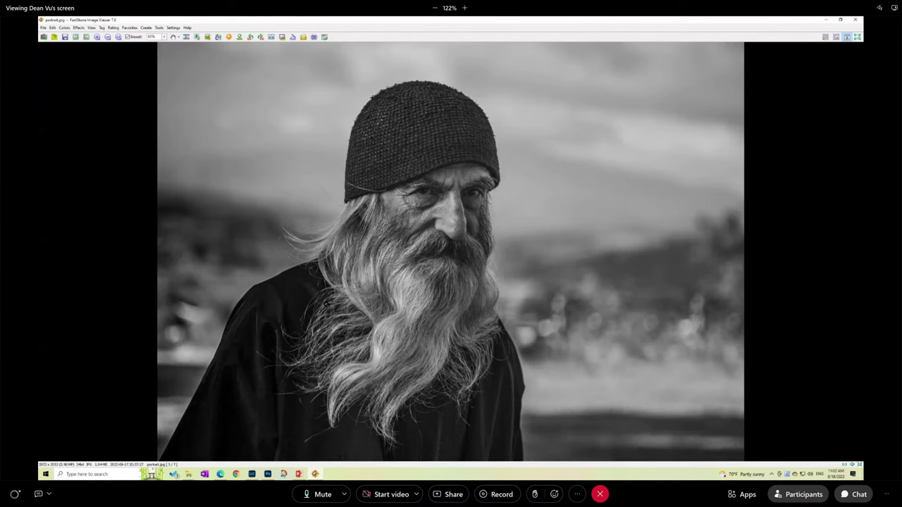
key(Right)
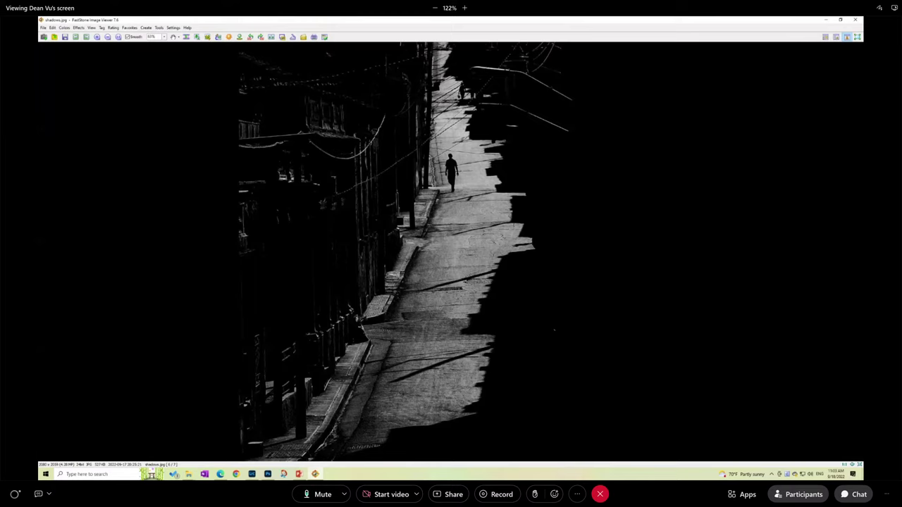
key(Right)
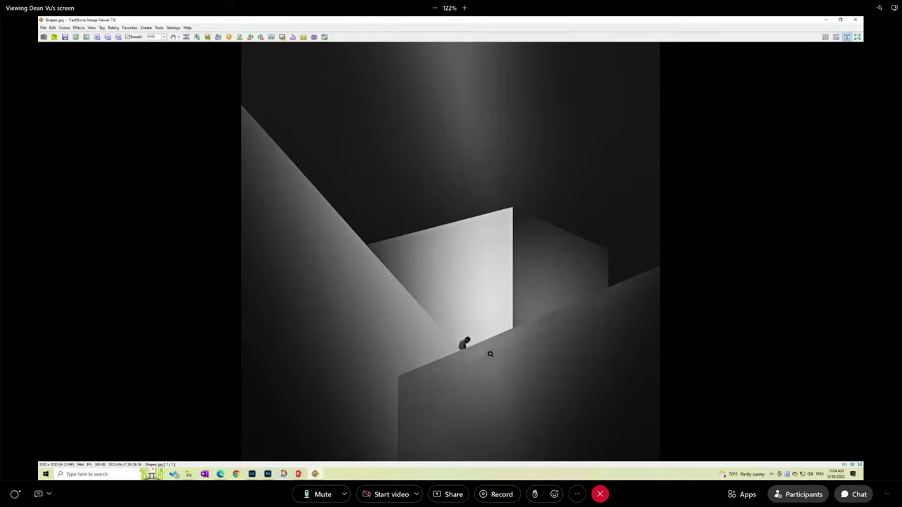
Step: Shrink the image viewer from full size, minimize it, and switch to Photoshop with the tricorn hat portrait
click(838, 20)
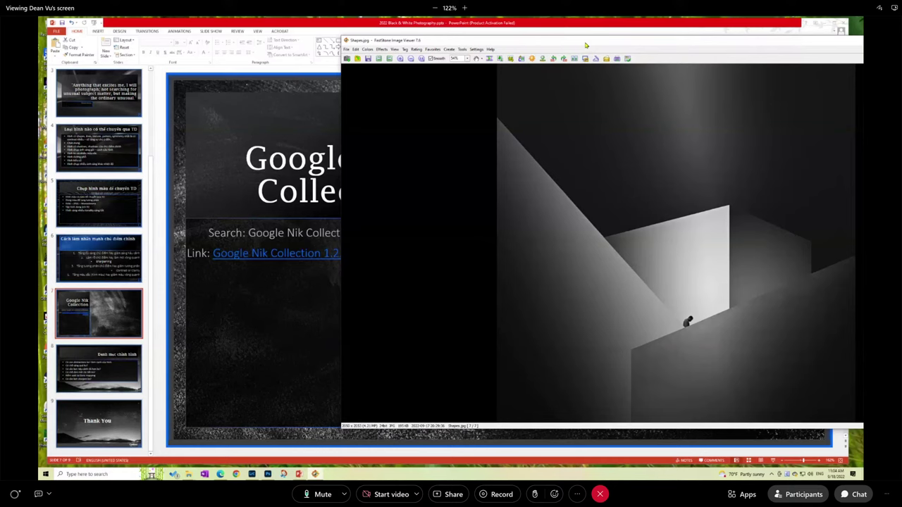
drag(586, 45, 361, 27)
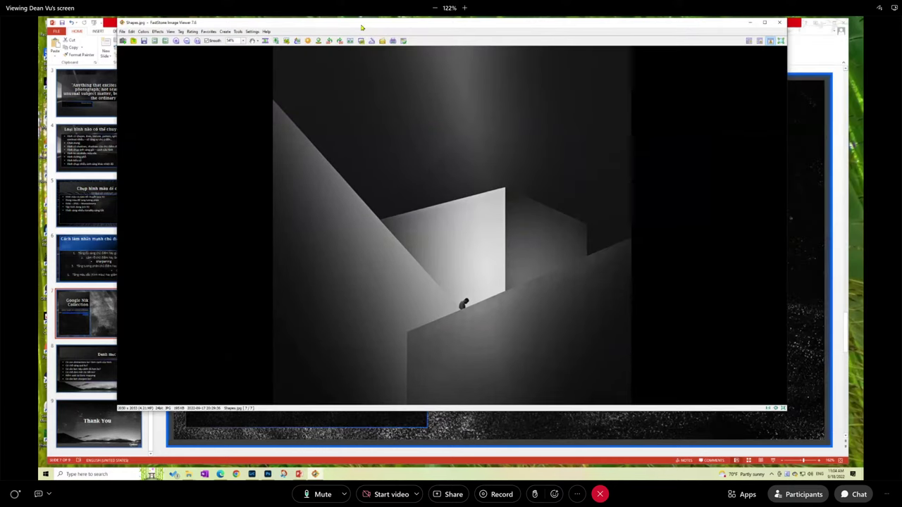
click(750, 25)
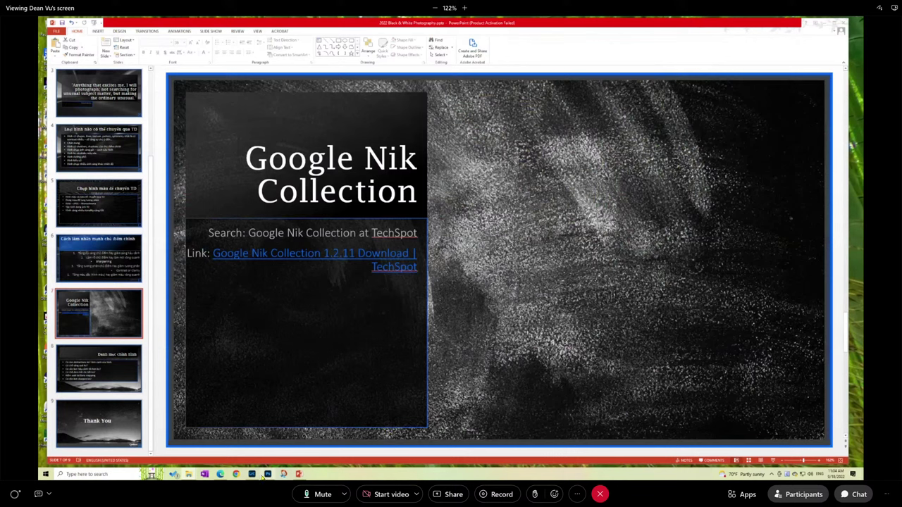
mouse_move(264, 476)
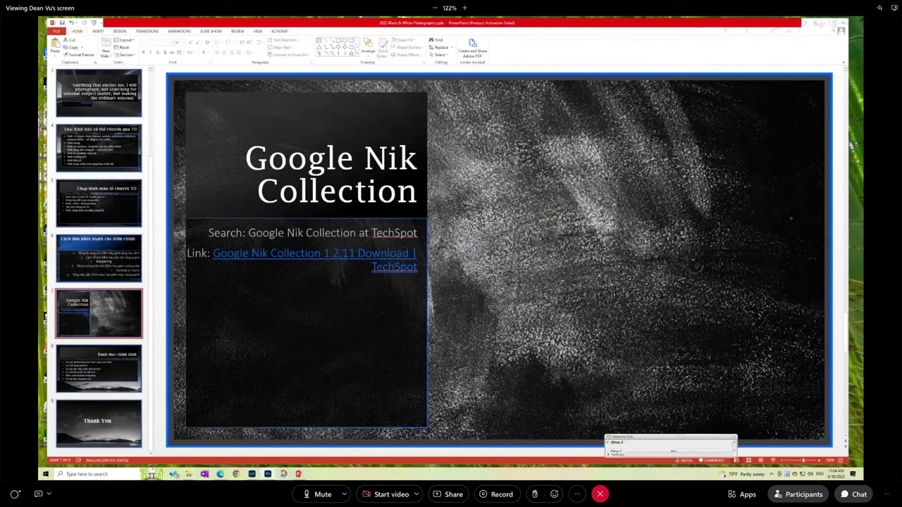
key(alt+Tab)
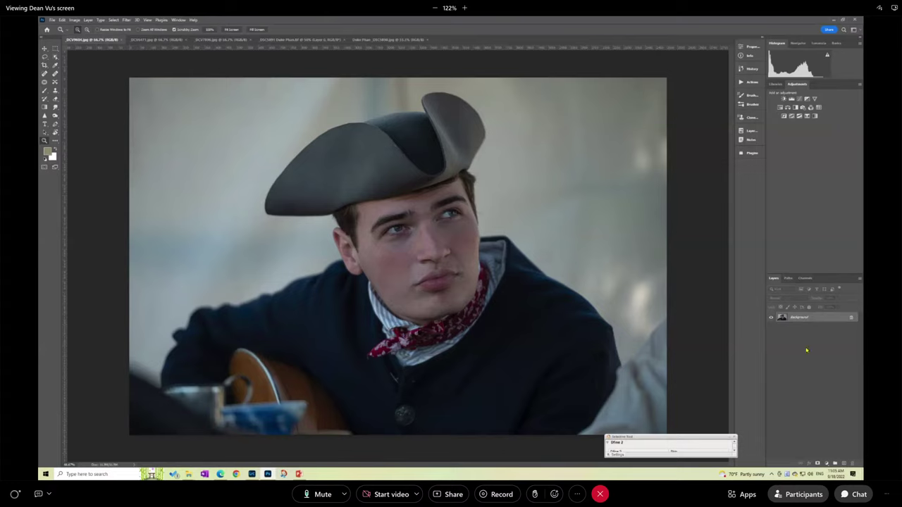
right_click(803, 318)
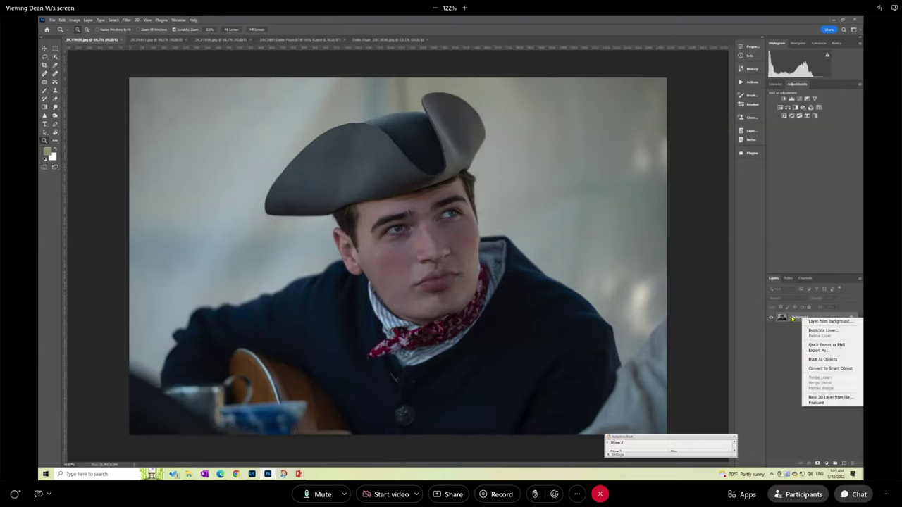
click(823, 329)
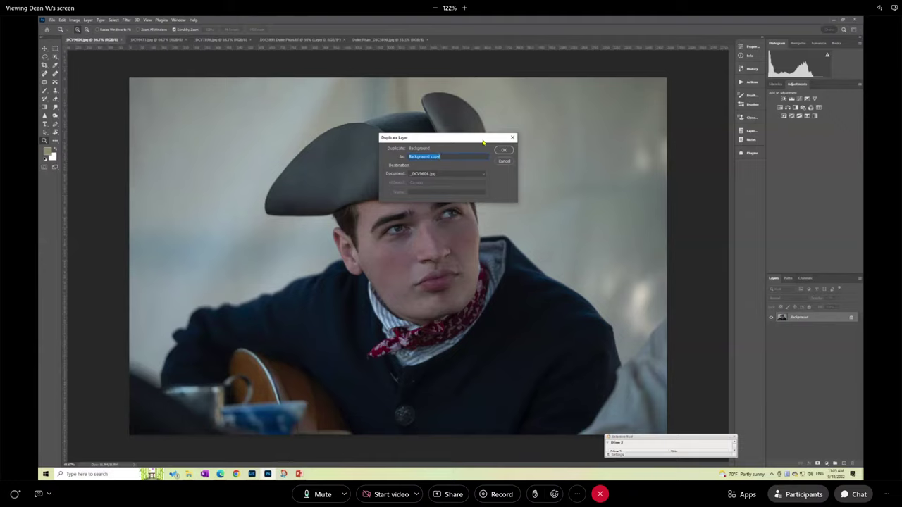
key(Return)
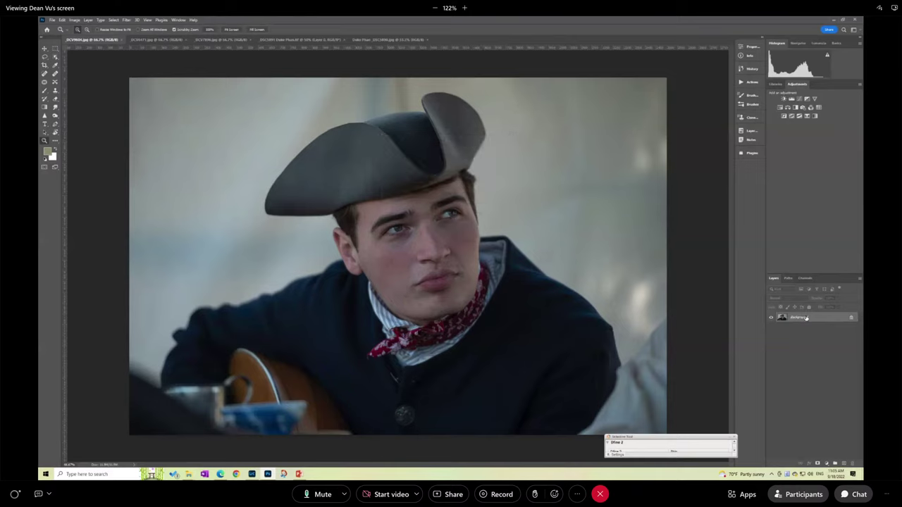
Step: Duplicate the tricorn hat portrait's Background layer and convert the copy to a smart object
drag(806, 318, 847, 458)
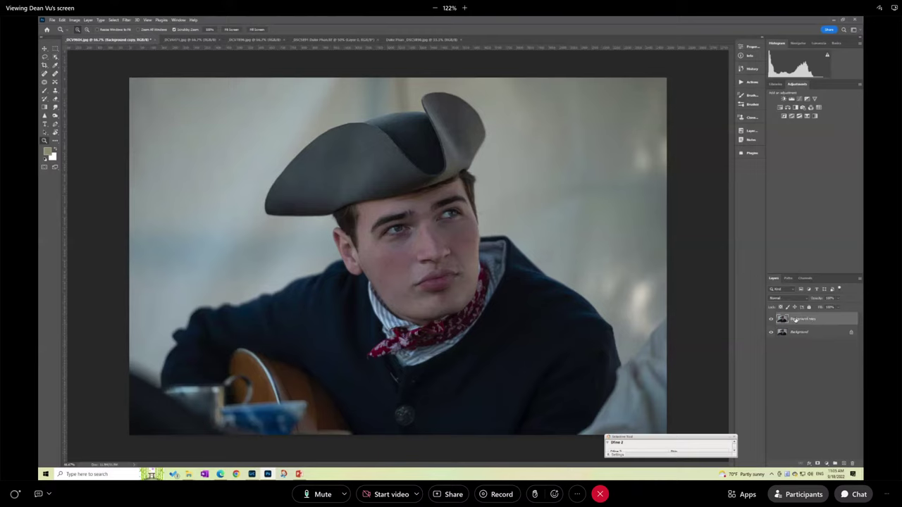
right_click(796, 319)
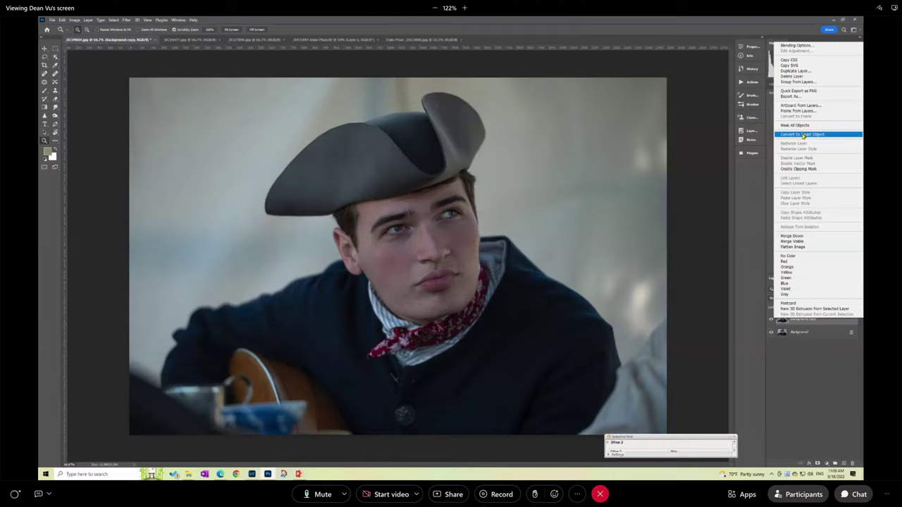
click(803, 135)
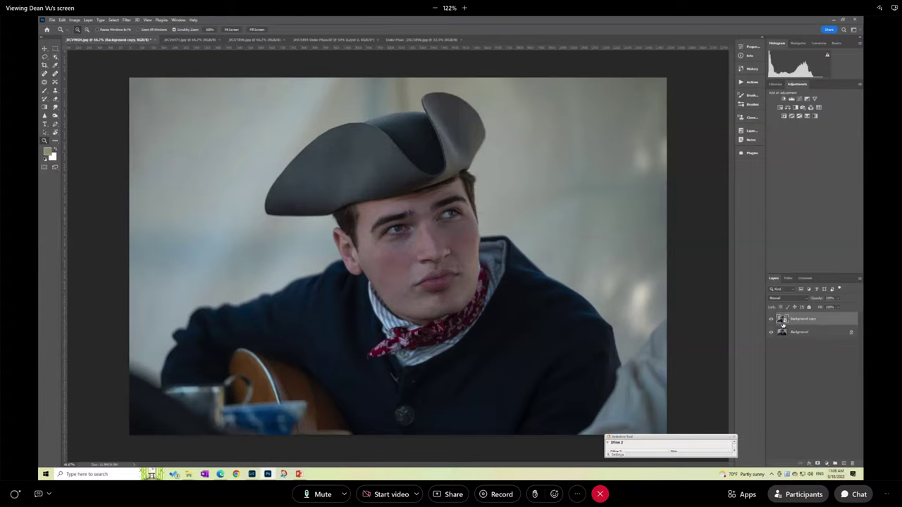
Step: Rename the duplicated layer as Silver Efex
double_click(806, 319)
key(BackSpace)
text(Dodge)
text(ex)
key(Return)
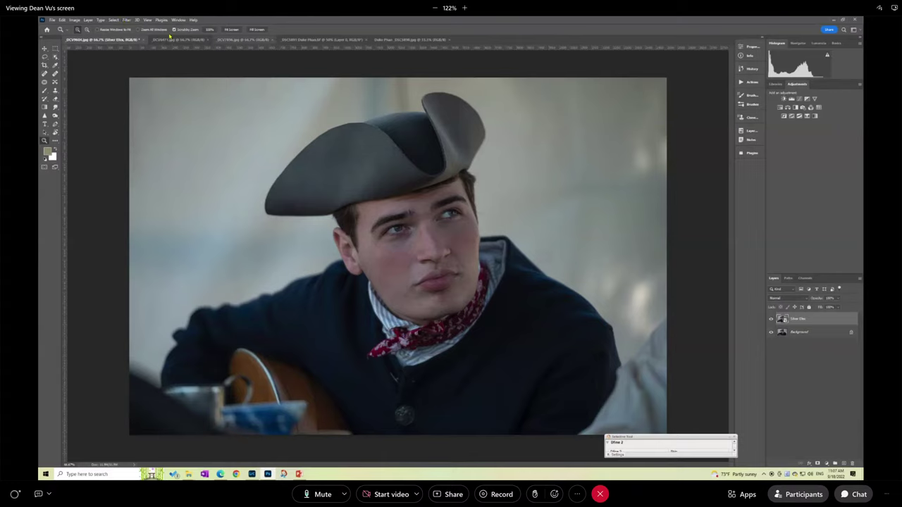
Step: Open the layer in the Nik Collection's Silver Efex Pro 2 filter and look over its adjustment controls and histogram
click(126, 19)
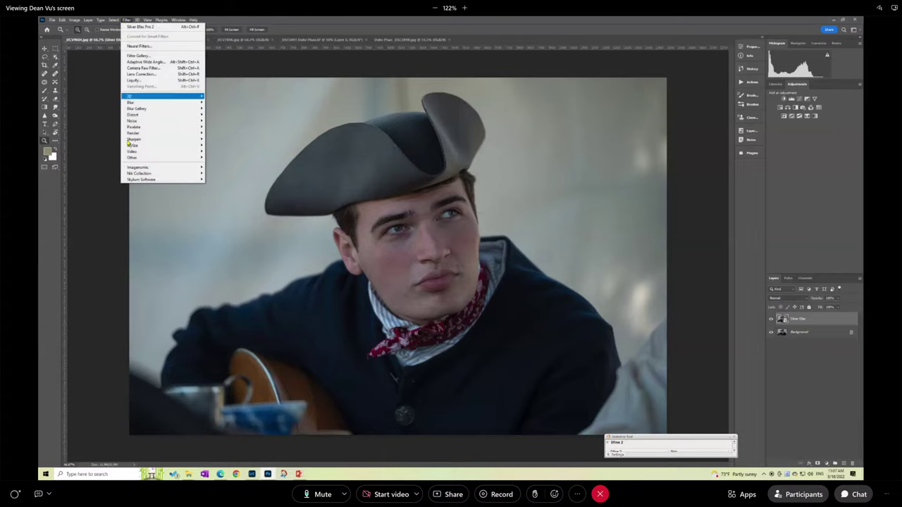
mouse_move(147, 176)
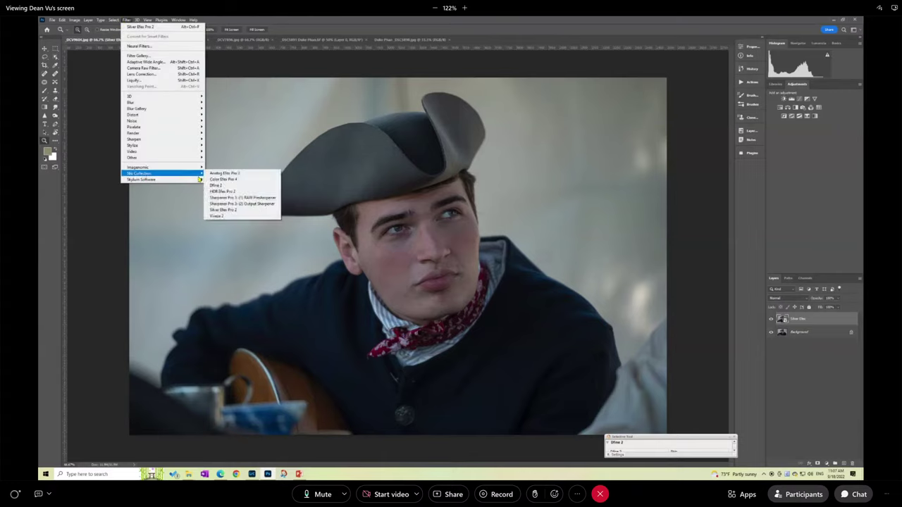
click(233, 213)
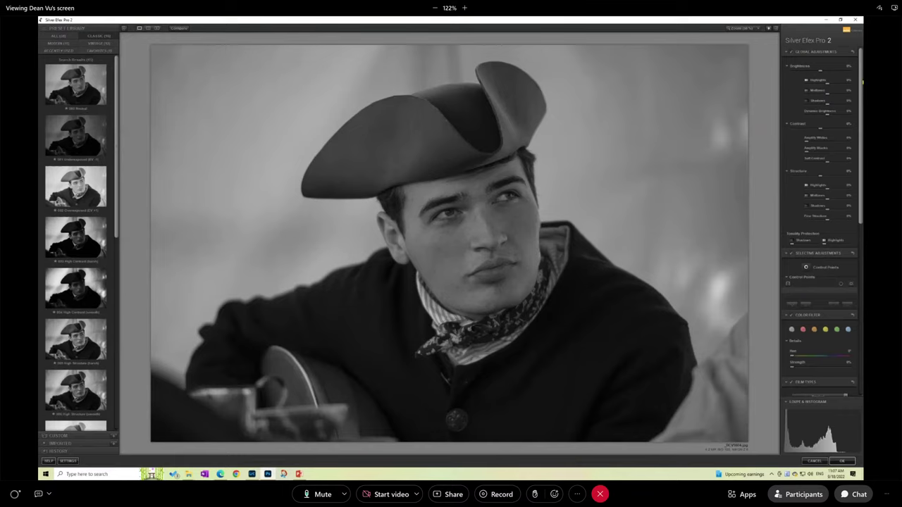
scroll(860, 76, down, 1)
scroll(857, 57, up, 1)
mouse_move(812, 418)
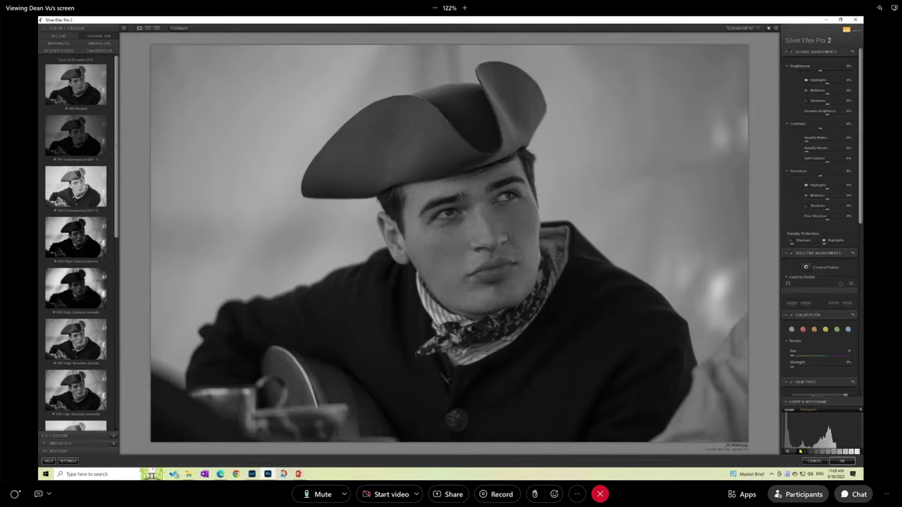
mouse_move(800, 452)
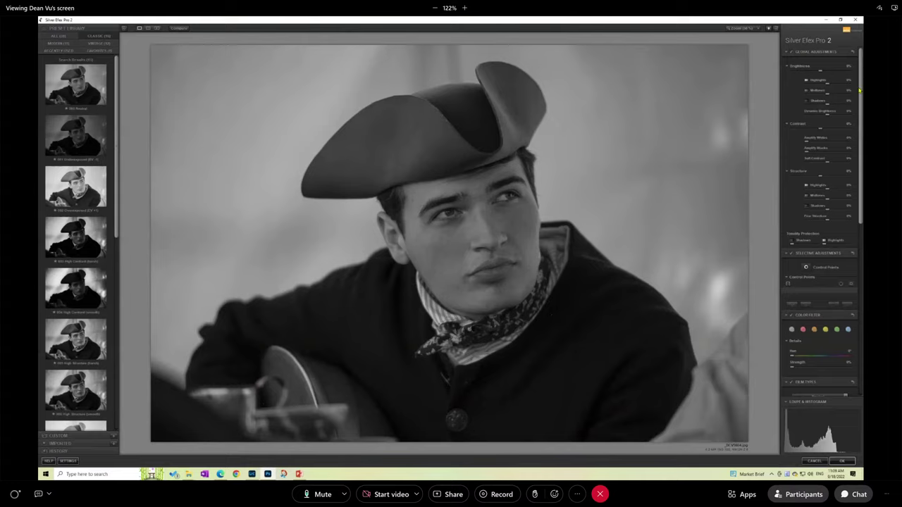
mouse_move(861, 91)
mouse_down()
mouse_move(862, 229)
mouse_move(861, 91)
mouse_up()
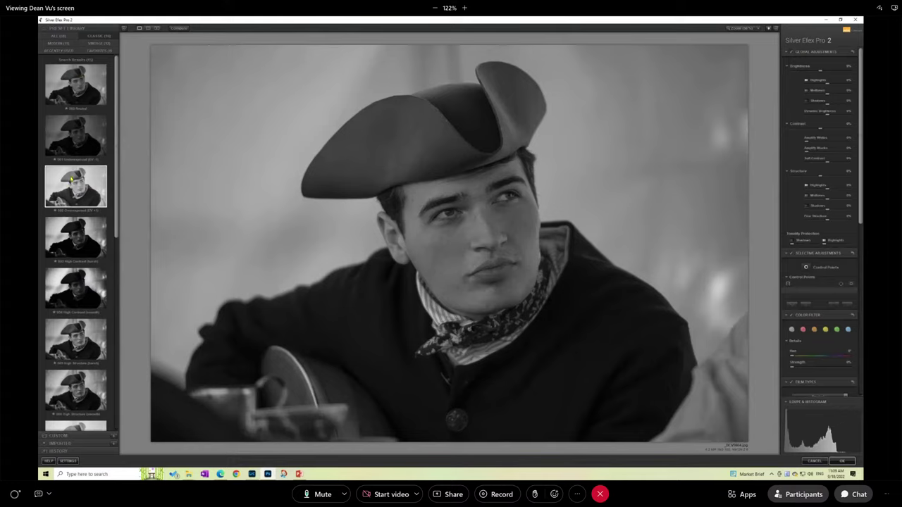
Step: Preview the classic presets on the portrait, from Underexposed (EV -1) through High Contrast, High Structure and High Key to Low Key 2
click(80, 136)
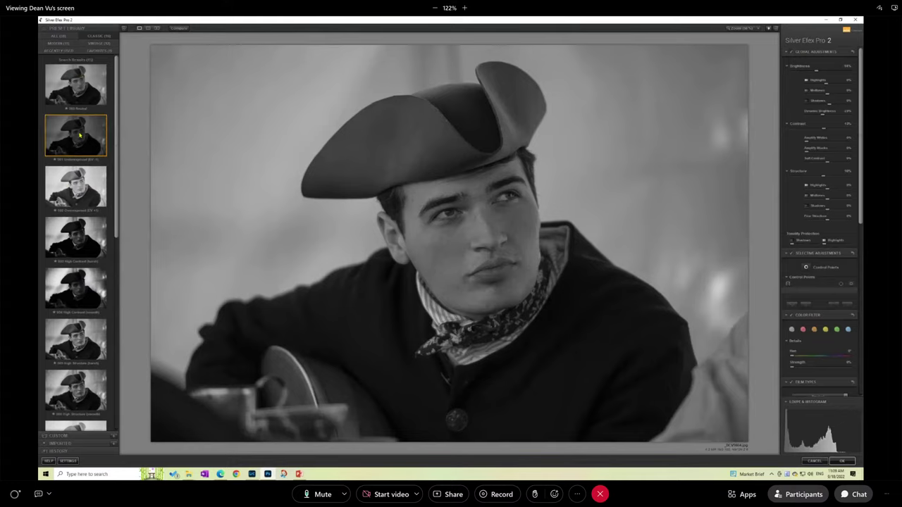
key(Down)
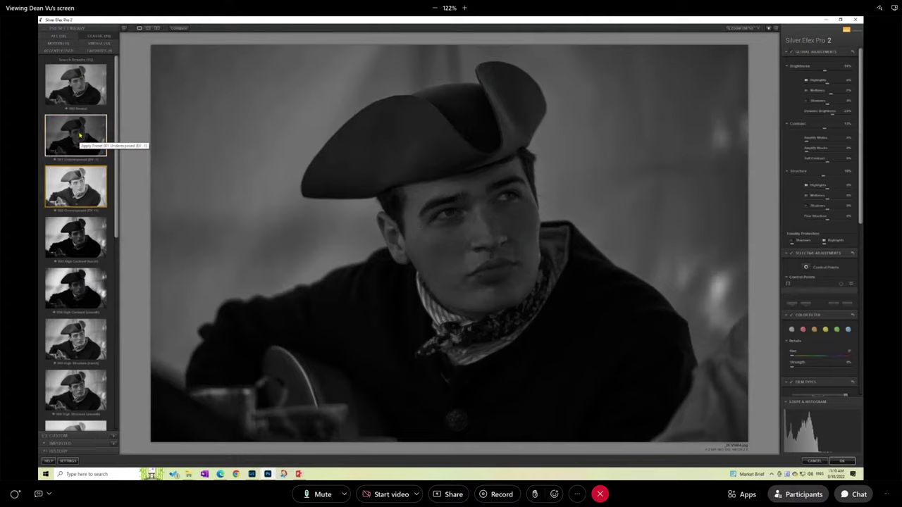
key(Down)
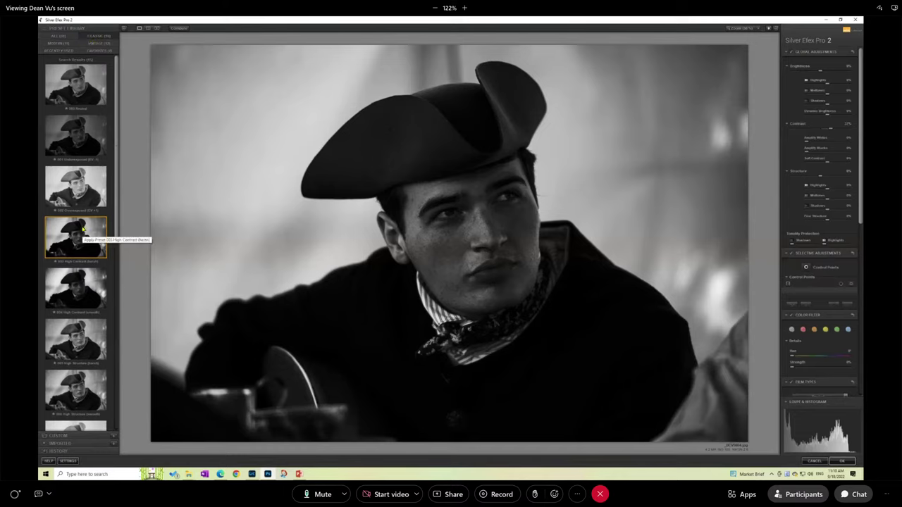
key(Down)
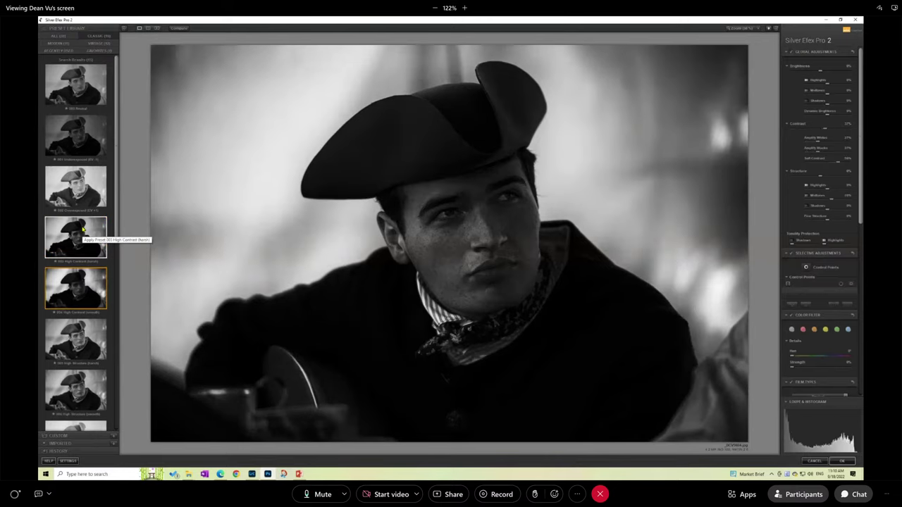
key(Down)
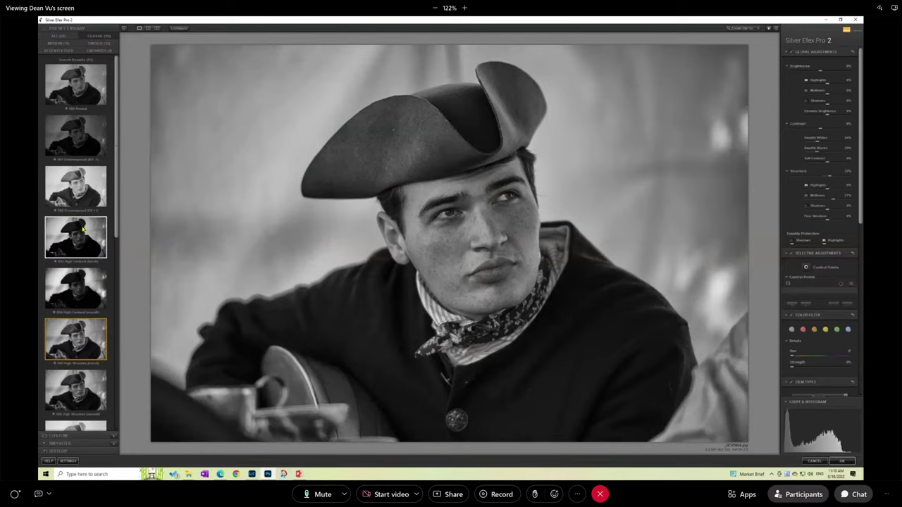
key(Down)
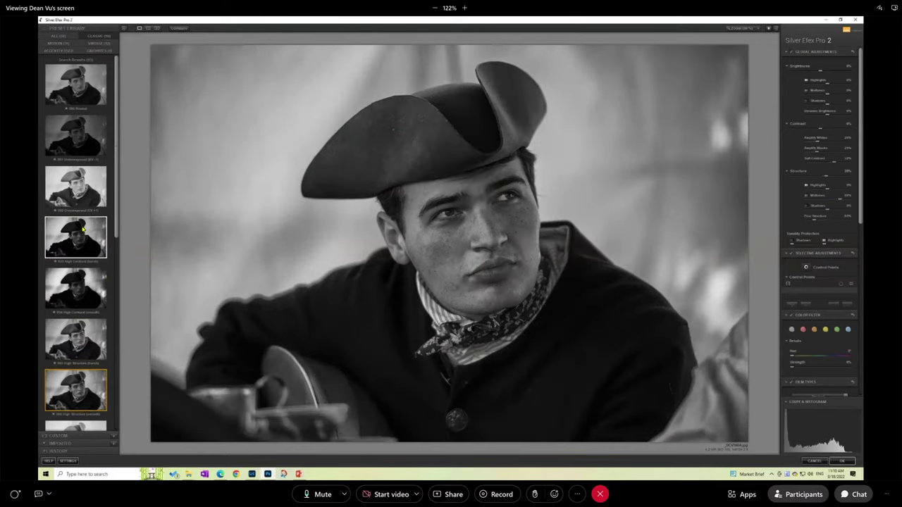
key(Up)
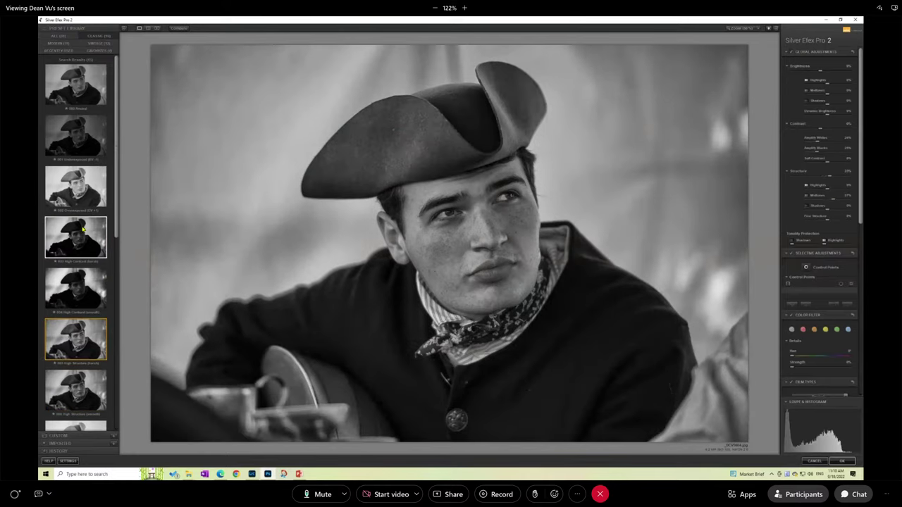
key(Down)
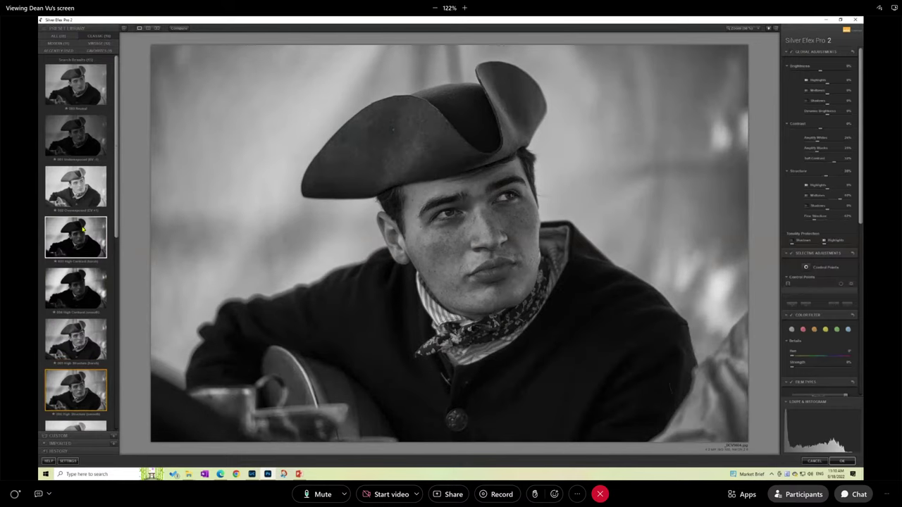
key(Down)
key(Down)
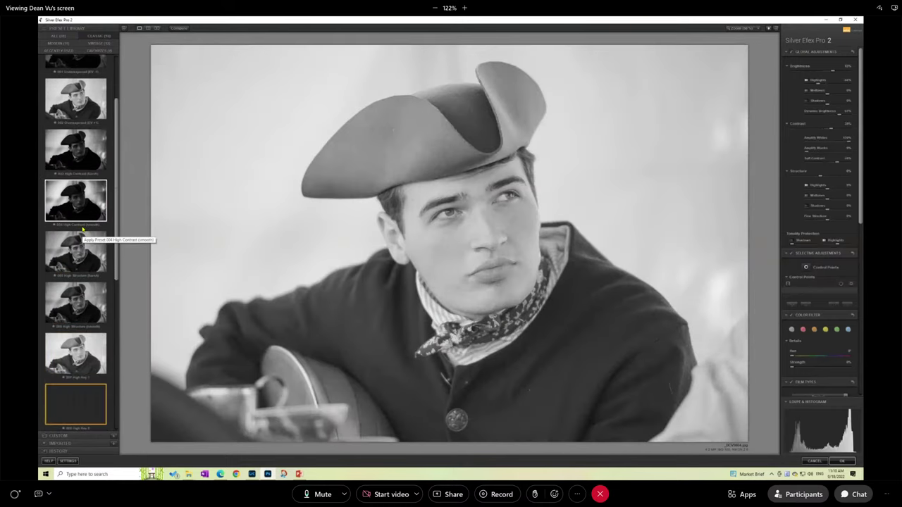
key(Down)
key(Down)
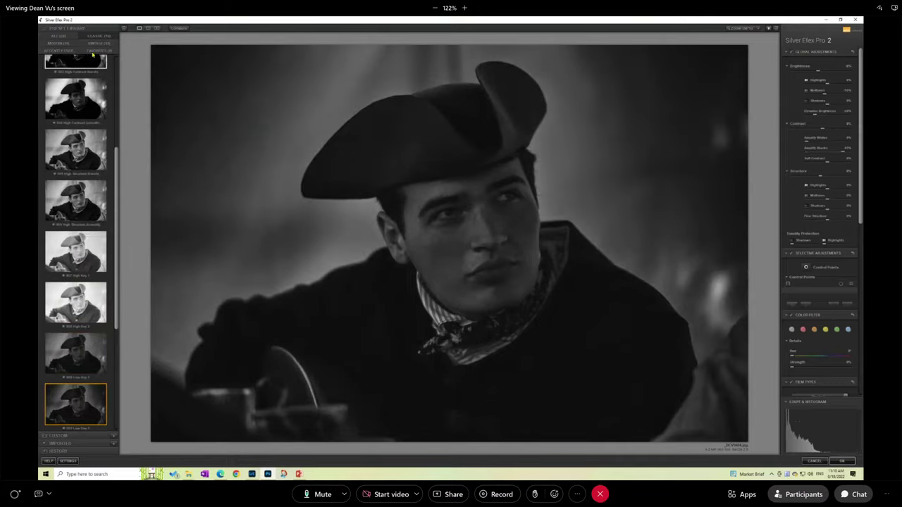
Step: Show the vintage presets and preview them on the portrait, from Dark Sepia through Cool Tones, Film Noir, Yellowed and Antique Plate to Pinhole
click(98, 51)
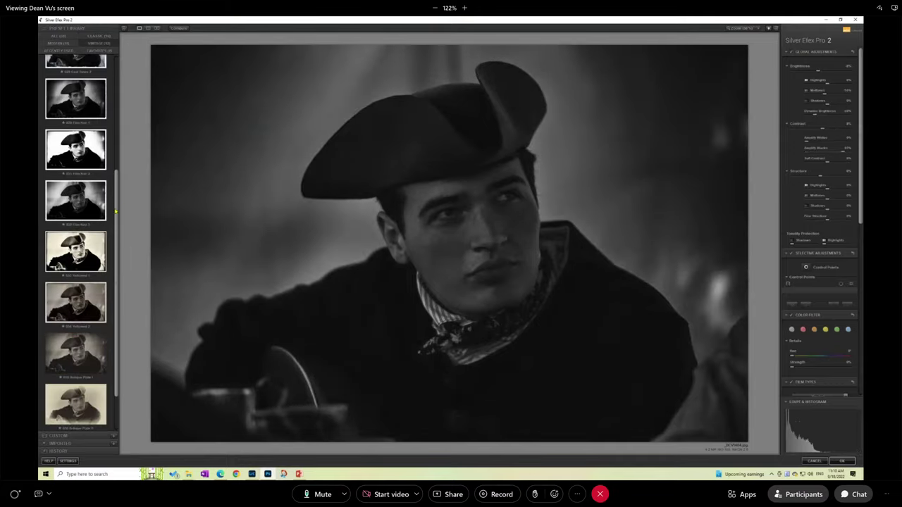
drag(118, 217, 118, 84)
click(85, 85)
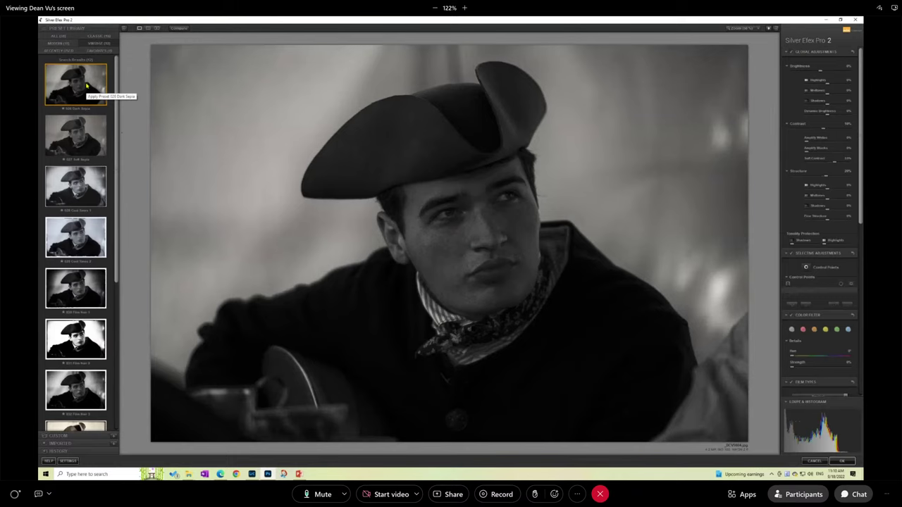
key(Down)
key(Down)
key(Down)
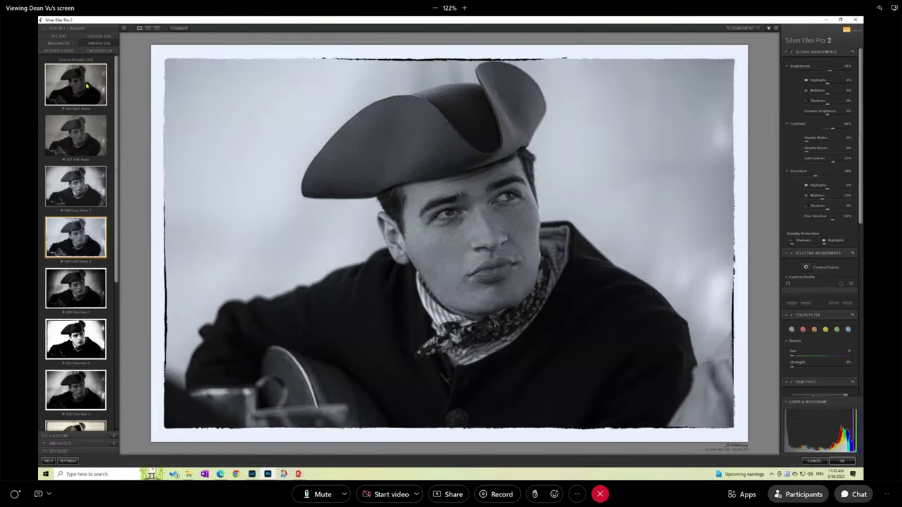
key(Down)
key(Down)
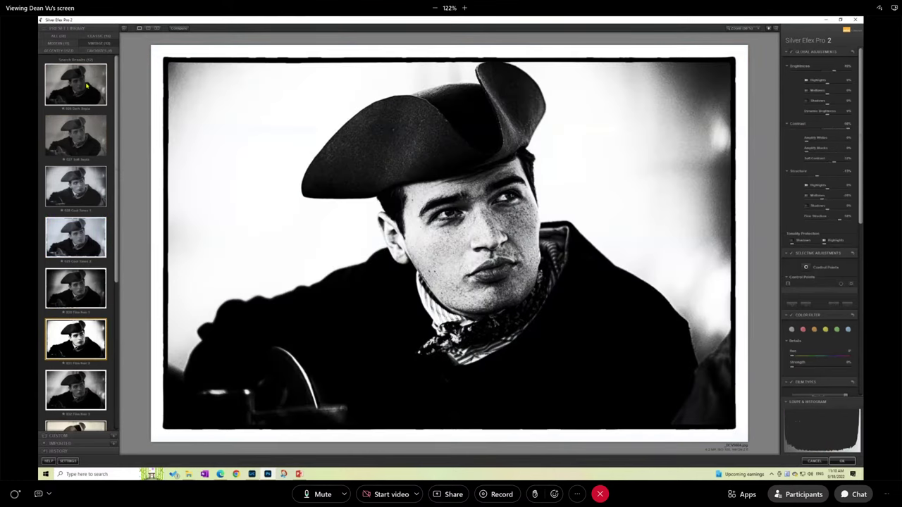
key(Down)
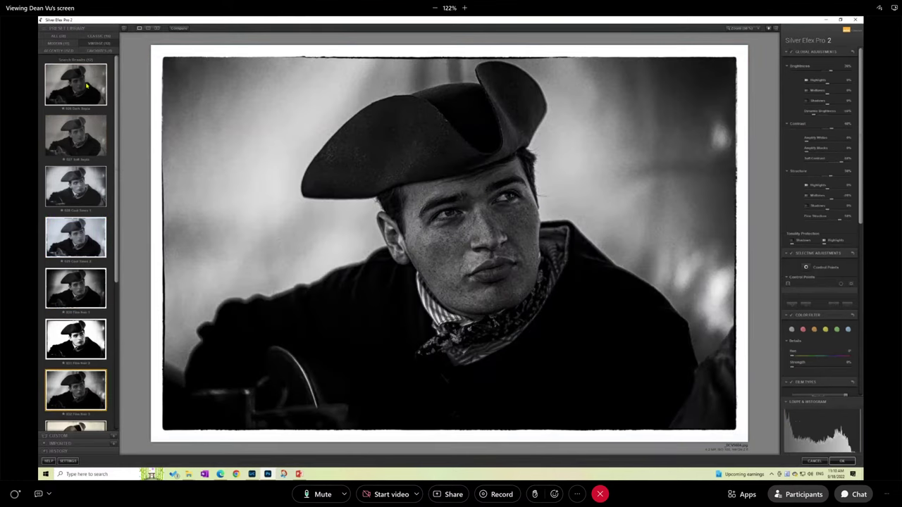
key(Down)
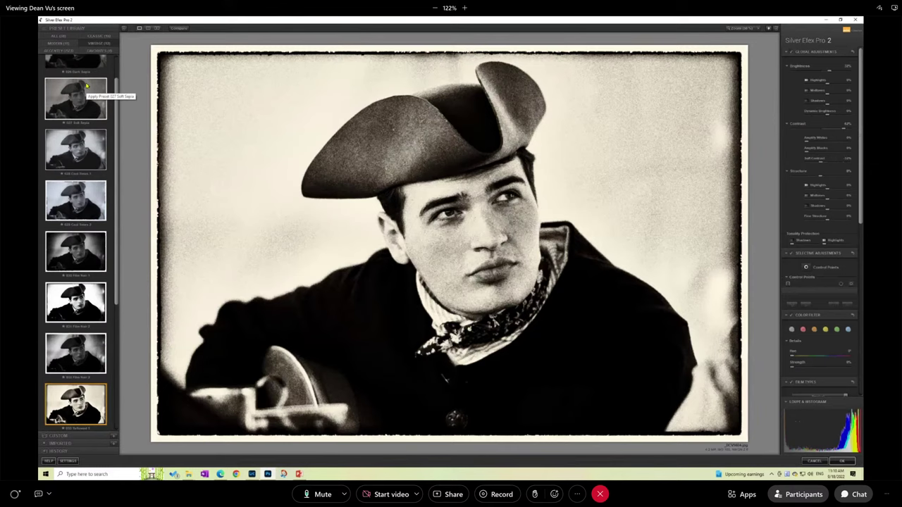
key(Down)
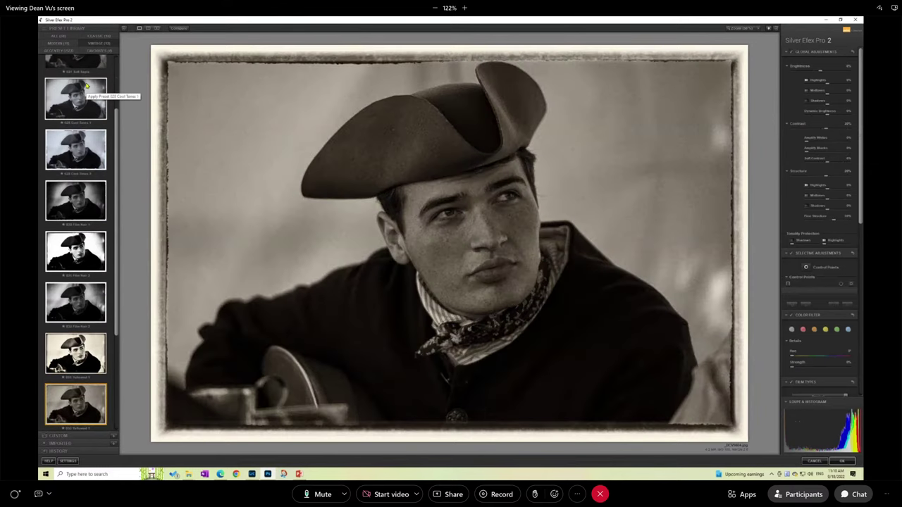
key(Down)
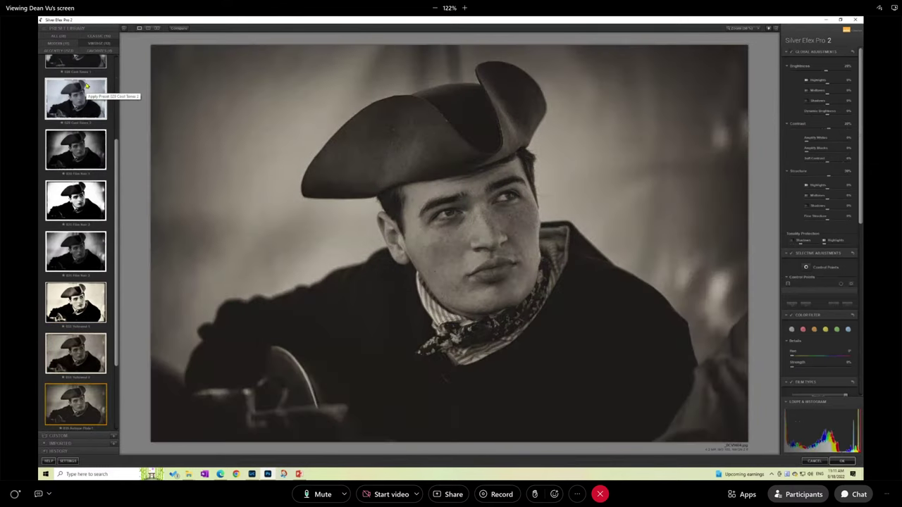
key(Down)
key(Down)
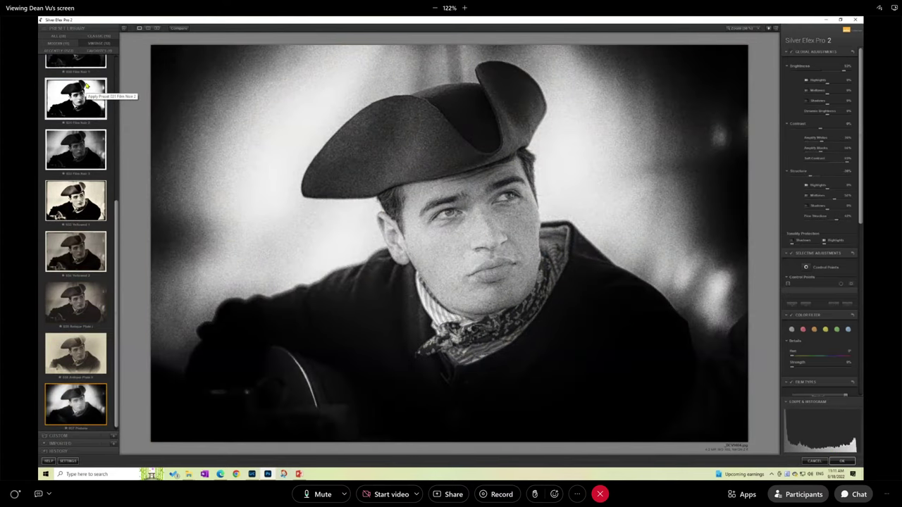
Step: Compare the Antique Plate and Yellowed 2 presets on the portrait and apply Antique Plate 2
key(Up)
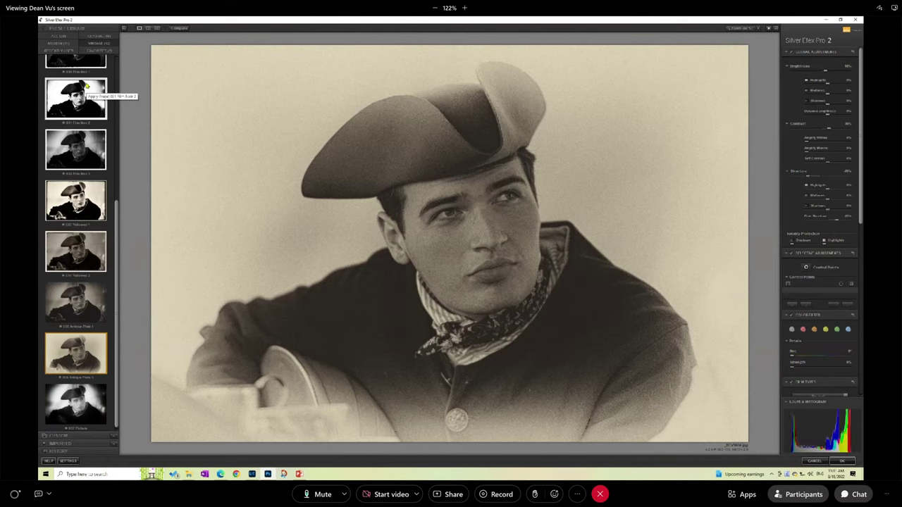
key(Up)
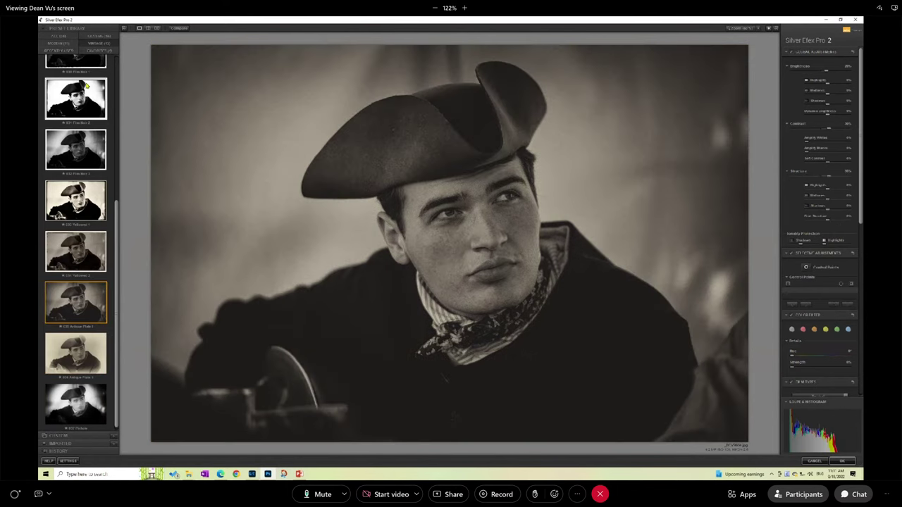
key(Up)
key(Down)
key(Down)
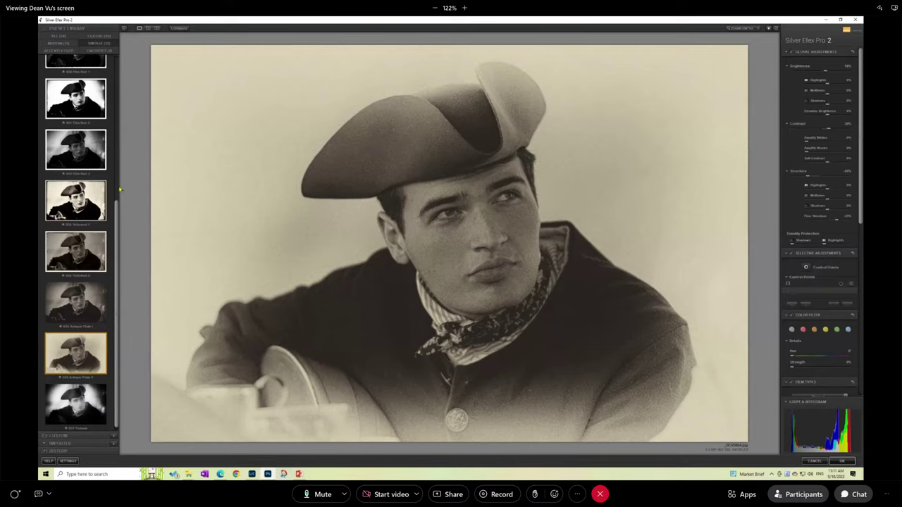
drag(118, 242, 136, 159)
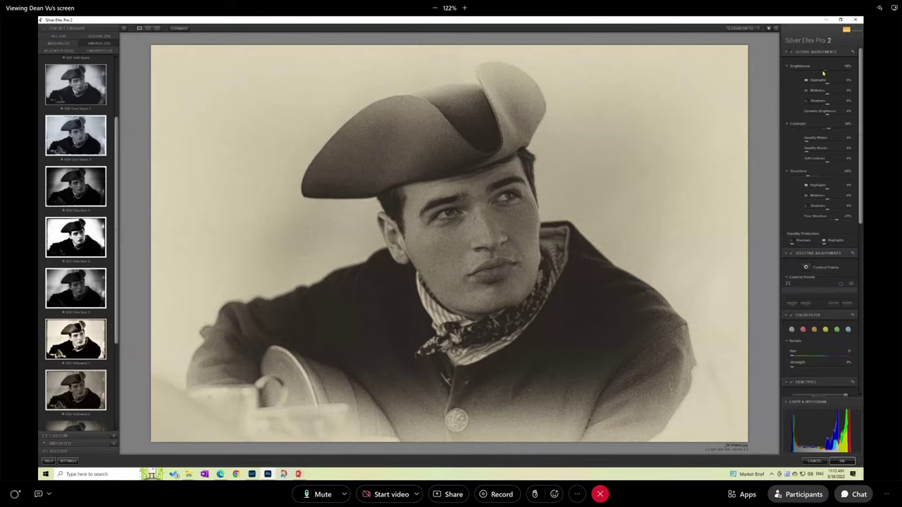
Step: Fine-tune the portrait's global brightness by slightly lowering Brightness and Shadows, raising Midtones and keeping Highlights near zero
mouse_move(825, 72)
mouse_down()
mouse_move(808, 73)
mouse_move(825, 75)
mouse_up()
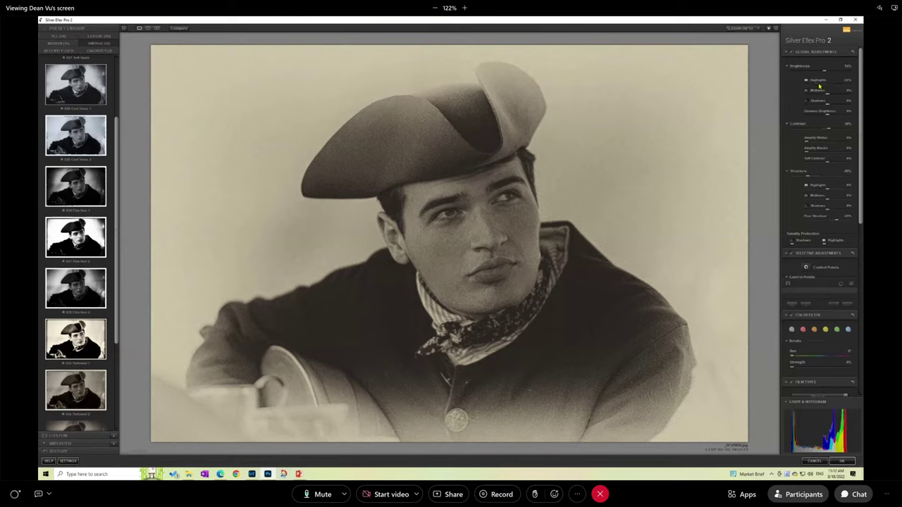
mouse_move(829, 85)
mouse_down()
mouse_move(836, 86)
mouse_move(828, 85)
mouse_up()
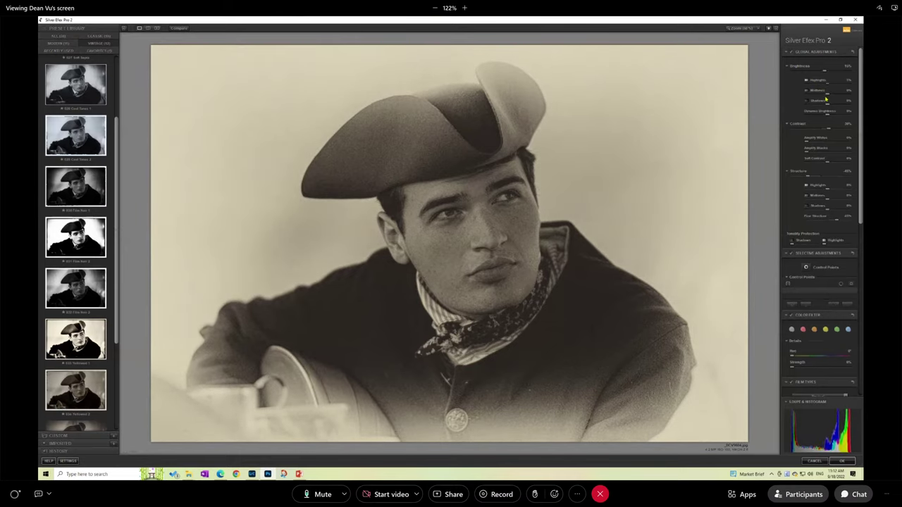
drag(825, 97, 832, 96)
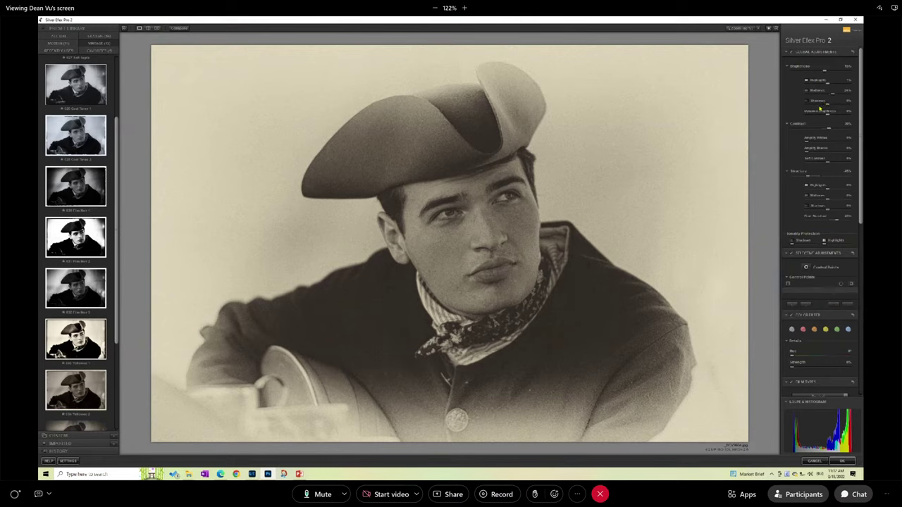
drag(824, 106, 834, 107)
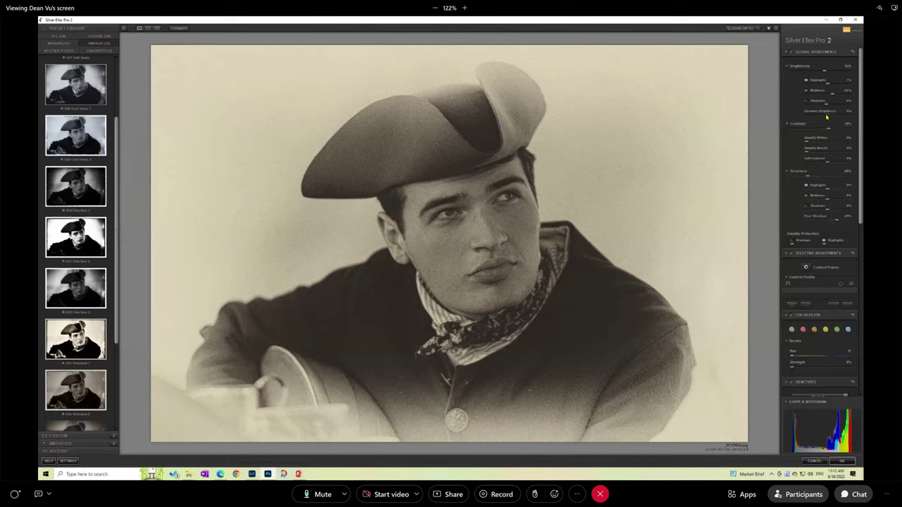
Step: Try Dynamic Brightness at -100%, inspect the affected tonal zones on the portrait, and return it to 0%
drag(826, 117, 811, 117)
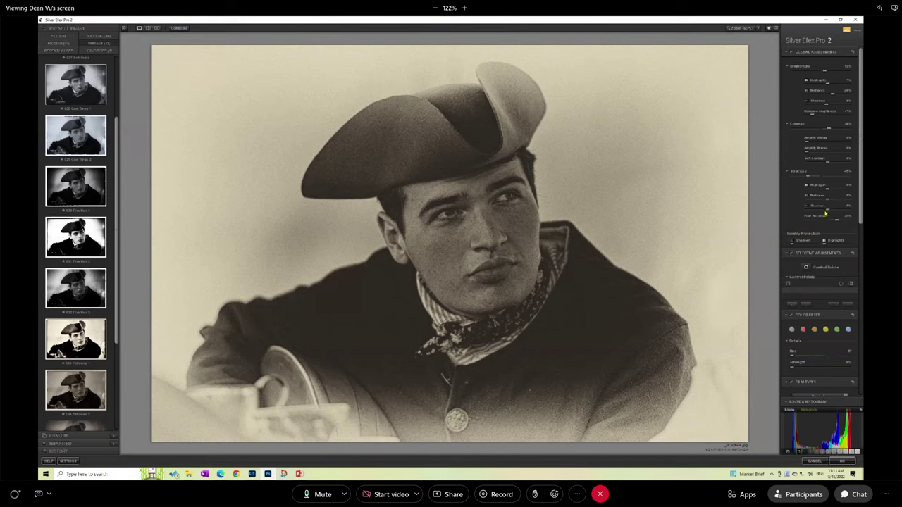
drag(810, 116, 802, 117)
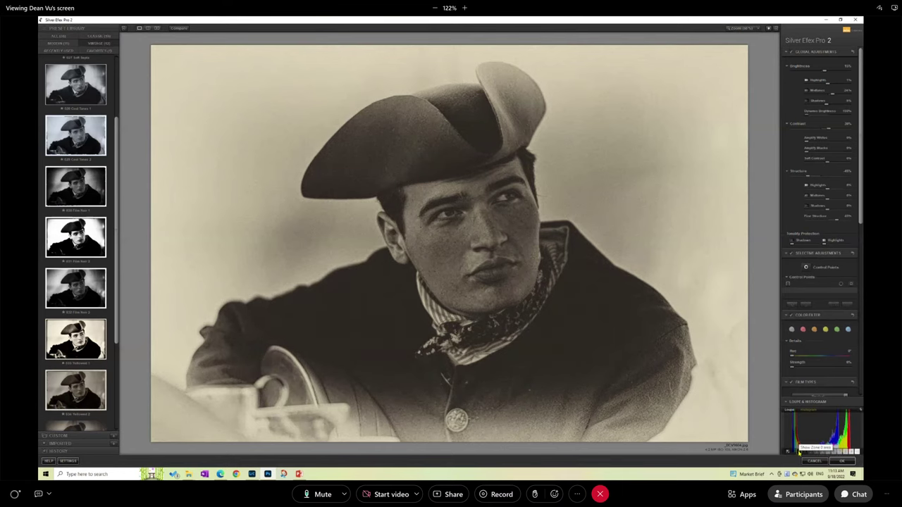
mouse_move(837, 453)
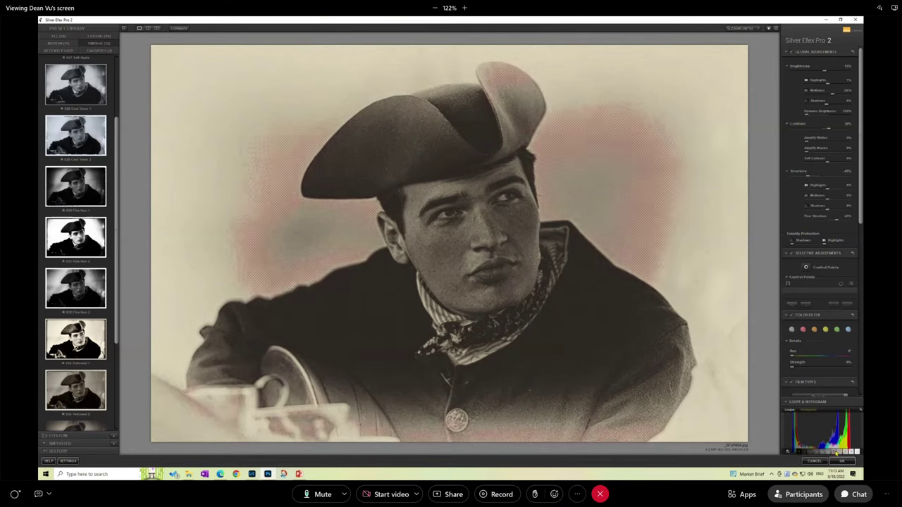
click(805, 116)
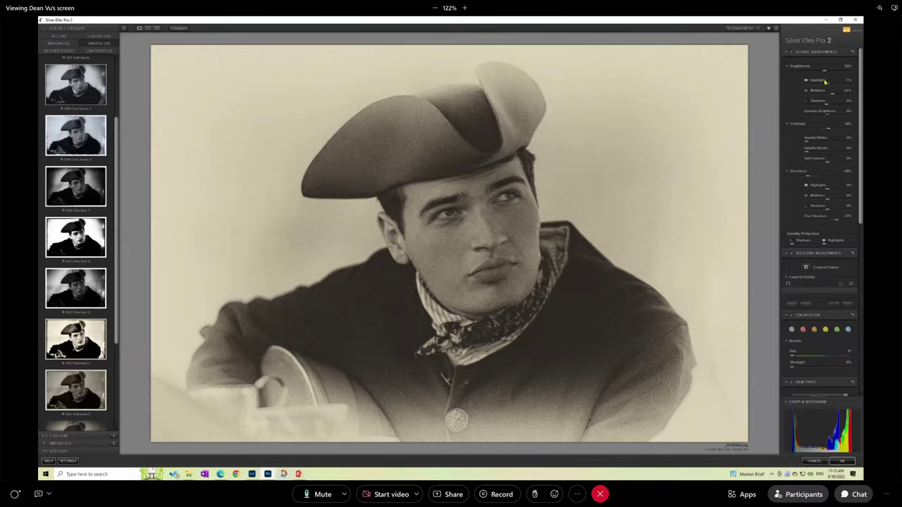
Step: Lower the overall Brightness a little more and raise Dynamic Brightness moderately above zero
mouse_move(825, 71)
mouse_down()
mouse_move(795, 77)
mouse_move(821, 78)
mouse_up()
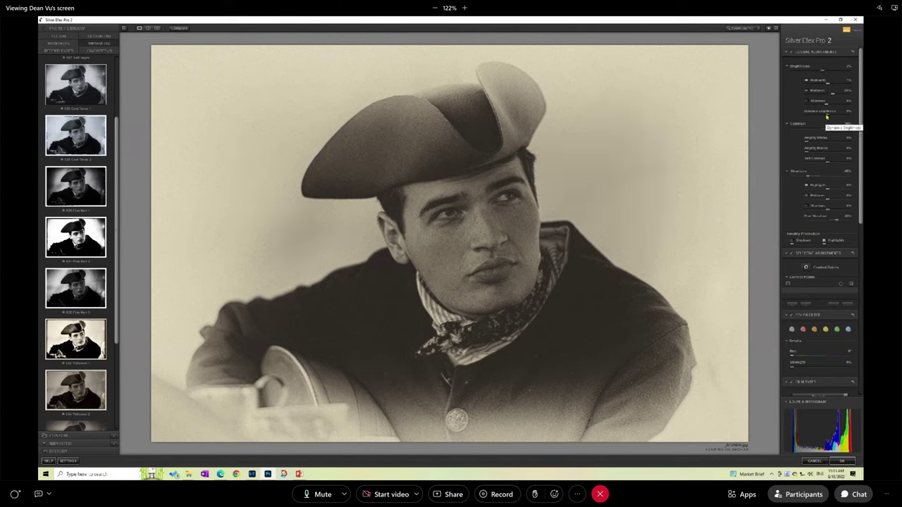
drag(826, 116, 834, 133)
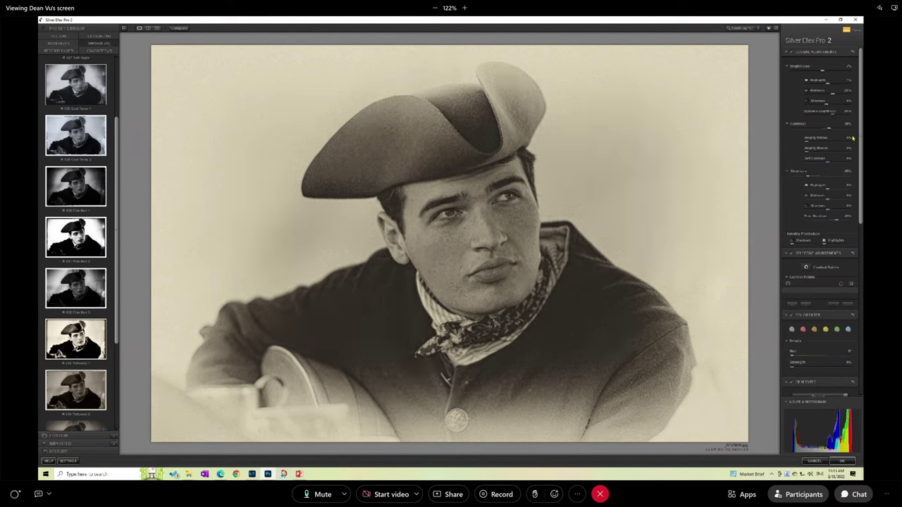
Step: Reduce the global Contrast and raise Amplify Blacks to about 23%, leaving Amplify Whites at 0%
scroll(846, 120, down, 1)
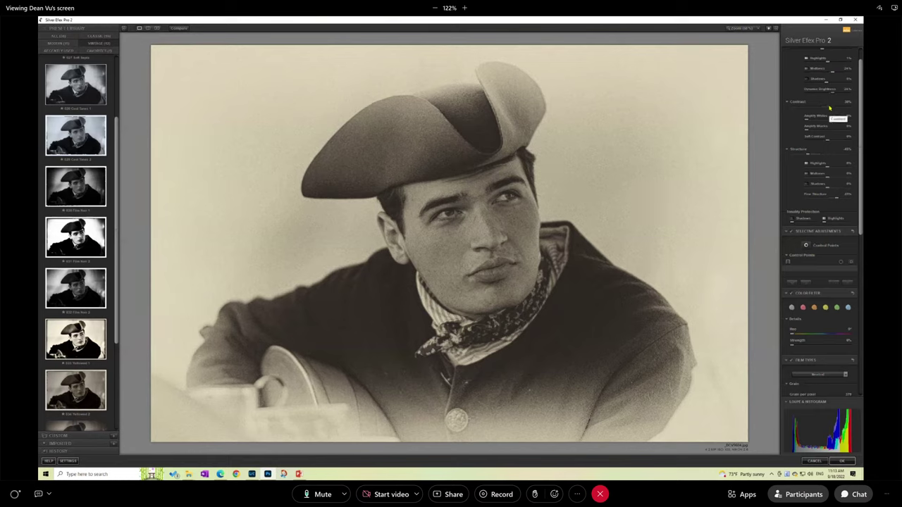
drag(829, 108, 831, 110)
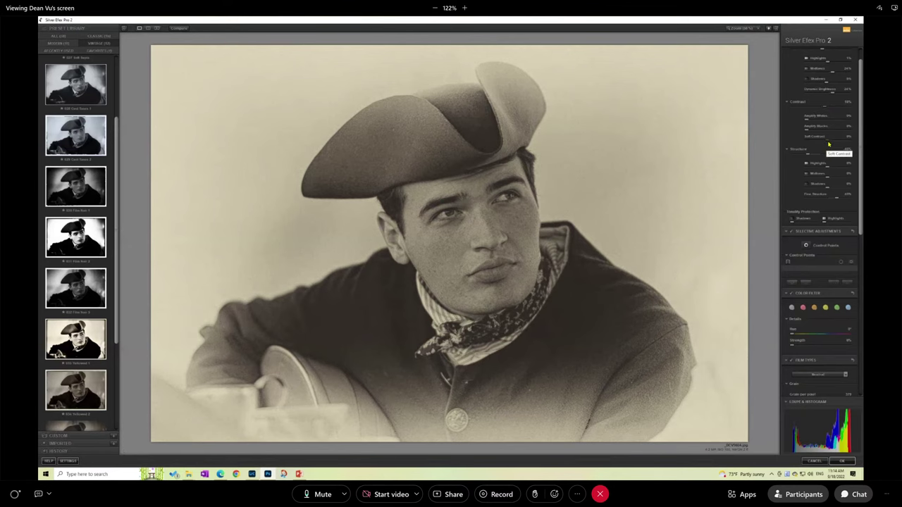
click(825, 112)
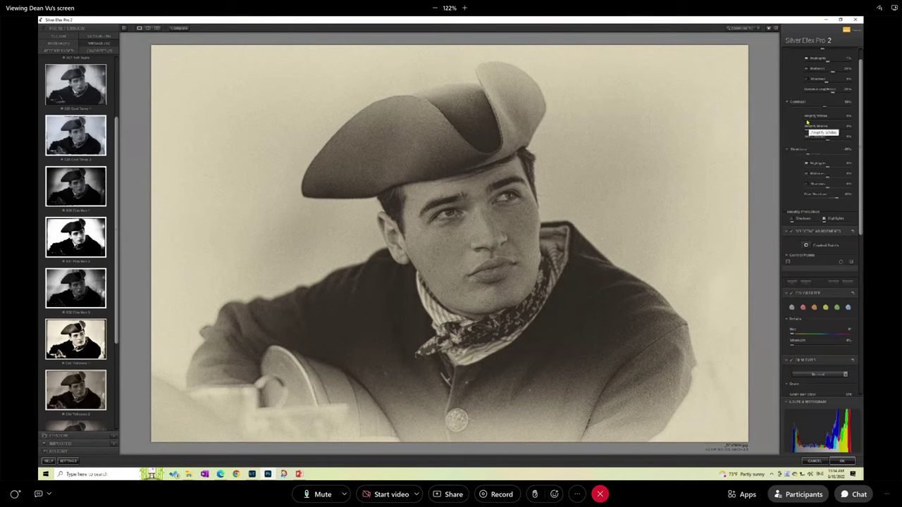
mouse_move(813, 122)
mouse_down()
mouse_move(828, 123)
mouse_move(803, 124)
mouse_up()
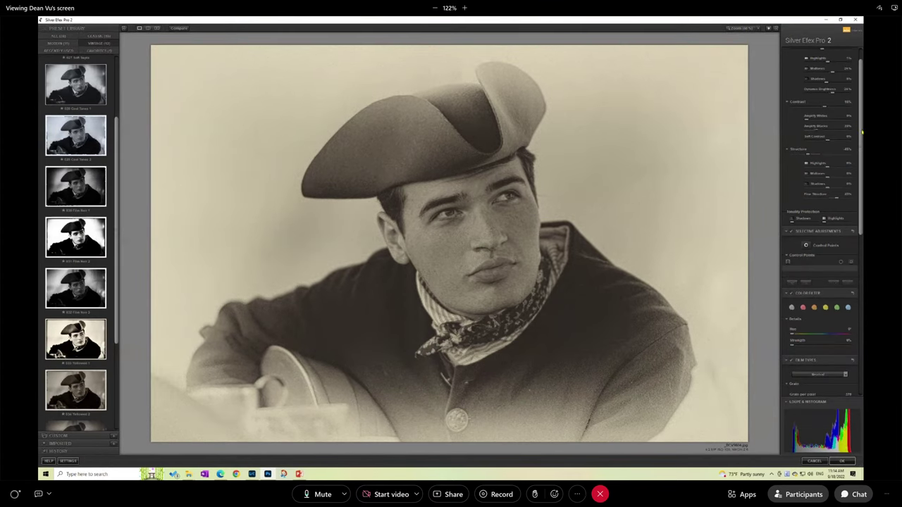
Step: Raise the overall Structure from its negative setting to a moderate positive value to bring out detail in the portrait
scroll(846, 130, down, 1)
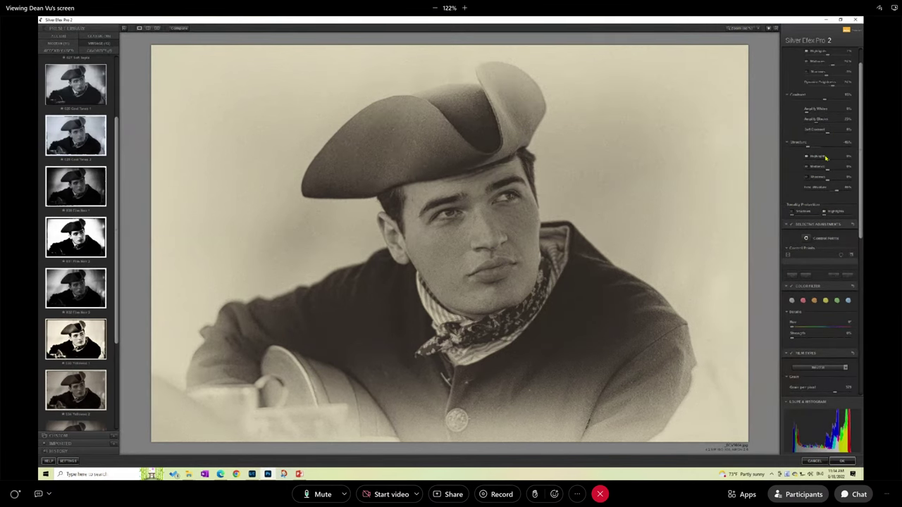
drag(861, 130, 861, 151)
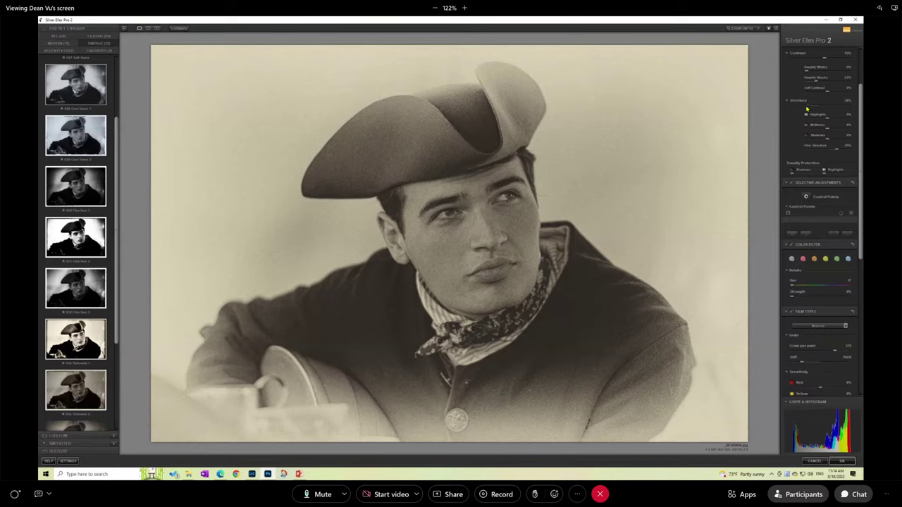
drag(807, 108, 831, 109)
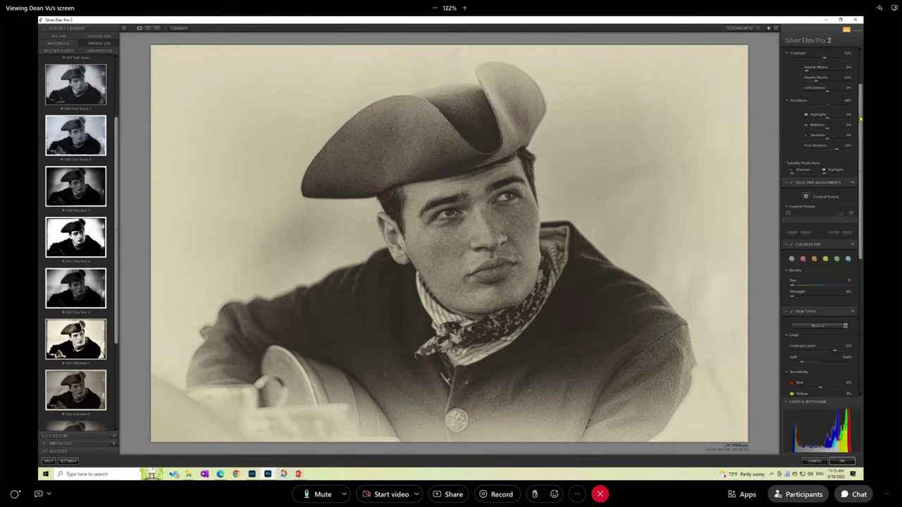
Step: Add a selective control point on the face beside the nose, limit its radius to the face area and slightly raise its brightness
scroll(861, 118, down, 1)
scroll(862, 118, down, 3)
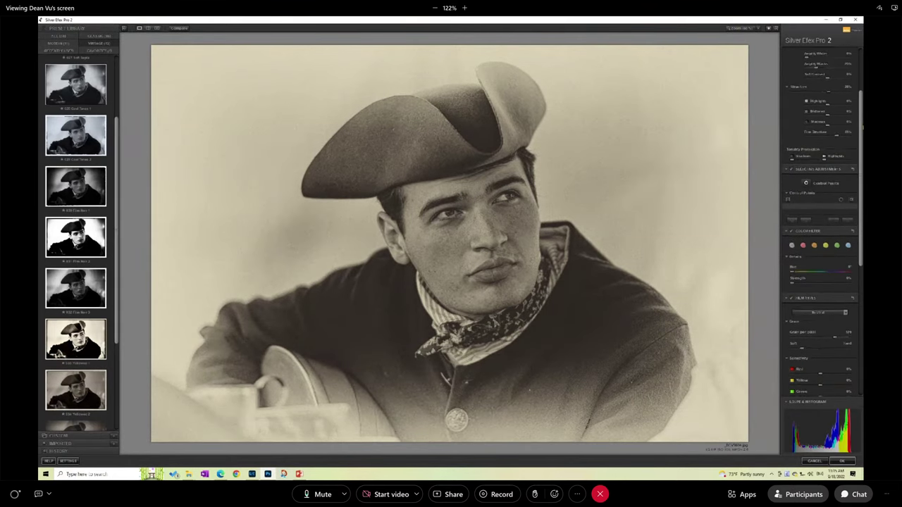
scroll(860, 142, down, 1)
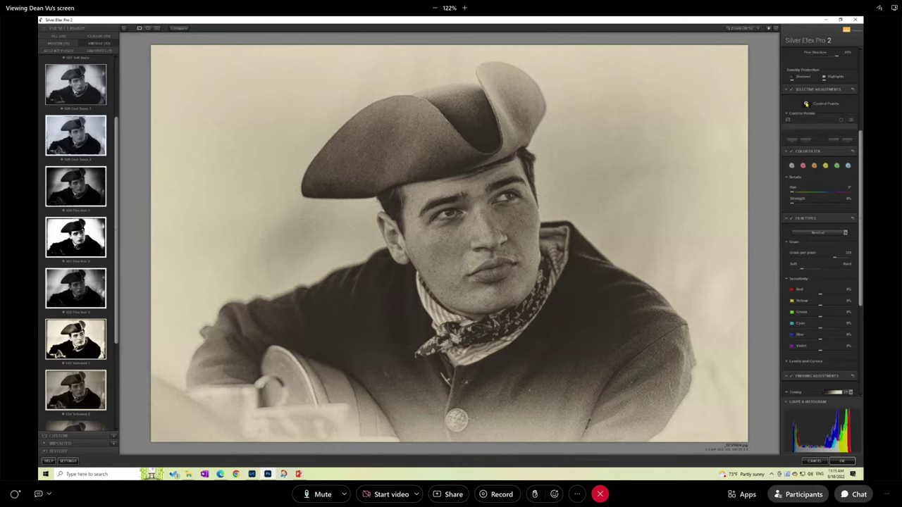
click(819, 104)
click(452, 240)
click(458, 259)
drag(474, 242, 467, 240)
mouse_move(470, 240)
drag(450, 238, 471, 235)
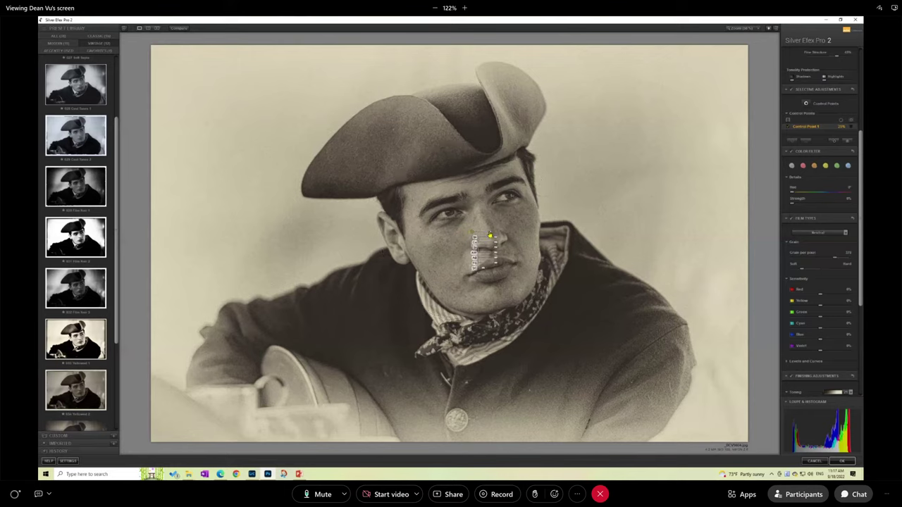
drag(491, 234, 489, 237)
drag(495, 241, 501, 242)
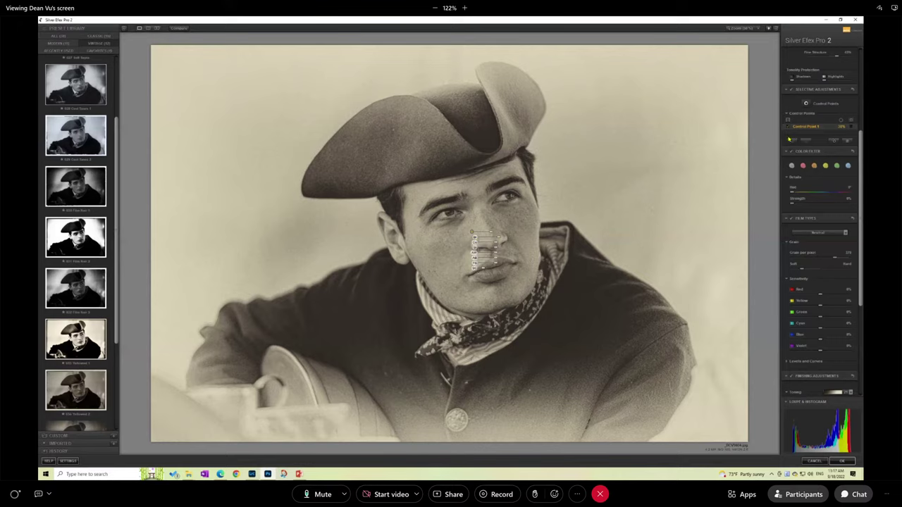
Step: Inspect the control point's selection mask to check which areas of the face it affects, and return to the normal view
click(851, 127)
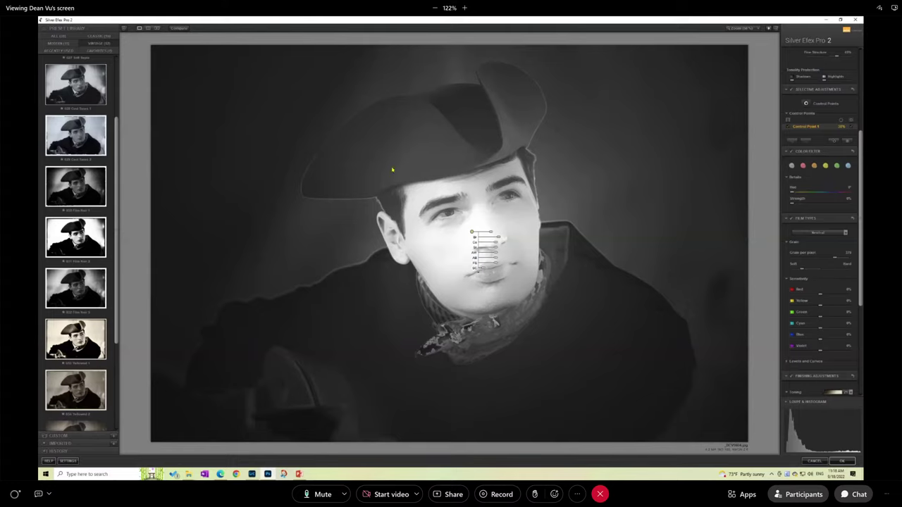
click(377, 228)
click(852, 126)
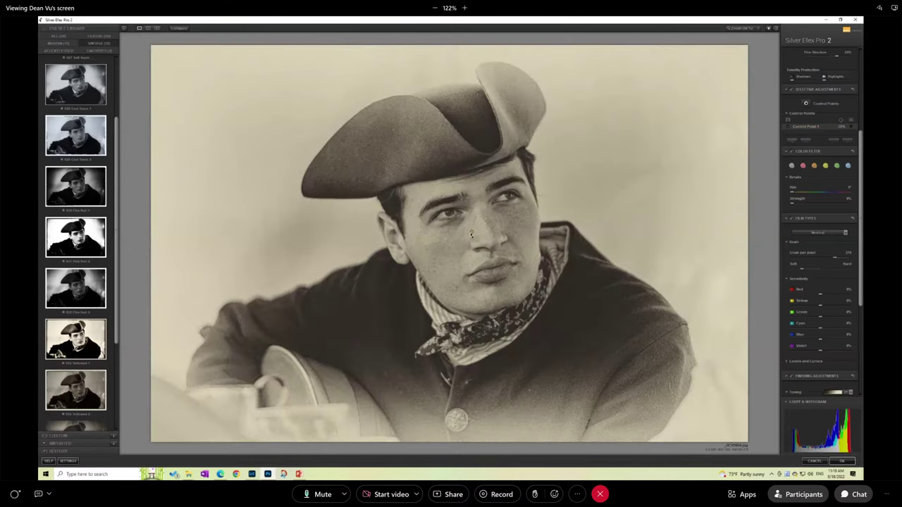
Step: Compare the portrait with the control point's effect hidden and shown
click(789, 128)
click(788, 127)
click(788, 128)
click(787, 127)
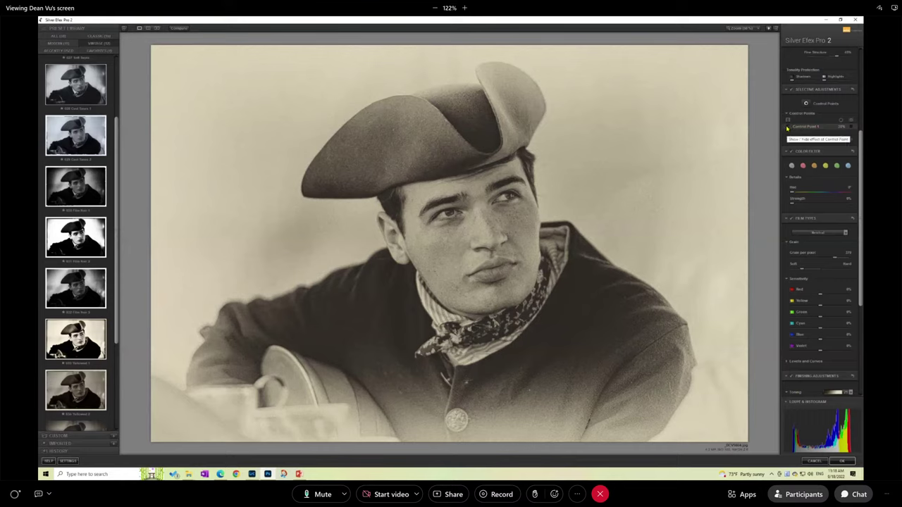
click(787, 128)
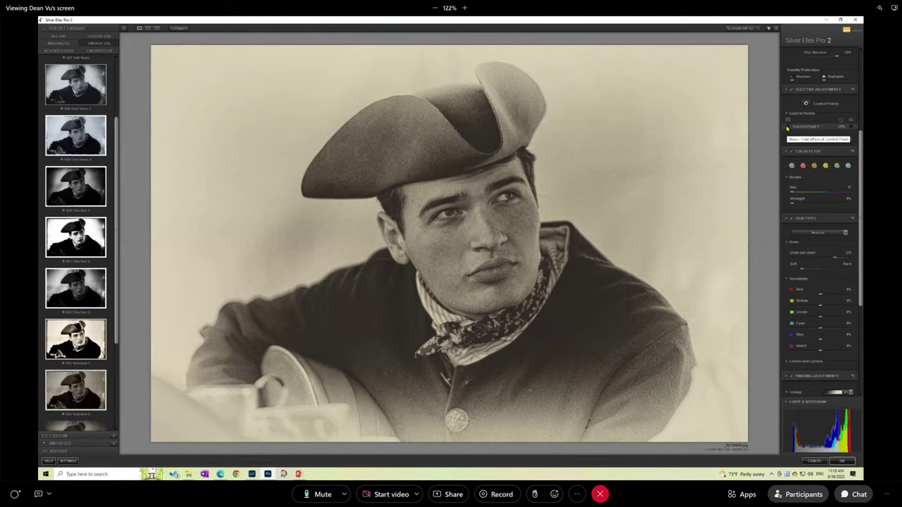
click(787, 128)
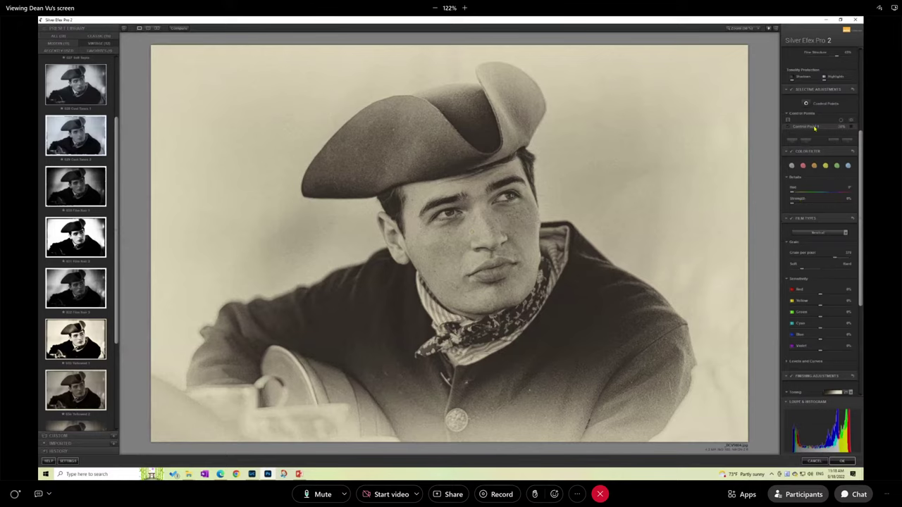
Step: Select the control point on the man's cheek and fine-tune its brightness
click(472, 233)
drag(499, 240, 500, 241)
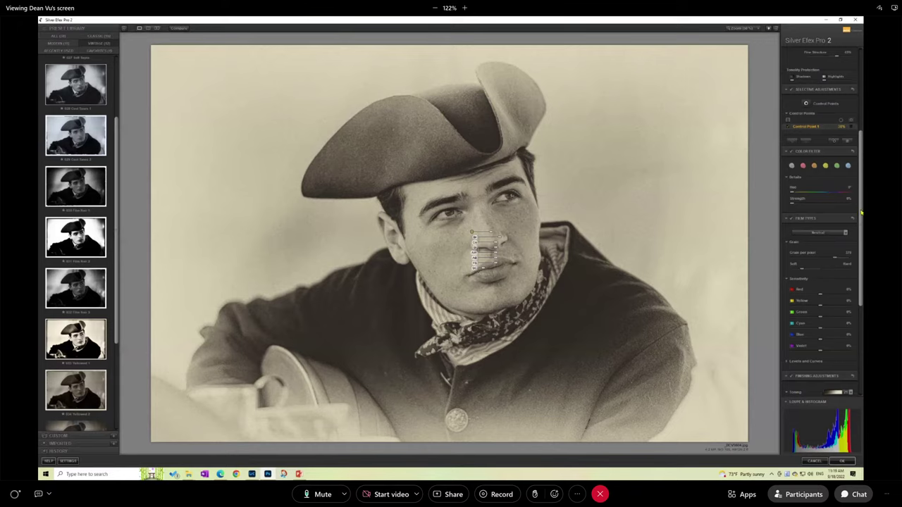
Step: Preview a much coarser film grain on the portrait and set the grain per pixel to over 400 for a finer texture
drag(861, 212, 863, 302)
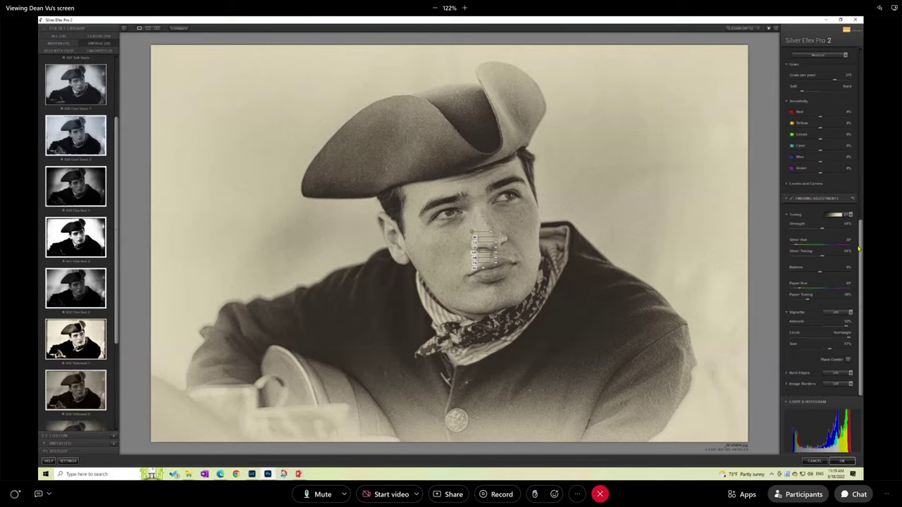
drag(861, 234, 861, 206)
scroll(808, 197, up, 3)
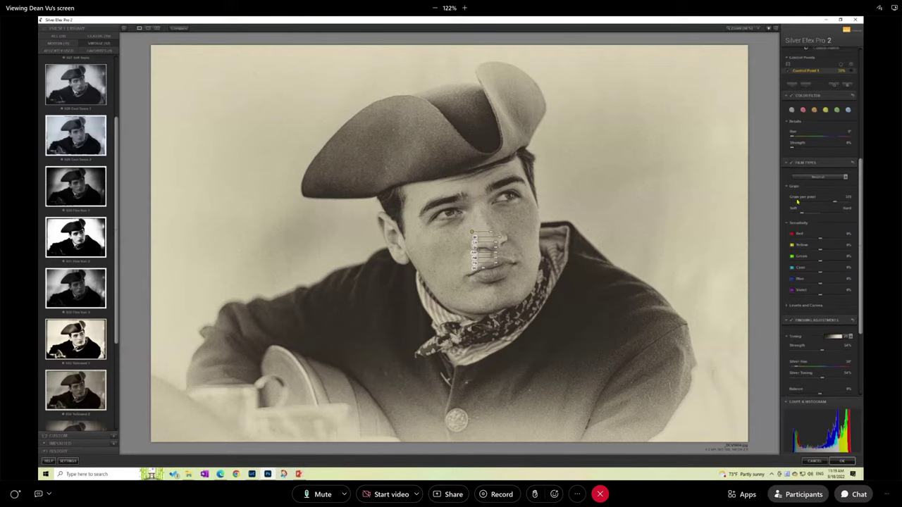
drag(831, 203, 836, 202)
drag(814, 205, 803, 206)
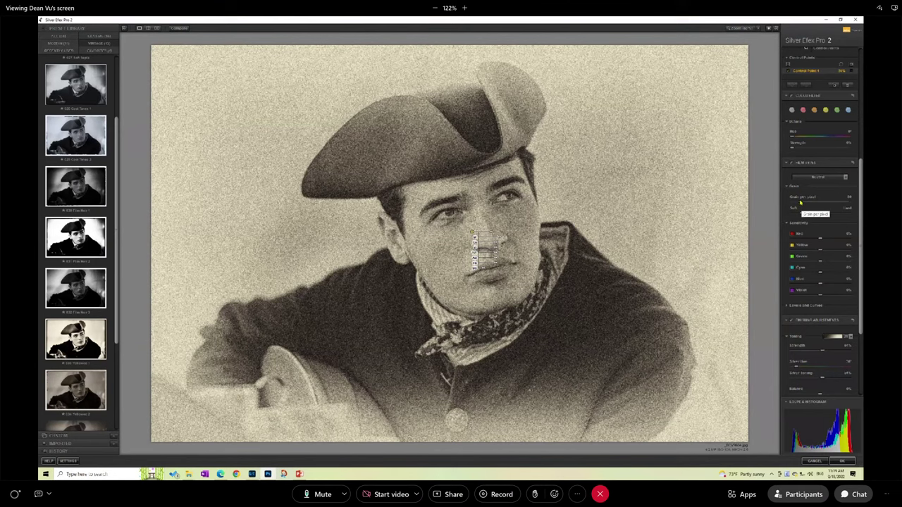
drag(805, 204, 840, 206)
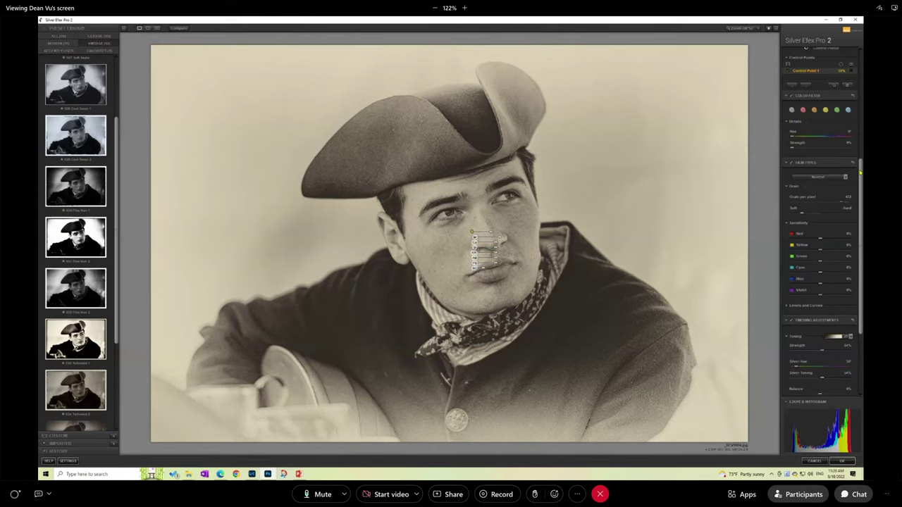
drag(859, 172, 850, 230)
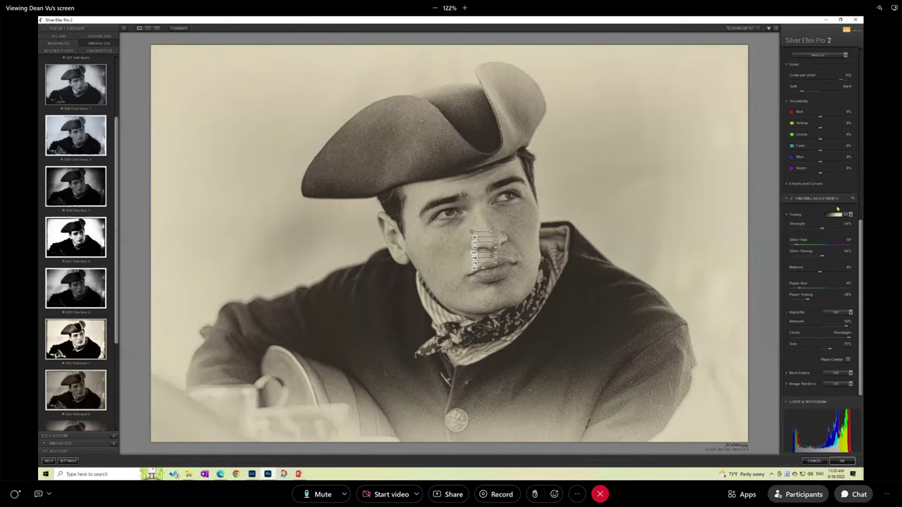
drag(861, 241, 843, 67)
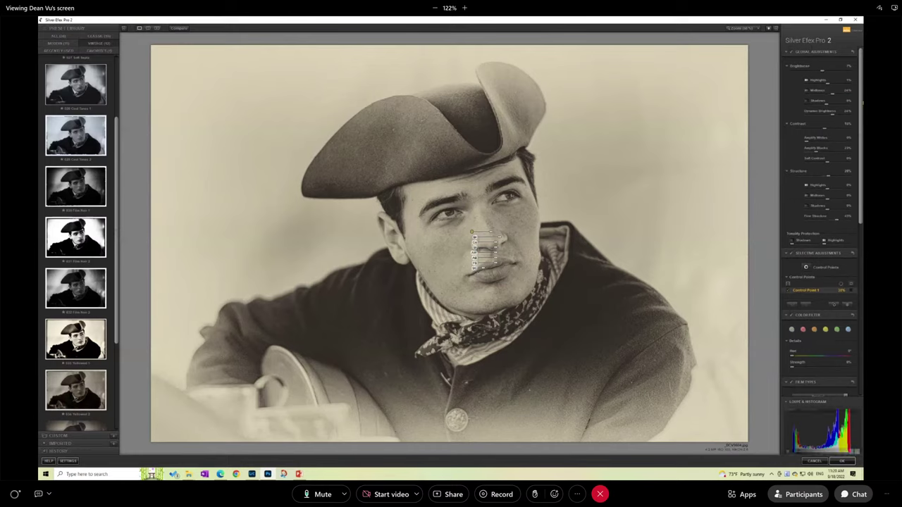
drag(860, 67, 860, 37)
mouse_move(785, 451)
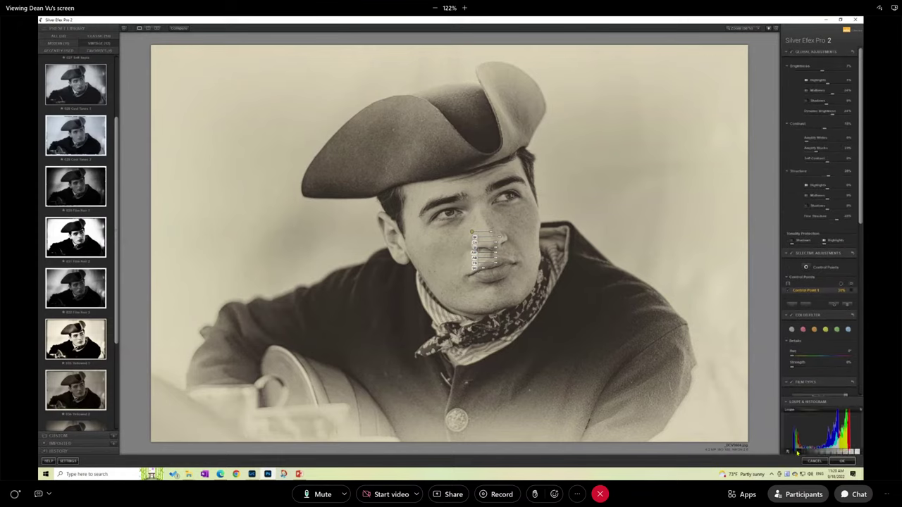
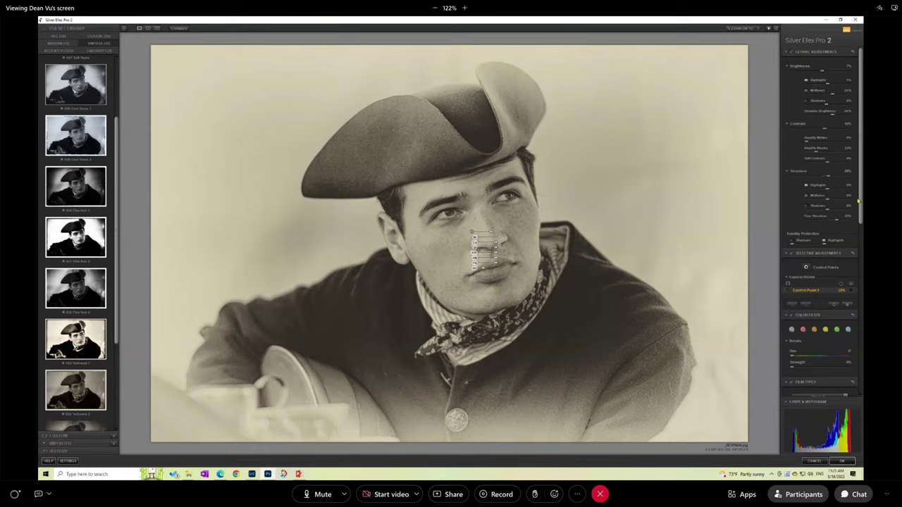
Step: Compare the red, orange, yellow, green and blue color filters on the portrait, returning to the neutral filter
drag(858, 203, 863, 286)
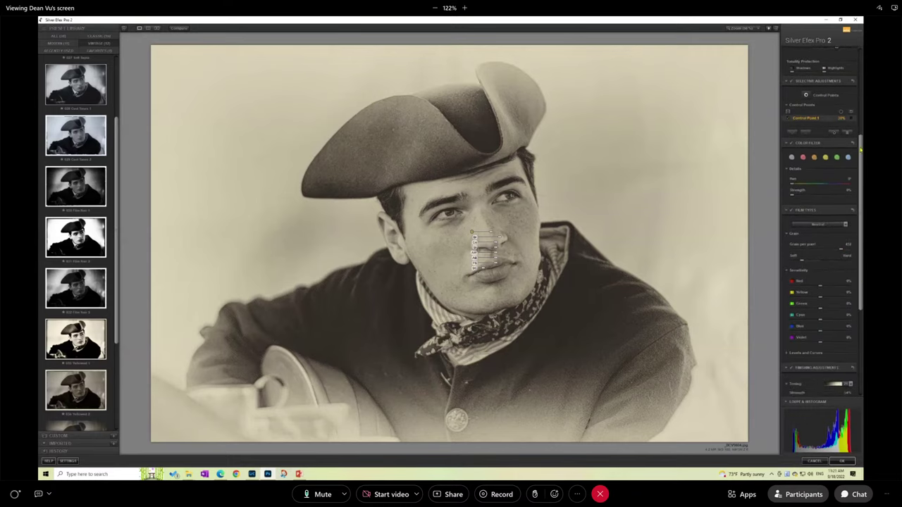
scroll(839, 169, up, 2)
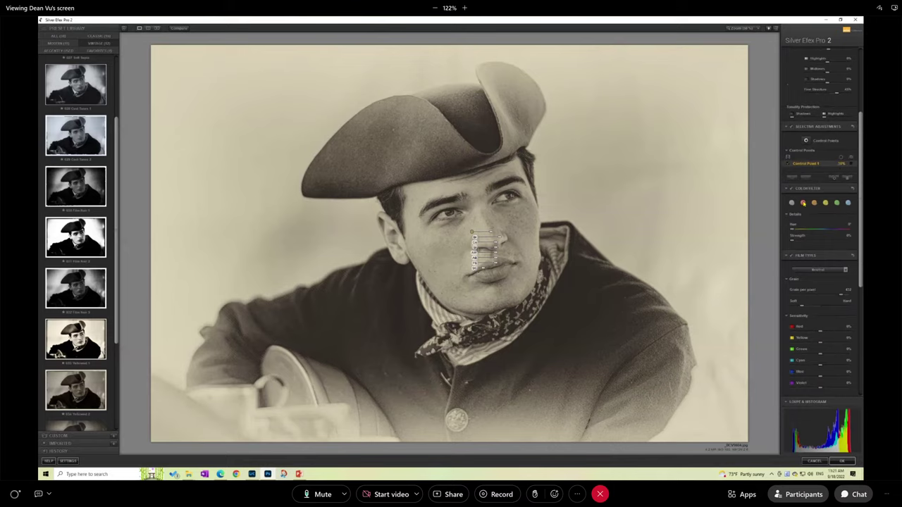
click(803, 202)
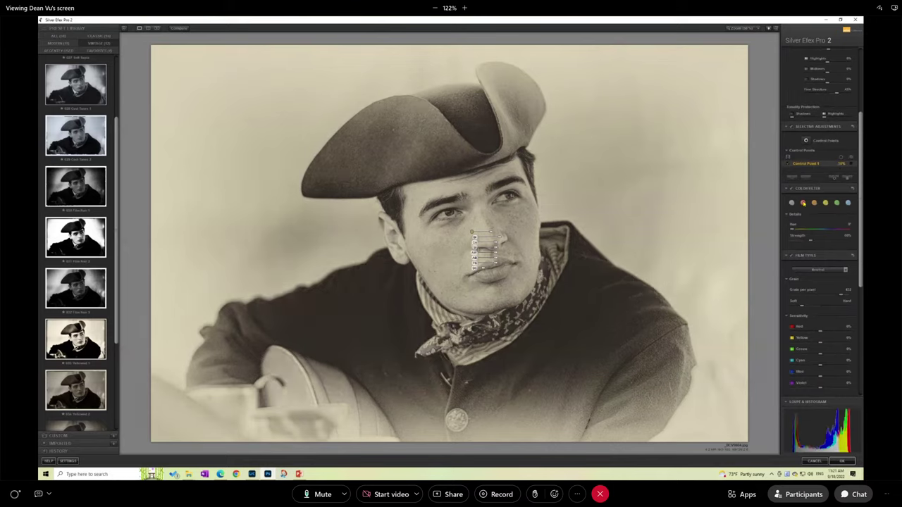
click(792, 203)
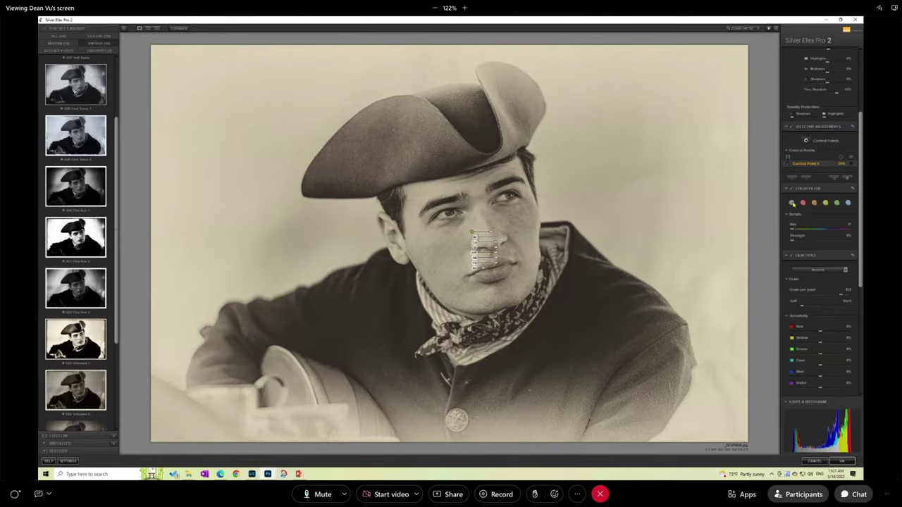
click(803, 203)
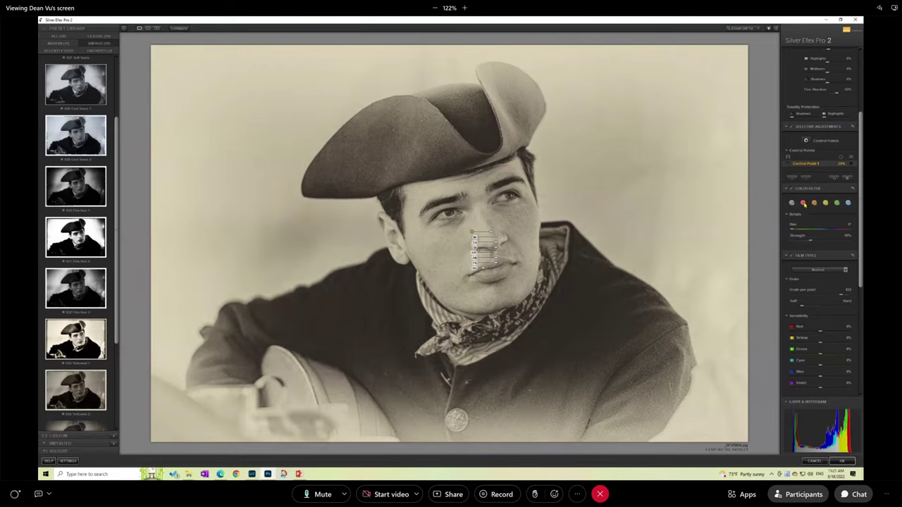
click(815, 203)
click(826, 203)
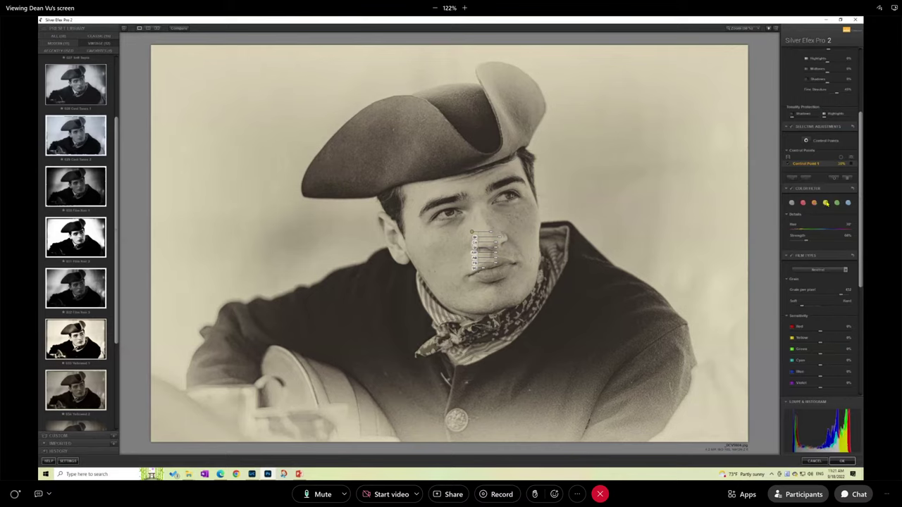
click(837, 203)
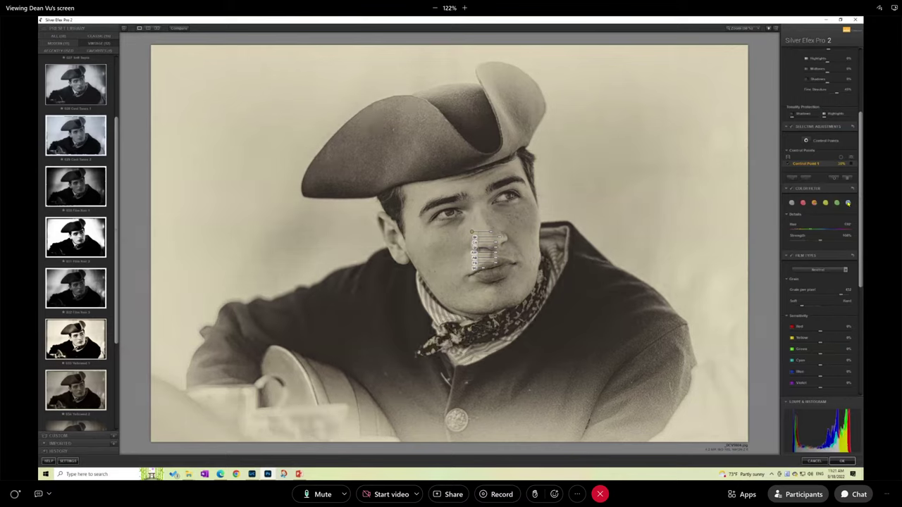
click(848, 203)
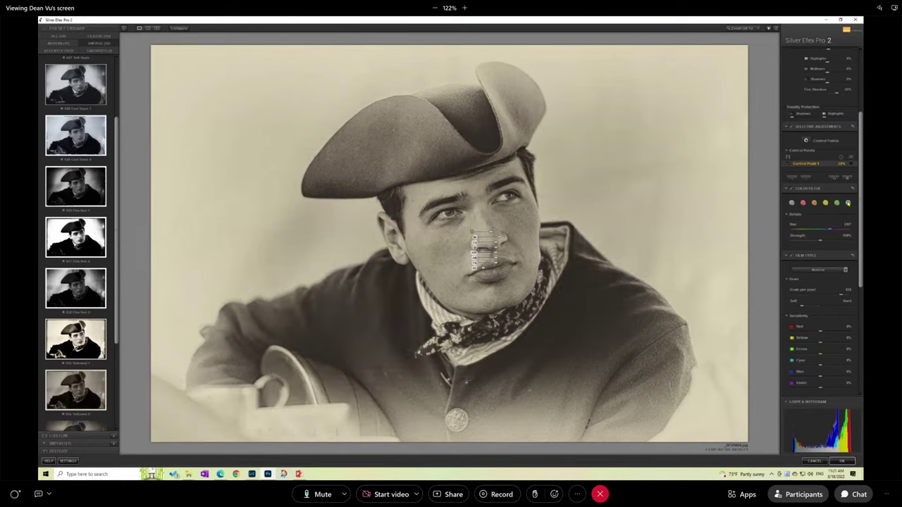
click(803, 204)
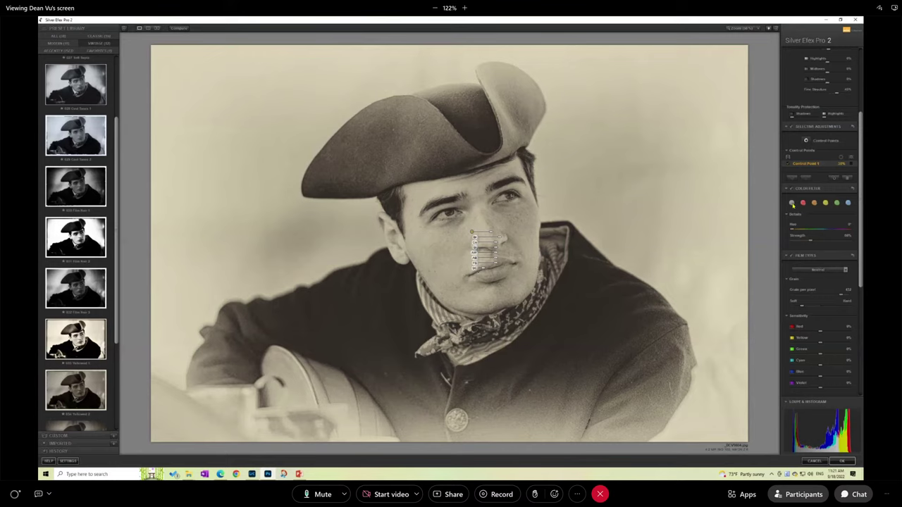
click(792, 204)
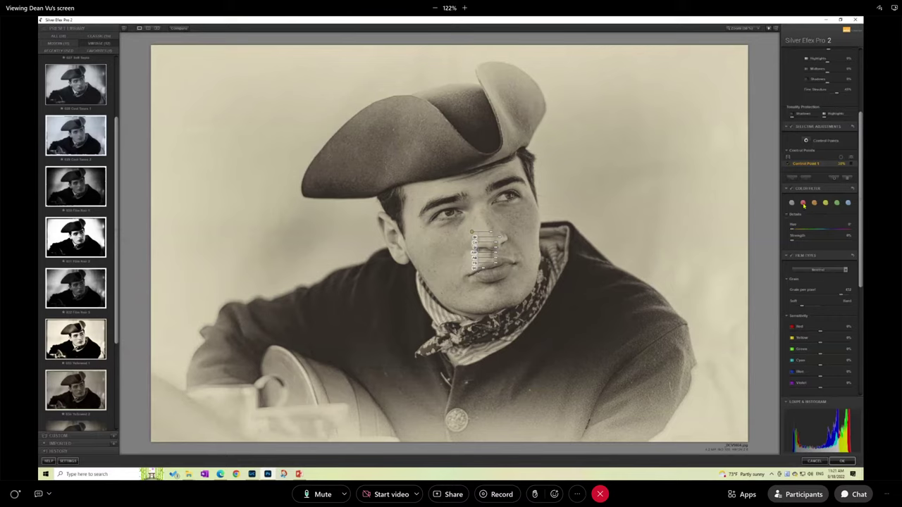
Step: Compare the color filters and hue variations again, settling on a green filter with 120° hue and 50% strength
click(814, 203)
click(826, 203)
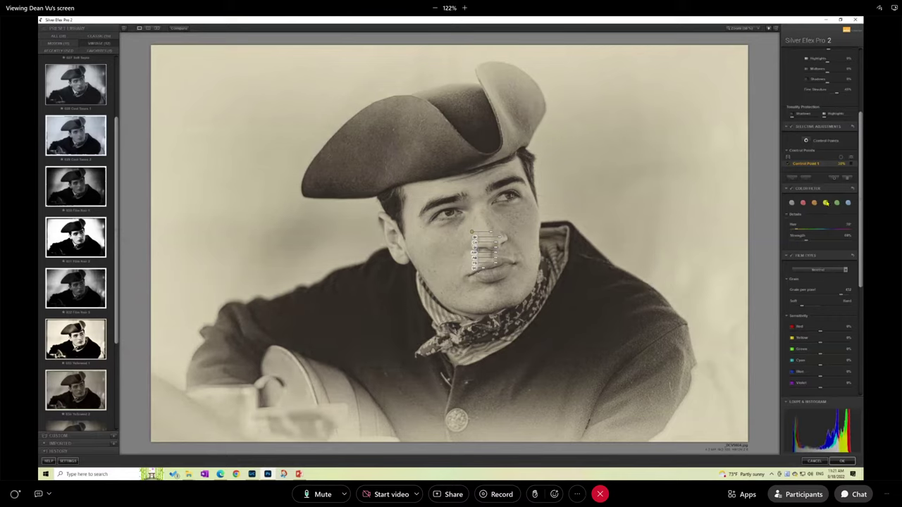
click(837, 203)
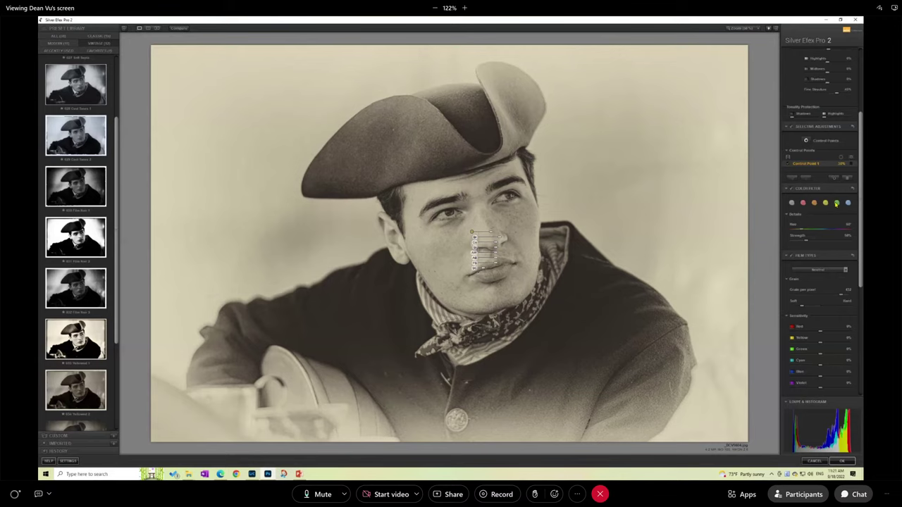
click(848, 203)
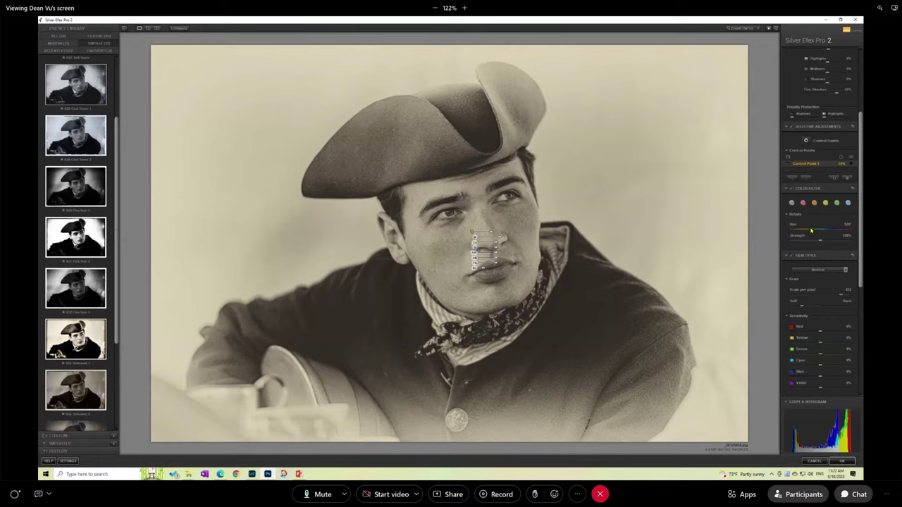
drag(811, 230, 826, 229)
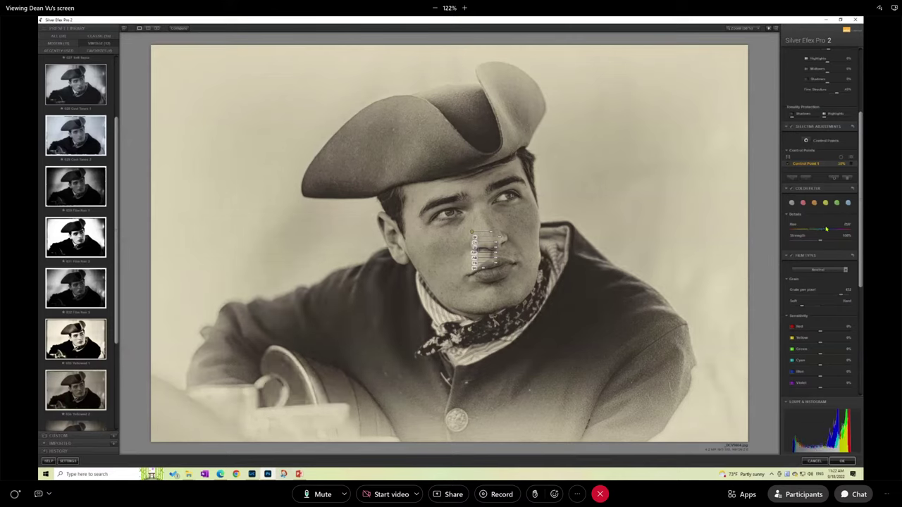
mouse_move(824, 229)
mouse_down()
mouse_move(841, 231)
mouse_move(809, 235)
mouse_up()
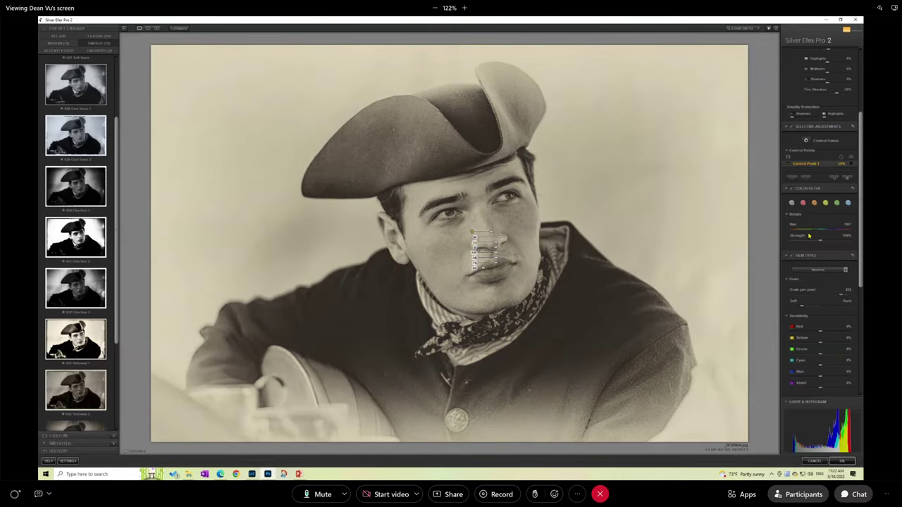
click(847, 202)
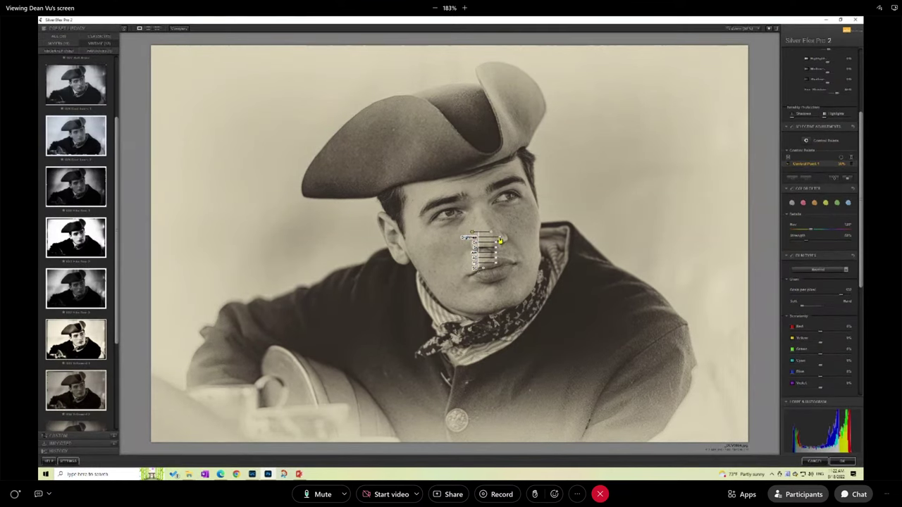
drag(499, 241, 499, 241)
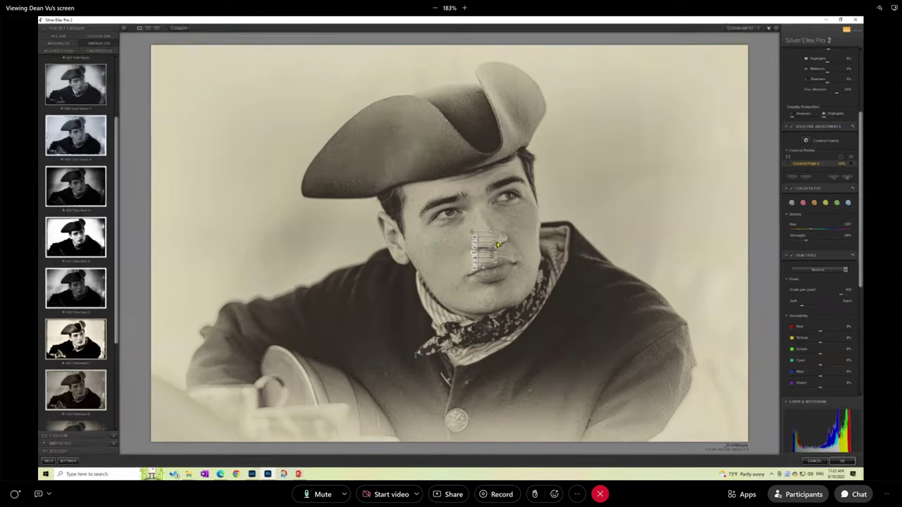
drag(494, 245, 497, 251)
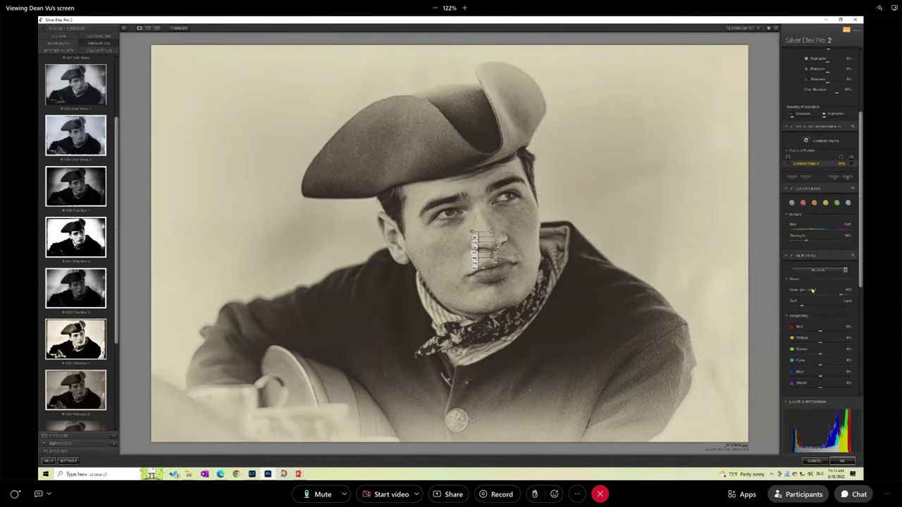
Step: Examine the black-and-white film types on offer, comparing the portrait under the previewed film with the neutral look
drag(862, 224, 862, 269)
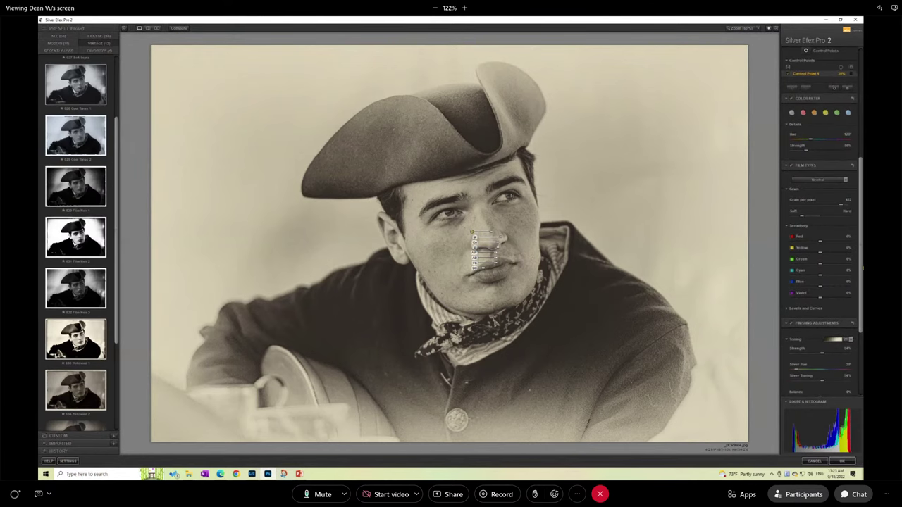
click(846, 180)
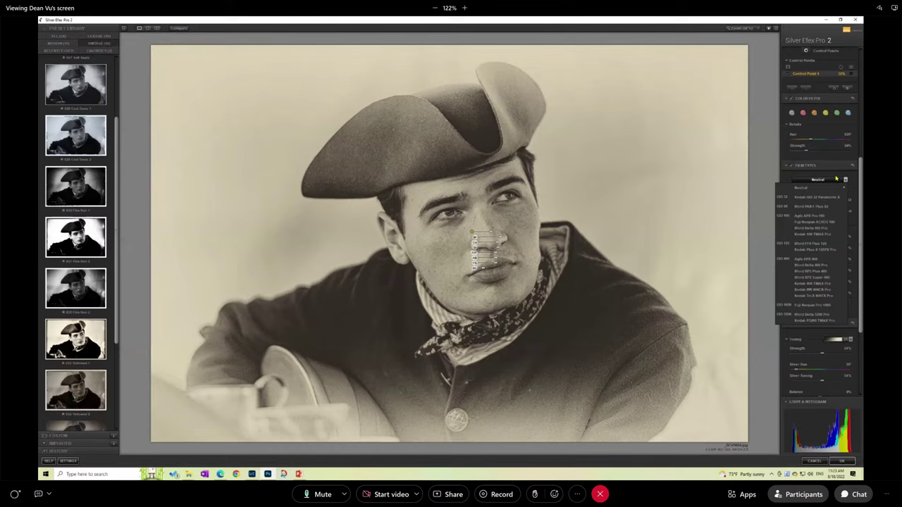
click(775, 127)
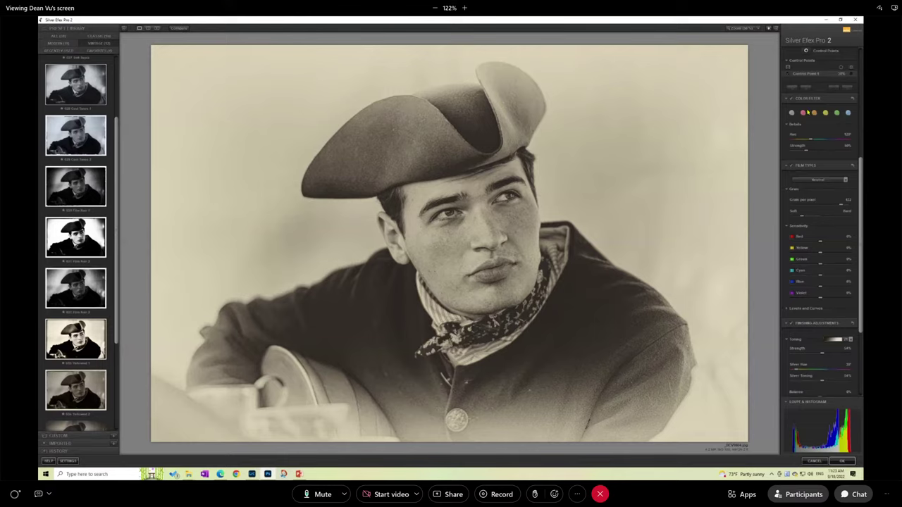
click(845, 180)
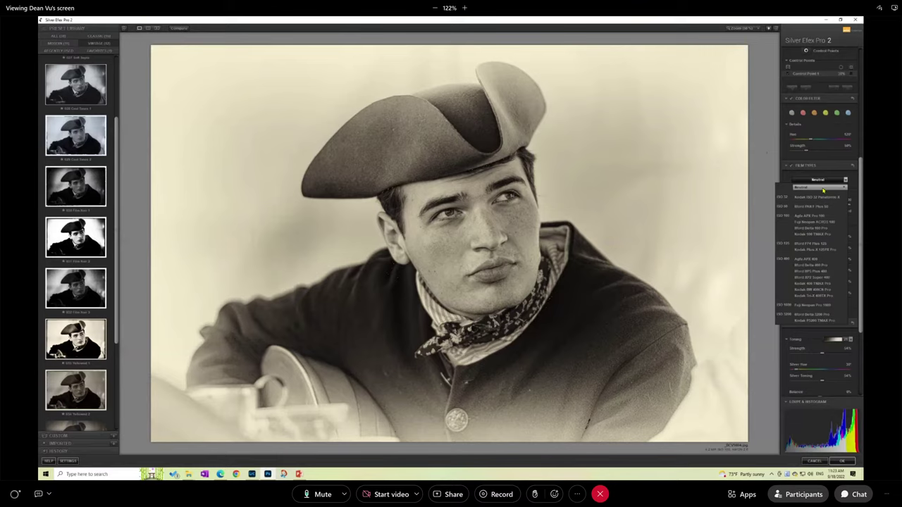
click(768, 130)
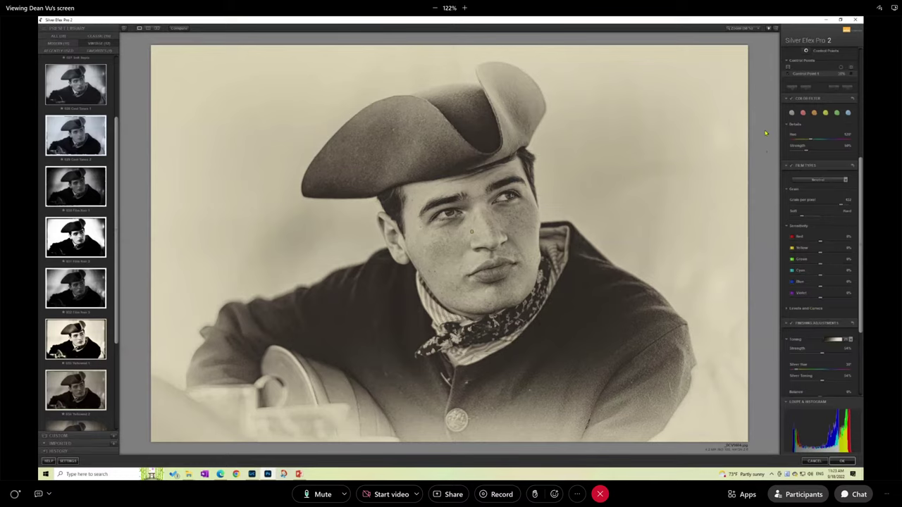
click(845, 180)
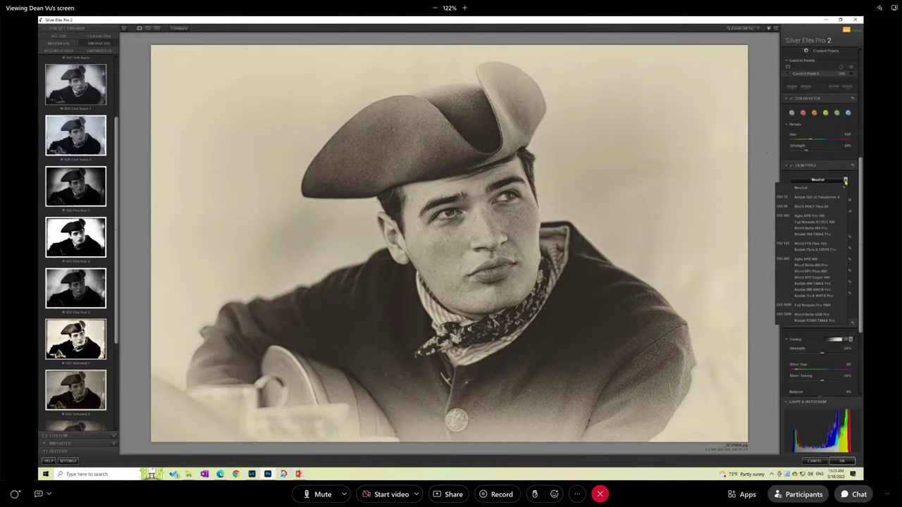
click(765, 150)
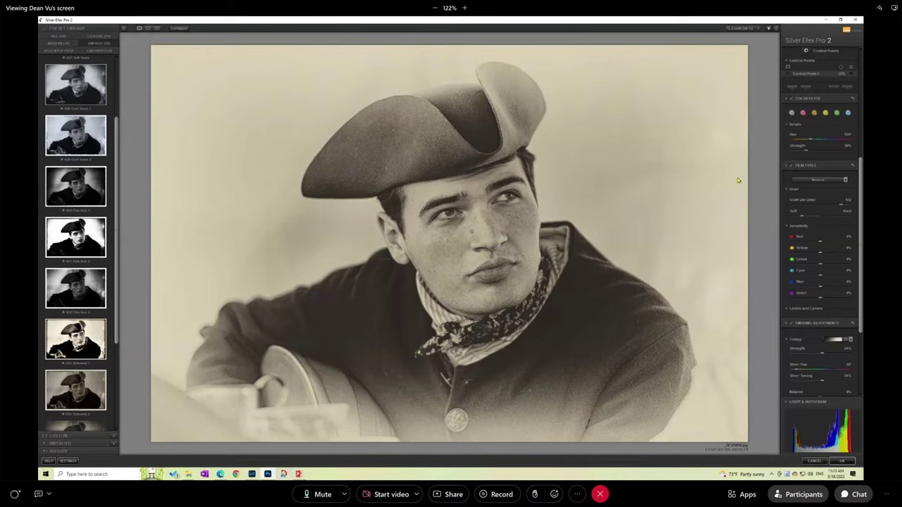
click(845, 180)
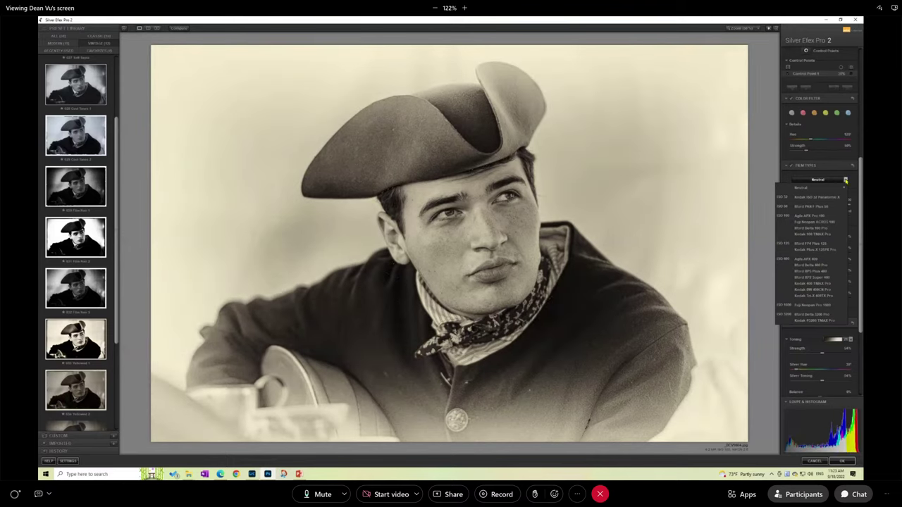
click(793, 167)
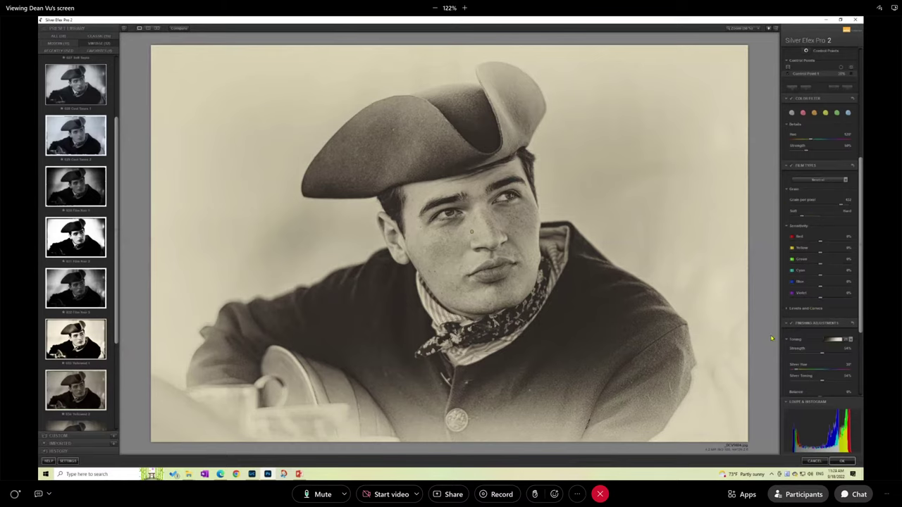
Step: Compare the Kodak ISO 32 Panatomic X film with the neutral film, and apply Kodak ISO 32 Panatomic X
click(846, 180)
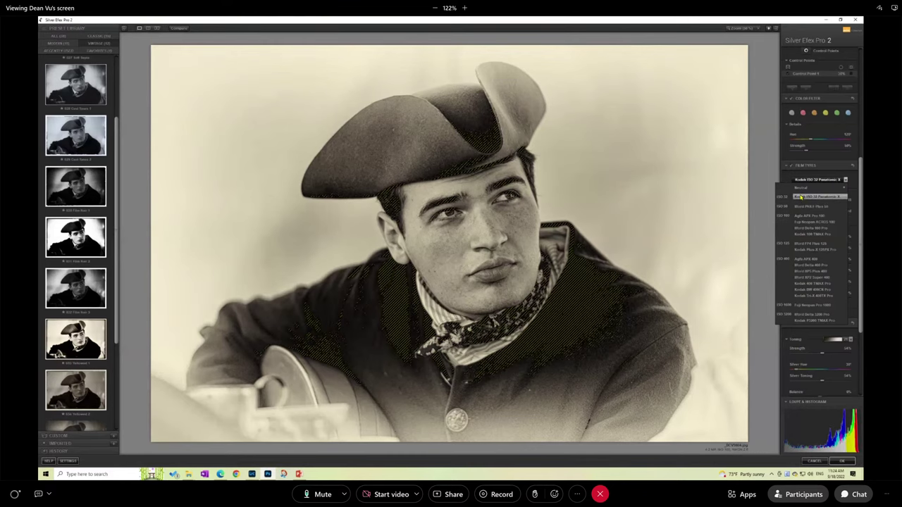
click(802, 187)
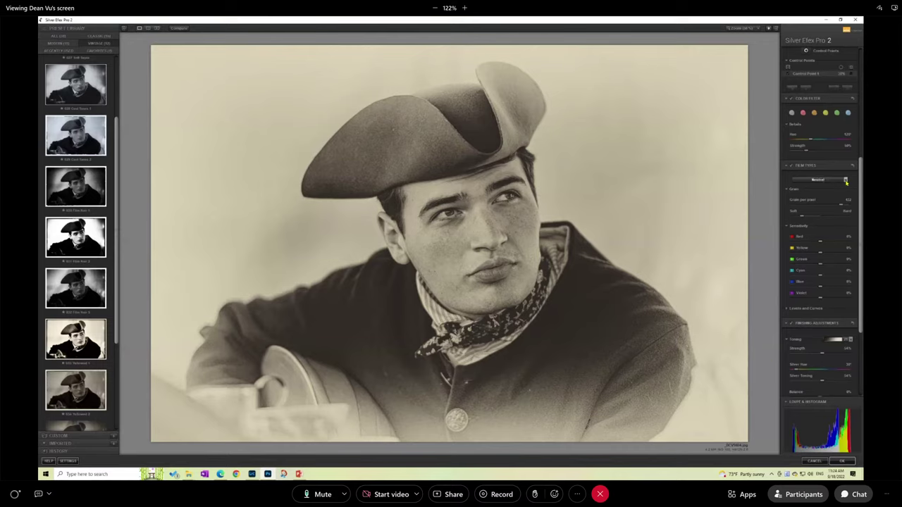
click(817, 179)
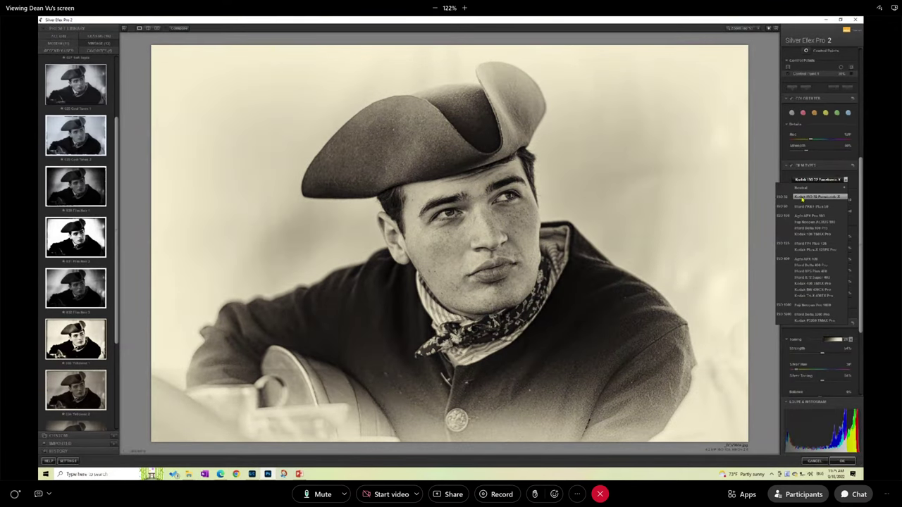
click(802, 199)
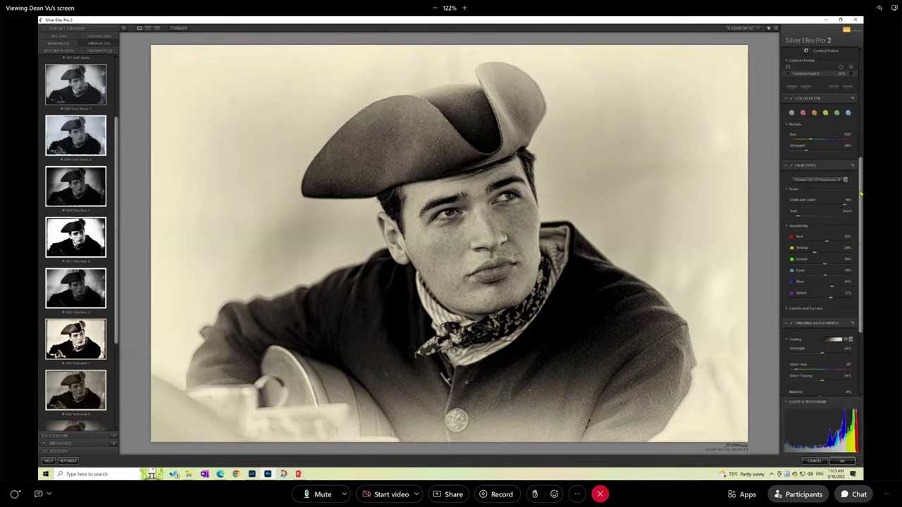
Step: Browse the toning presets while keeping the current sepia tone, and raise the toning strength to about 60%
drag(861, 193, 860, 245)
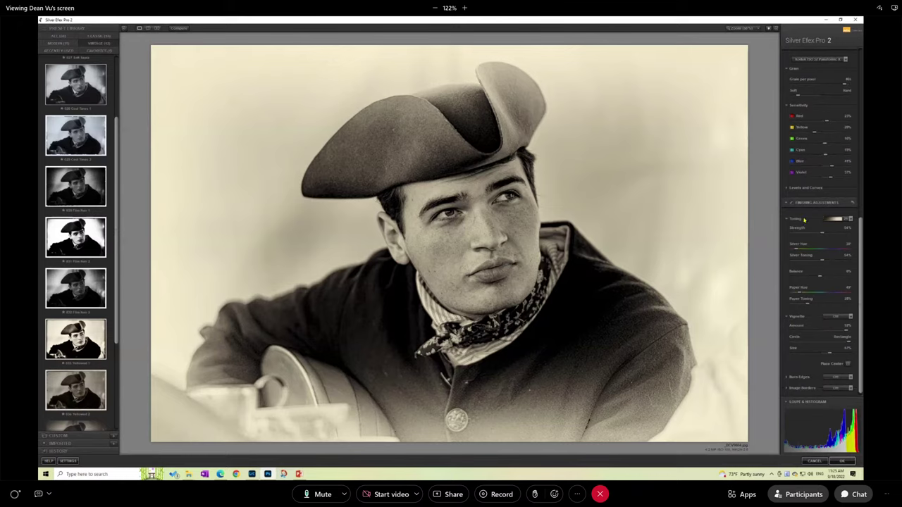
click(851, 219)
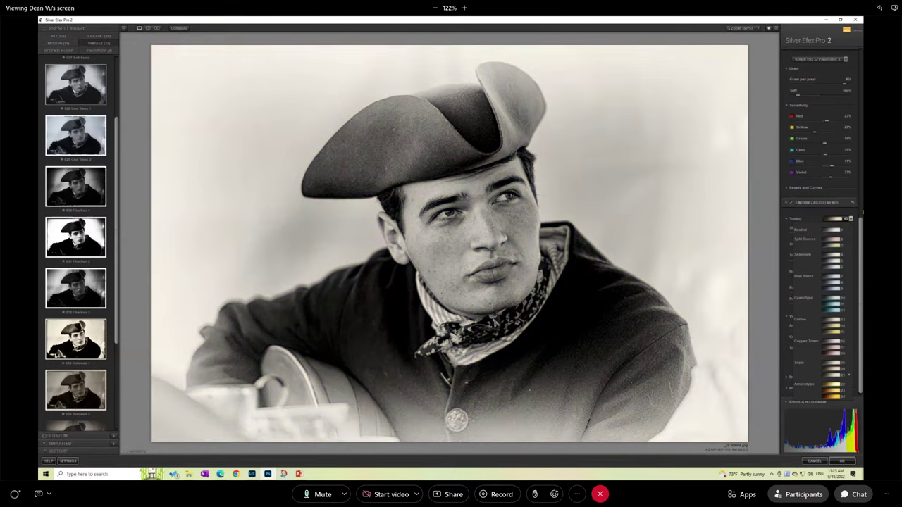
click(767, 180)
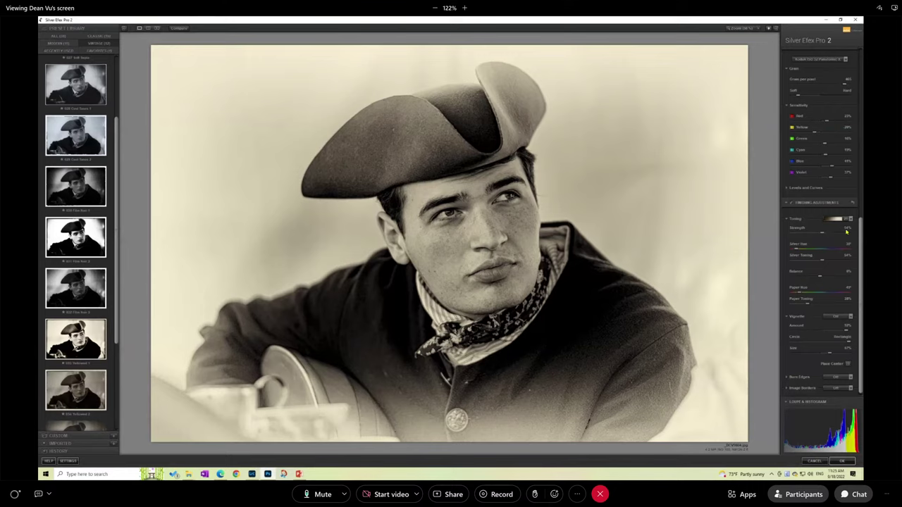
mouse_move(821, 234)
mouse_down()
mouse_move(832, 234)
mouse_move(816, 237)
mouse_up()
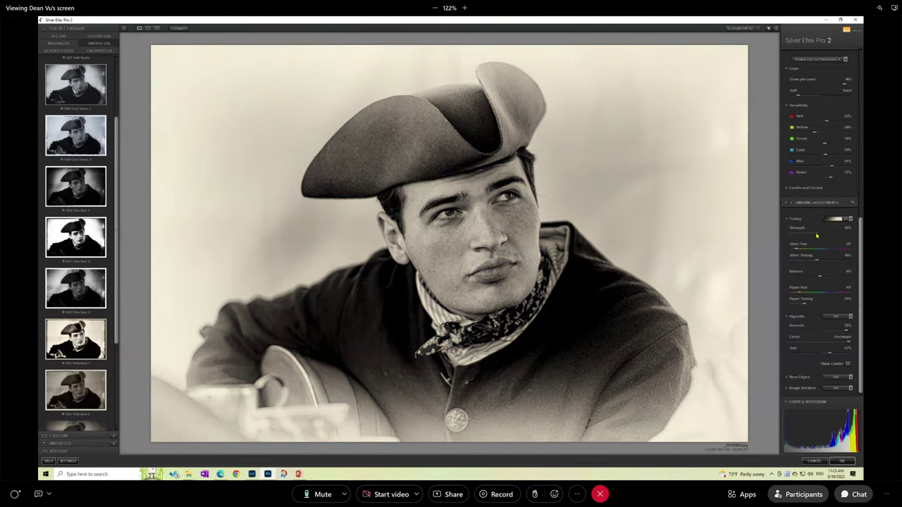
drag(819, 236, 822, 236)
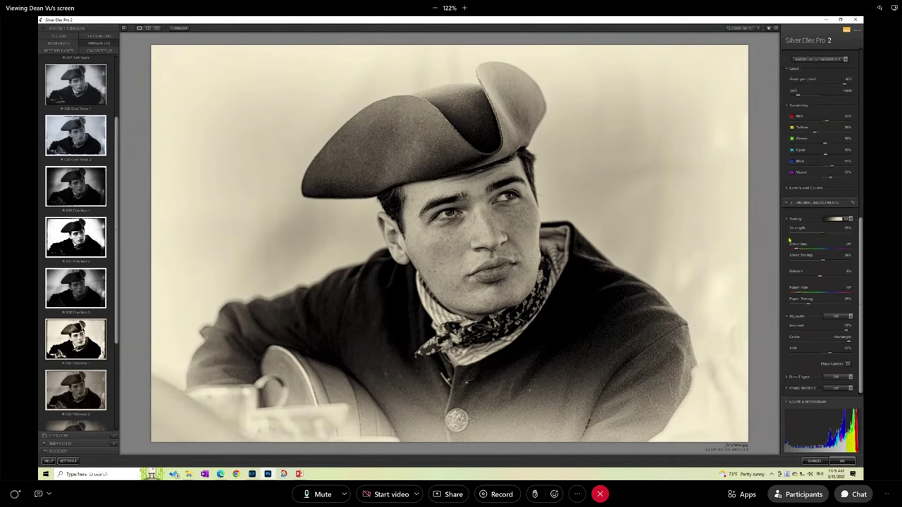
click(828, 235)
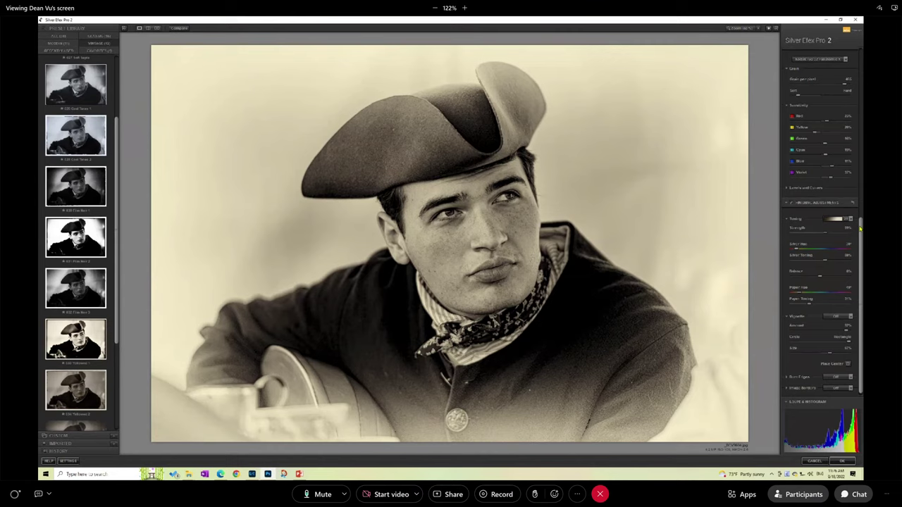
Step: Try a dark vignette on the portrait and settle on a light one with an amount of about 70%
scroll(860, 228, down, 1)
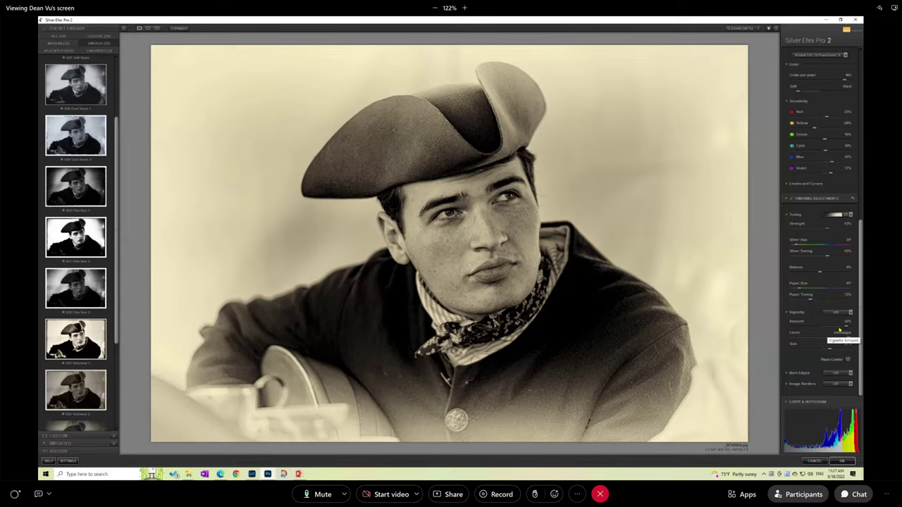
drag(845, 328, 816, 327)
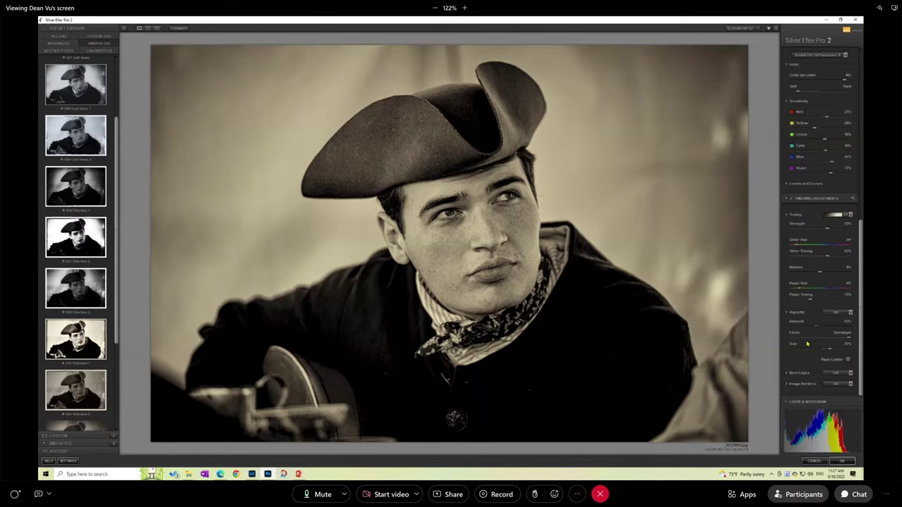
drag(815, 327, 835, 327)
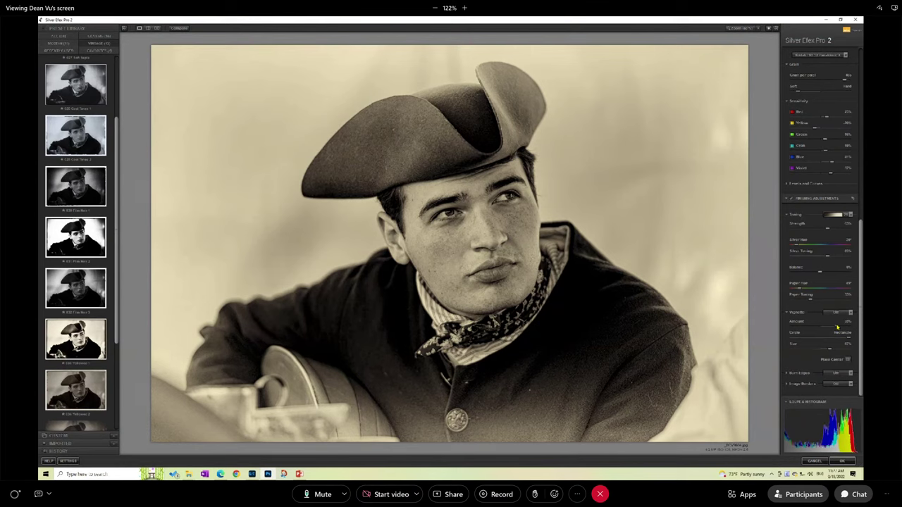
drag(838, 327, 840, 329)
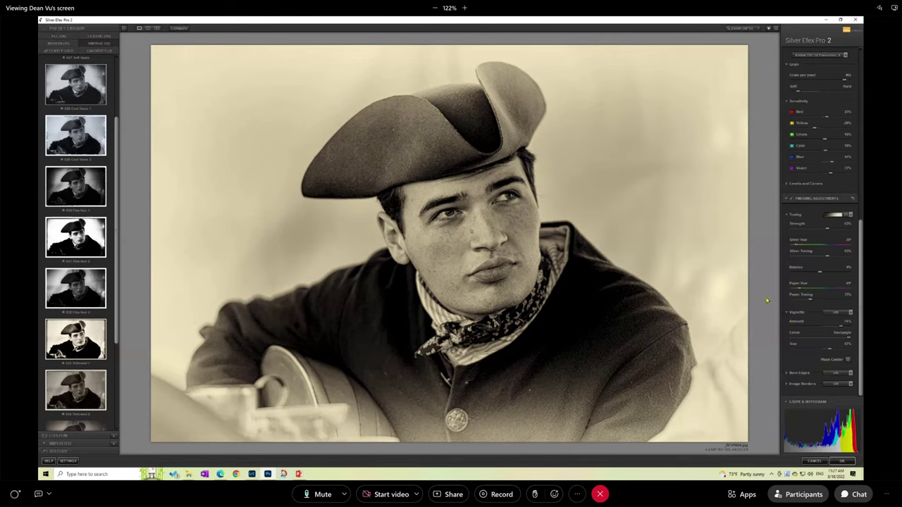
Step: Apply the Silver Efex Pro 2 adjustments in Photoshop and compare the portrait without and with the Silver Efex layer
click(843, 461)
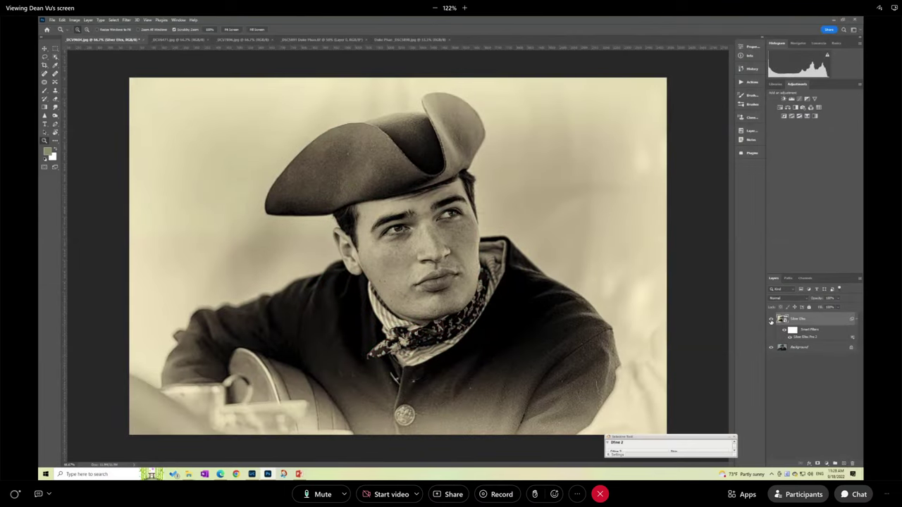
click(771, 320)
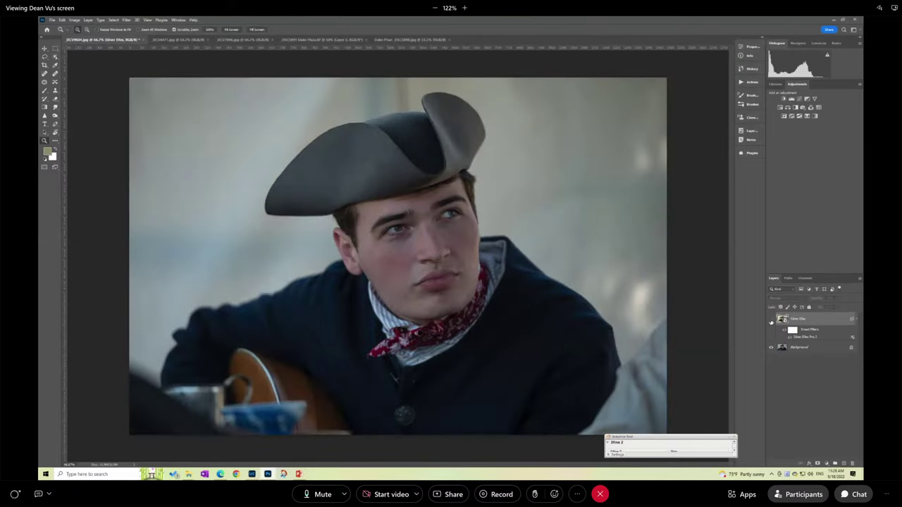
click(771, 320)
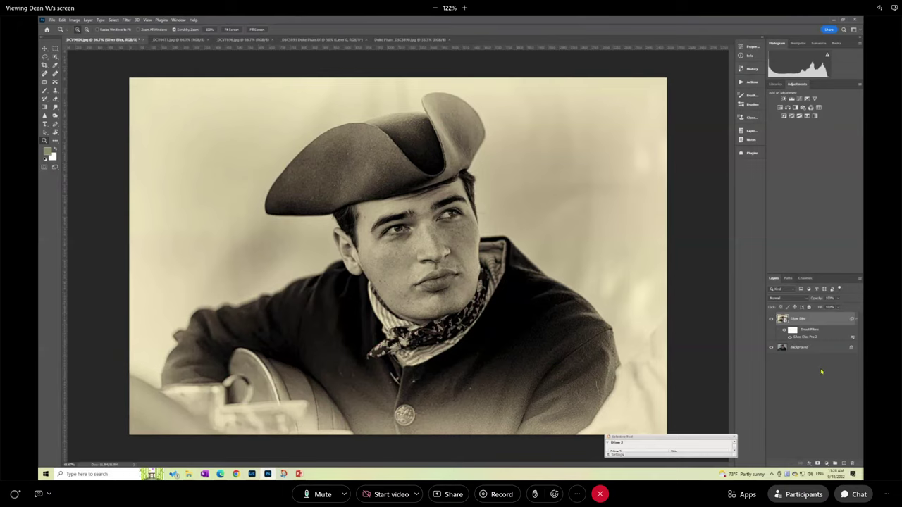
Step: Reopen the Silver Efex Pro 2 smart filter and add a control point on the man's right eye, shrinking its size to about 5%
double_click(802, 338)
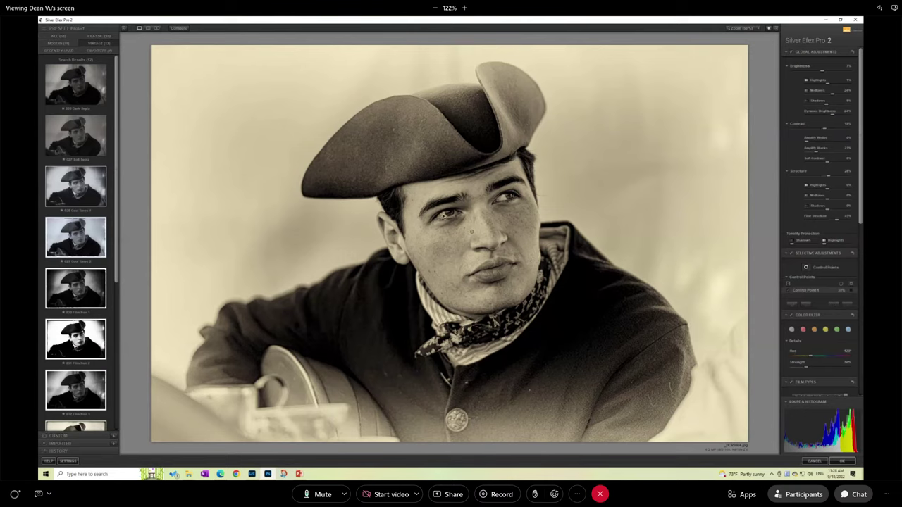
click(447, 221)
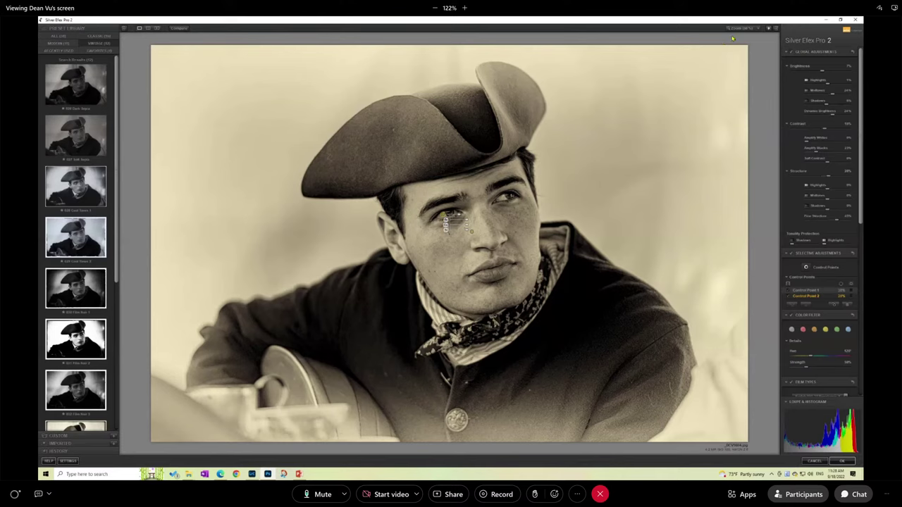
click(758, 28)
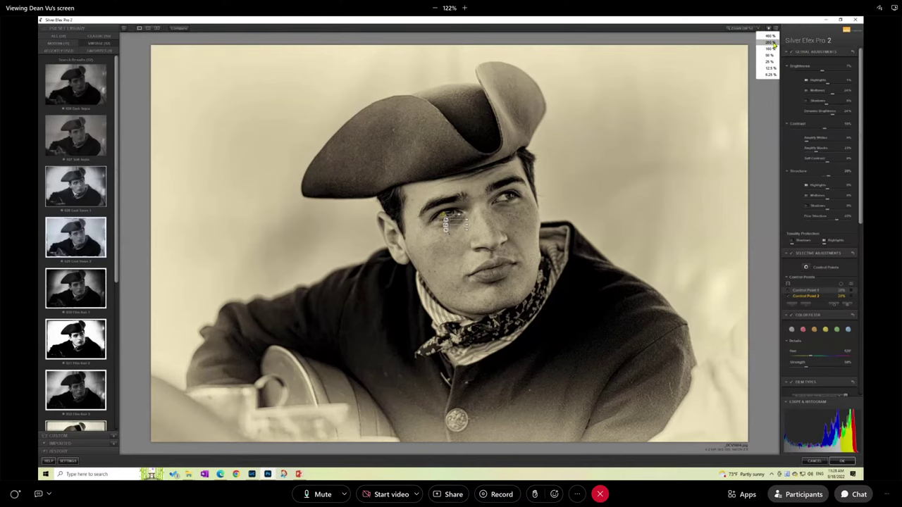
click(773, 48)
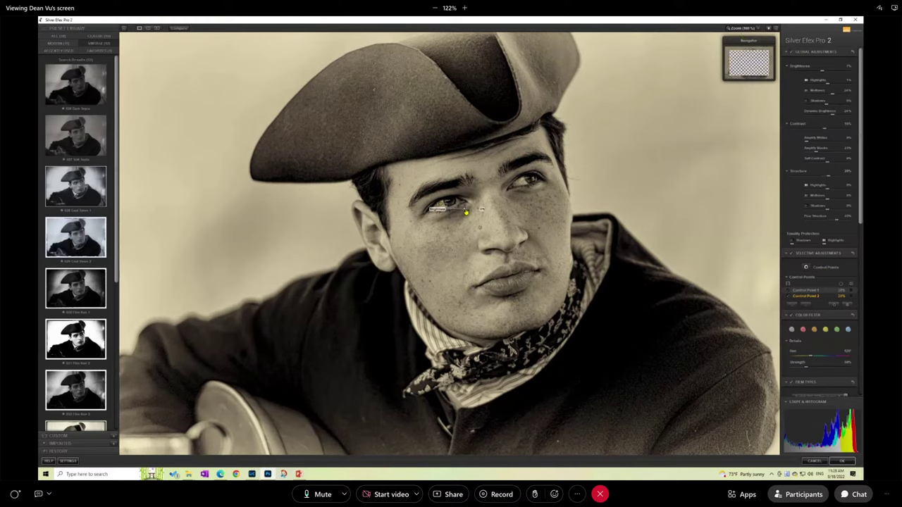
mouse_move(465, 212)
mouse_down()
mouse_move(439, 209)
mouse_move(453, 208)
mouse_up()
click(445, 209)
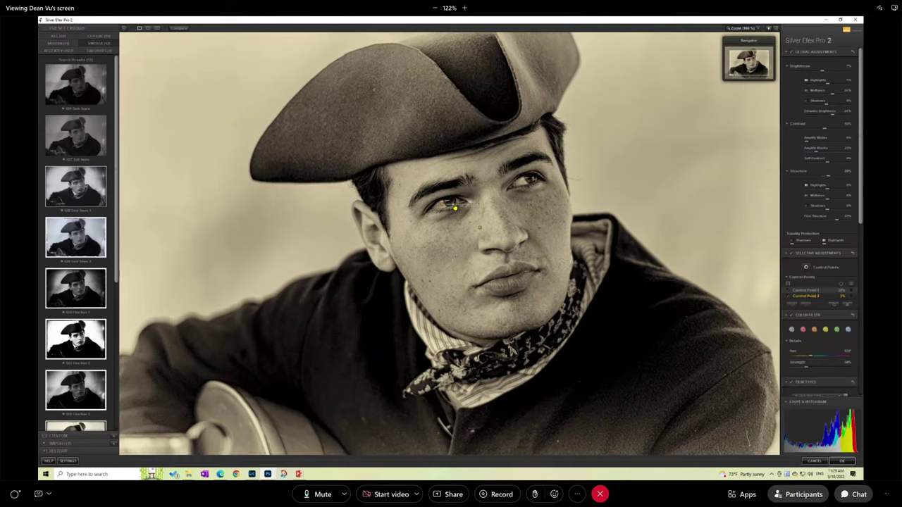
Step: Adjust the control point on the man's right eye and place a matching small control point on his left eye
click(455, 208)
click(458, 209)
drag(459, 207, 546, 190)
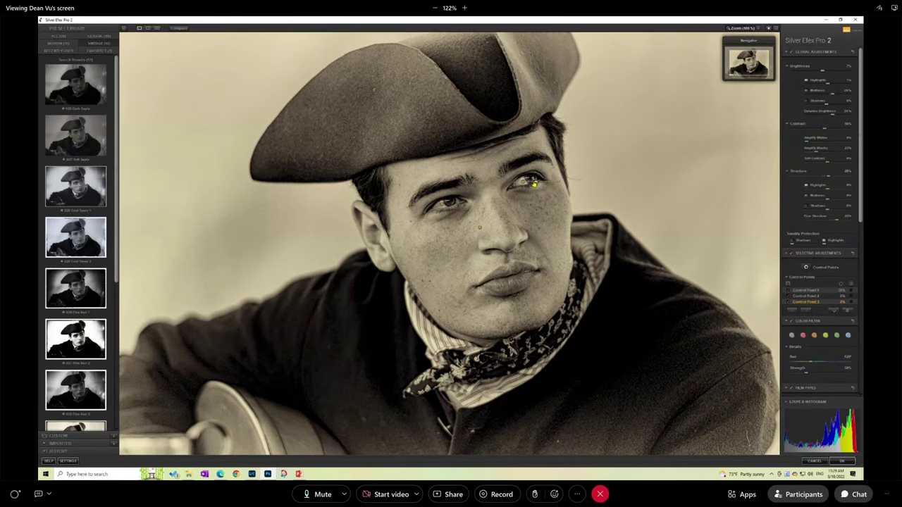
click(535, 184)
drag(548, 191, 544, 189)
Step: Fine-tune the control point on the man's right eye and apply the updated Silver Efex Pro 2 filter
click(446, 205)
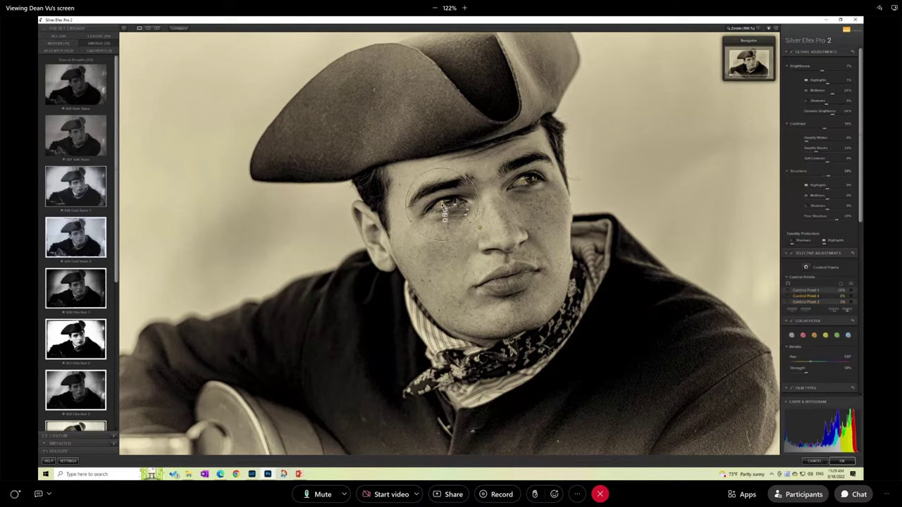
drag(467, 213, 492, 223)
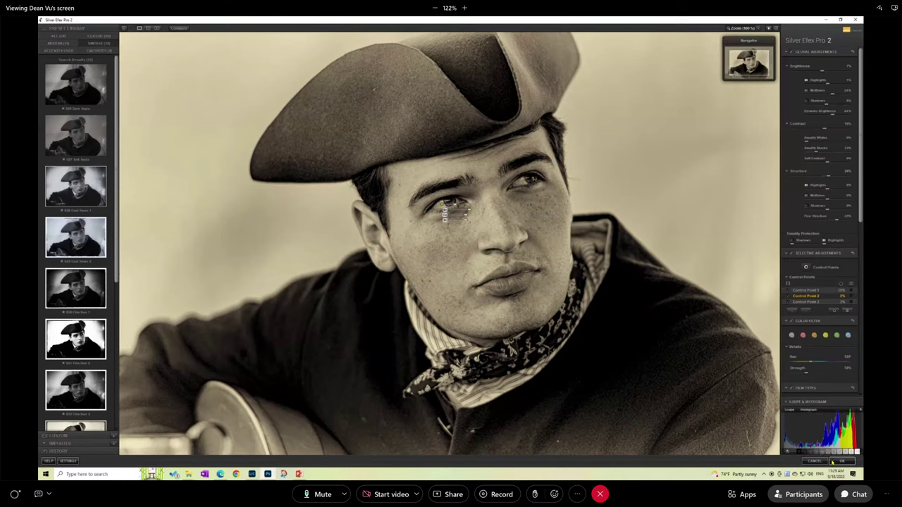
click(842, 462)
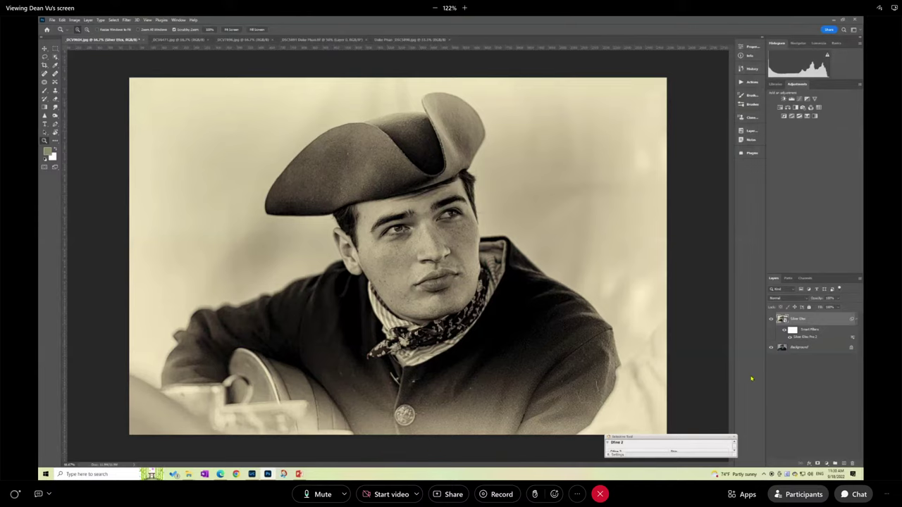
Step: Save the sepia portrait as a TIFF with the suffix _2 and ZIP image compression, and close the document
key(ctrl+shift+s)
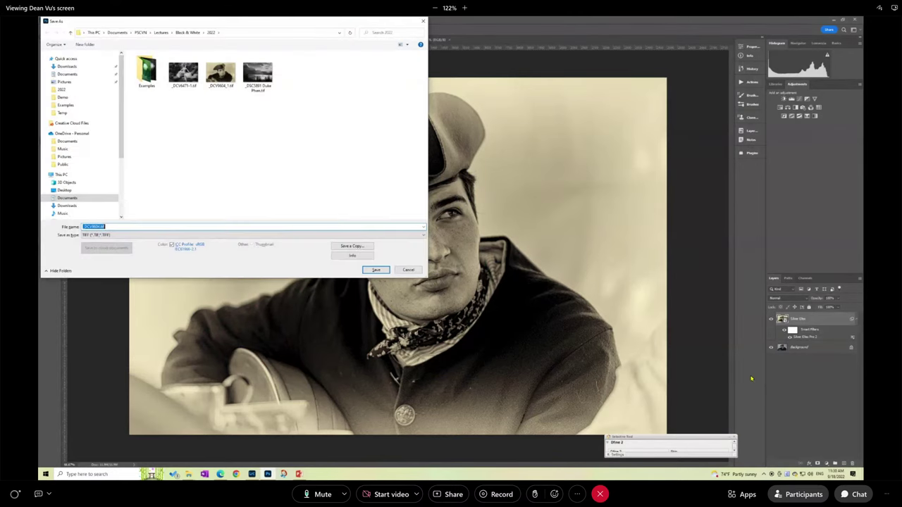
click(102, 227)
key(Return)
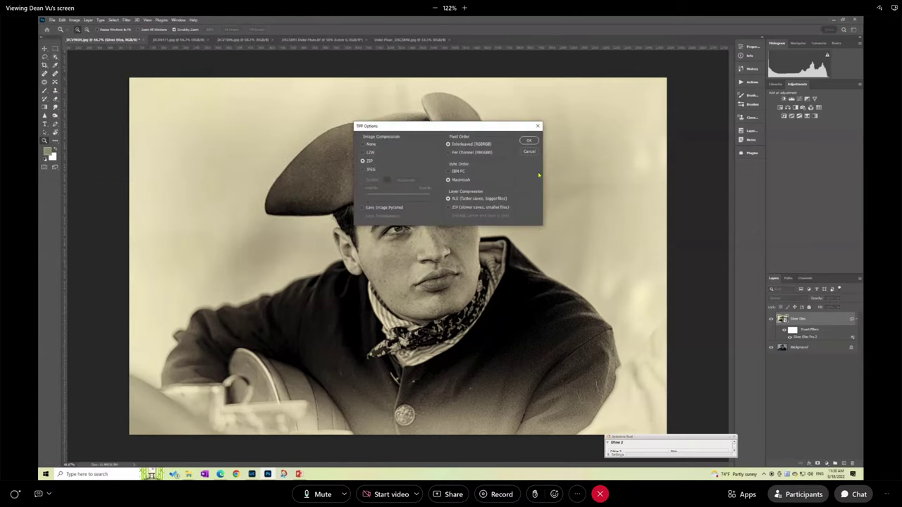
click(527, 142)
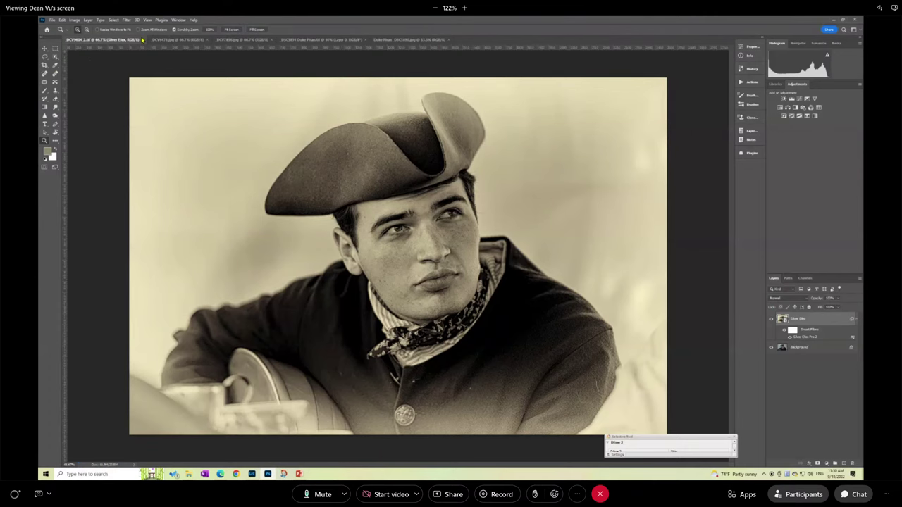
click(141, 41)
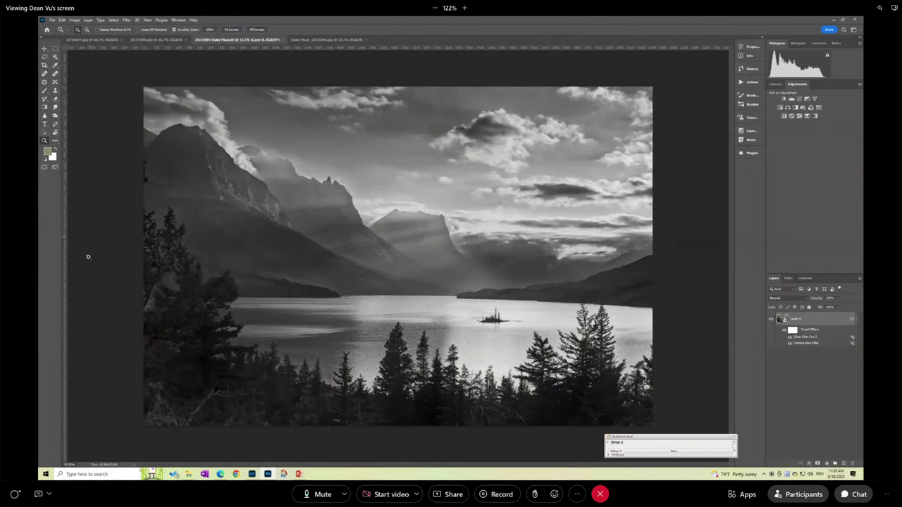
Step: Bring up the green lotus photo, duplicate its Background layer and rename the copy Cloning
click(98, 41)
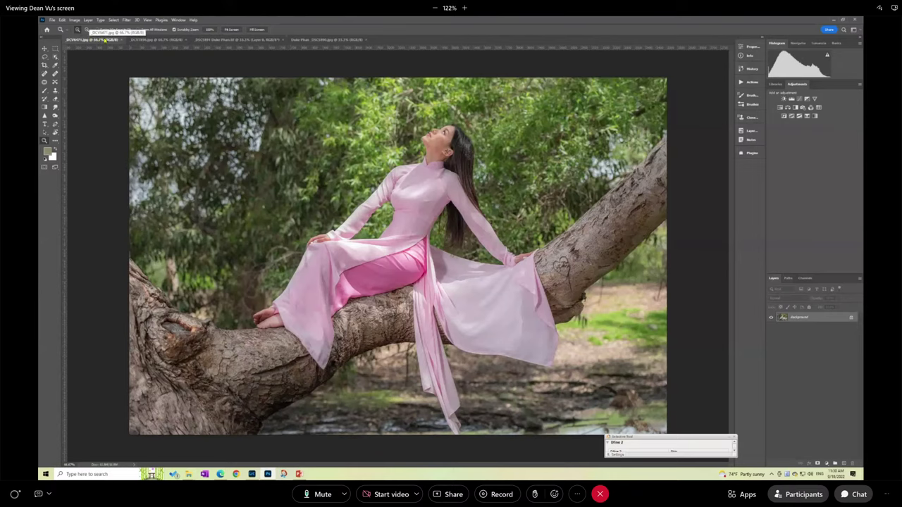
click(148, 40)
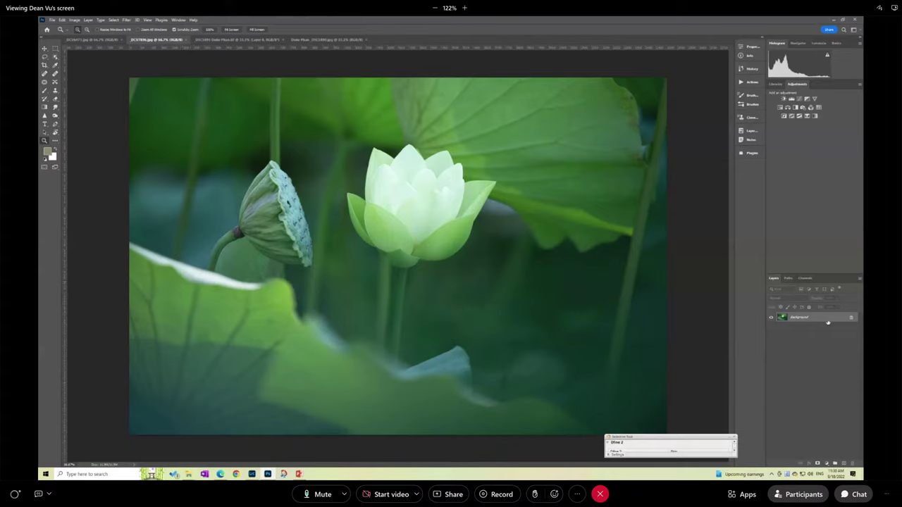
drag(822, 321, 844, 464)
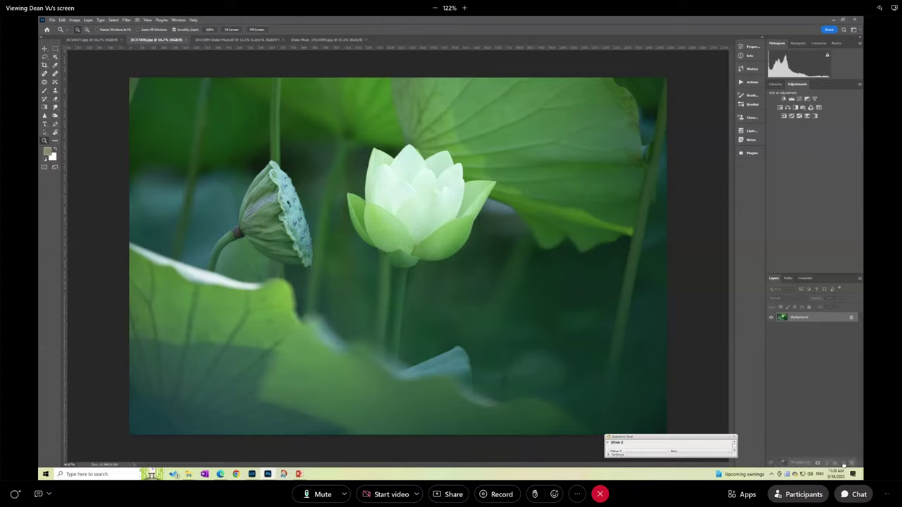
double_click(805, 318)
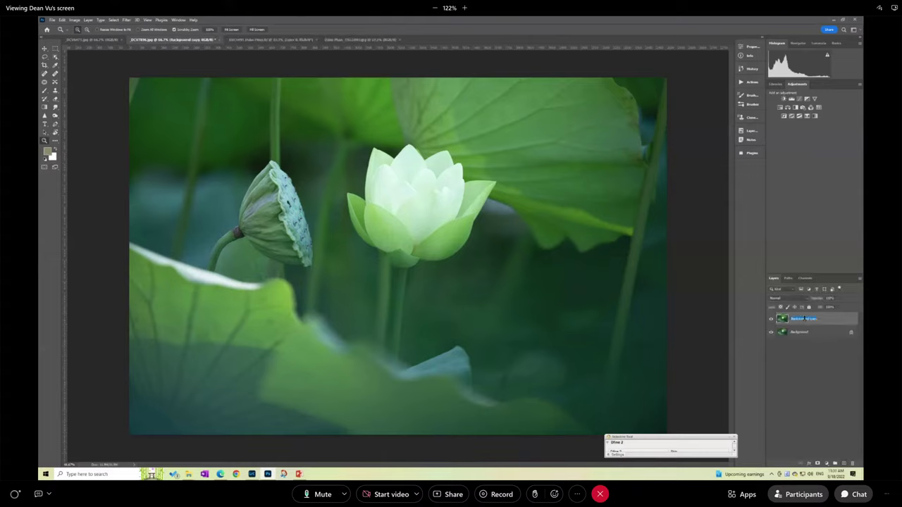
text(Done)
key(Return)
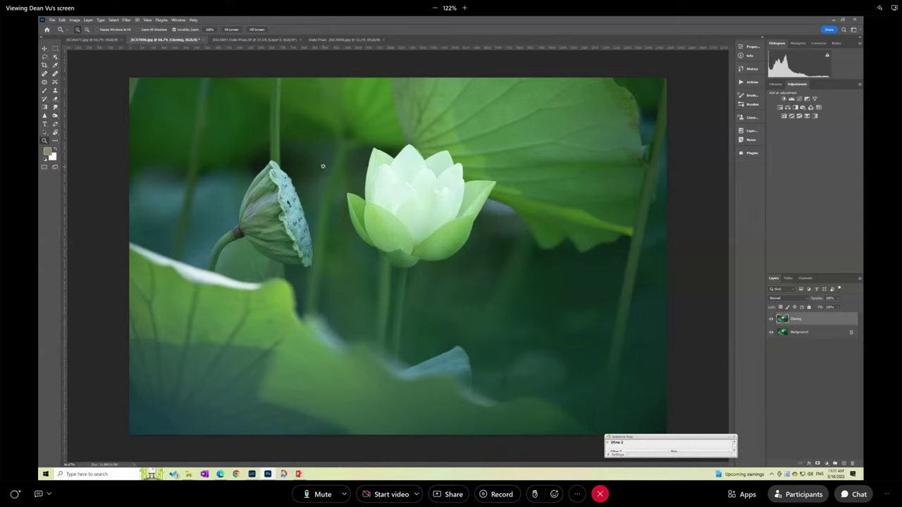
Step: Clone dark background over the base of the stem just above the tip of the seed pod with the Clone Stamp
drag(244, 108, 275, 199)
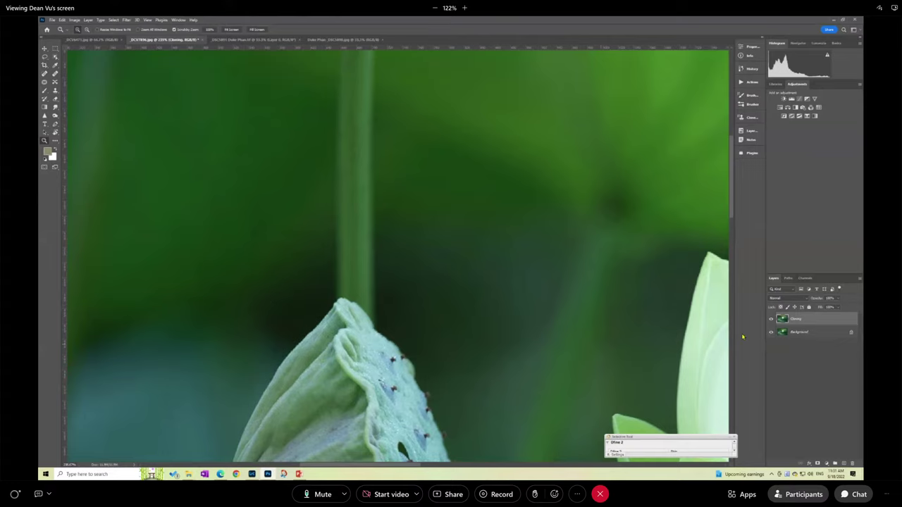
alt+click(408, 281)
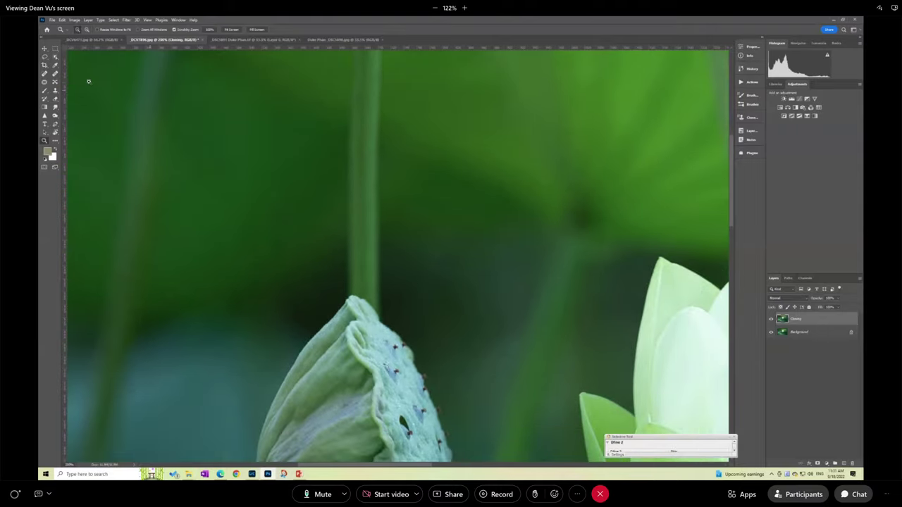
key(s)
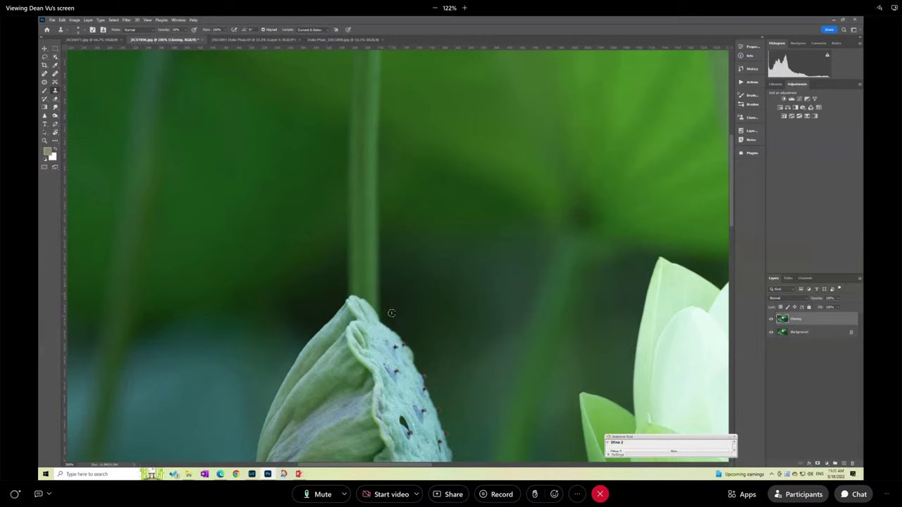
alt+click(394, 314)
click(376, 309)
click(369, 298)
alt+click(334, 296)
click(352, 291)
Step: Lasso the whole vertical stem above the seed pod, from the pod's tip up to the image's upper edge
click(43, 59)
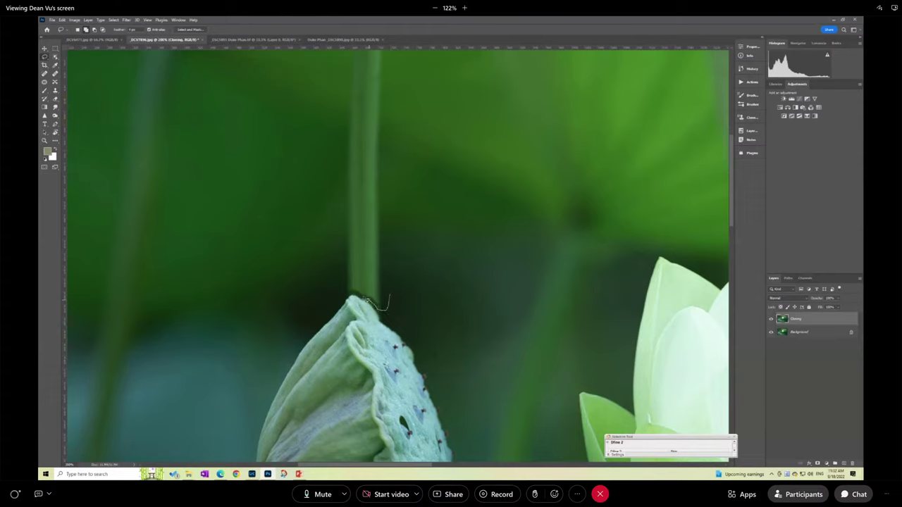
mouse_move(339, 257)
mouse_down()
mouse_move(344, 146)
mouse_move(345, 86)
mouse_up()
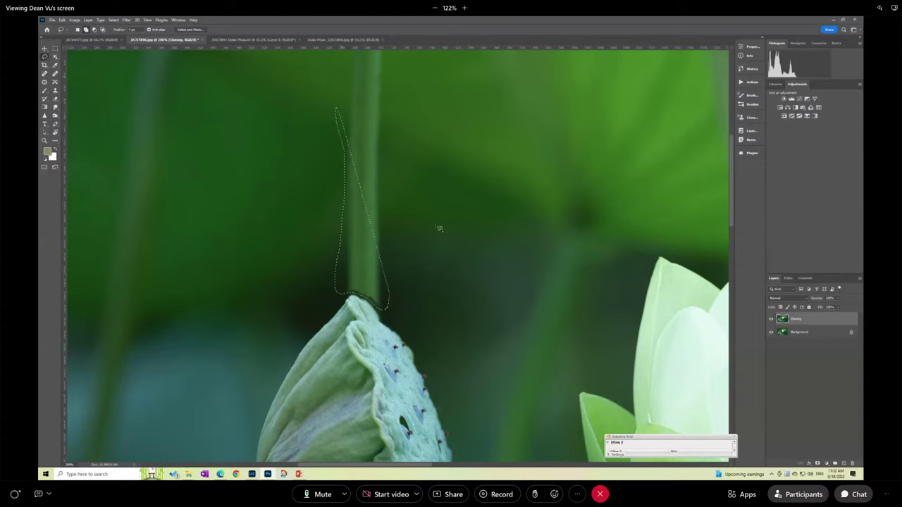
scroll(316, 112, up, 2)
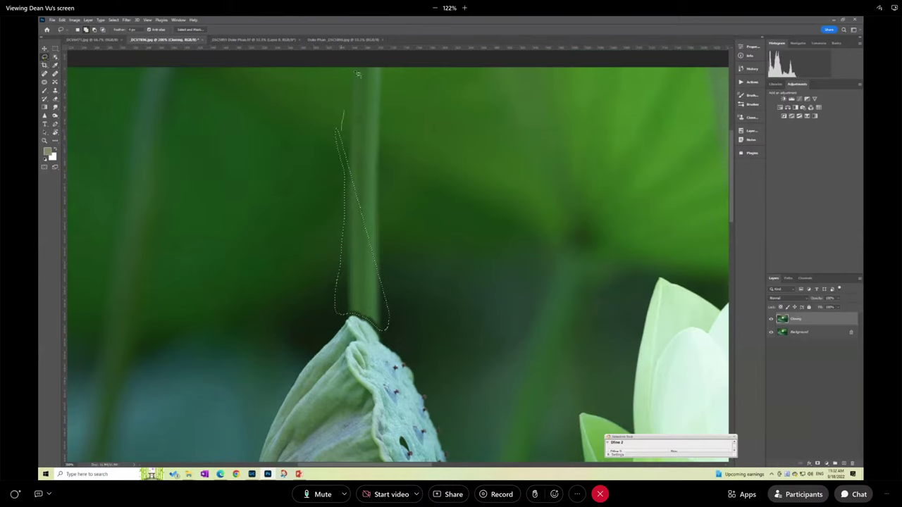
drag(404, 78, 387, 260)
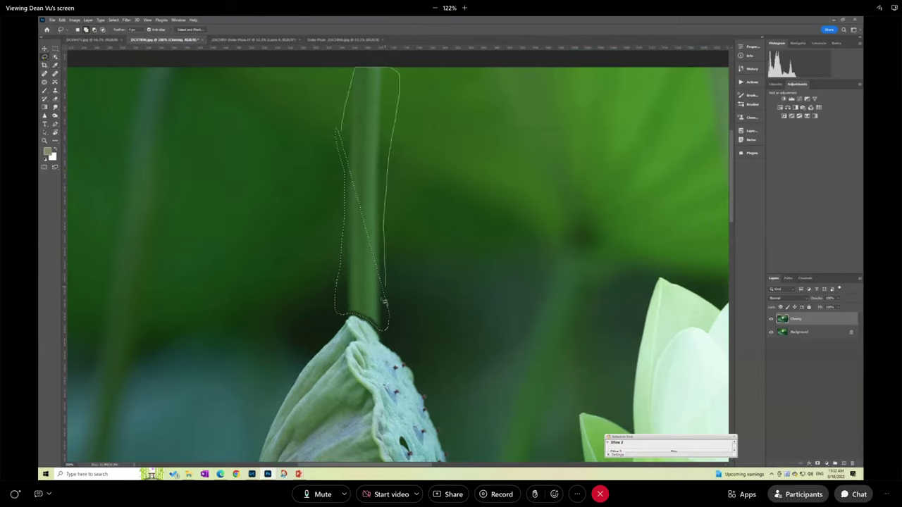
drag(384, 302, 386, 310)
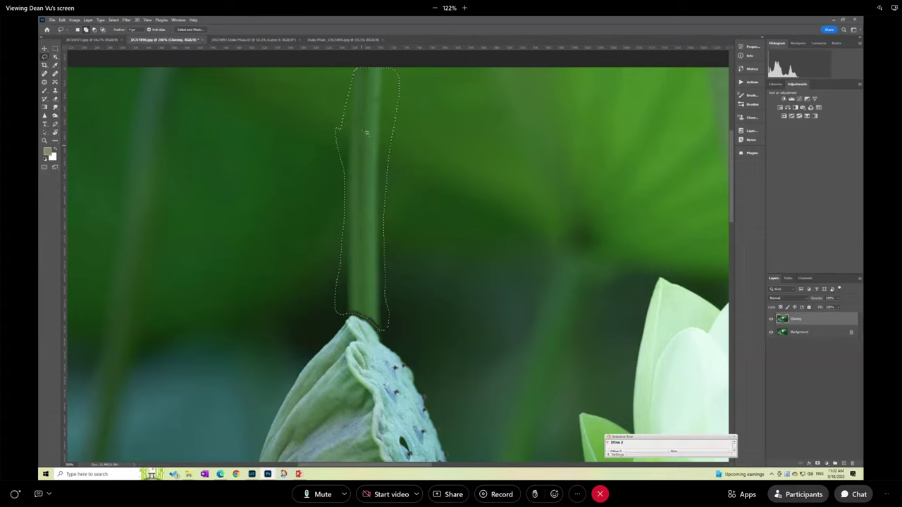
Step: Fill the selected stem with Content-Aware at Normal mode and 100% opacity, and deselect it
right_click(364, 131)
click(380, 208)
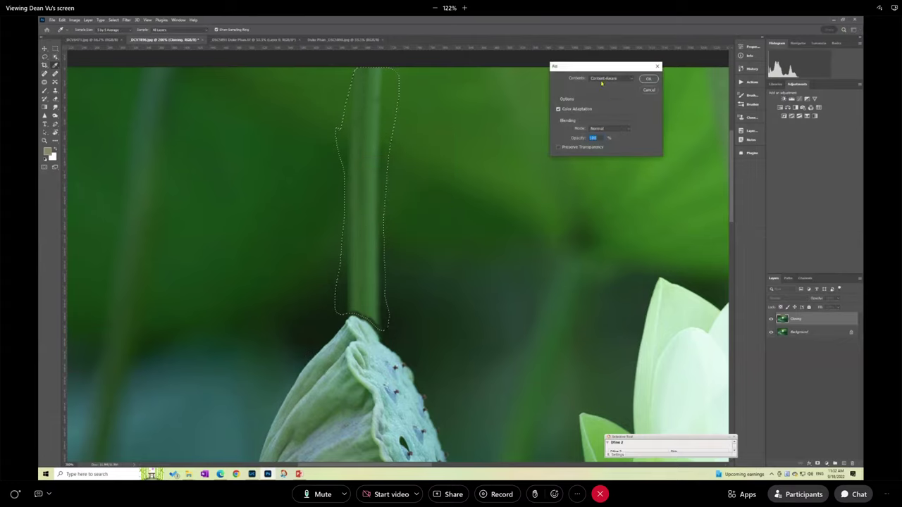
drag(592, 67, 456, 122)
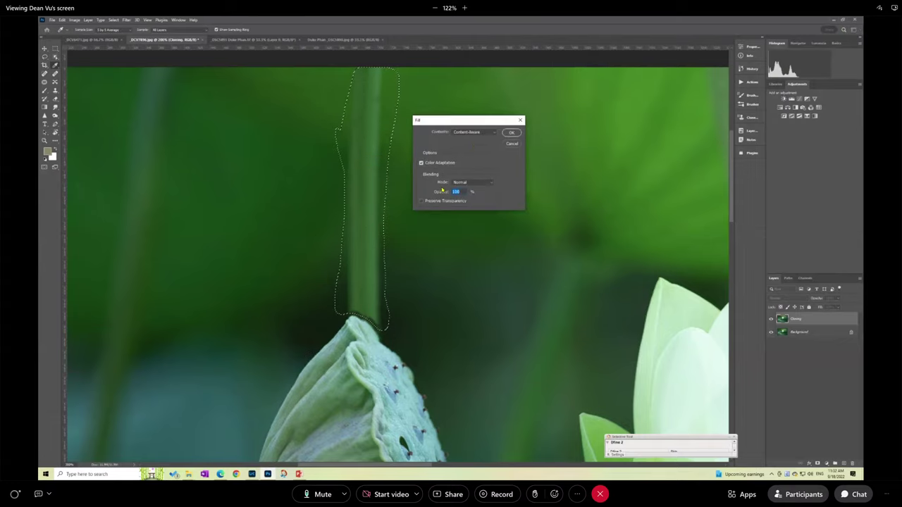
click(511, 134)
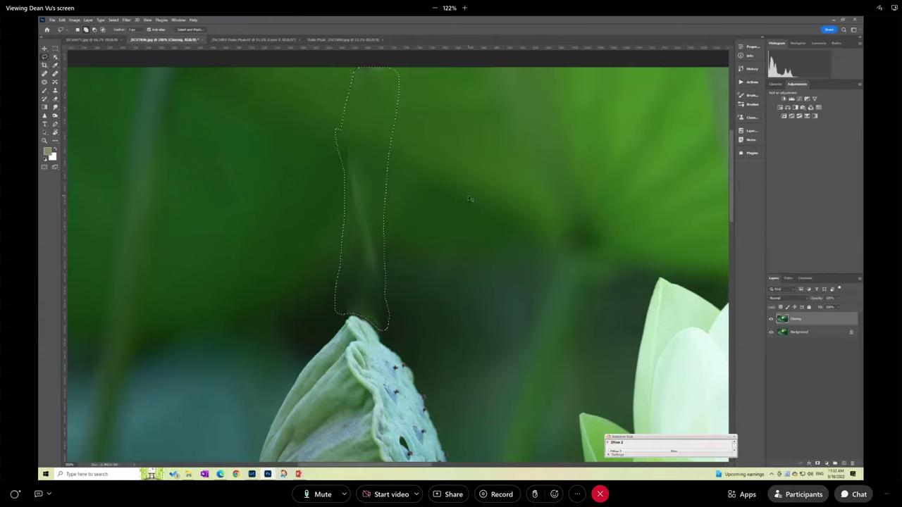
key(ctrl+d)
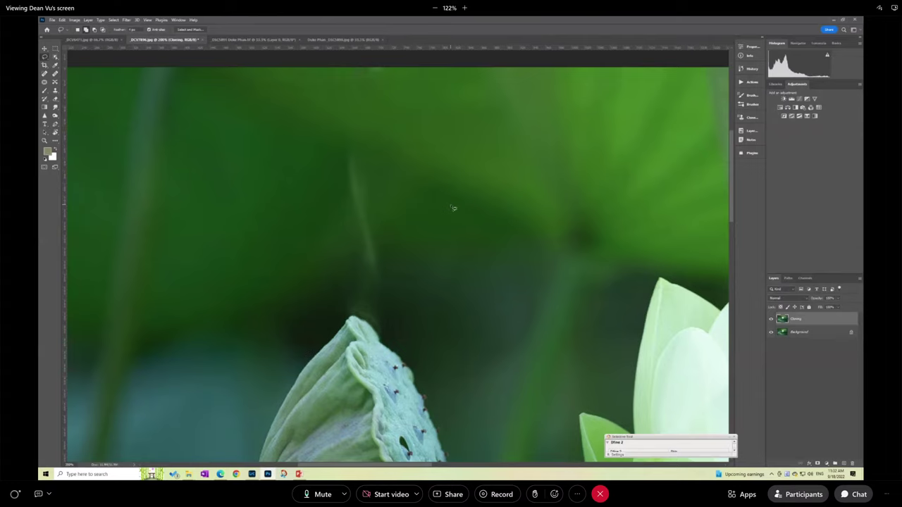
Step: Lower the Clone Stamp opacity and blend the leftover streak above the seed pod into the green background
key(s)
mouse_move(416, 226)
mouse_down()
mouse_move(432, 224)
mouse_move(427, 240)
mouse_move(419, 238)
mouse_up()
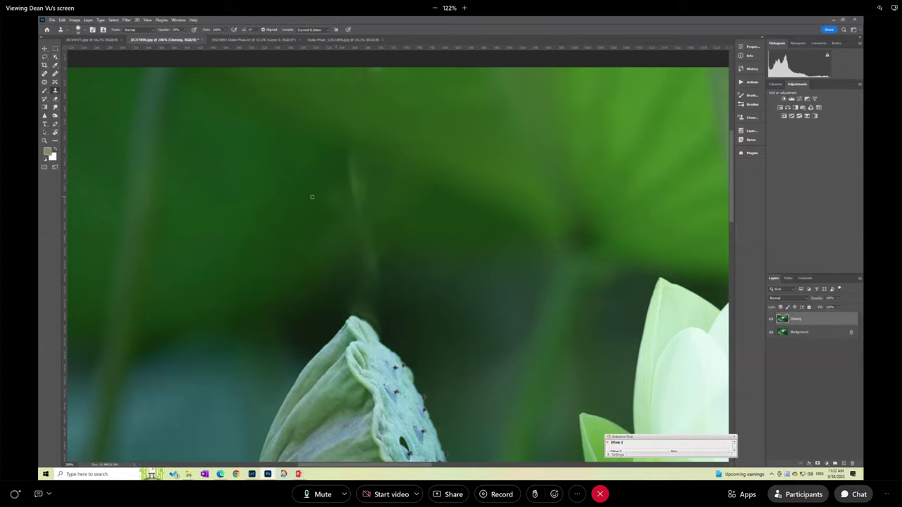
click(184, 40)
click(322, 133)
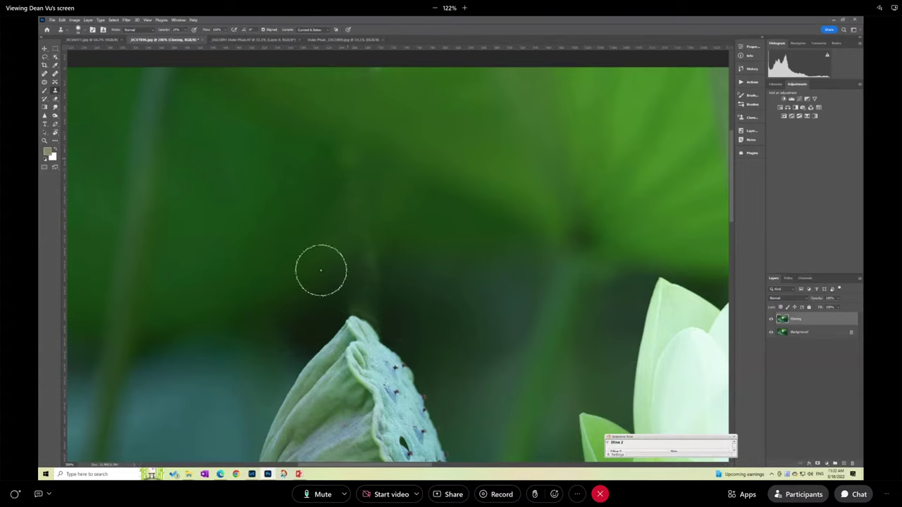
click(372, 255)
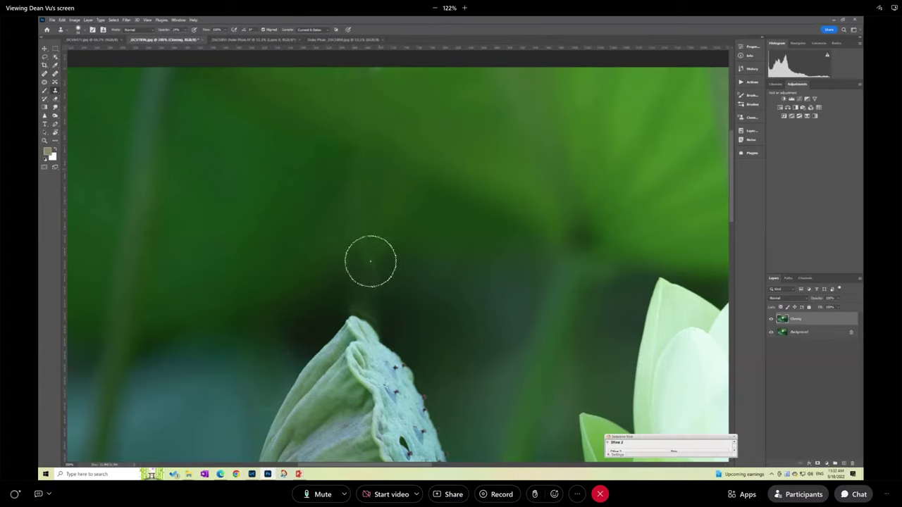
click(445, 284)
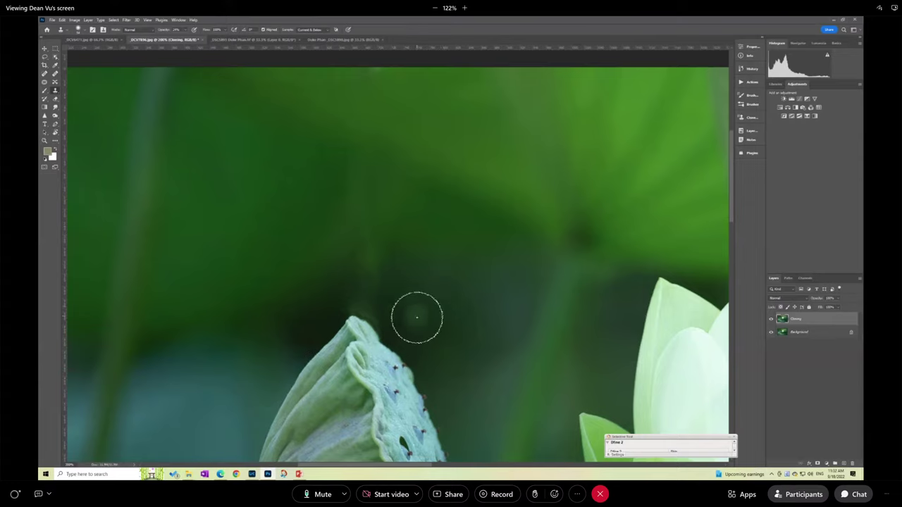
drag(421, 316, 407, 315)
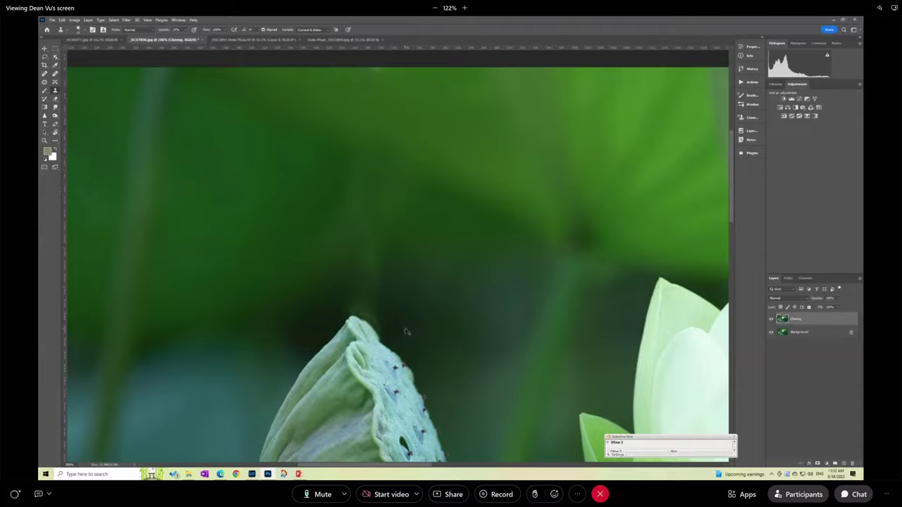
Step: Clone background along the edge of the seed pod's tip to clean up the remaining light fringe
key(ctrl+plus)
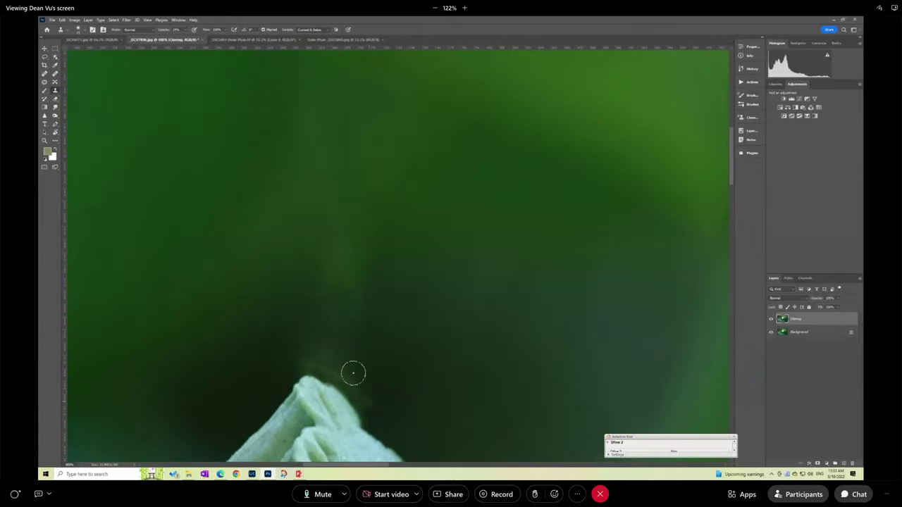
click(362, 399)
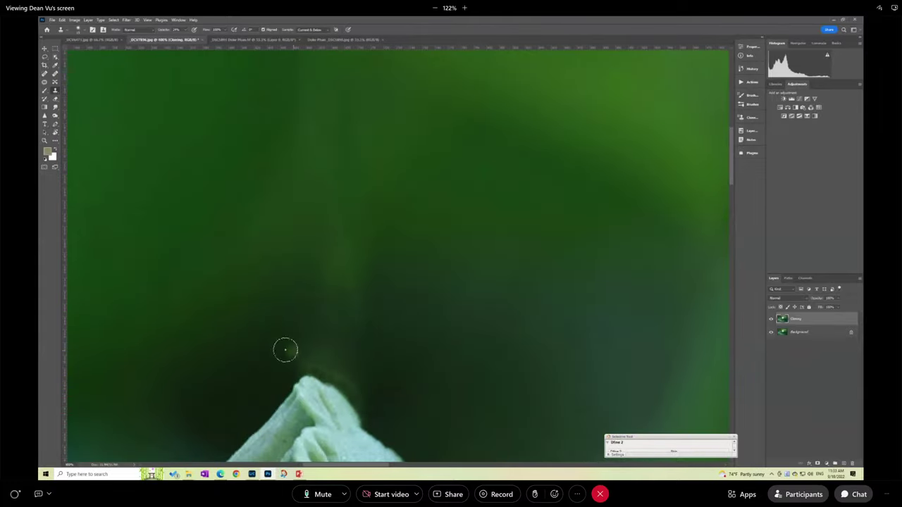
click(369, 387)
Step: Raise the Clone Stamp opacity, adjust the brush and clone dark background over the last stem traces around the seed pod's tip
right_click(401, 308)
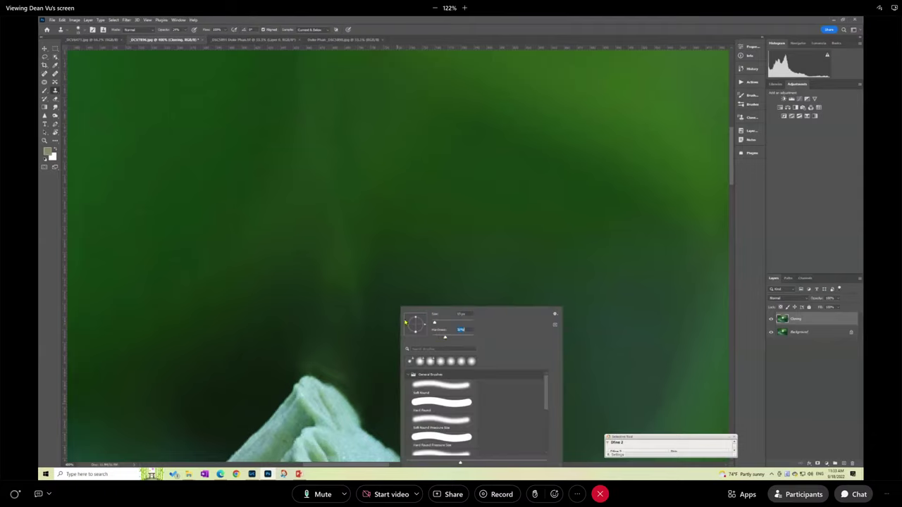
key(Return)
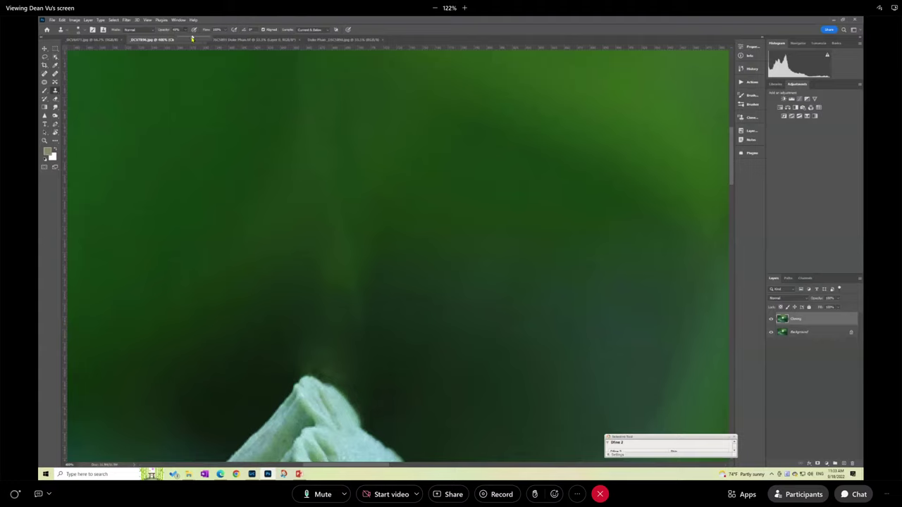
click(290, 365)
drag(277, 358, 350, 377)
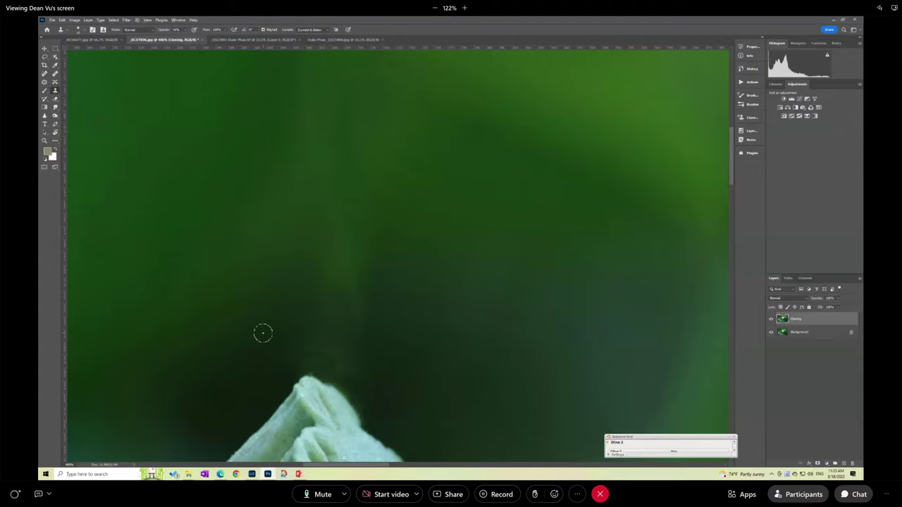
alt+click(257, 336)
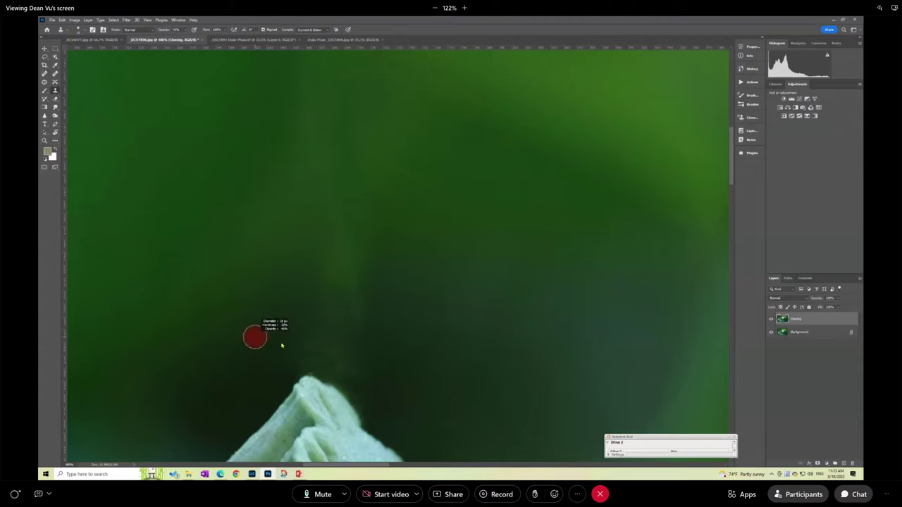
click(268, 317)
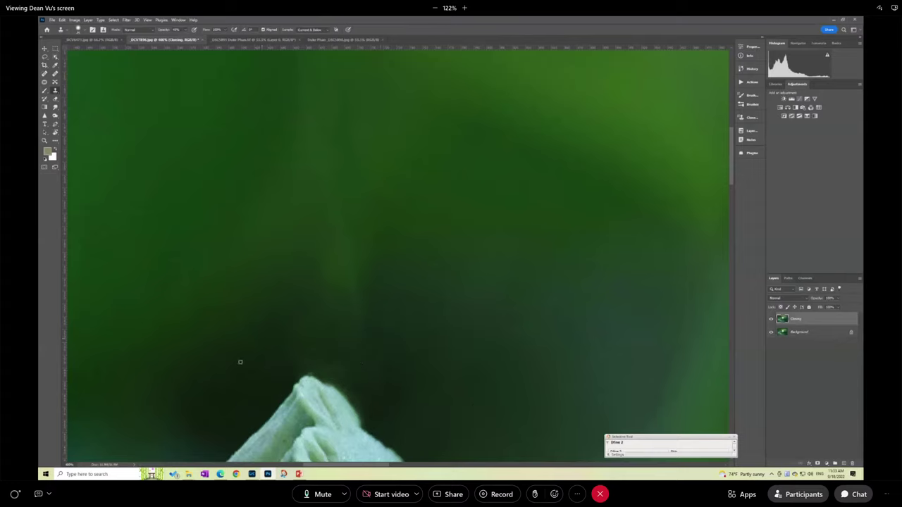
alt+click(403, 380)
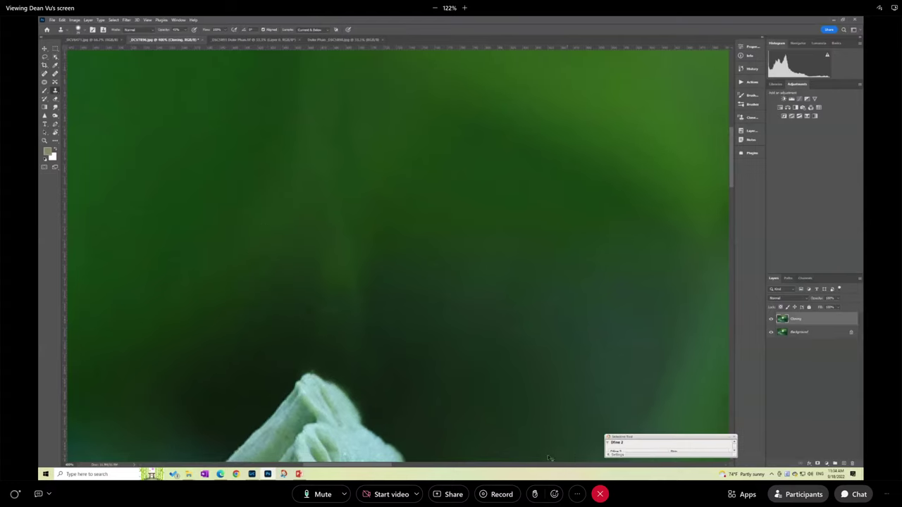
key(ctrl+minus)
key(ctrl+minus)
key(ctrl+minus)
key(ctrl+minus)
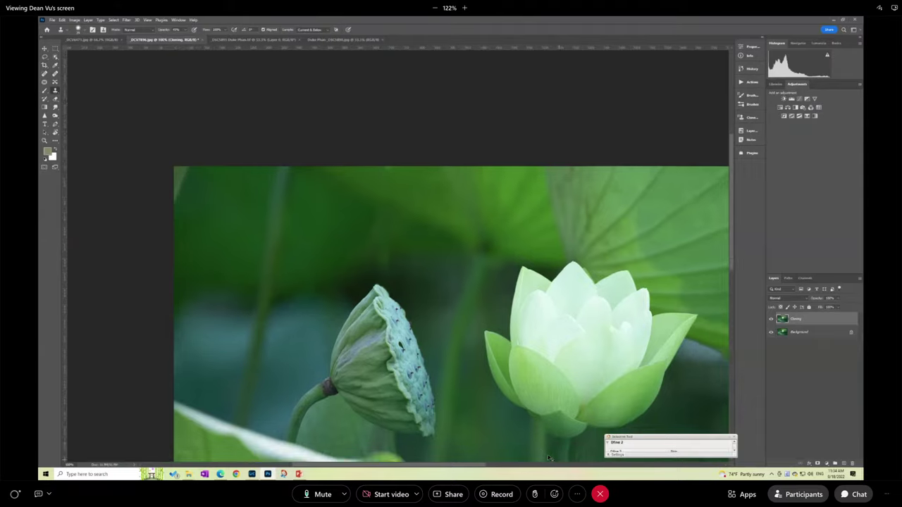
Step: Clone green background over the remaining faint streaks above the seed pod using a larger Clone Stamp brush
key(ctrl+plus)
key(ctrl+plus)
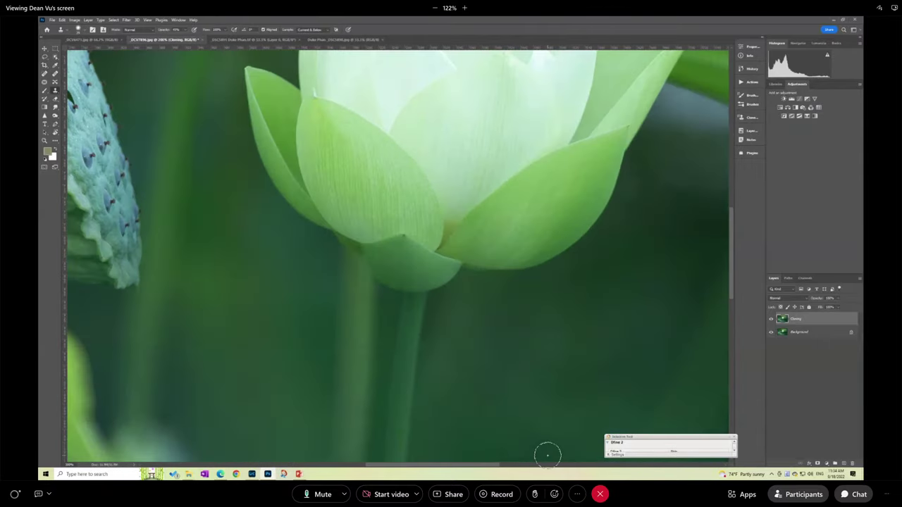
drag(321, 422, 376, 401)
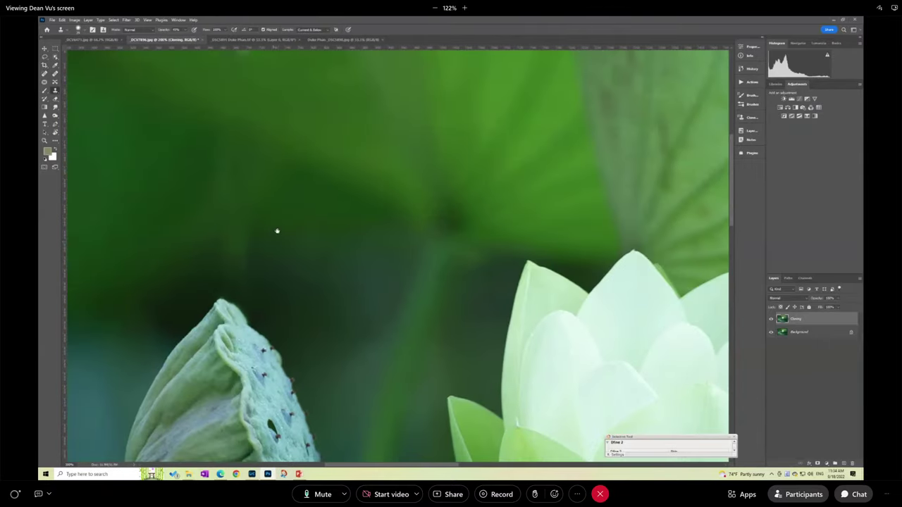
drag(290, 226, 330, 254)
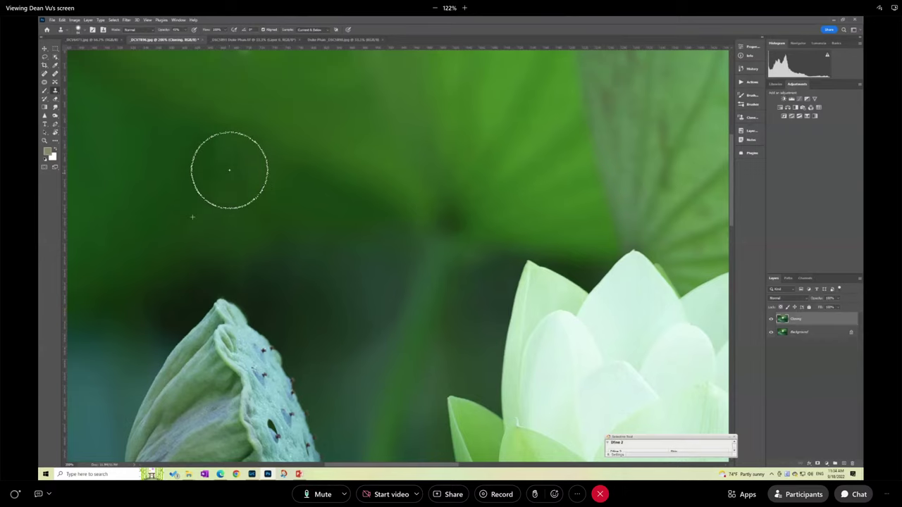
key(ctrl+0)
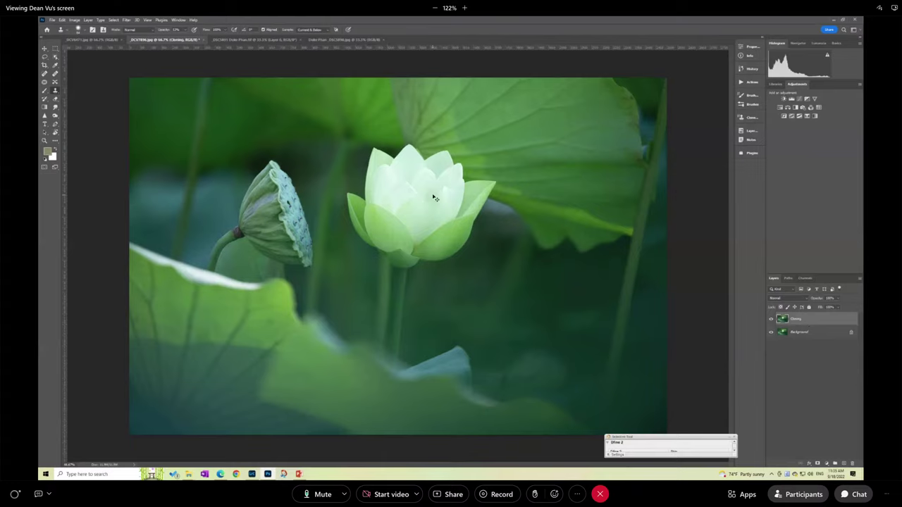
scroll(433, 194, up, 5)
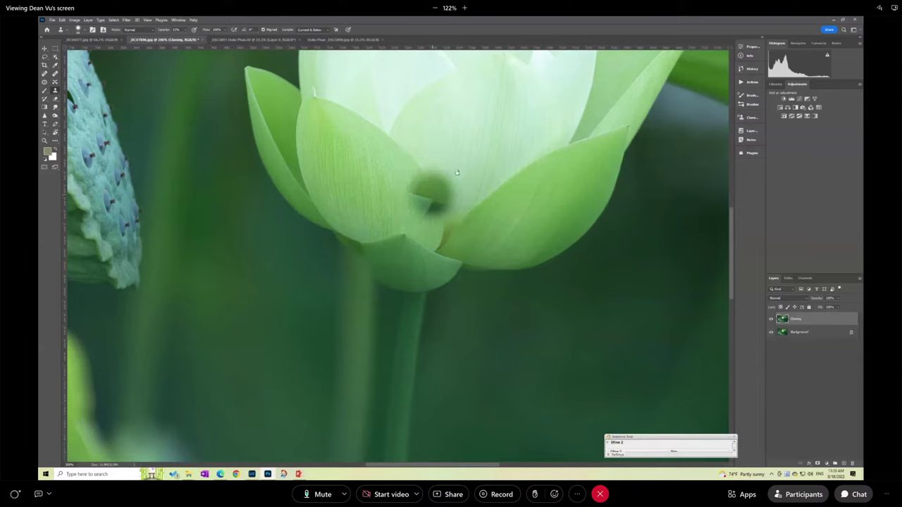
click(433, 194)
scroll(405, 339, down, 5)
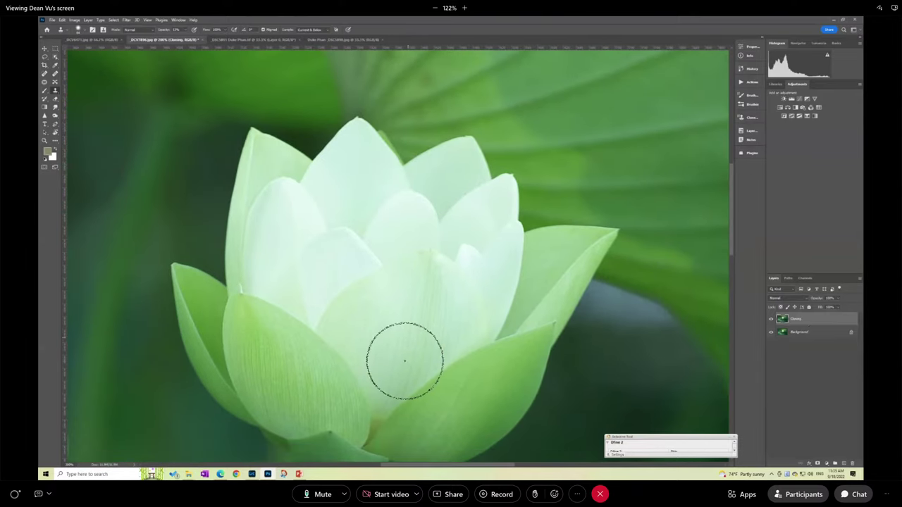
click(406, 355)
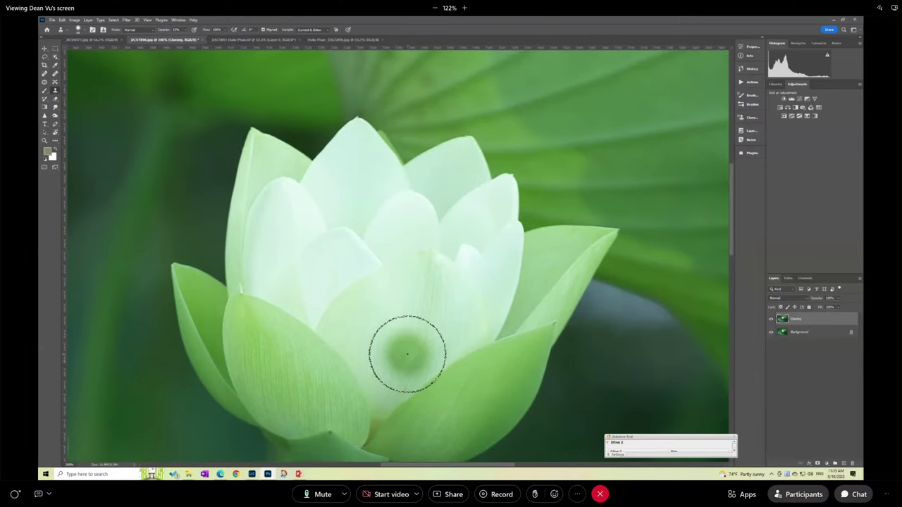
key(ctrl+z)
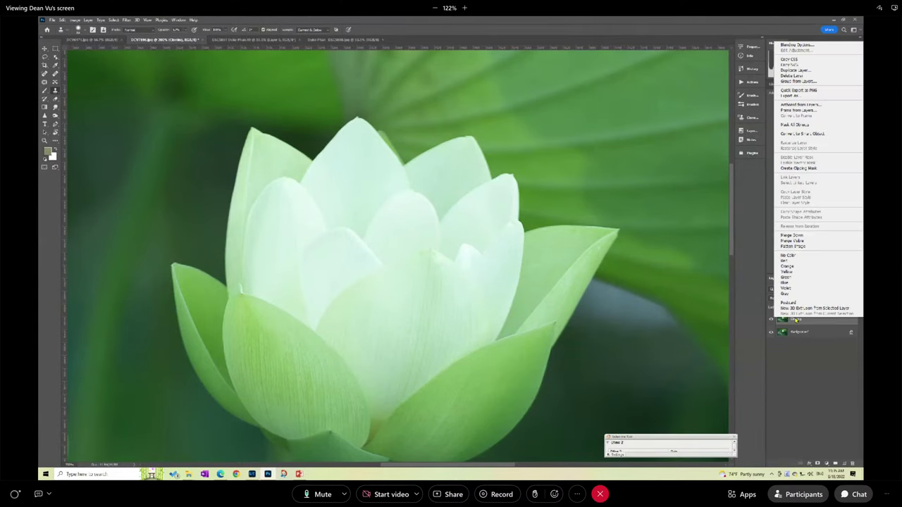
click(804, 134)
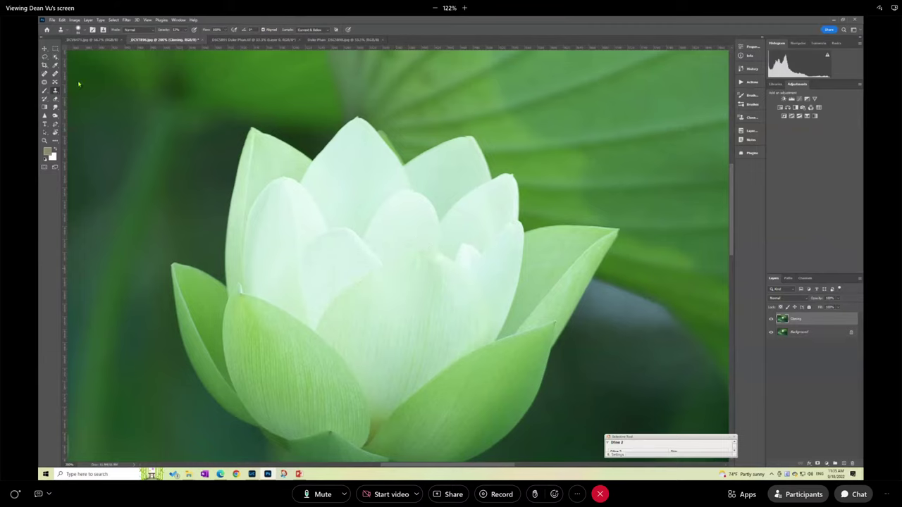
Step: Select the white lotus flower with the Object Selection tool by loosely outlining its petals in Lasso mode
click(56, 57)
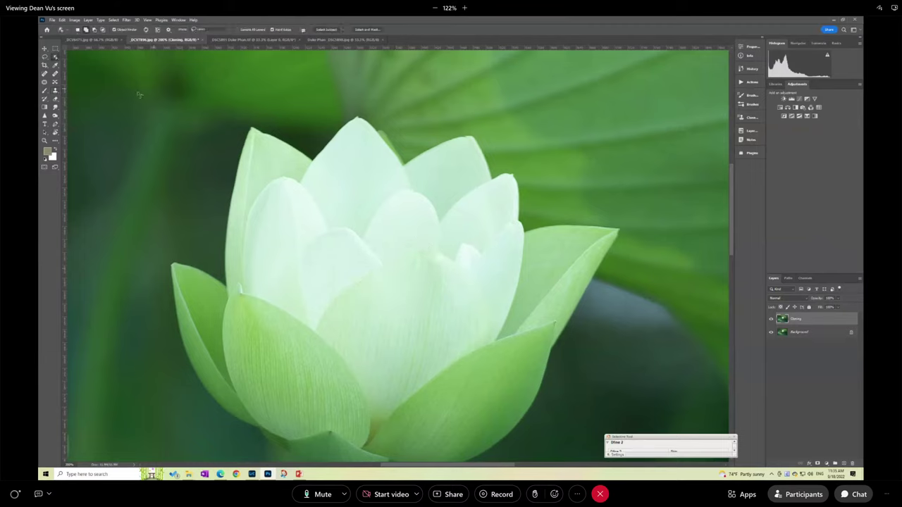
drag(121, 73, 431, 407)
mouse_move(647, 345)
mouse_down()
mouse_move(526, 158)
mouse_move(402, 73)
mouse_move(249, 69)
mouse_move(106, 103)
mouse_up()
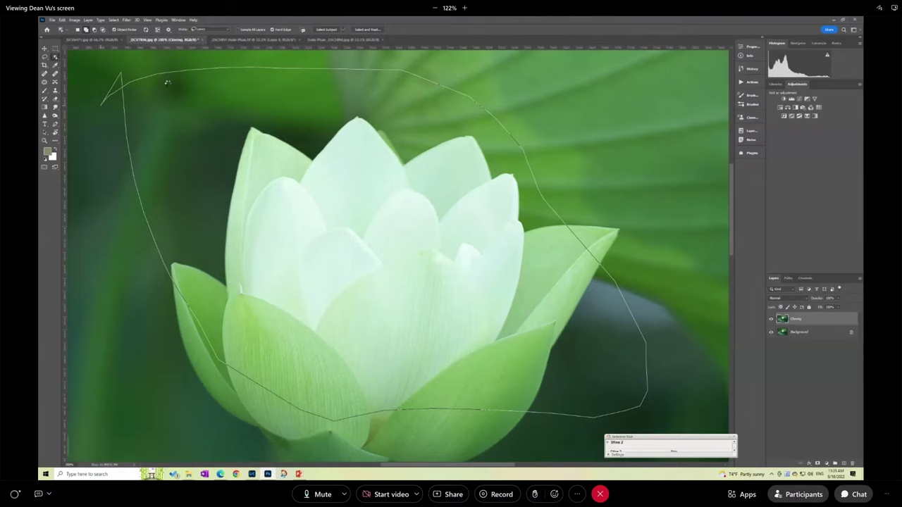
key(ctrl+minus)
key(ctrl+minus)
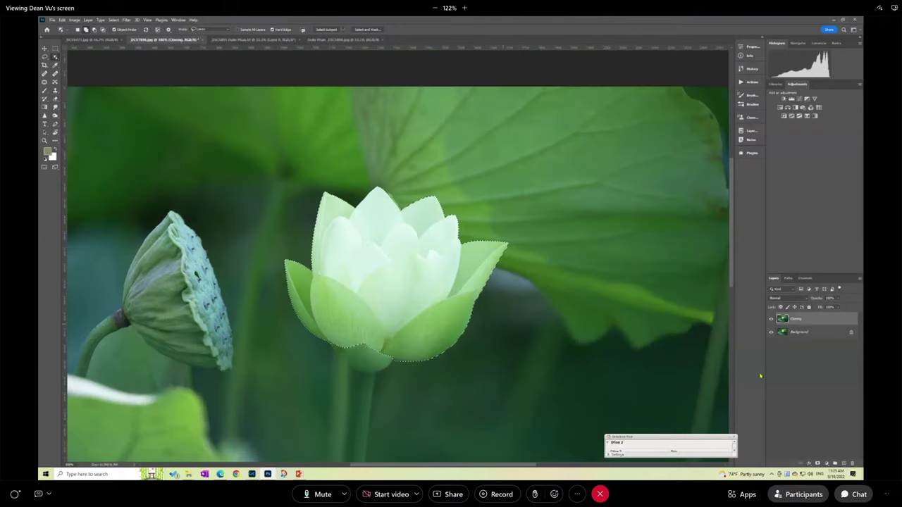
Step: Add a Curves adjustment masked to the selected flower, lowering the white point and pulling the upper curve down slightly to darken it
click(826, 465)
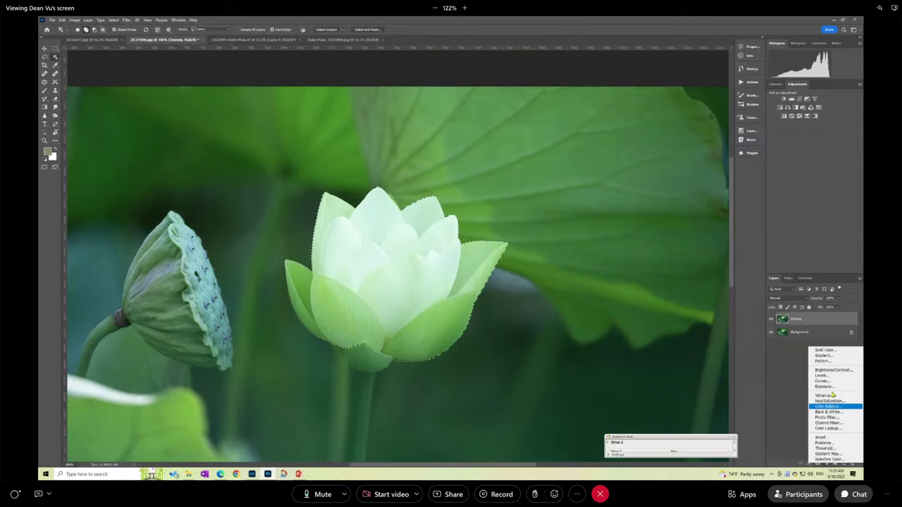
click(832, 384)
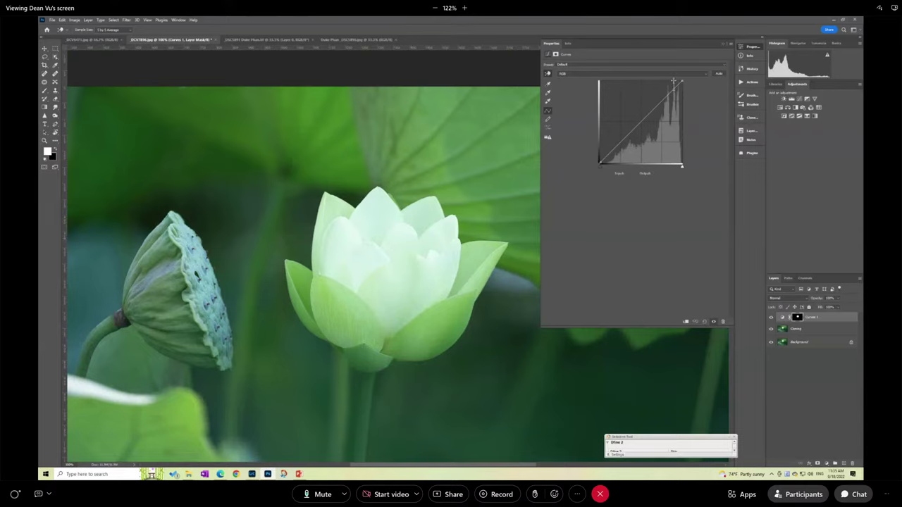
drag(680, 82, 687, 101)
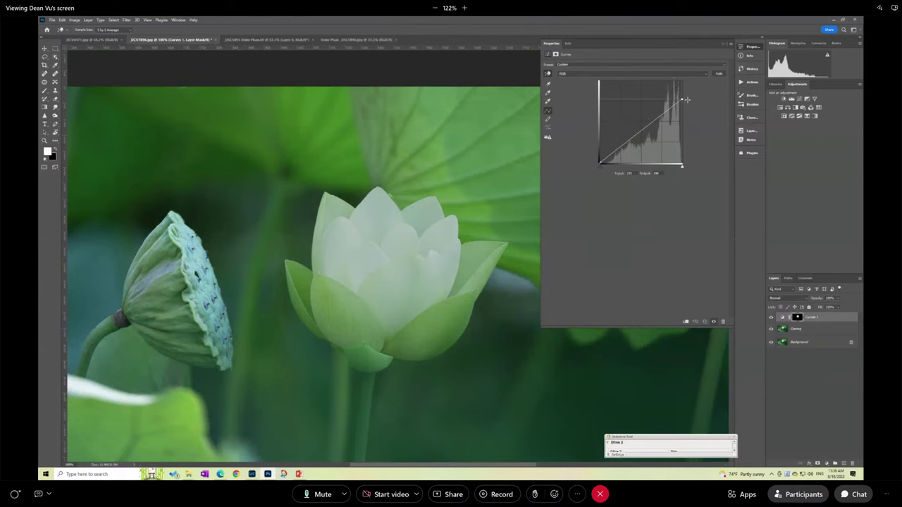
drag(668, 110, 668, 114)
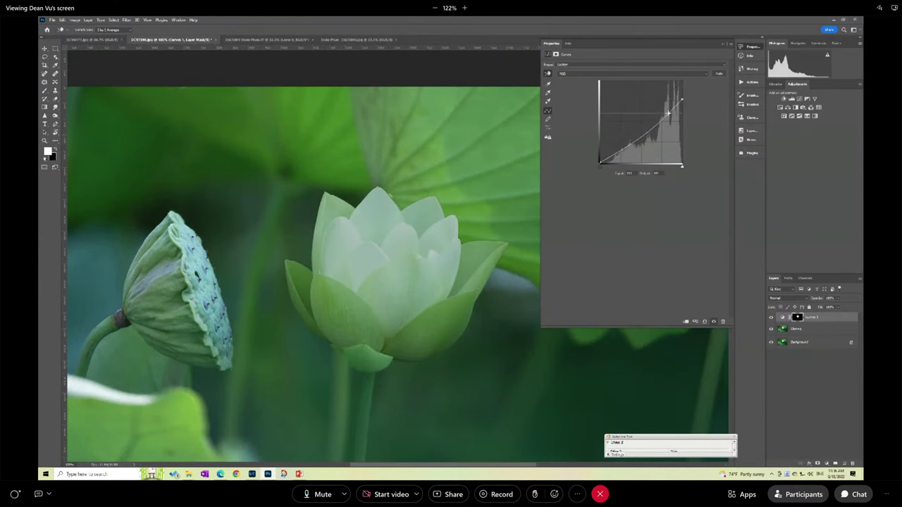
click(723, 43)
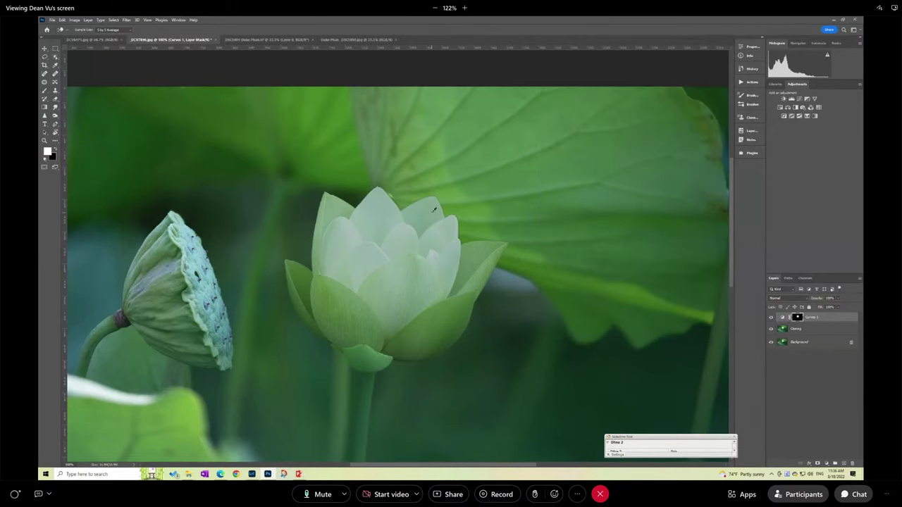
Step: Paint black with a small brush on the Curves mask beside the tall back petal, over the bright green sliver
key(ctrl+plus)
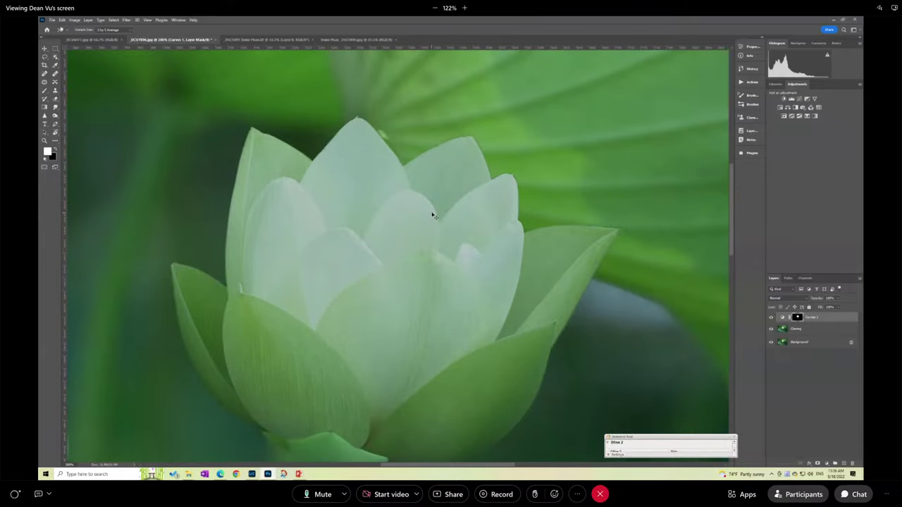
key(ctrl+plus)
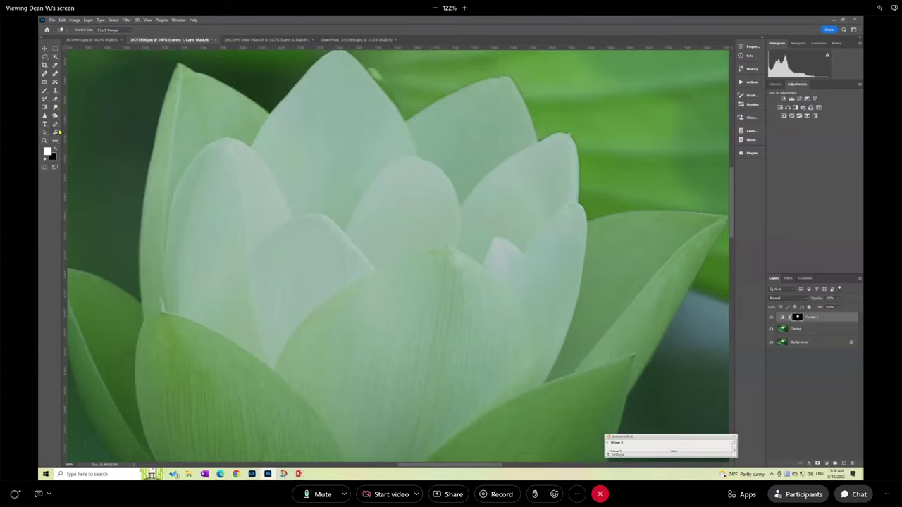
key(b)
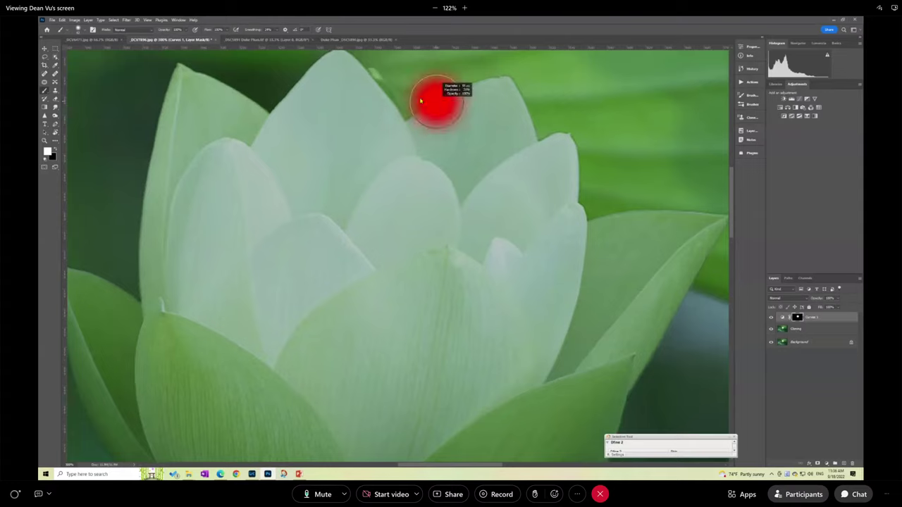
drag(423, 88, 415, 89)
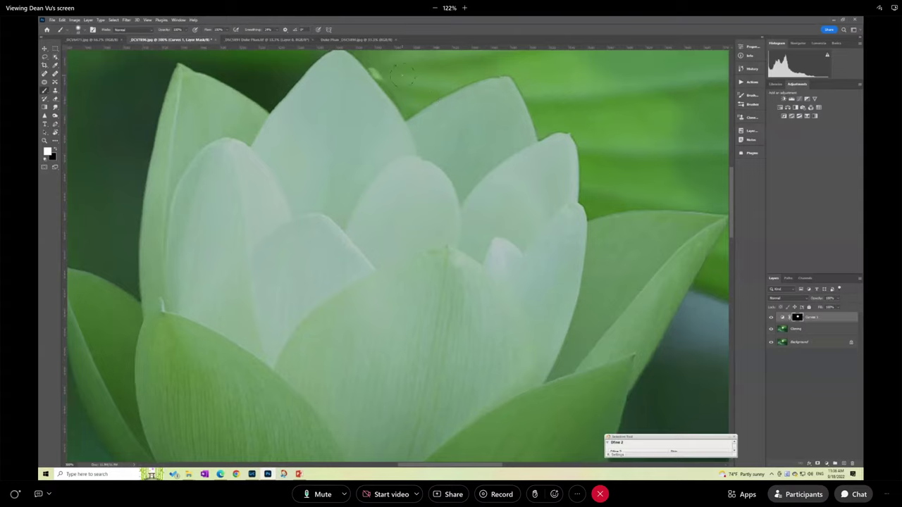
click(52, 156)
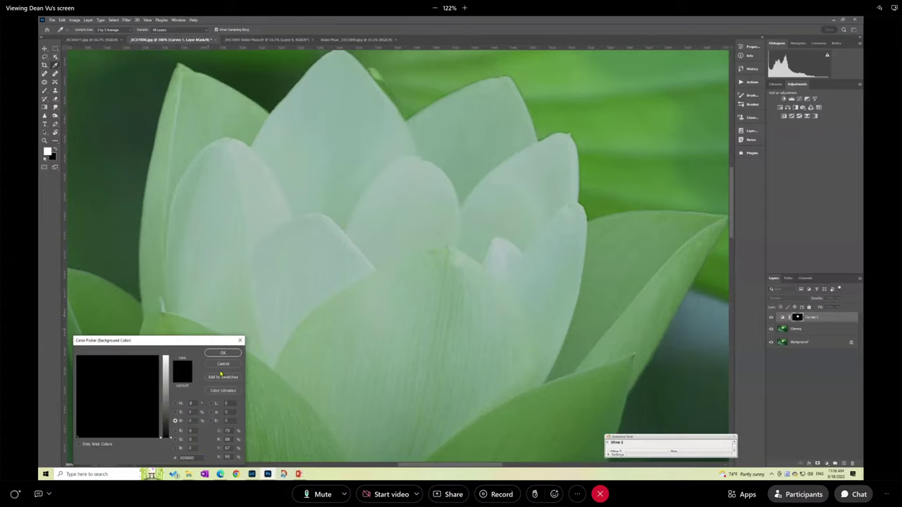
click(223, 365)
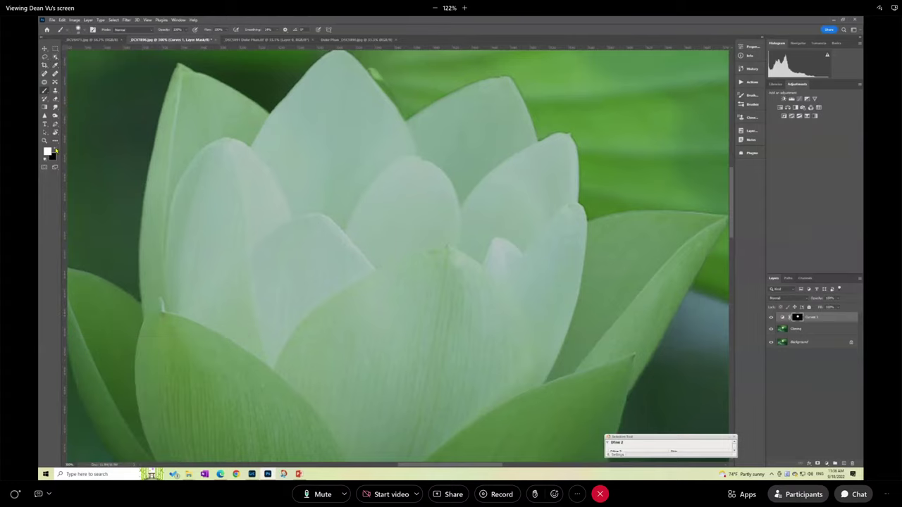
click(57, 150)
right_click(392, 84)
click(382, 75)
key(ctrl+minus)
key(ctrl+minus)
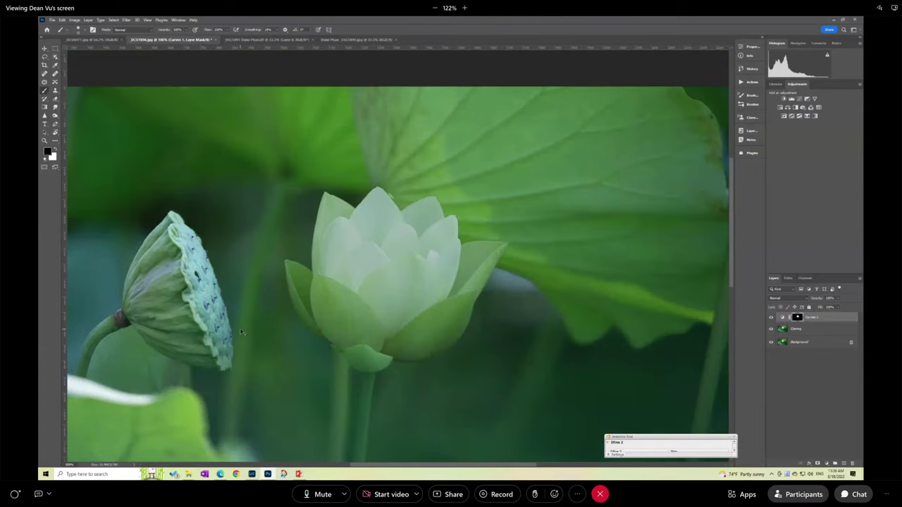
Step: Examine the edge of the Curves layer mask along the petal tips, both on its own and over the photo
key(ctrl+plus)
key(ctrl+plus)
key(ctrl+plus)
key(ctrl+plus)
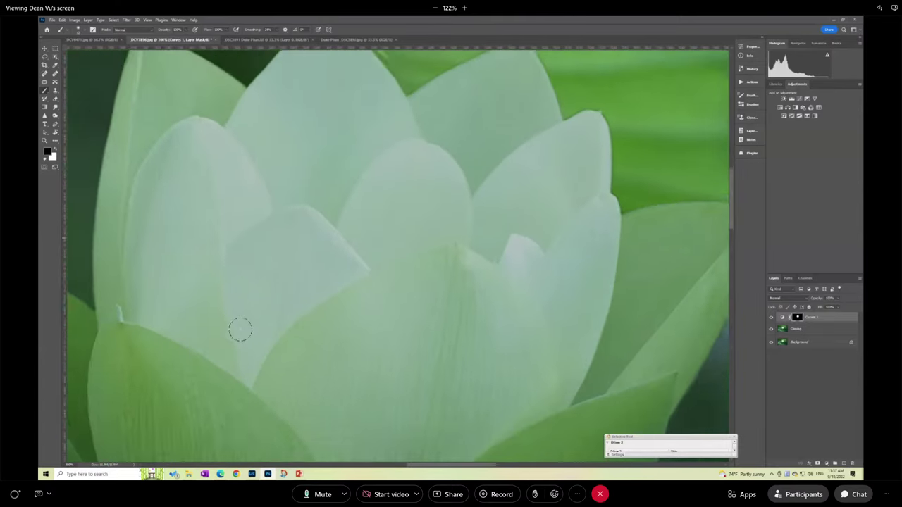
scroll(419, 252, up, 5)
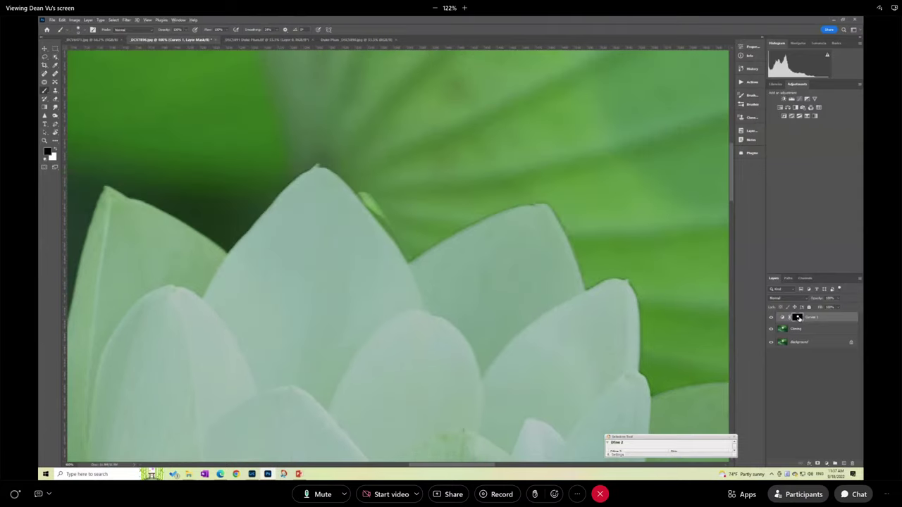
alt+click(797, 317)
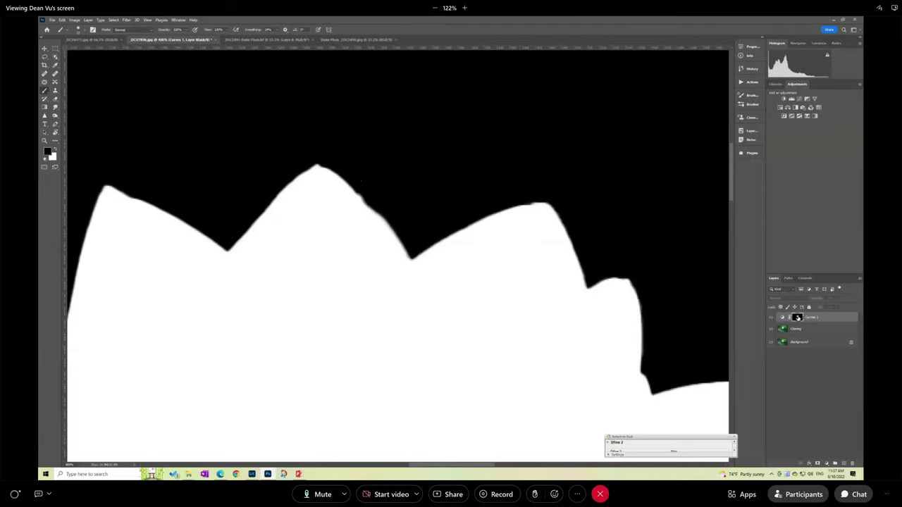
alt+click(797, 318)
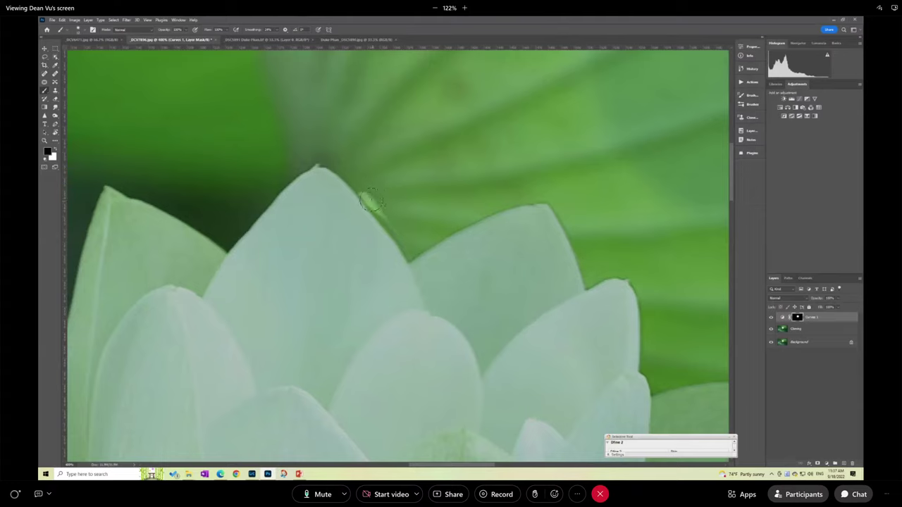
key(ctrl+minus)
key(ctrl+minus)
key(ctrl+minus)
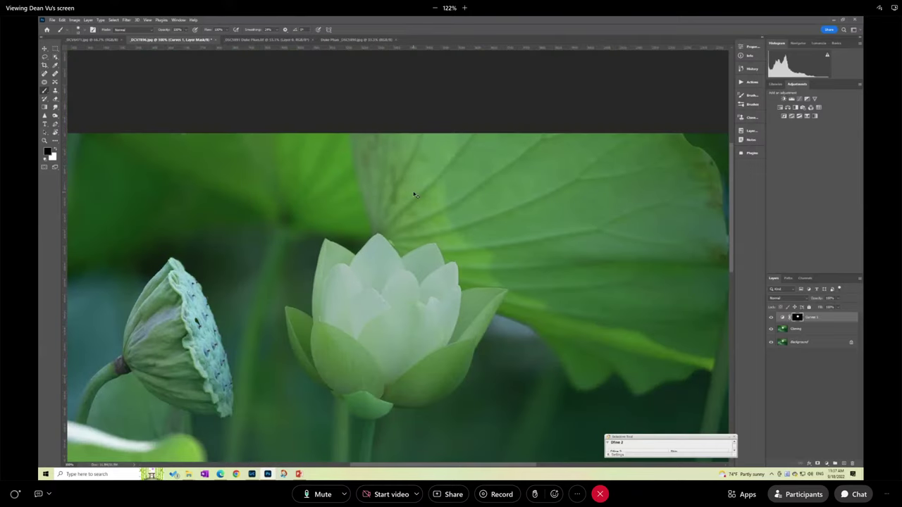
key(ctrl+minus)
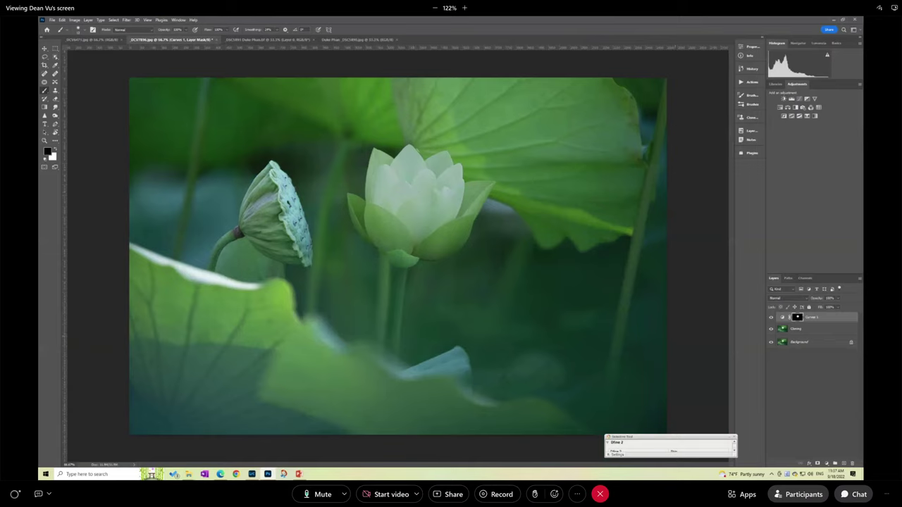
Step: Stamp all visible layers into a new layer above the Curves adjustment and rename it Silver Efex
click(825, 331)
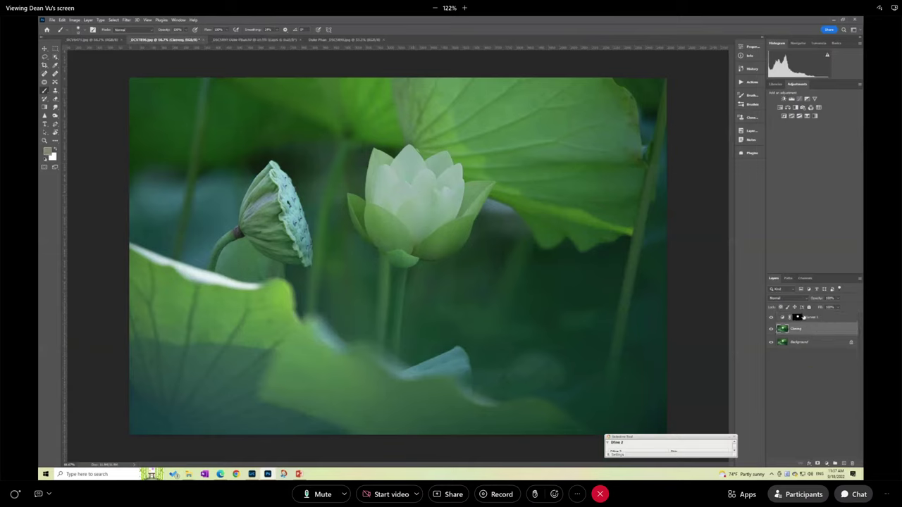
click(821, 318)
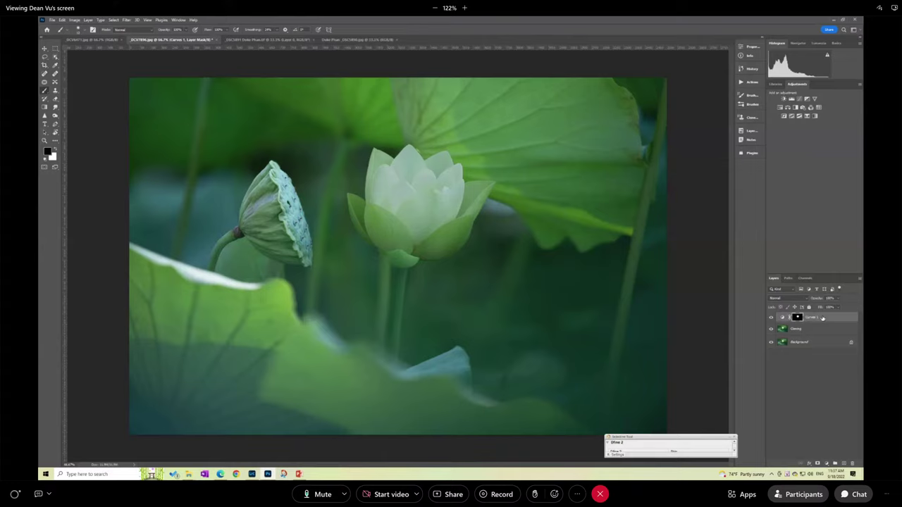
key(ctrl+shift+alt+e)
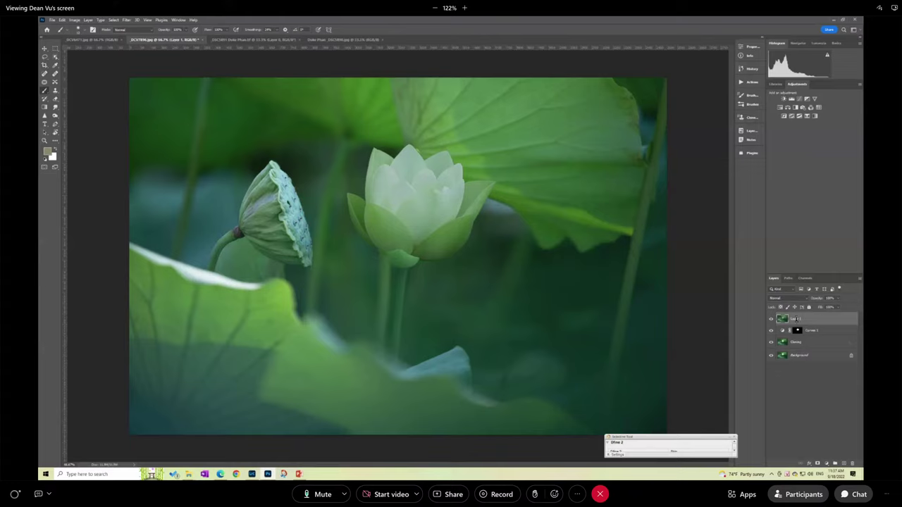
double_click(795, 319)
key(BackSpace)
text(Dfine)
key(Return)
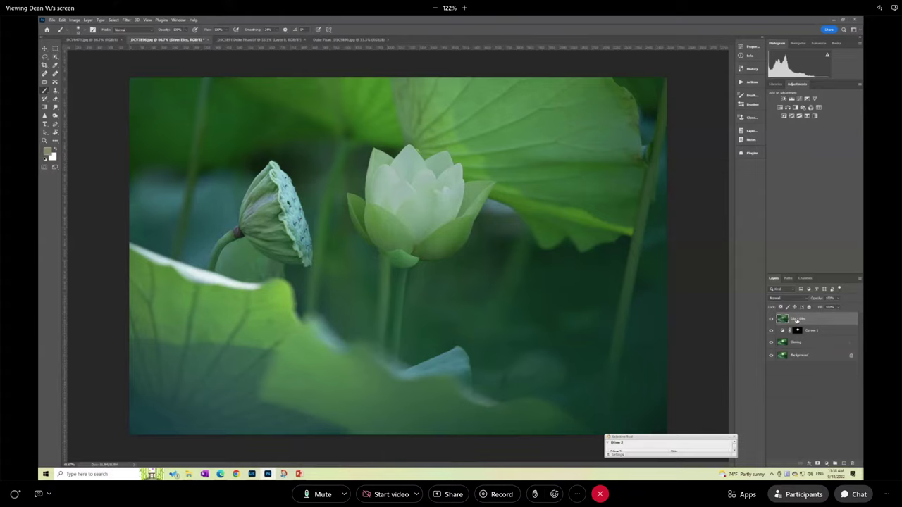
Step: Convert the Silver Efex layer to a smart object
right_click(797, 321)
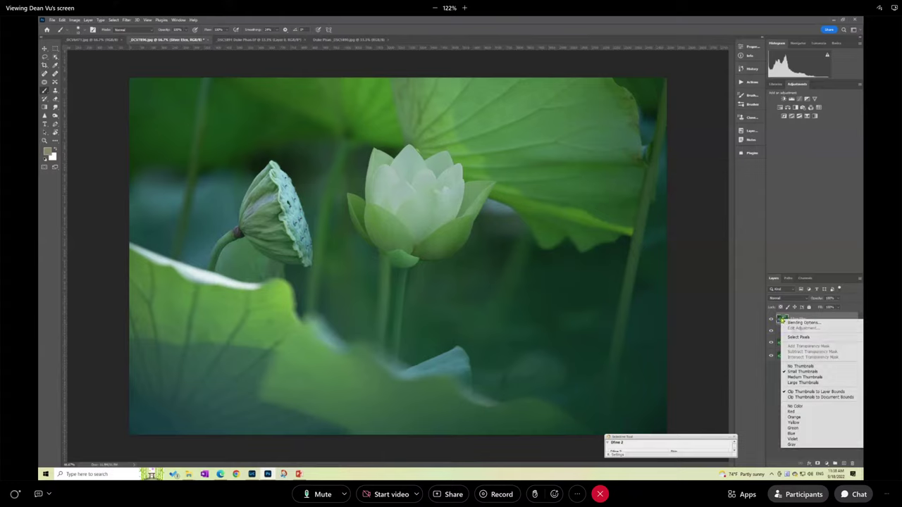
click(814, 241)
right_click(810, 319)
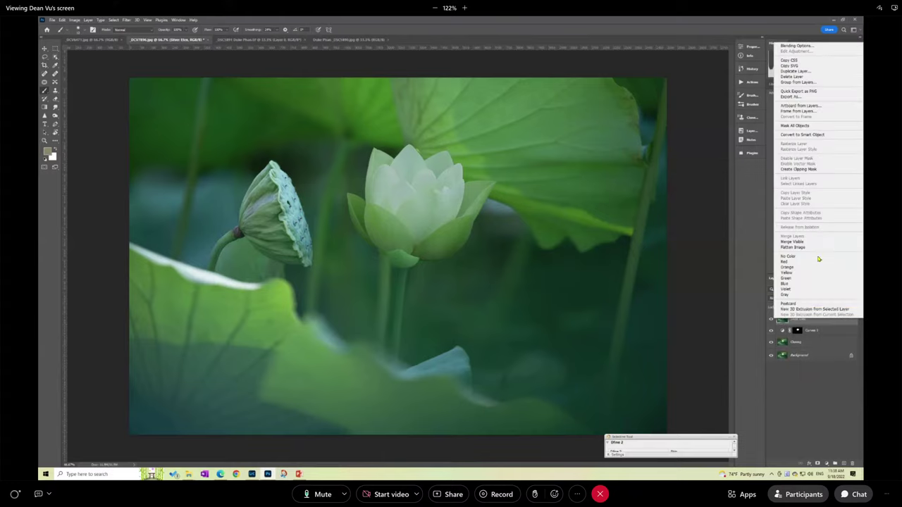
click(804, 134)
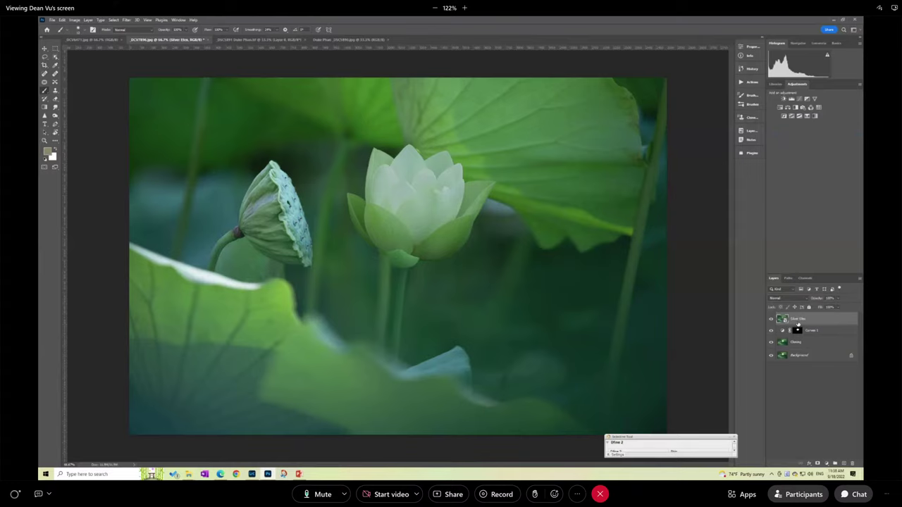
Step: Open the Silver Efex layer in the Nik Collection filter Silver Efex Pro 2
click(125, 19)
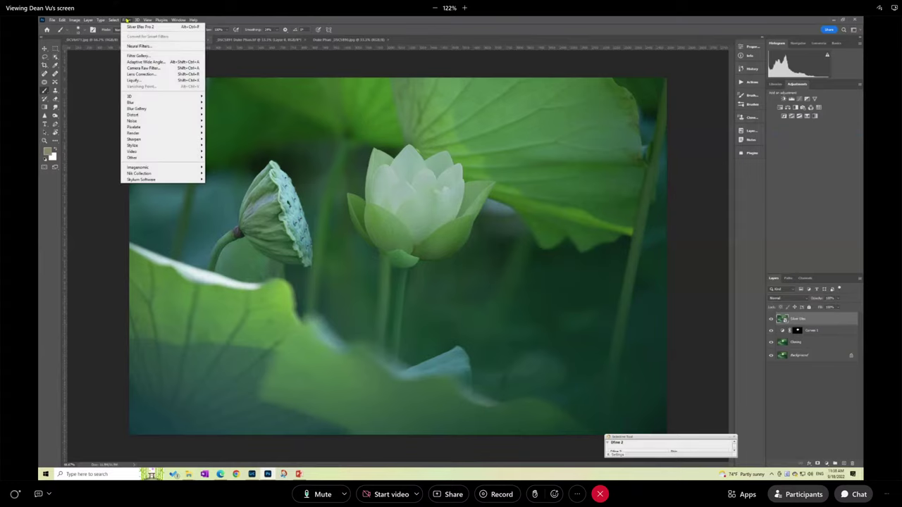
mouse_move(139, 176)
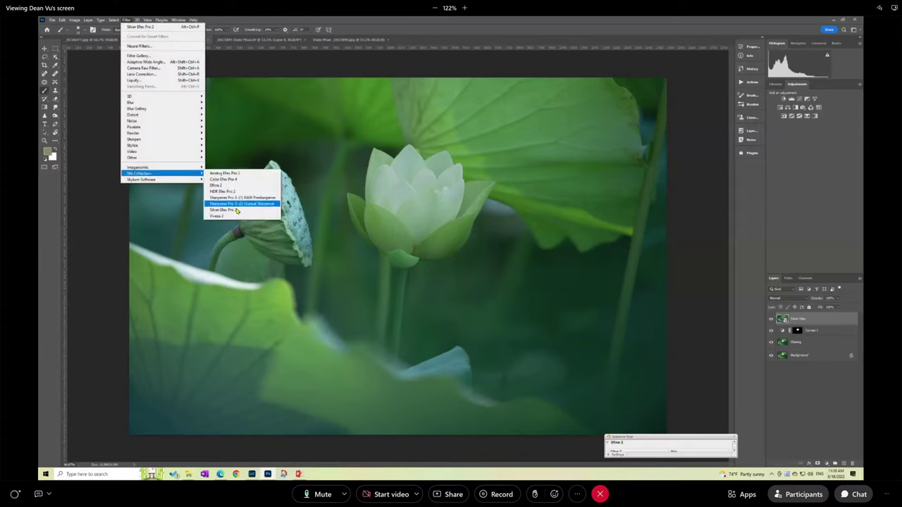
click(237, 211)
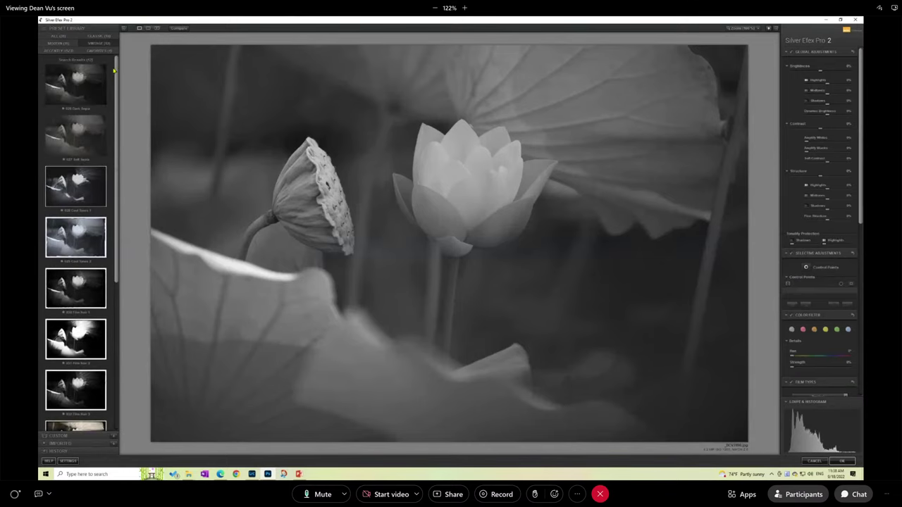
Step: Preview the Classic black-and-white presets on the photo one after another, from Neutral through the second Push Process preset
click(97, 37)
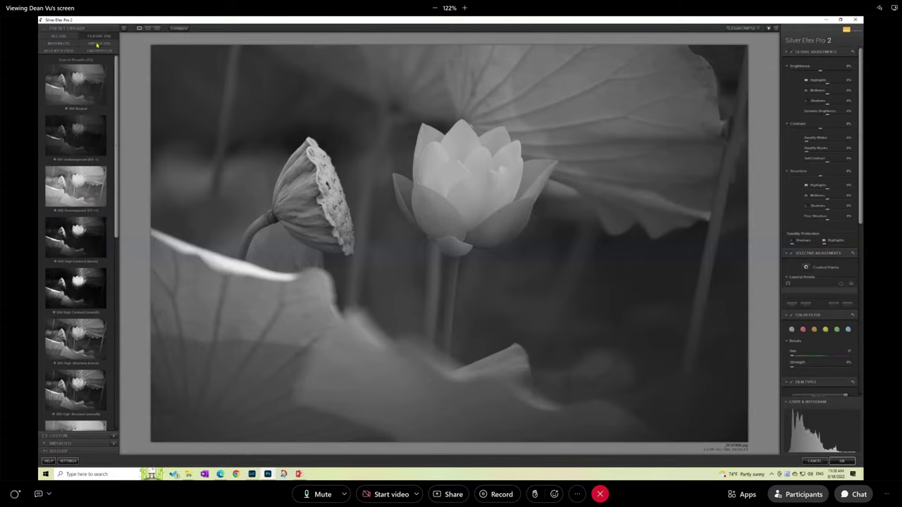
click(88, 75)
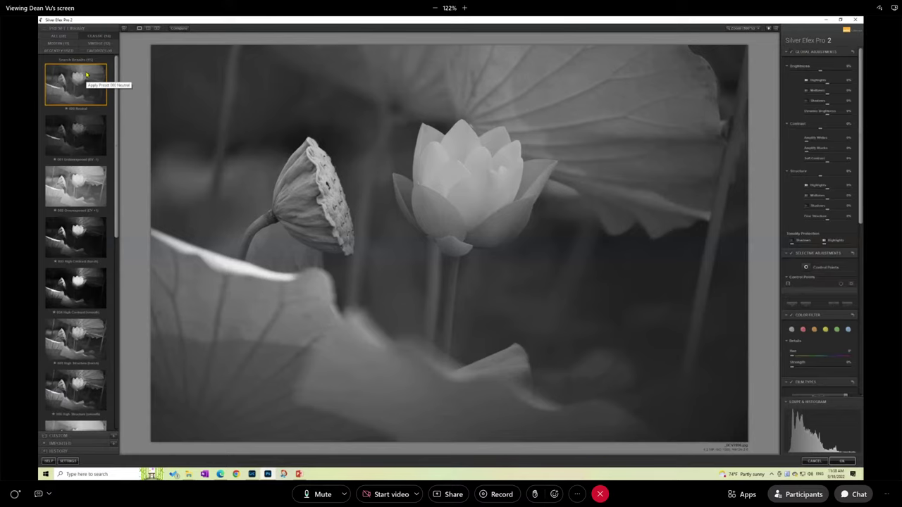
key(Down)
key(Down)
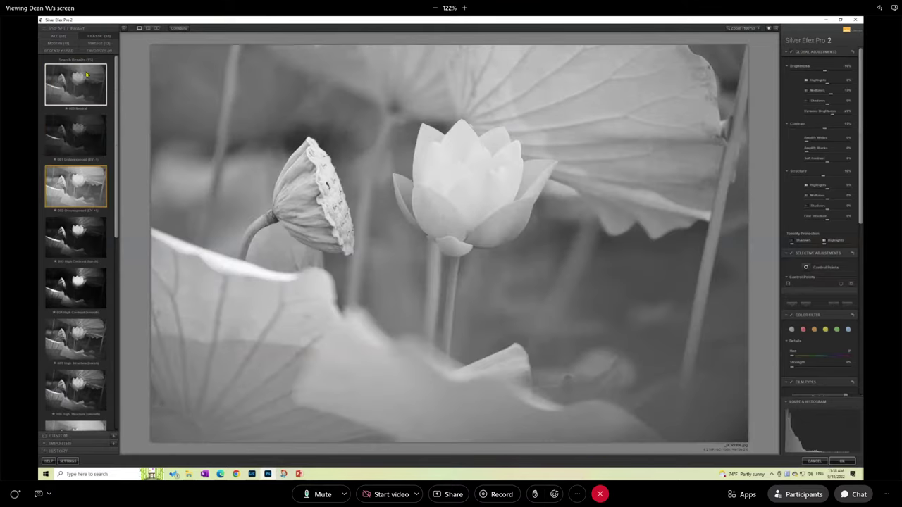
key(Down)
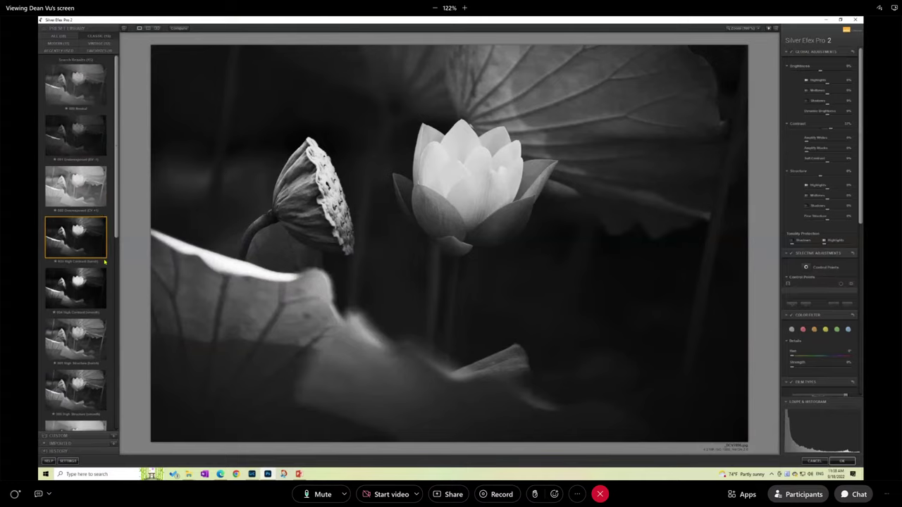
click(99, 278)
key(Down)
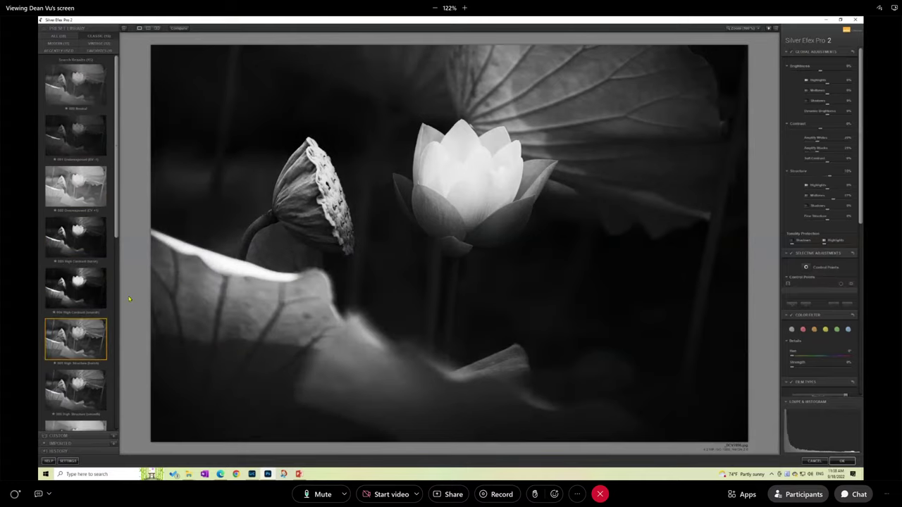
key(Down)
key(Down)
key(Down)
key(Down)
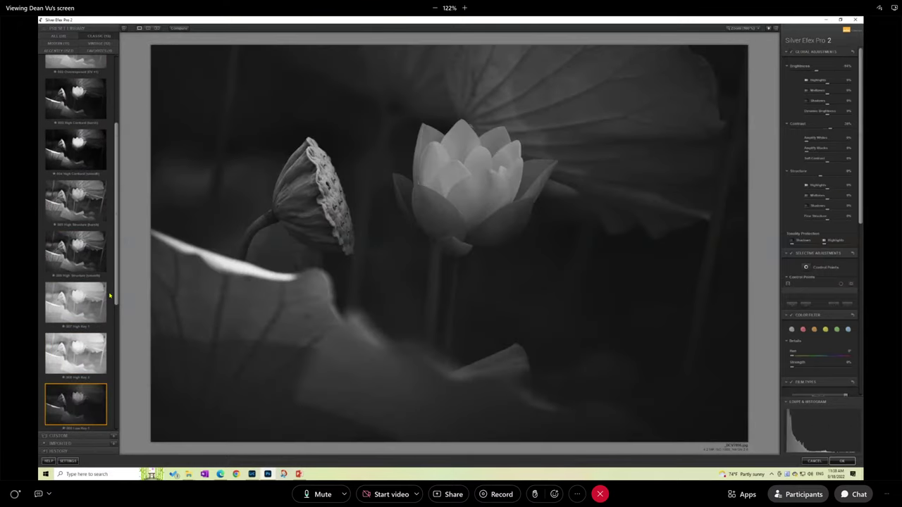
key(Down)
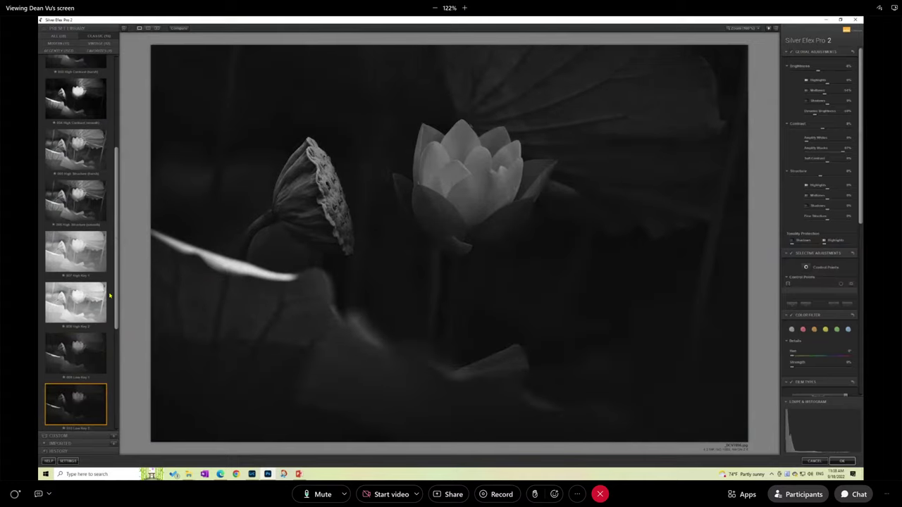
key(Down)
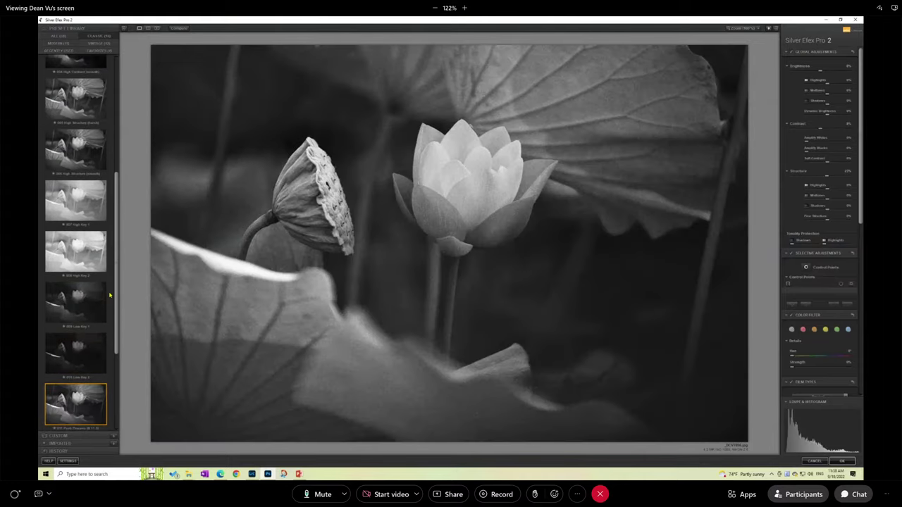
key(Down)
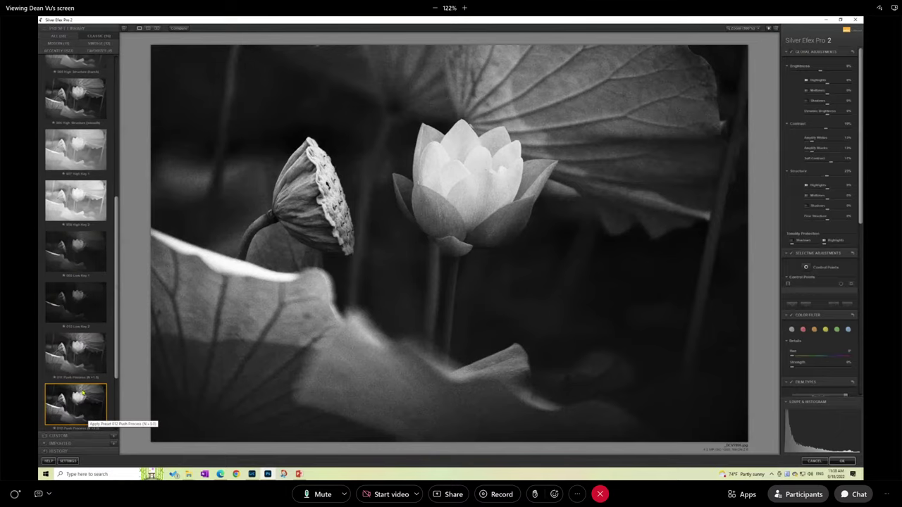
Step: Compare the Low Key 1 and High Contrast (smooth) presets on the photo and apply Low Key 1
click(75, 259)
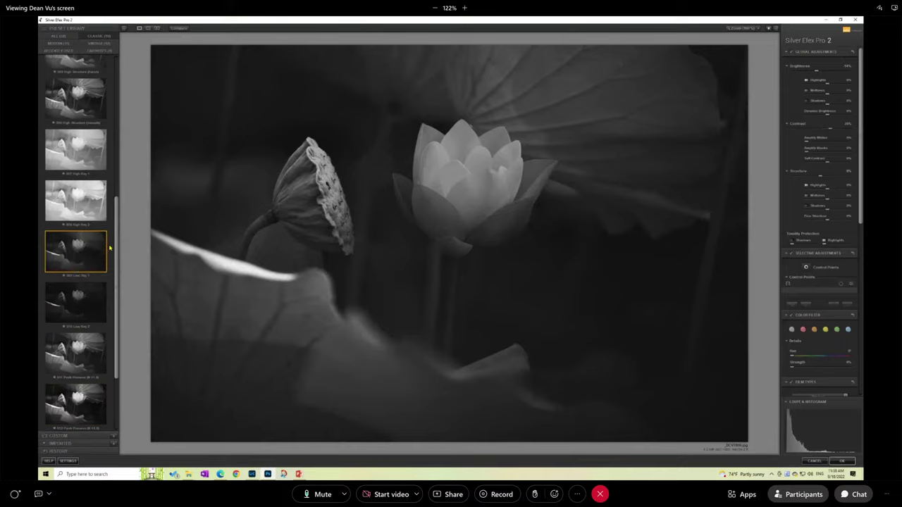
scroll(85, 232, up, 5)
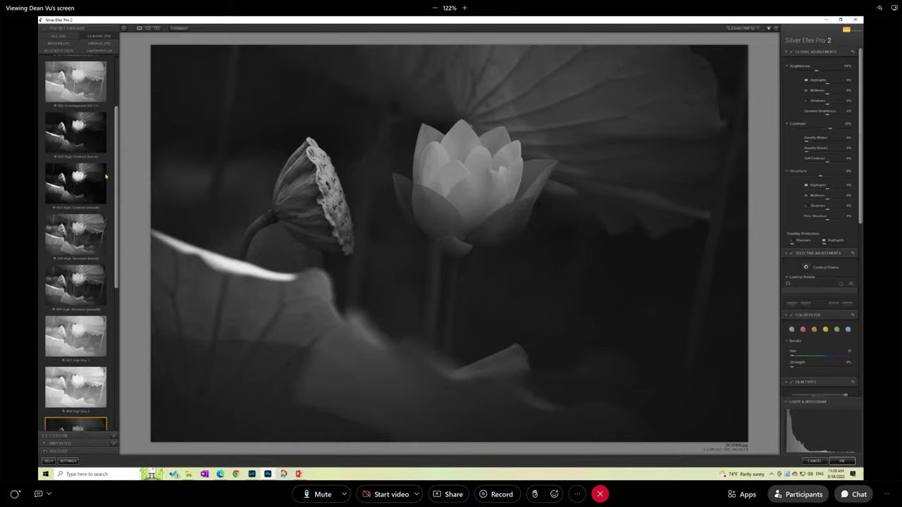
click(94, 190)
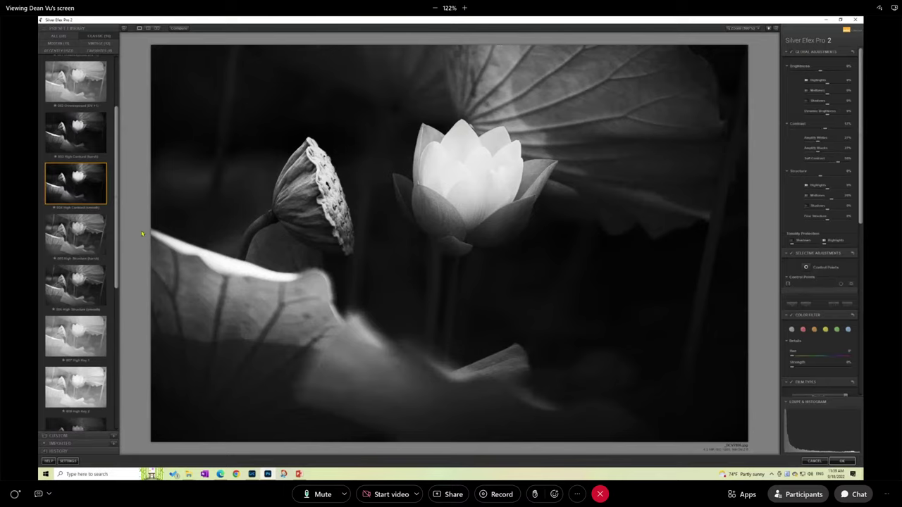
scroll(111, 303, down, 4)
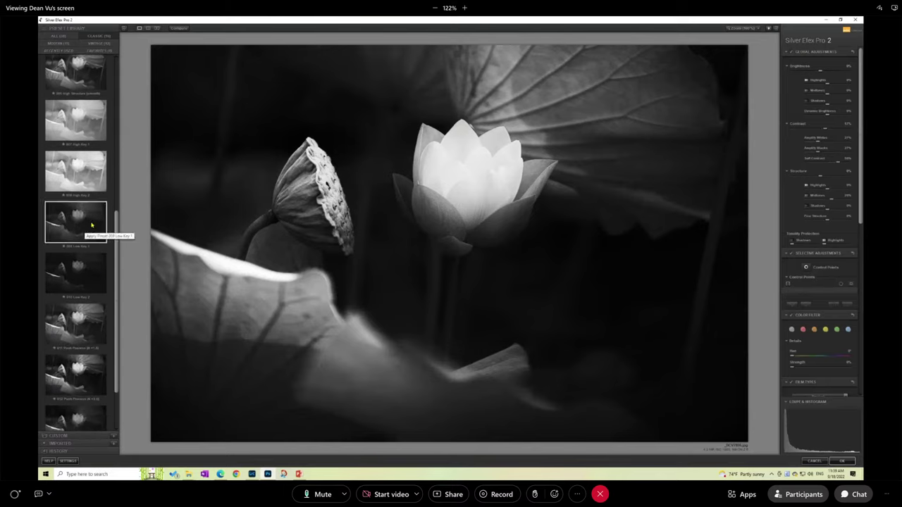
click(80, 225)
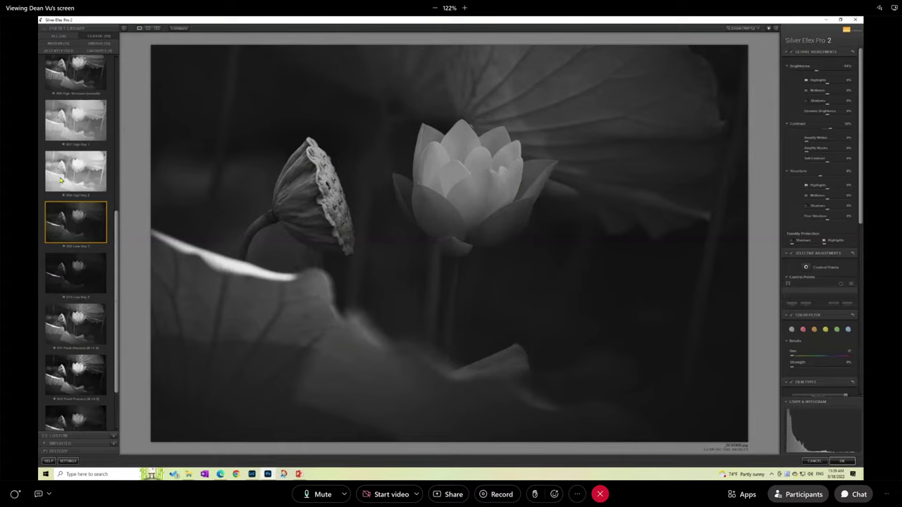
scroll(98, 211, up, 5)
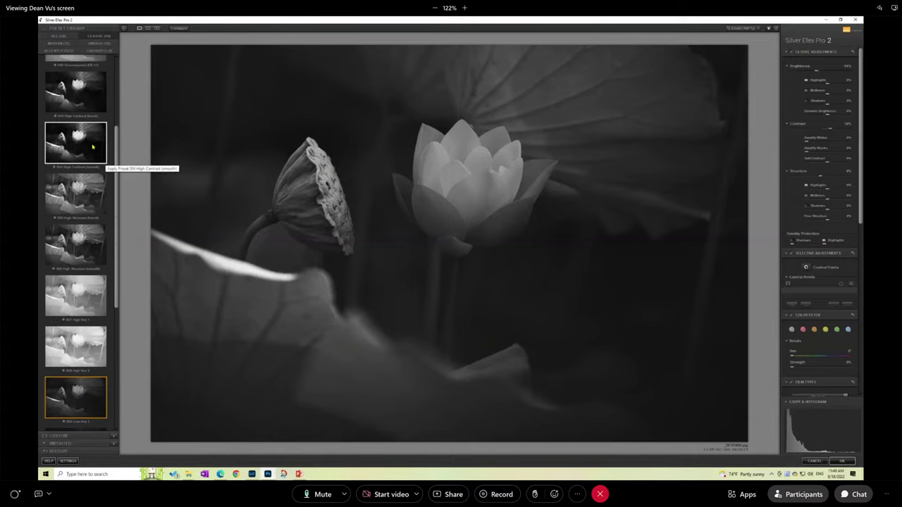
click(92, 147)
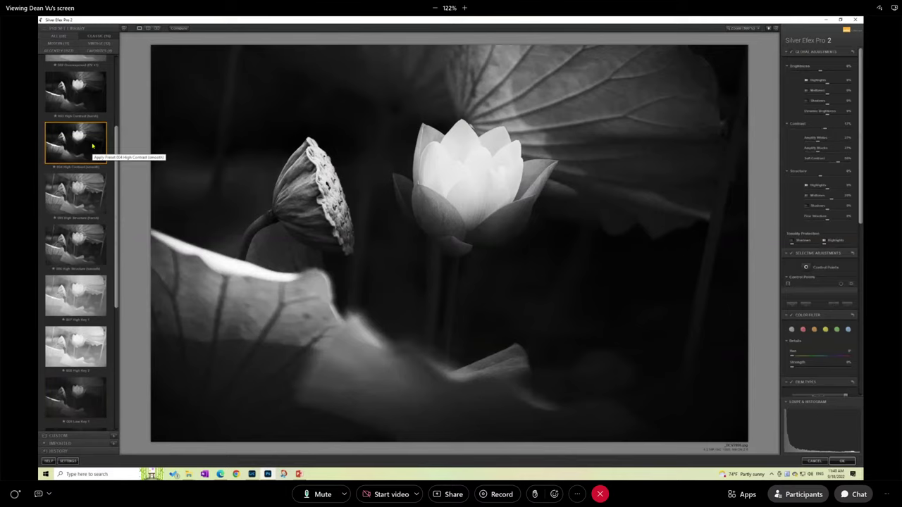
scroll(93, 242, down, 5)
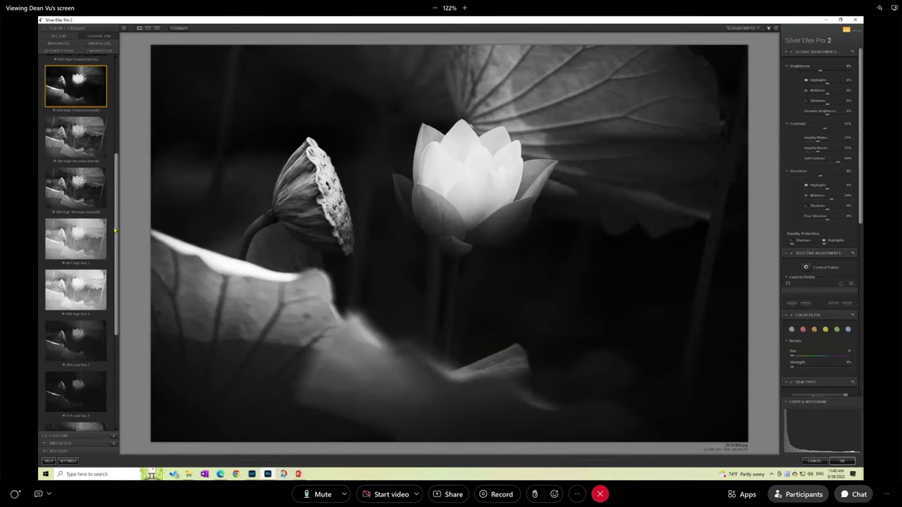
click(92, 242)
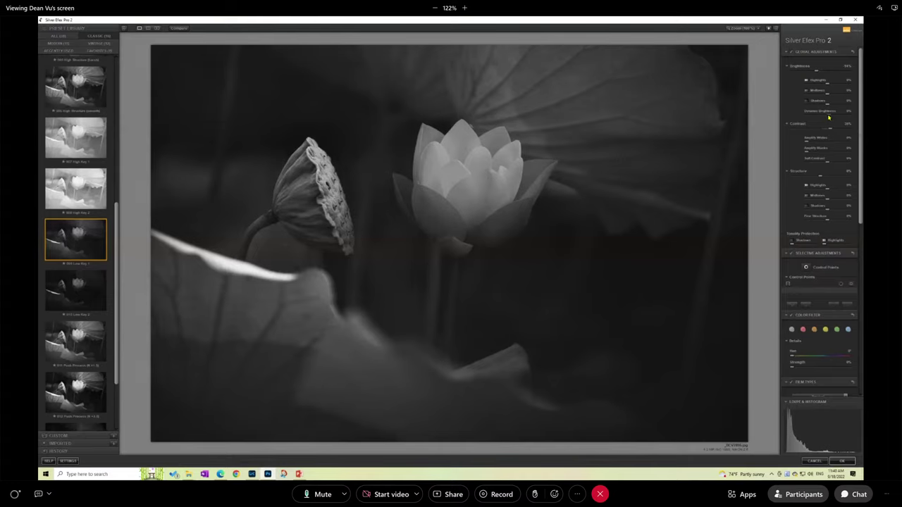
Step: Raise the global Dynamic Brightness very slightly and increase Soft Contrast to deepen the background
drag(827, 118, 828, 118)
drag(826, 164, 835, 165)
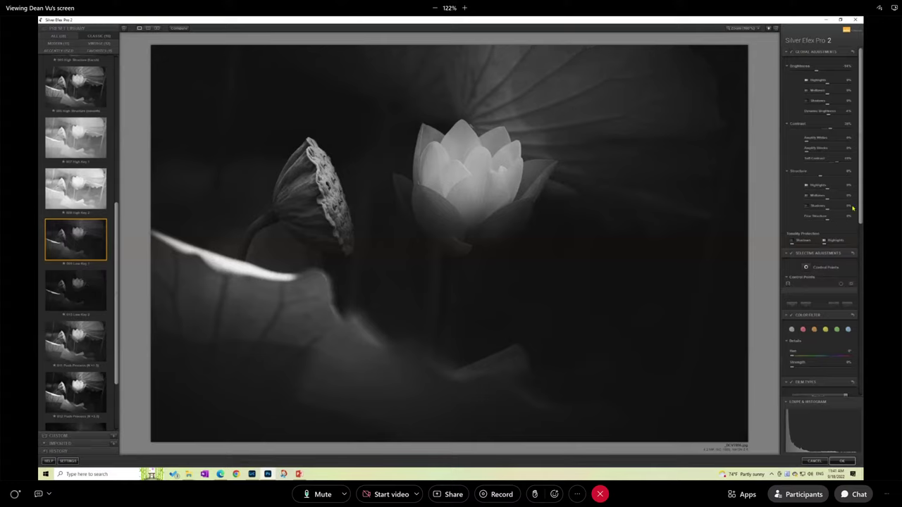
Step: Add a control point on the flower's central petals and increase its brightness, structure and fine structure
drag(861, 204, 861, 249)
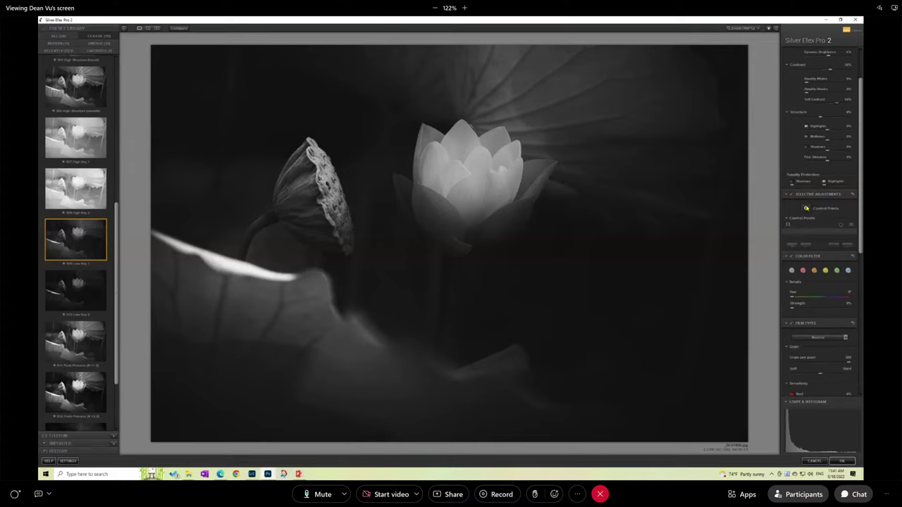
click(470, 162)
mouse_move(487, 165)
mouse_down()
mouse_move(495, 168)
mouse_move(467, 167)
mouse_move(466, 175)
mouse_move(469, 166)
mouse_move(496, 176)
mouse_up()
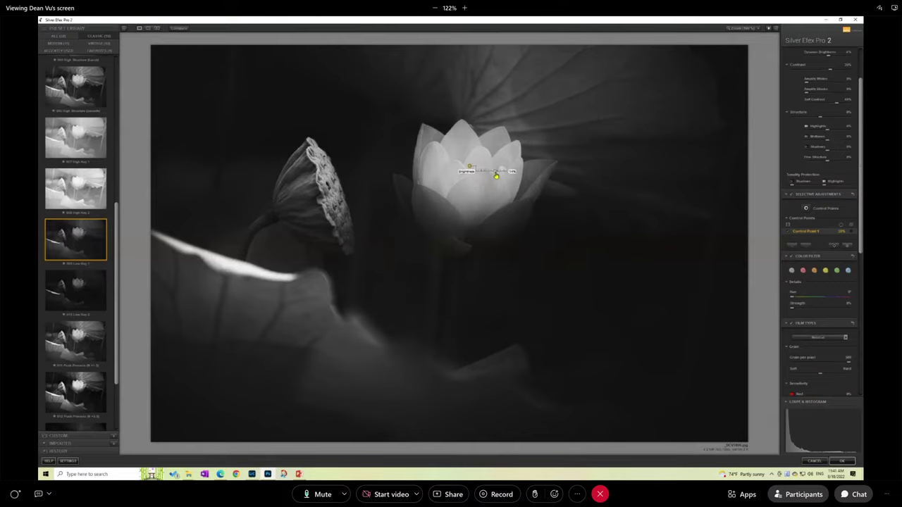
drag(496, 176, 494, 176)
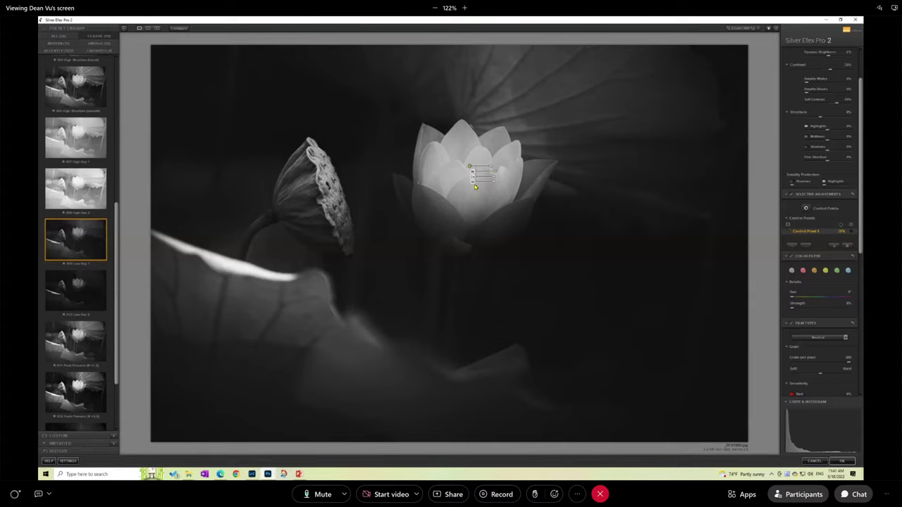
click(473, 183)
drag(494, 180, 497, 184)
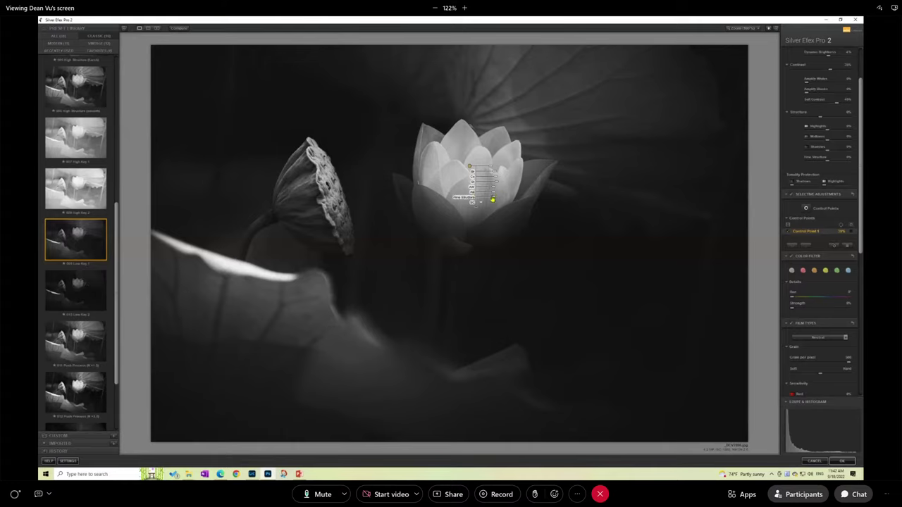
drag(492, 199, 497, 202)
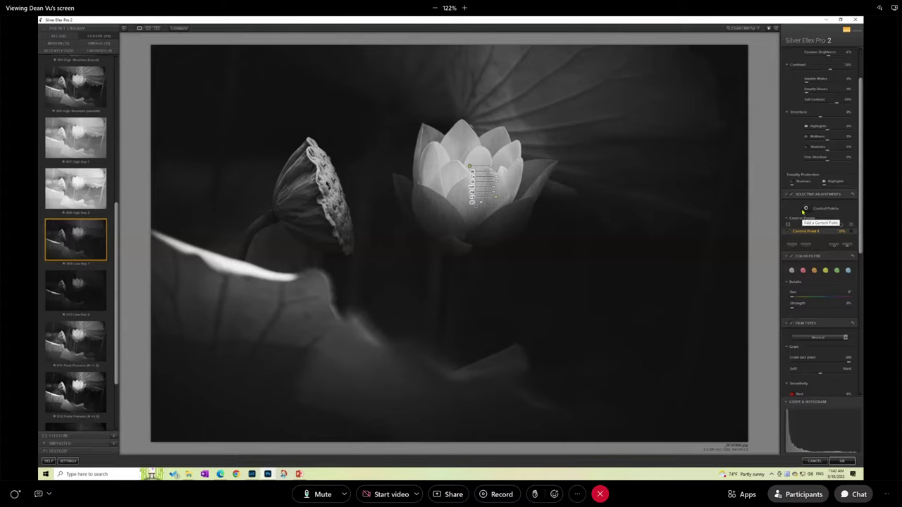
Step: Add a second control point on the bright edge of the foreground leaf and lower its brightness
click(806, 209)
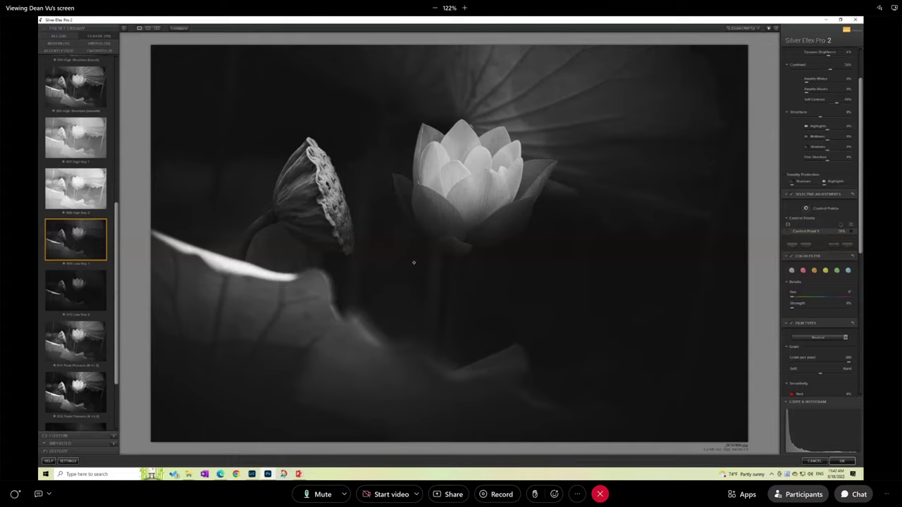
click(226, 264)
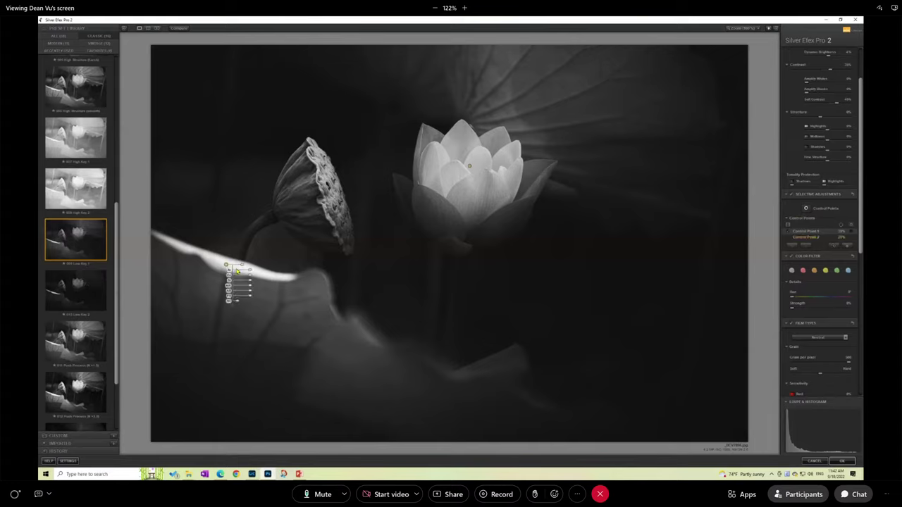
drag(249, 274, 243, 274)
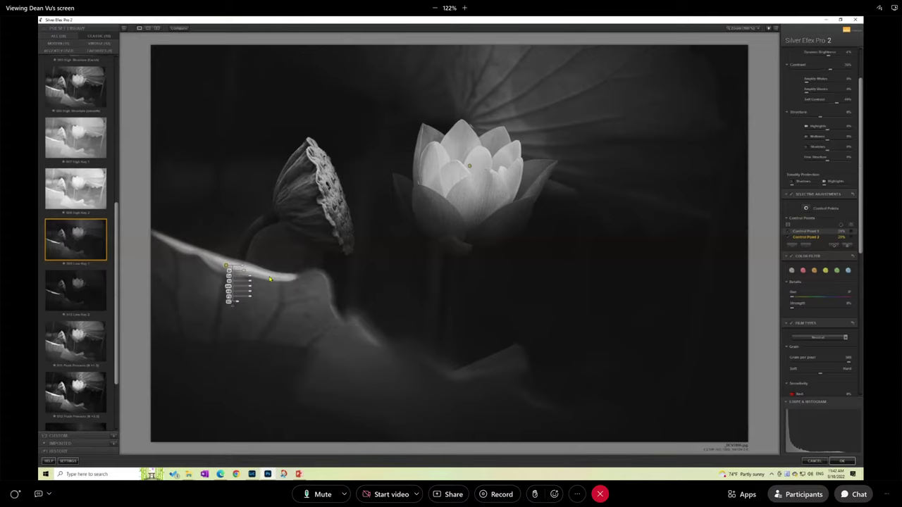
drag(244, 275, 244, 275)
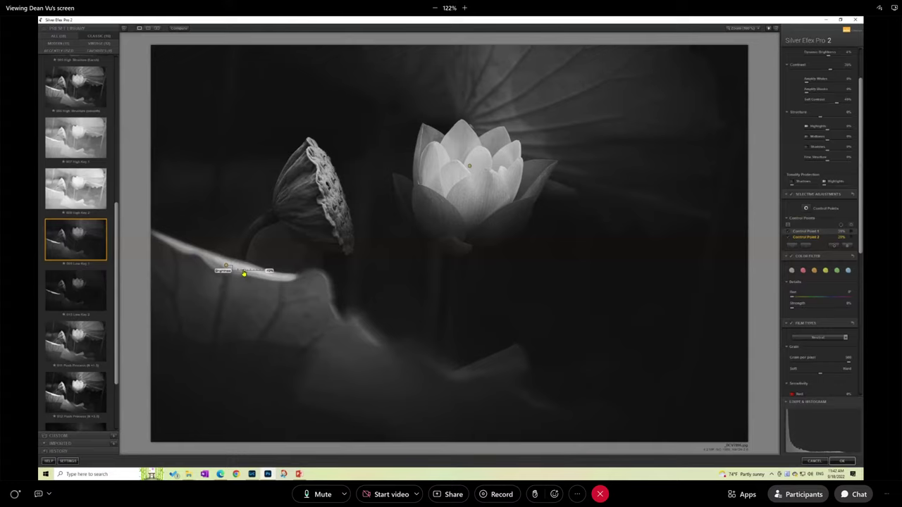
drag(243, 274, 244, 274)
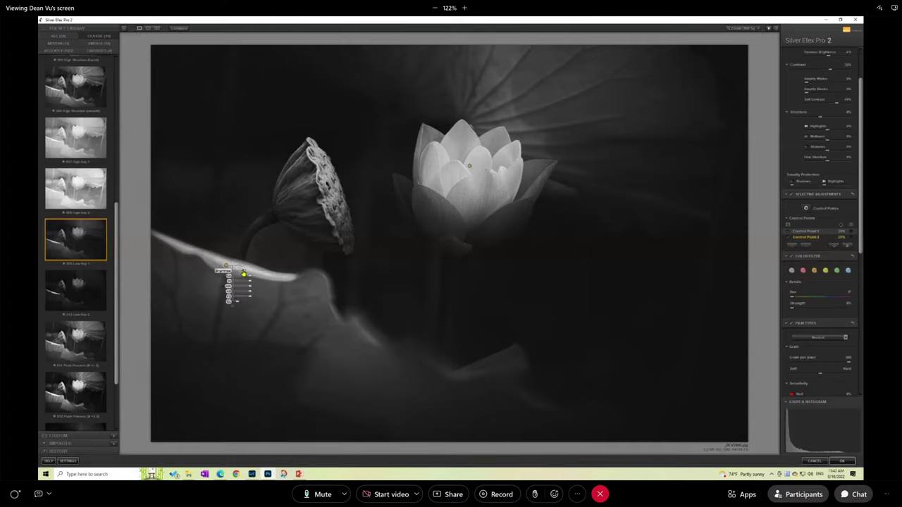
Step: Lower the contrast of the control point on the foreground leaf's bright edge, reposition it slightly along the edge and readjust its brightness
mouse_move(225, 264)
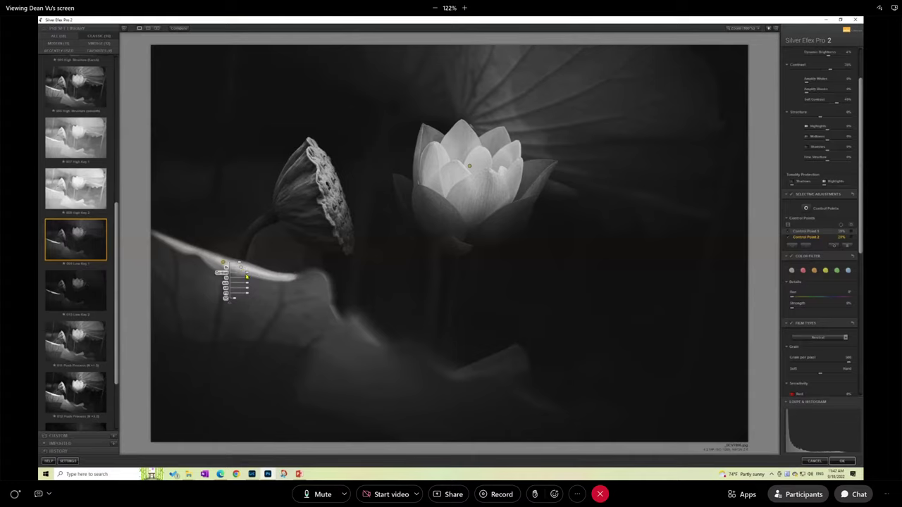
drag(242, 273, 246, 275)
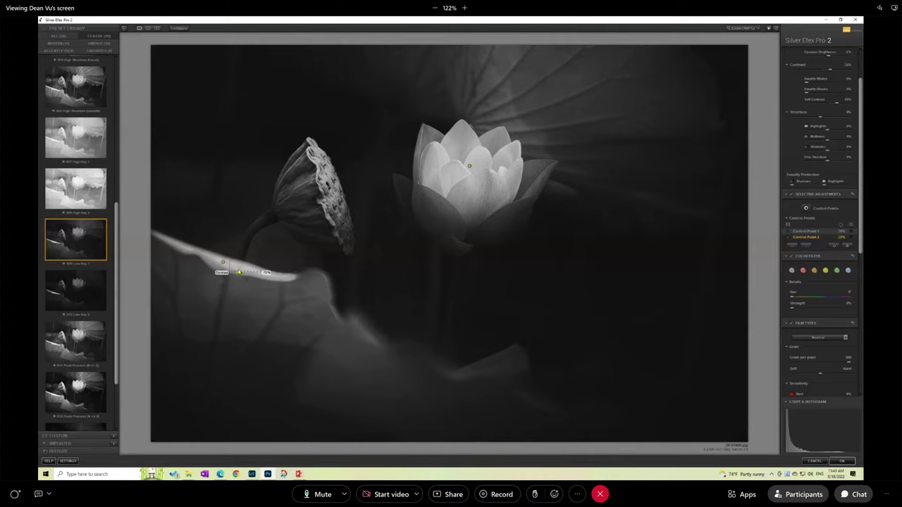
drag(238, 272, 232, 267)
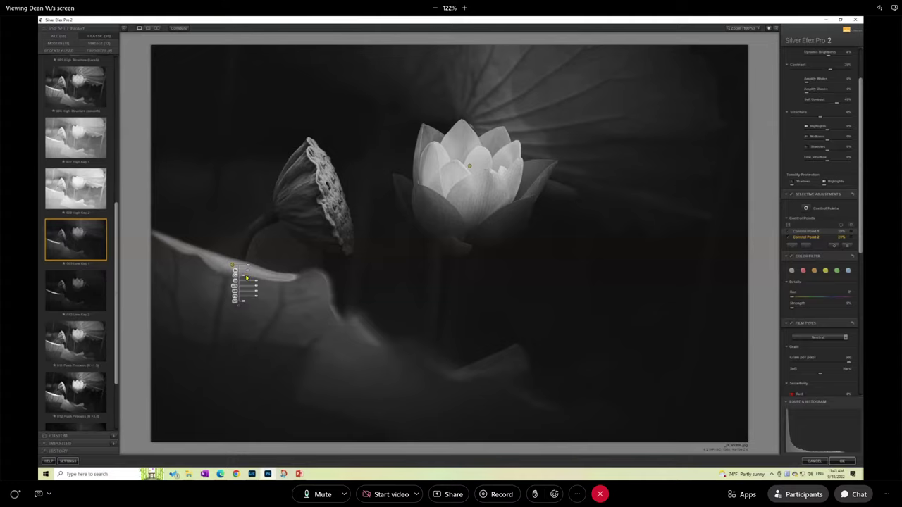
drag(248, 274, 249, 274)
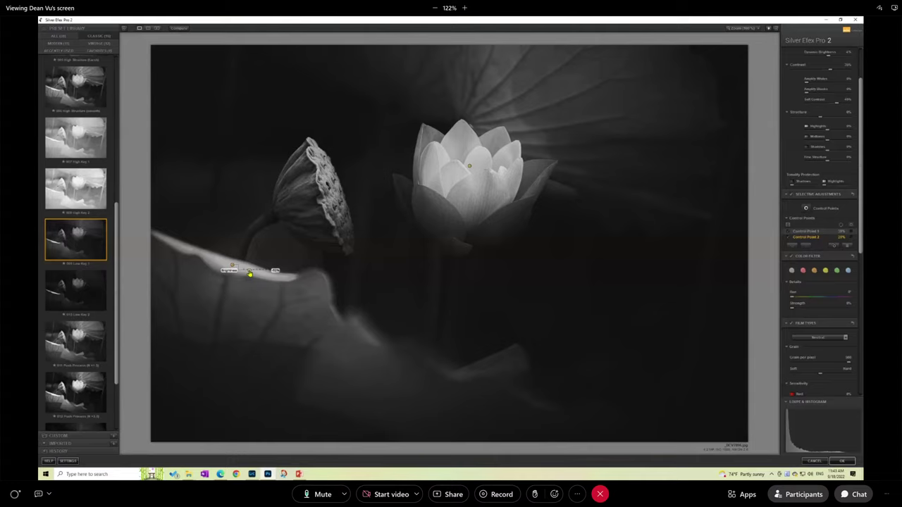
drag(249, 274, 251, 274)
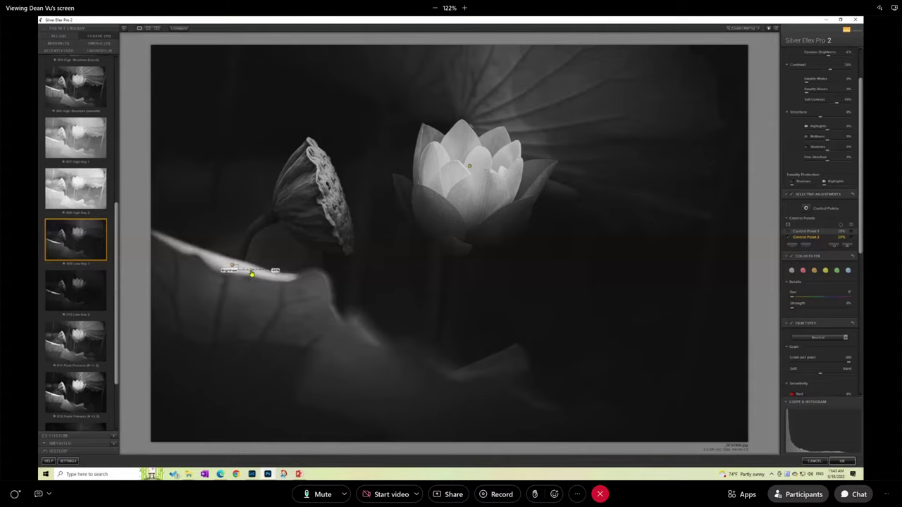
Step: Raise the leaf-edge control point's structure slightly and fine-tune its brightness and position
mouse_move(251, 280)
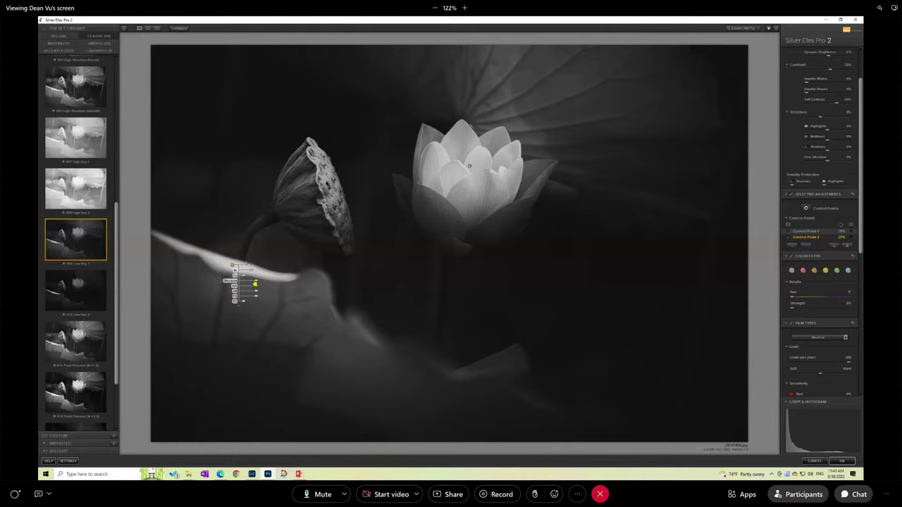
drag(255, 284, 256, 283)
drag(250, 272, 249, 275)
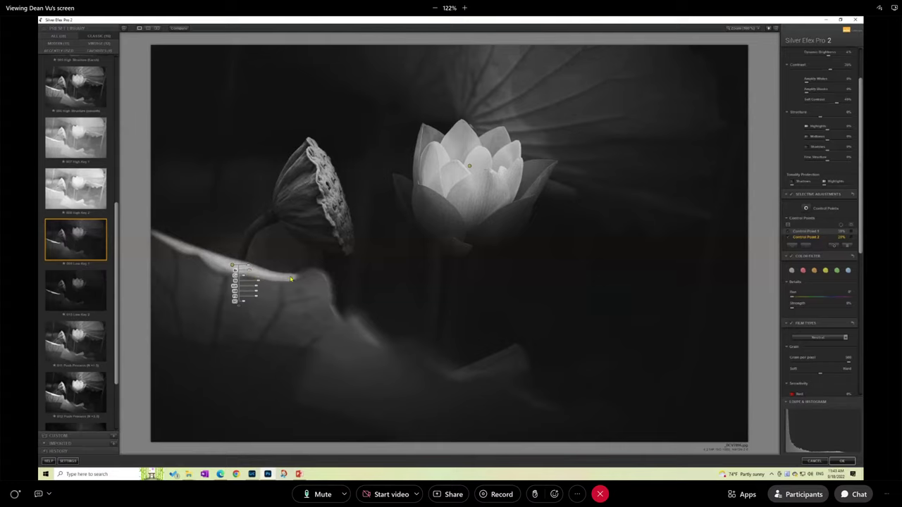
click(766, 50)
click(233, 267)
drag(250, 274, 252, 274)
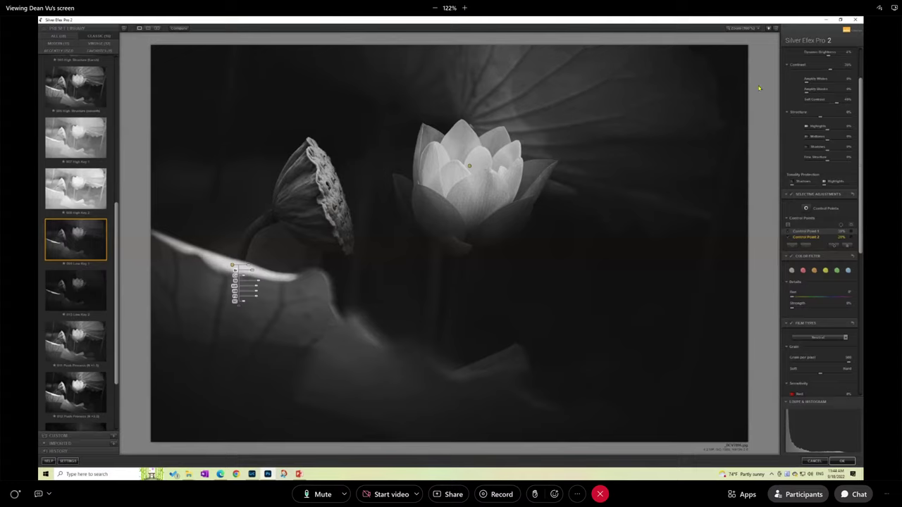
click(367, 266)
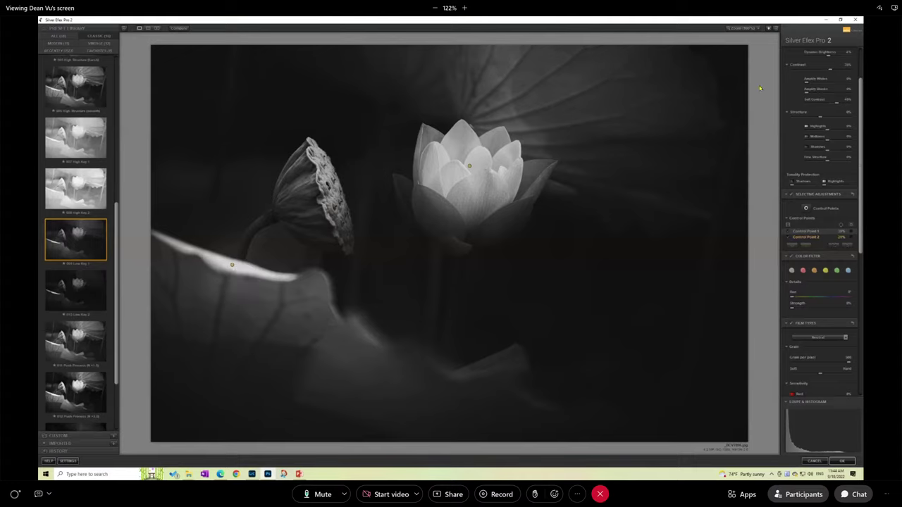
click(232, 266)
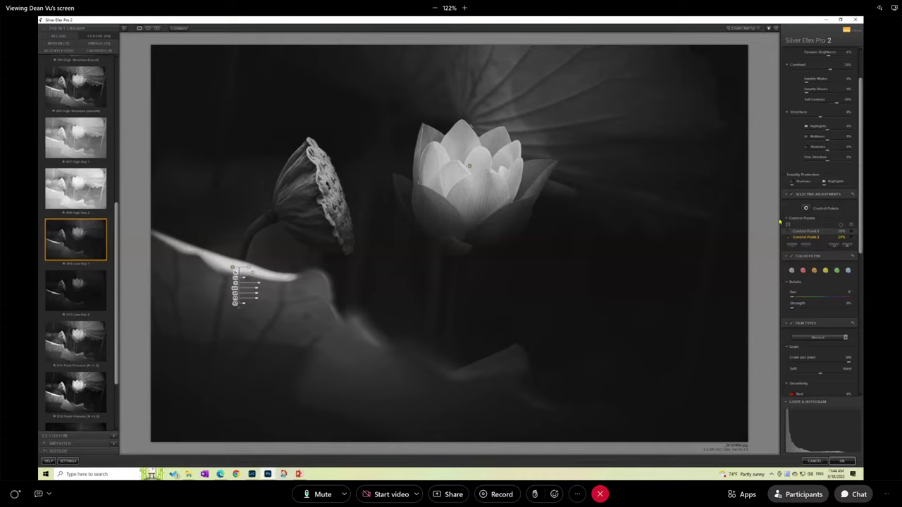
Step: Add control points on the dark background beside the seed pod and on the stem below the flower, shrinking the stem point's area
click(363, 206)
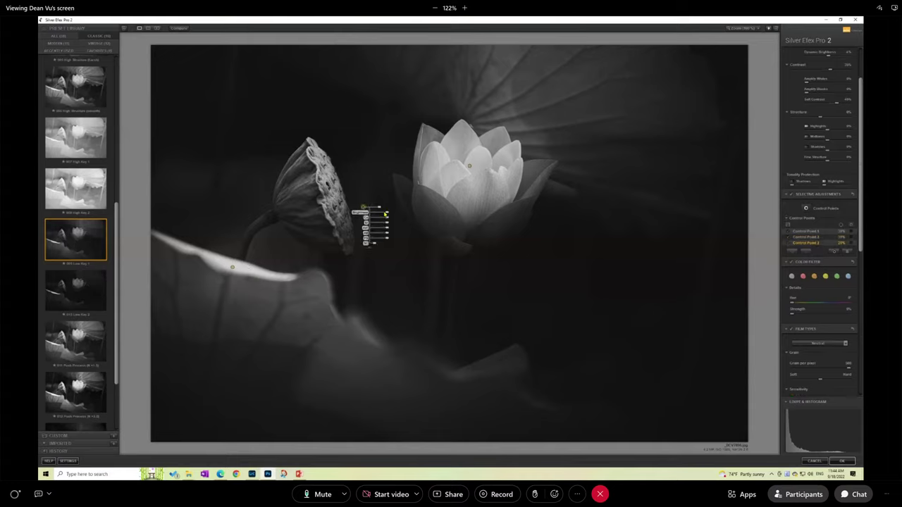
mouse_move(375, 214)
mouse_down()
mouse_move(384, 215)
mouse_move(364, 221)
mouse_up()
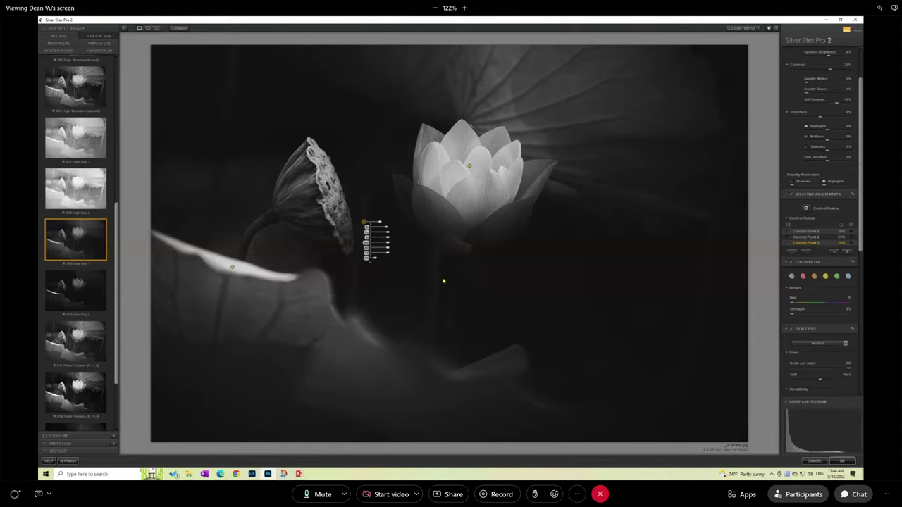
click(803, 208)
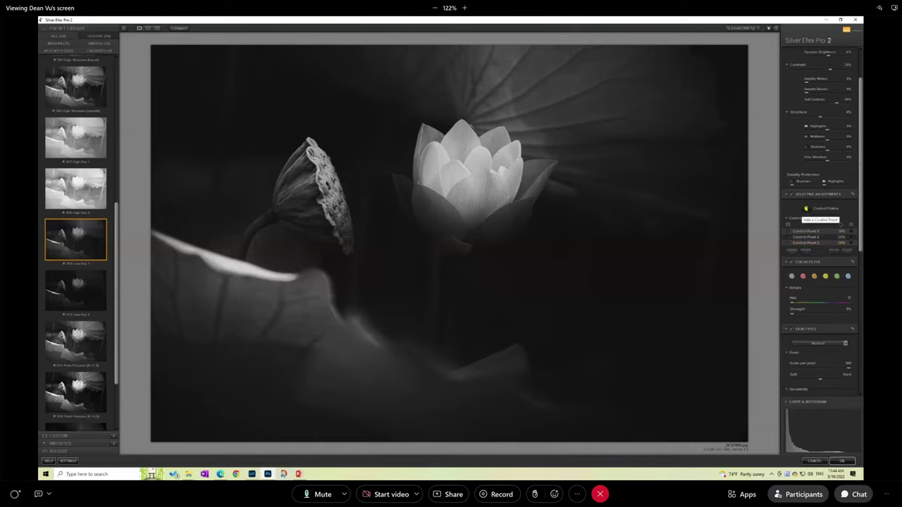
click(436, 272)
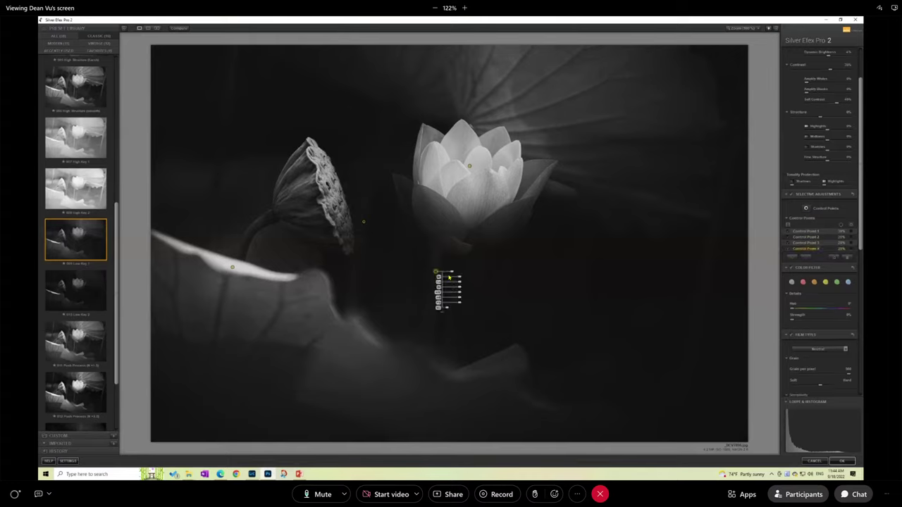
drag(450, 275, 436, 255)
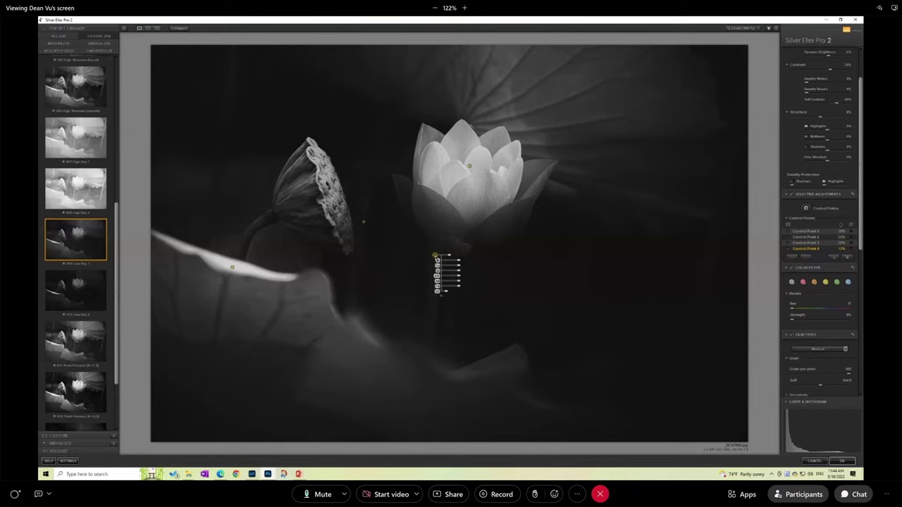
Step: Duplicate the stem control point farther down the stem and fine-tune the brightness of both points
drag(434, 255, 432, 321)
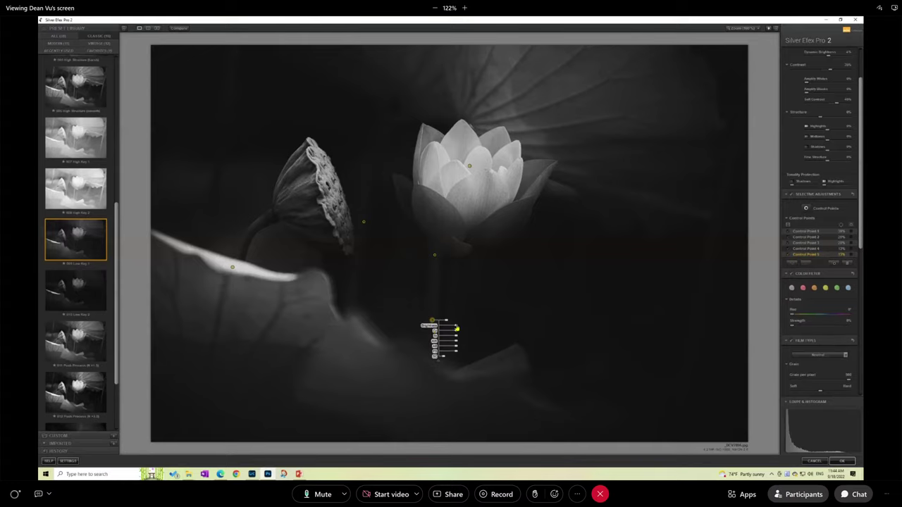
drag(455, 330, 455, 328)
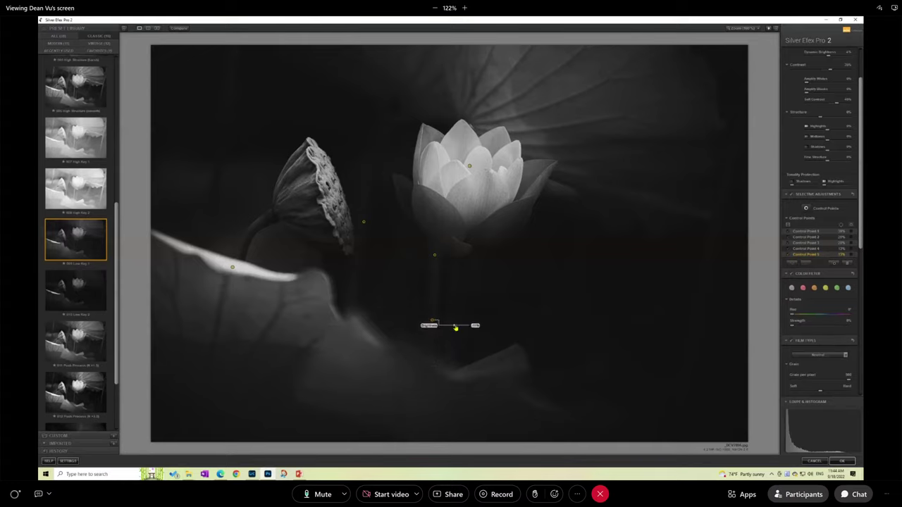
click(435, 255)
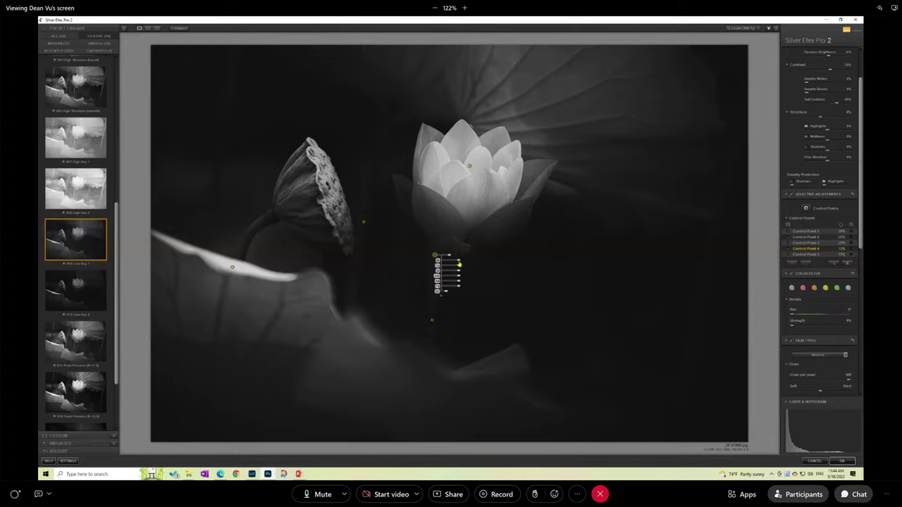
drag(459, 264, 460, 264)
Step: Add a control point where the stem meets the flower, raise its brightness slightly and apply the Silver Efex conversion
click(805, 209)
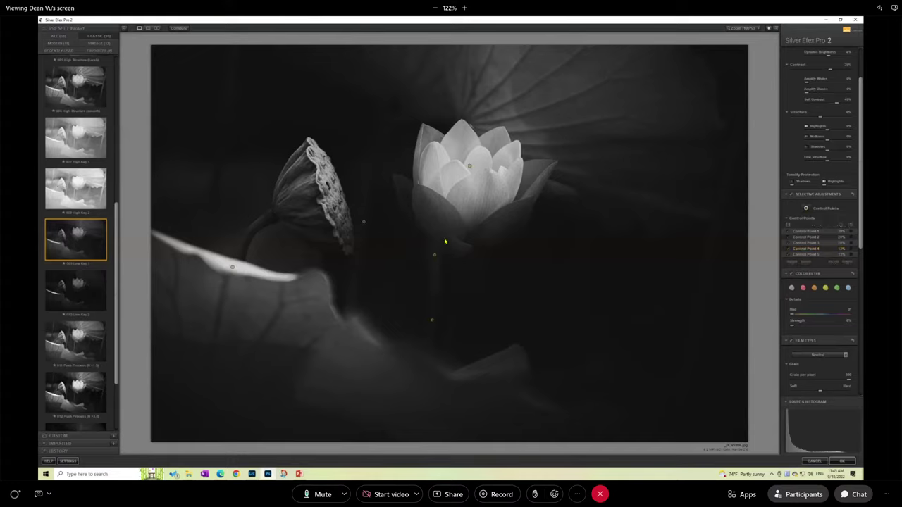
click(807, 208)
click(438, 237)
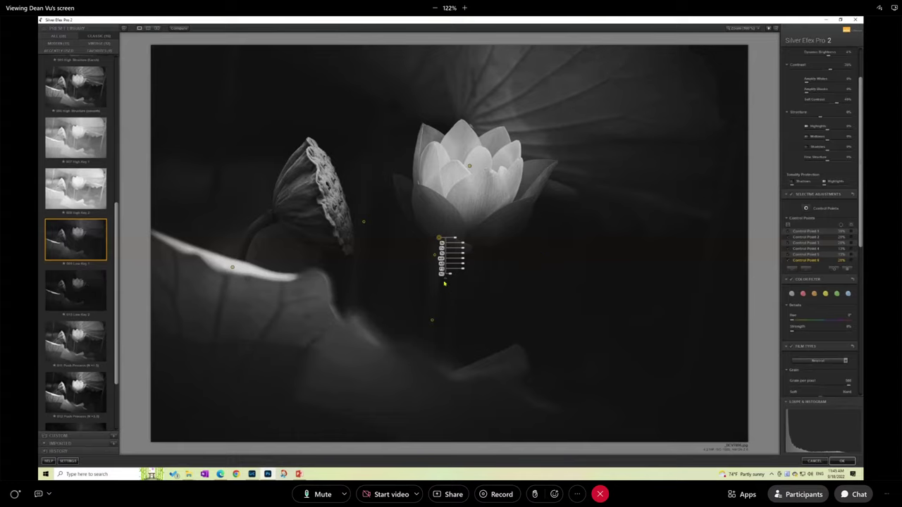
click(435, 255)
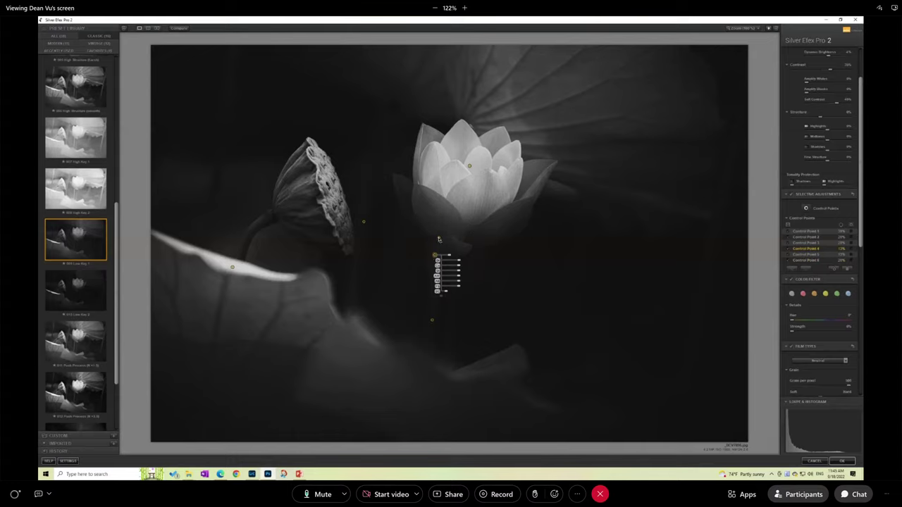
click(438, 238)
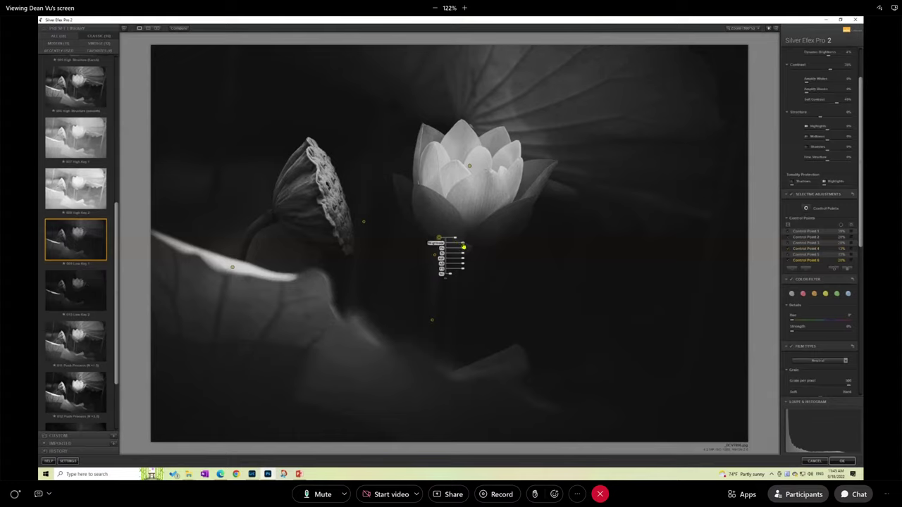
drag(463, 247, 468, 247)
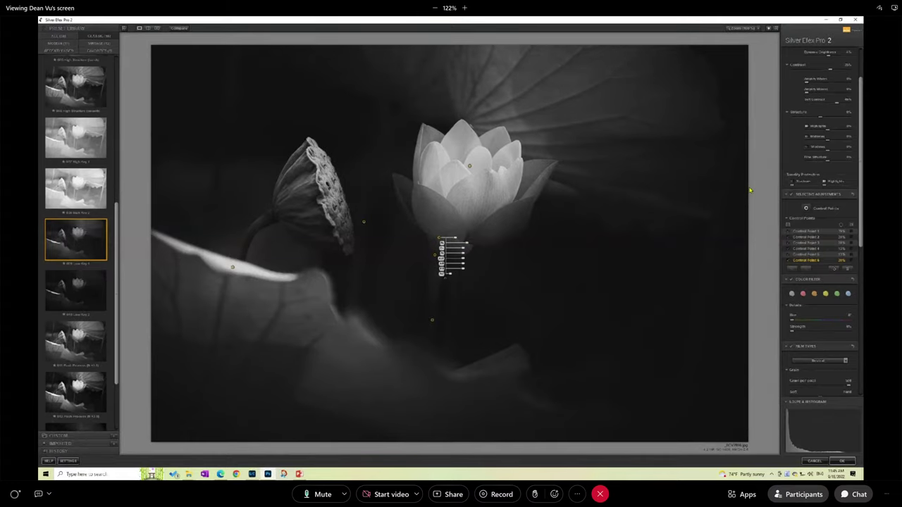
click(838, 461)
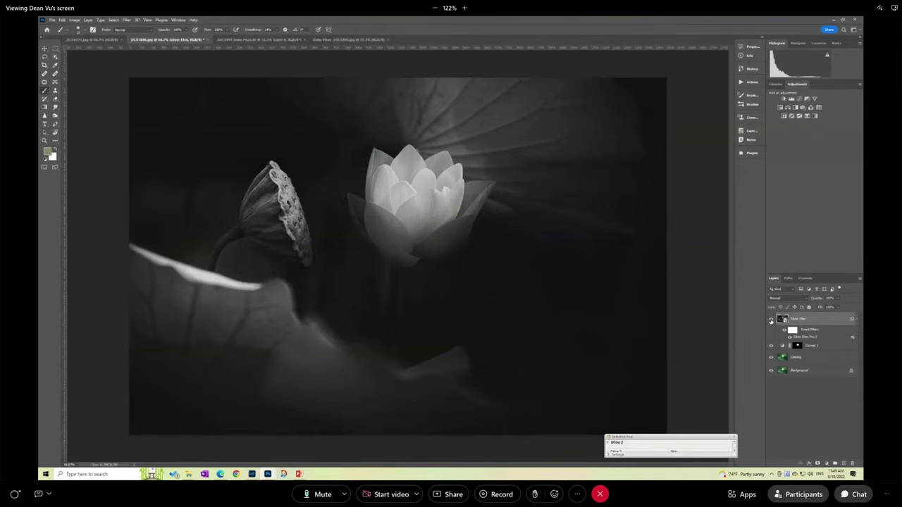
Step: Compare the photo with and without the Silver Efex layer and inspect the flower and its stem
click(770, 320)
click(771, 321)
click(382, 299)
click(470, 186)
Step: Reopen the Silver Efex Pro 2 smart filter, review its control points and finishing adjustments, and close it without applying changes
double_click(803, 338)
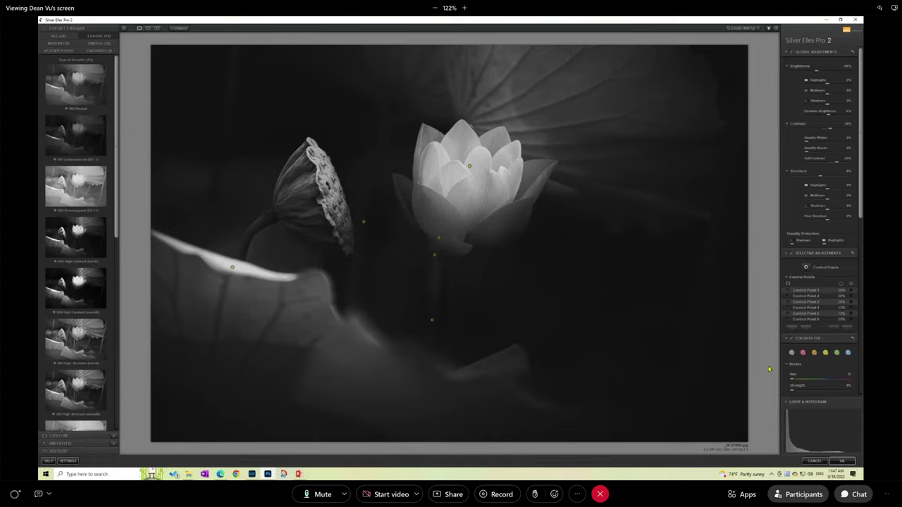
click(434, 262)
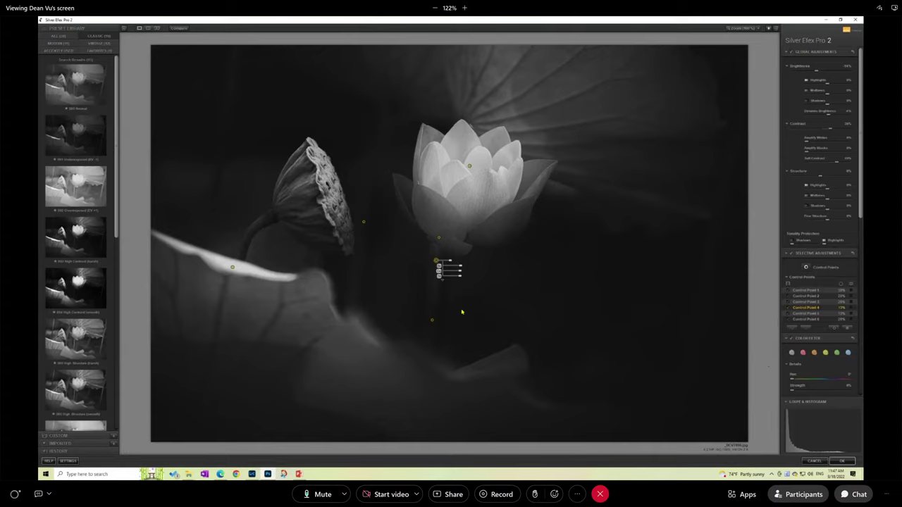
click(846, 461)
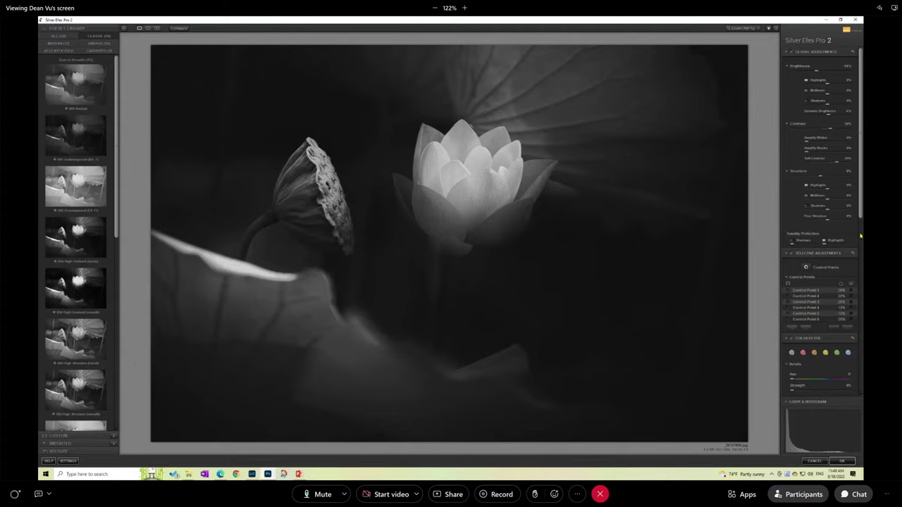
drag(861, 210, 861, 398)
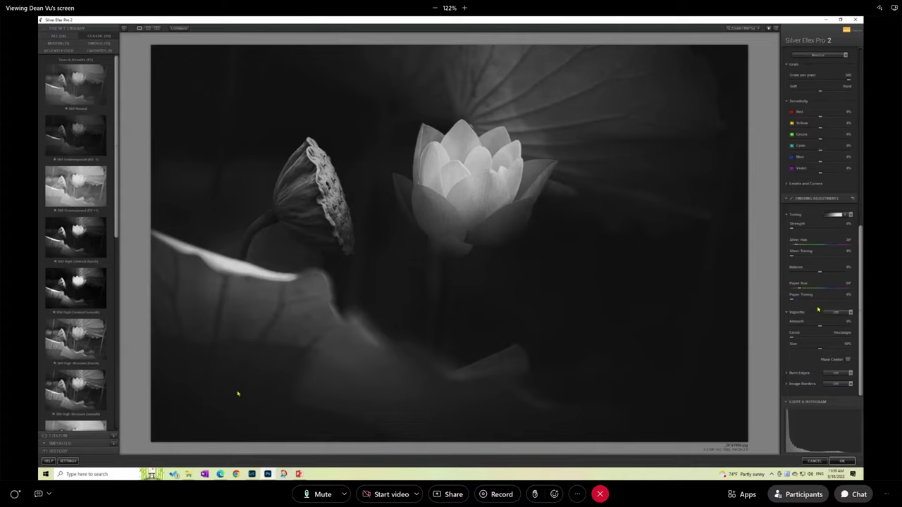
click(319, 494)
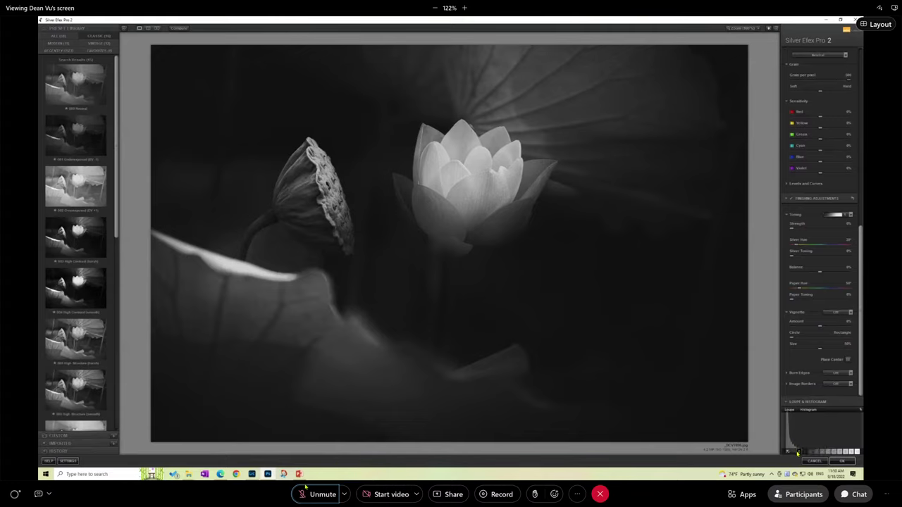
key(ctrl+m)
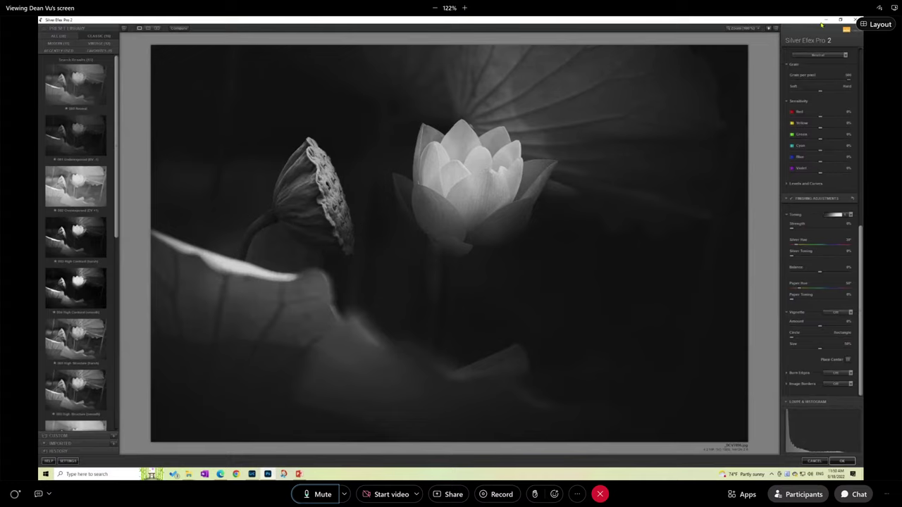
click(814, 462)
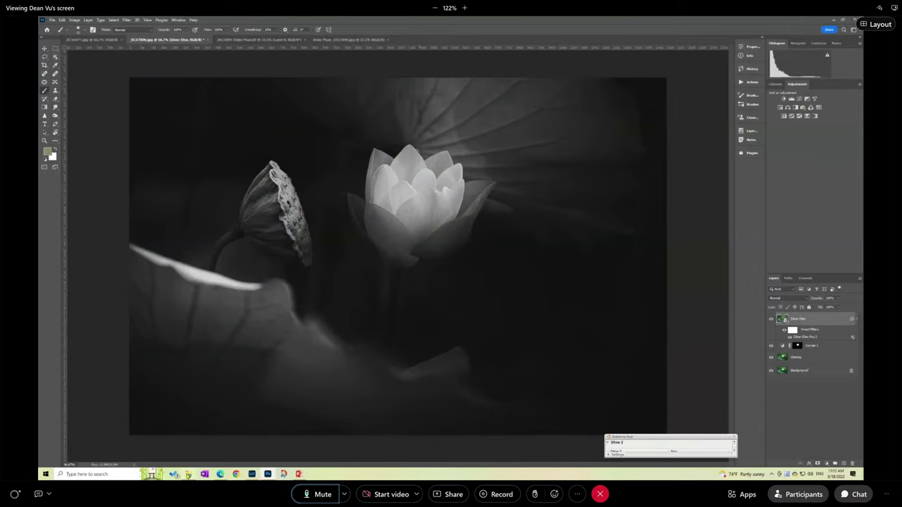
Step: Hide the Silver Efex, Curves 1 and Cloning layers one after another to compare the edit with the original photo
mouse_move(189, 474)
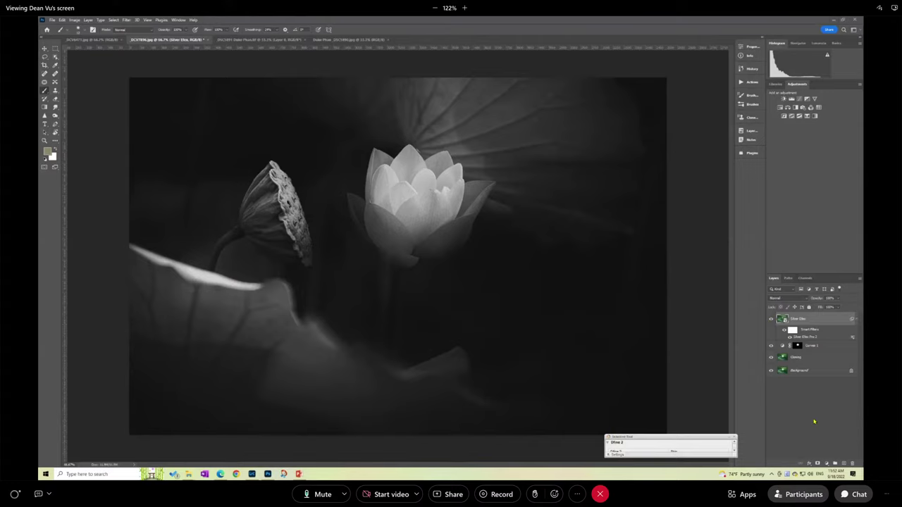
click(770, 319)
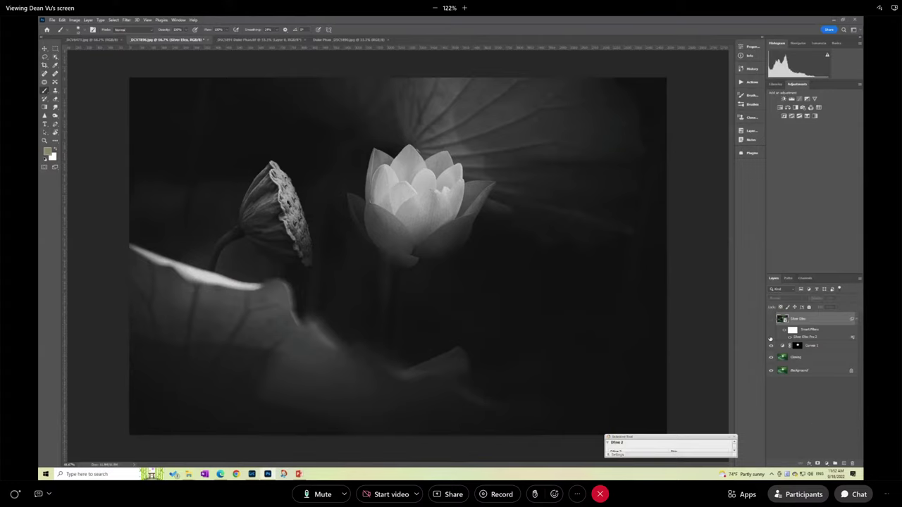
click(770, 346)
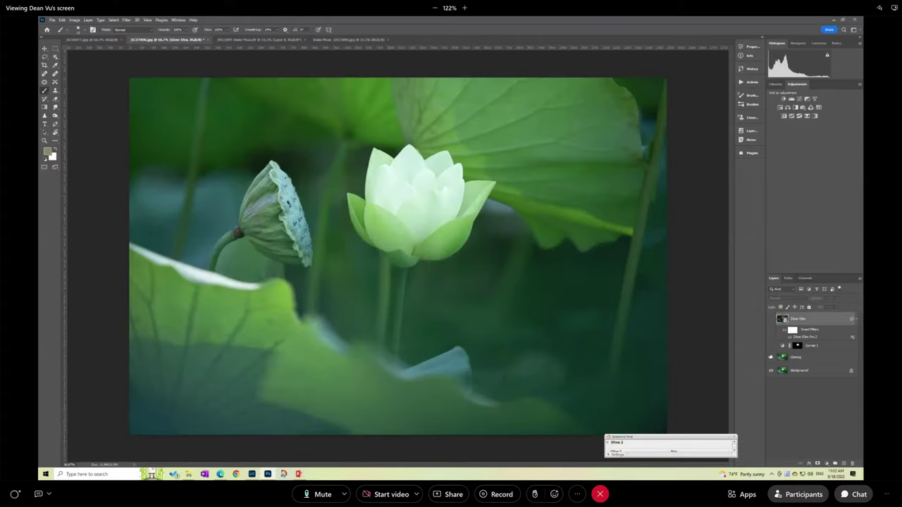
click(770, 358)
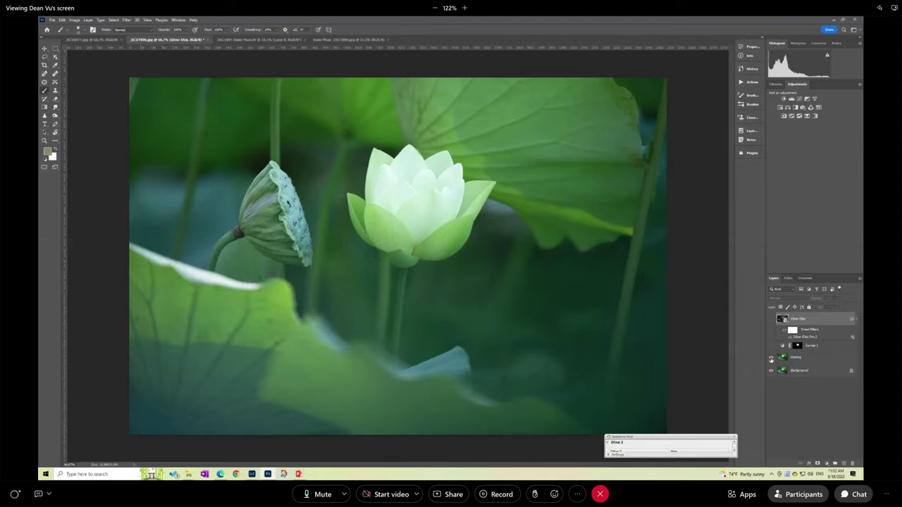
Step: Show the Cloning, Curves 1 and Silver Efex layers again and toggle their visibility once more to compare the black-and-white edit with the colour photo
click(771, 359)
click(770, 346)
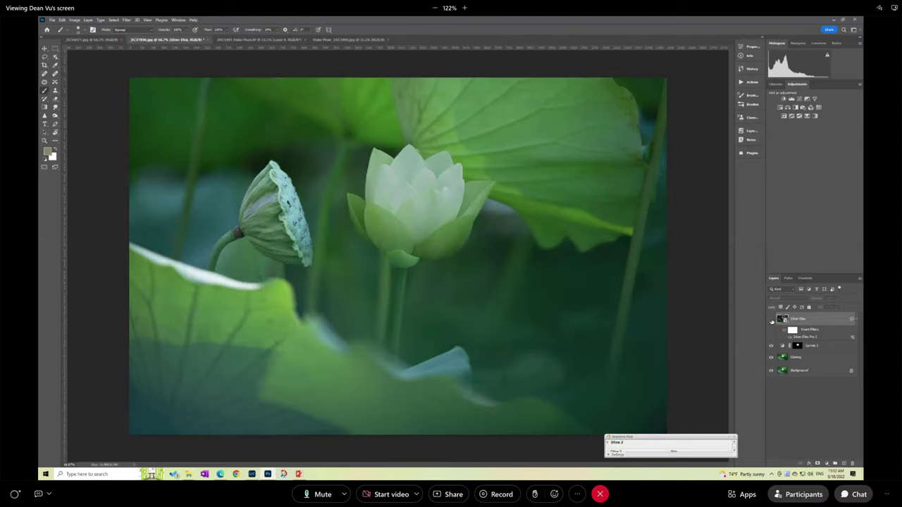
click(771, 319)
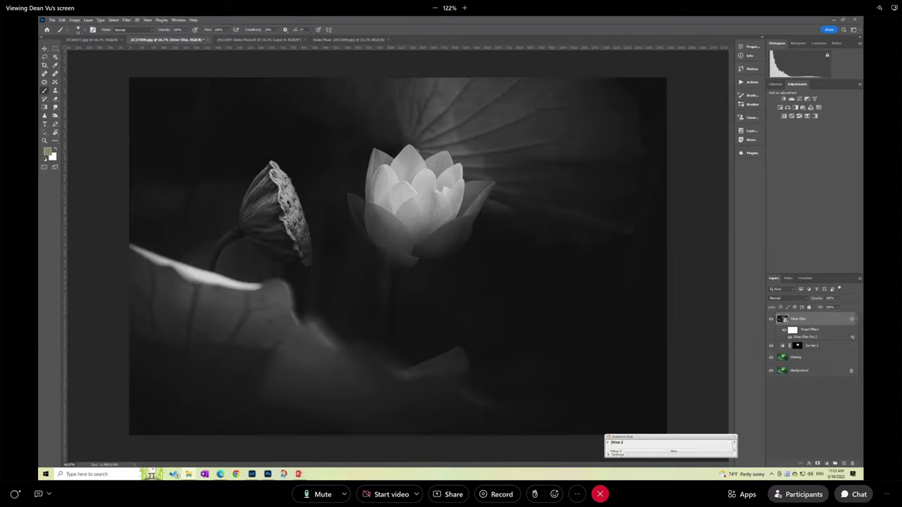
click(771, 319)
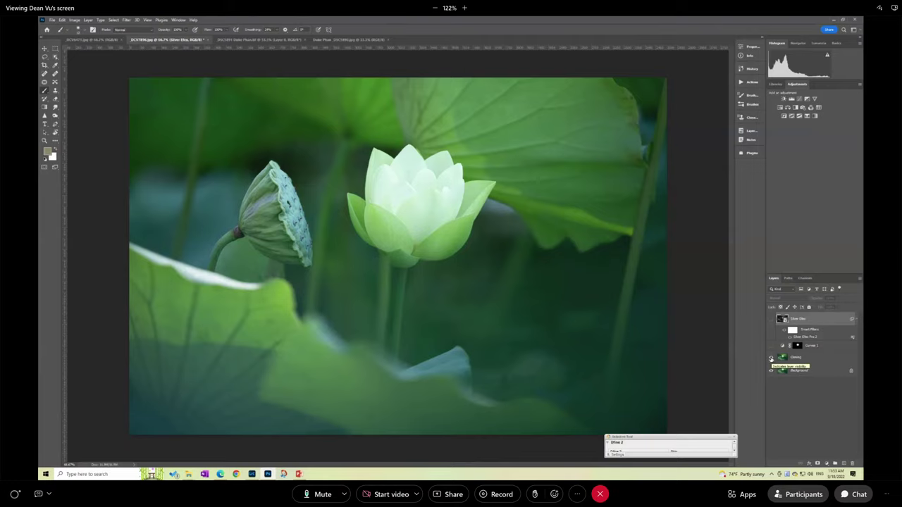
click(770, 346)
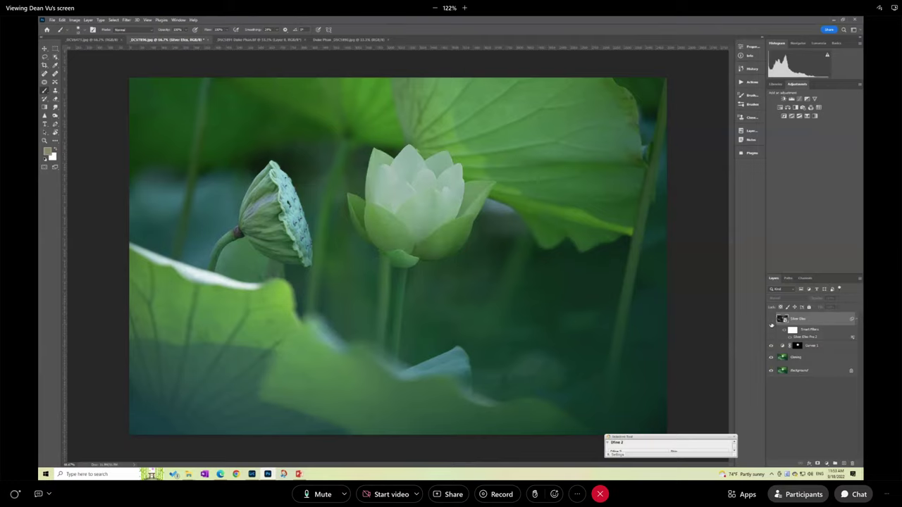
click(770, 319)
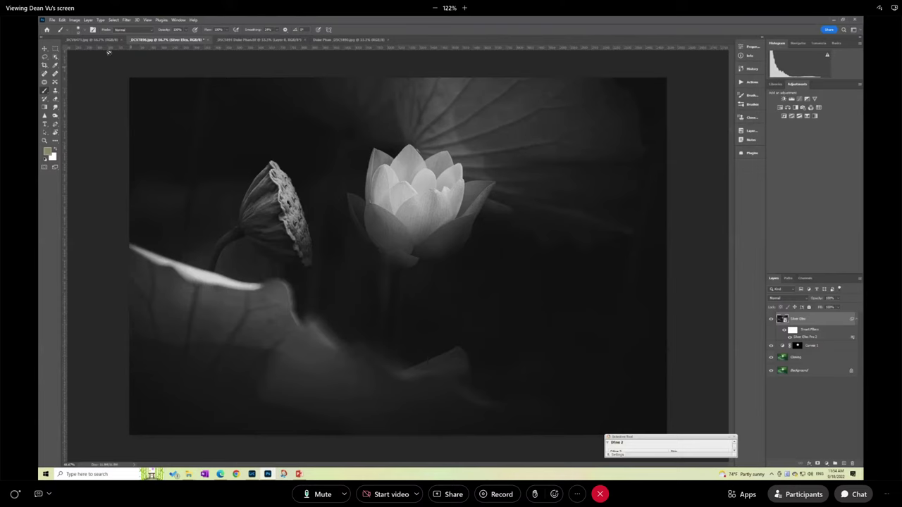
Step: Switch to the photo of the woman in pink on the tree trunk and examine her face and dress up close
click(92, 41)
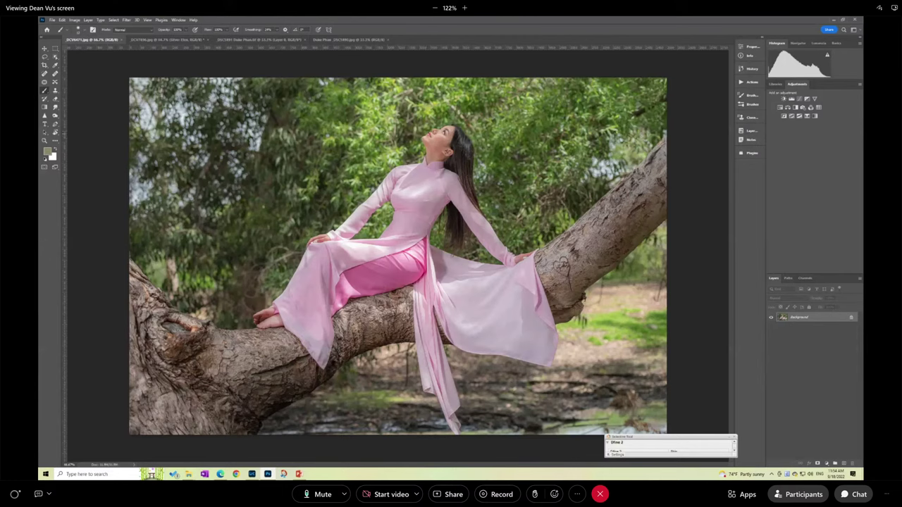
click(44, 140)
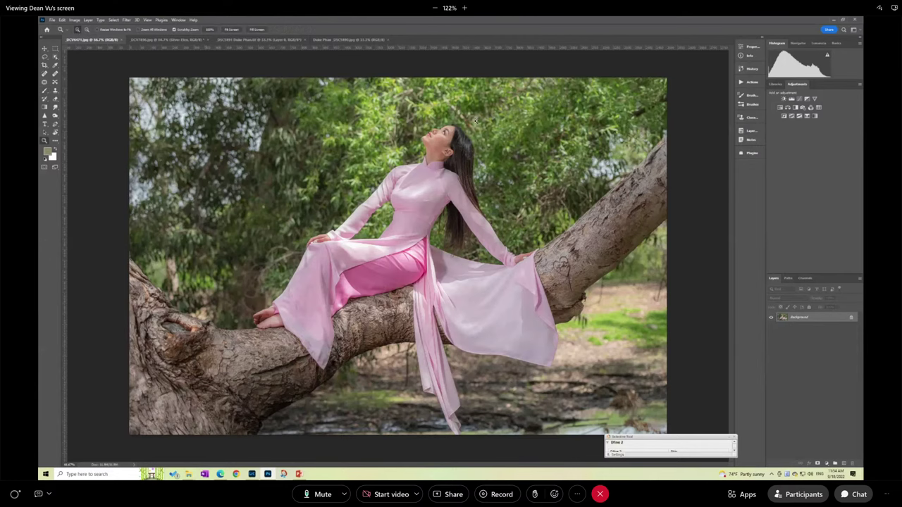
drag(397, 121, 414, 146)
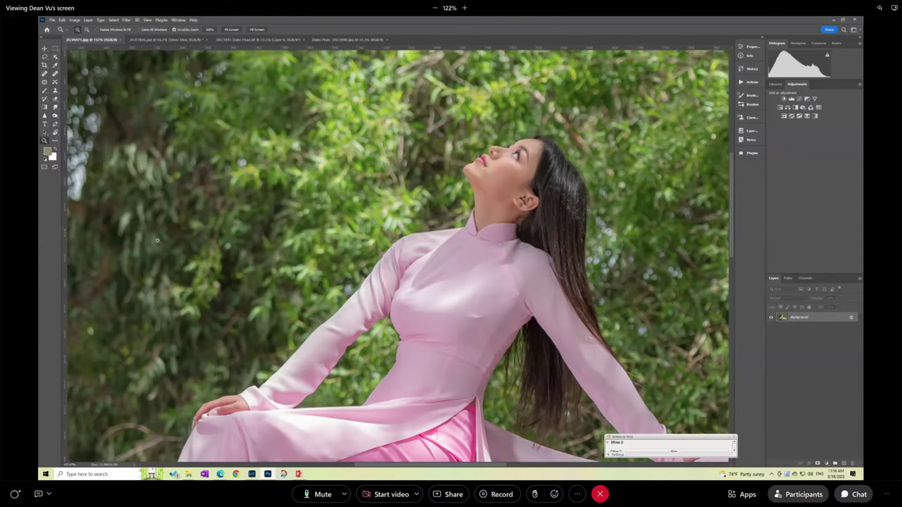
Step: Switch to the PowerPoint presentation, review the slide "Chụp hình màu để chuyển TD", and return to Photoshop
click(299, 474)
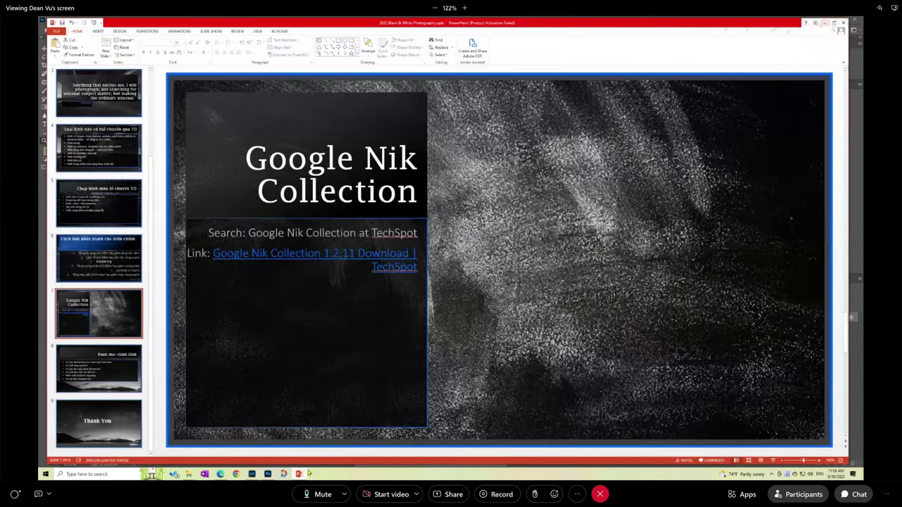
click(99, 204)
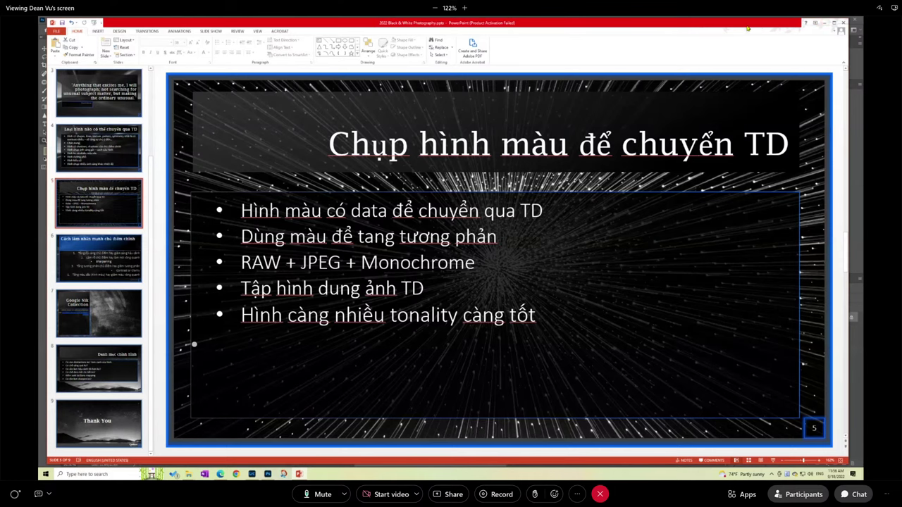
click(825, 24)
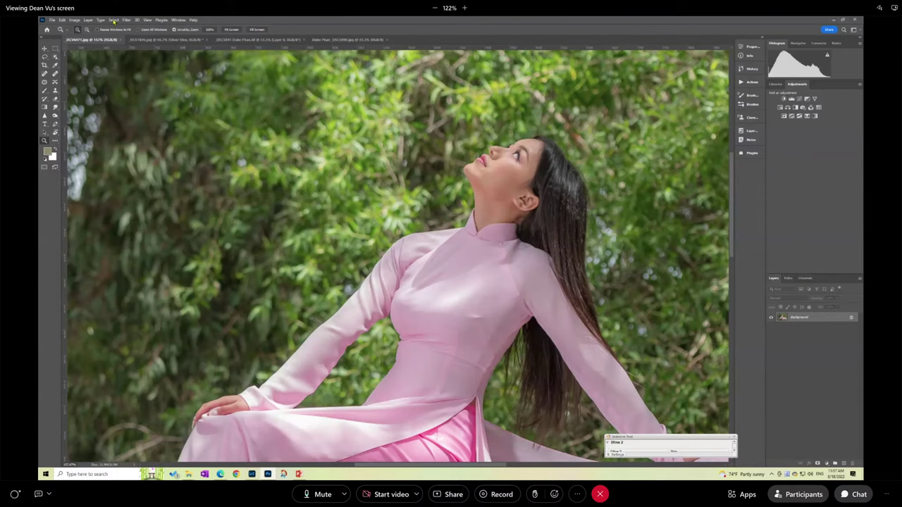
Step: Duplicate the Background layer of the portrait photo and convert the copy to a smart object
alt+click(279, 208)
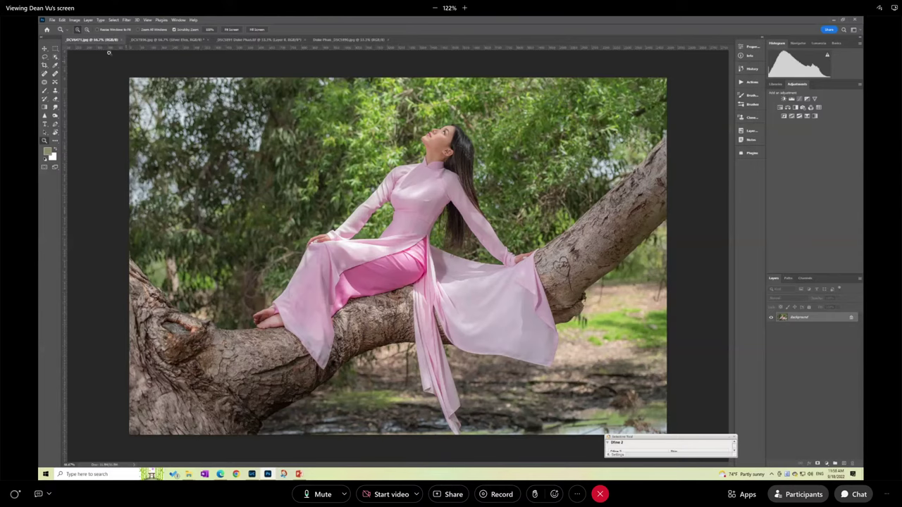
click(114, 19)
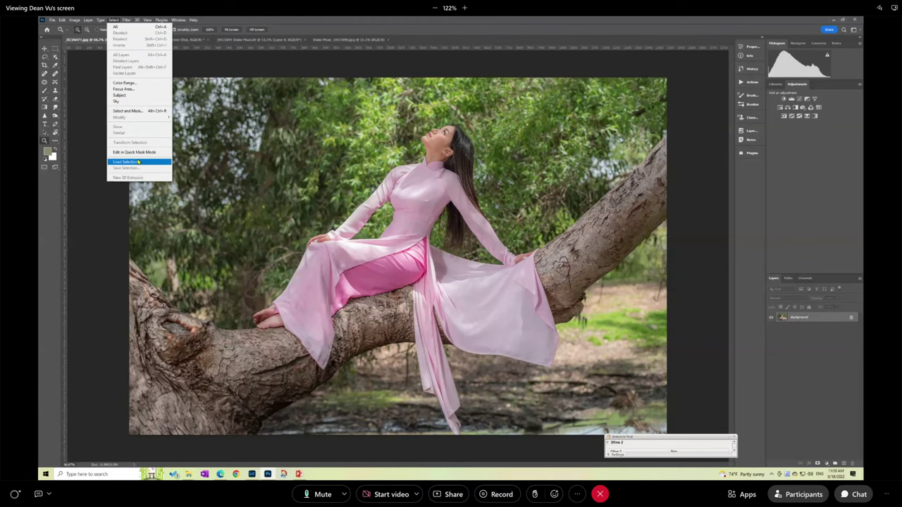
click(113, 20)
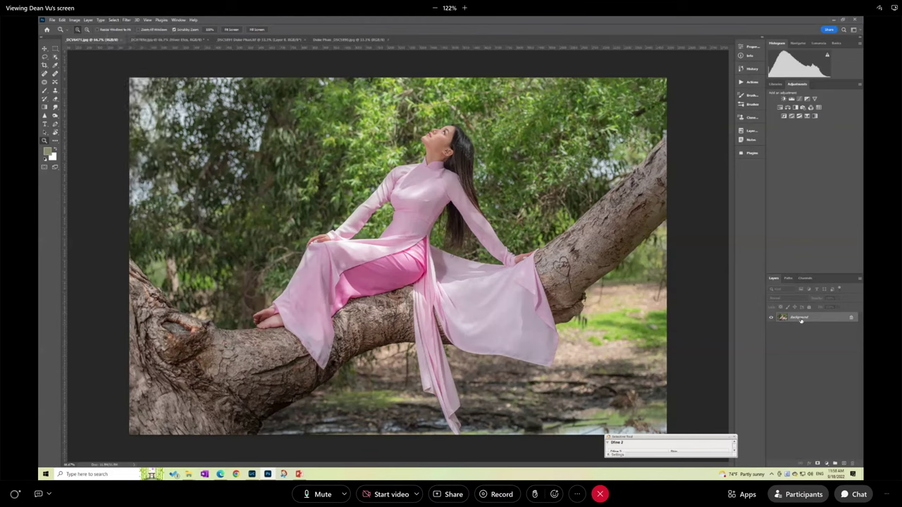
key(ctrl+j)
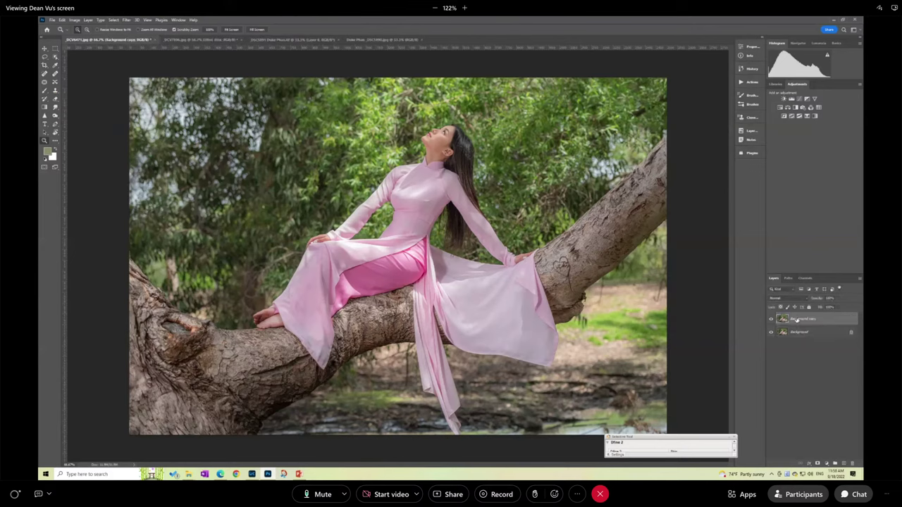
right_click(797, 320)
click(802, 135)
Step: Rename the duplicated smart object layer as Nik Collection
double_click(800, 320)
text(dfine)
key(BackSpace)
key(BackSpace)
key(BackSpace)
key(BackSpace)
key(BackSpace)
text(ction)
key(Return)
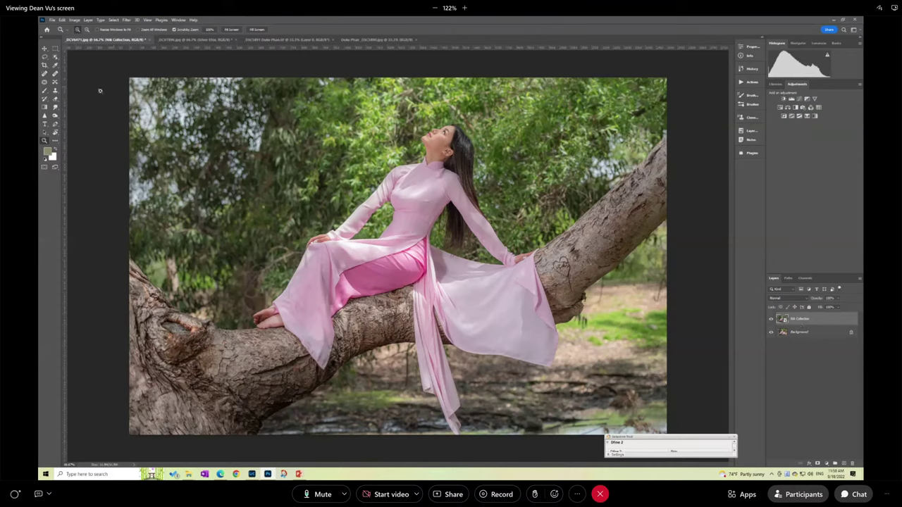
click(126, 21)
mouse_move(150, 173)
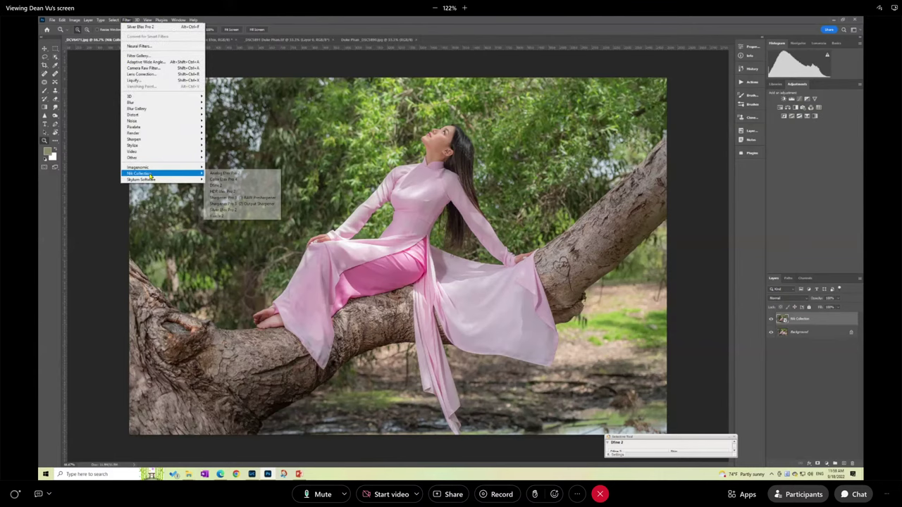
click(236, 210)
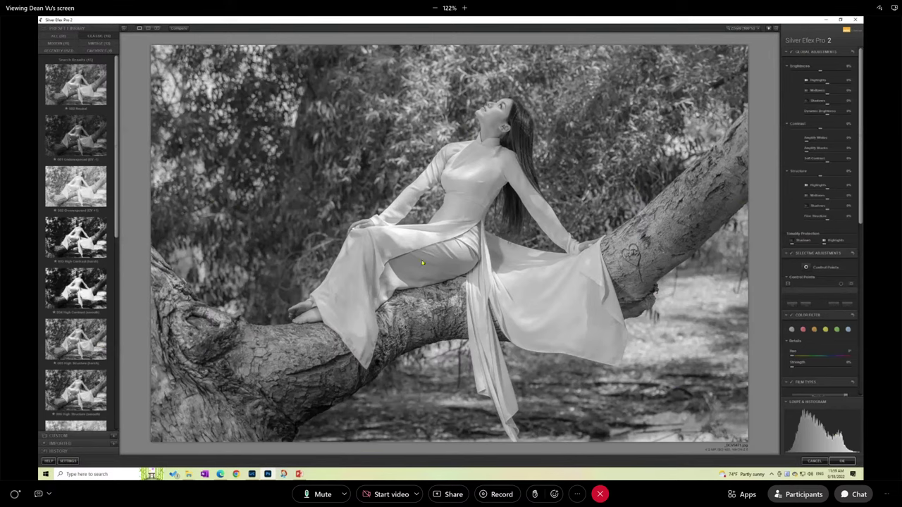
click(267, 474)
right_click(267, 476)
click(252, 442)
click(251, 444)
click(814, 461)
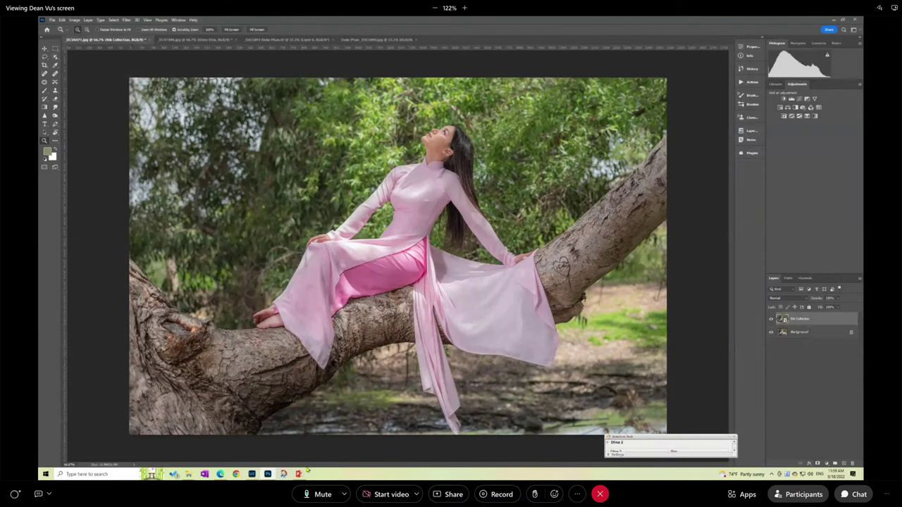
Step: Open the finished black-and-white version of the portrait, confirm its Color Efex Pro 4 settings and open its Silver Efex Pro 2 filter to review the global adjustments
mouse_move(188, 474)
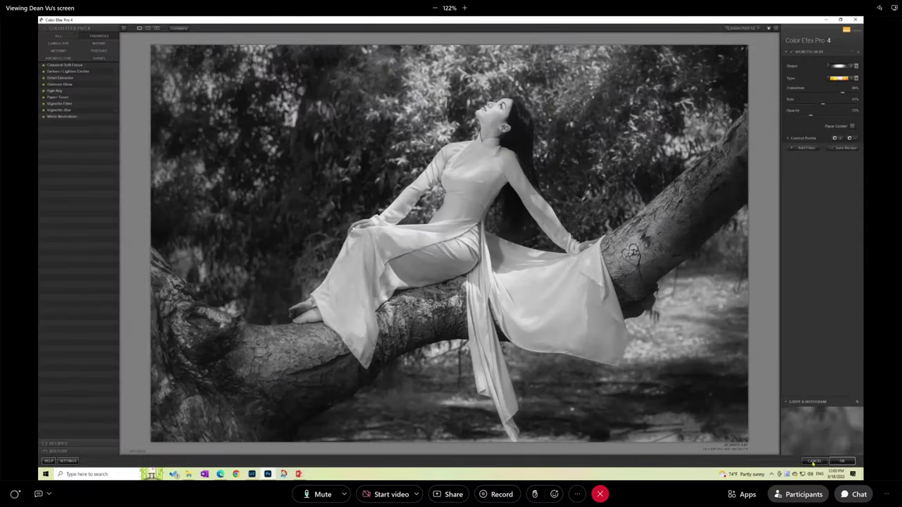
click(842, 461)
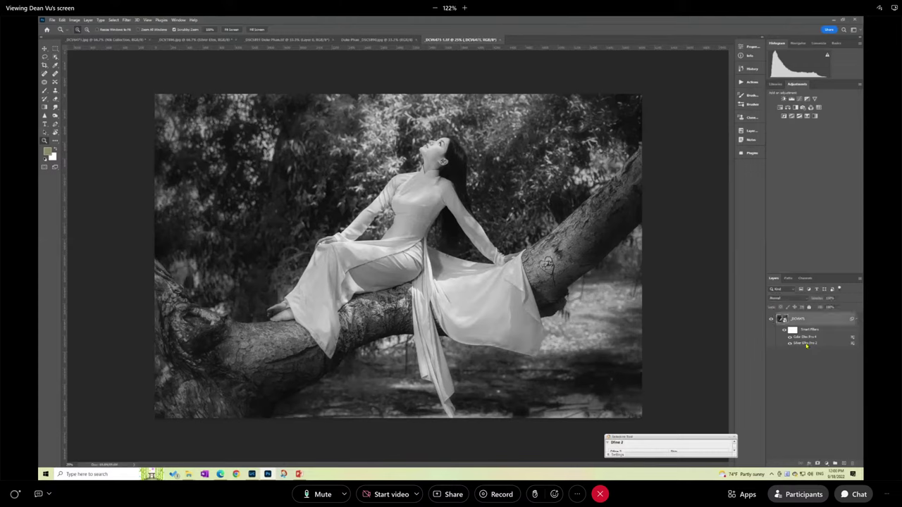
double_click(806, 343)
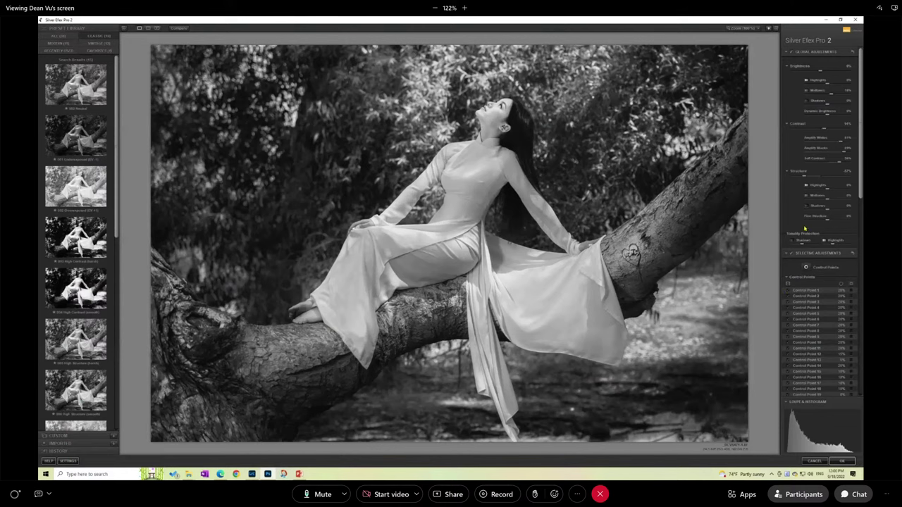
scroll(859, 178, down, 3)
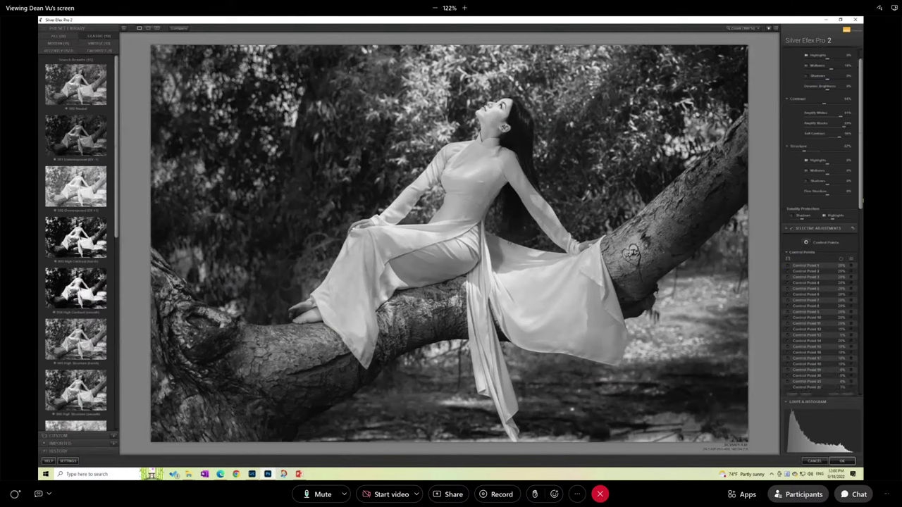
scroll(860, 176, up, 3)
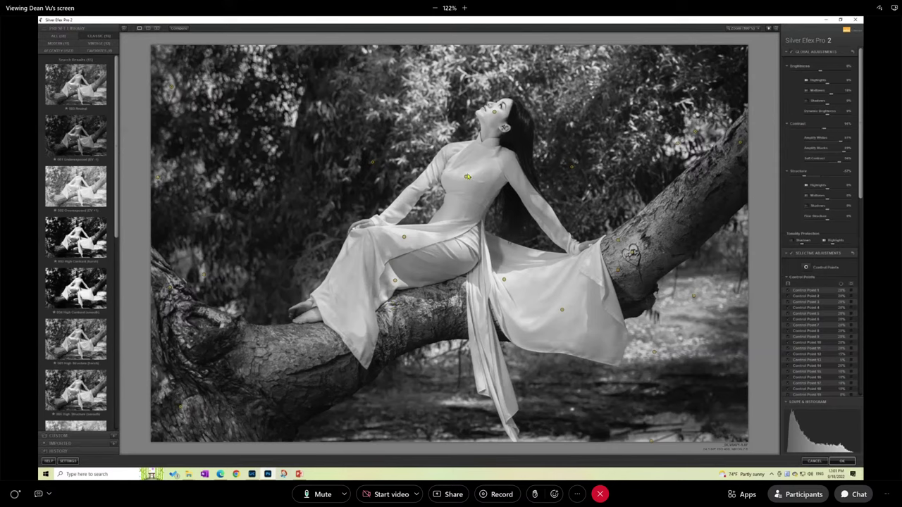
Step: Inspect the control points on the dress, face, foliage and lower trunk, and review the control point list
click(466, 178)
drag(467, 181, 483, 186)
click(495, 112)
click(374, 164)
click(173, 91)
click(182, 411)
scroll(821, 226, down, 5)
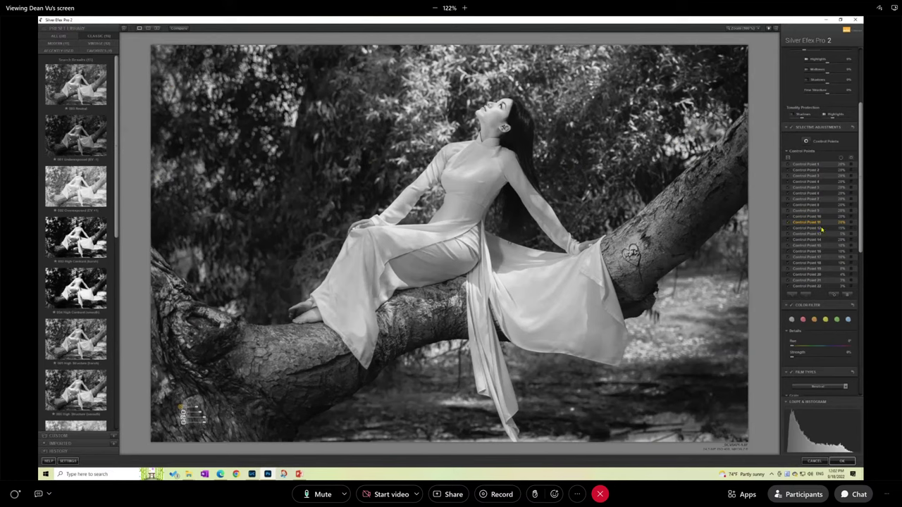
scroll(816, 241, down, 2)
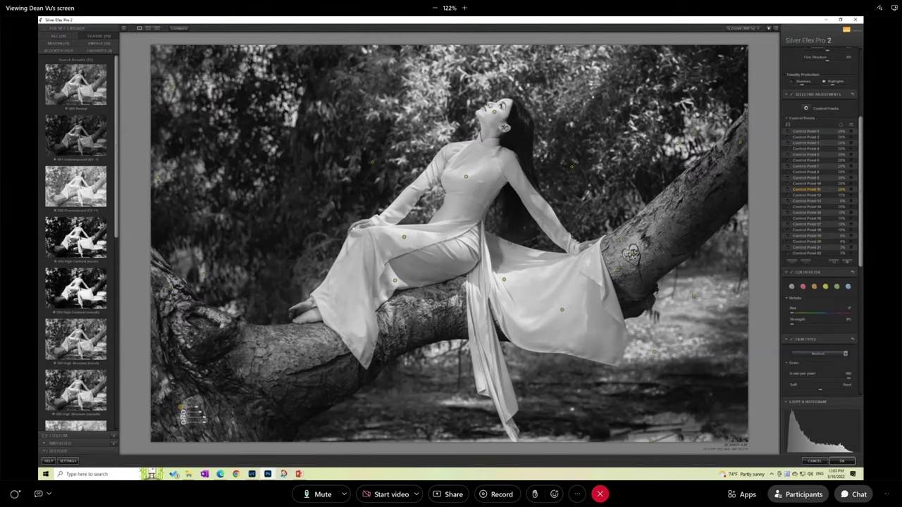
Step: Increase the adjustment of the control point on the carved heart in the trunk and select the neighbouring point just below it
click(632, 254)
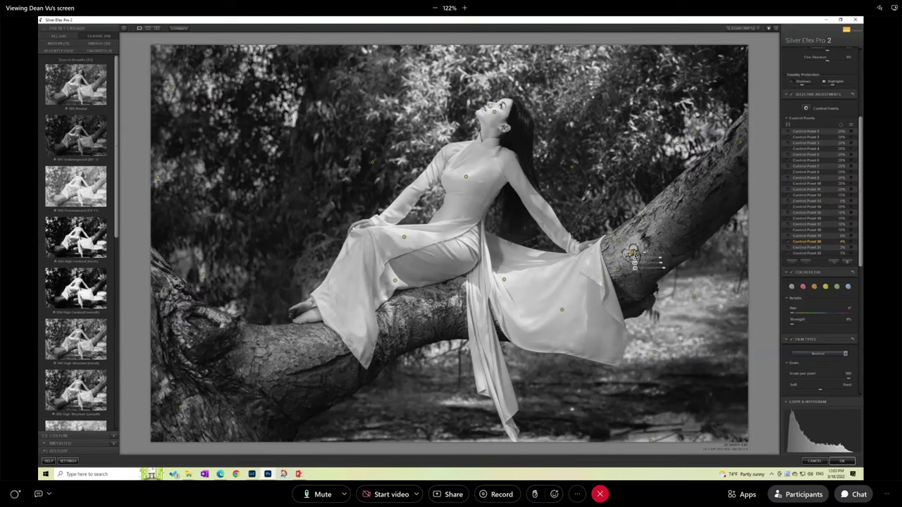
drag(644, 258, 663, 260)
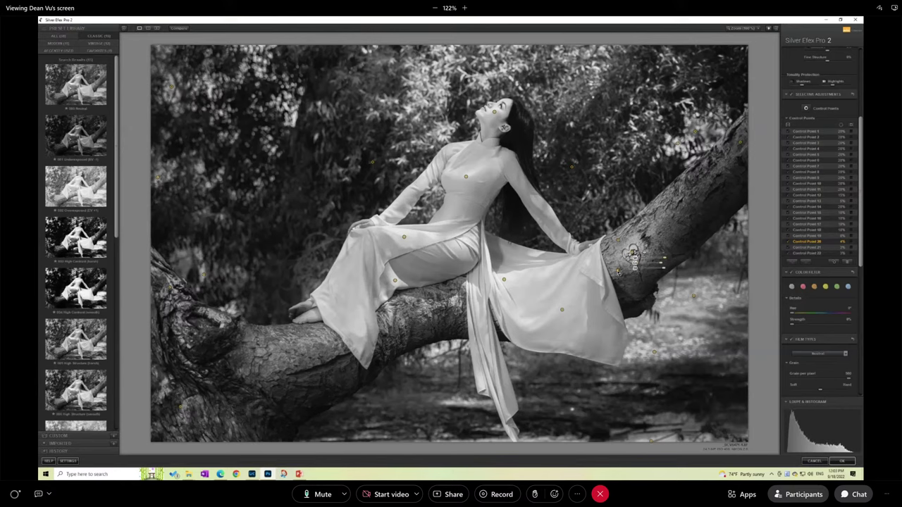
click(619, 272)
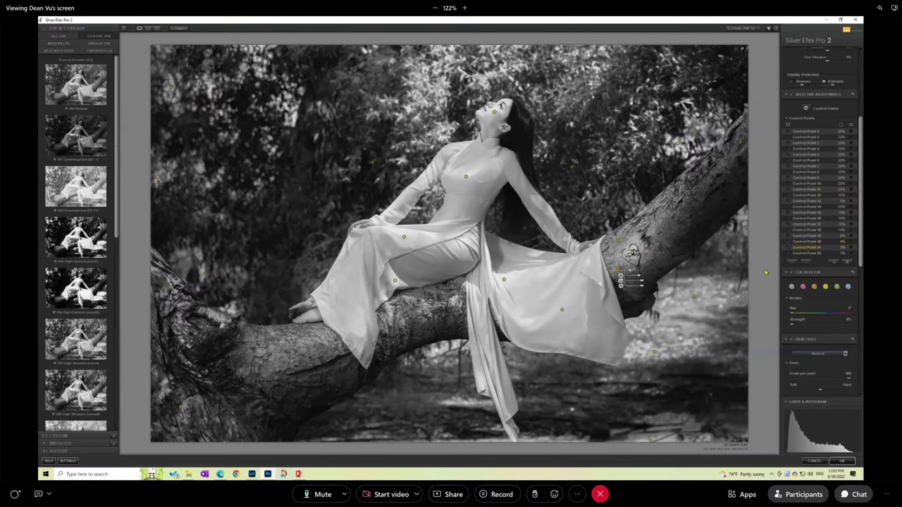
Step: Add a control point on the trunk between the dress and the carved heart, and further increase the adjustment of the heart's own point
click(806, 108)
click(636, 269)
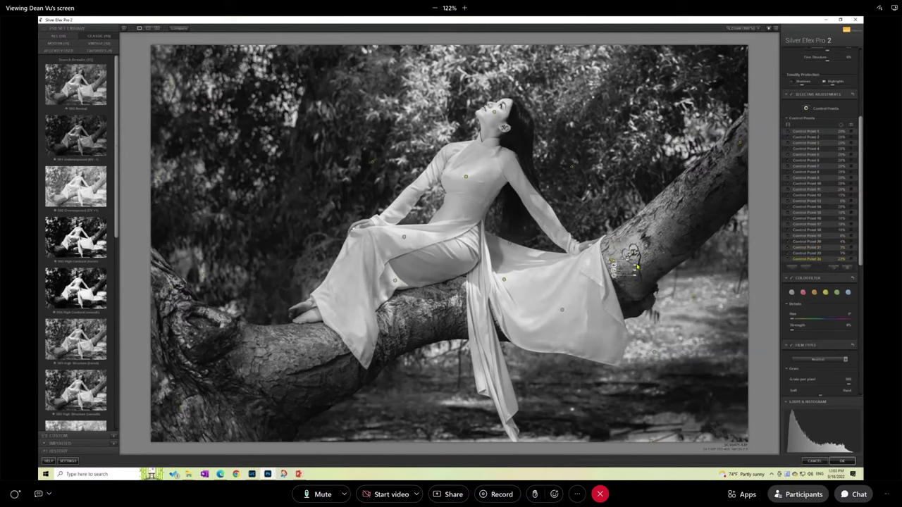
drag(637, 266, 654, 266)
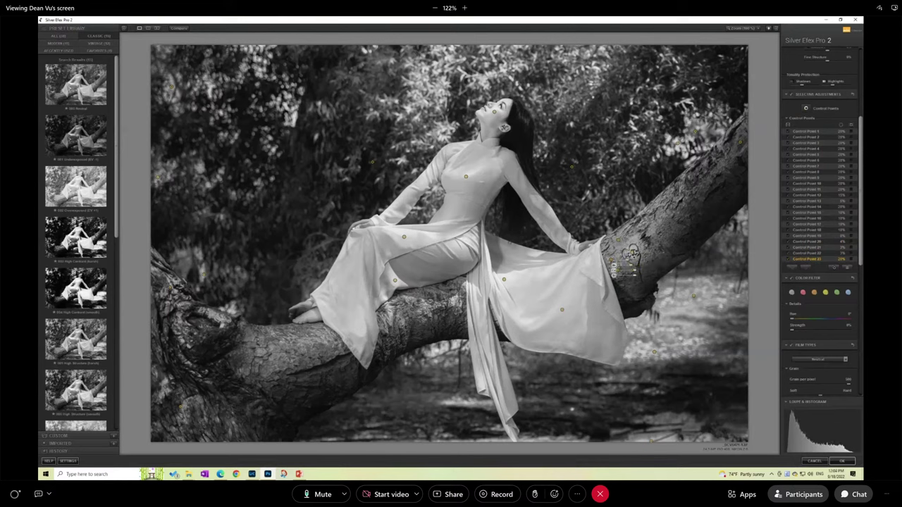
click(634, 255)
drag(635, 256, 666, 261)
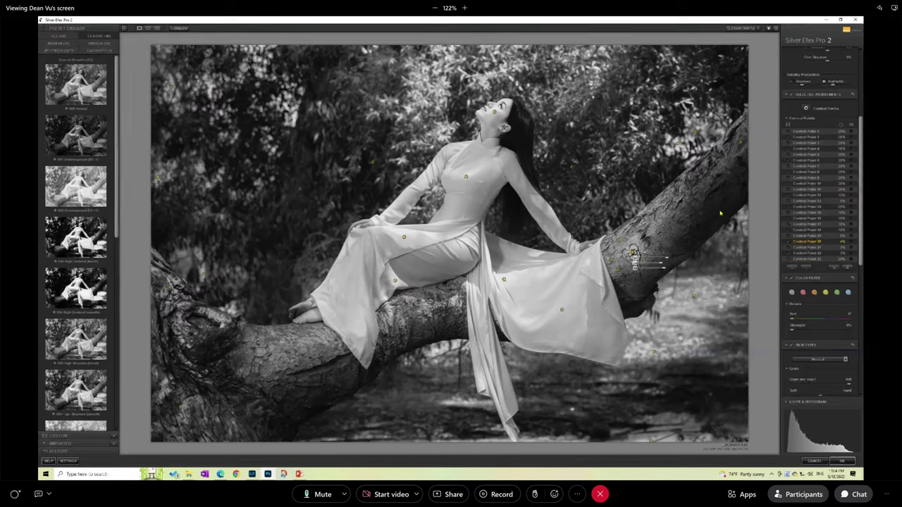
Step: Shrink the area of effect of the new control point on the trunk beside the dress's edge
click(633, 254)
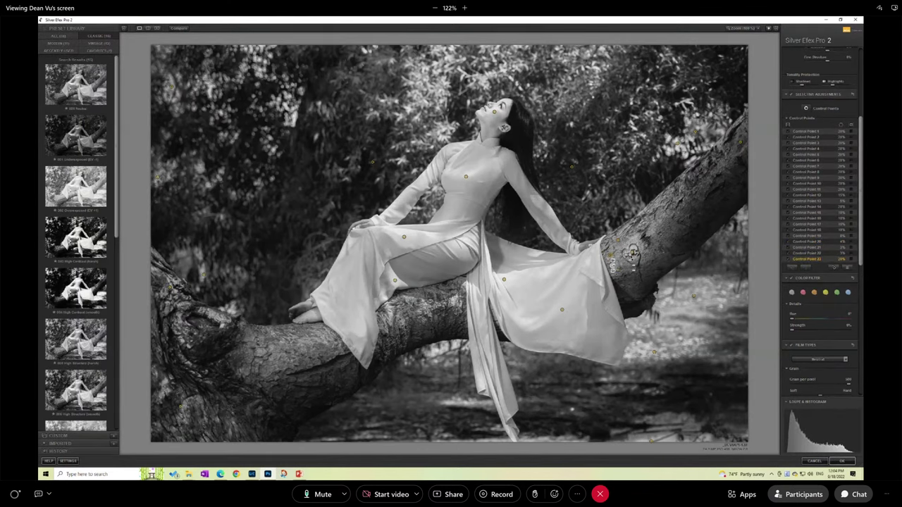
drag(634, 253, 630, 254)
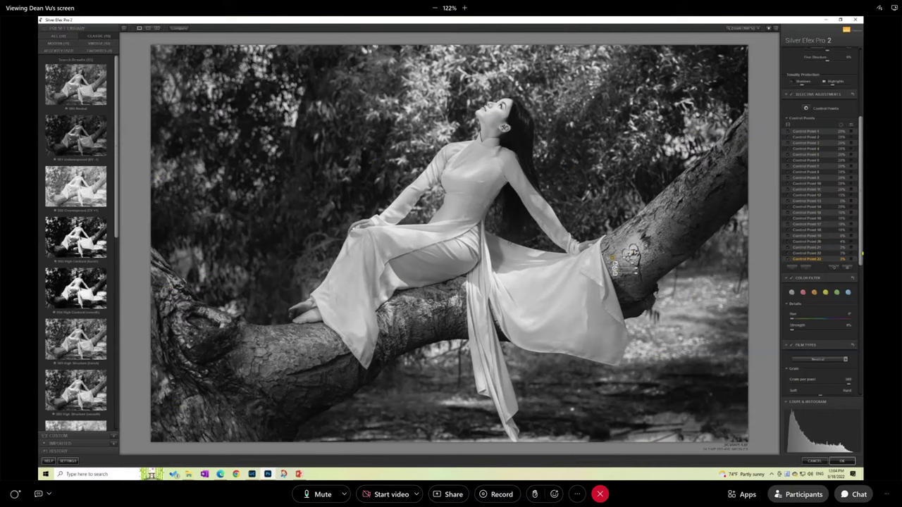
scroll(861, 262, down, 5)
scroll(862, 258, up, 6)
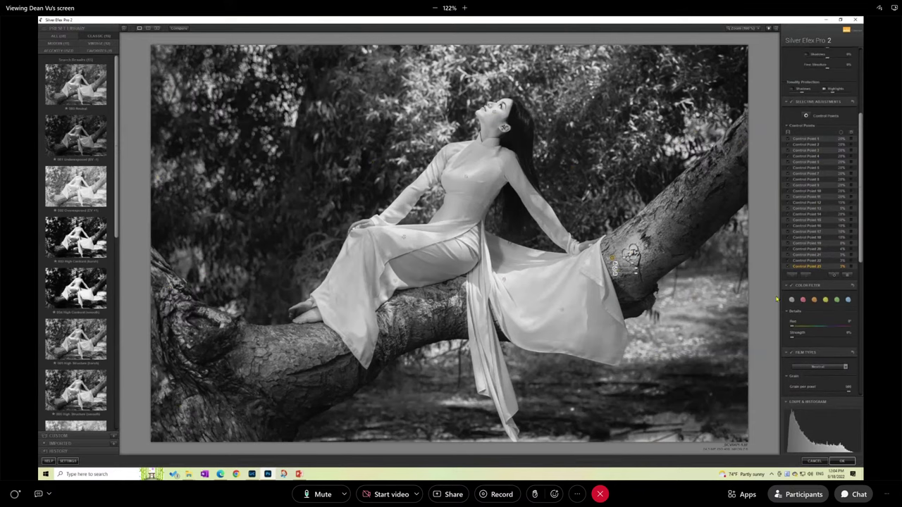
Step: Adjust the film grain per pixel and apply the black-and-white conversion to the portrait
drag(862, 249, 862, 325)
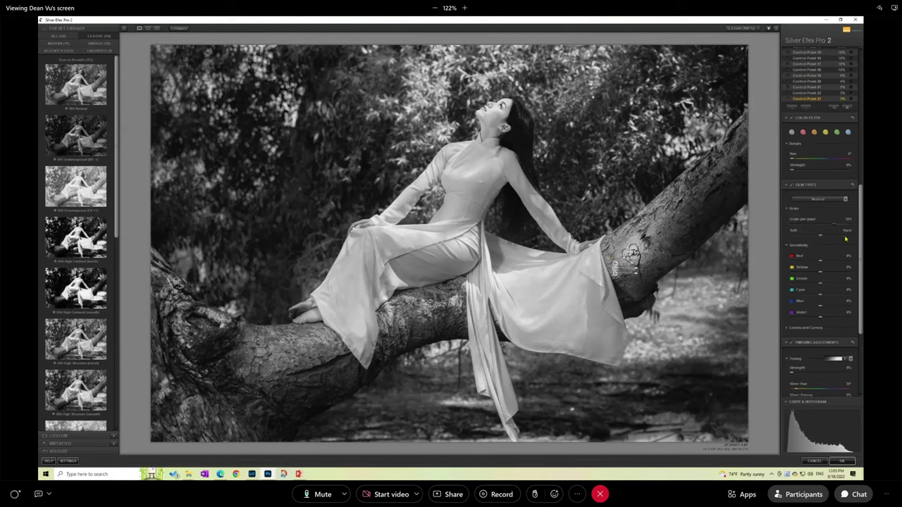
mouse_move(860, 229)
mouse_down()
mouse_move(861, 176)
mouse_move(859, 246)
mouse_up()
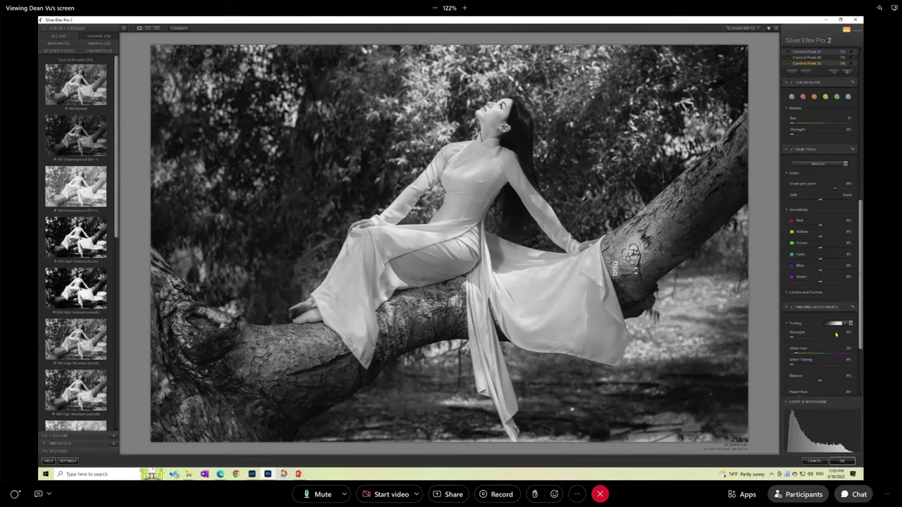
drag(859, 331, 859, 385)
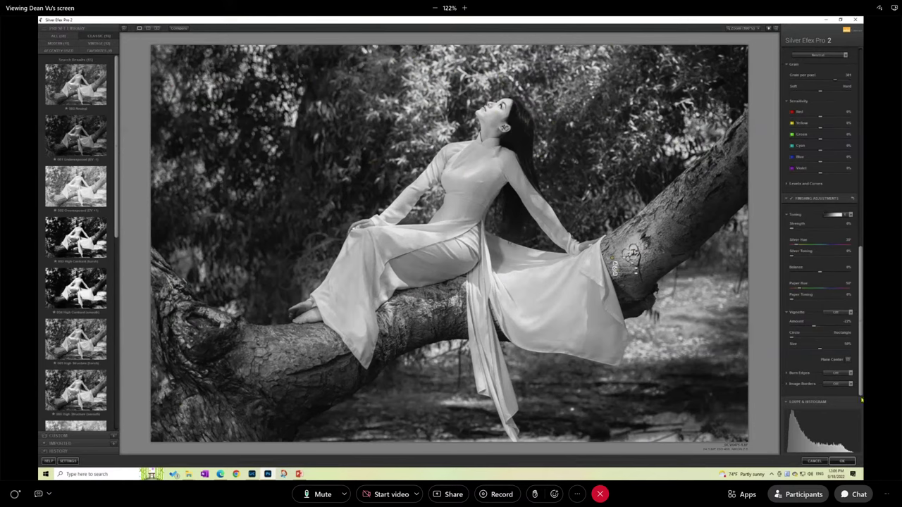
click(842, 461)
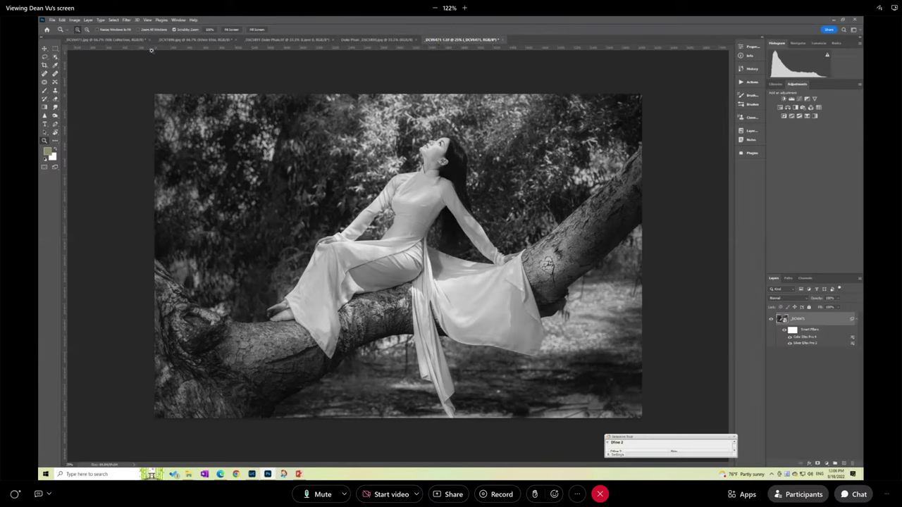
Step: Arrange the converted portrait's document beside the colour original and compare the two versions
drag(495, 41, 166, 42)
click(106, 41)
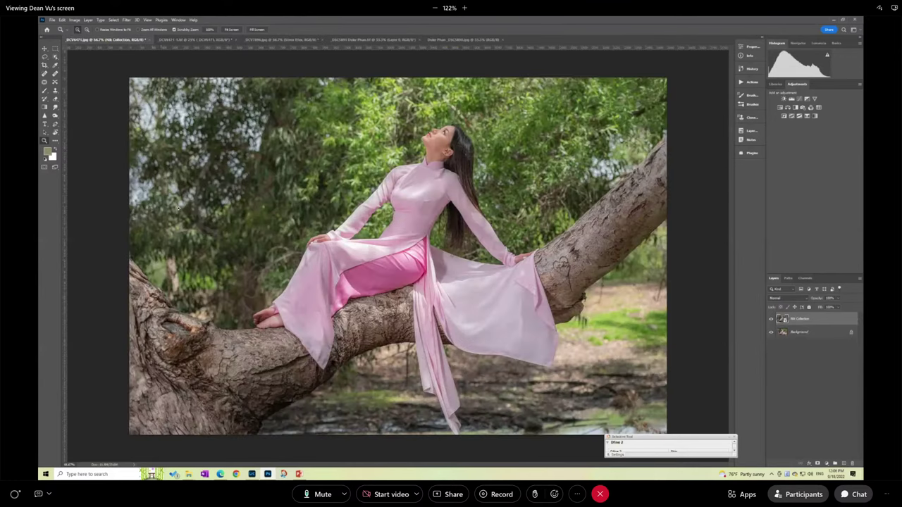
click(179, 40)
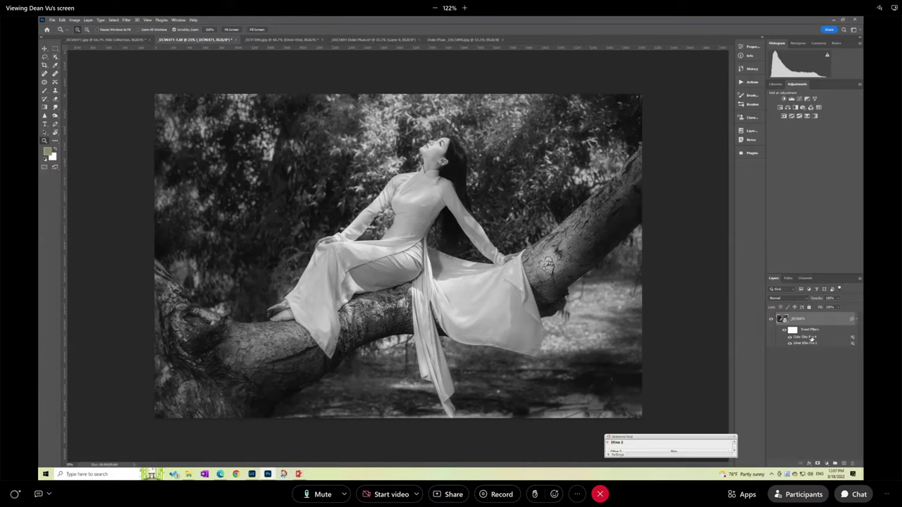
Step: Reopen the Color Efex Pro 4 smart filter, add Glamour Glow as a second filter with glow lowered to about 19%, and apply it
double_click(810, 341)
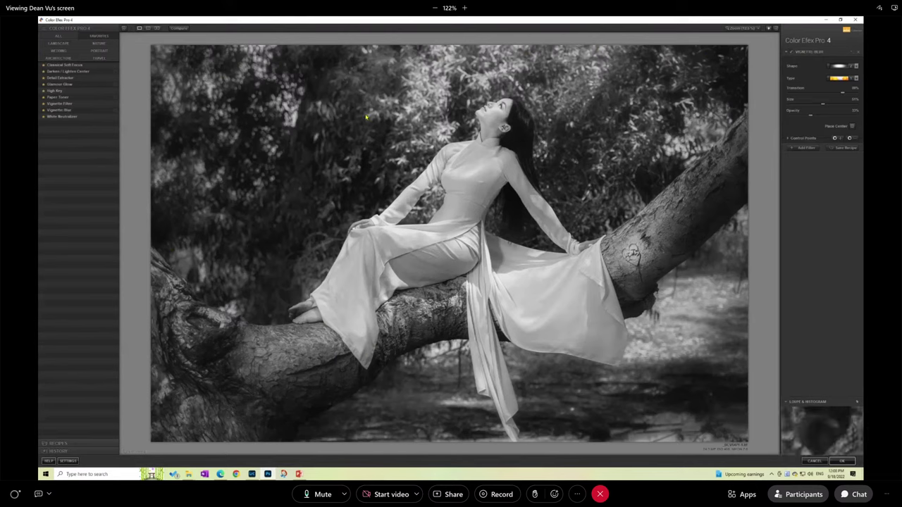
click(60, 85)
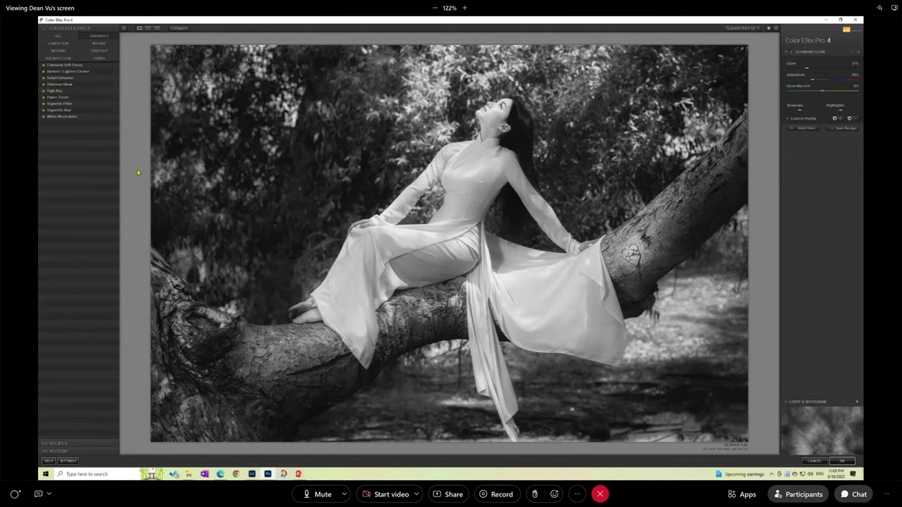
key(ctrl+z)
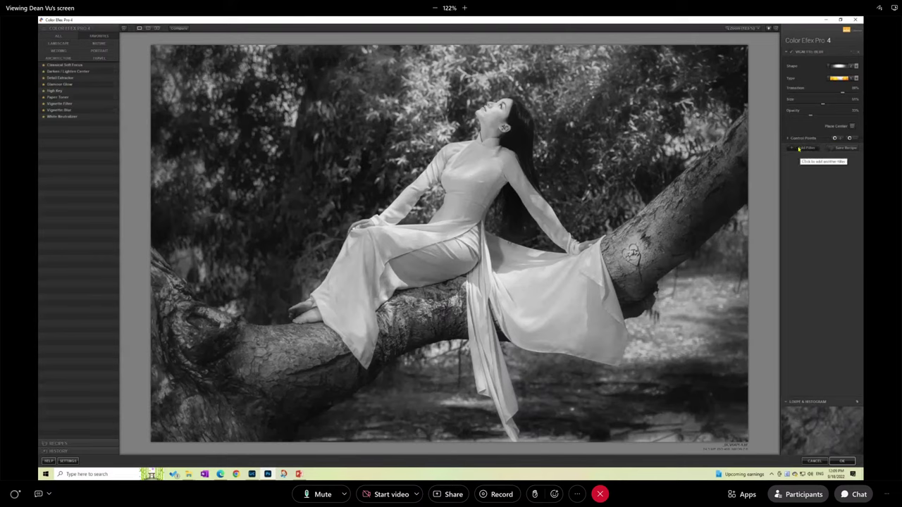
click(791, 149)
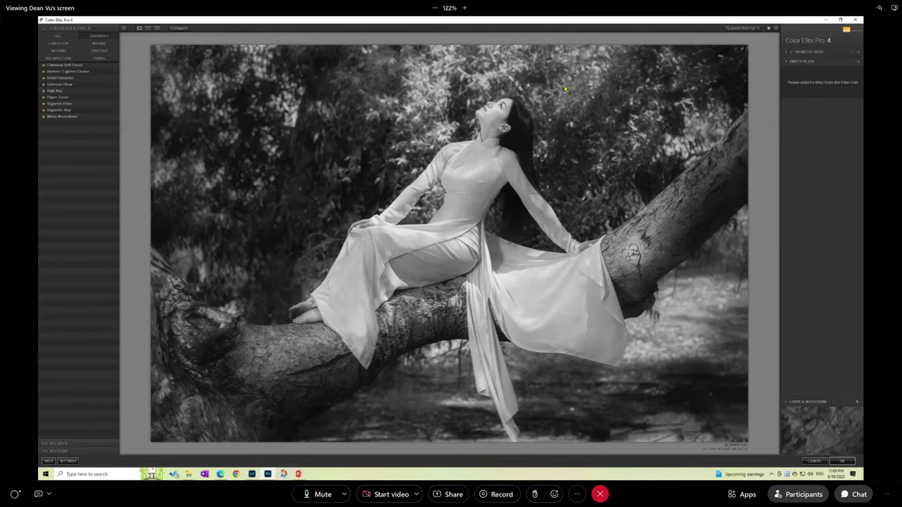
click(60, 84)
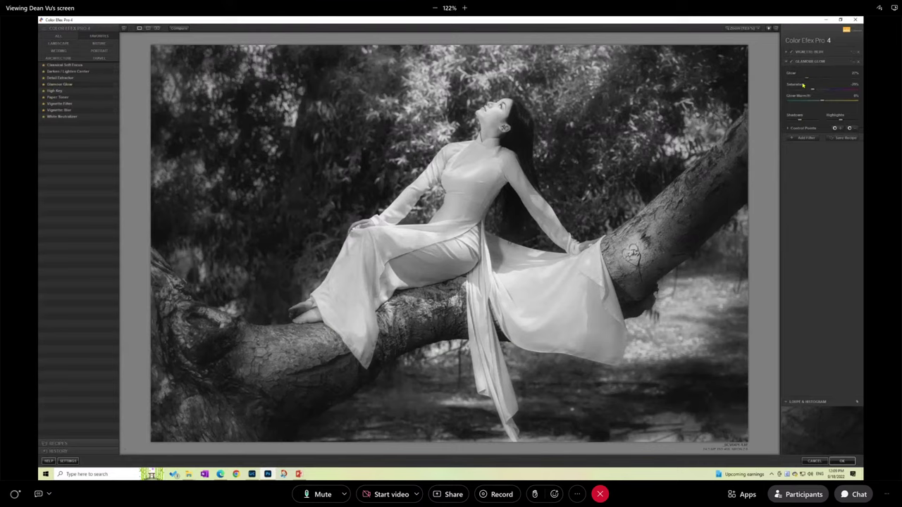
drag(806, 78, 803, 79)
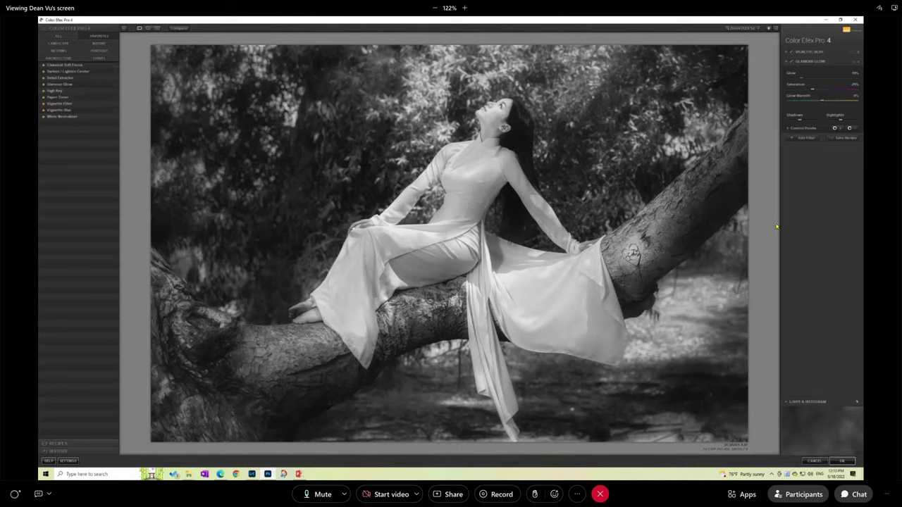
click(842, 461)
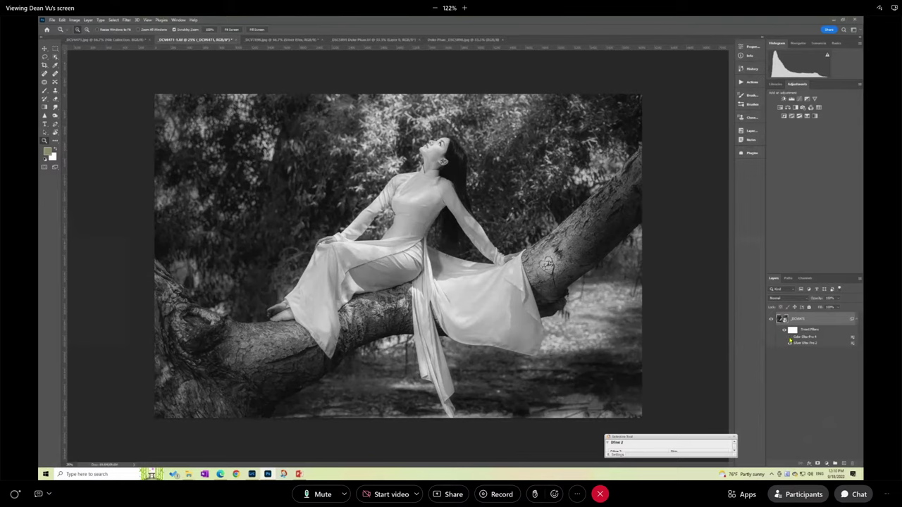
Step: Compare the portrait with and without the Color Efex Pro 4 filter and look through the available adjustment layer types
double_click(790, 341)
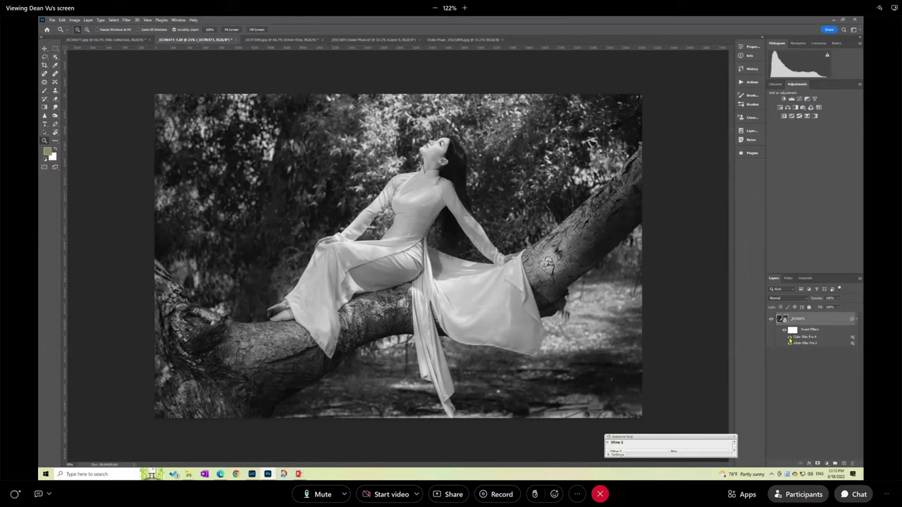
click(790, 338)
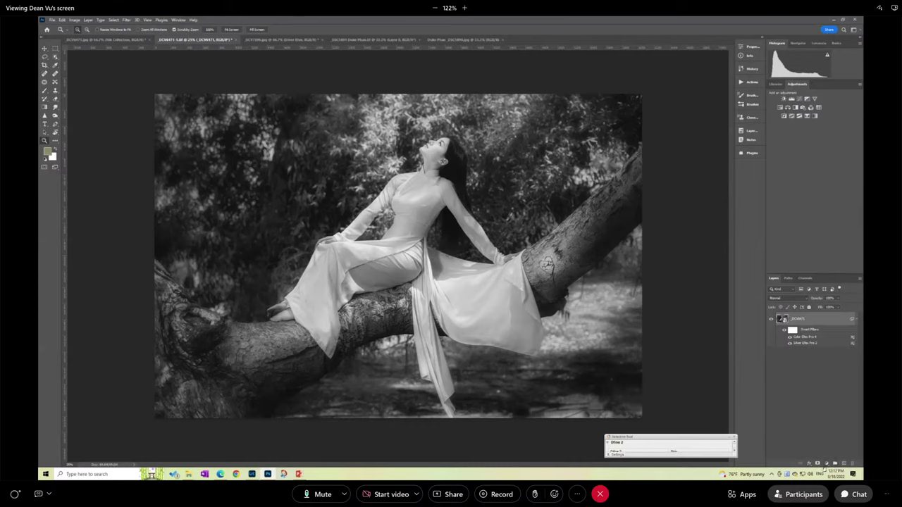
click(826, 464)
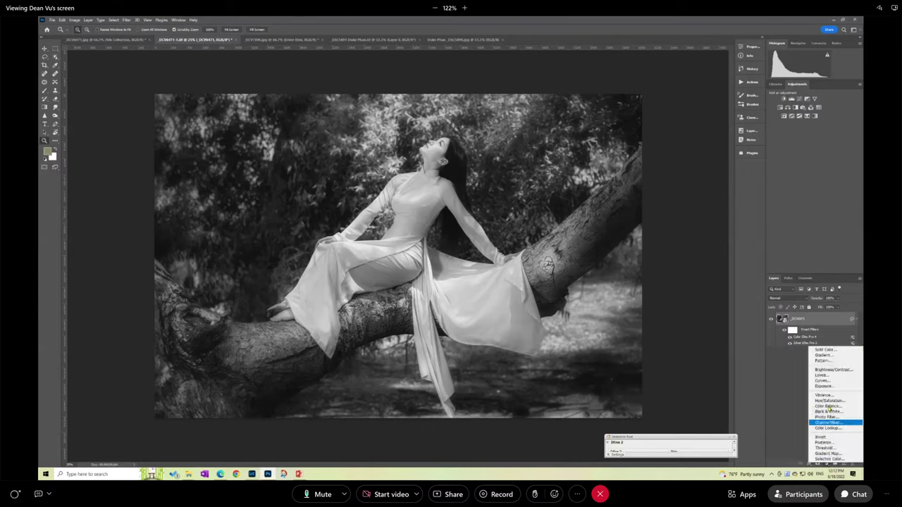
click(781, 382)
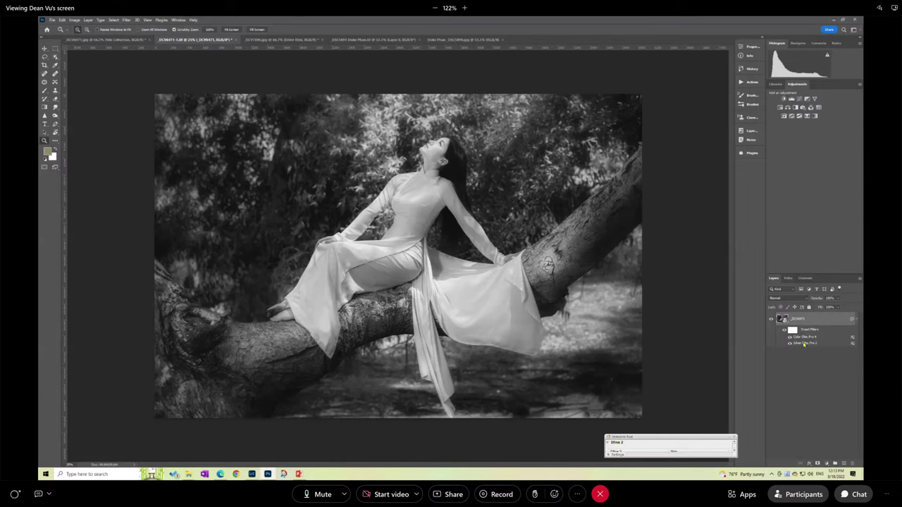
Step: Reopen the Silver Efex Pro 2 smart filter, add a control point at the photo's lower edge right of the dress, and lower its brightness
double_click(804, 344)
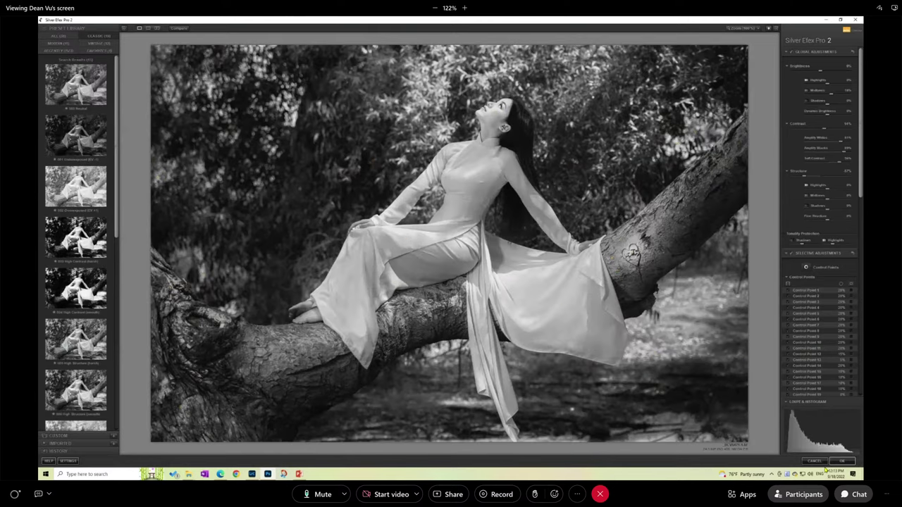
drag(860, 185, 861, 332)
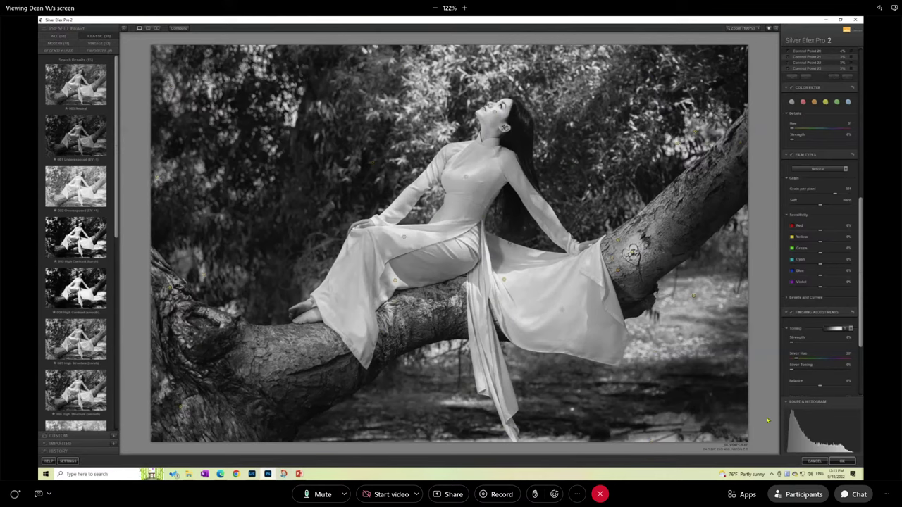
click(652, 442)
click(664, 427)
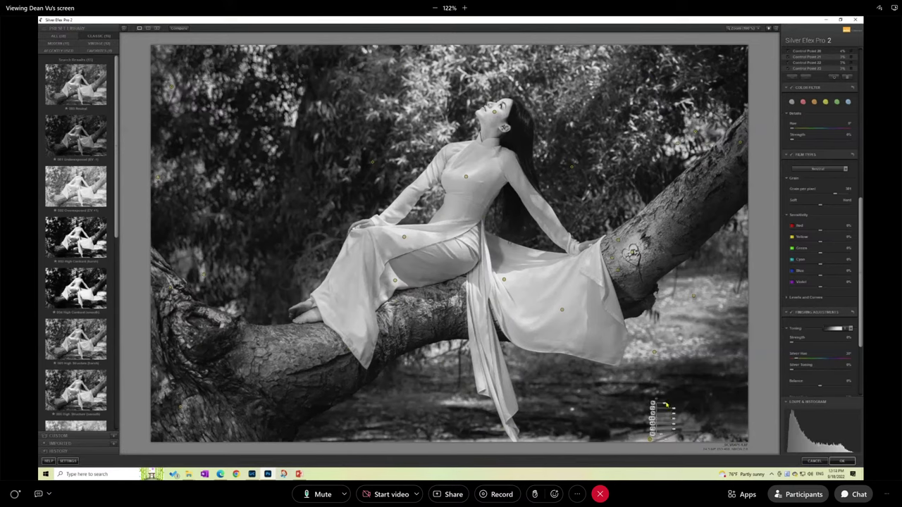
drag(664, 405, 662, 406)
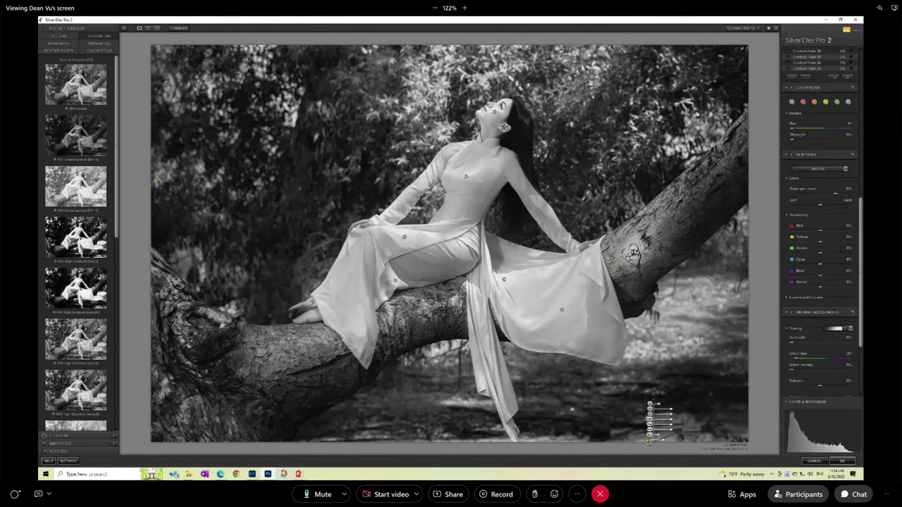
Step: Distribute more control points along the photo's lower edge on both sides of the new one and adjust their placement and brightness
drag(648, 441, 577, 450)
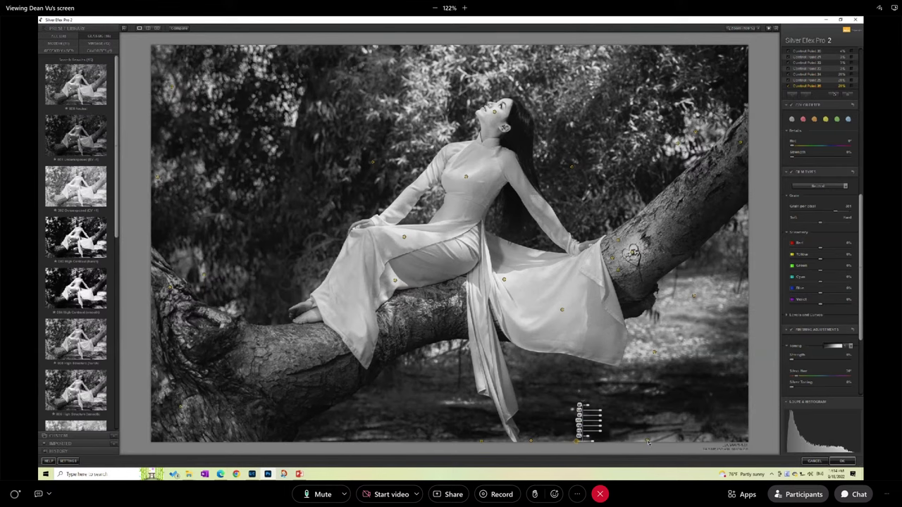
drag(649, 442, 673, 444)
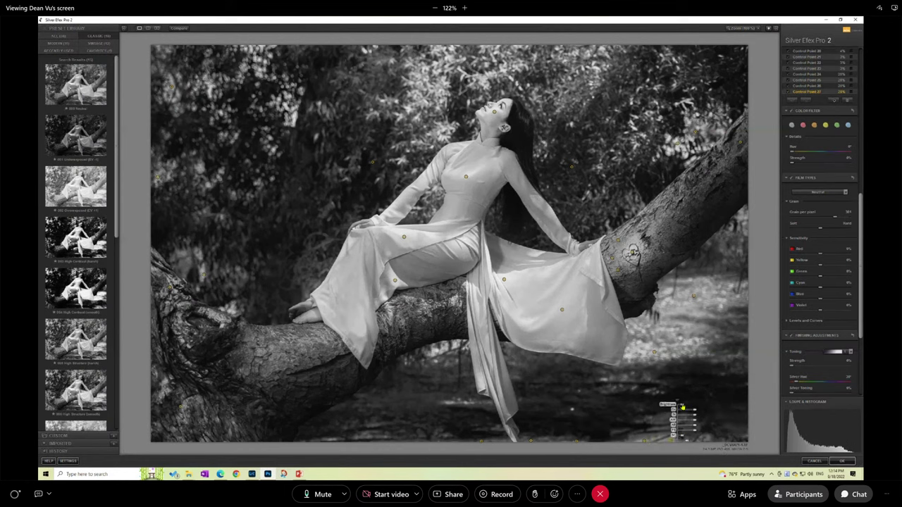
drag(683, 407, 654, 407)
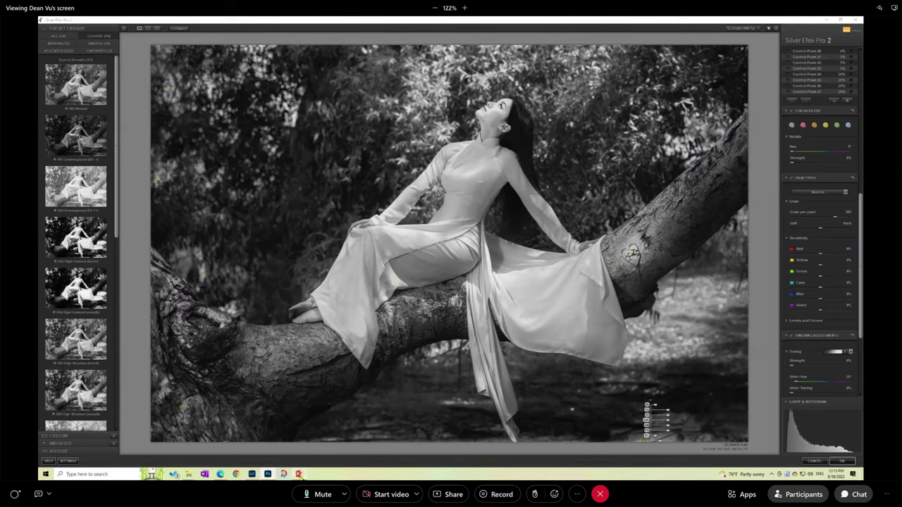
Step: Switch to PowerPoint, review the "Danh mục chỉnh hình" checklist slide, and return to Silver Efex Pro 2
click(299, 475)
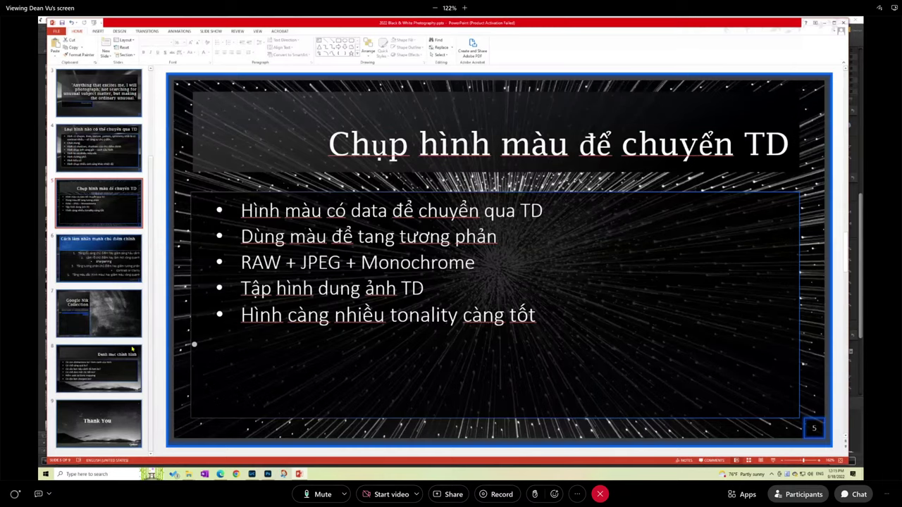
click(116, 368)
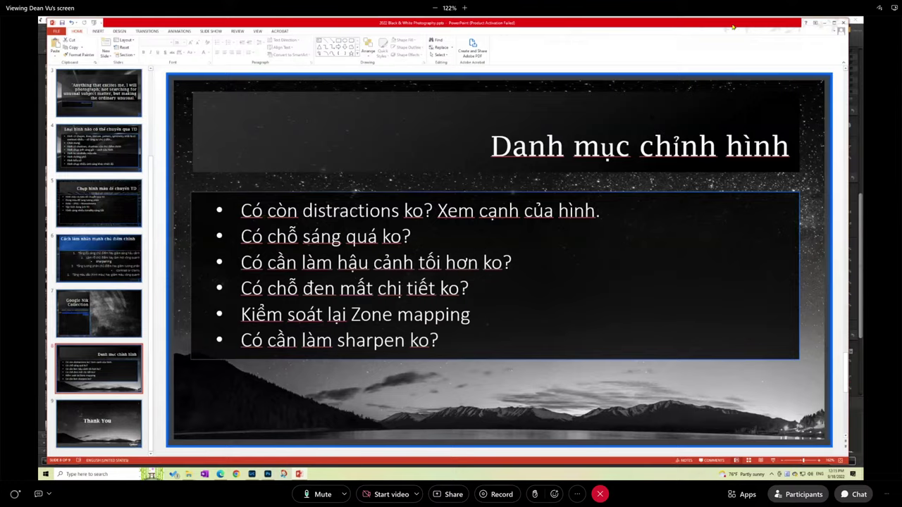
click(824, 22)
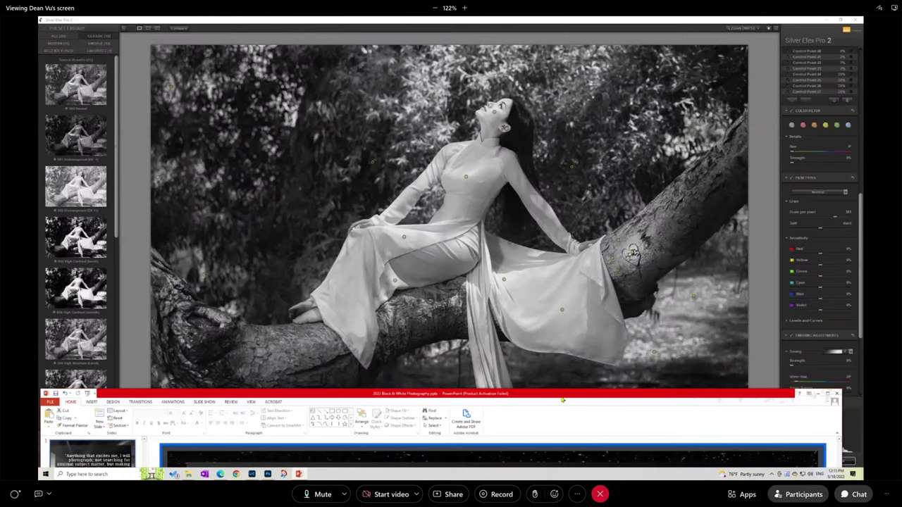
drag(562, 399, 563, 435)
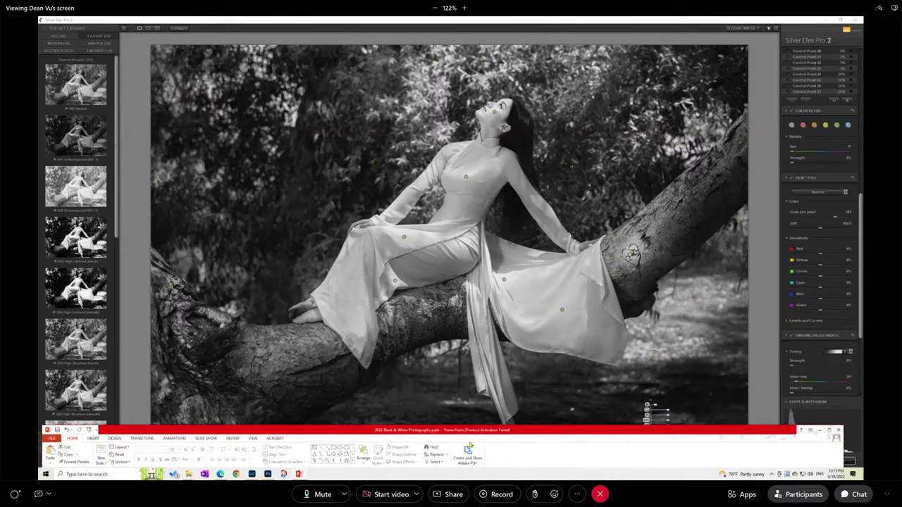
double_click(521, 432)
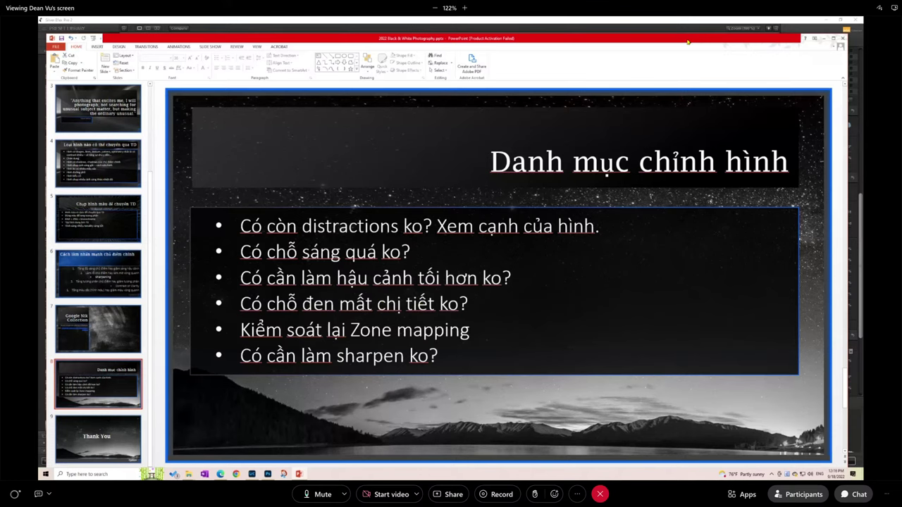
key(alt+Tab)
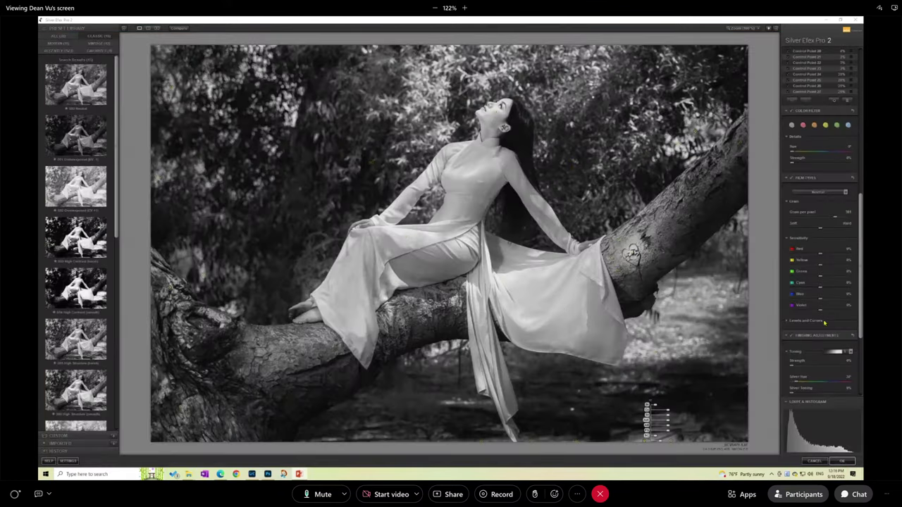
Step: Strongly increase the portrait's global contrast in the global adjustments
scroll(862, 322, up, 10)
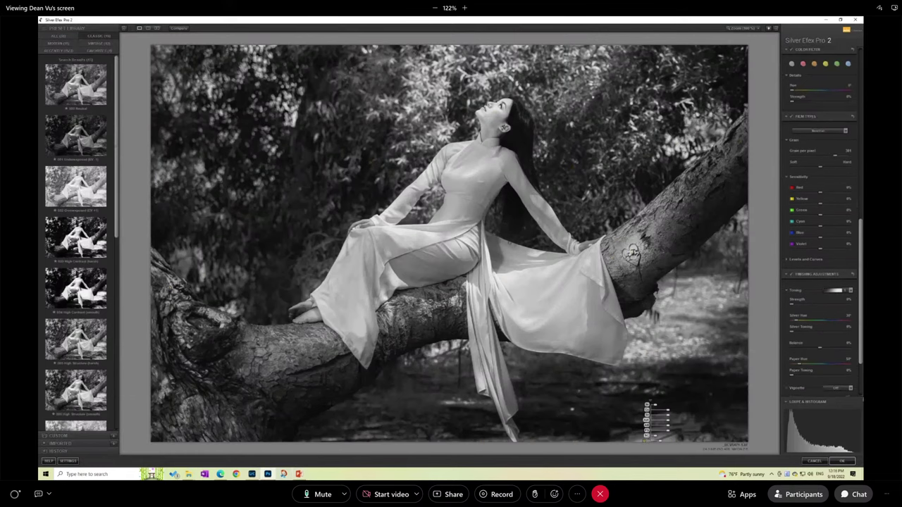
mouse_move(810, 446)
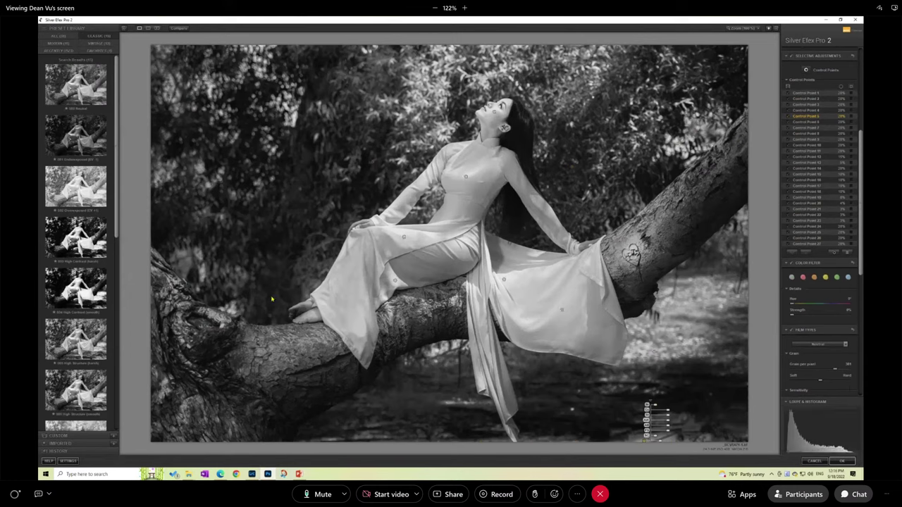
mouse_move(163, 243)
drag(860, 229, 856, 129)
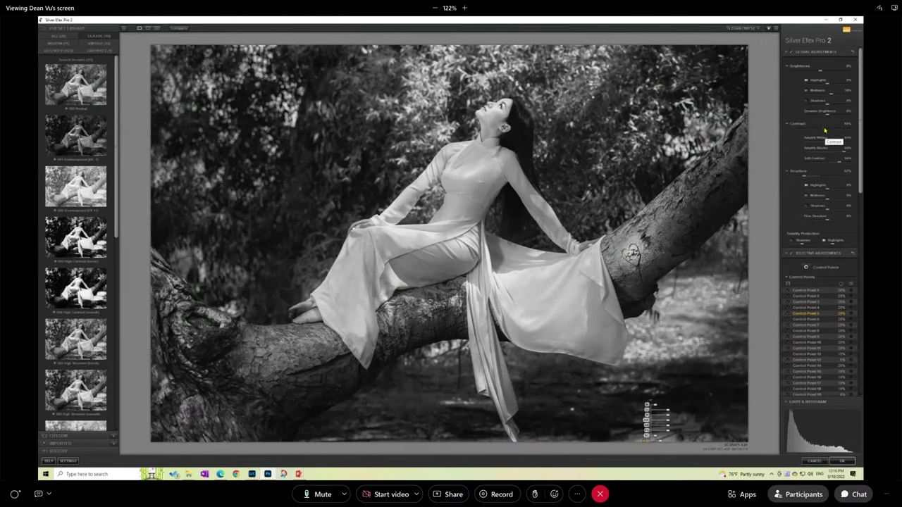
drag(824, 129, 845, 129)
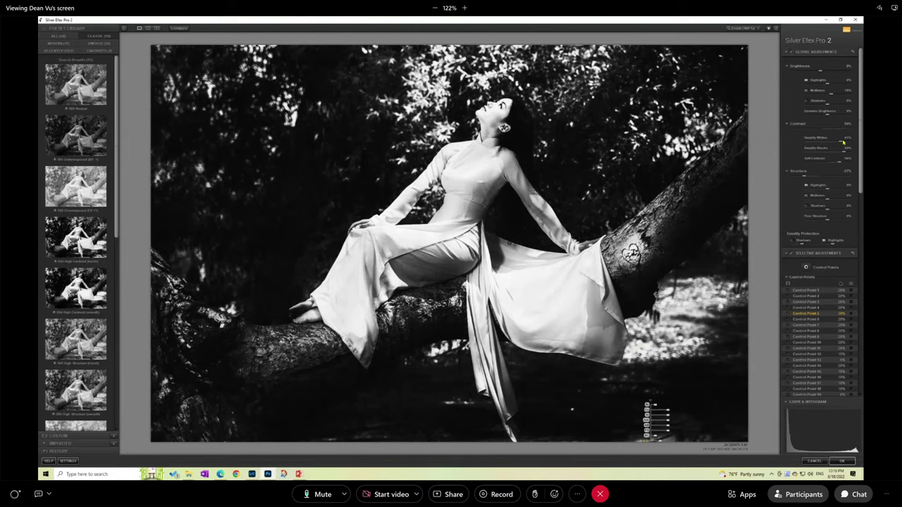
scroll(859, 199, down, 3)
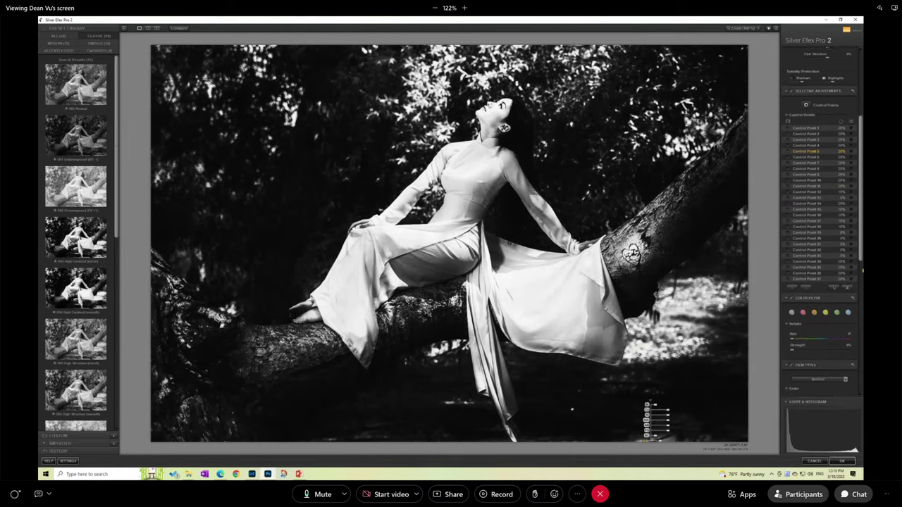
Step: Reduce the portrait's global contrast to a much softer level in the global adjustments
scroll(860, 200, up, 3)
mouse_move(802, 430)
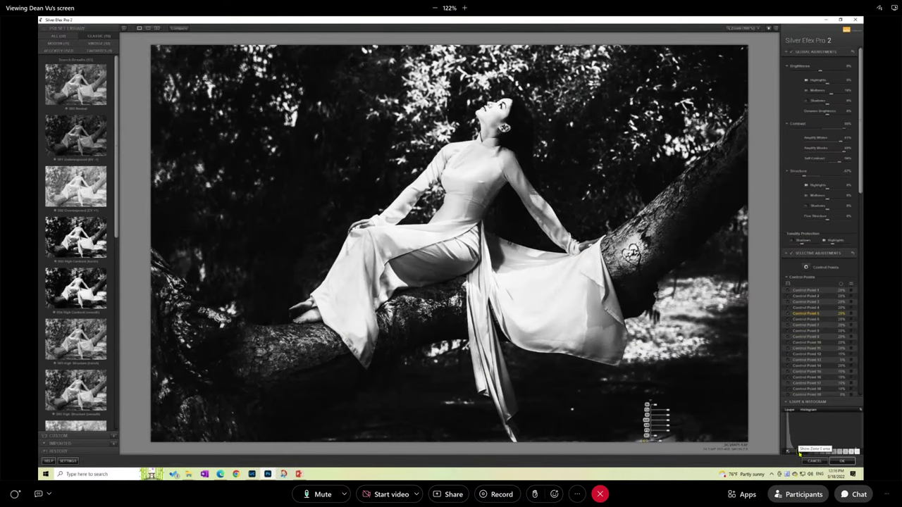
mouse_move(754, 124)
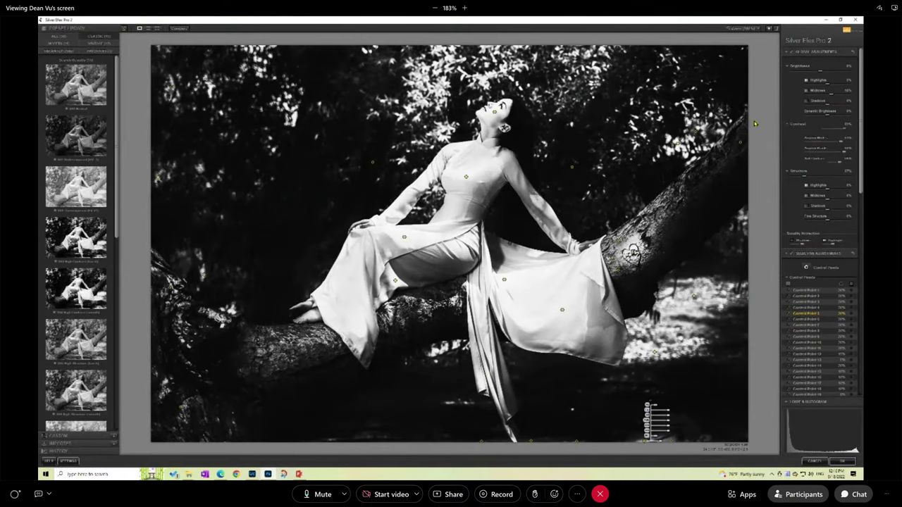
scroll(861, 116, down, 2)
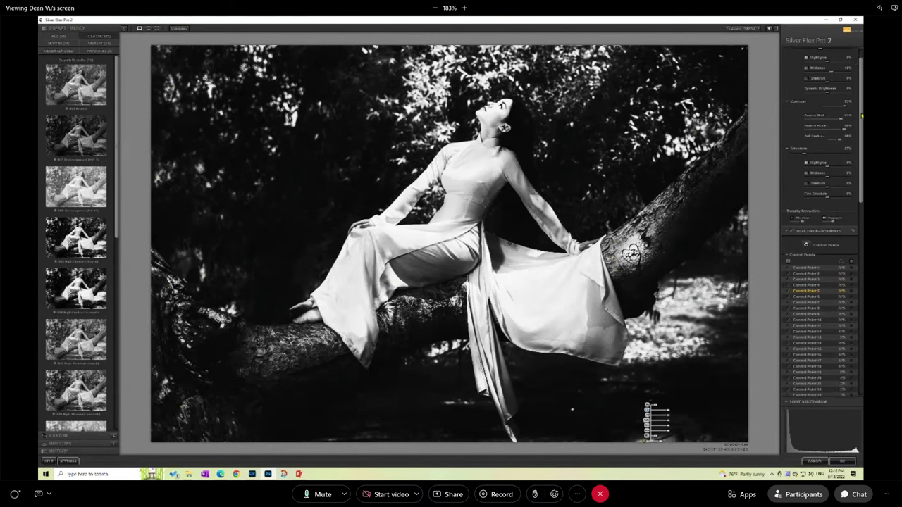
drag(861, 115, 859, 72)
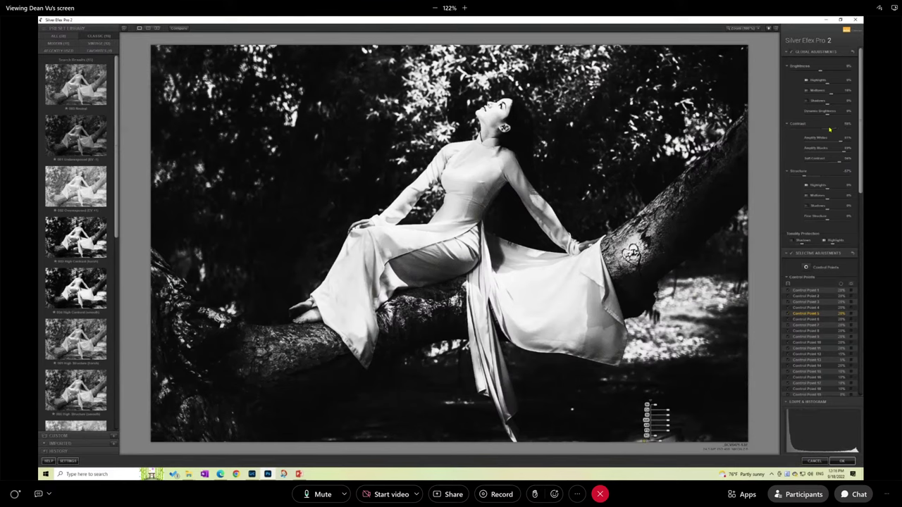
drag(828, 129, 825, 129)
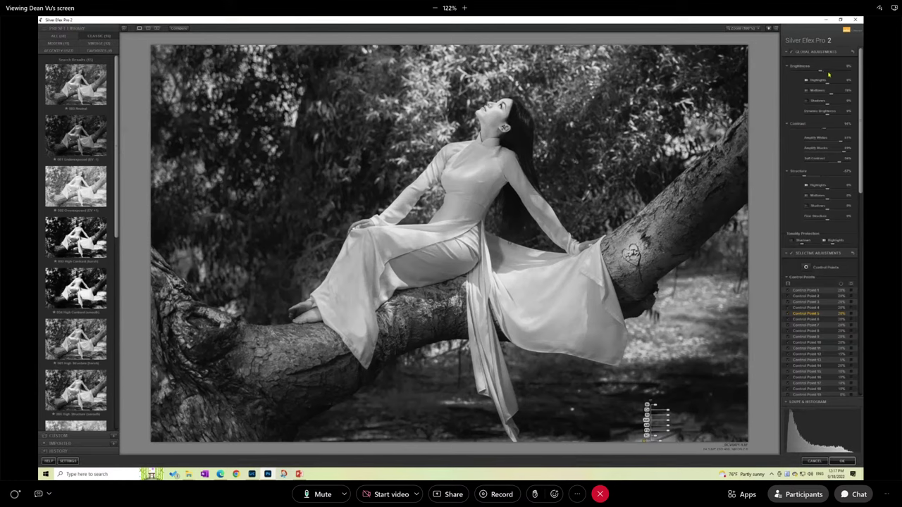
Step: Strongly lower the global brightness, examine the histogram zones, and raise the brightness back to slightly above zero
drag(824, 72, 804, 73)
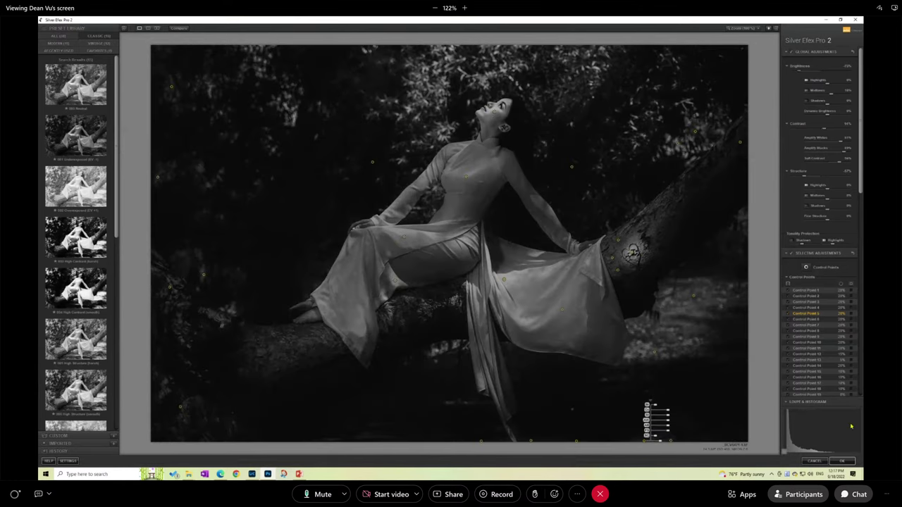
mouse_move(849, 423)
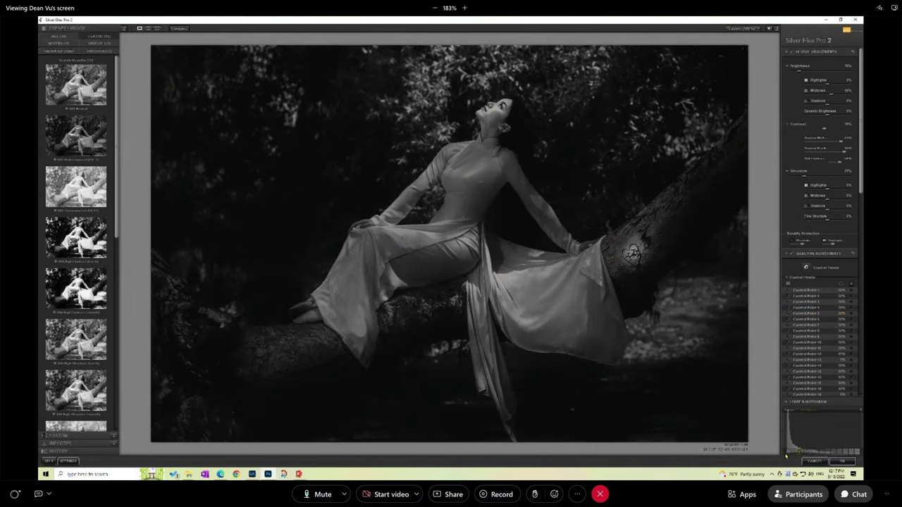
mouse_move(801, 453)
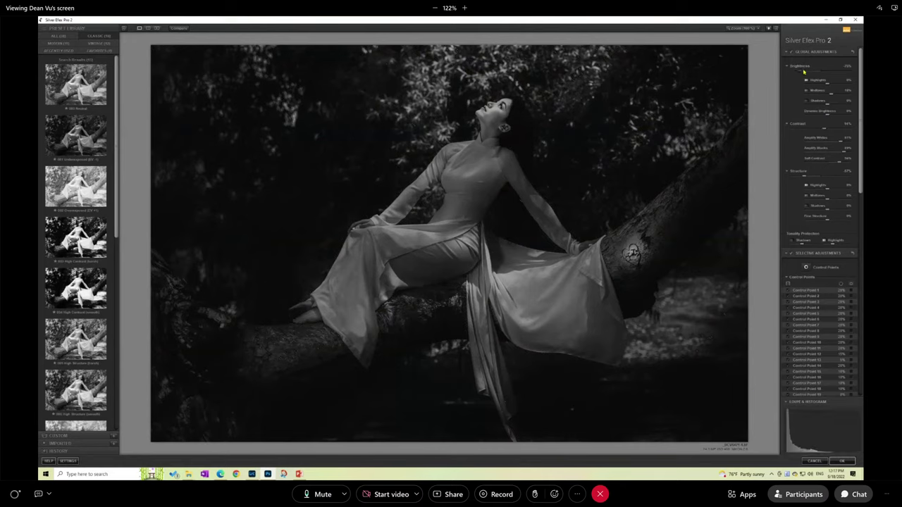
drag(799, 72, 820, 75)
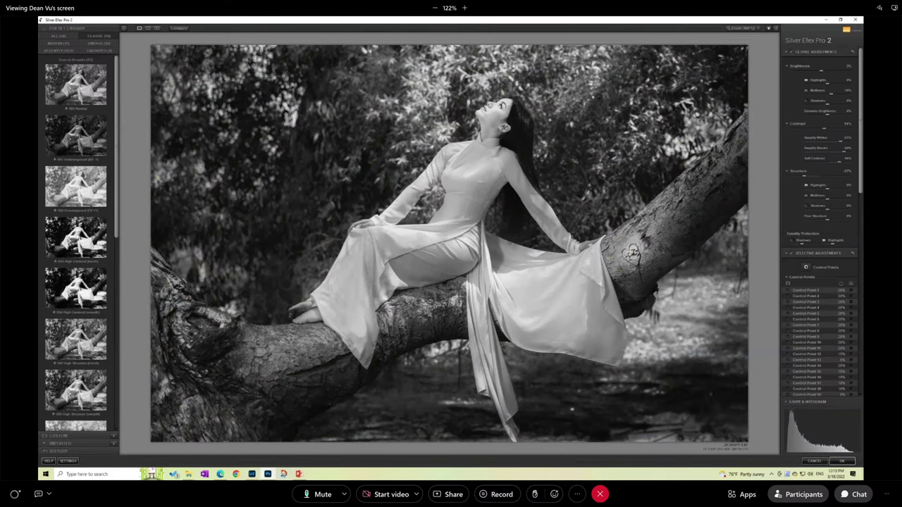
Step: Mute the meeting microphone, show the "Thank You" slide in PowerPoint, and return to Silver Efex Pro 2
key(alt+Tab)
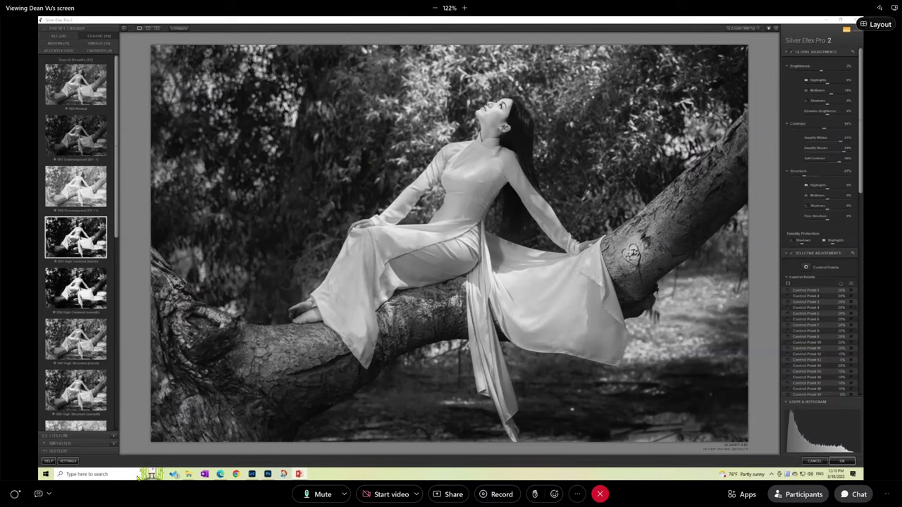
click(319, 494)
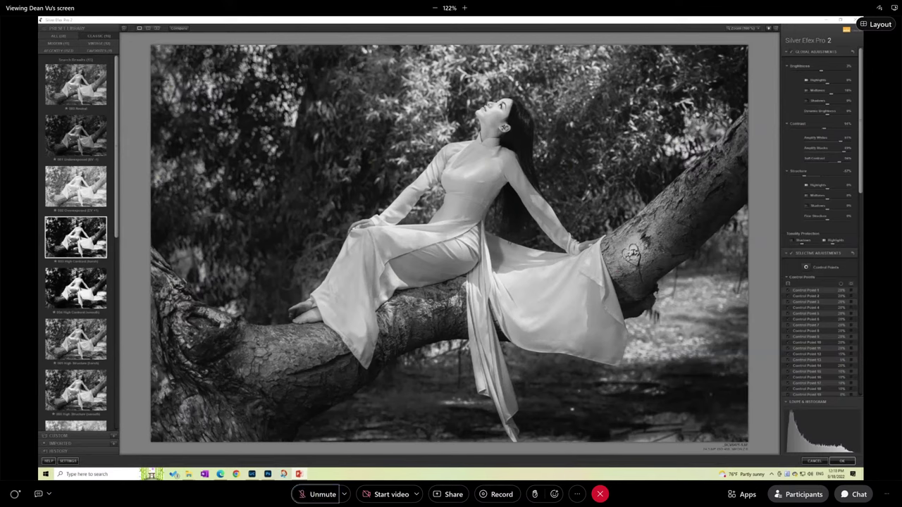
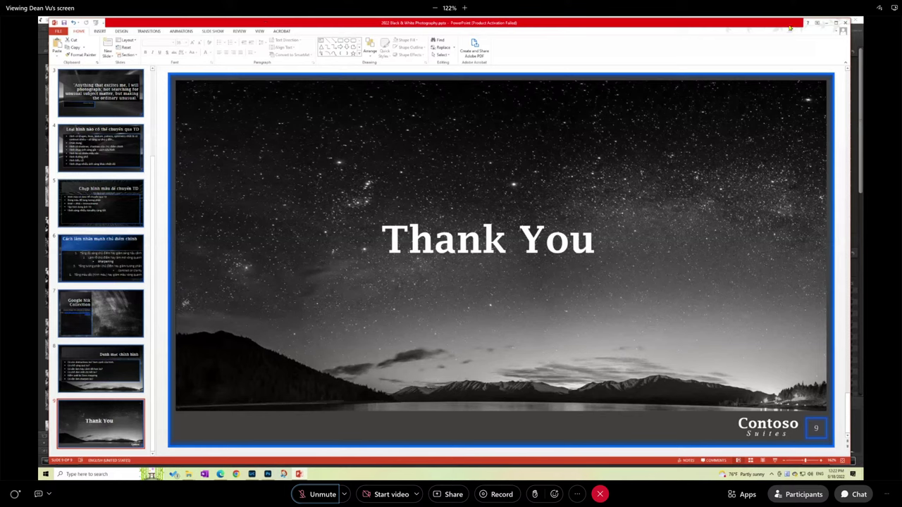
click(828, 26)
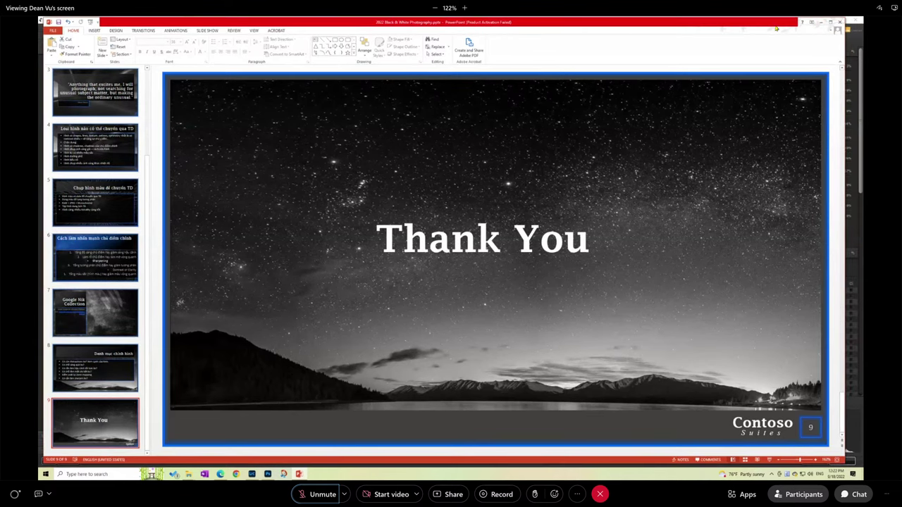
click(821, 25)
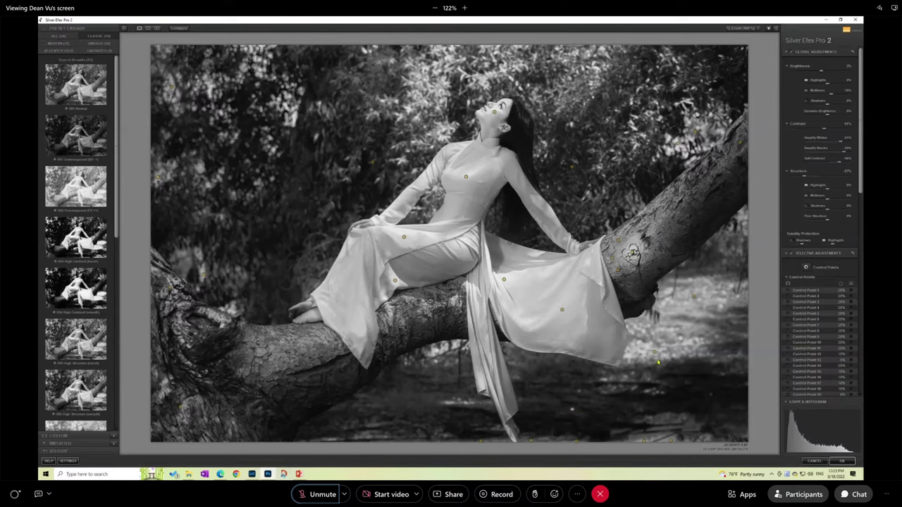
Step: Magnify the preview to 200% to inspect the dress fabric and return to the full-photo view
click(758, 29)
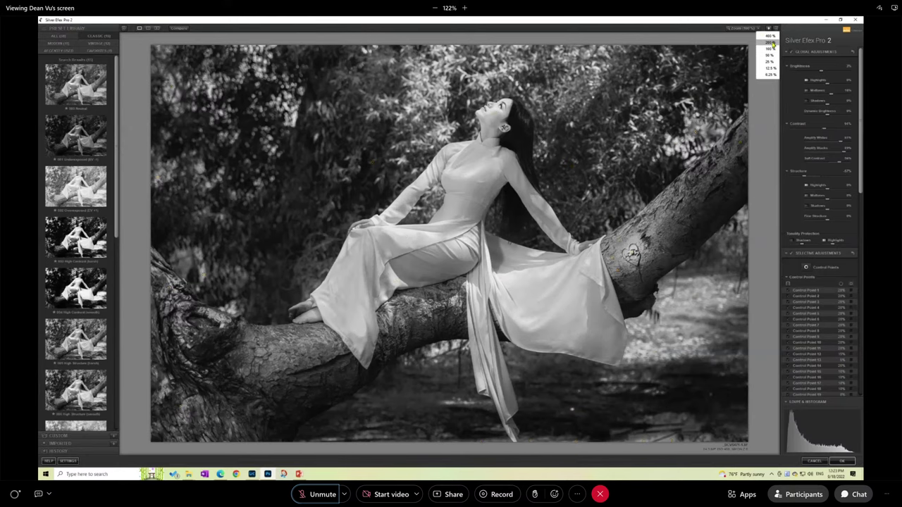
click(768, 35)
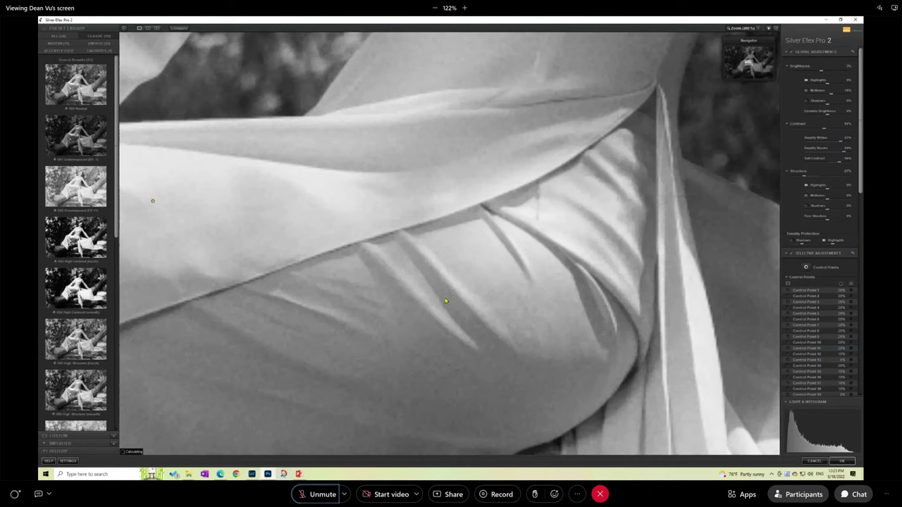
drag(444, 302, 454, 230)
scroll(449, 338, down, 5)
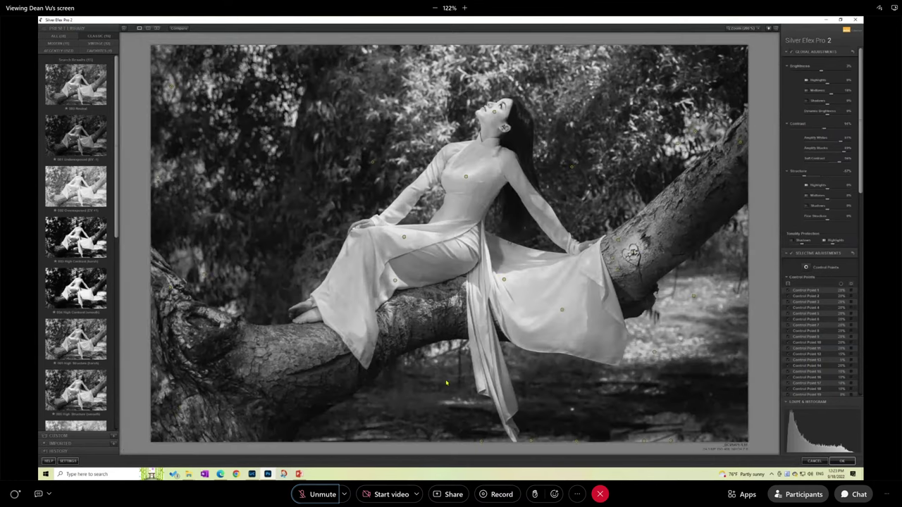
click(757, 29)
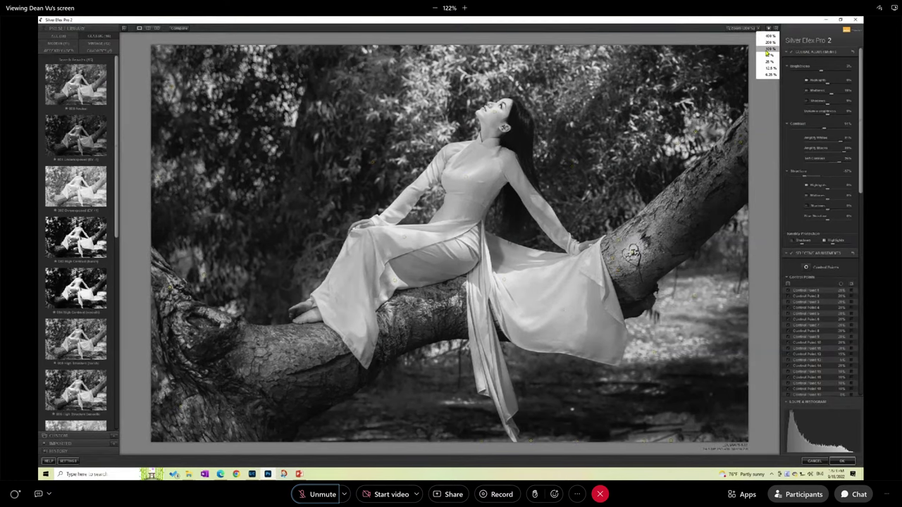
click(453, 341)
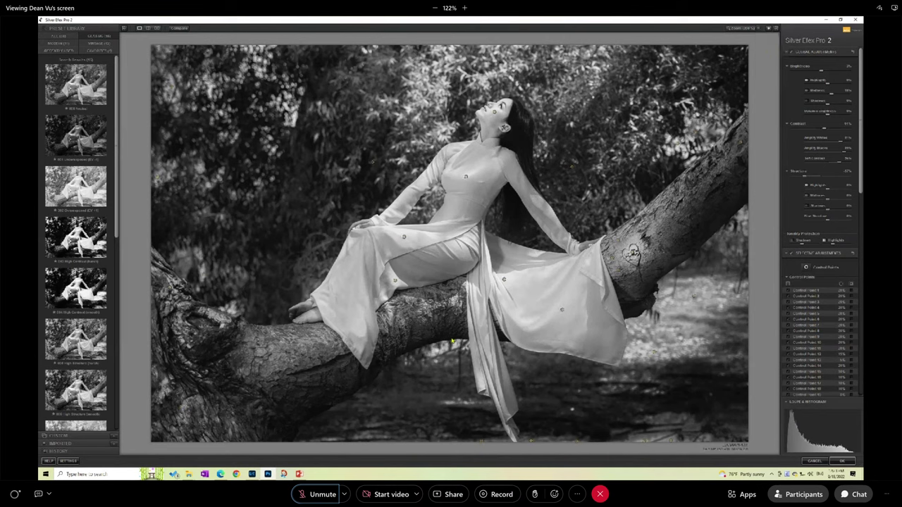
click(756, 29)
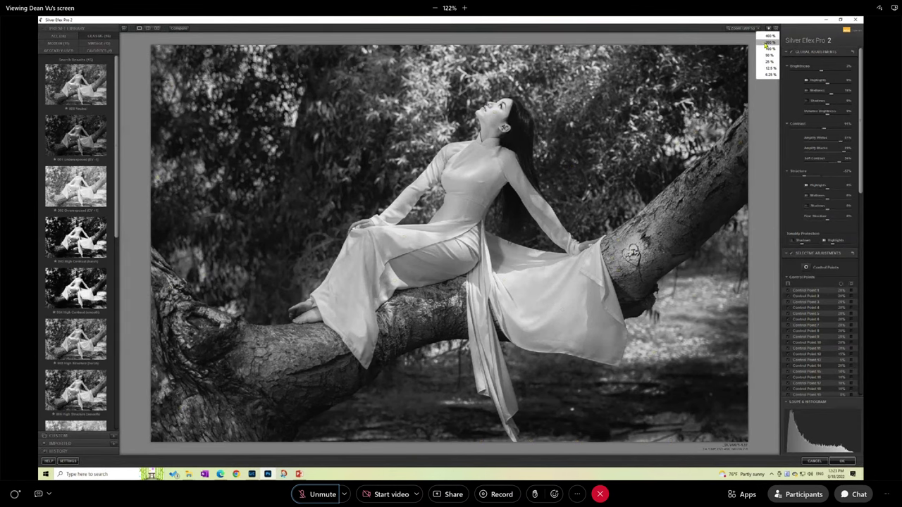
click(767, 45)
click(759, 31)
click(765, 44)
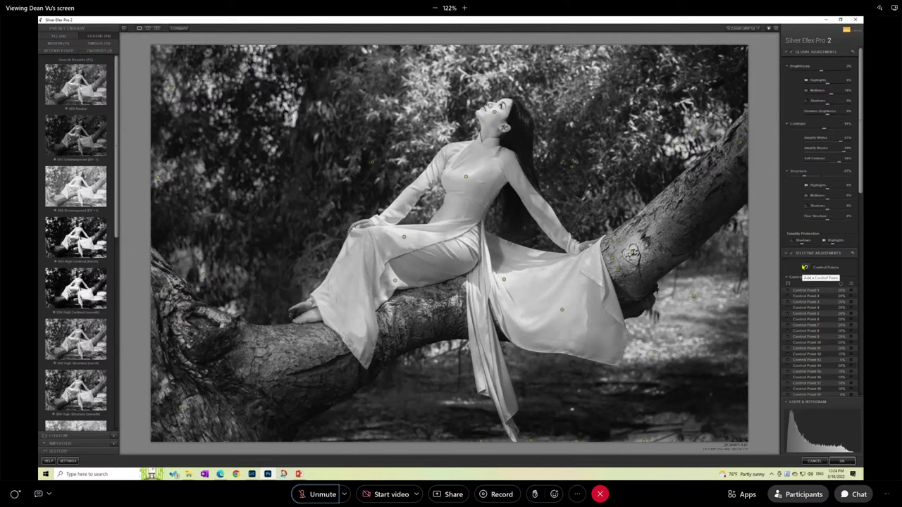
Step: Add two control points at the bright patch beneath the tree trunk left of the hanging dress panel, lower their sliders and adjust their placement
click(435, 352)
drag(457, 361, 449, 359)
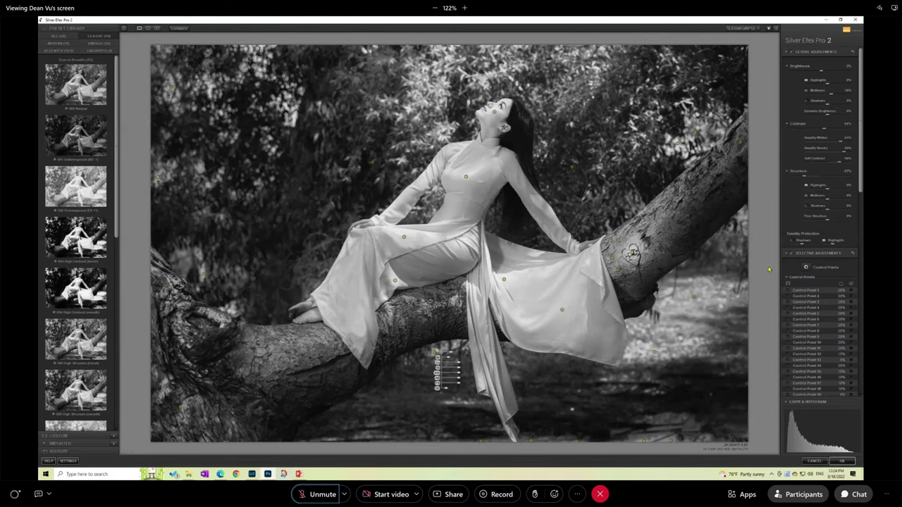
click(805, 267)
click(429, 337)
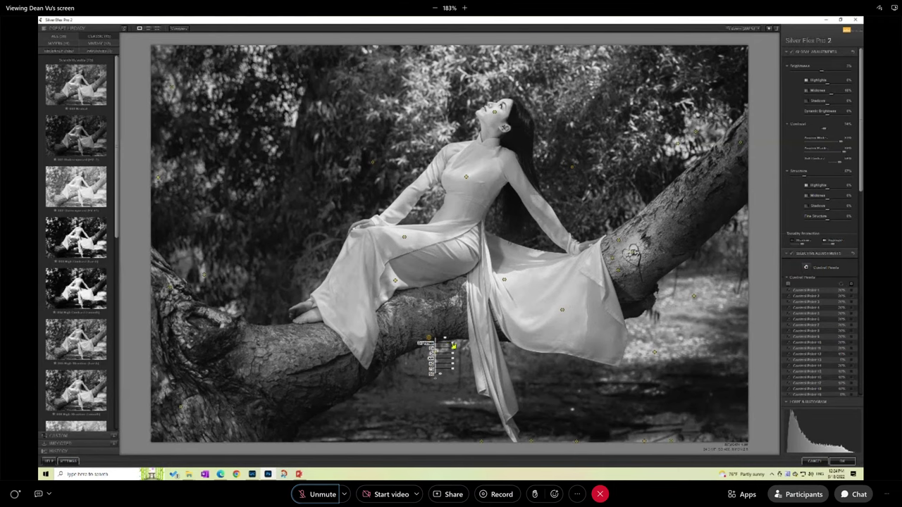
drag(449, 345, 447, 347)
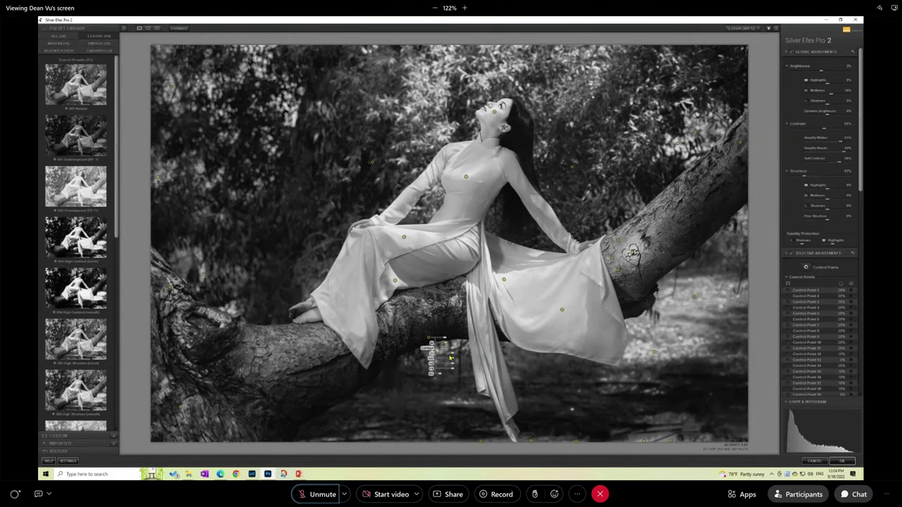
click(398, 380)
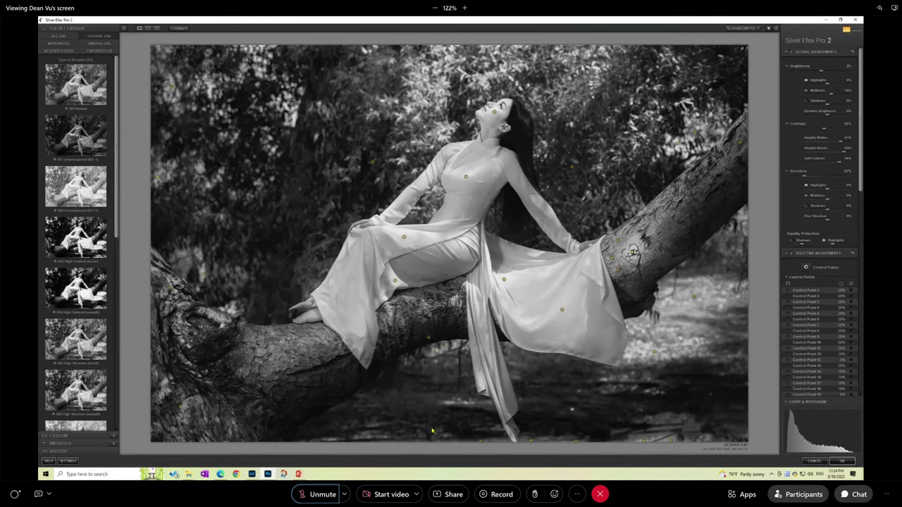
click(436, 356)
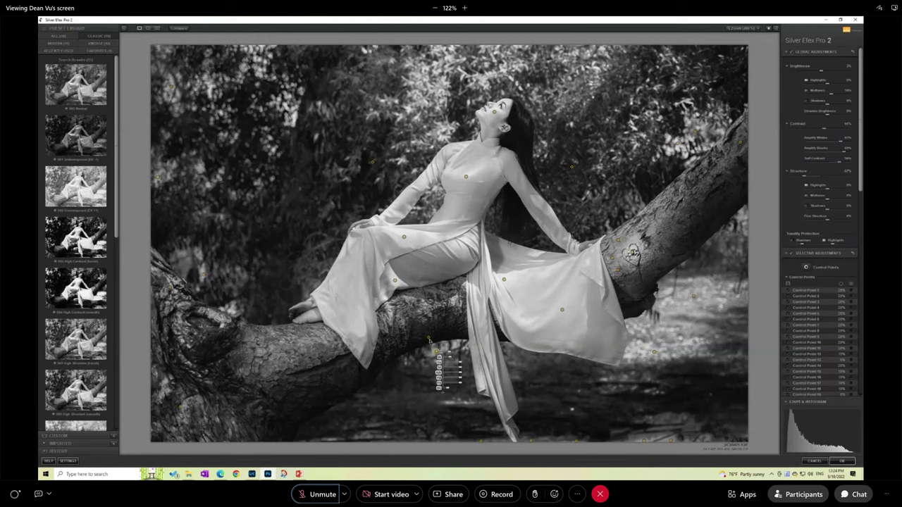
mouse_move(436, 353)
mouse_down()
mouse_move(429, 341)
mouse_move(445, 341)
mouse_move(438, 341)
mouse_up()
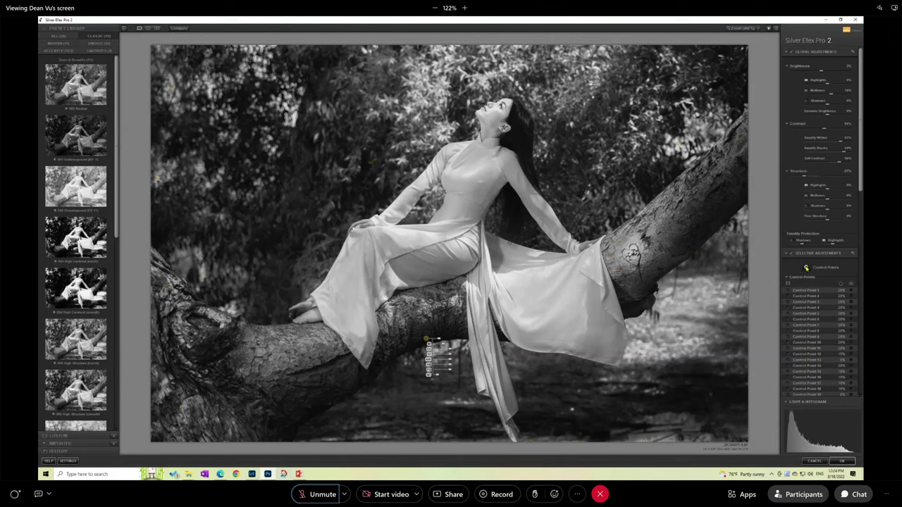
Step: Add darkening control points beside the hanging dress panel and on the trunk near the photo's lower-left corner, and adjust the existing point beneath the trunk
click(806, 268)
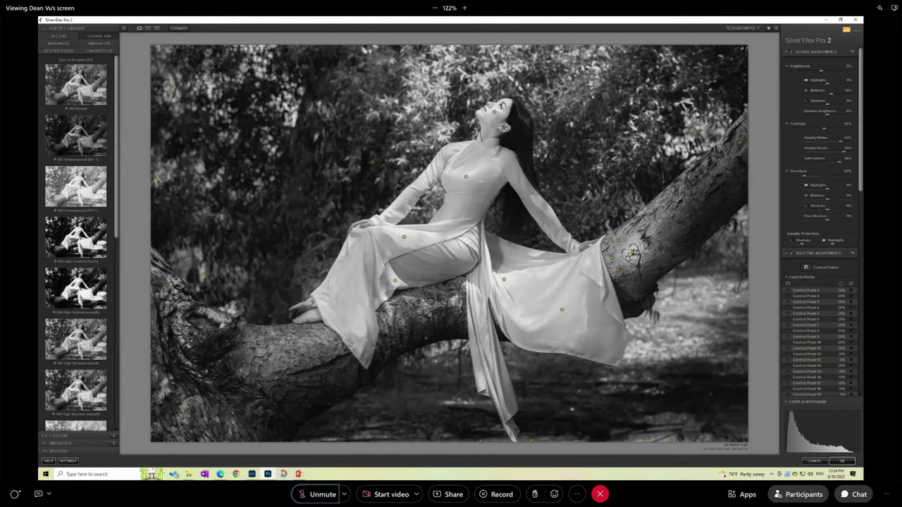
click(456, 346)
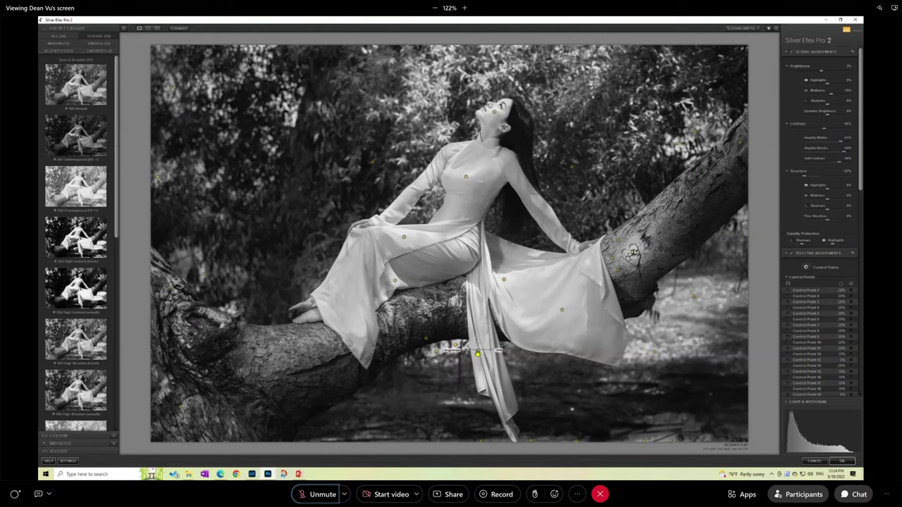
drag(478, 353, 468, 354)
click(420, 333)
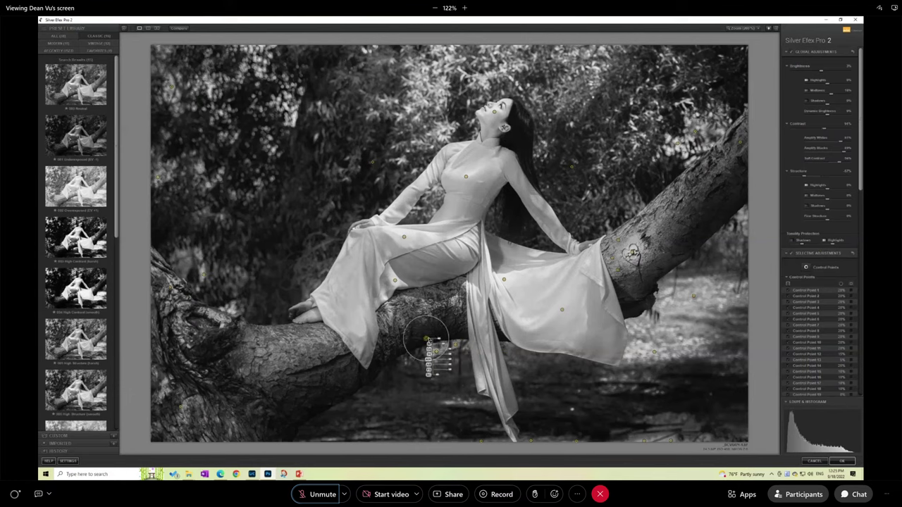
drag(420, 333, 427, 335)
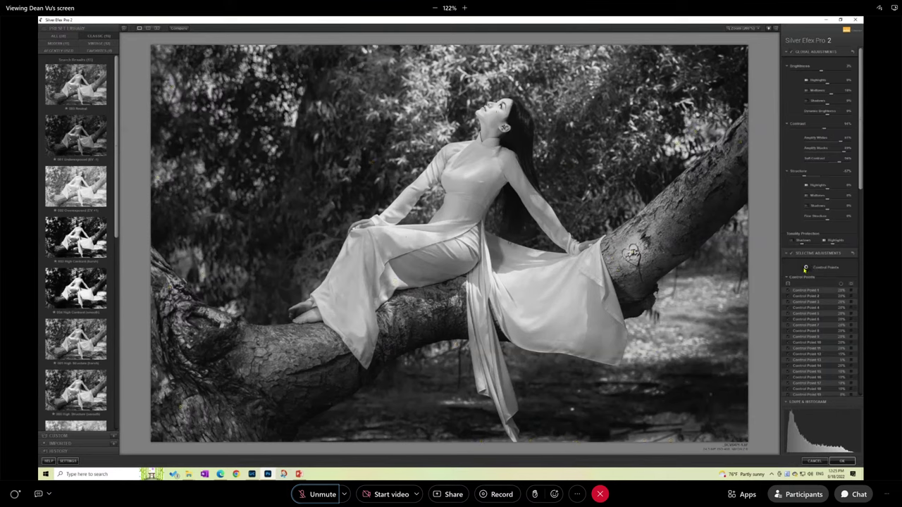
click(165, 382)
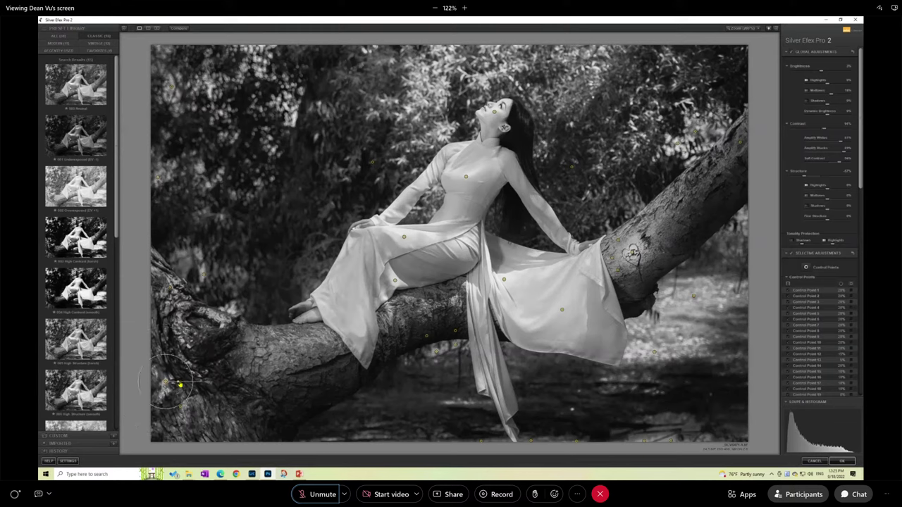
drag(188, 391, 179, 389)
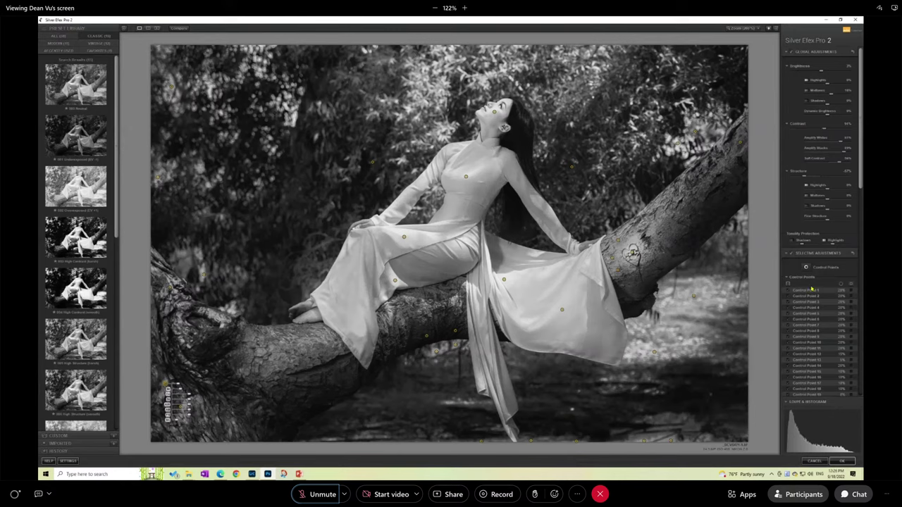
Step: Apply the Silver Efex Pro 2 edits and add a new empty layer above the portrait's smart object in Photoshop
click(849, 461)
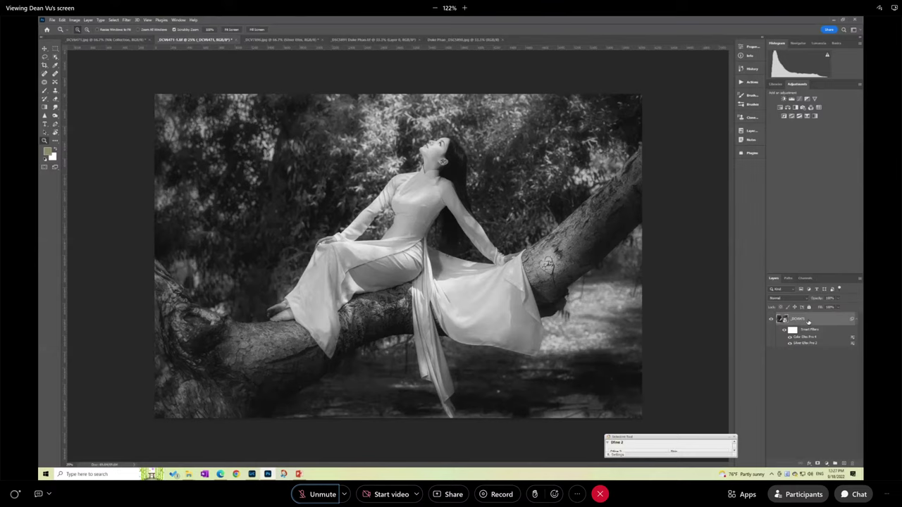
click(844, 463)
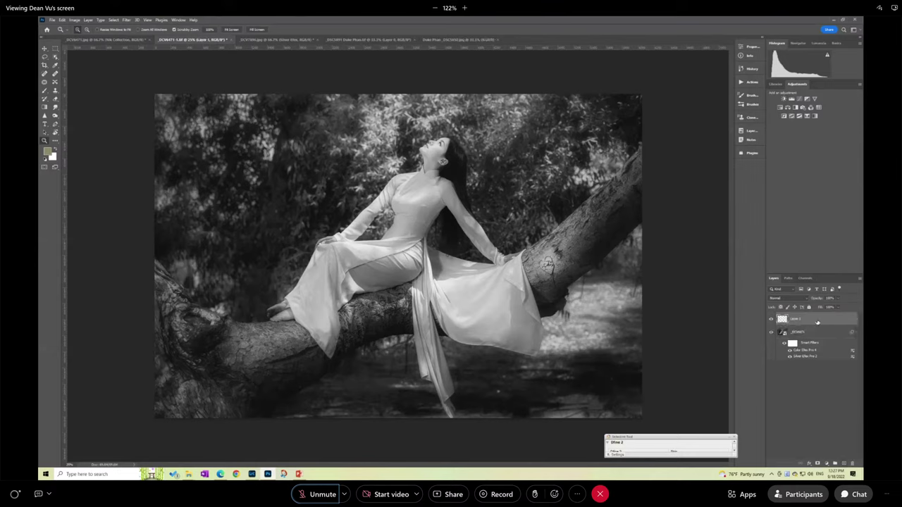
Step: Stamp the visible image onto the empty top layer of the portrait and rename that layer Clone
key(ctrl+alt+shift+e)
double_click(795, 320)
text(Clone)
key(Return)
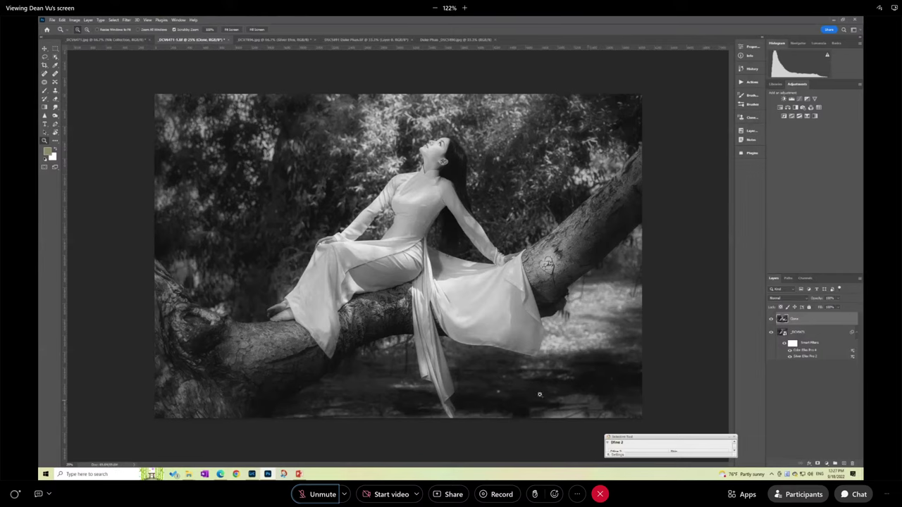
Step: Clone dark background over the small bright spot in the shadows right of the hanging dress panel
click(499, 391)
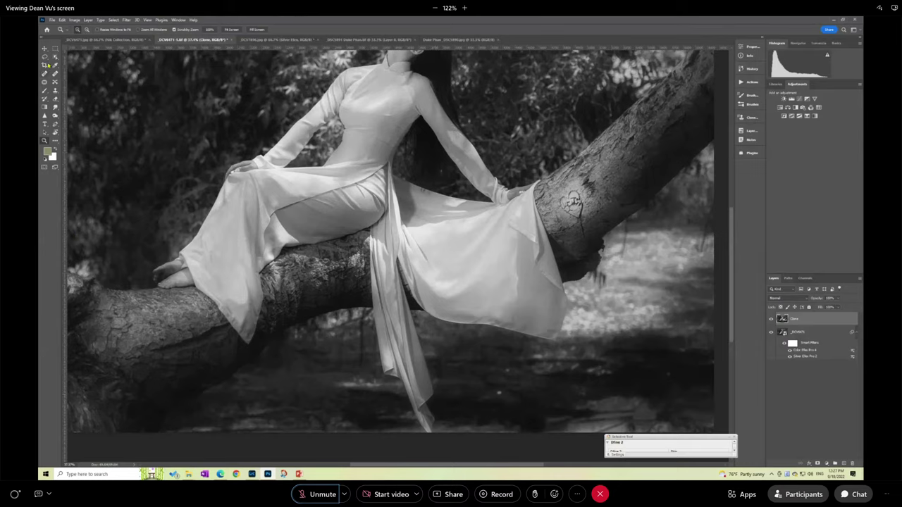
click(45, 88)
alt+click(518, 394)
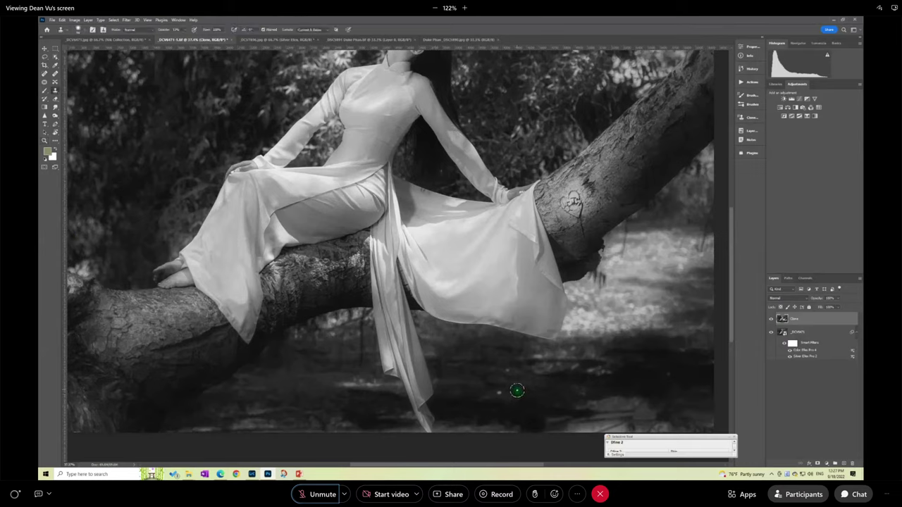
alt+right_click(515, 392)
click(499, 393)
Step: Select the light patch left of the hanging dress panel, replace it with a Content-Aware fill and clear the selection
key(l)
mouse_move(337, 391)
mouse_down()
mouse_move(389, 392)
mouse_move(357, 379)
mouse_move(334, 389)
mouse_up()
right_click(354, 385)
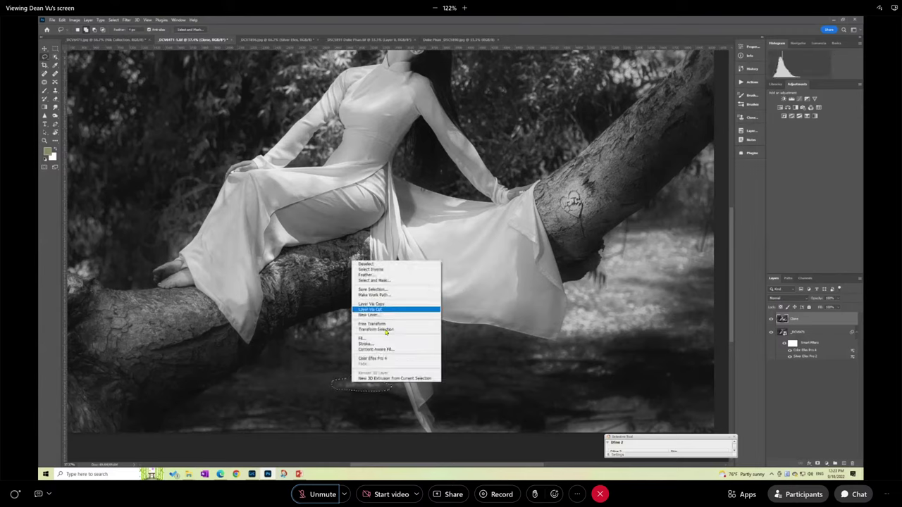
click(379, 339)
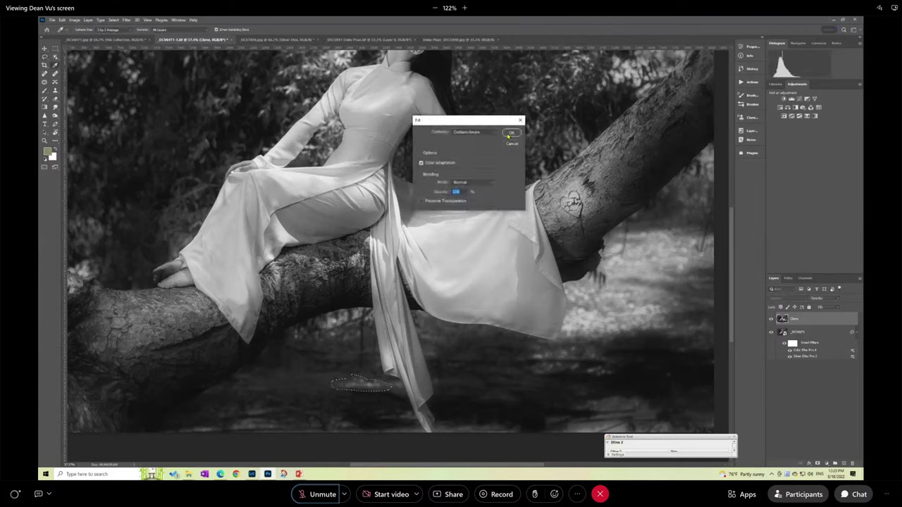
click(510, 134)
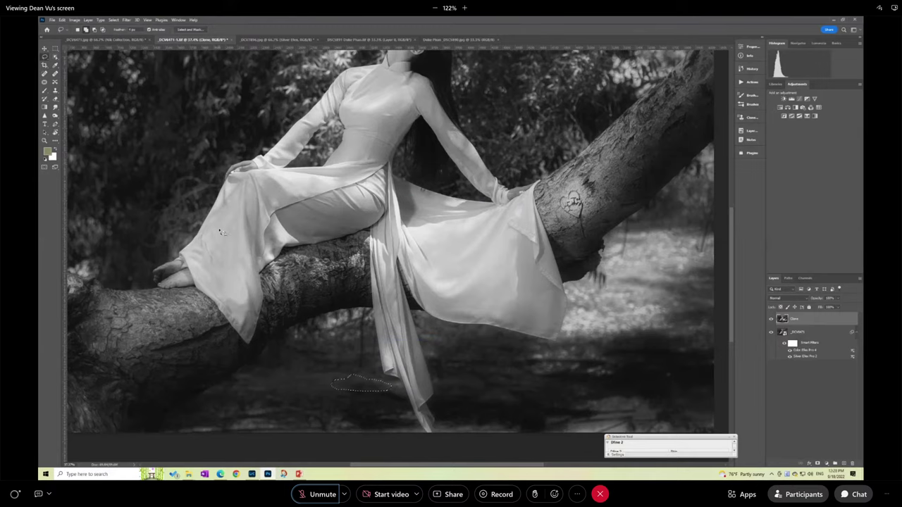
key(ctrl+d)
Step: Examine the whole retouched black-and-white portrait and compare it with the colour original in the other open document
key(ctrl+minus)
key(ctrl+minus)
key(ctrl+minus)
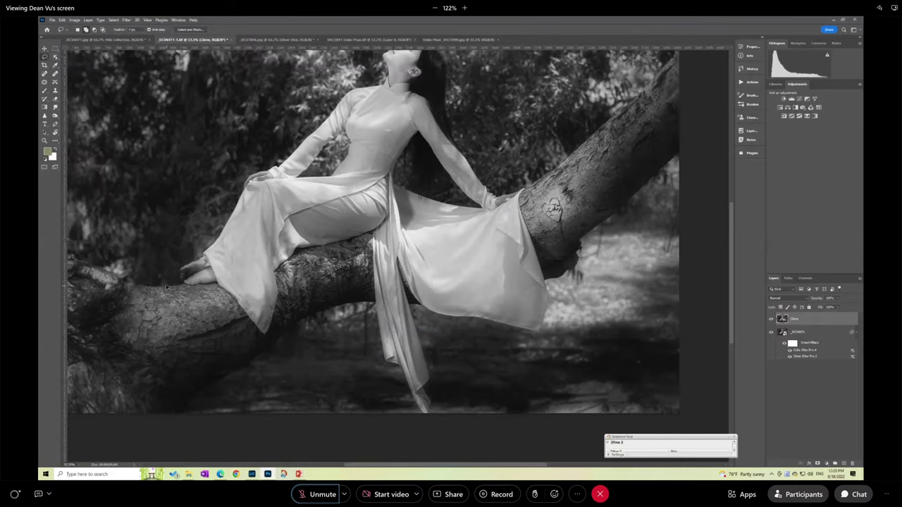
key(ctrl+minus)
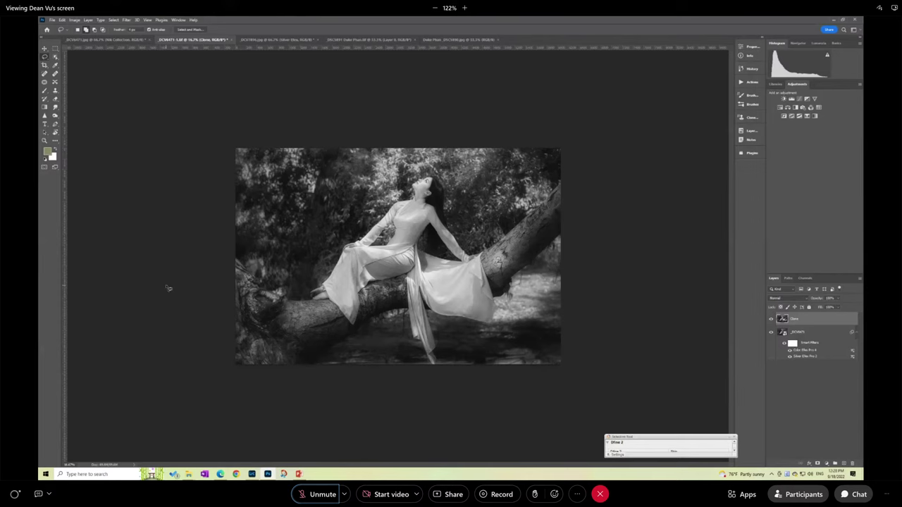
key(ctrl+plus)
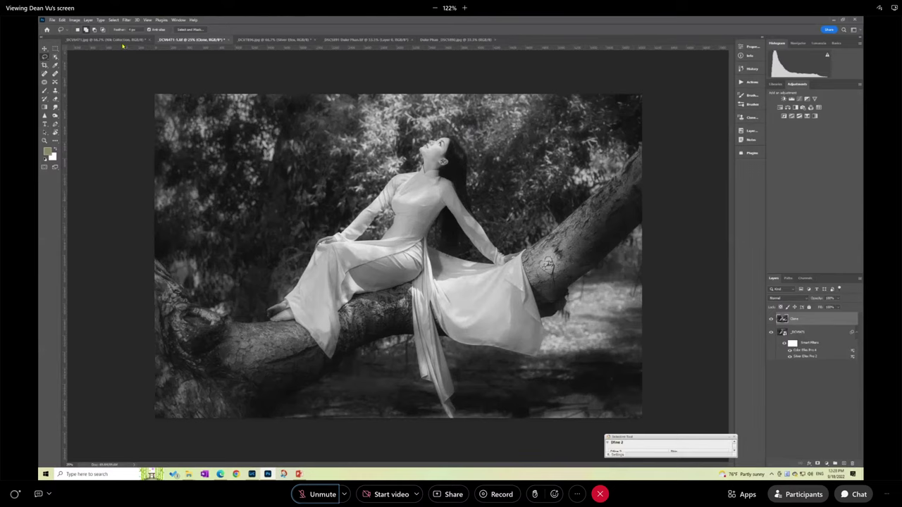
click(101, 39)
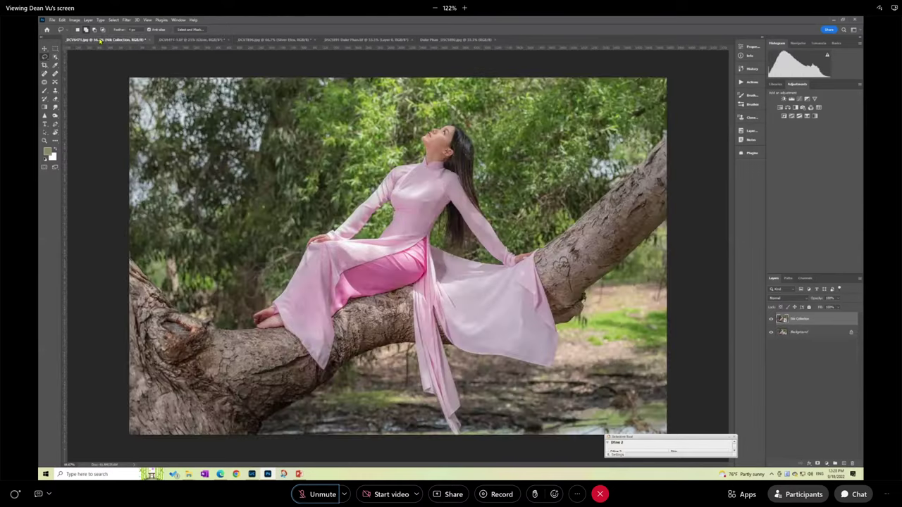
Step: Add a Selective Color adjustment above the Silver Efex layer in the lotus document and slightly raise the Black amount for Blacks
click(261, 39)
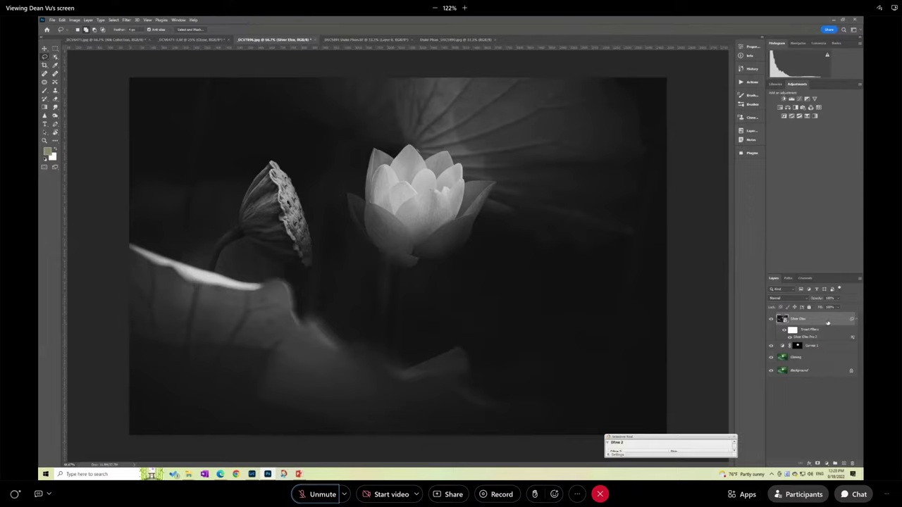
click(826, 463)
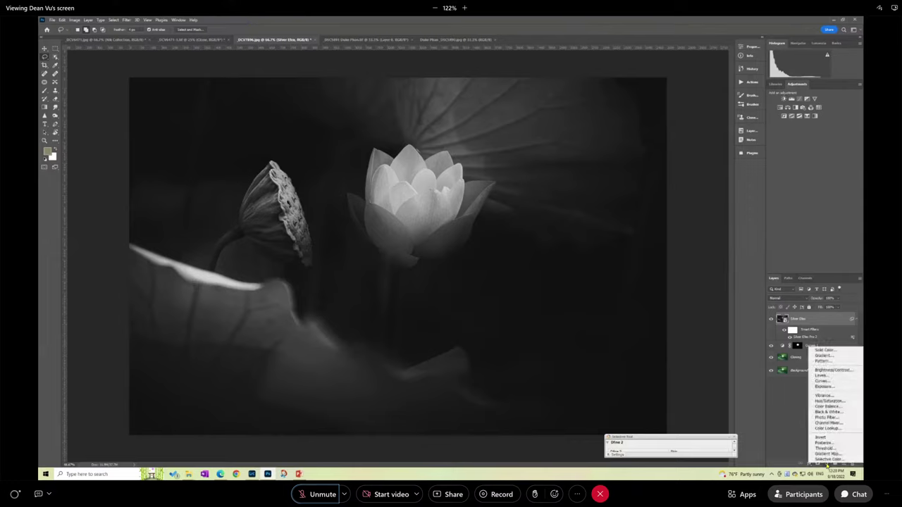
click(828, 459)
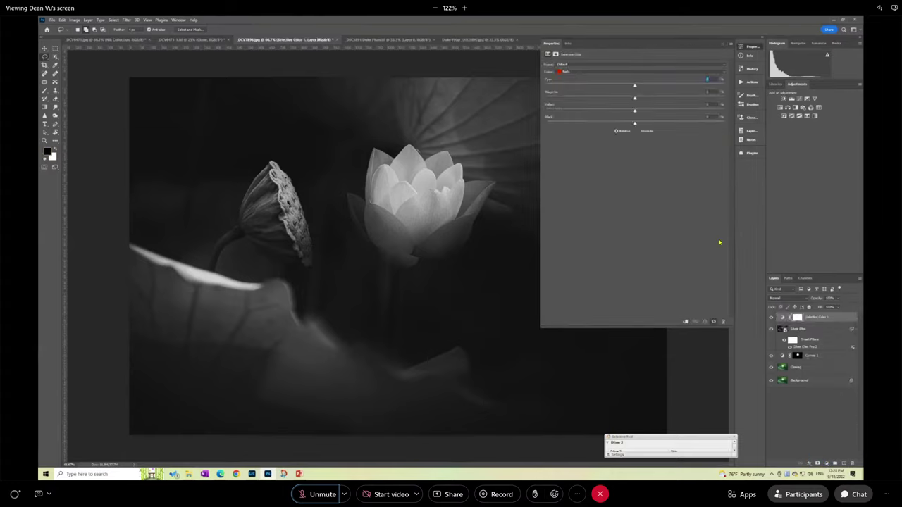
click(581, 73)
click(575, 122)
drag(634, 124, 641, 125)
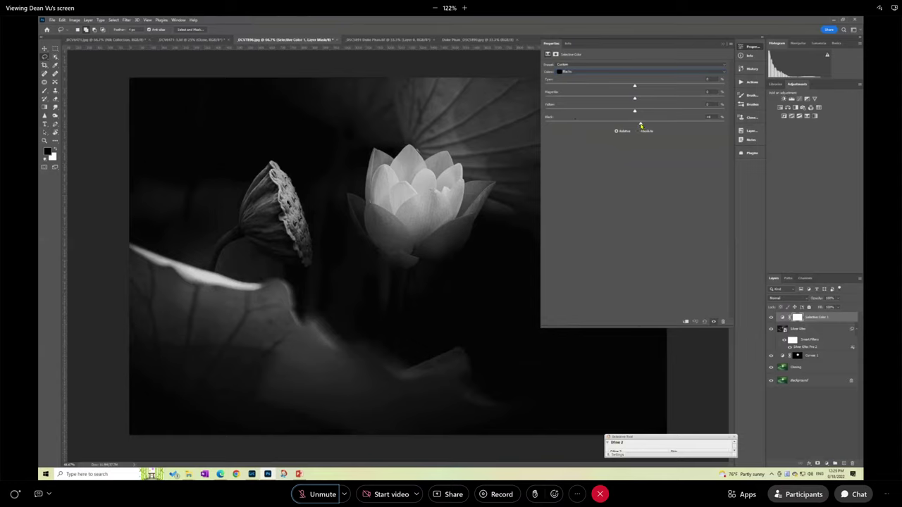
drag(640, 125, 636, 124)
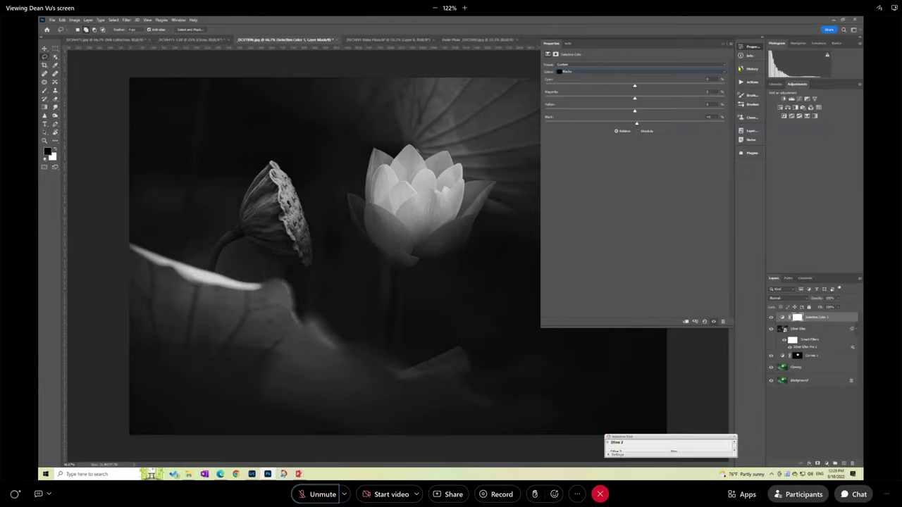
click(721, 46)
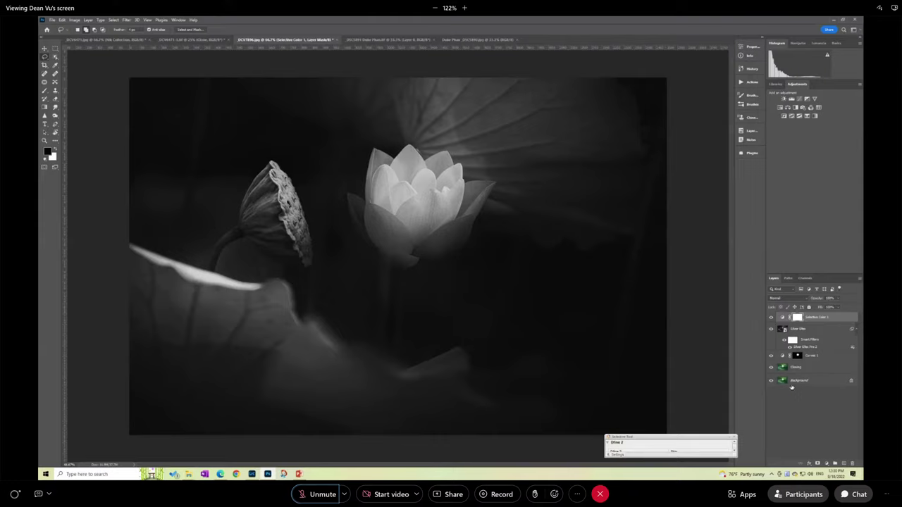
Step: Hide every layer above the lotus Background and open the finished black-and-white lotus JPG as a separate document
click(771, 318)
click(771, 367)
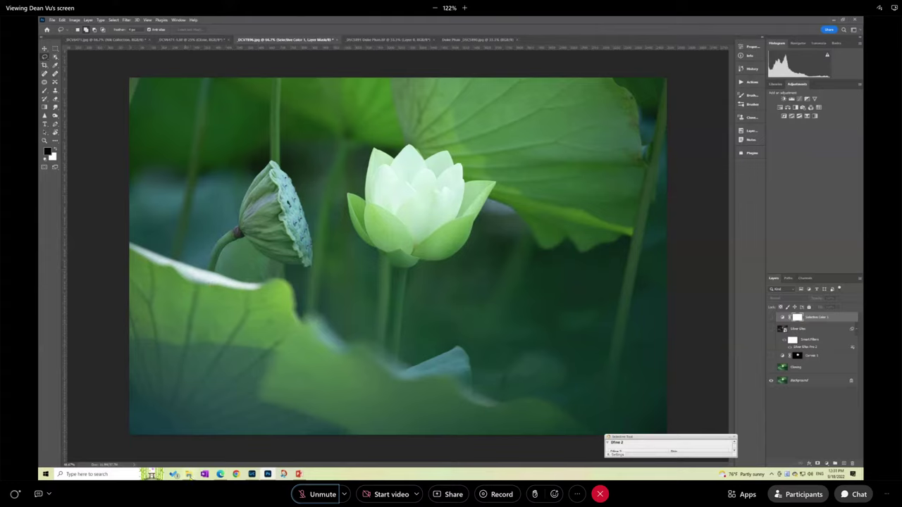
mouse_move(189, 475)
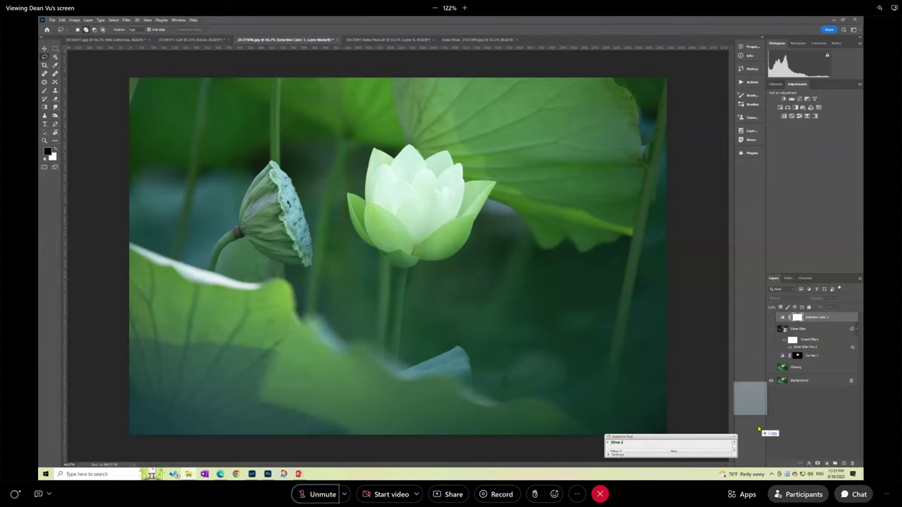
drag(749, 399, 752, 411)
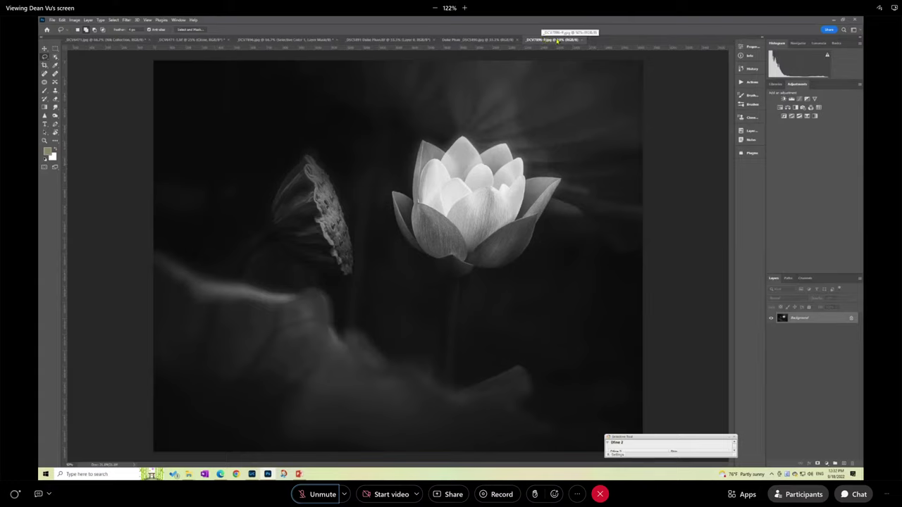
Step: Compare the finished lotus JPG with the colour original and reorder the open documents so it sits directly before the layered lotus document
drag(553, 40, 350, 41)
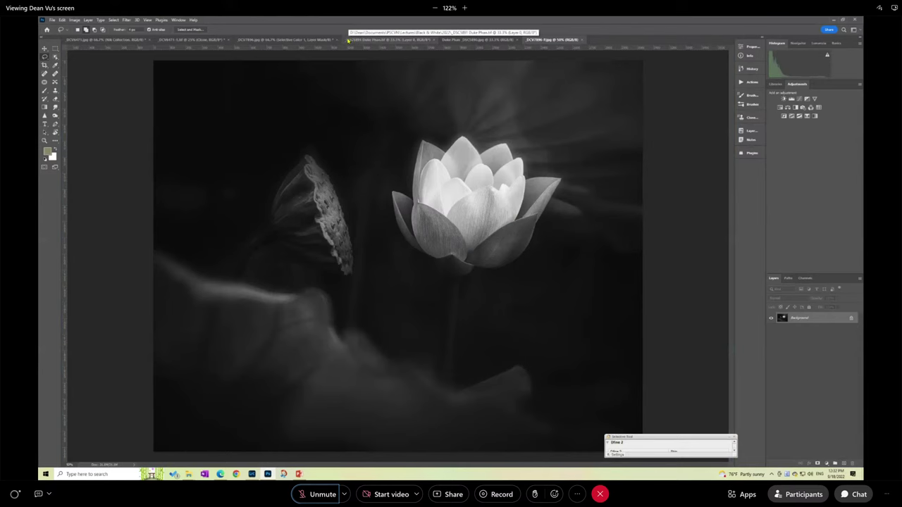
click(312, 40)
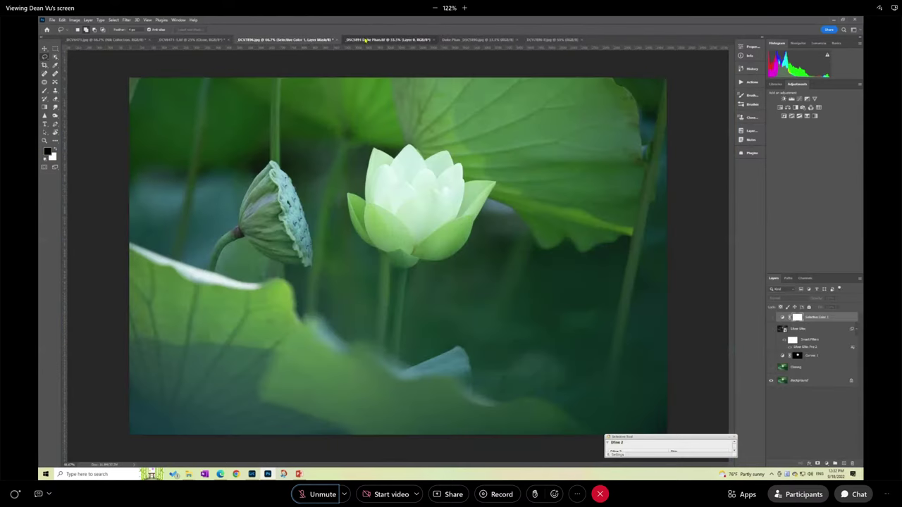
click(365, 40)
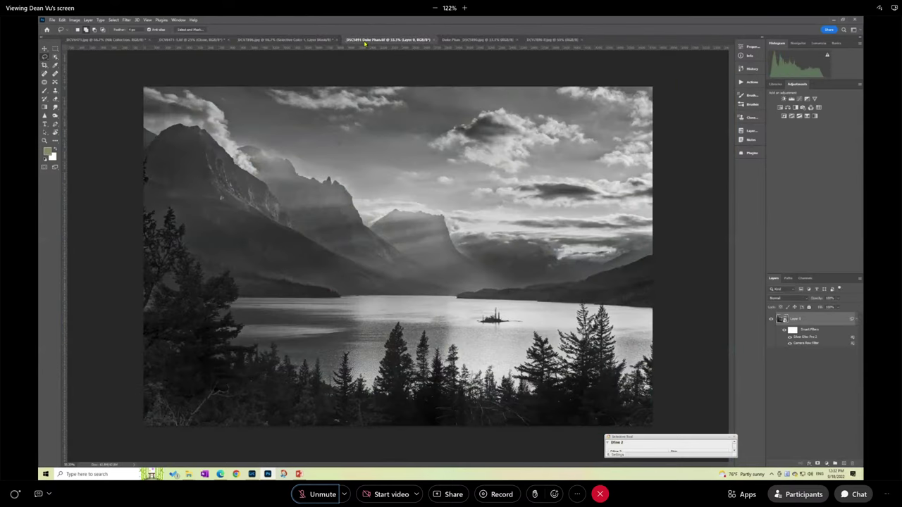
click(546, 40)
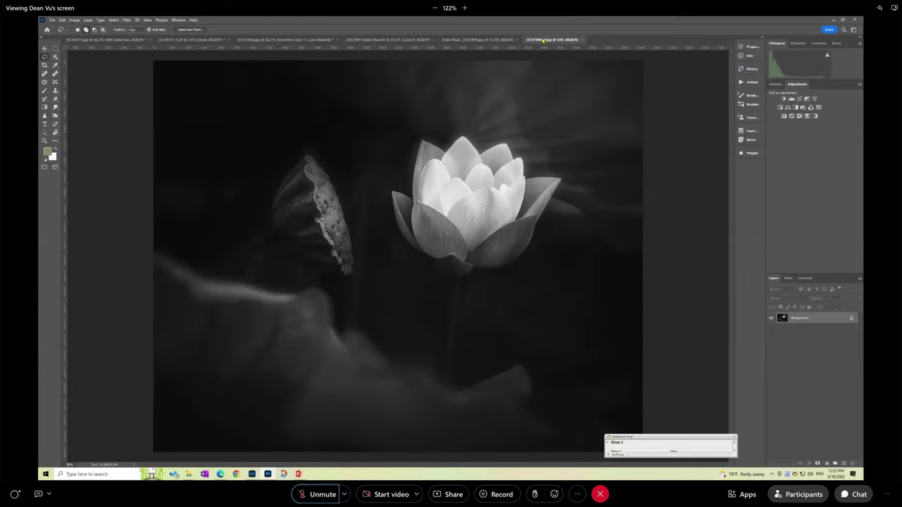
drag(546, 40, 256, 41)
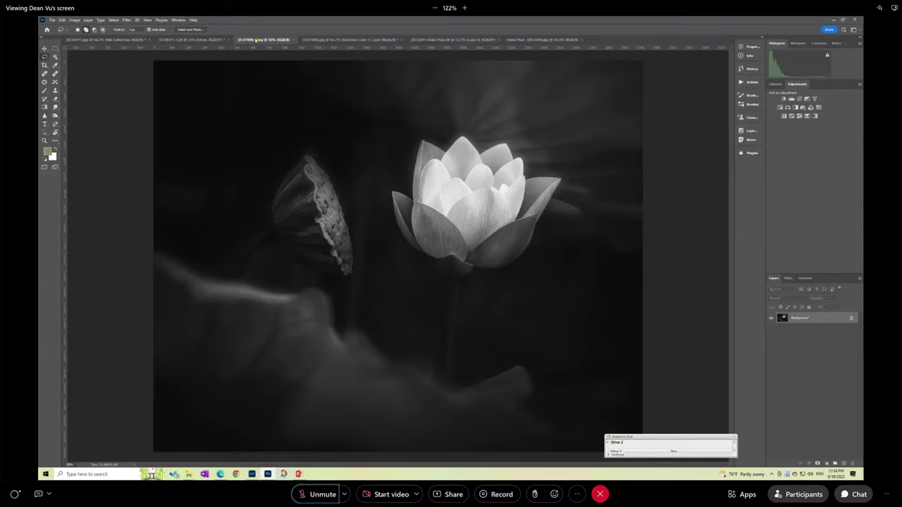
Step: Unmute the microphone in the online meeting
click(317, 494)
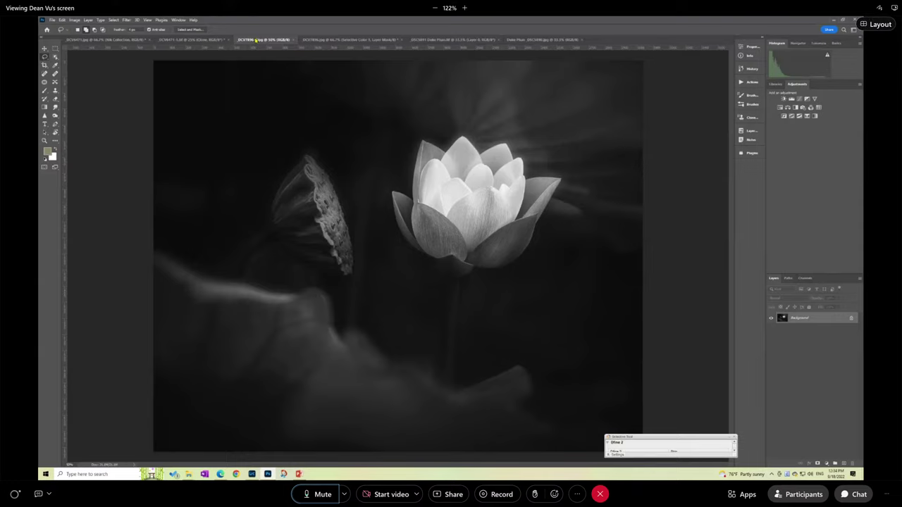